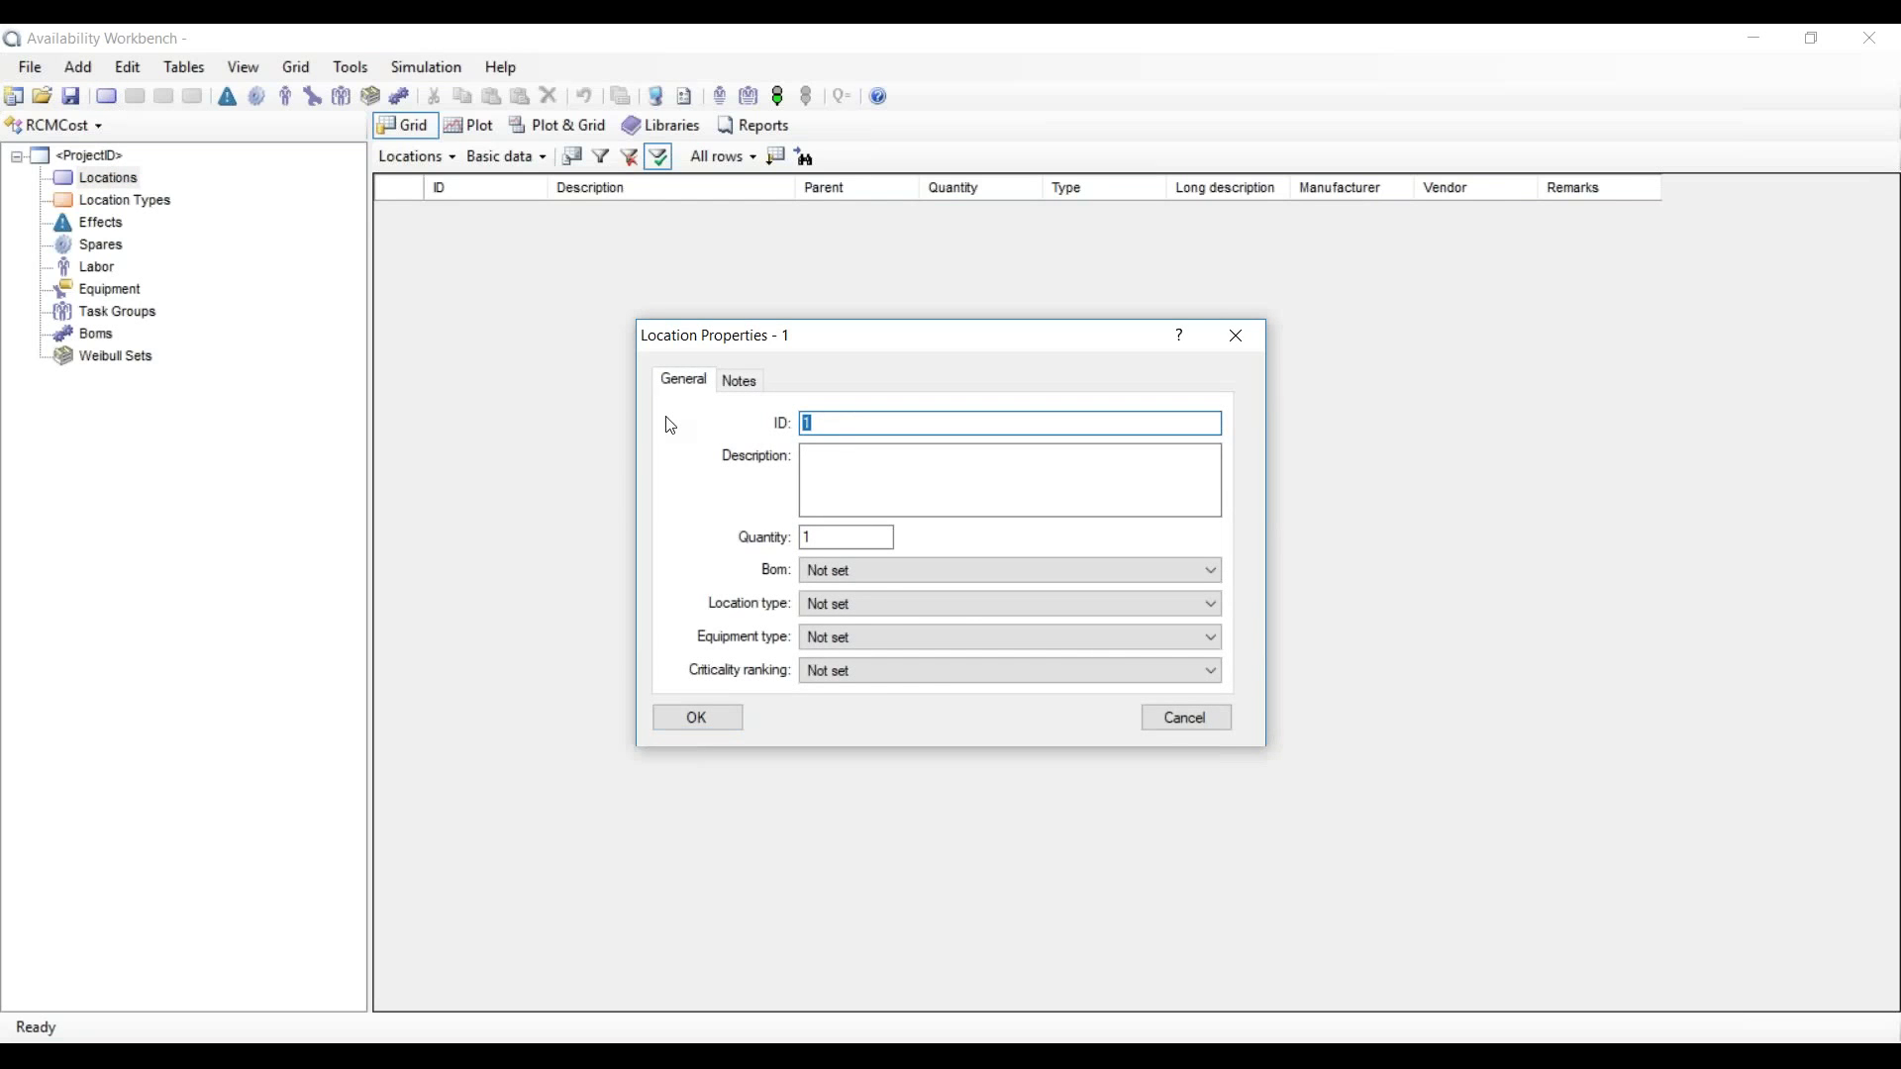
# Step: Create a top-level location with the ID SYSTEM, looking over its notes fields before confirming
pyautogui.write('SYSTEM')
pyautogui.click(884, 493)
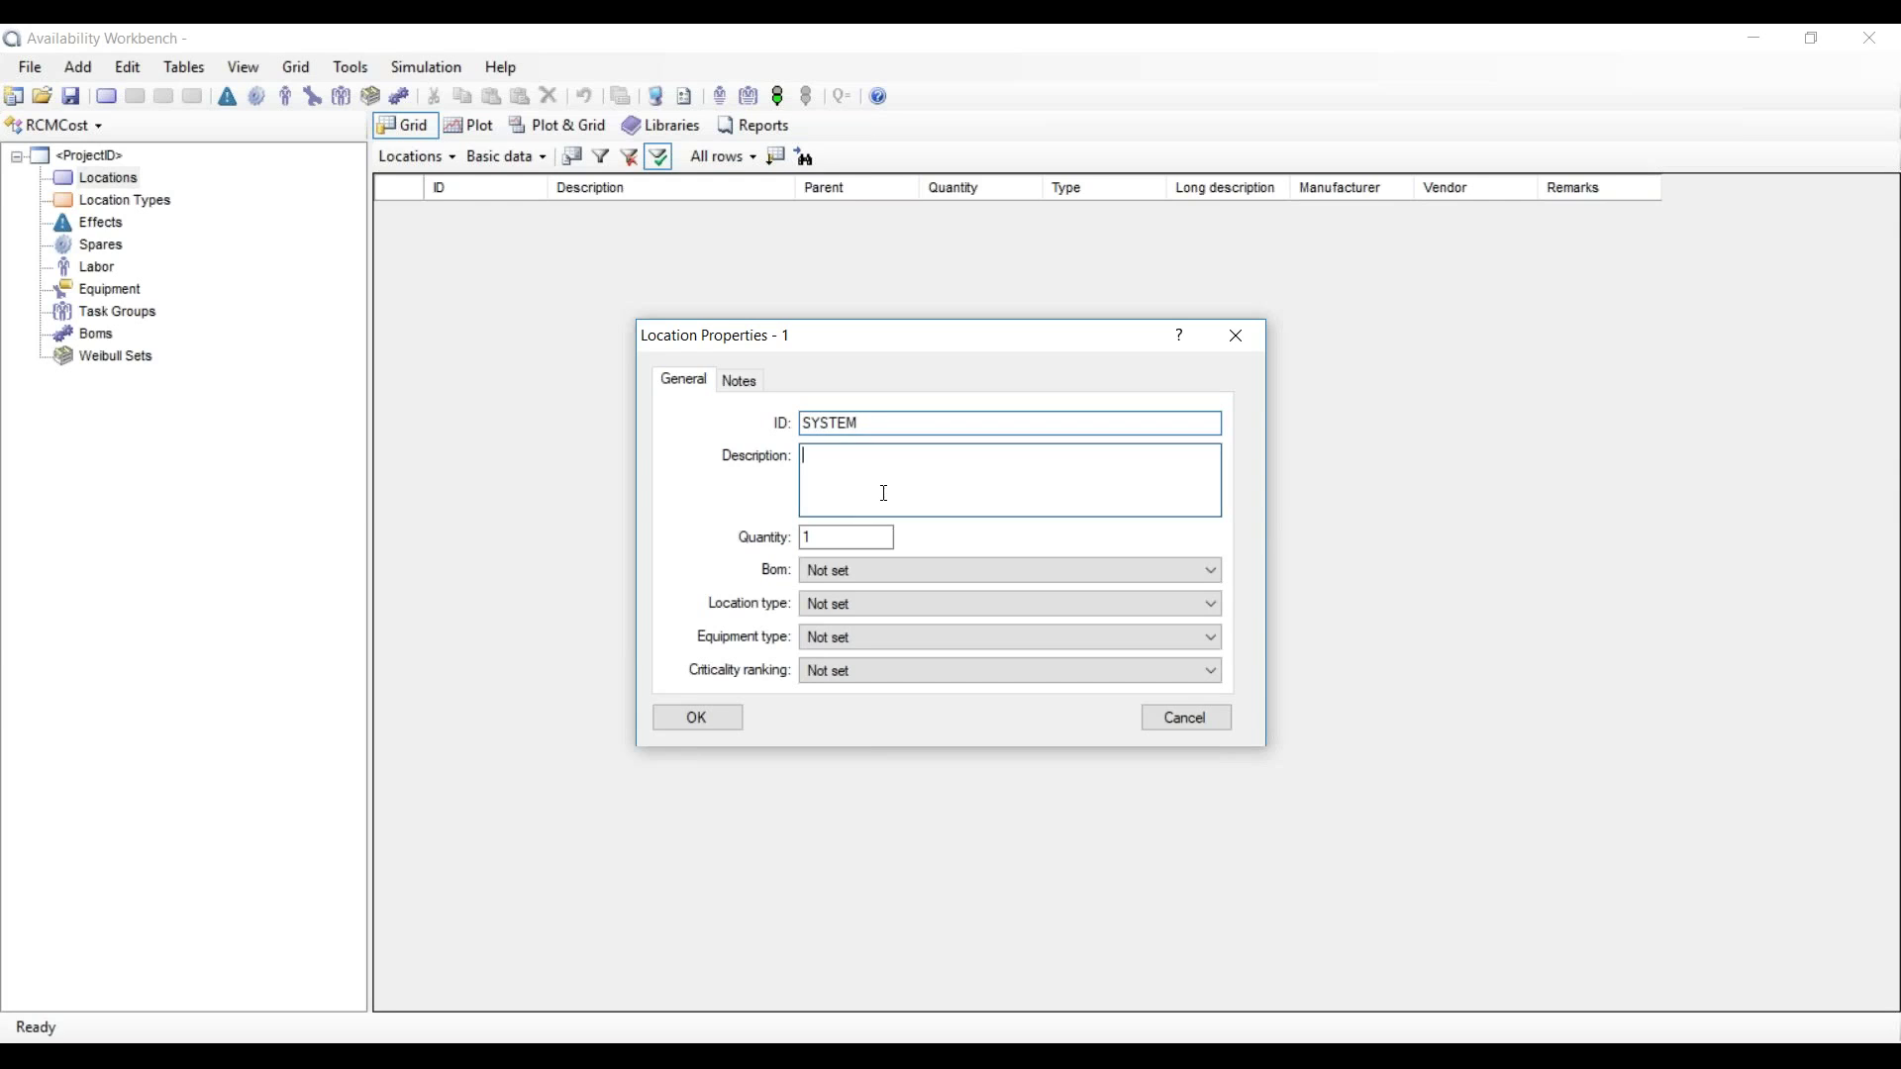
pyautogui.click(733, 386)
pyautogui.press('Tab')
pyautogui.press('Tab')
pyautogui.press('Tab')
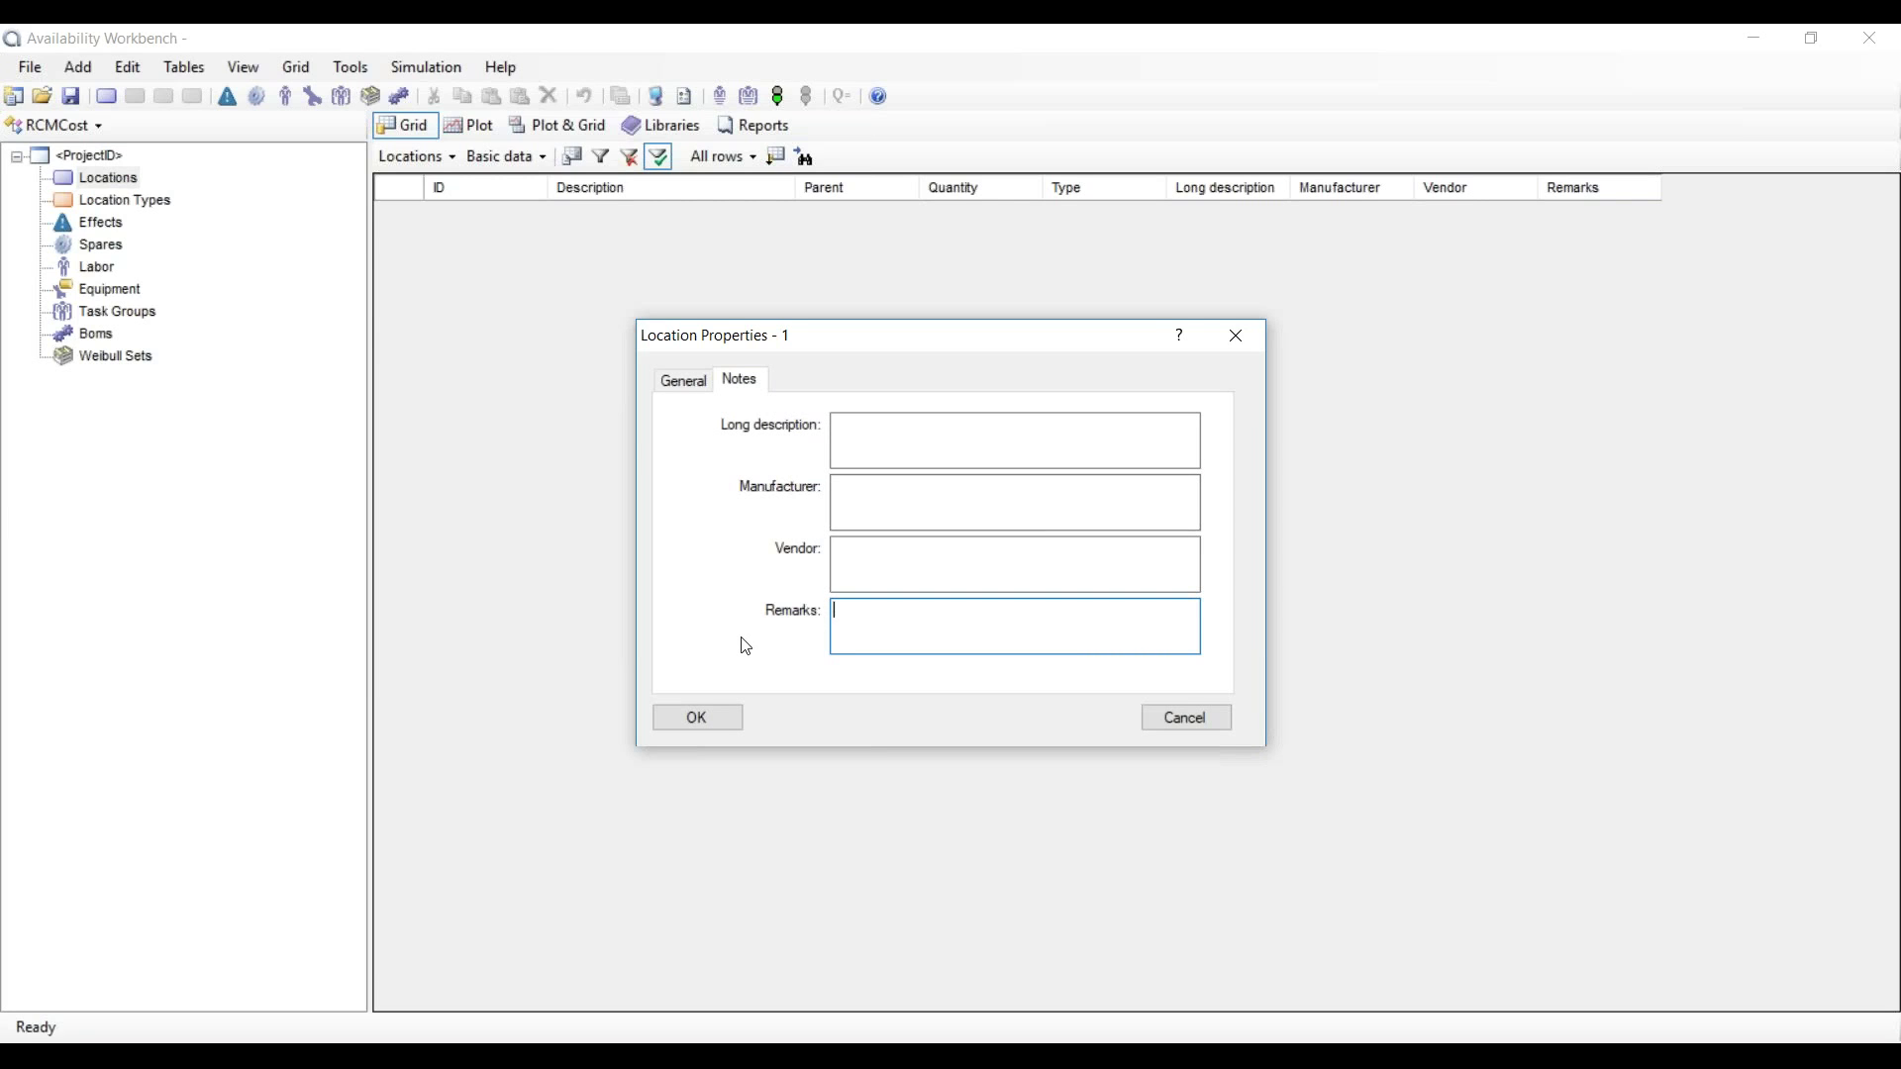
pyautogui.click(707, 720)
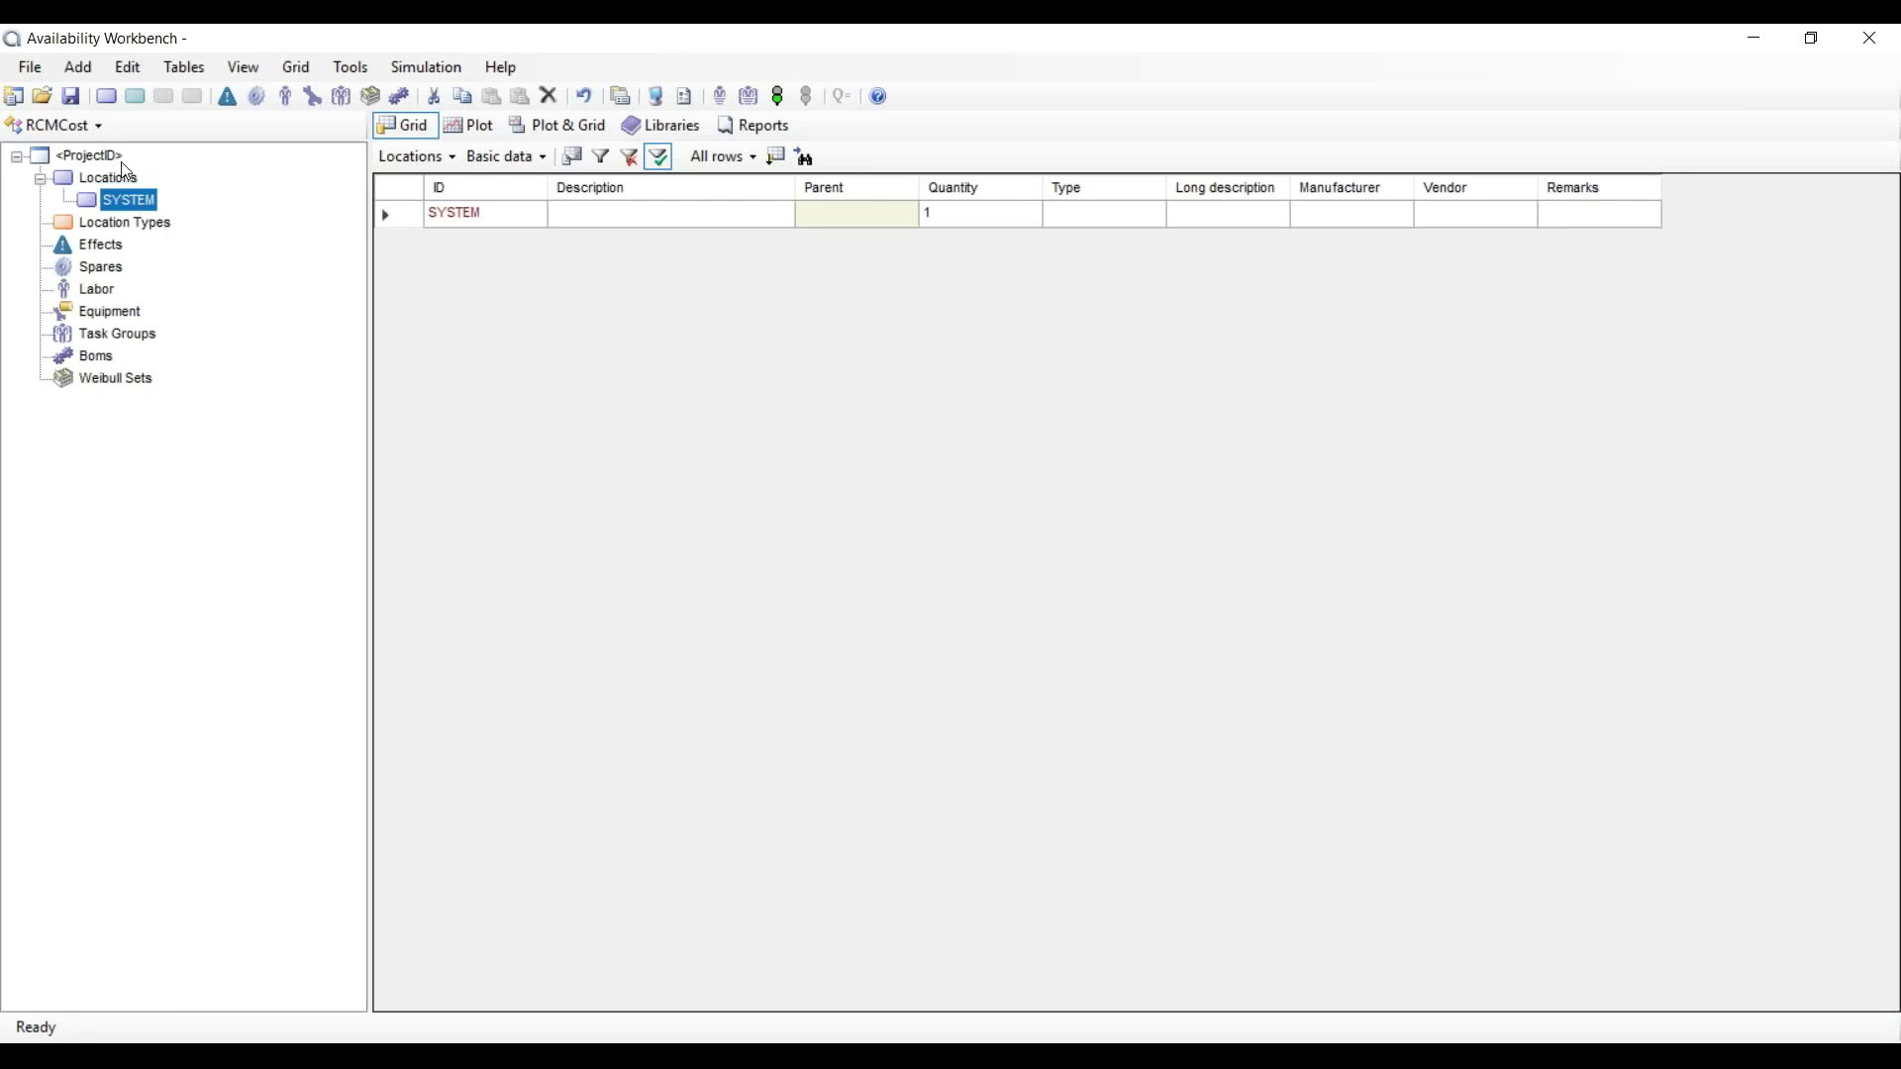
# Step: Add a child location with the ID EQUIPMENT beneath SYSTEM
pyautogui.click(107, 97)
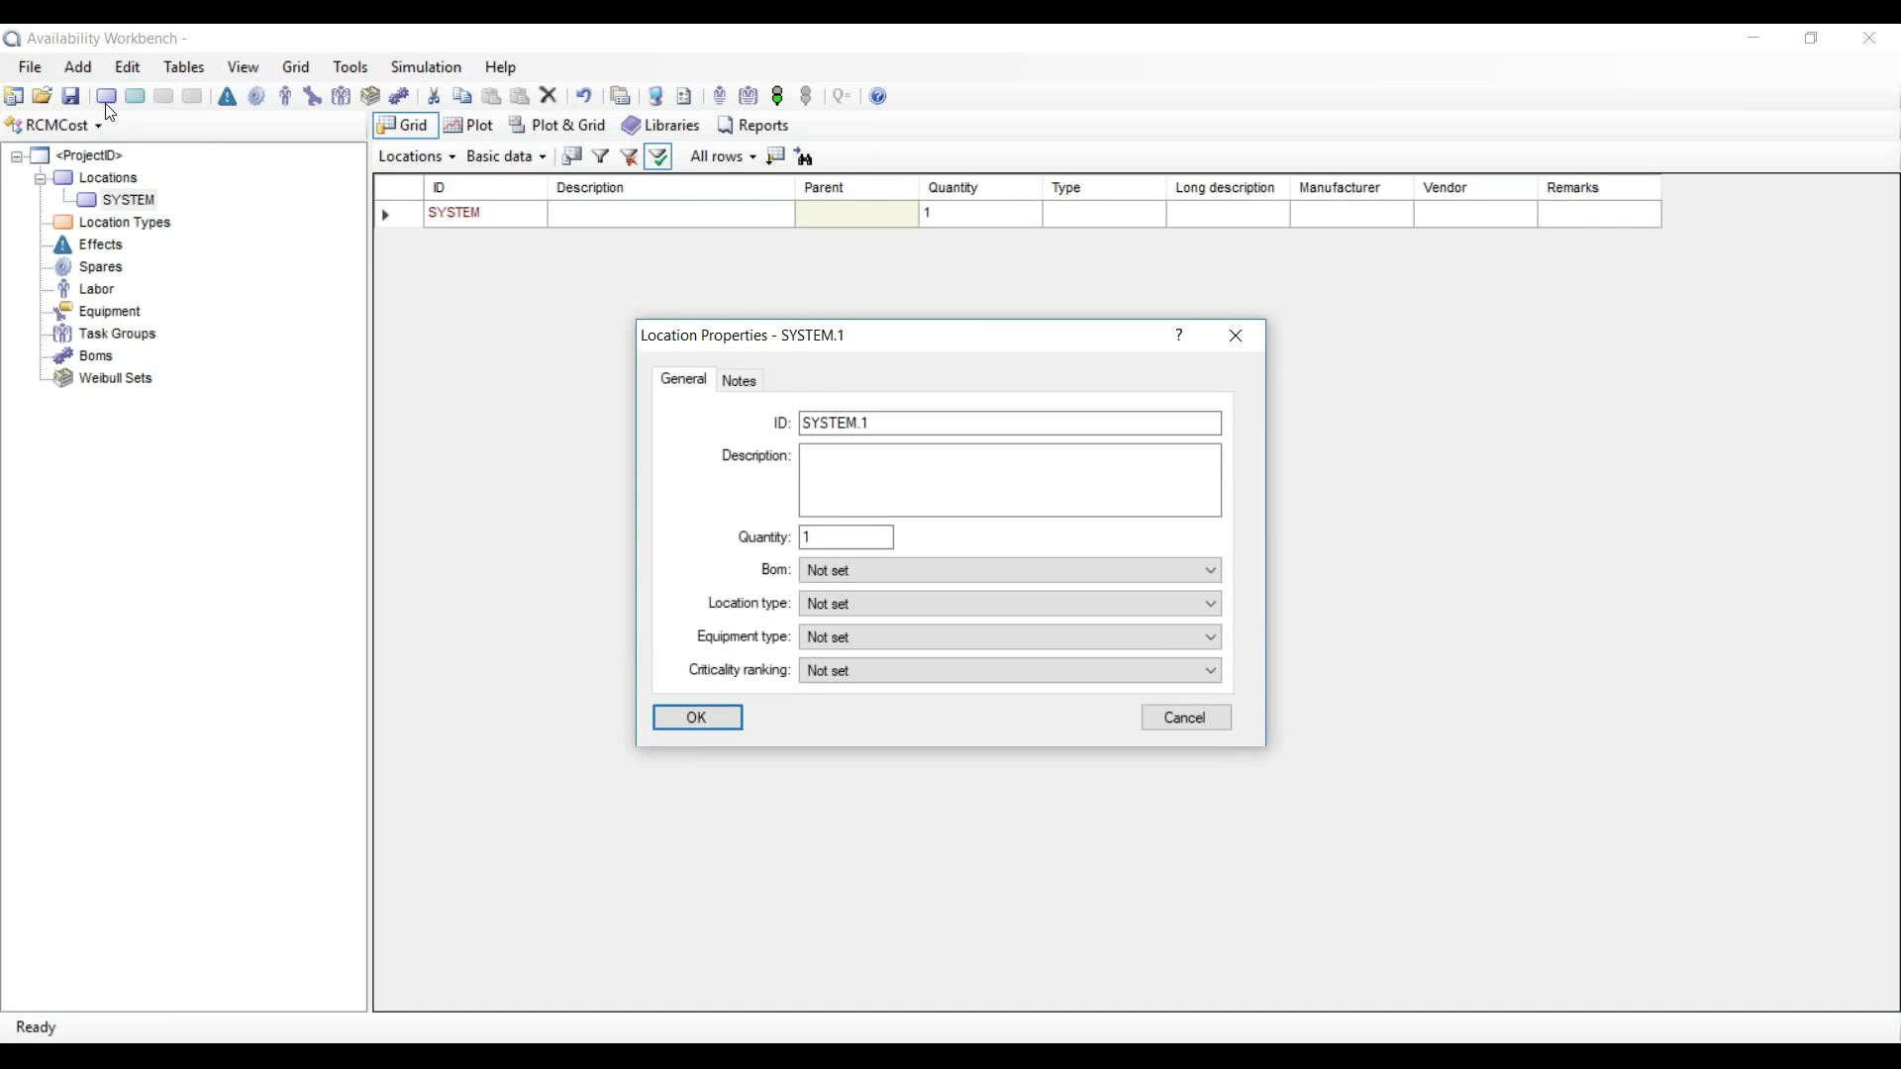
pyautogui.moveTo(912, 423); pyautogui.dragTo(807, 424)
pyautogui.write('E')
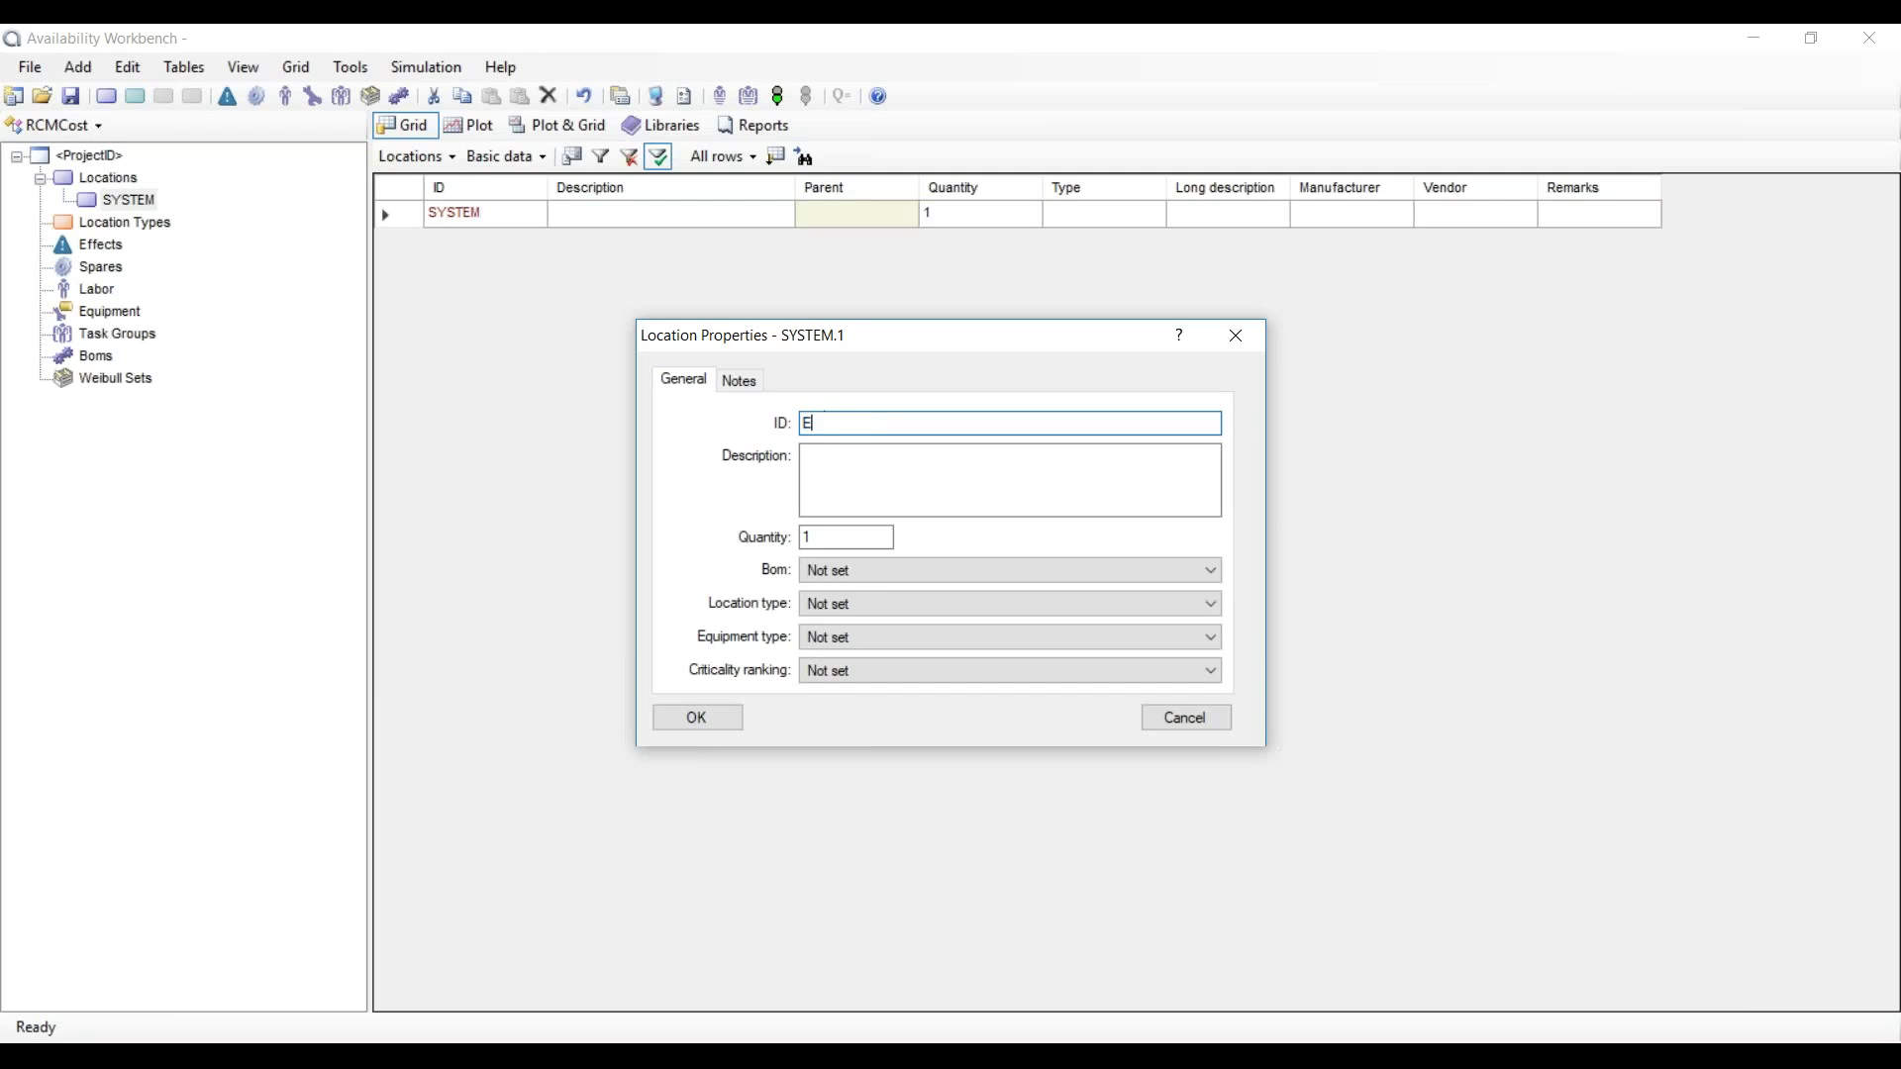
pyautogui.write('QUIPMENT')
pyautogui.press('BackSpace')
pyautogui.press('BackSpace')
pyautogui.press('BackSpace')
pyautogui.press('BackSpace')
pyautogui.press('BackSpace')
pyautogui.write('PMENT')
pyautogui.click(725, 720)
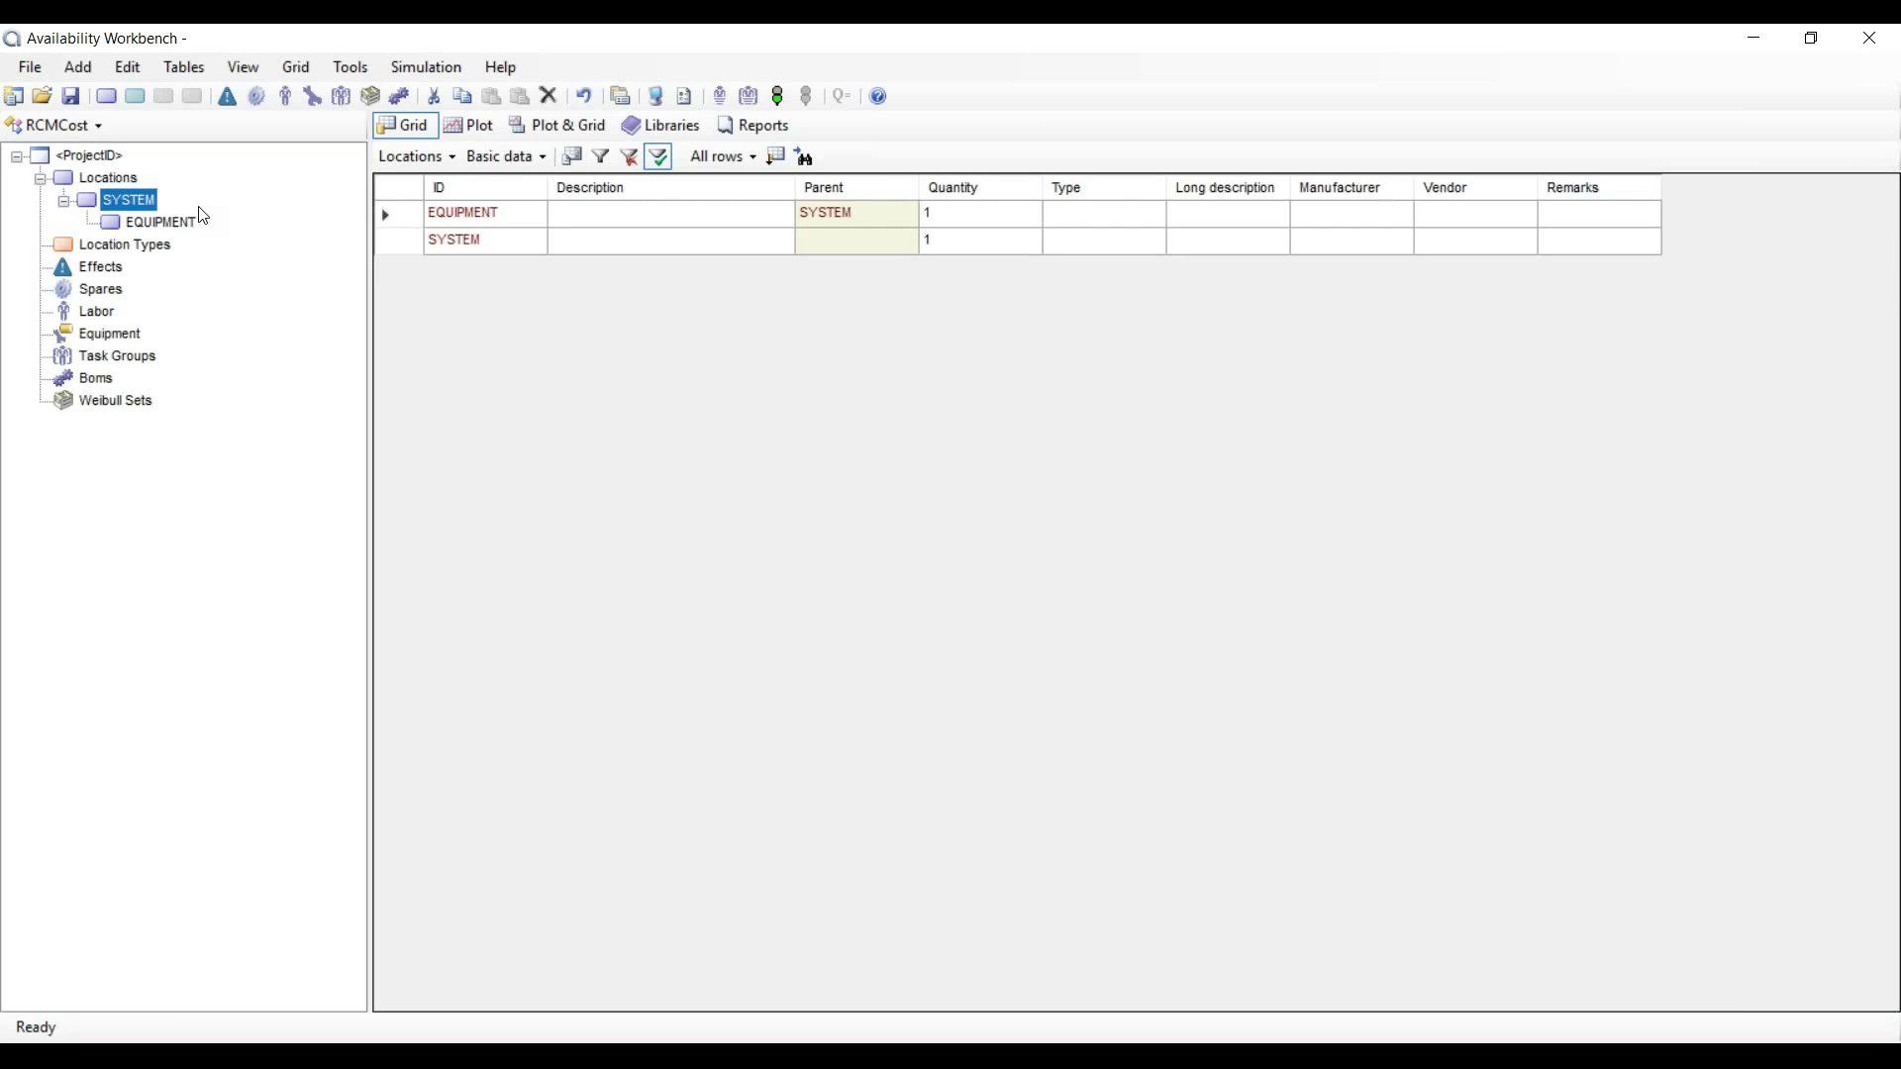
# Step: Add a function to the EQUIPMENT location with the description "This is the function of the equipment"
pyautogui.click(171, 225)
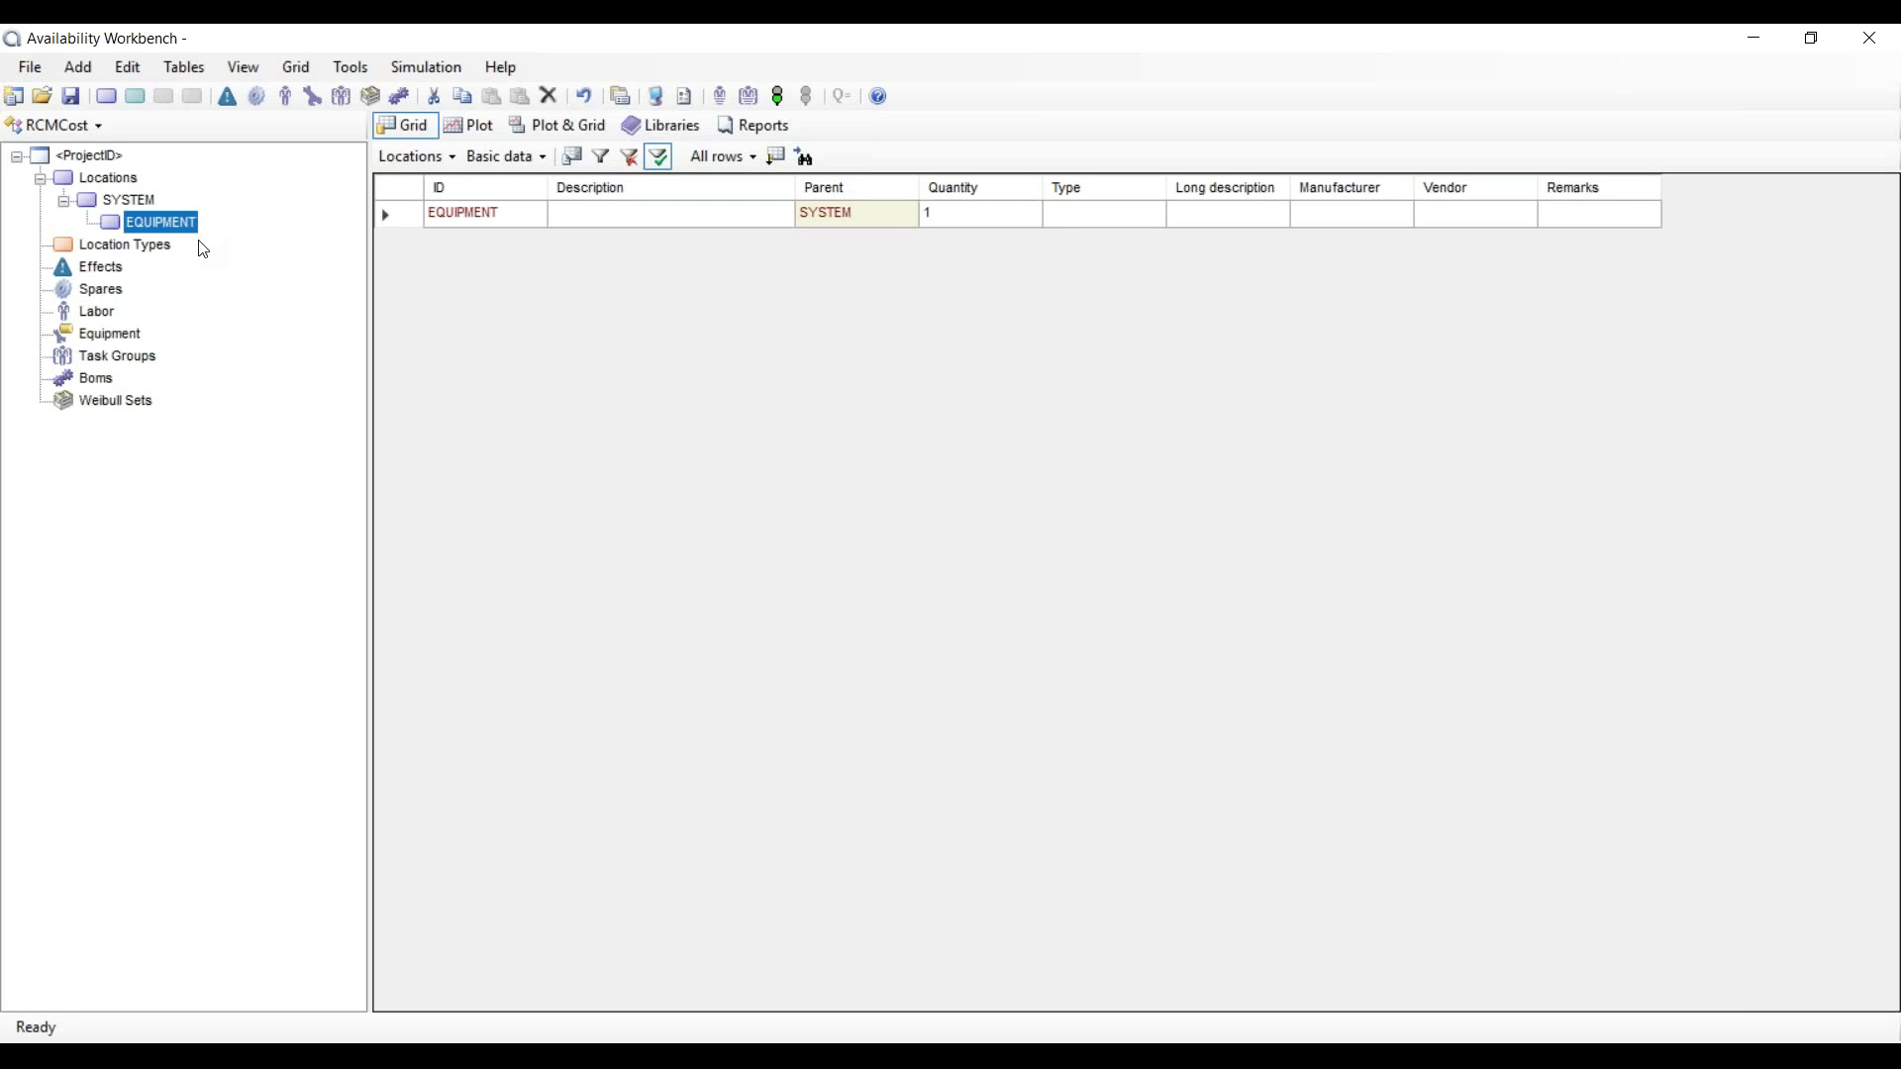
pyautogui.click(79, 66)
pyautogui.moveTo(89, 103)
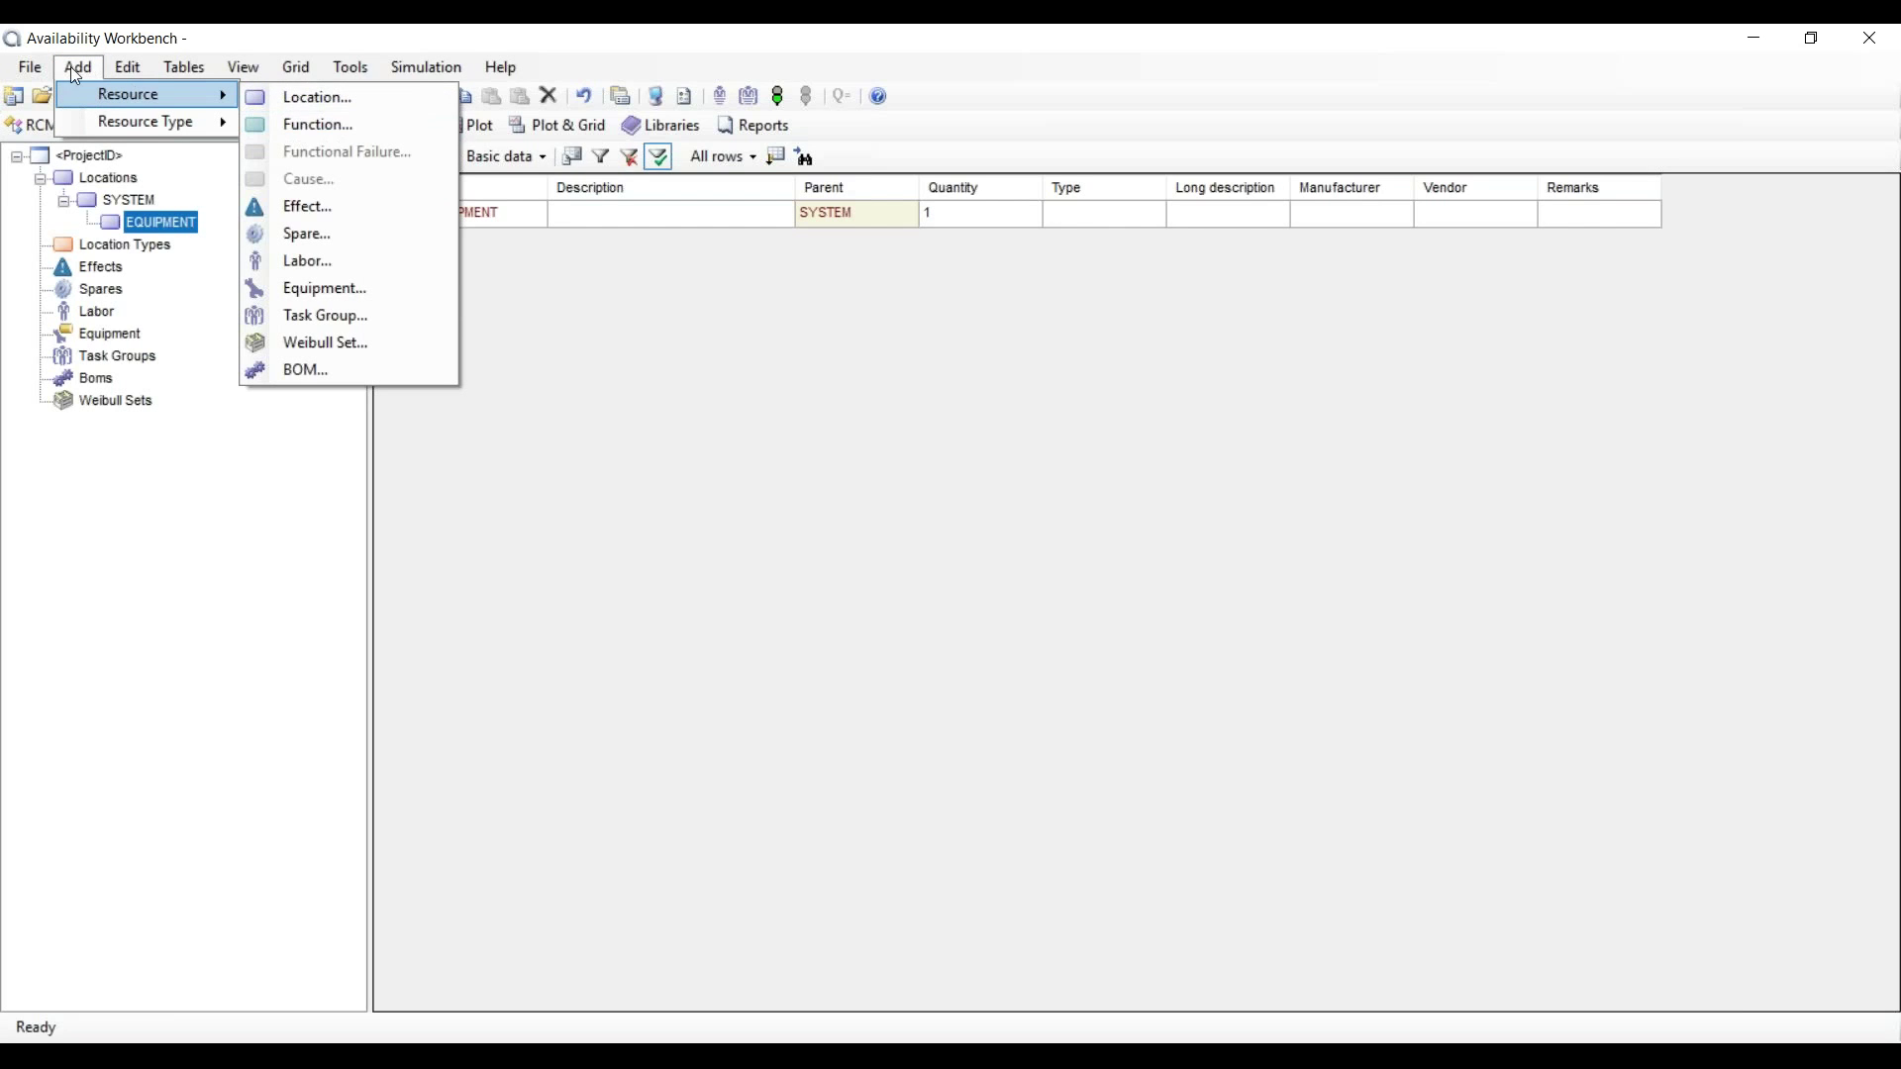
pyautogui.click(88, 37)
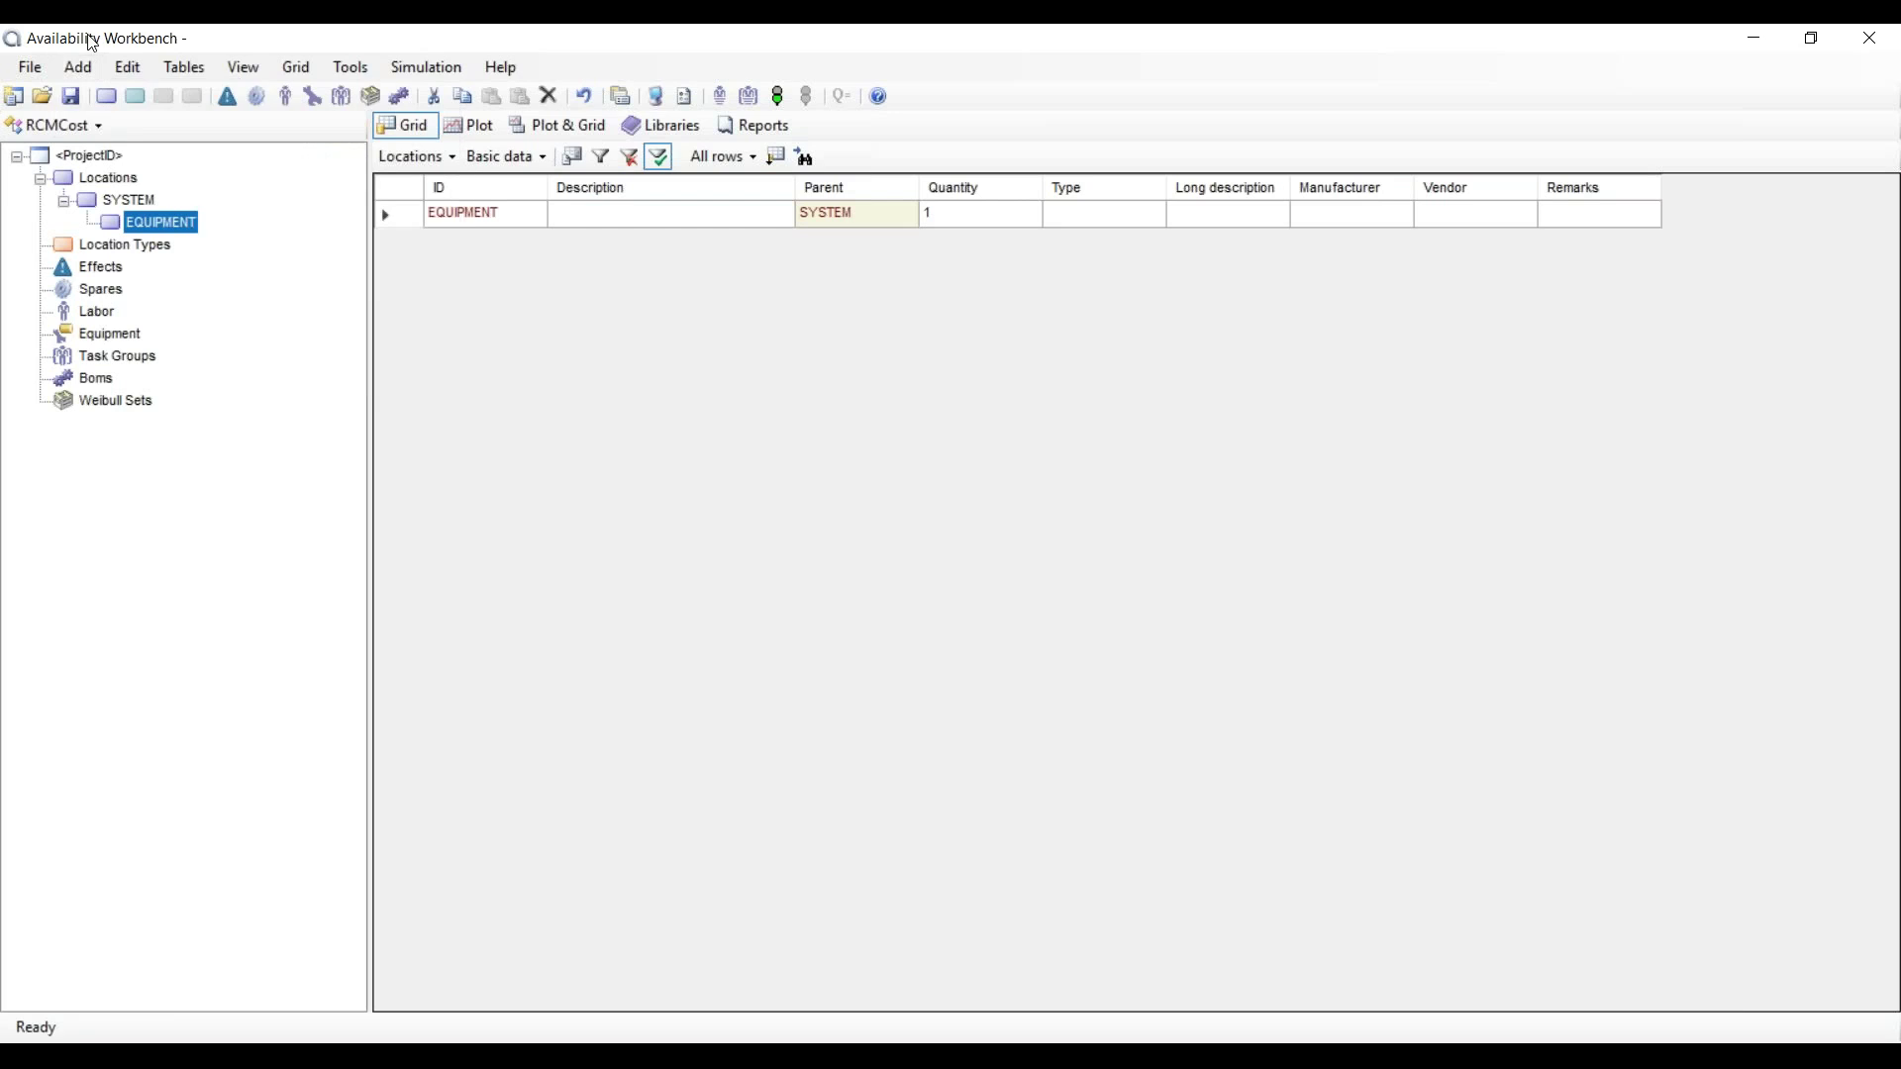
pyautogui.click(143, 106)
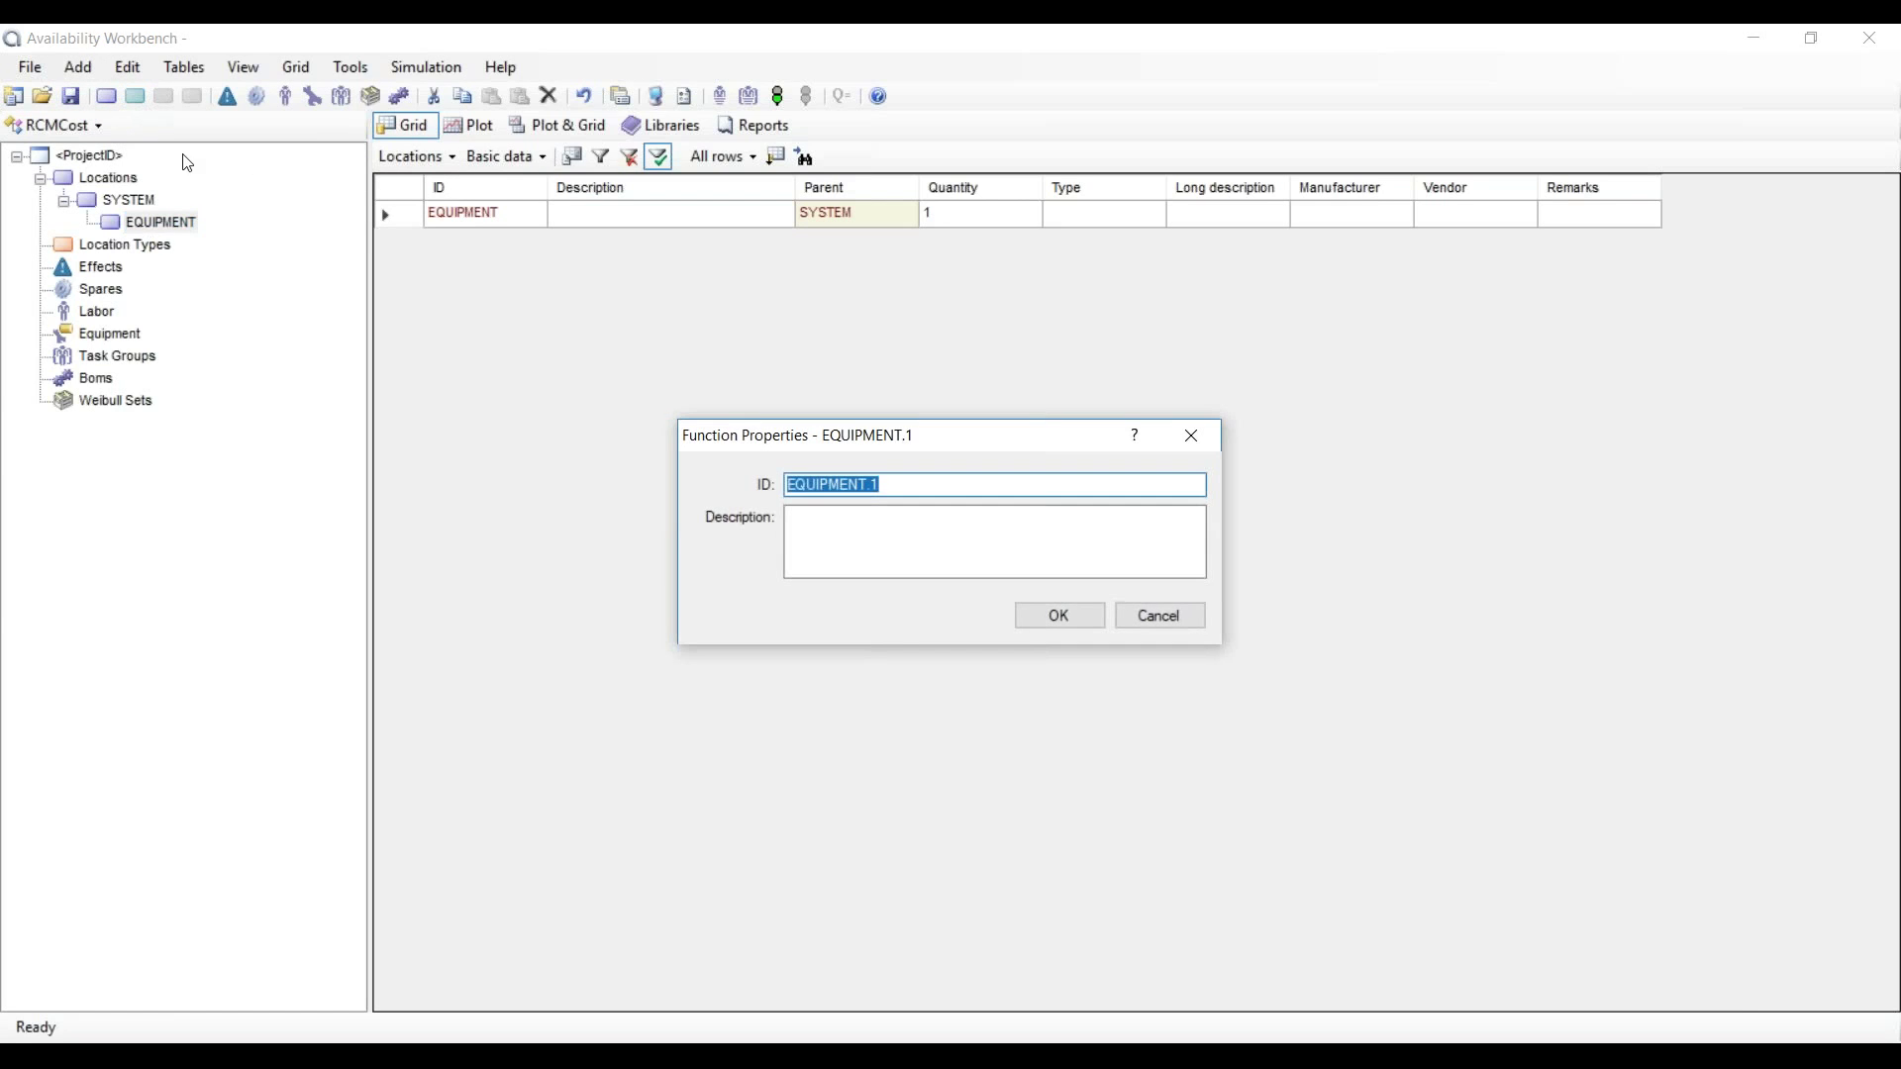
pyautogui.press('Tab')
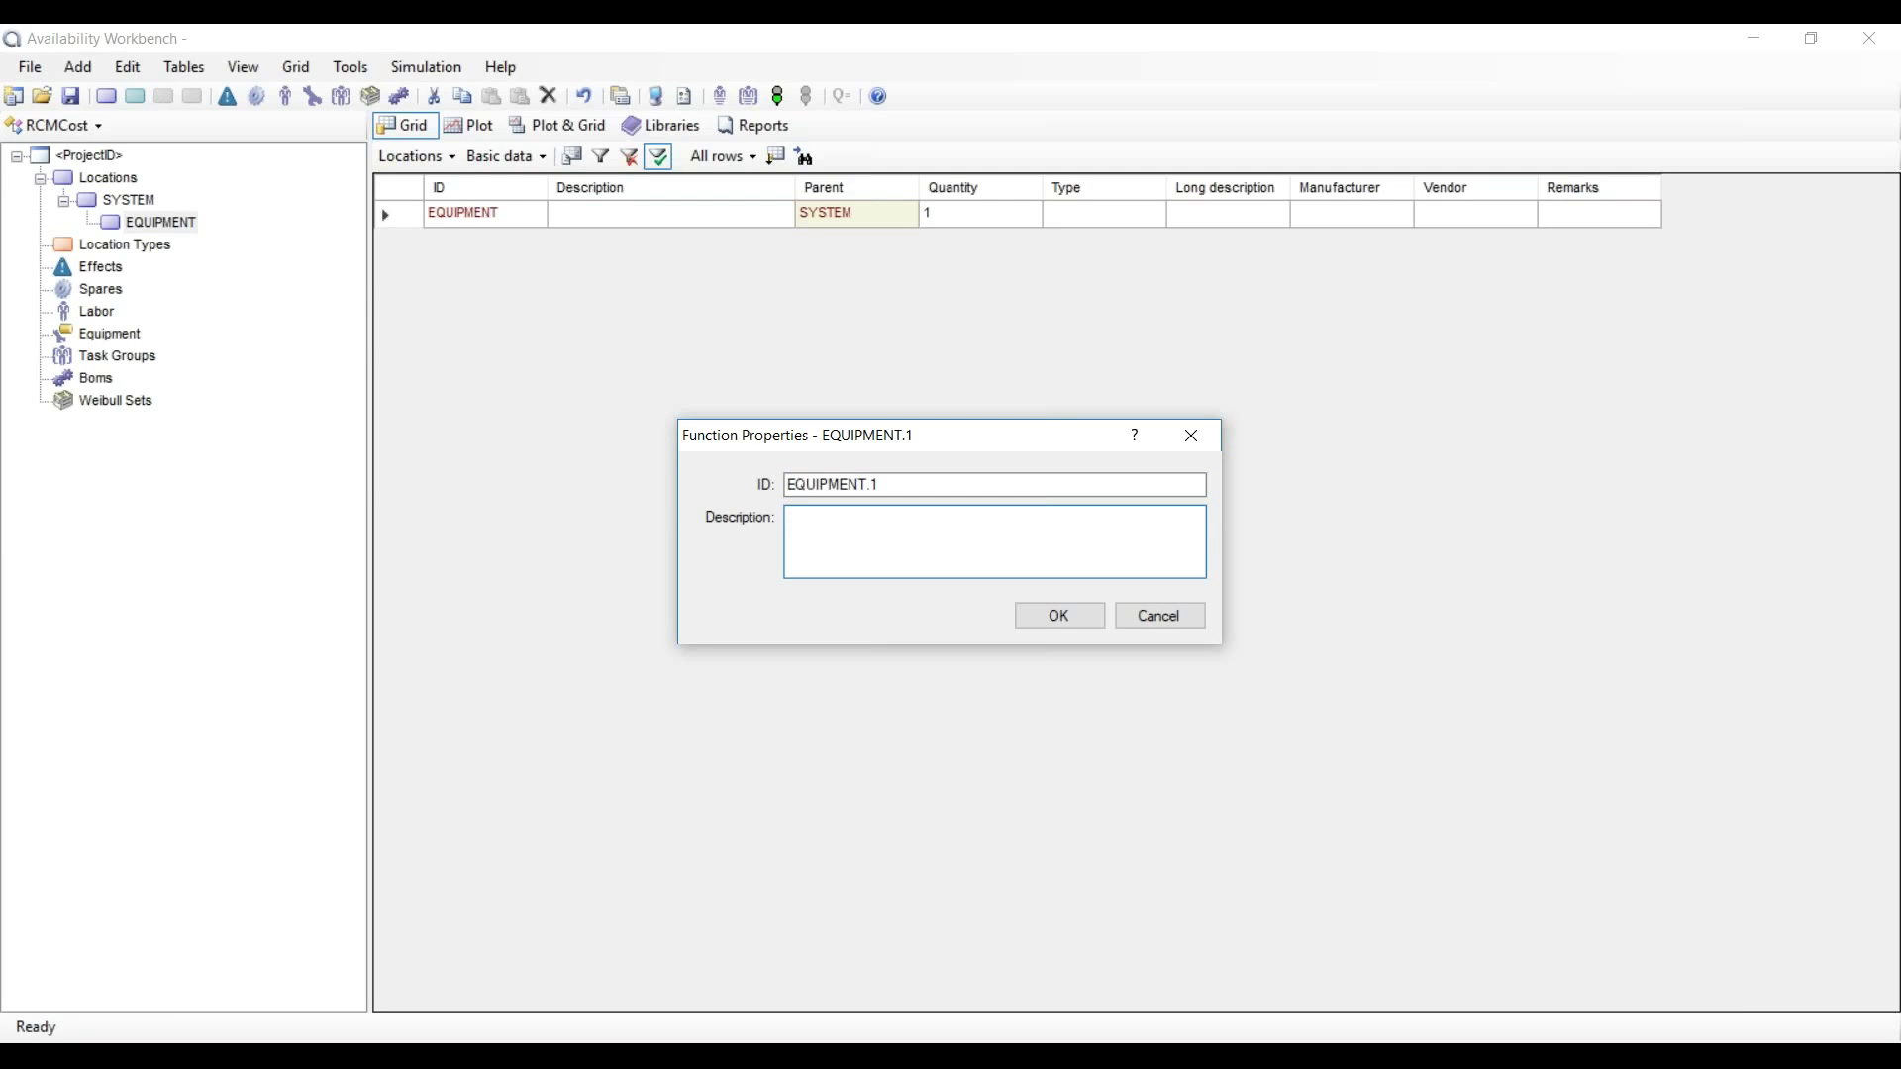
pyautogui.write('This is the function of the equipment')
pyautogui.click(1057, 631)
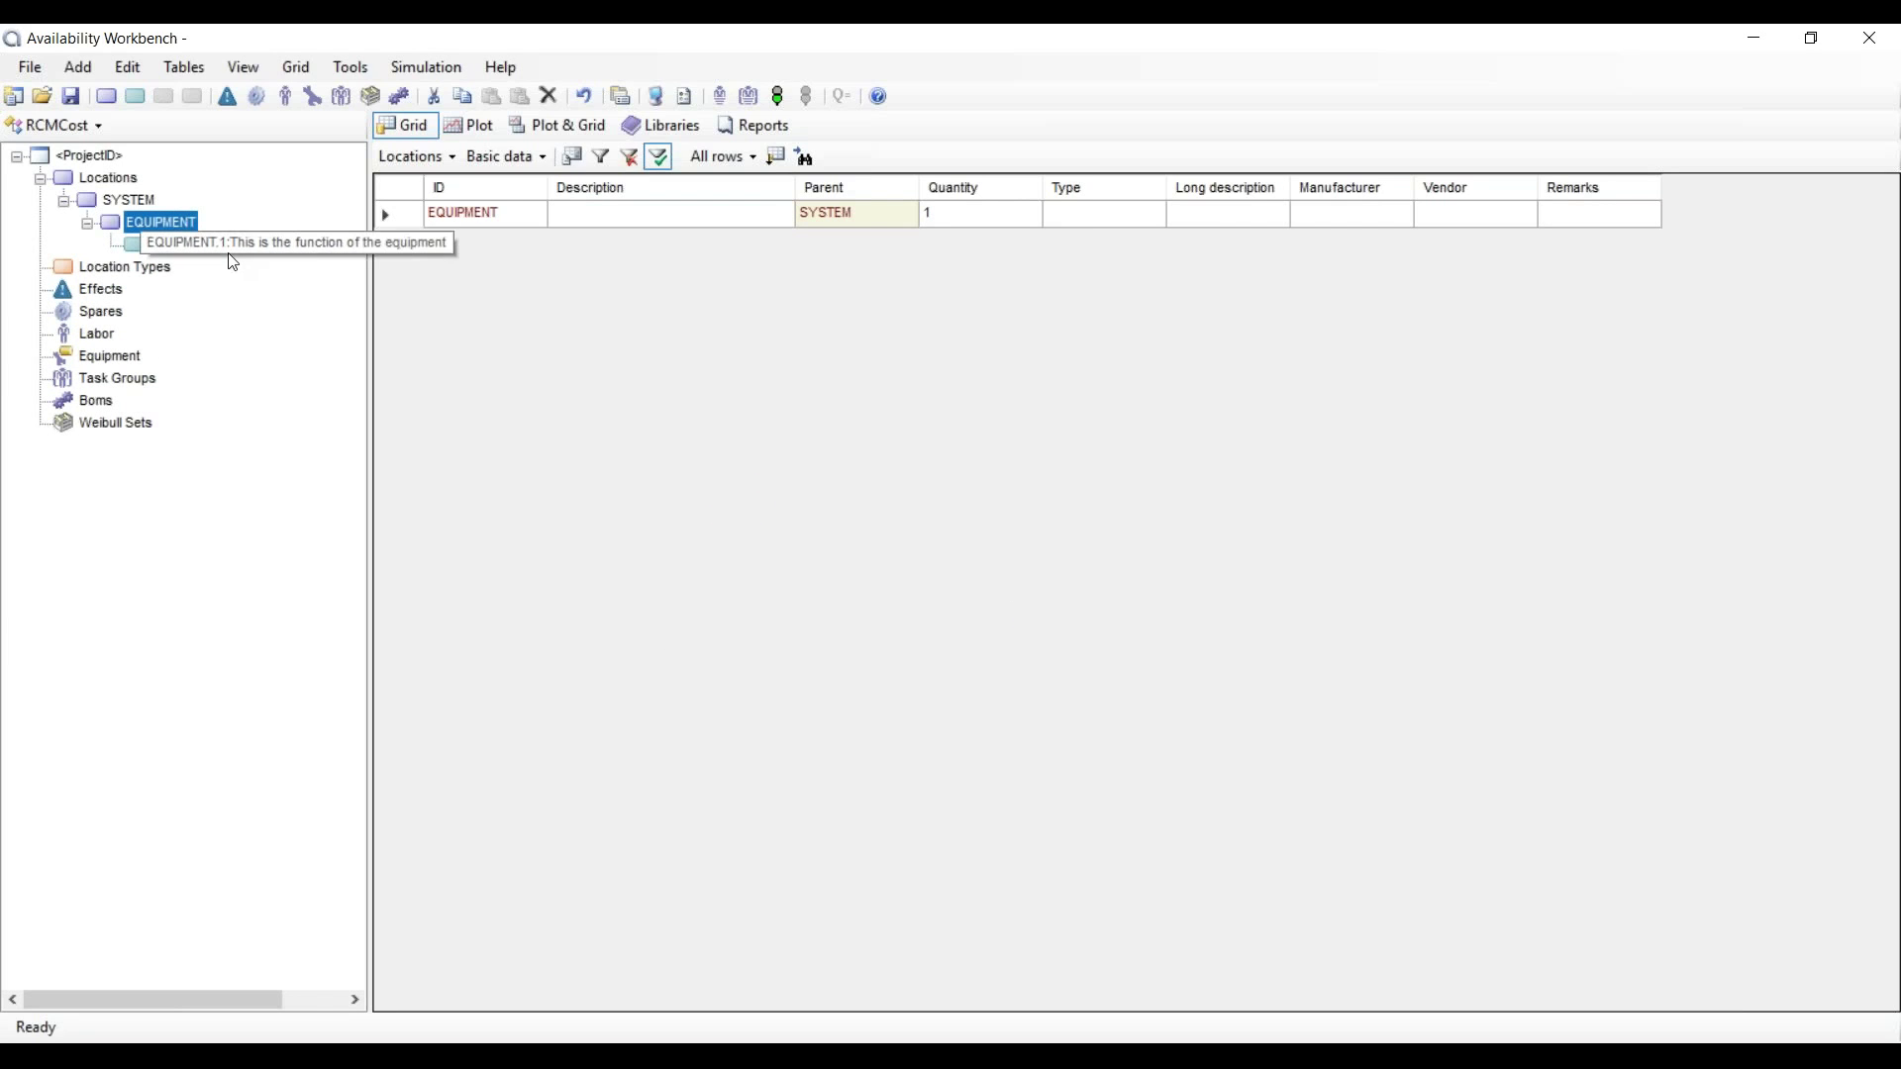
# Step: Widen the project tree until the function's full description fits
pyautogui.click(233, 246)
pyautogui.click(132, 227)
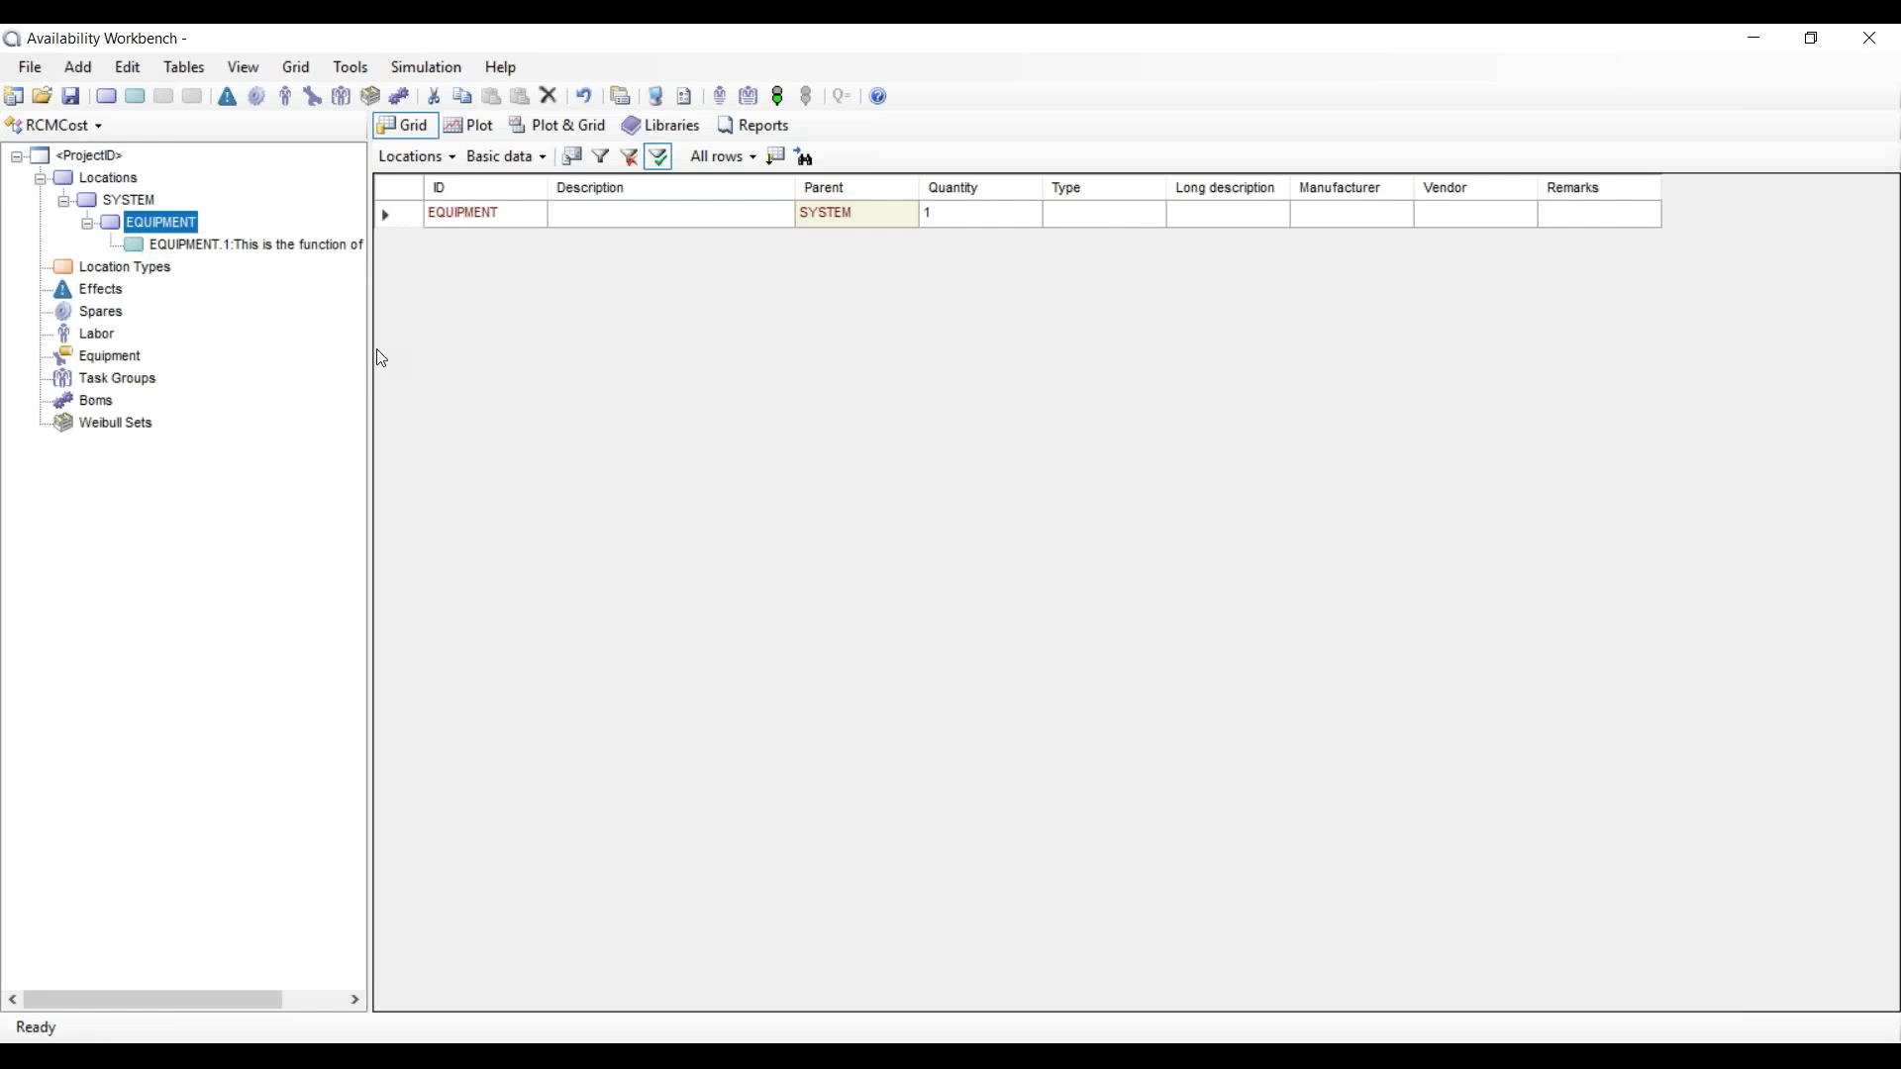
pyautogui.moveTo(372, 348); pyautogui.dragTo(497, 453)
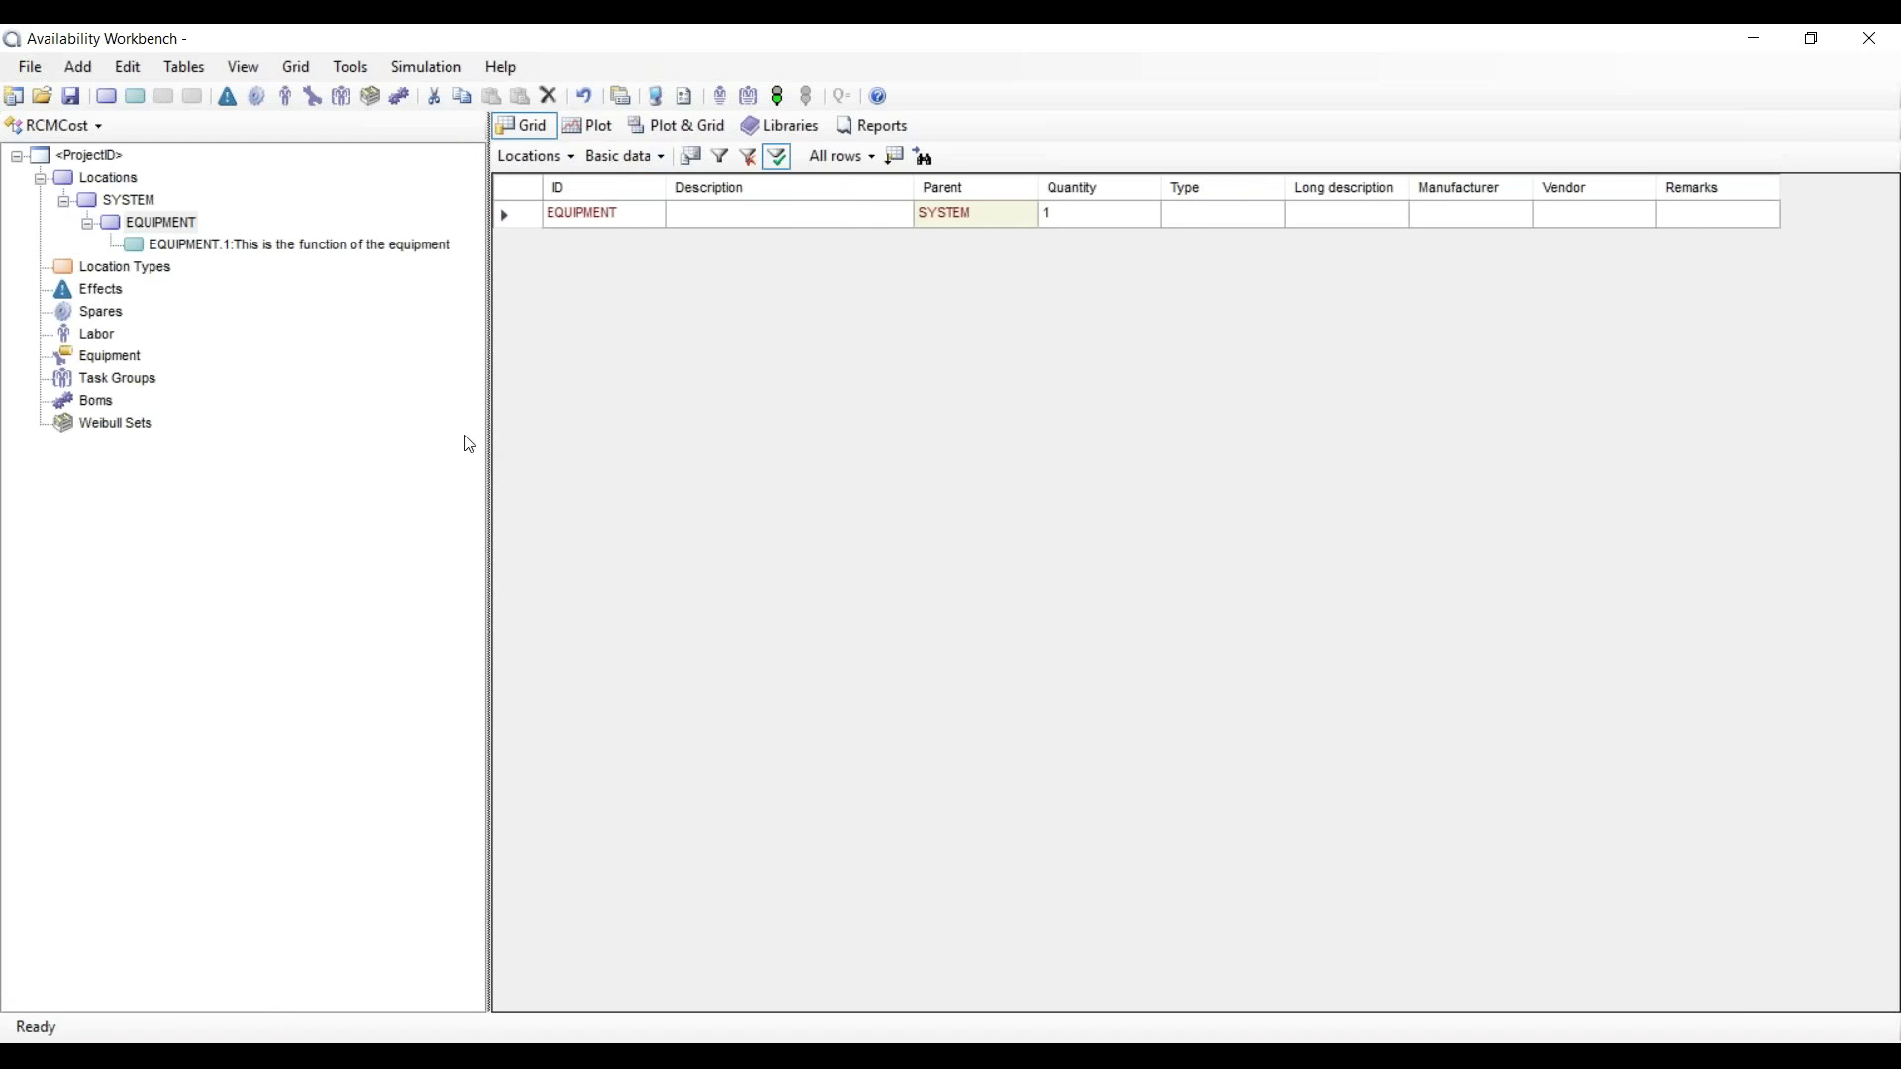
# Step: Add a functional failure under the EQUIPMENT.1 function with the description "This is the functional failure"
pyautogui.click(236, 254)
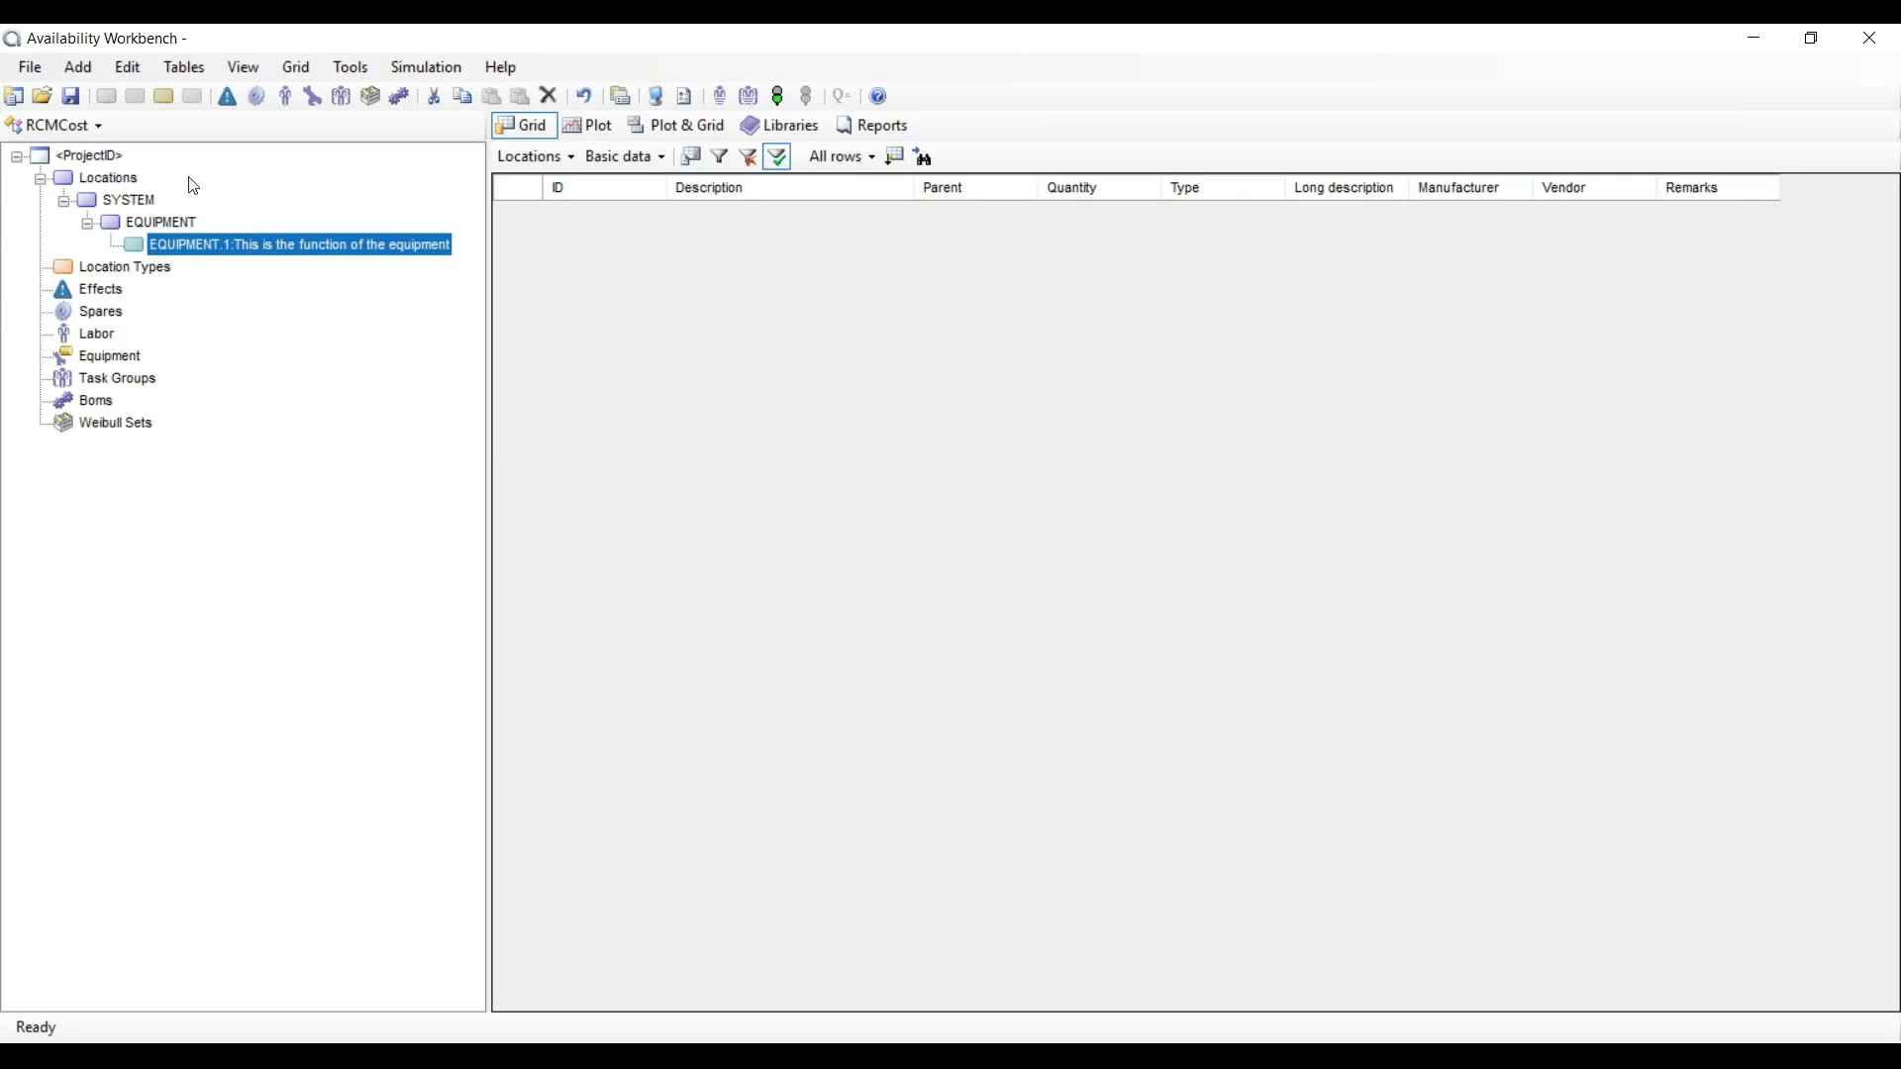
pyautogui.click(165, 99)
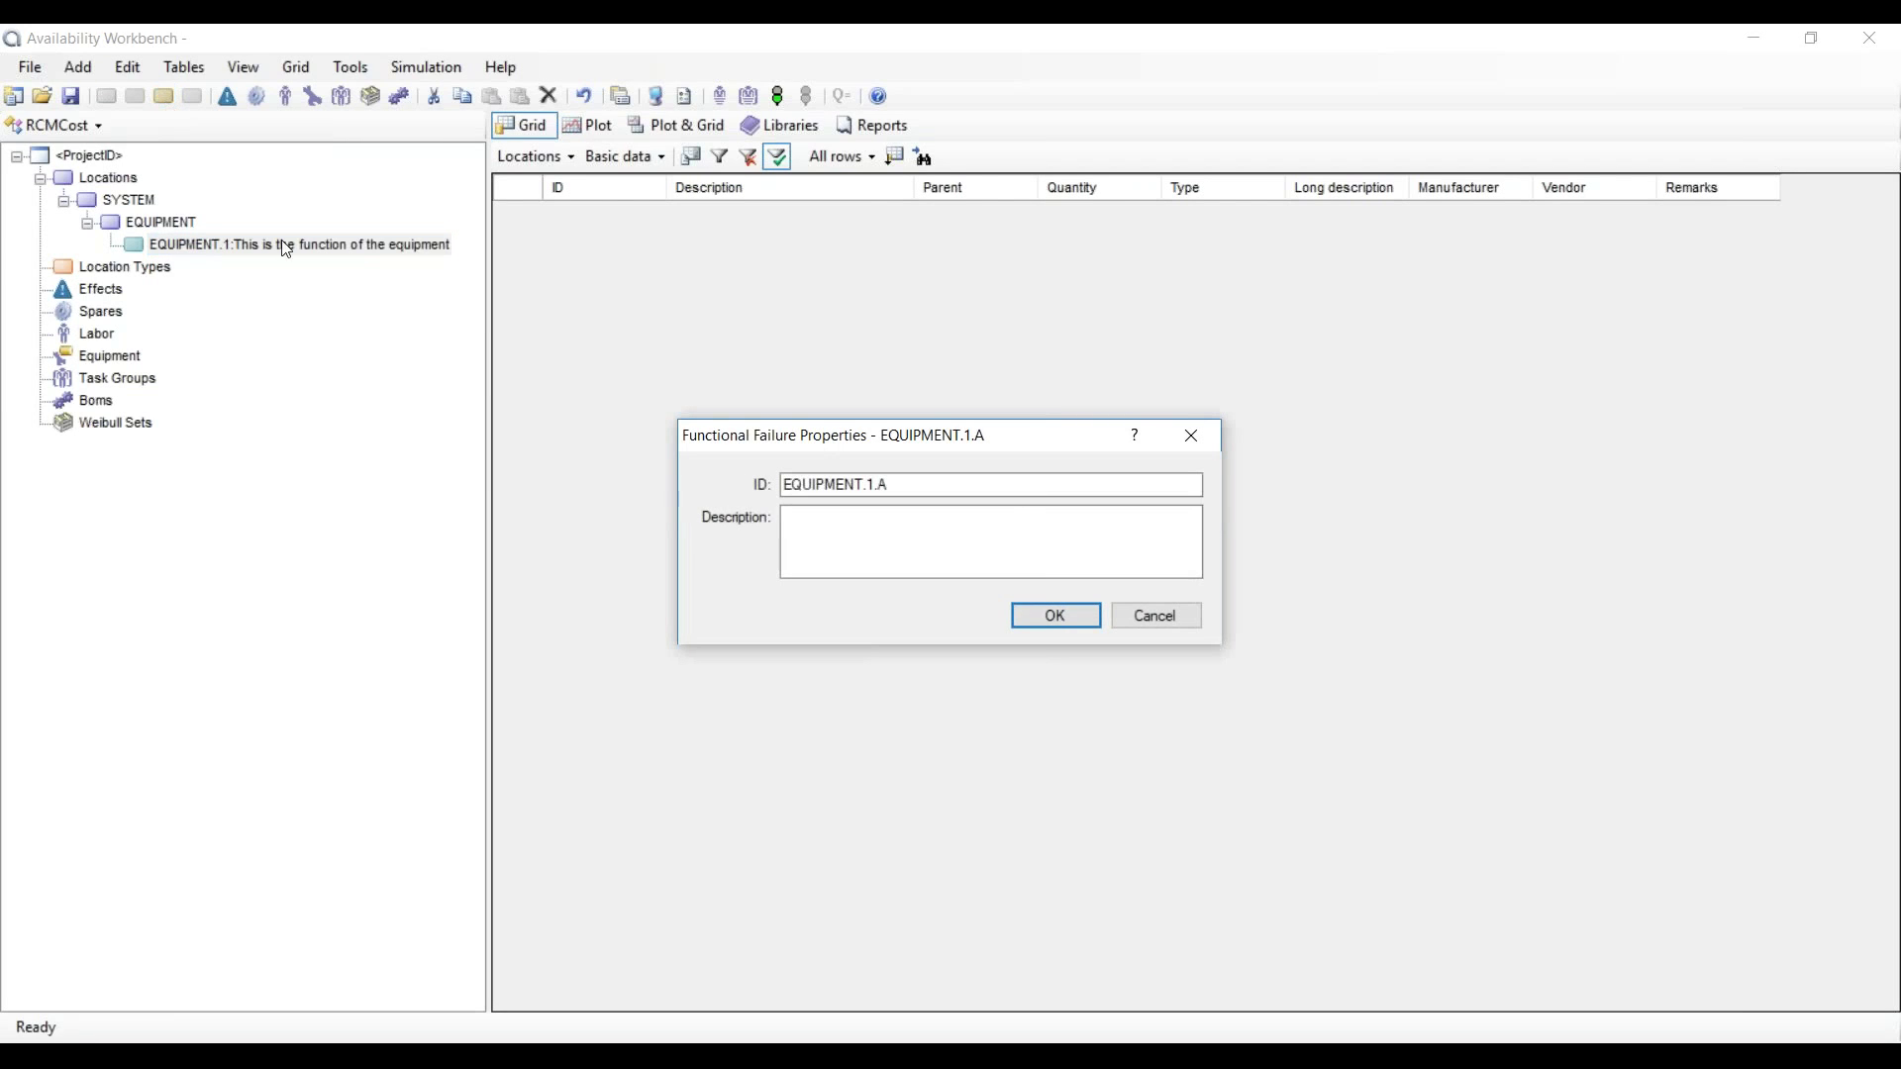
pyautogui.write('This ')
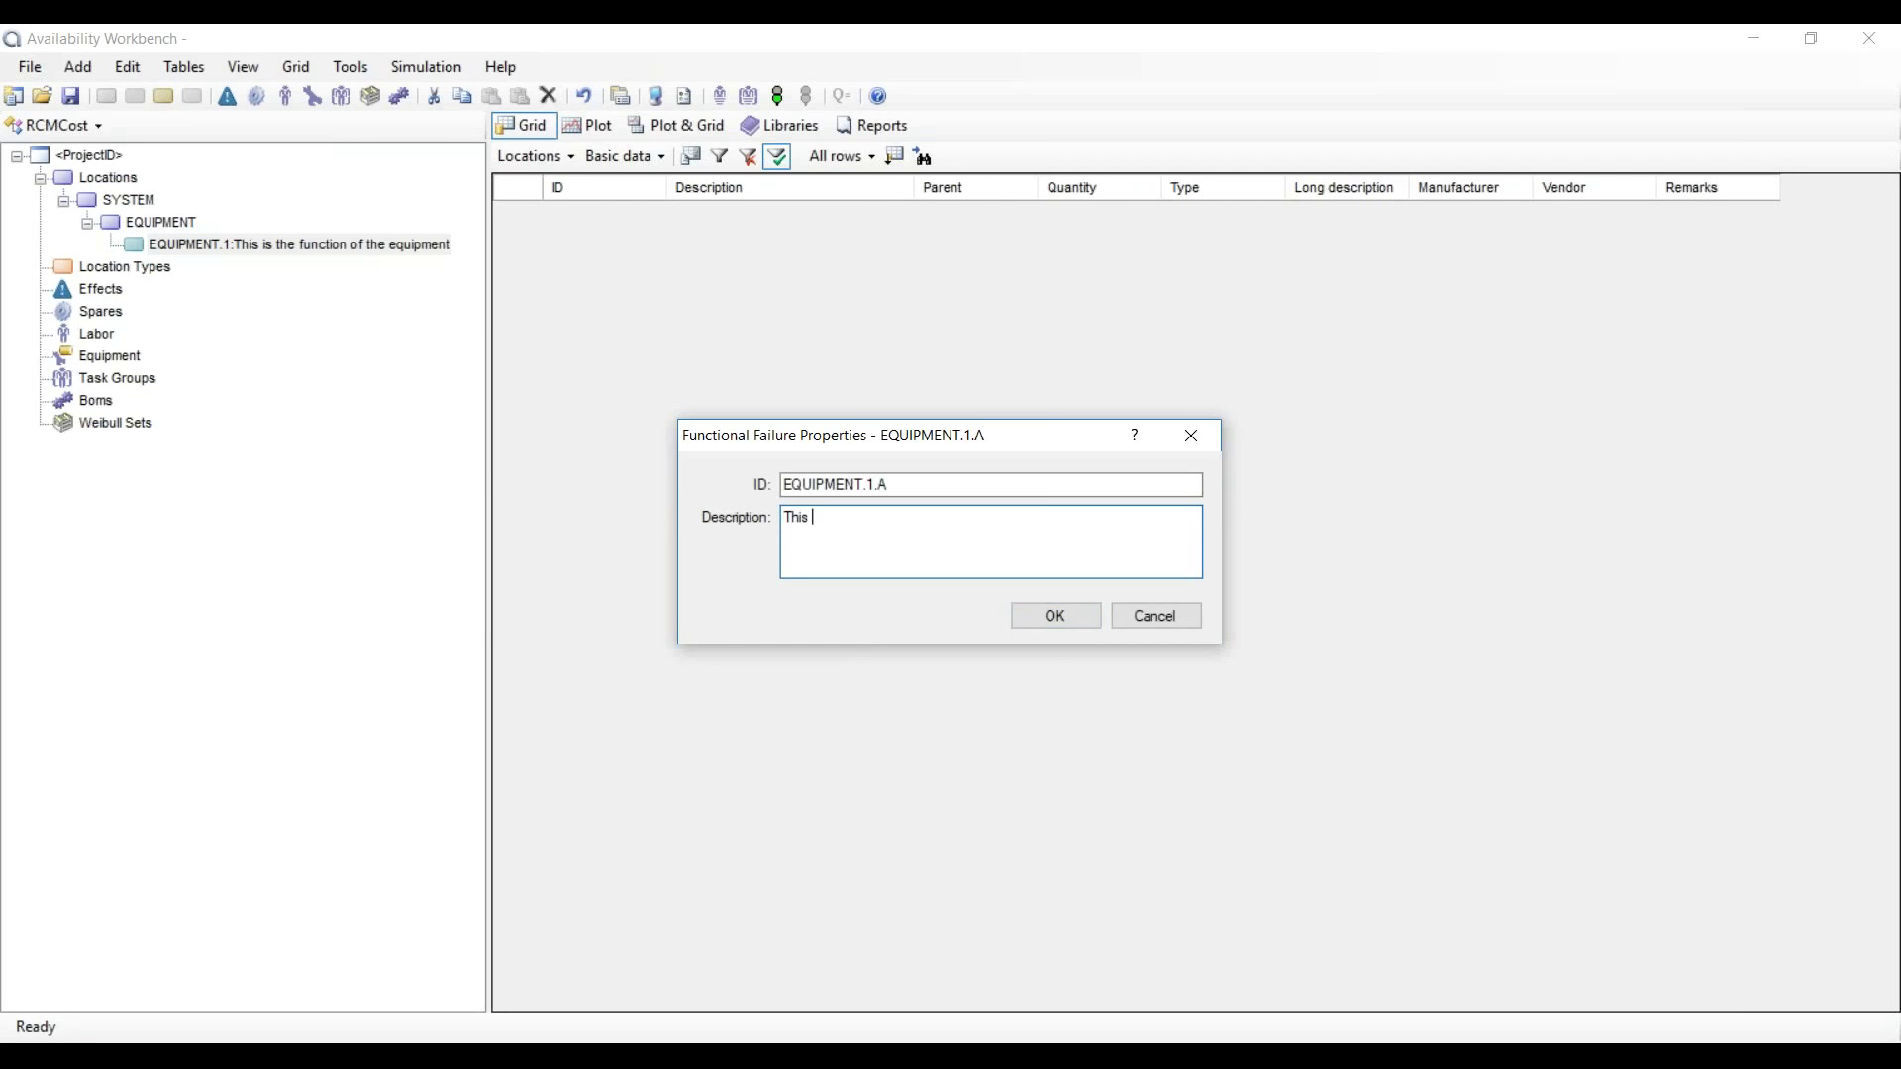
pyautogui.write('is of')
pyautogui.press('BackSpace')
pyautogui.press('BackSpace')
pyautogui.press('BackSpace')
pyautogui.write('the functional failure')
pyautogui.click(1064, 611)
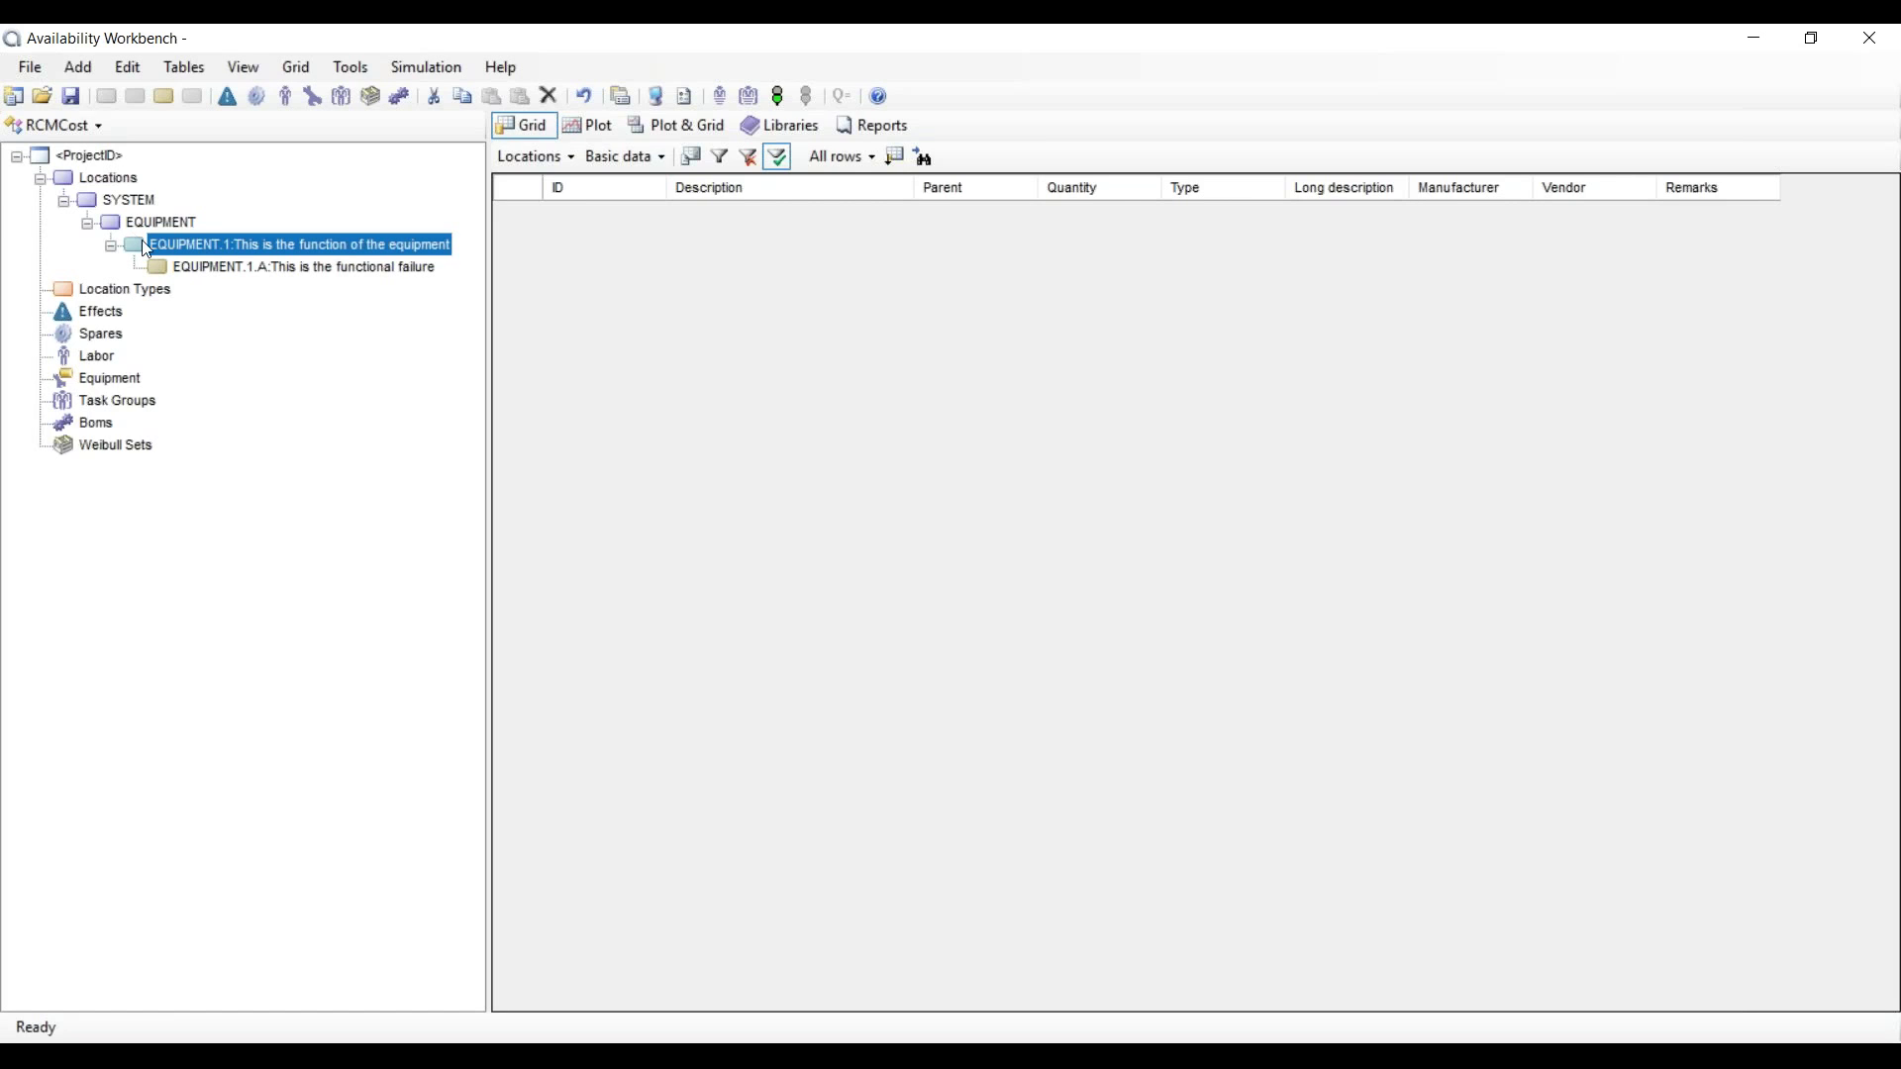
# Step: Start a new cause under the functional failure and describe it as "This is a failure cause"
pyautogui.click(184, 268)
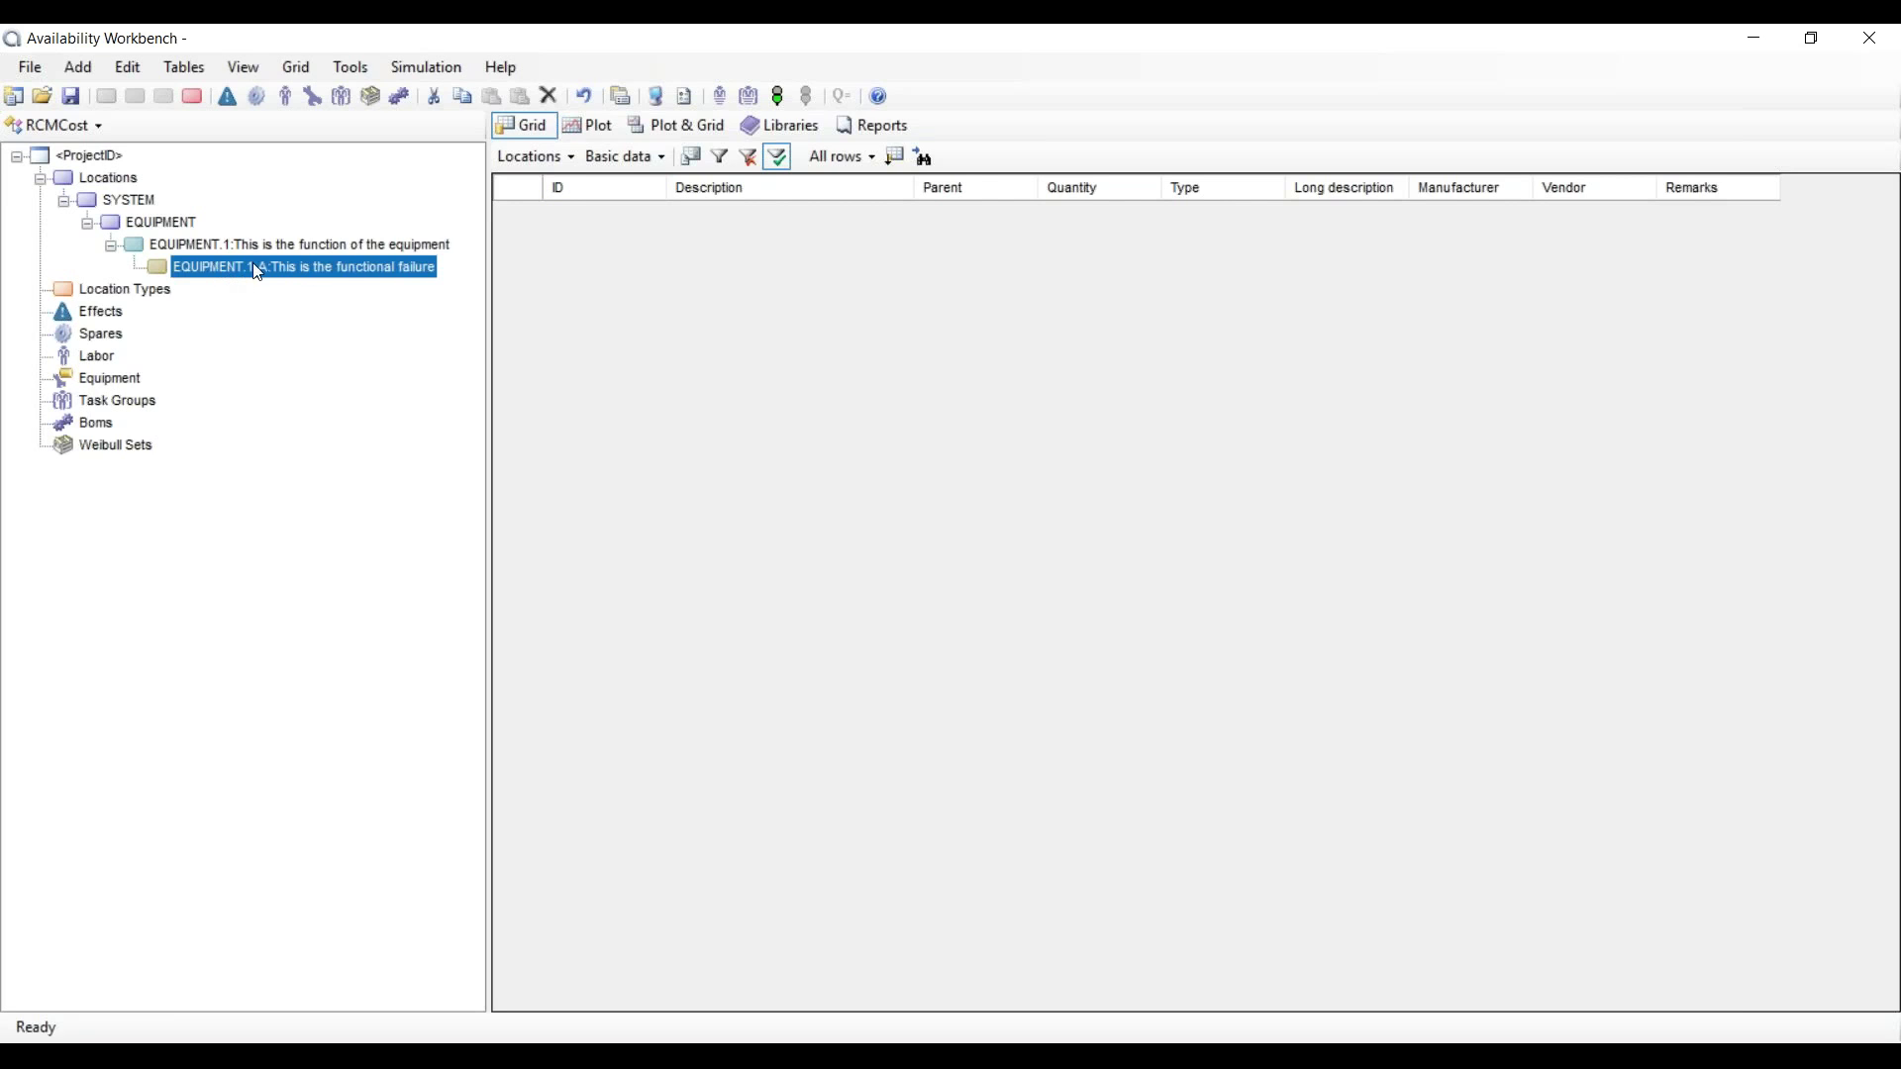
pyautogui.click(198, 97)
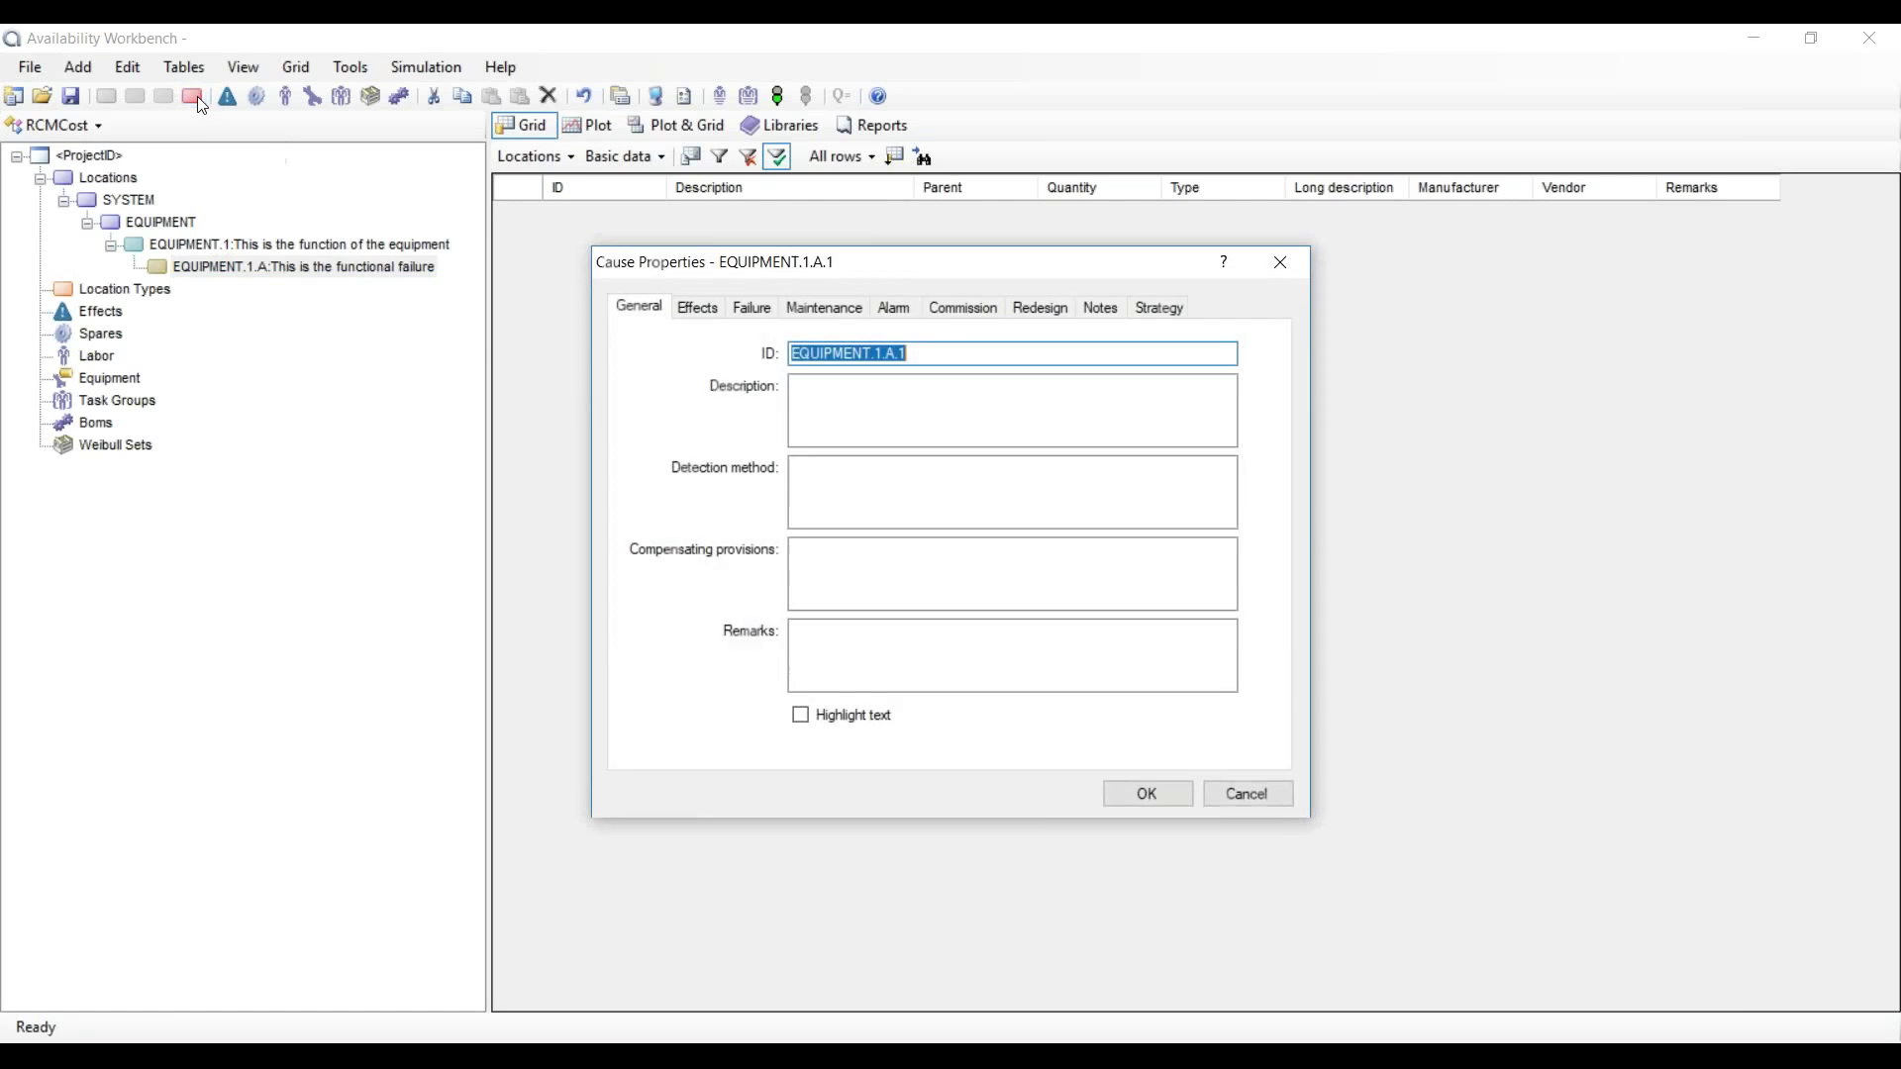
pyautogui.click(896, 415)
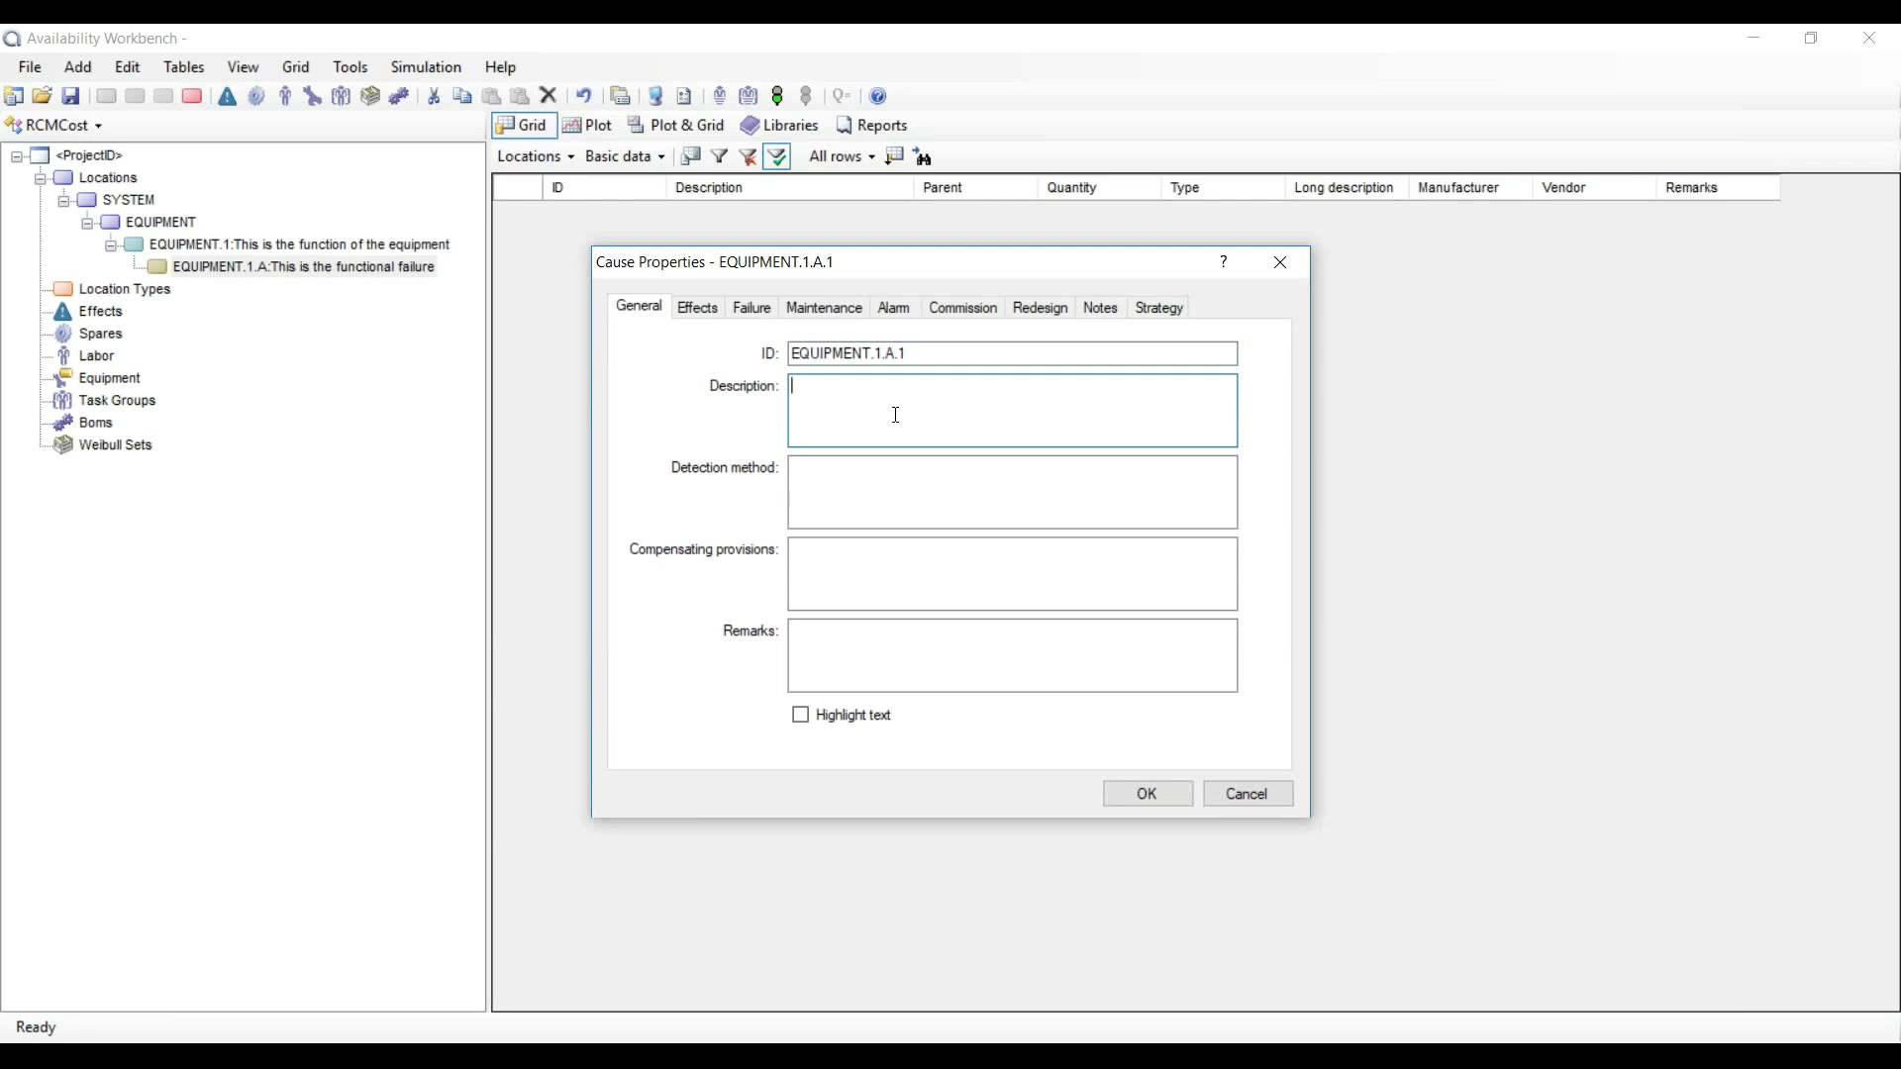
pyautogui.write('This is a failure cause')
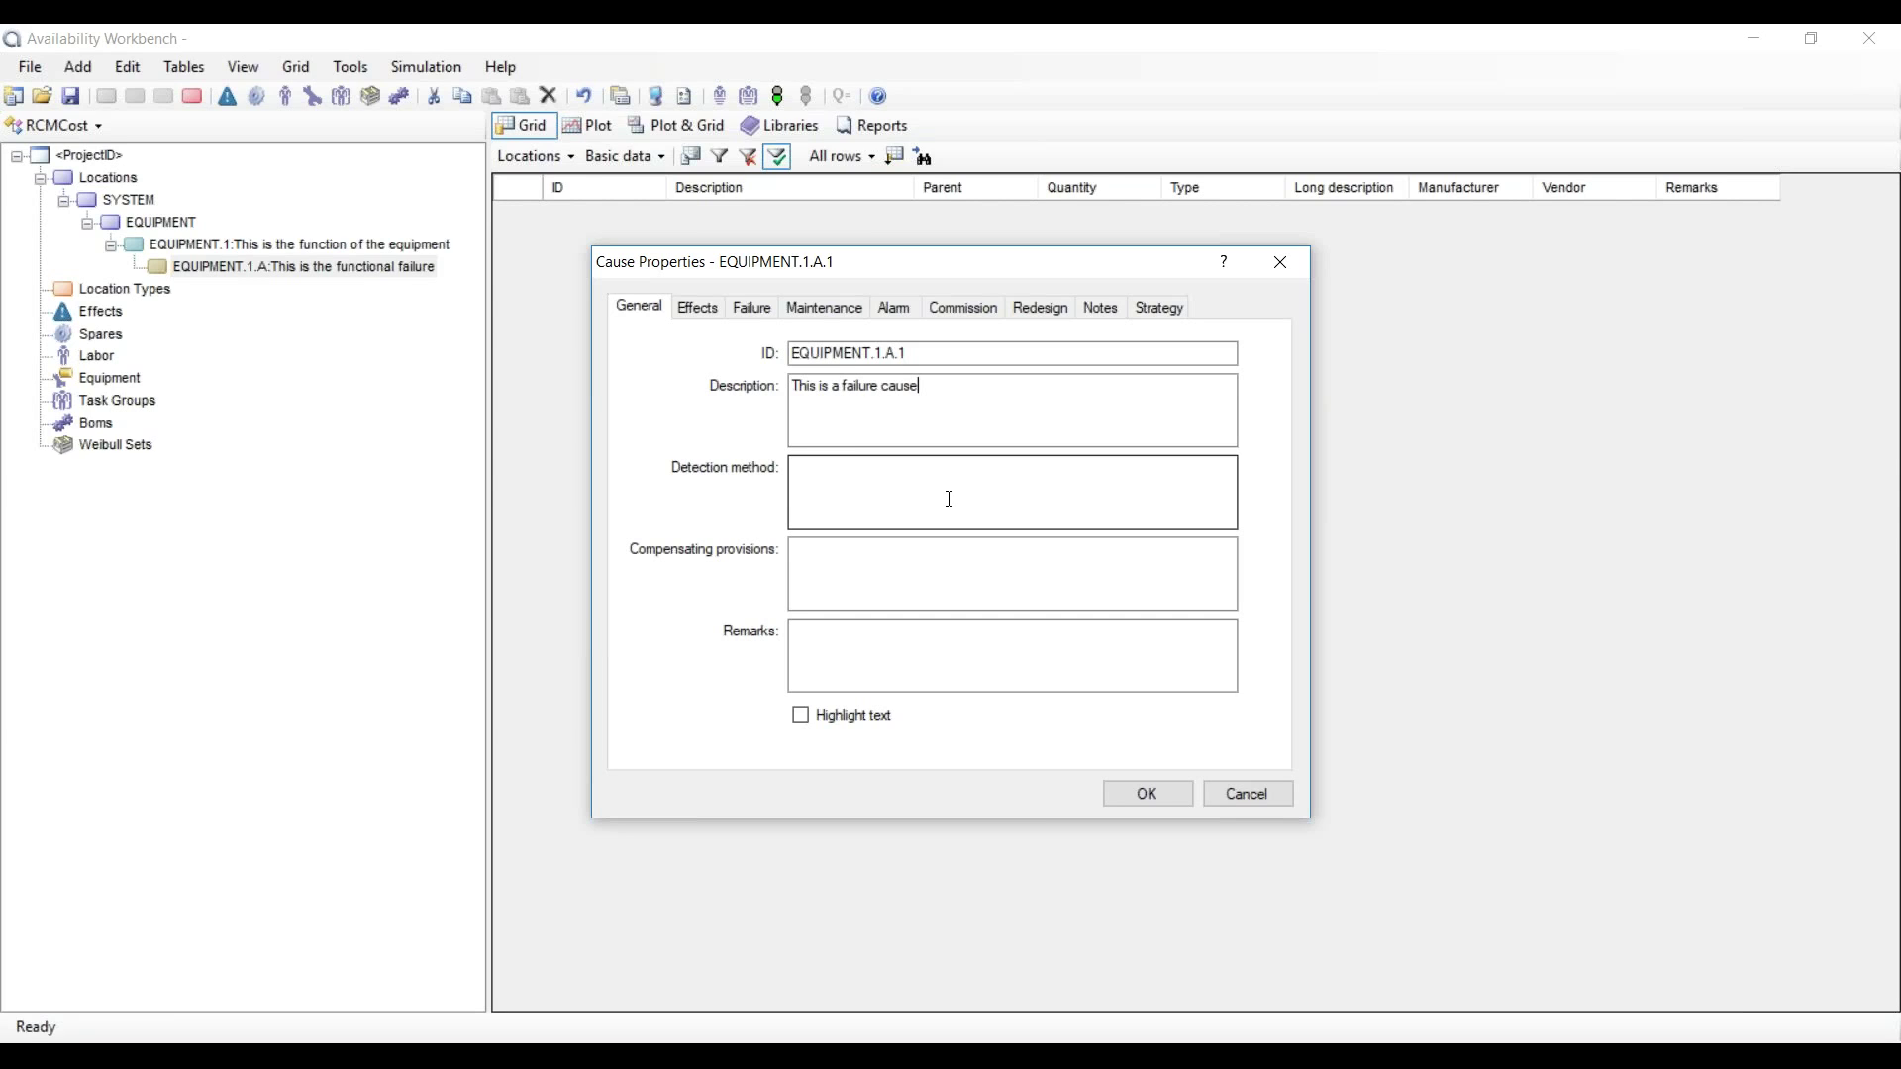
# Step: Review the cause's failure distribution options and the mean time to failure used by the Exponential distribution
pyautogui.click(760, 313)
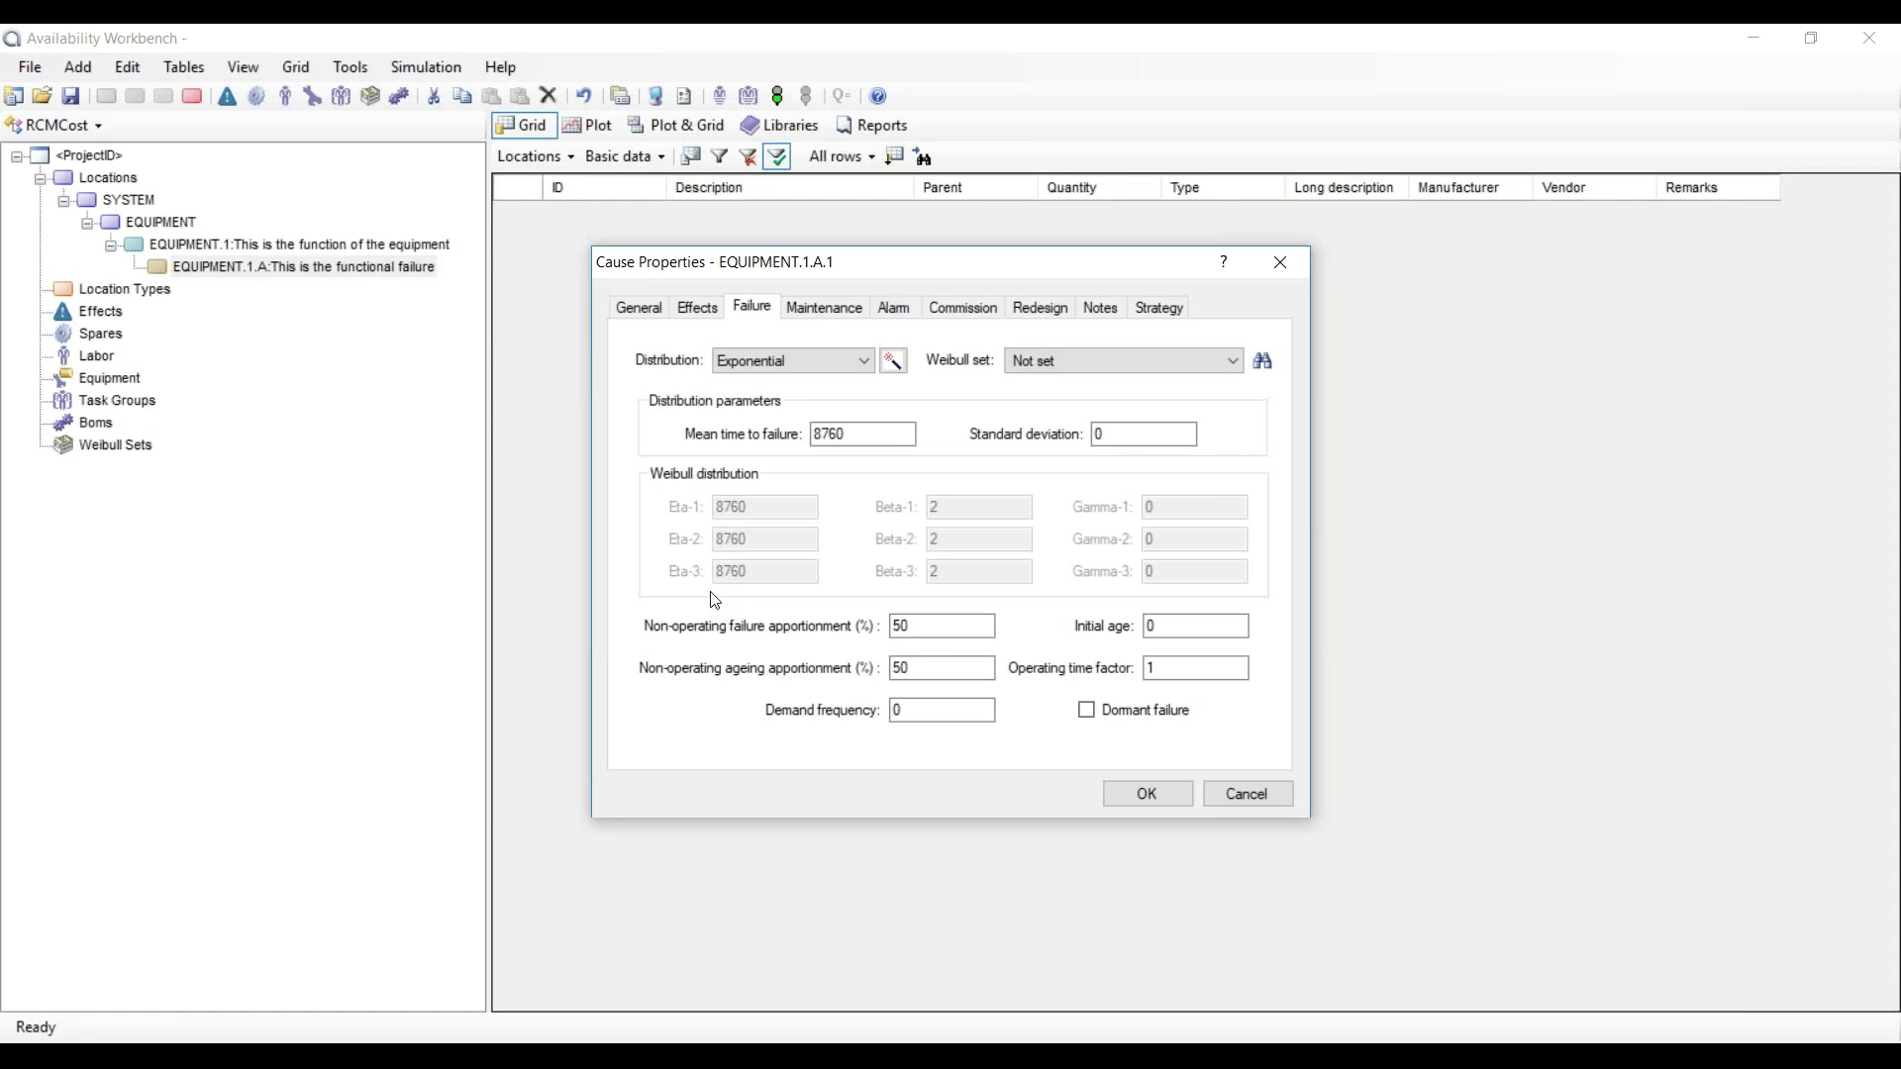
pyautogui.click(846, 368)
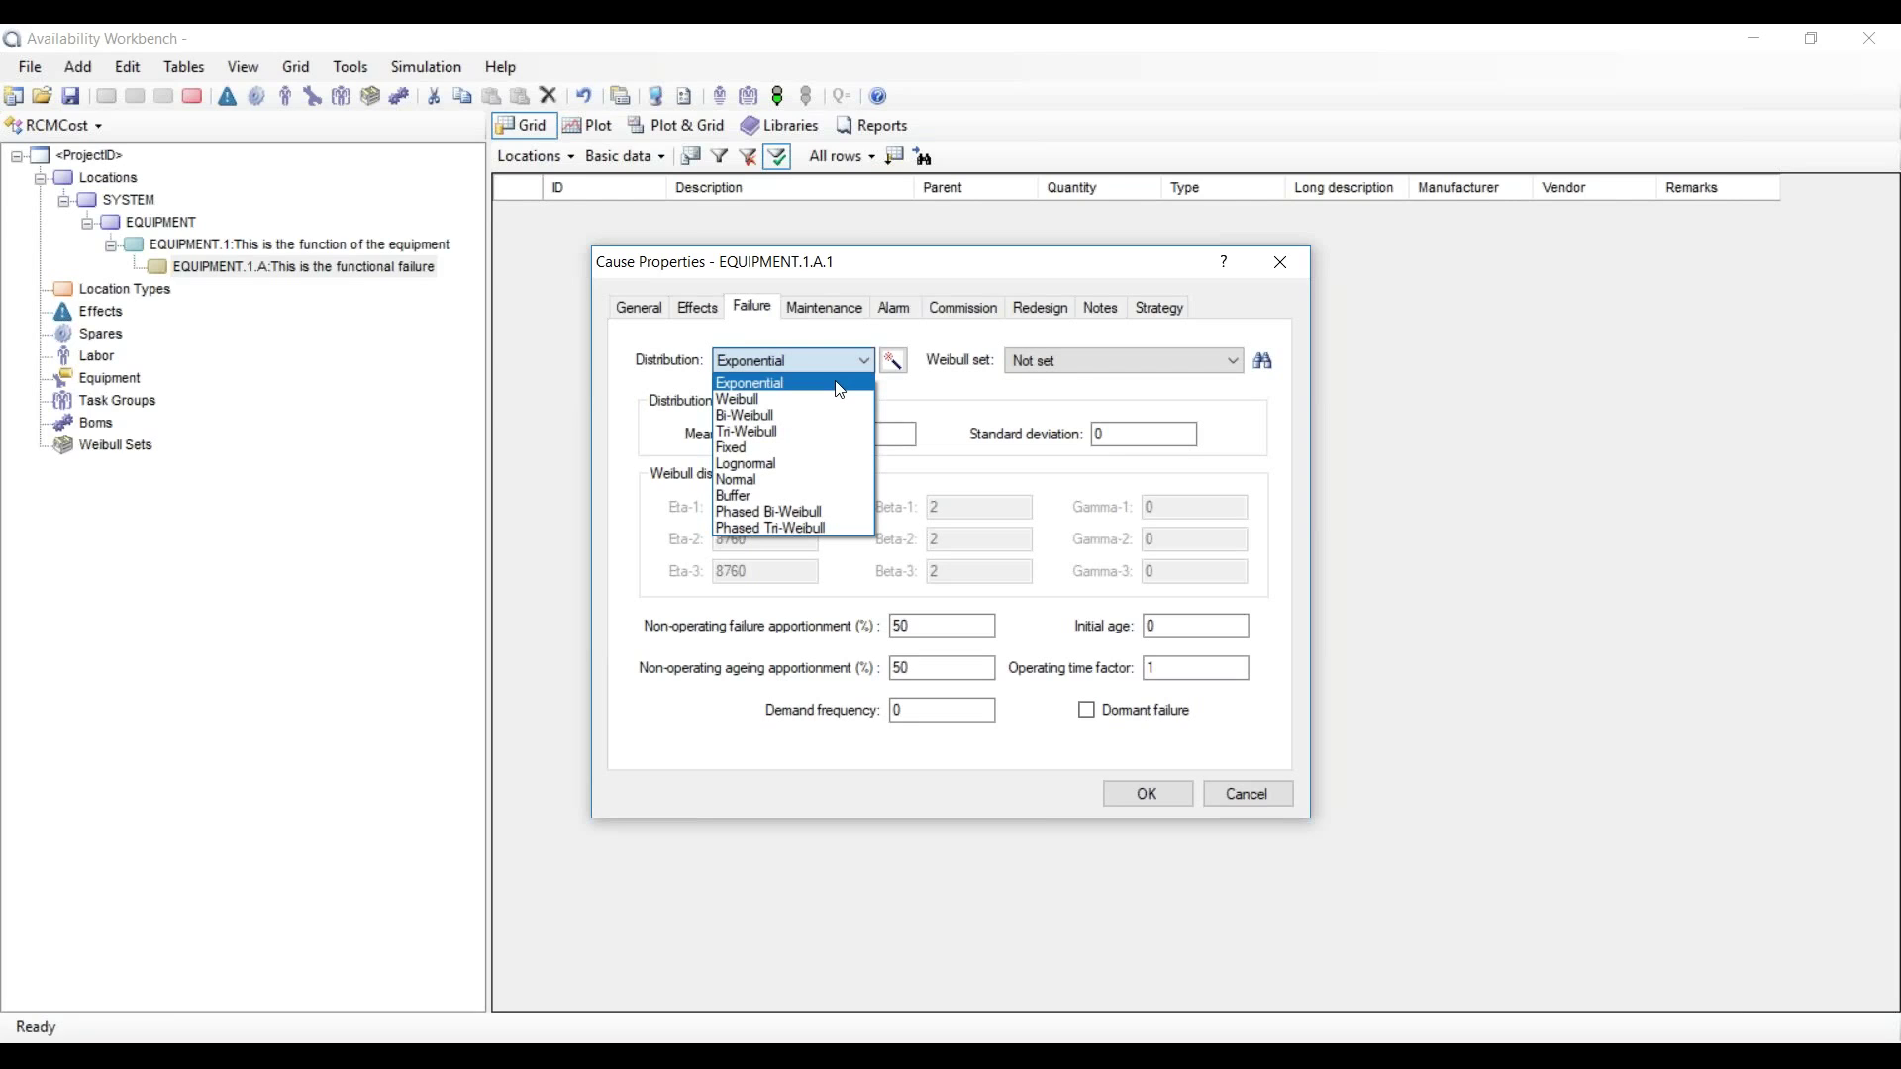
pyautogui.click(839, 384)
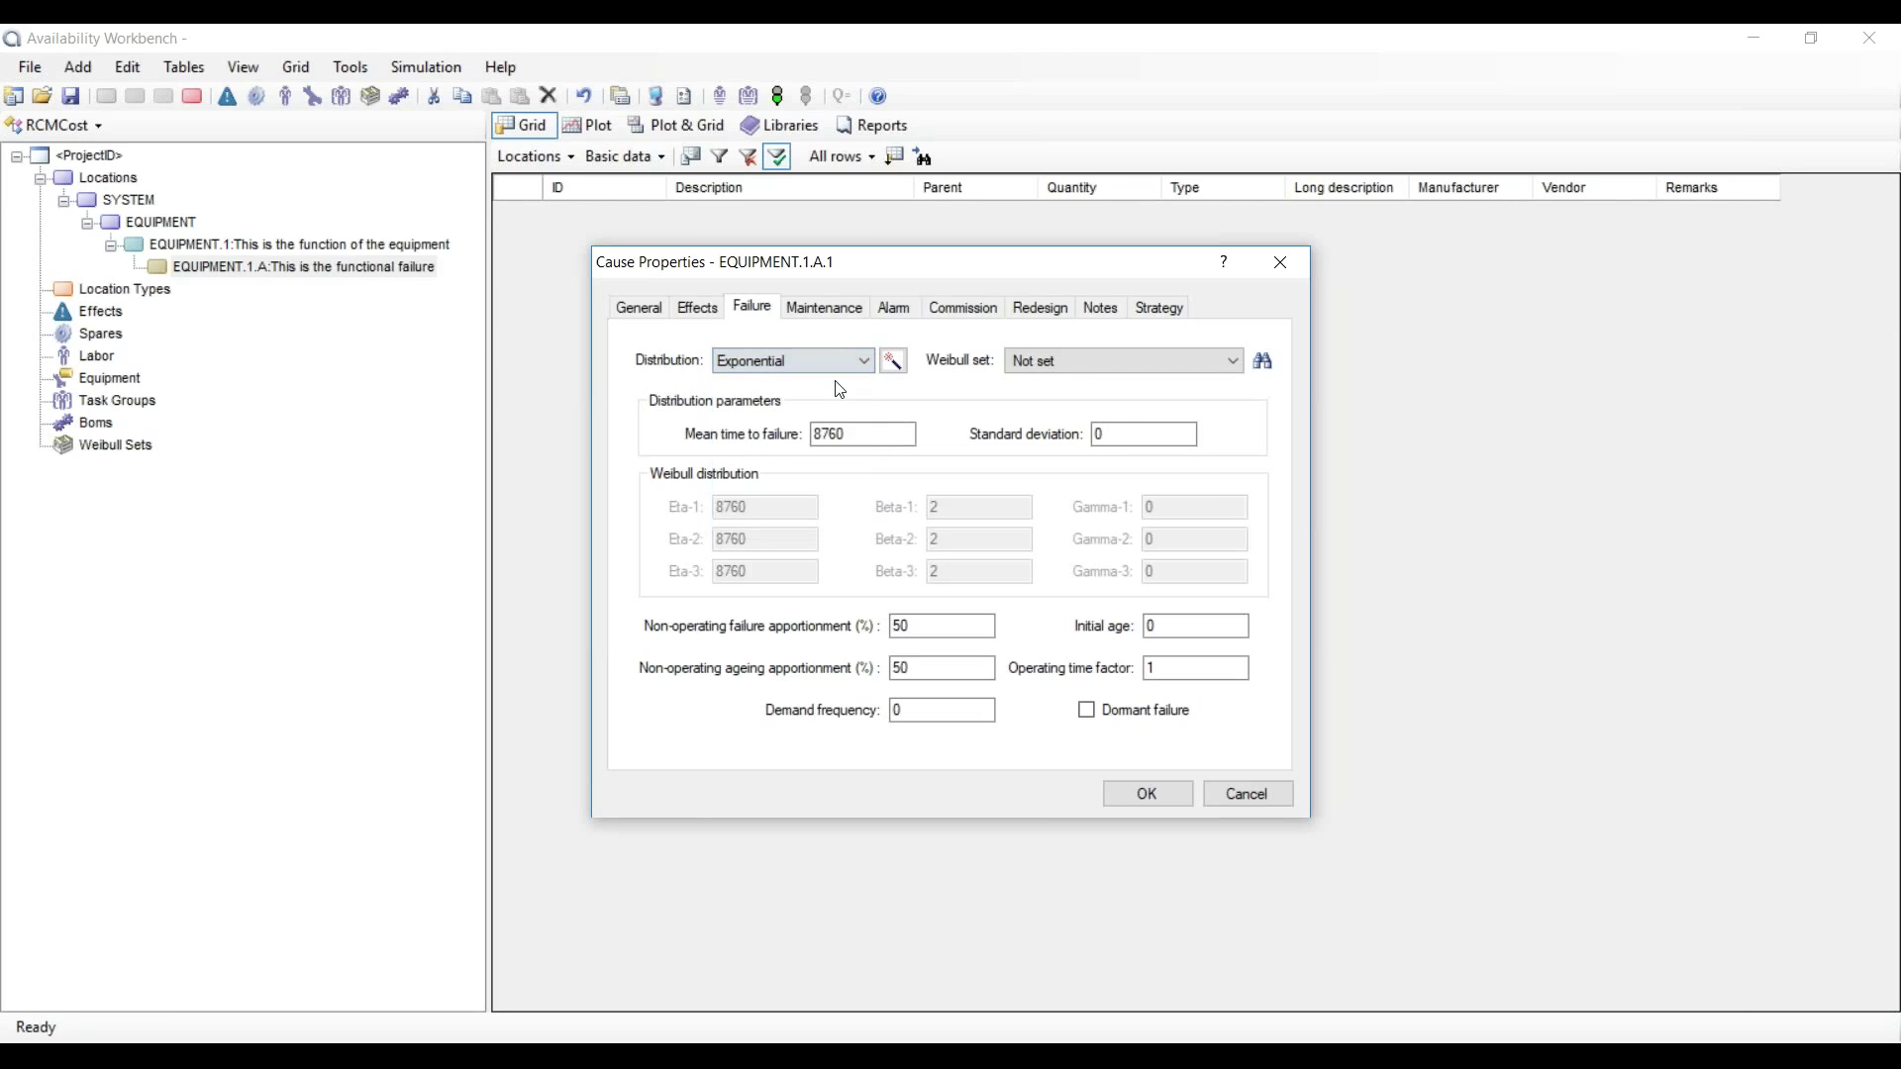
pyautogui.doubleClick(843, 433)
# Step: Examine the random failure, wear-out and infant mortality questions in the Failure Distribution Wizard without applying them
pyautogui.click(896, 366)
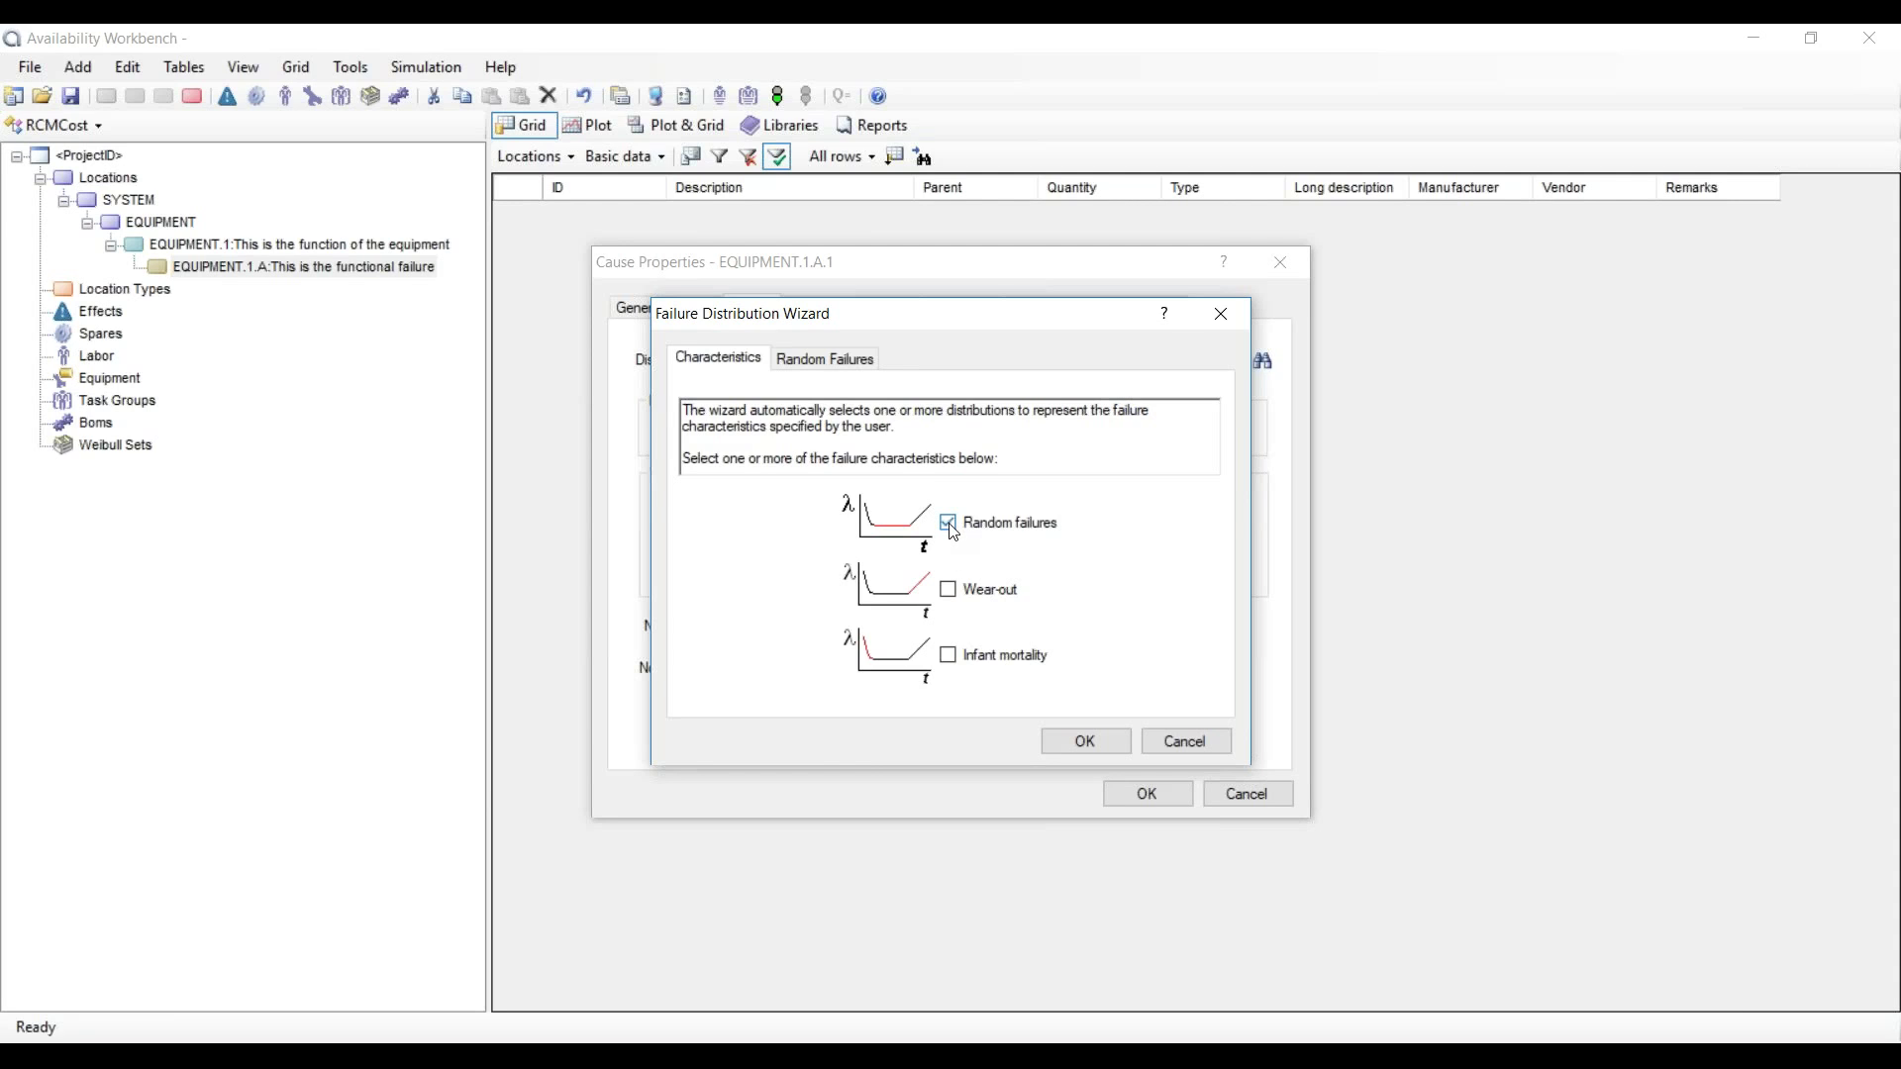
pyautogui.click(948, 590)
pyautogui.click(966, 656)
pyautogui.click(823, 360)
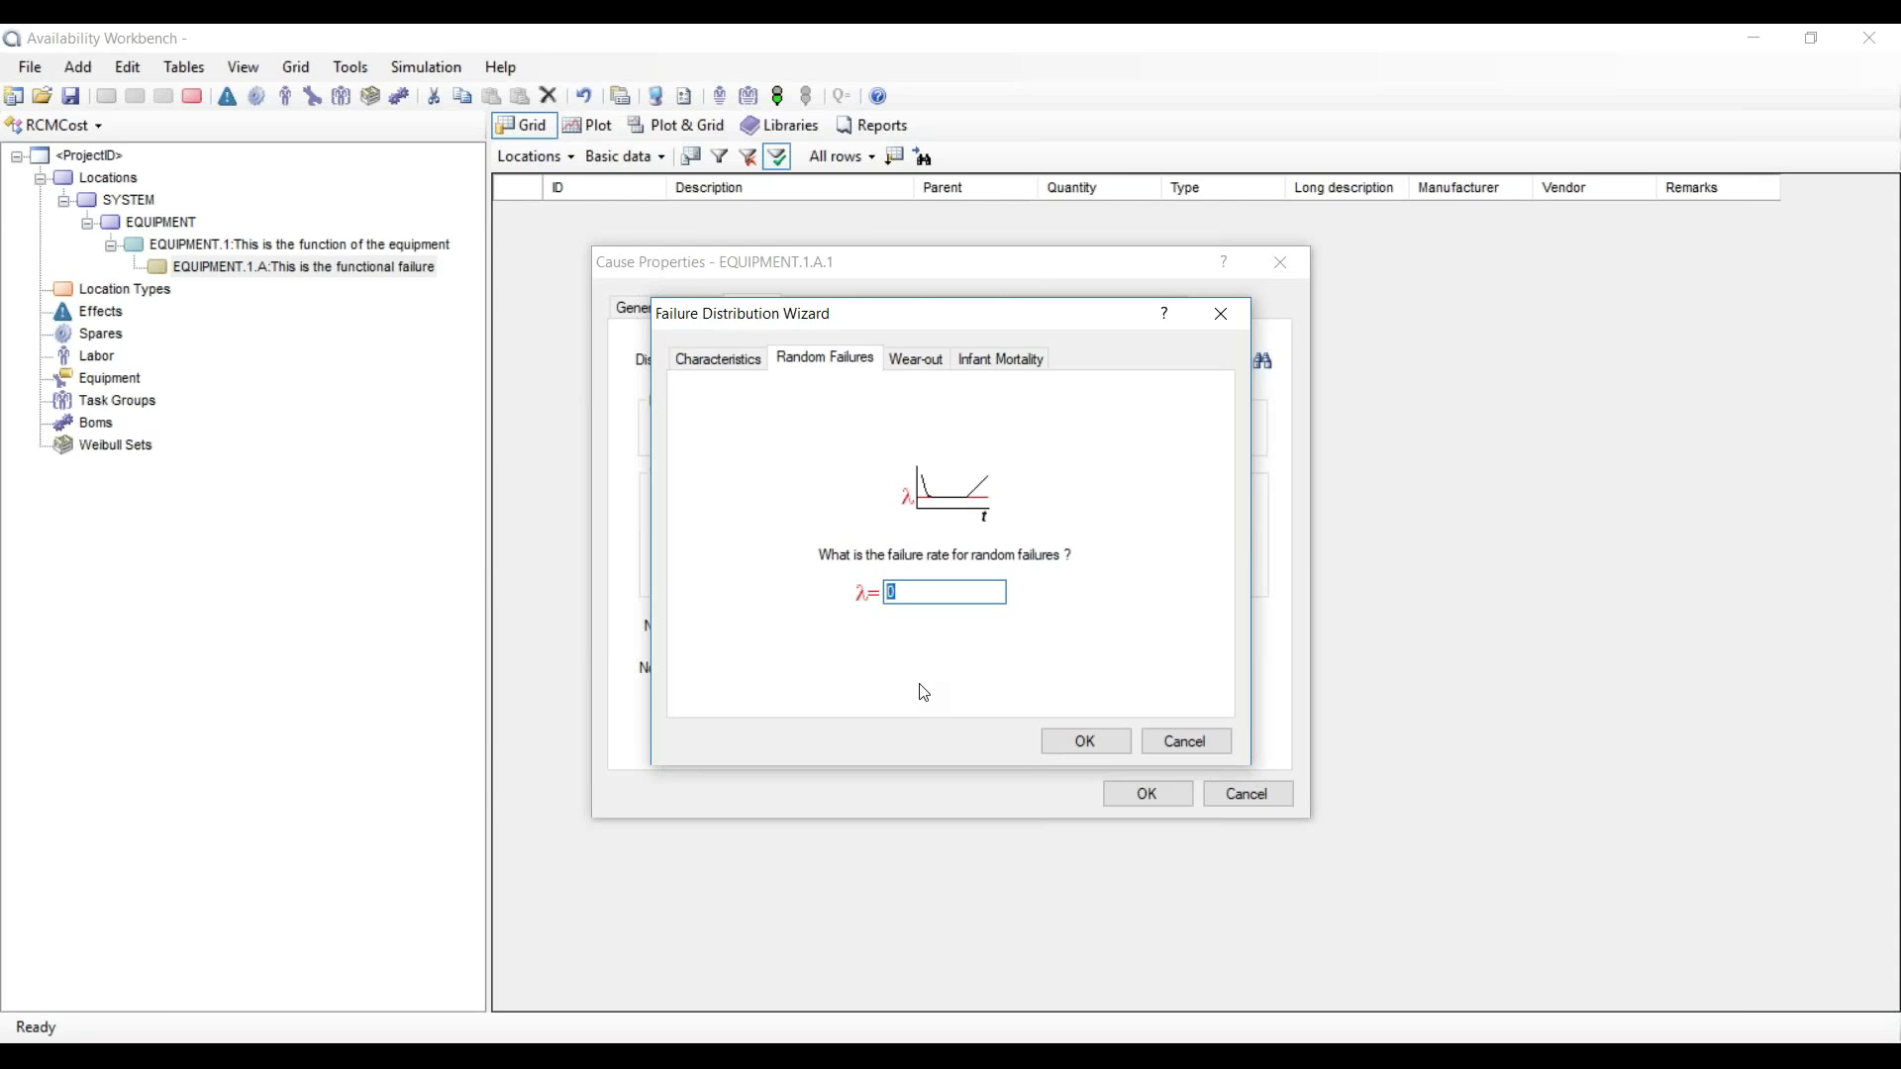
pyautogui.click(929, 369)
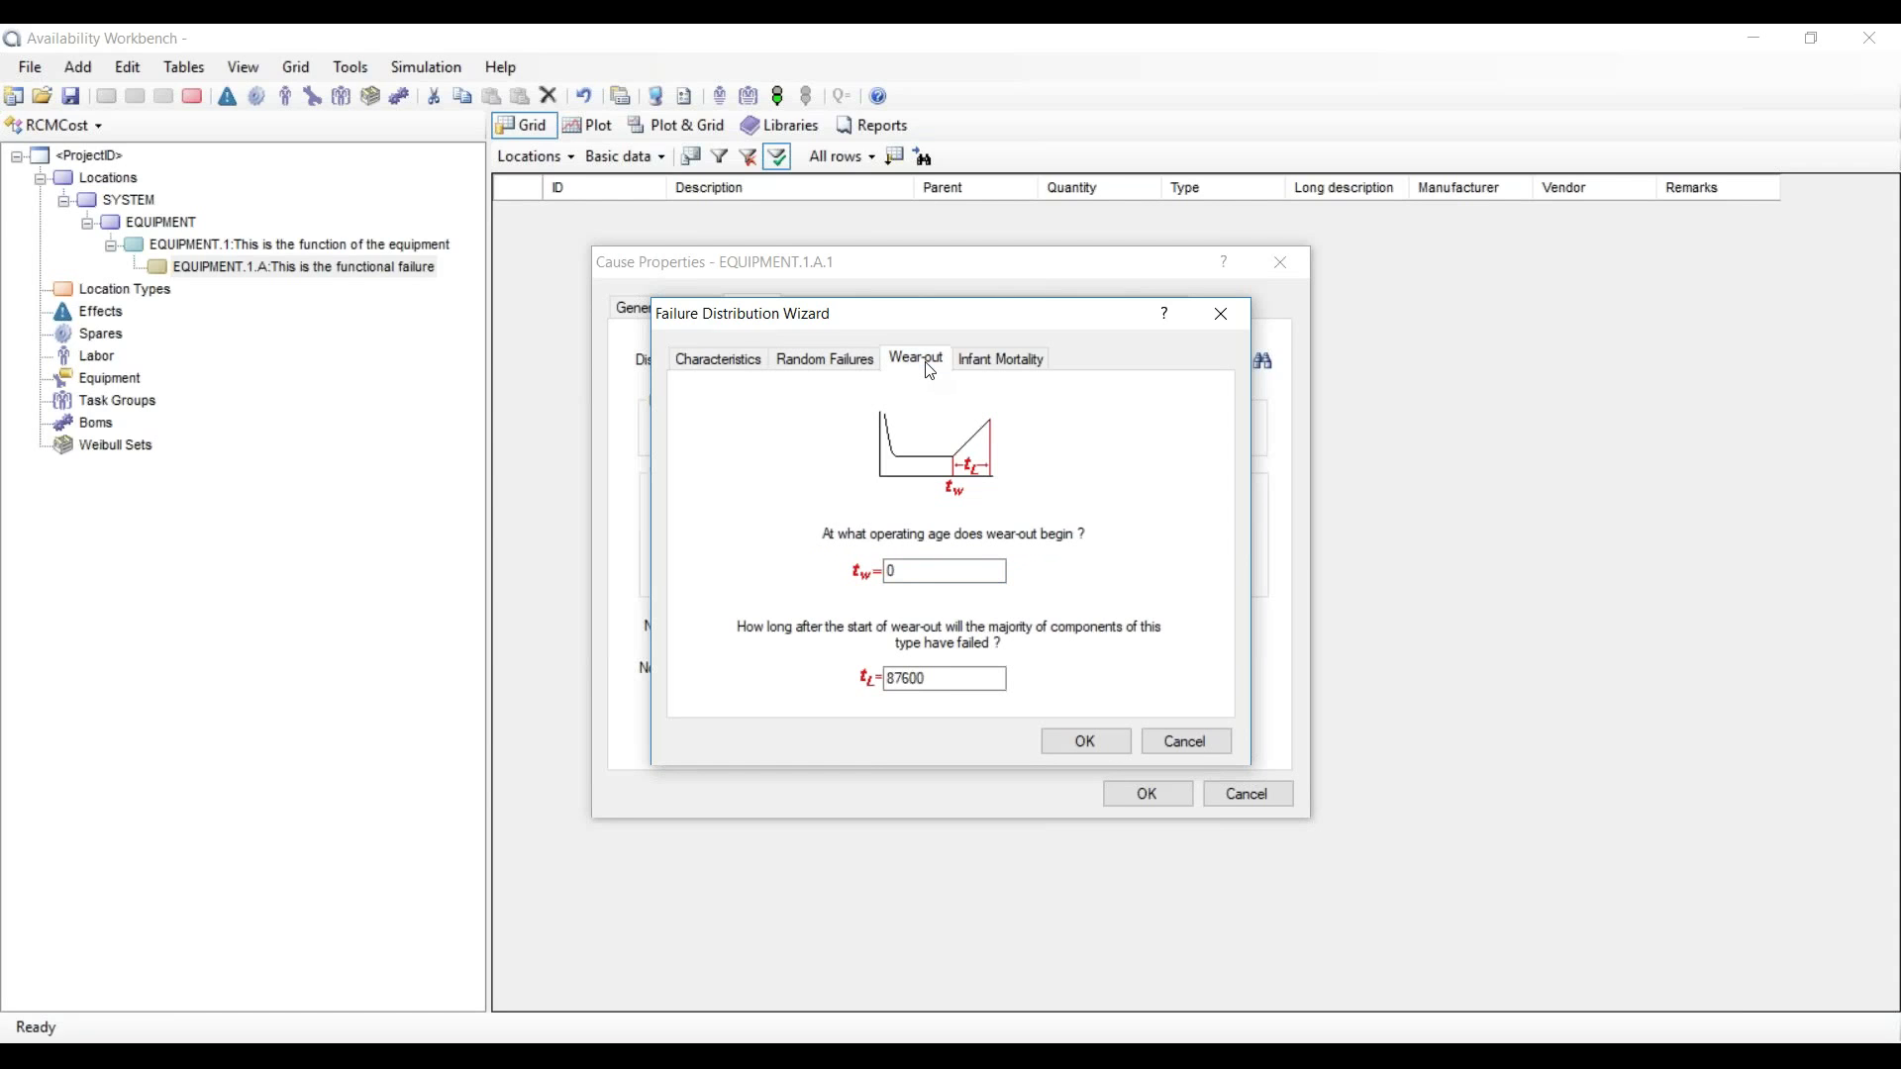
pyautogui.click(919, 576)
pyautogui.doubleClick(918, 576)
pyautogui.moveTo(930, 679); pyautogui.dragTo(808, 690)
pyautogui.click(990, 364)
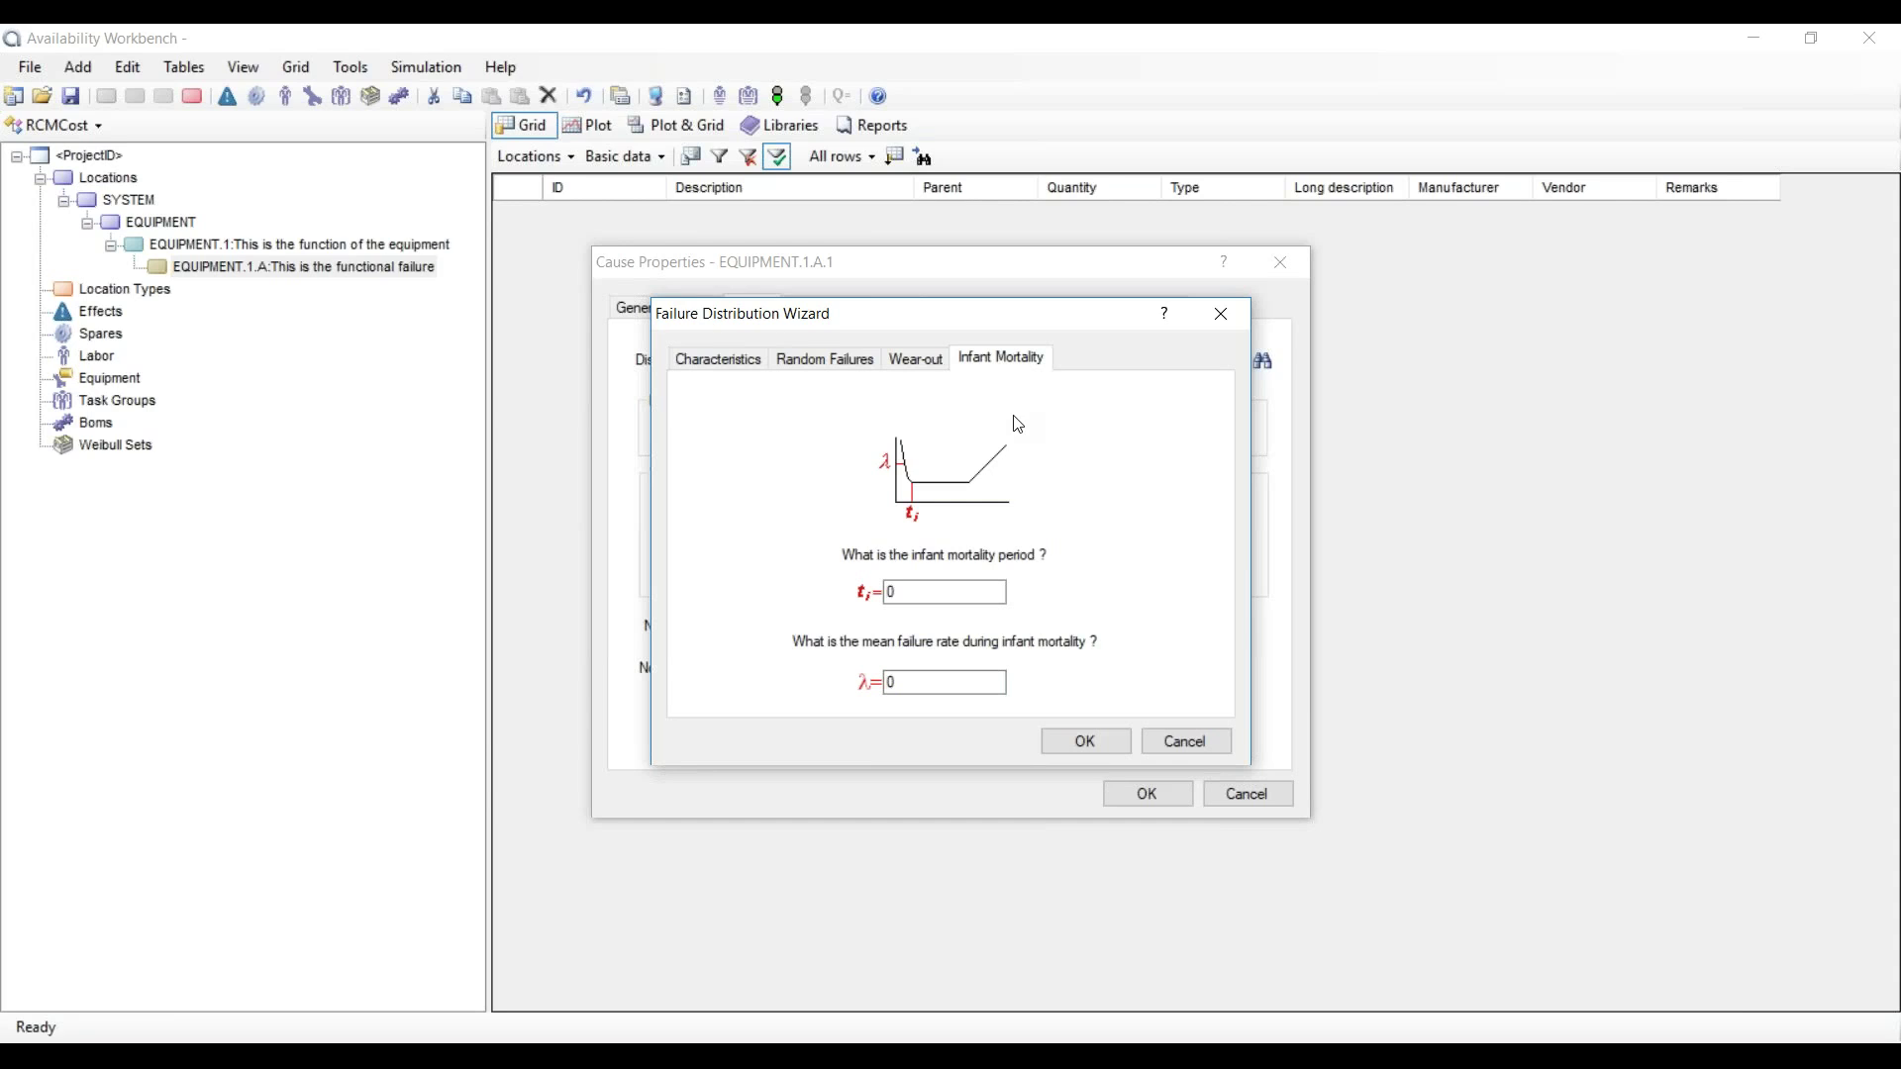
pyautogui.click(918, 371)
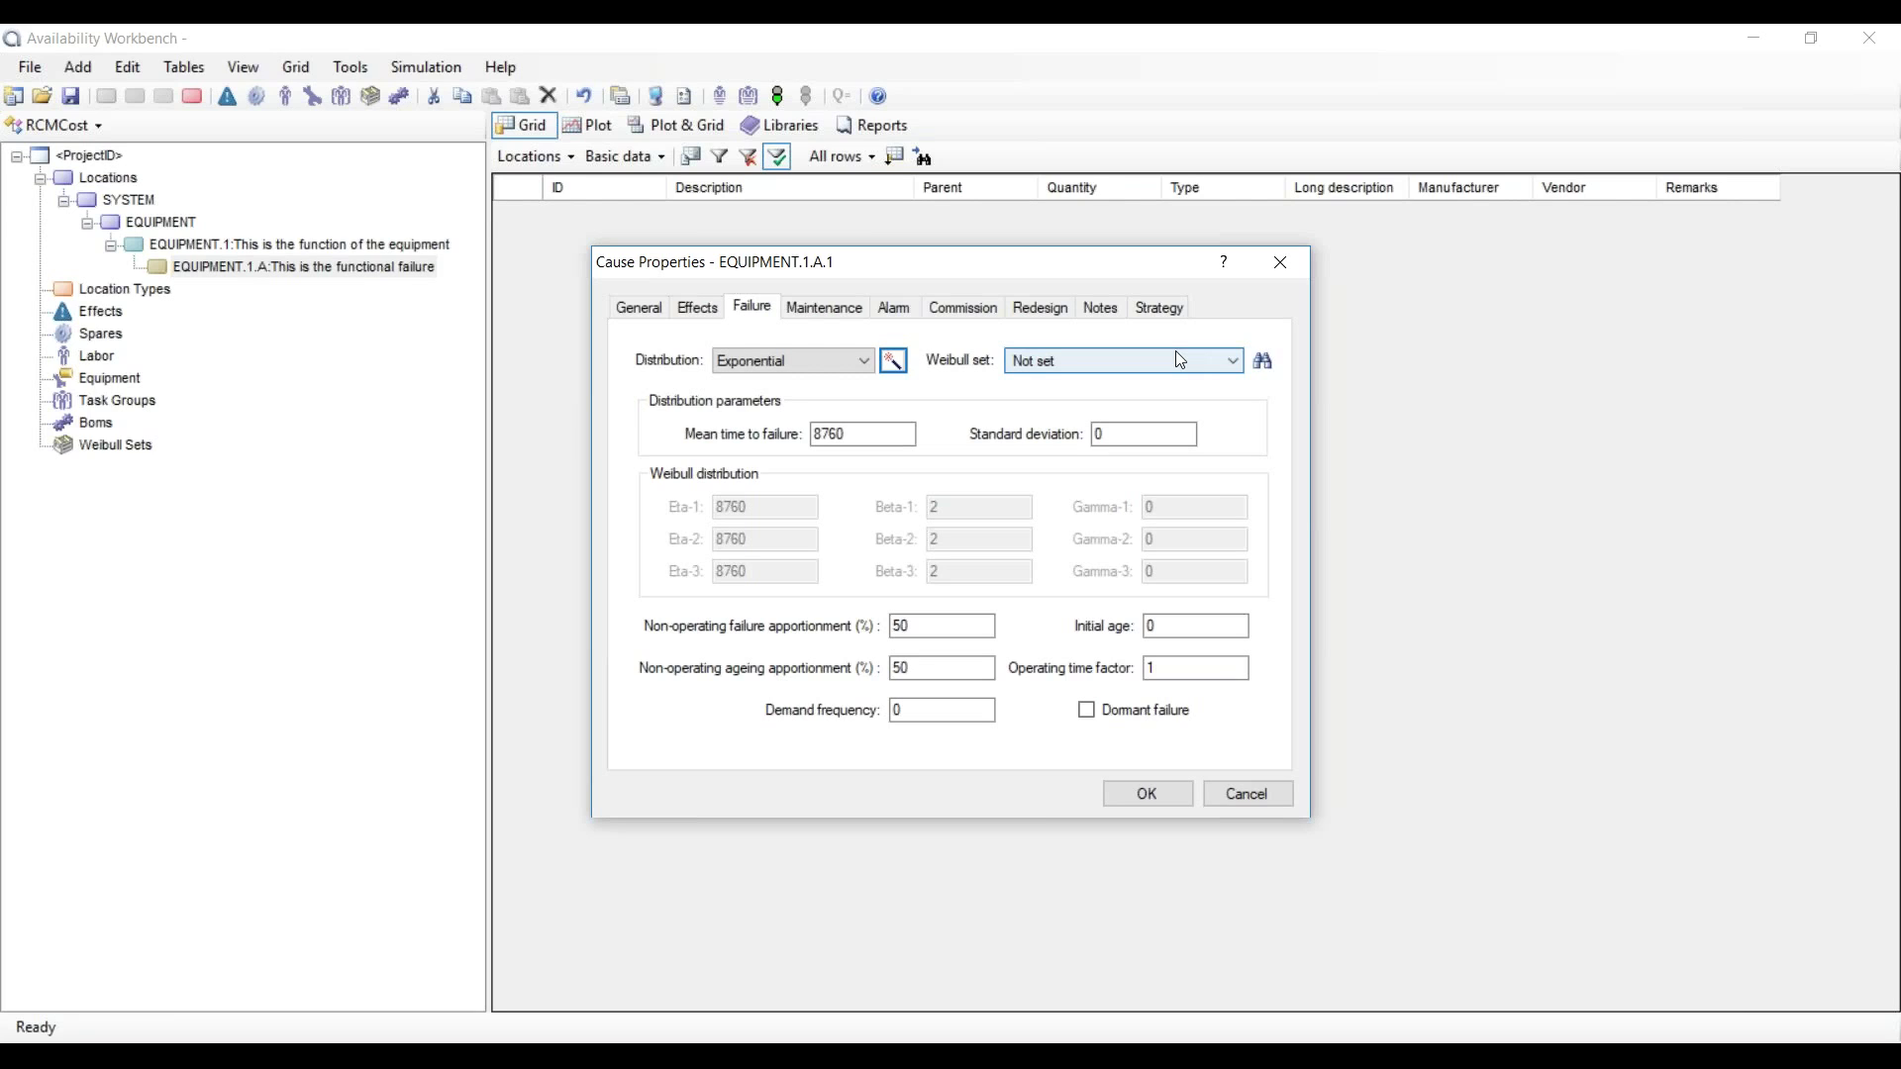
# Step: Set the cause's failure distribution to Weibull with an Eta-1 of 43800
pyautogui.click(1177, 358)
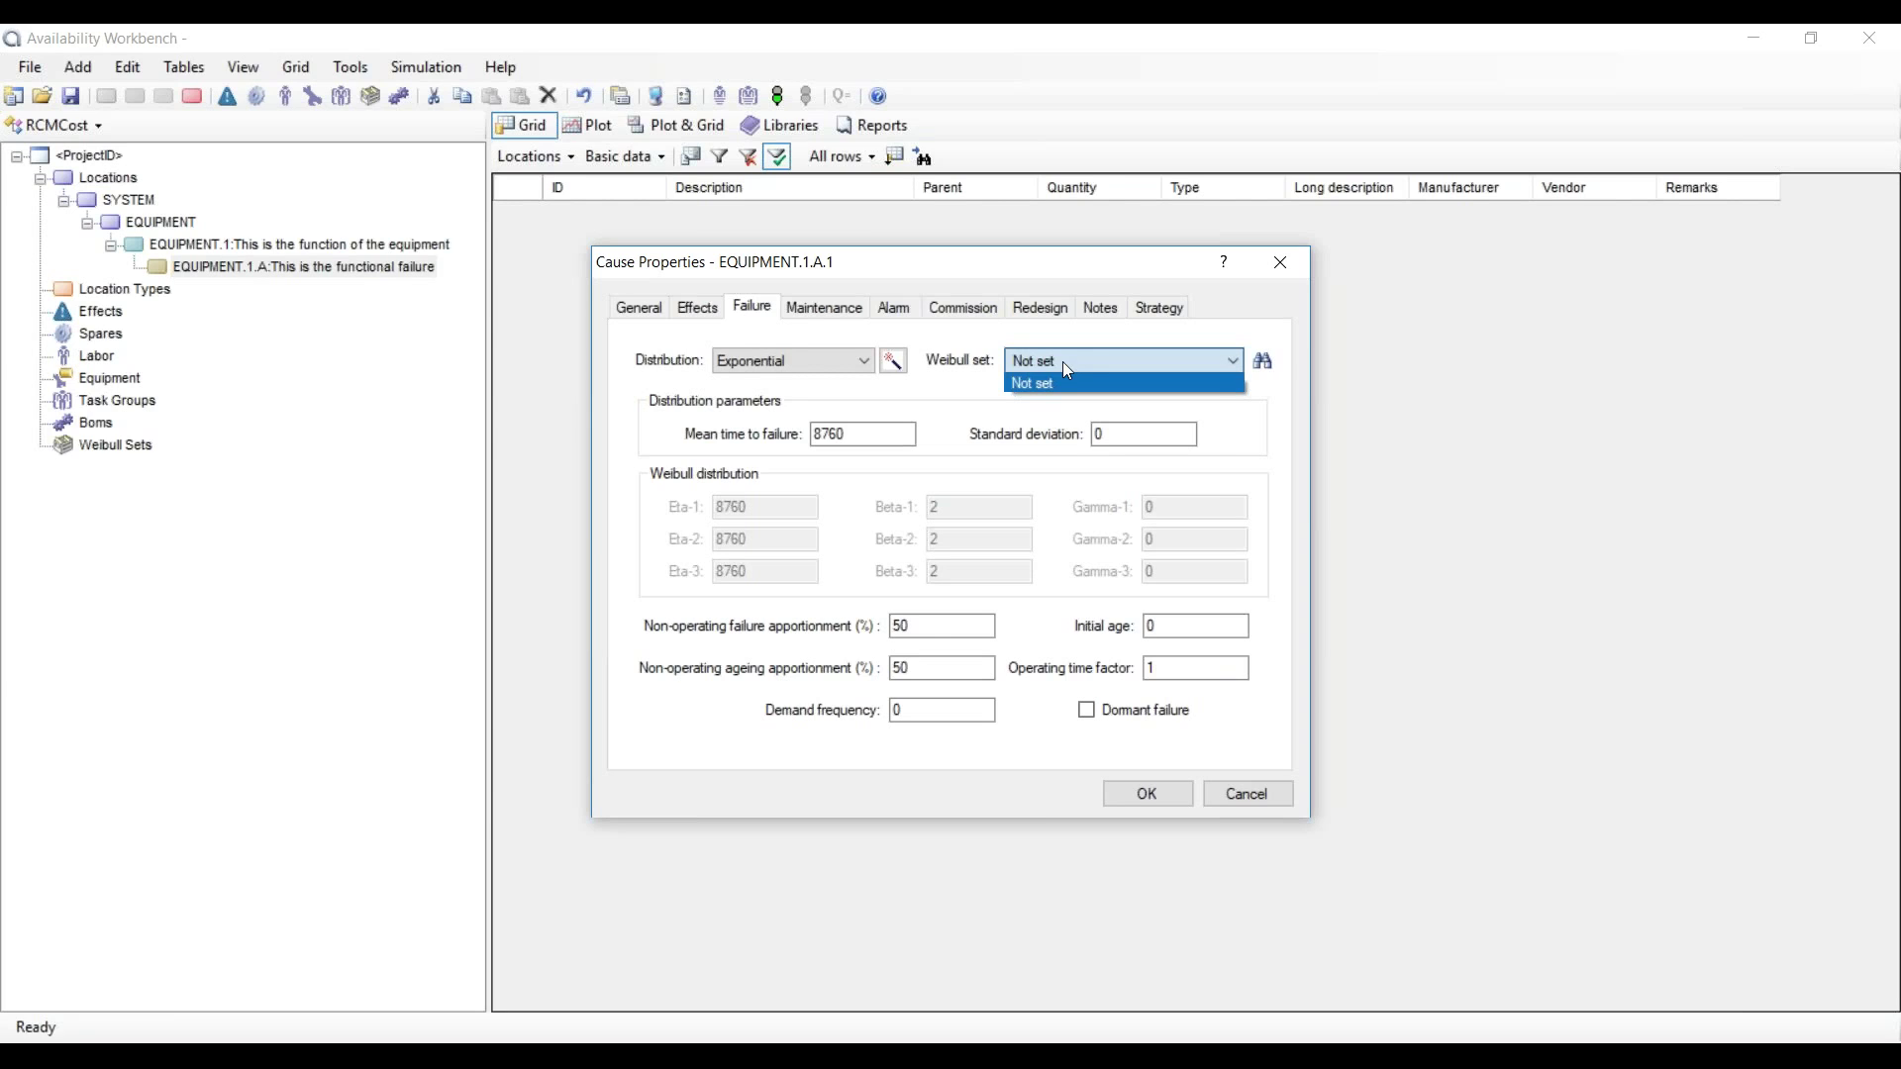
pyautogui.click(876, 364)
pyautogui.click(876, 364)
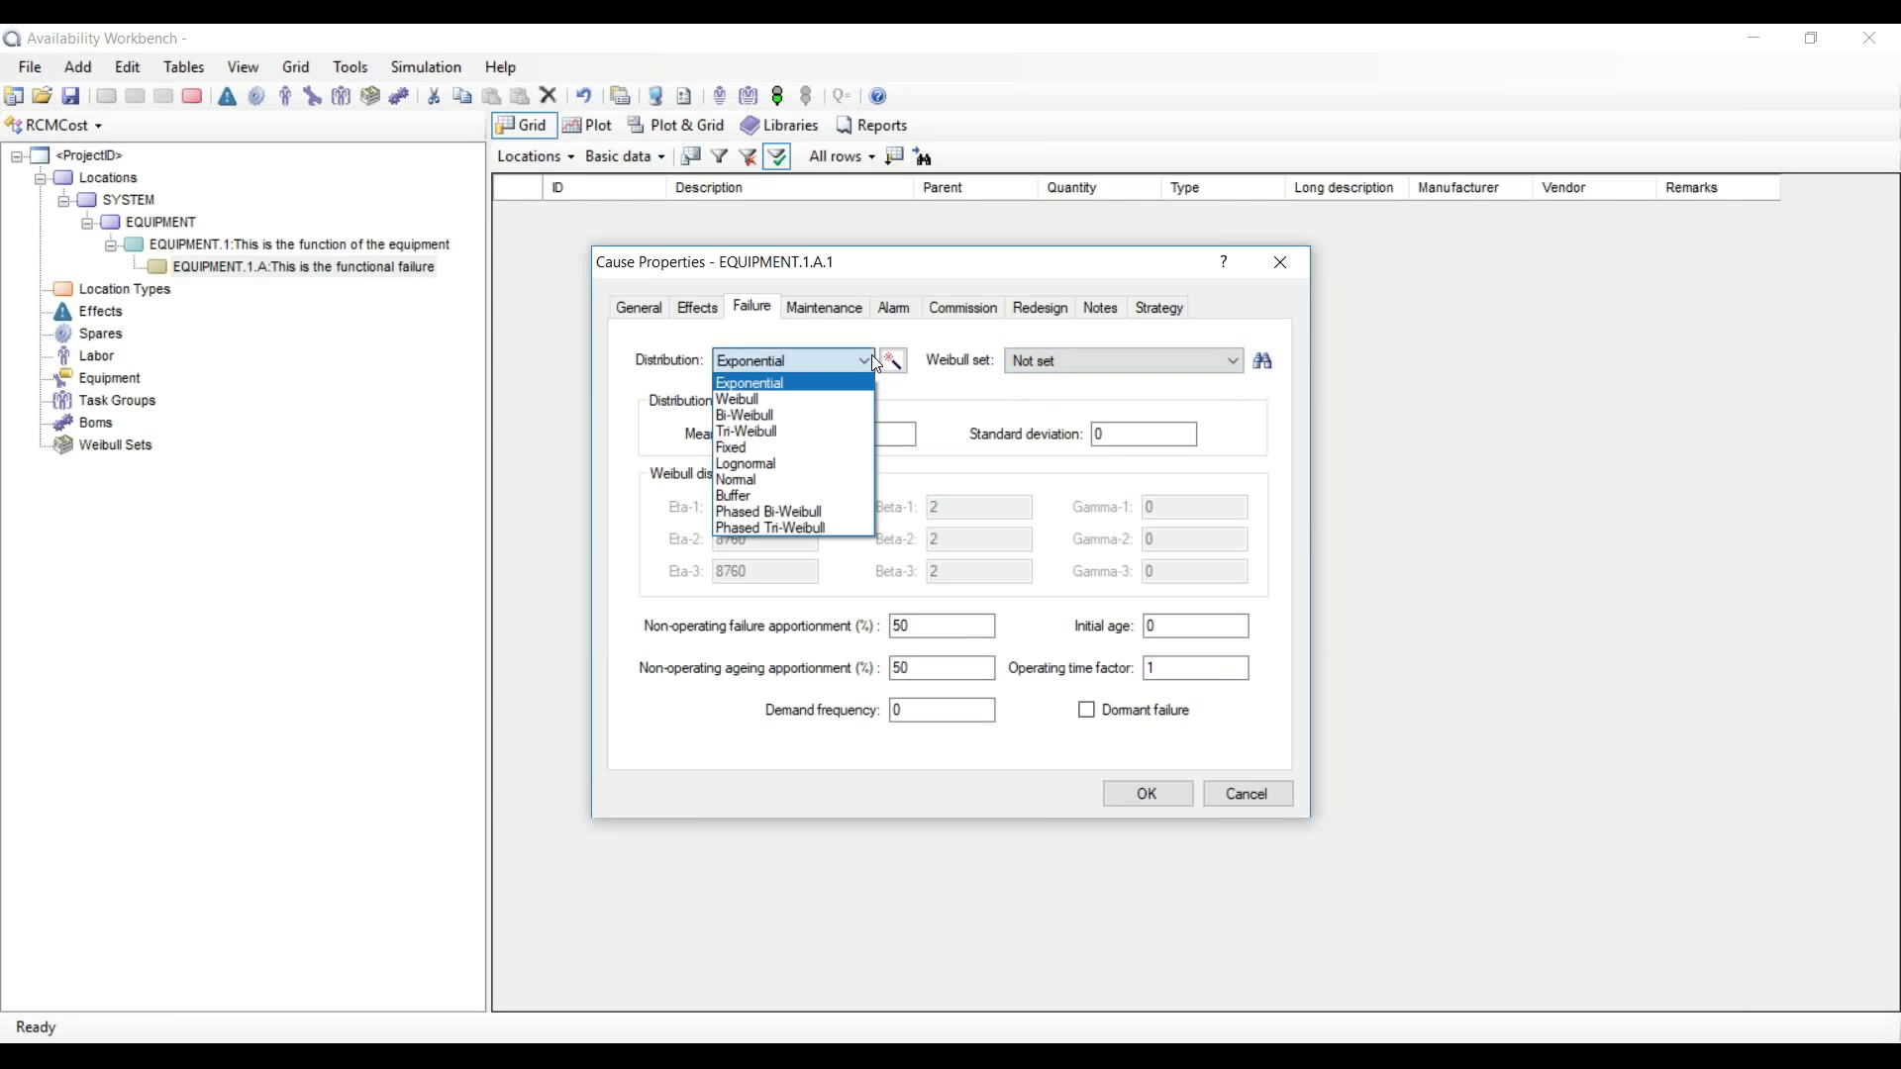
pyautogui.click(734, 400)
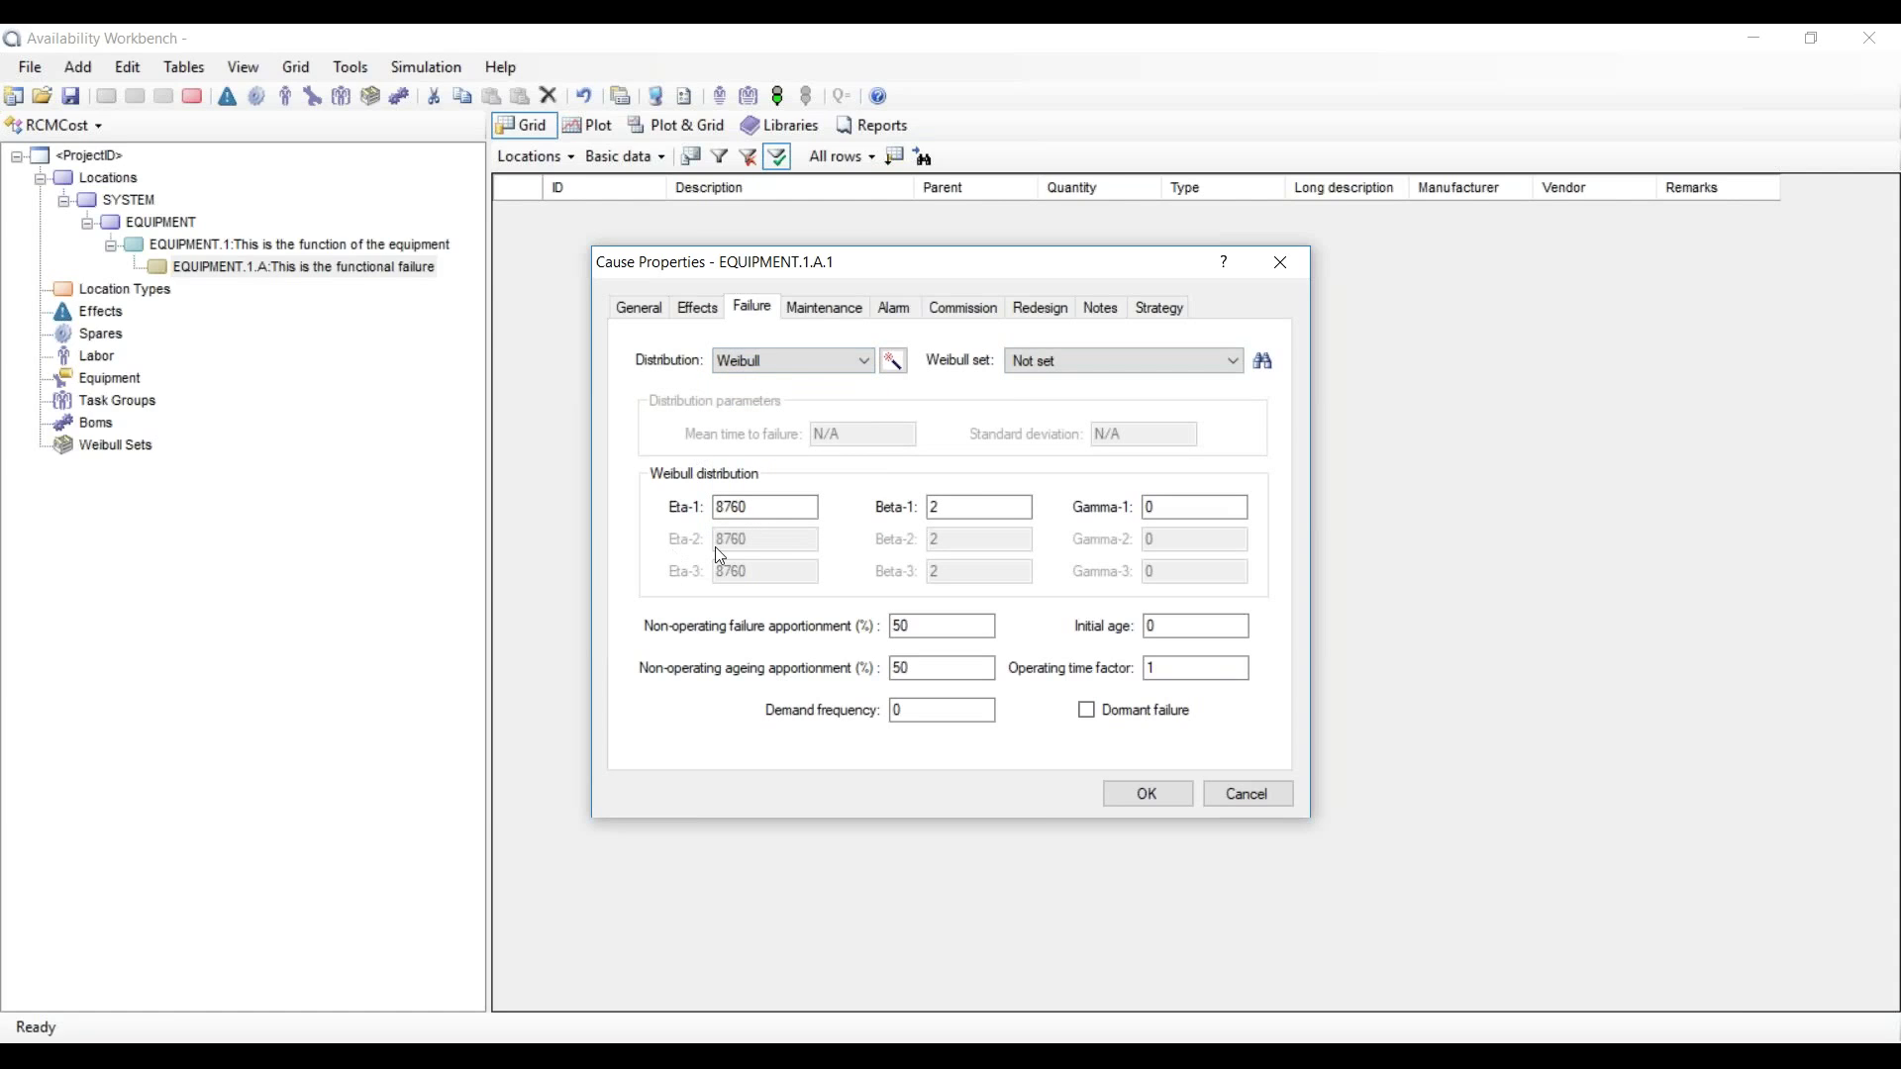
pyautogui.click(780, 505)
pyautogui.moveTo(775, 508); pyautogui.dragTo(715, 508)
pyautogui.write('43800')
pyautogui.moveTo(1020, 507); pyautogui.dragTo(930, 507)
# Step: Describe the cause's corrective task CM1 as "This is a repair" and set its task duration to 6
pyautogui.click(820, 310)
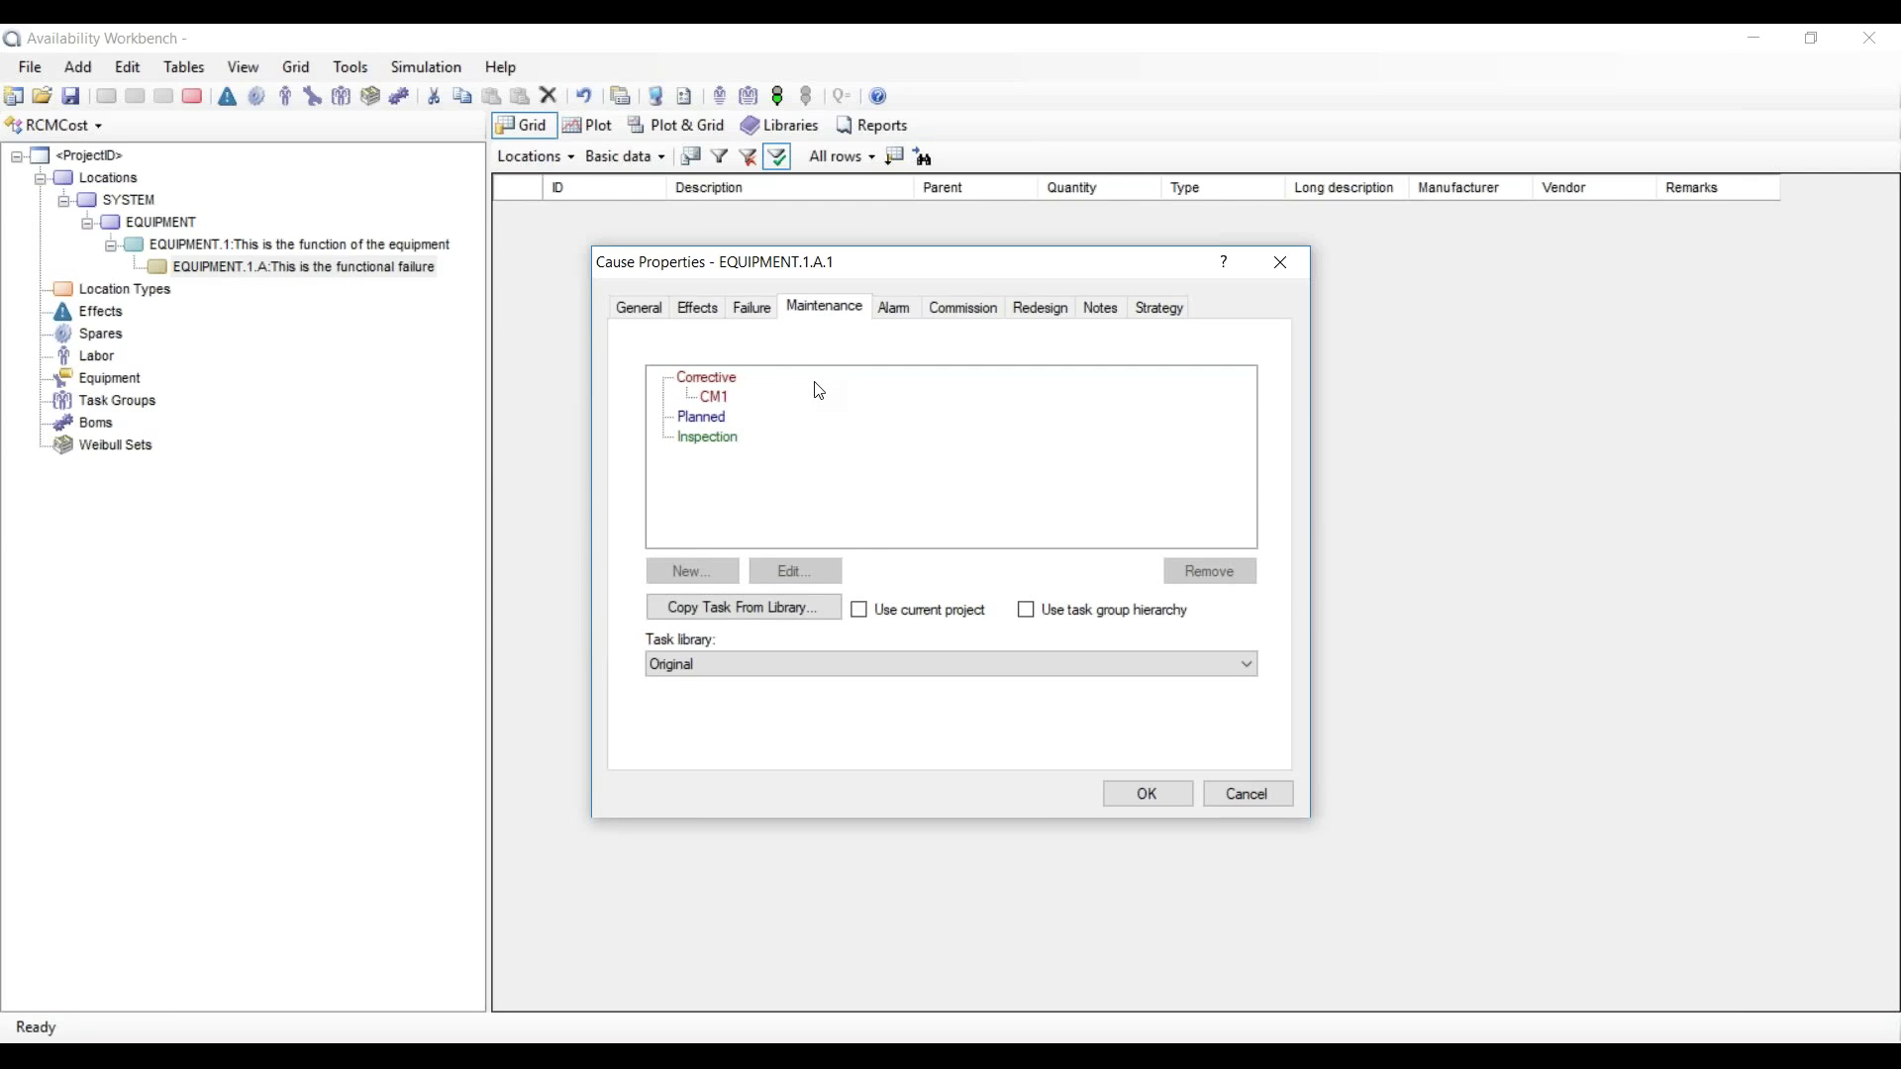
pyautogui.click(717, 397)
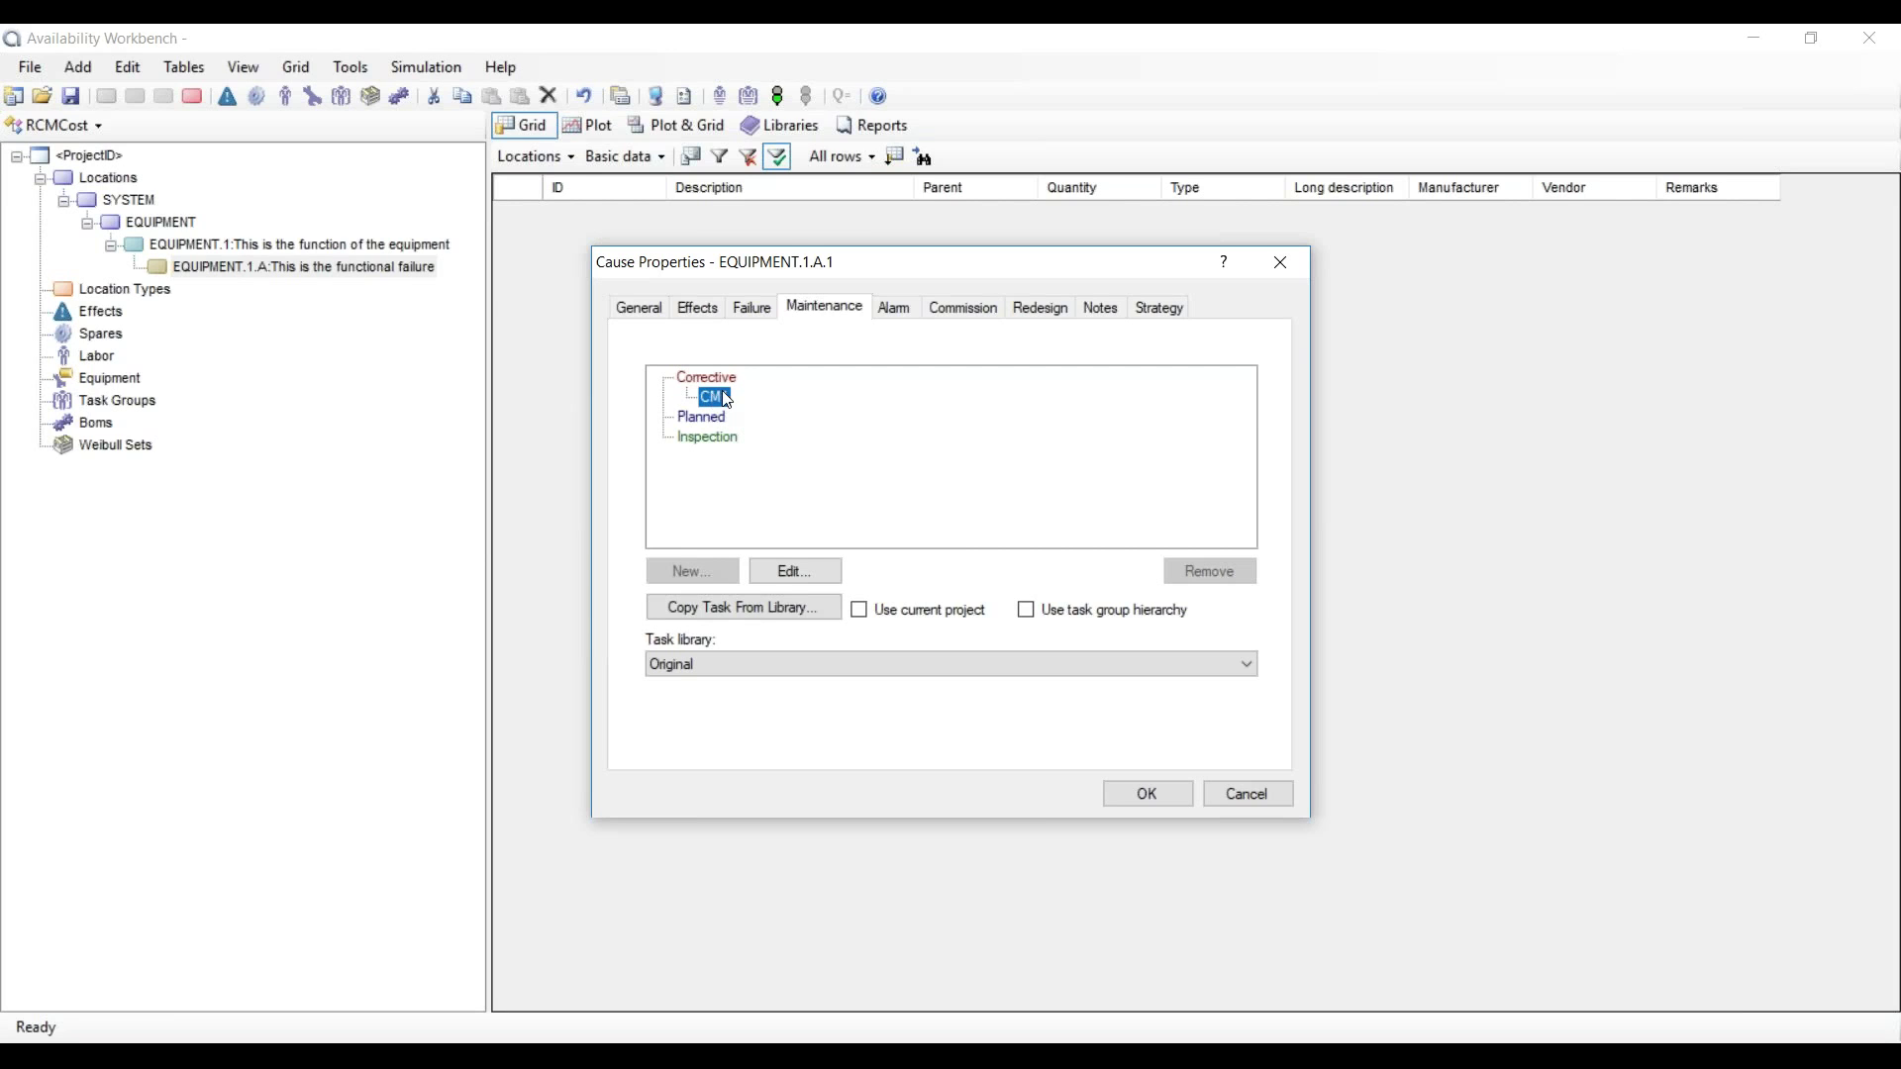
pyautogui.click(802, 572)
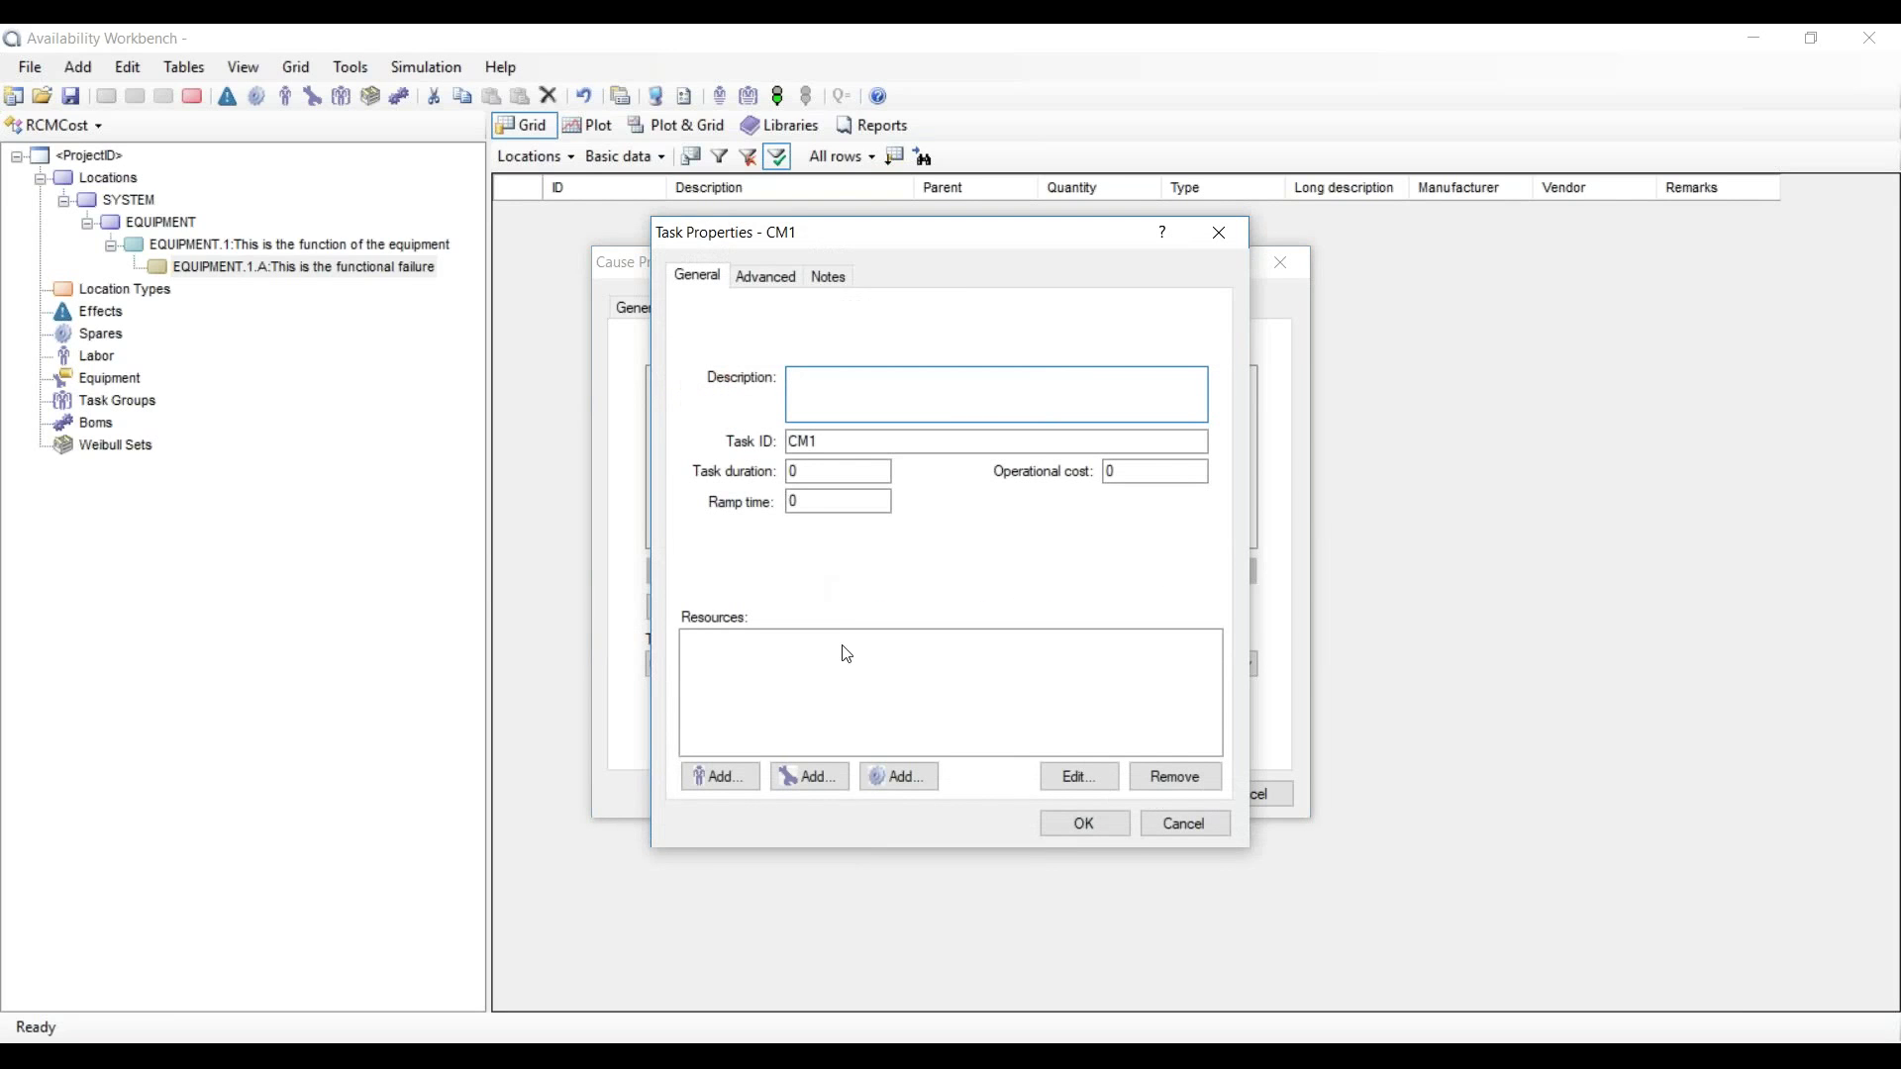
pyautogui.write('This is a repair')
pyautogui.click(794, 472)
pyautogui.write('6')
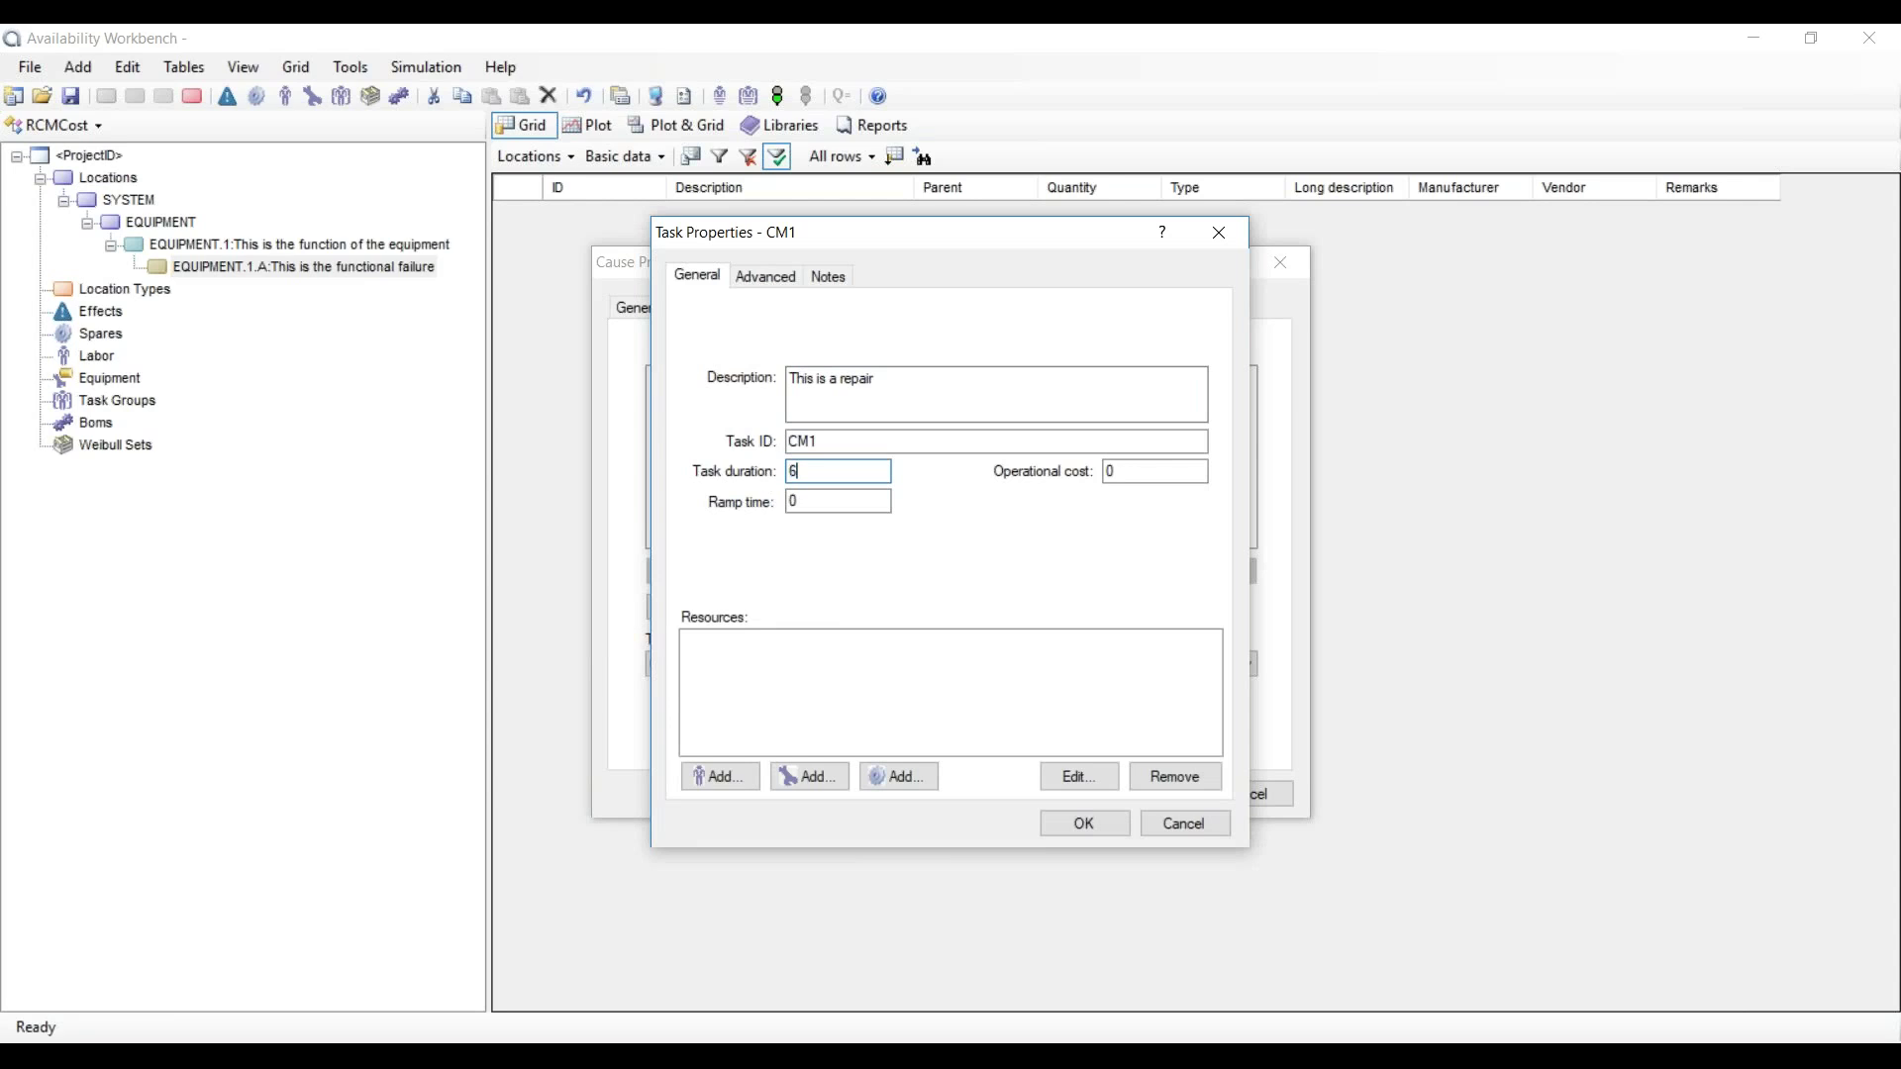
# Step: Set the corrective task's operational cost to 1000
pyautogui.click(1112, 471)
pyautogui.moveTo(1117, 473); pyautogui.dragTo(1094, 476)
pyautogui.write('10000')
pyautogui.press('BackSpace')
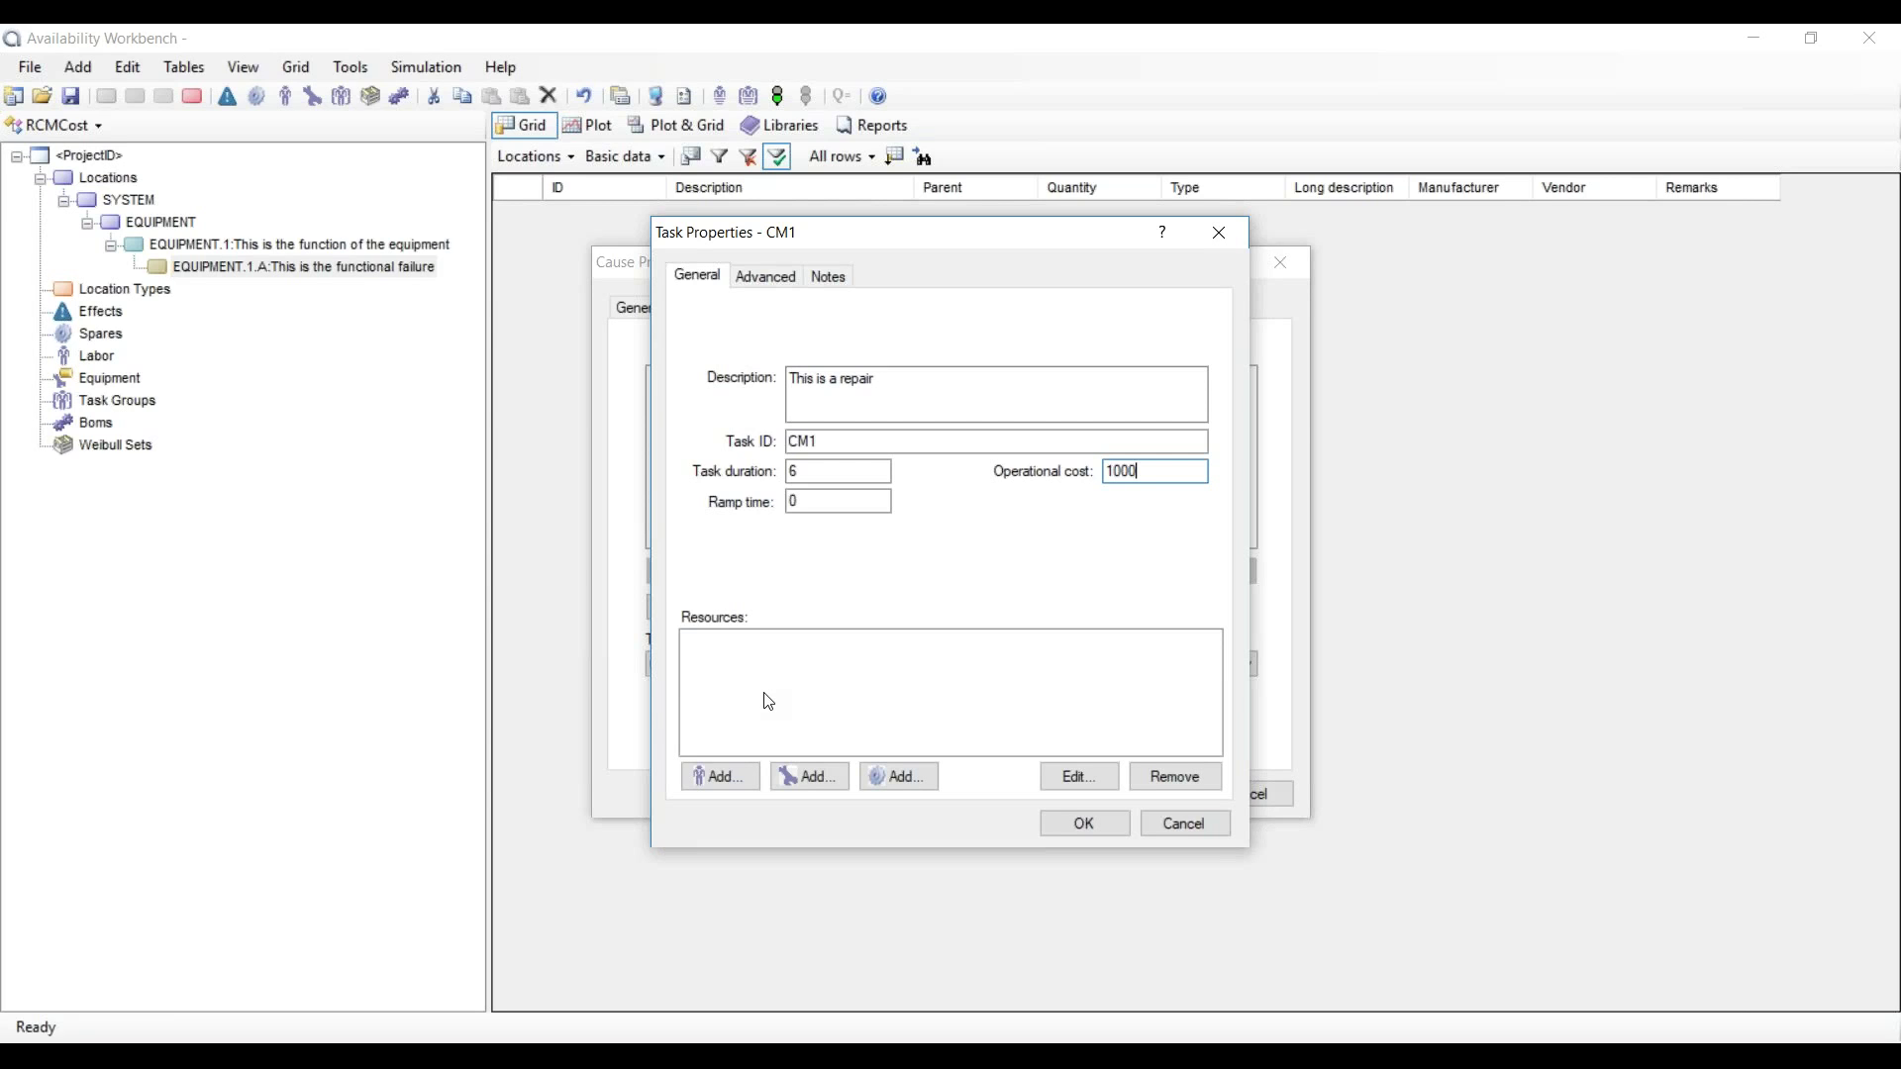
pyautogui.moveTo(1175, 471); pyautogui.dragTo(1075, 496)
pyautogui.click(782, 670)
# Step: Create a labor category ENGINEER for the repair task with a corrective logistic delay of 1 and a corrective call-out cost of 100
pyautogui.click(714, 787)
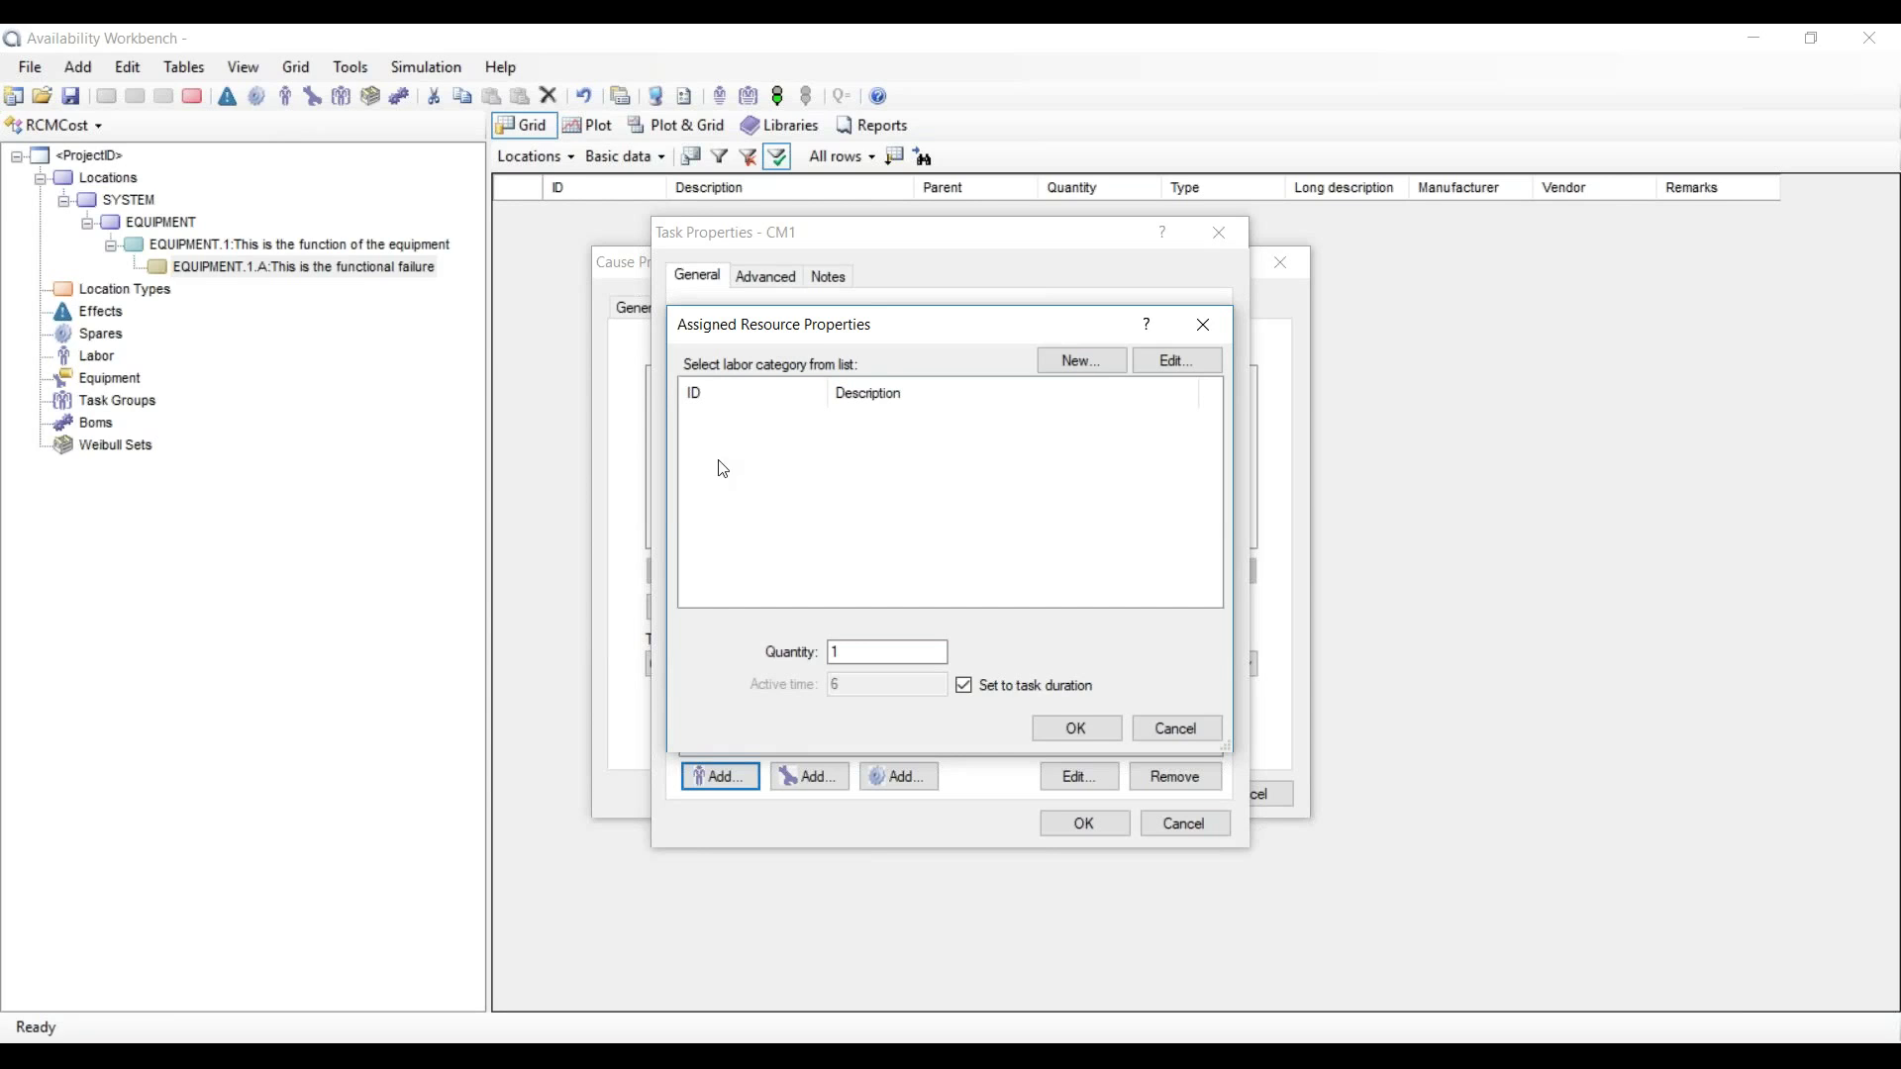
pyautogui.click(1079, 367)
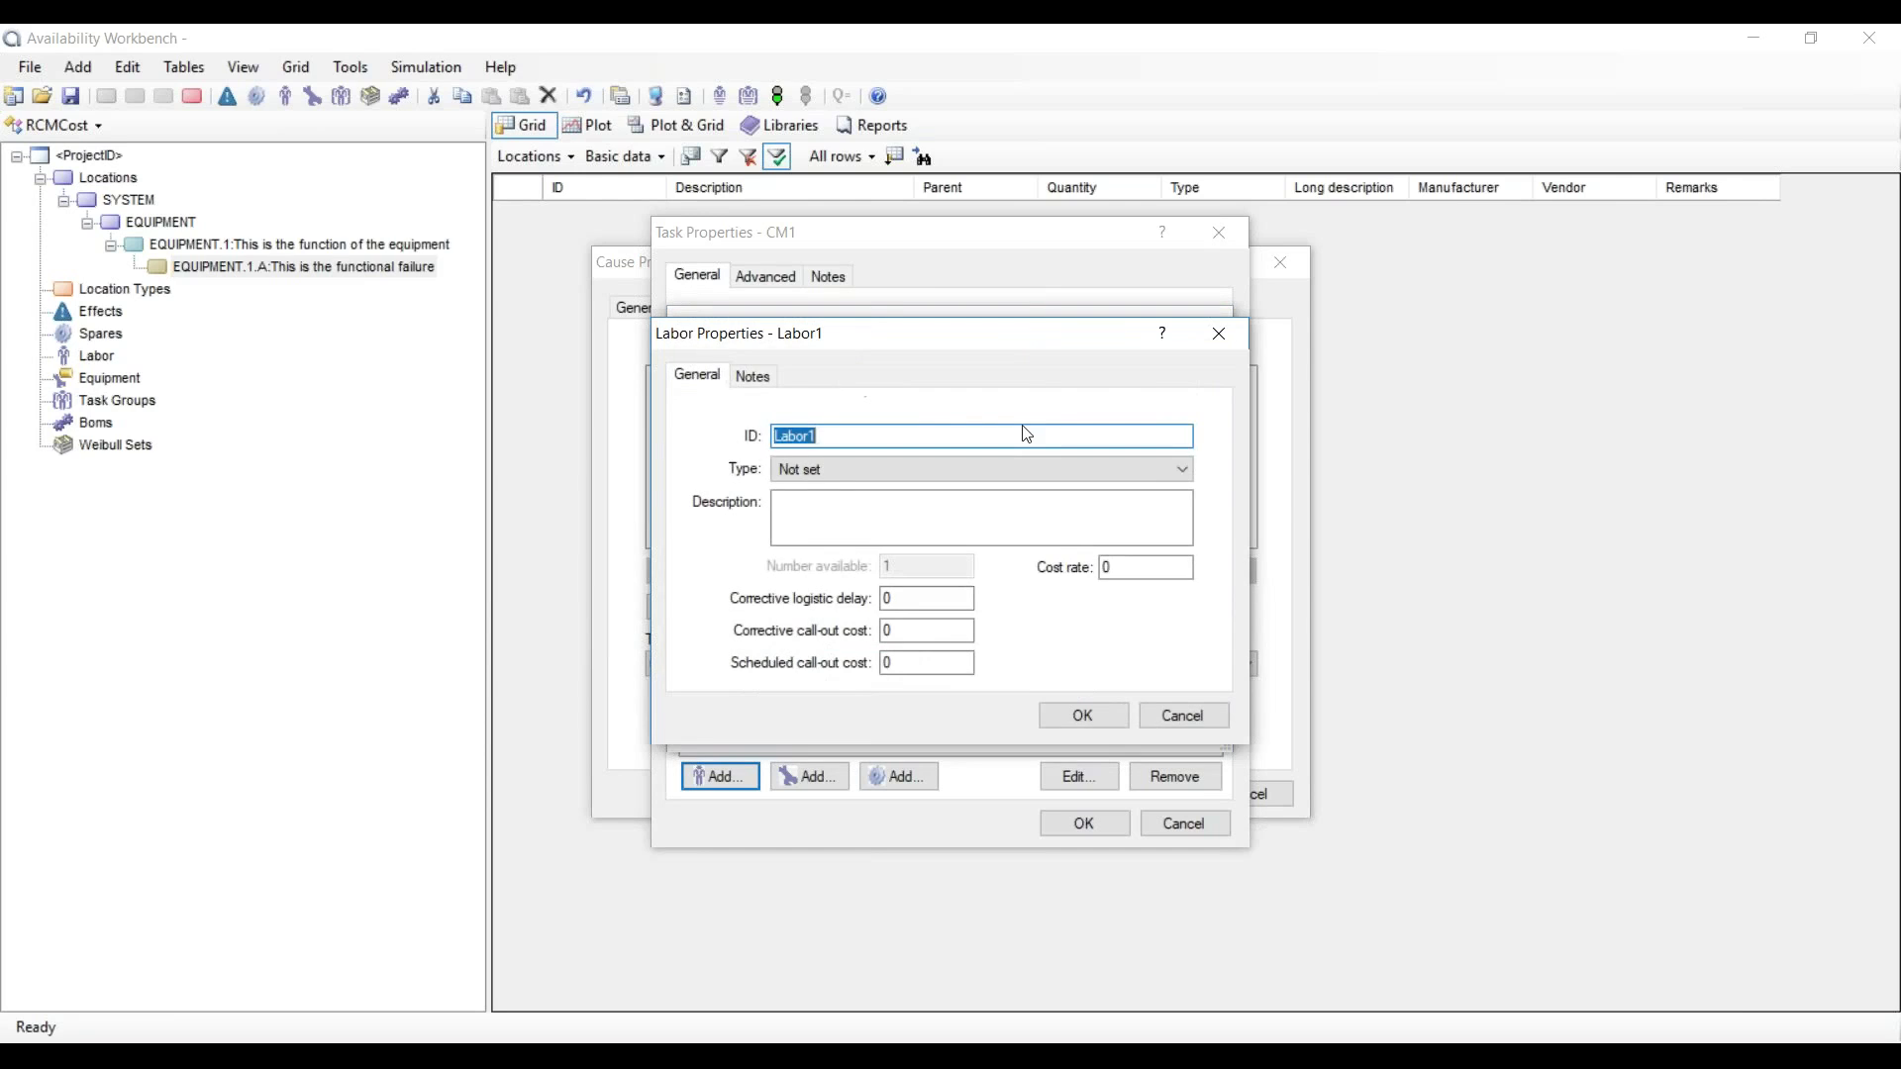
pyautogui.write('ENGINEER')
pyautogui.moveTo(936, 595); pyautogui.dragTo(883, 614)
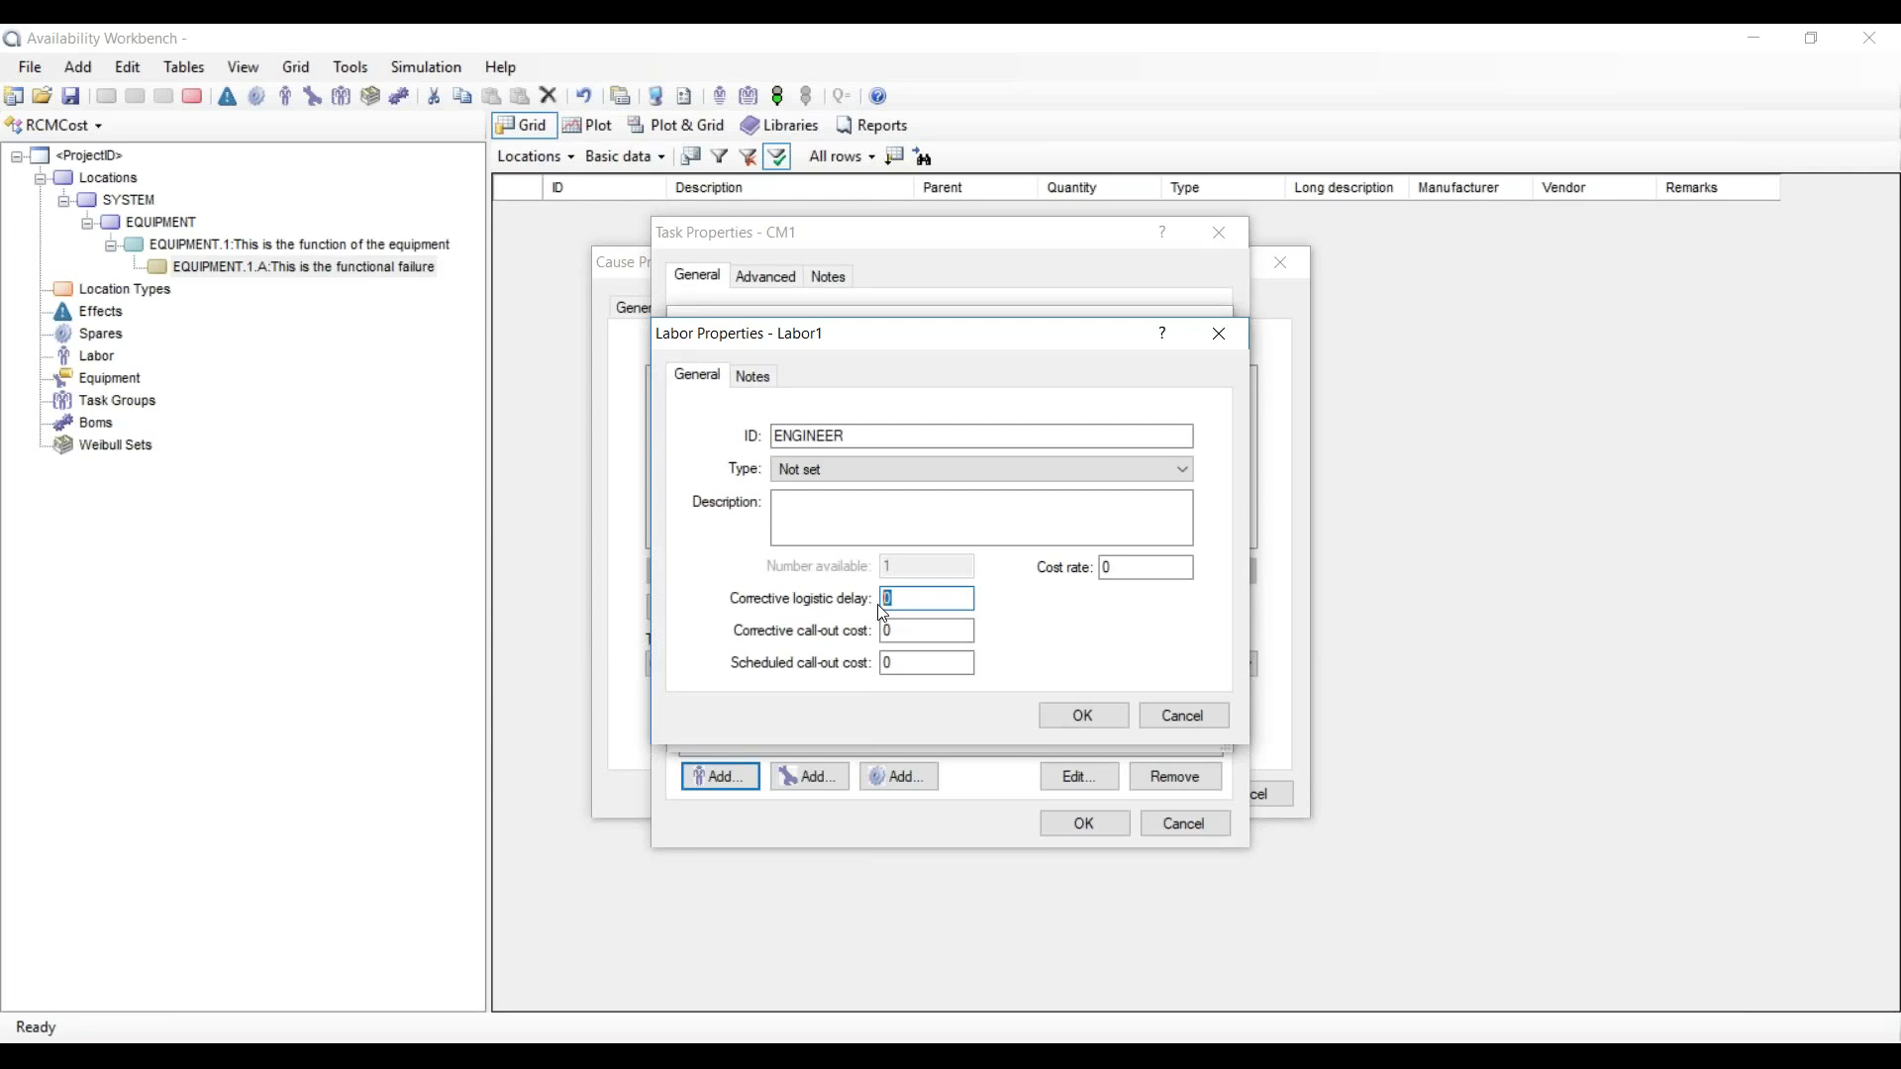
pyautogui.write('1')
pyautogui.press('Tab')
pyautogui.write('100')
pyautogui.press('Tab')
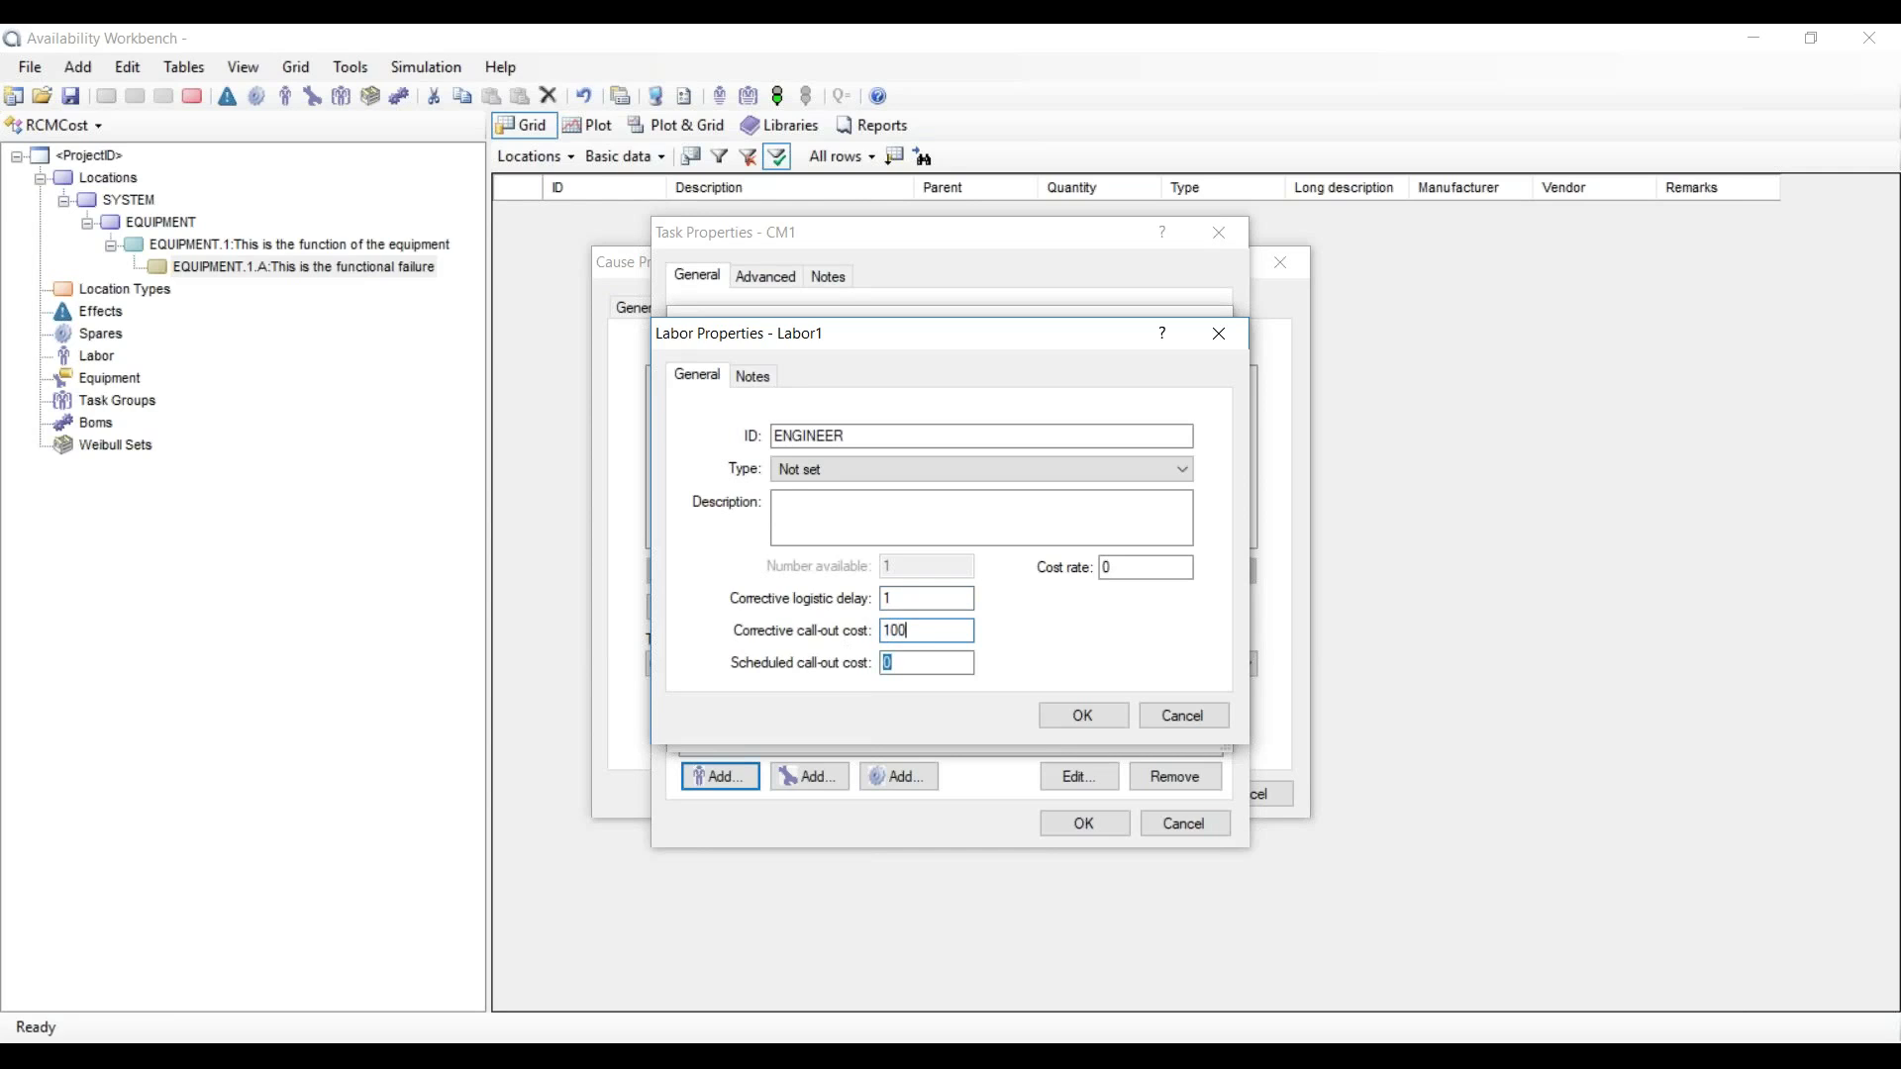
# Step: Give the ENGINEER labor category a scheduled call-out cost of 60 and a cost rate of 25, and save it
pyautogui.write('60')
pyautogui.doubleClick(1129, 578)
pyautogui.write('25')
pyautogui.click(1083, 714)
# Step: Assign one ENGINEER as a labor resource of the repair task, with active time matching the task duration
pyautogui.click(709, 765)
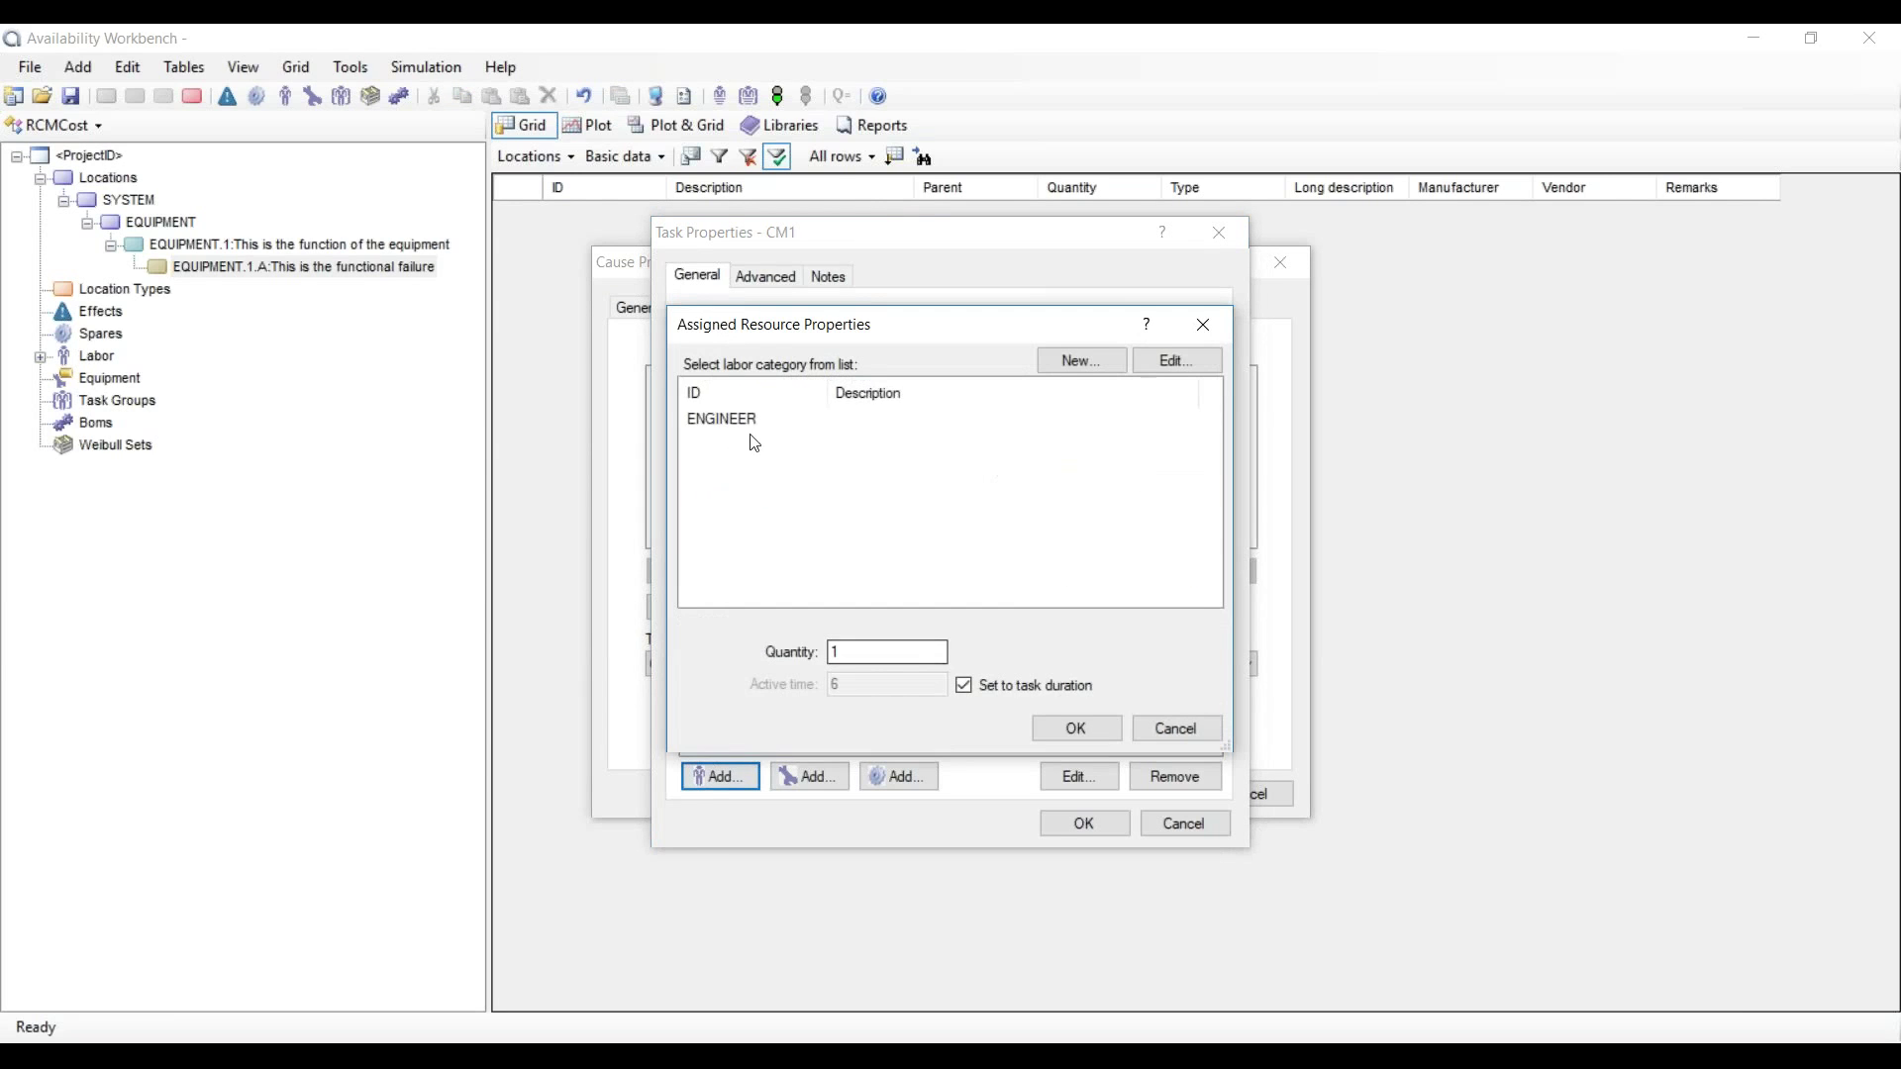
pyautogui.click(749, 421)
pyautogui.press('Tab')
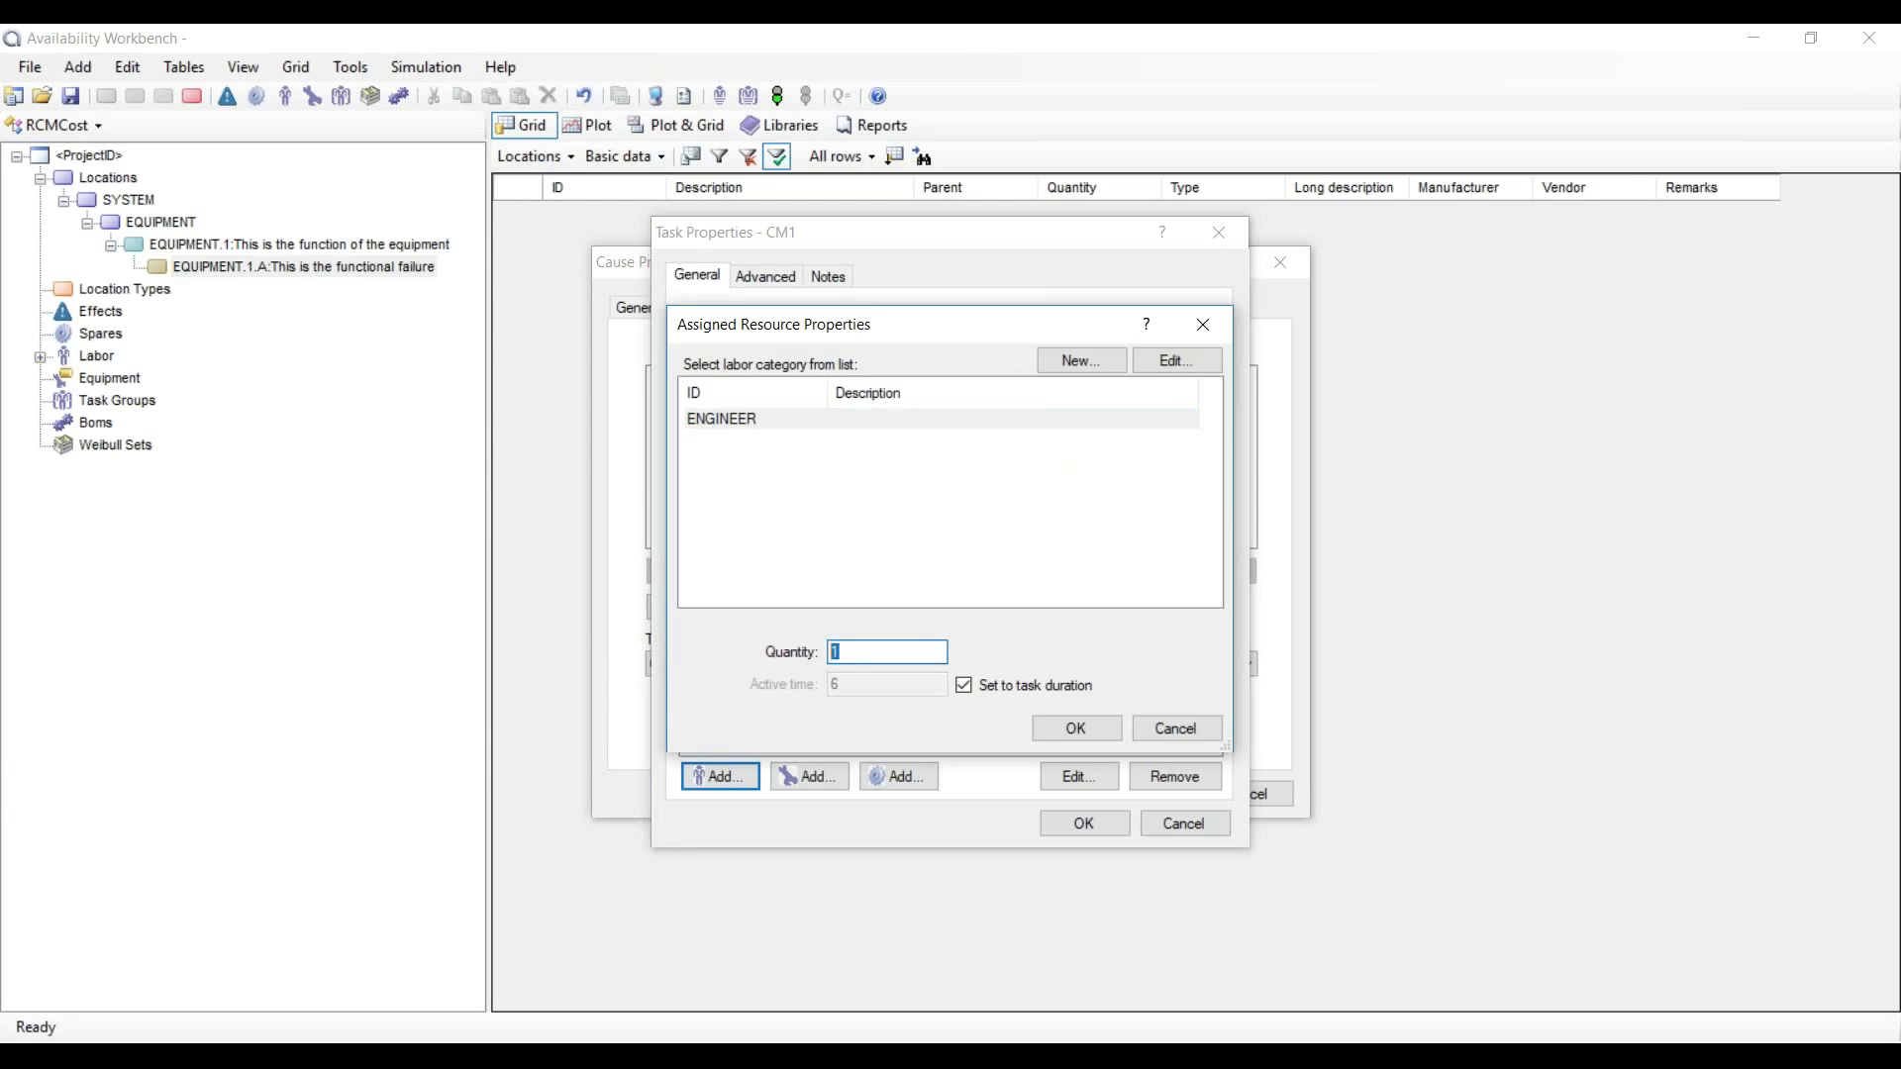
pyautogui.click(1200, 725)
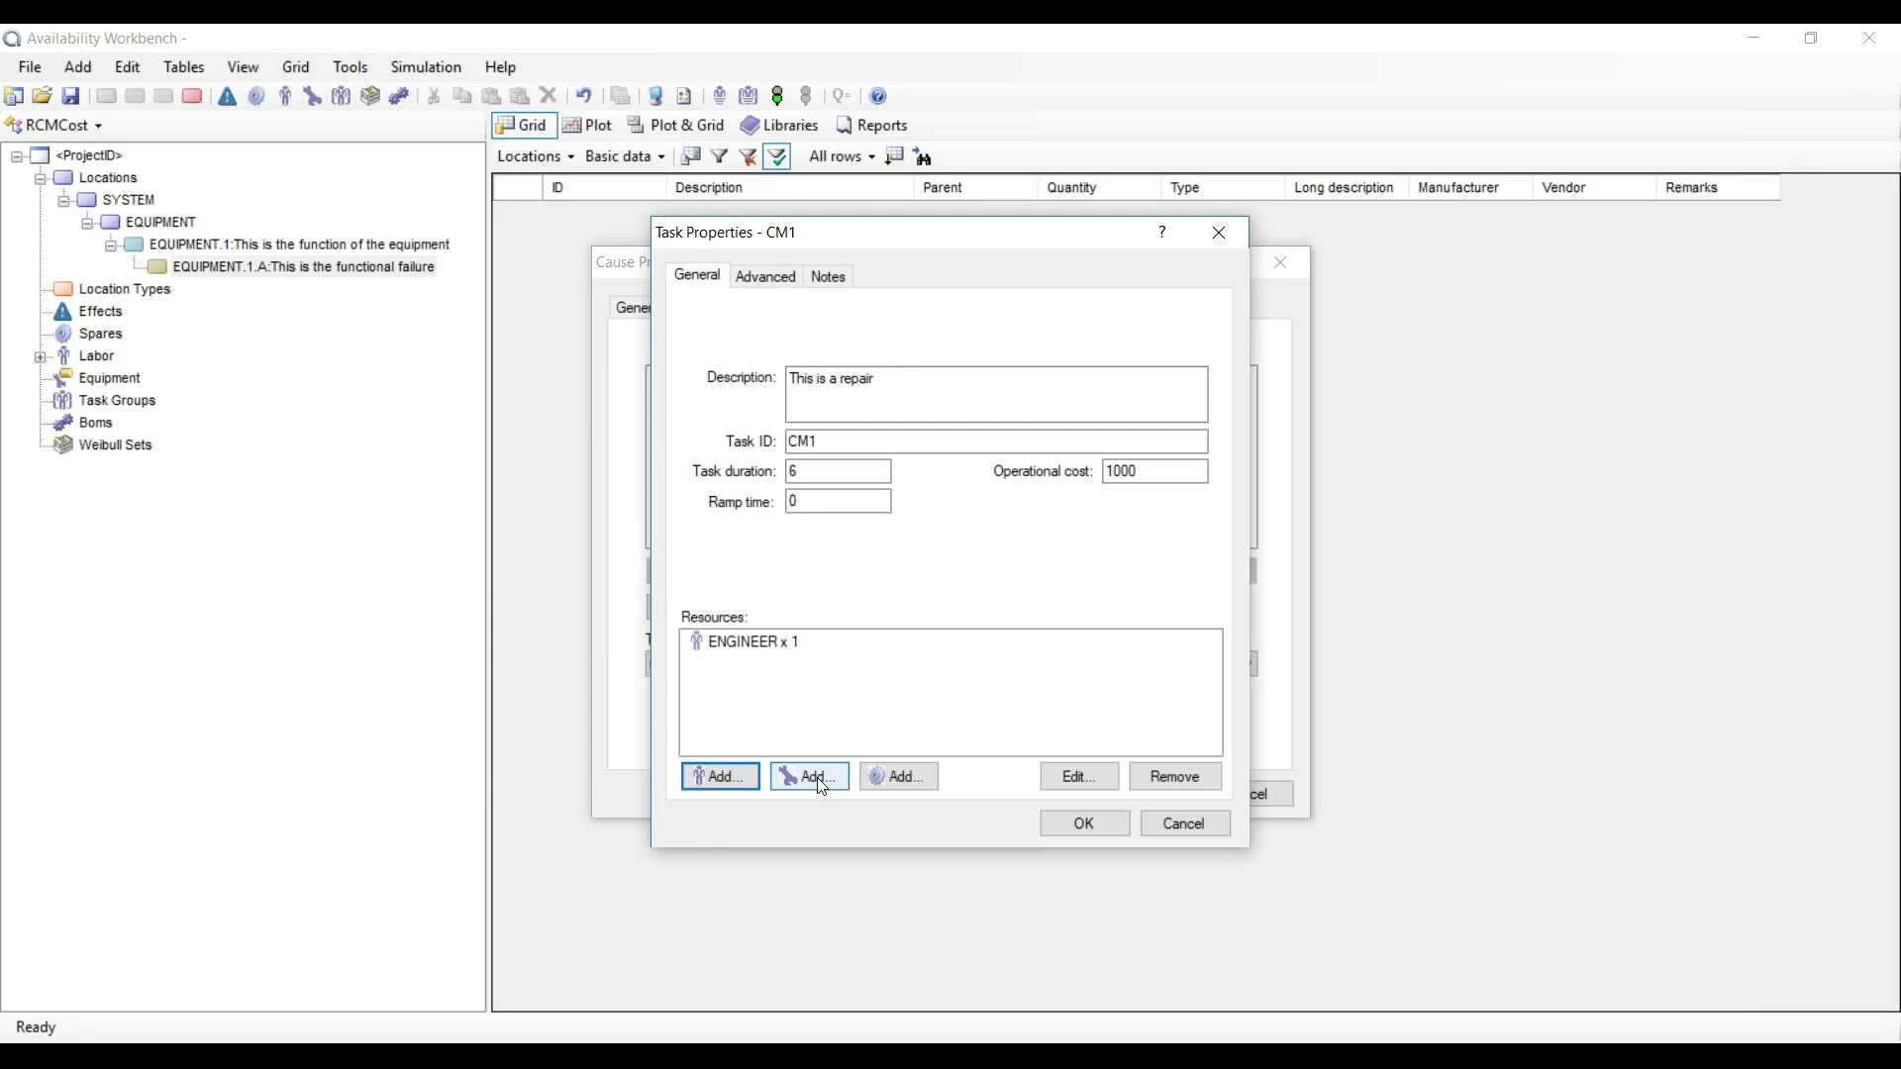
# Step: Create a new spare with ID SPARE and a unit cost of 2500 for the repair task
pyautogui.click(899, 778)
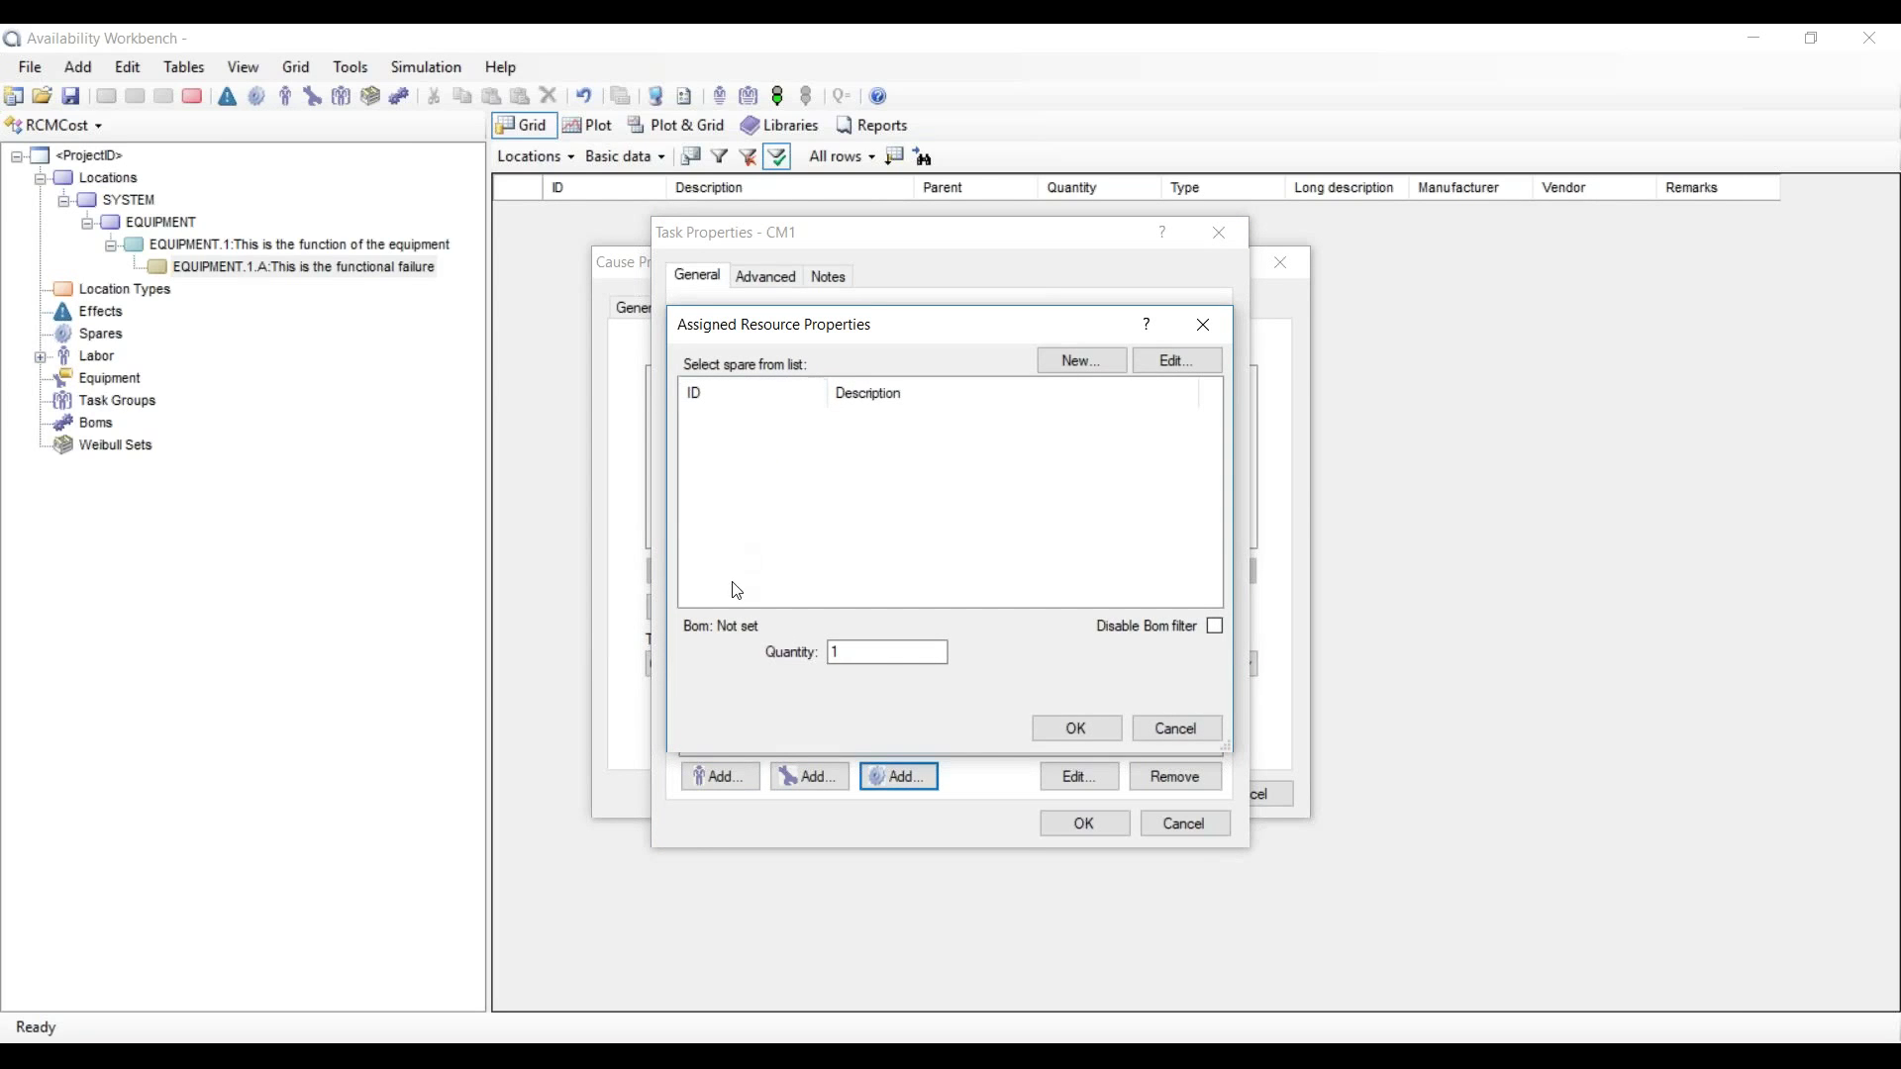
pyautogui.click(1071, 367)
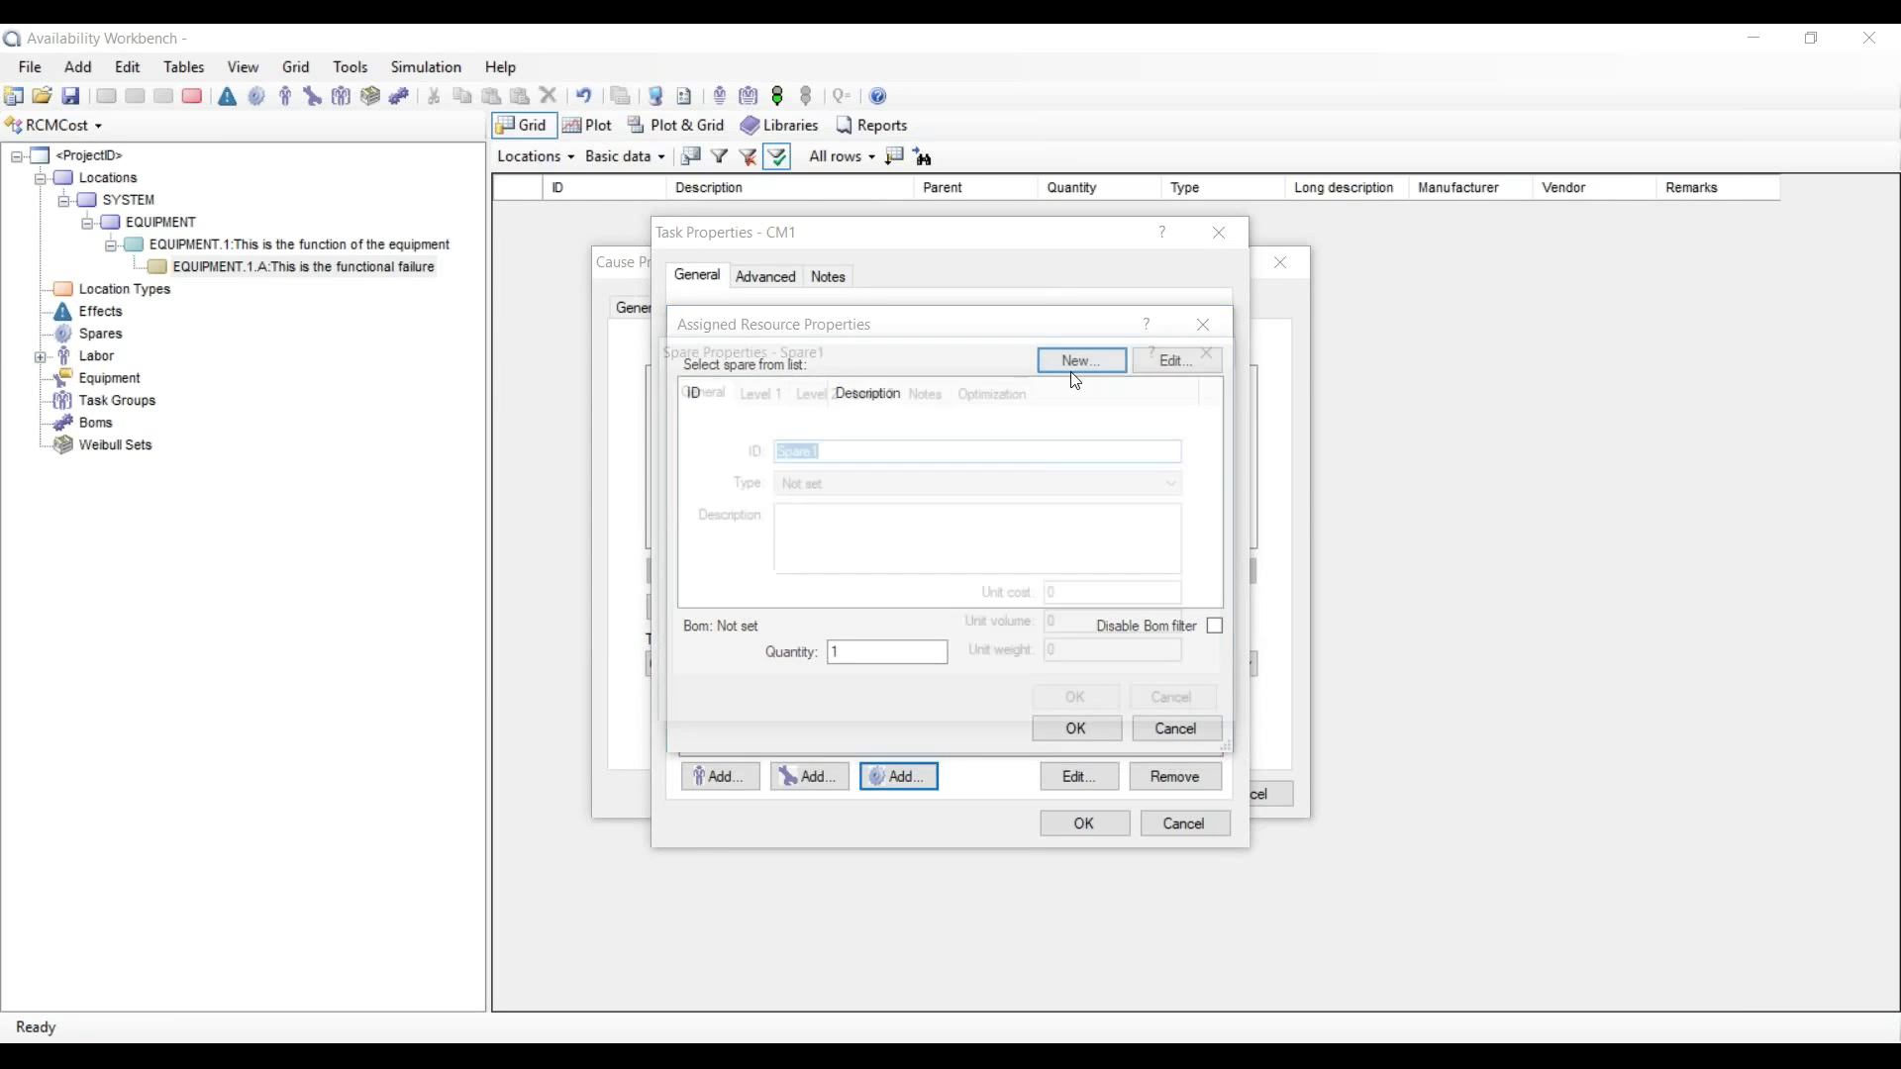
pyautogui.write('SPARE')
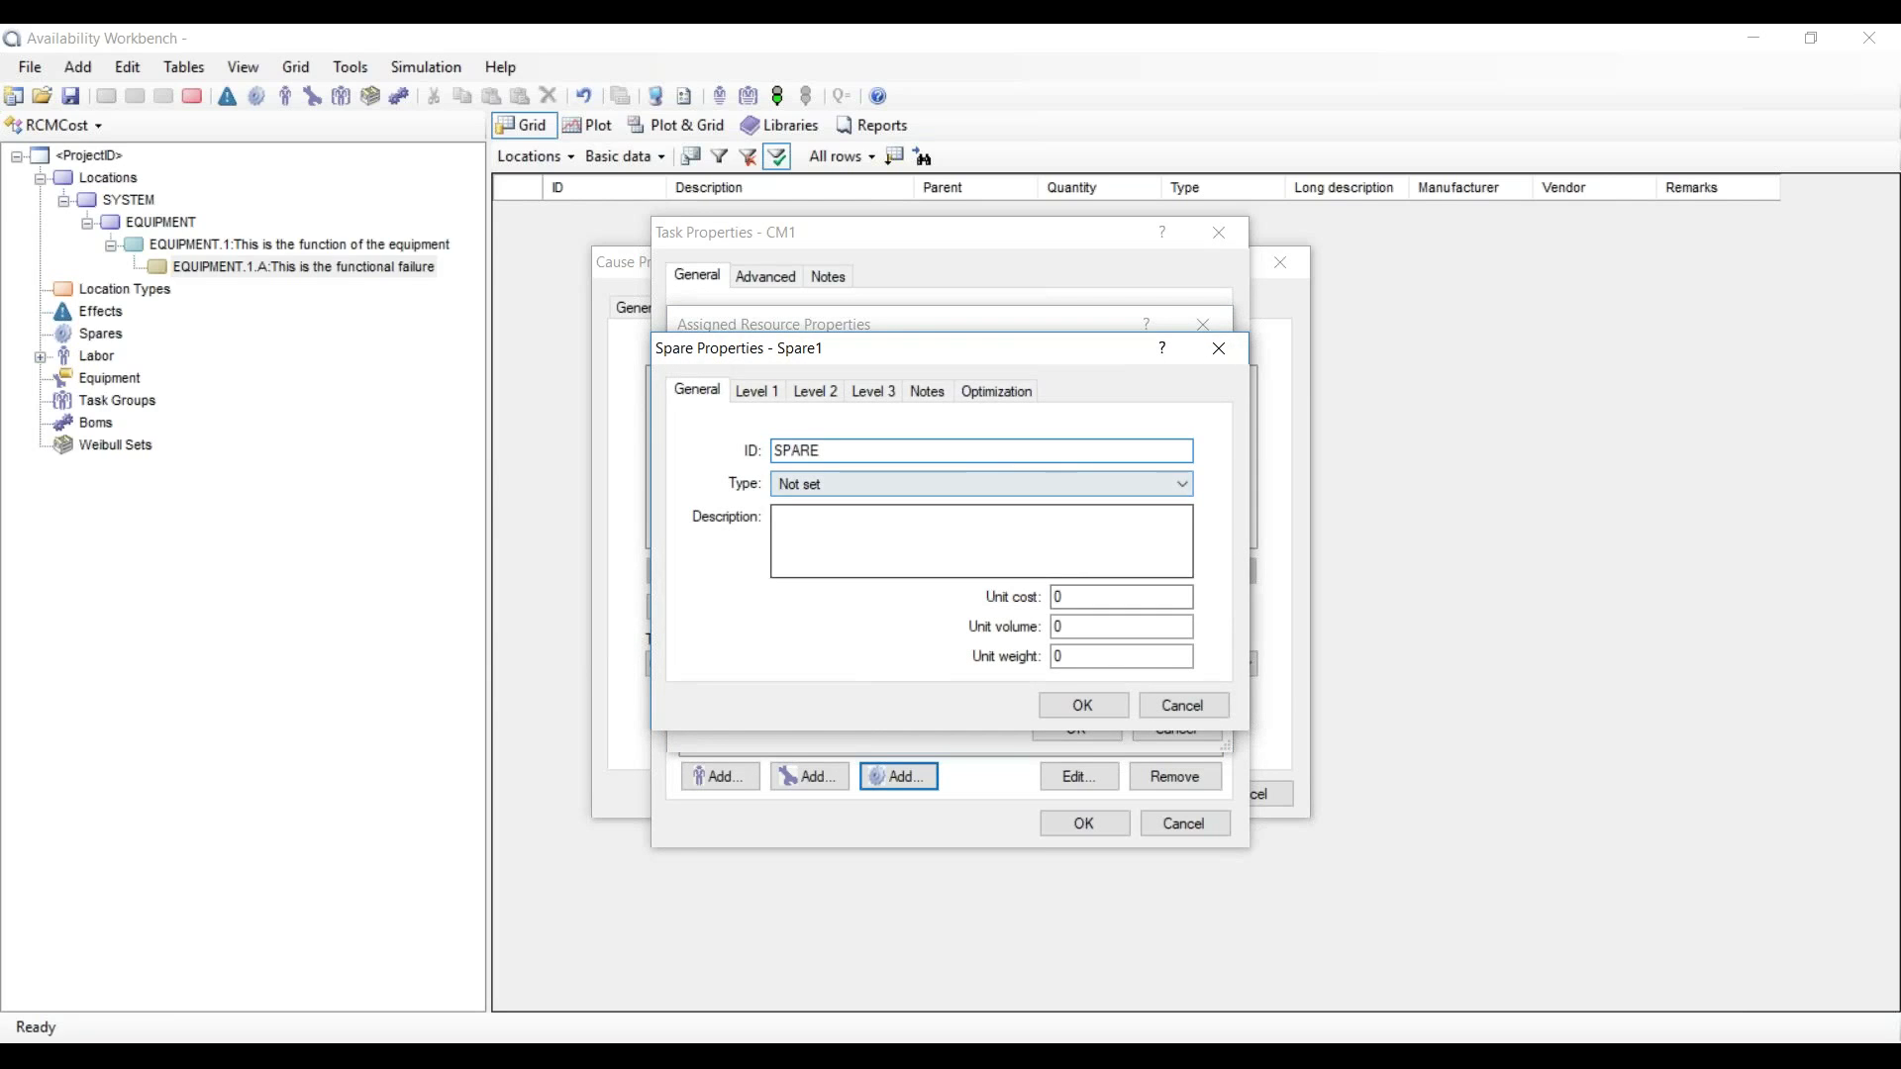
pyautogui.doubleClick(1059, 597)
pyautogui.write('1')
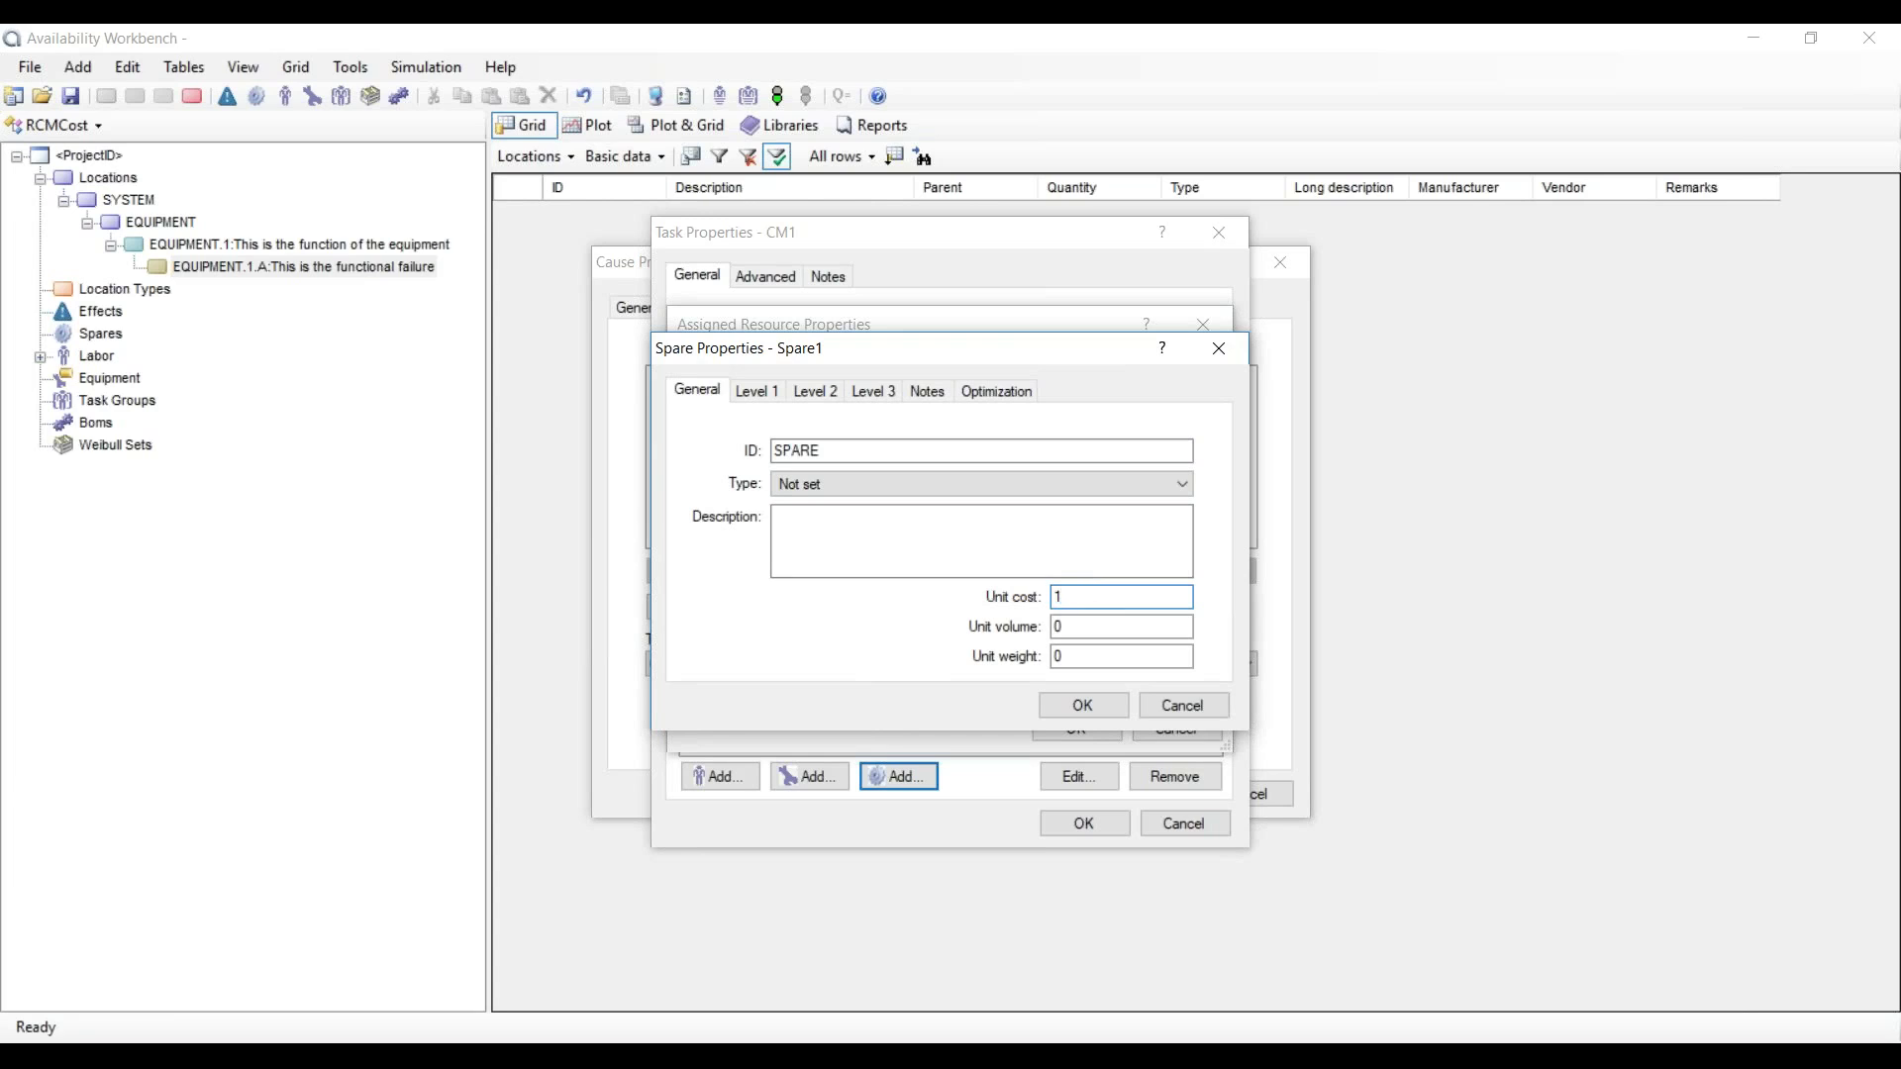
pyautogui.press('BackSpace')
pyautogui.write('2500')
# Step: Set the spare's Level 1 storage to capacity 1, storage cost rate 0.01 per unit and logistic delay time 1
pyautogui.click(764, 394)
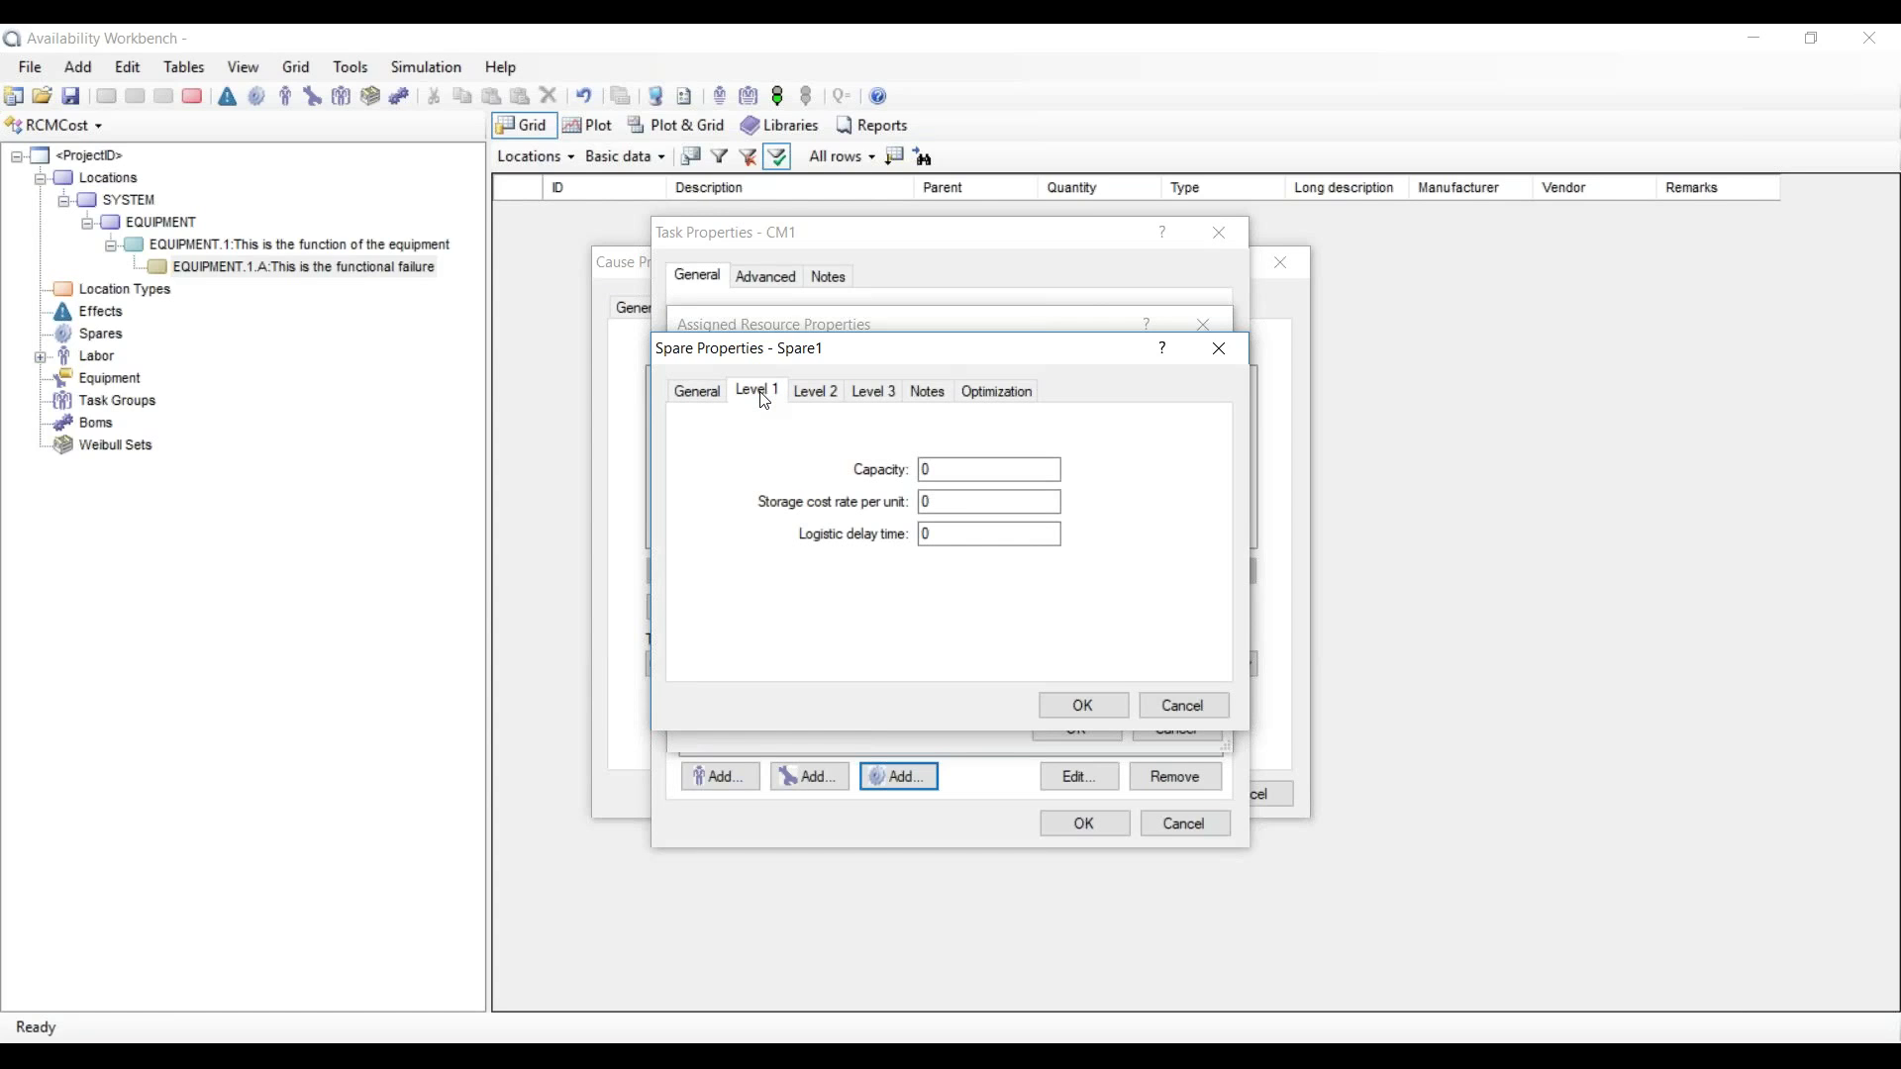
pyautogui.doubleClick(983, 469)
pyautogui.write('1')
pyautogui.press('Tab')
pyautogui.write('0.01')
pyautogui.press('Tab')
pyautogui.write('1')
# Step: Set the spare's Level 2 storage to capacity 5, storage cost rate 0.005 per unit and logistic delay time 6
pyautogui.click(817, 401)
pyautogui.press('Tab')
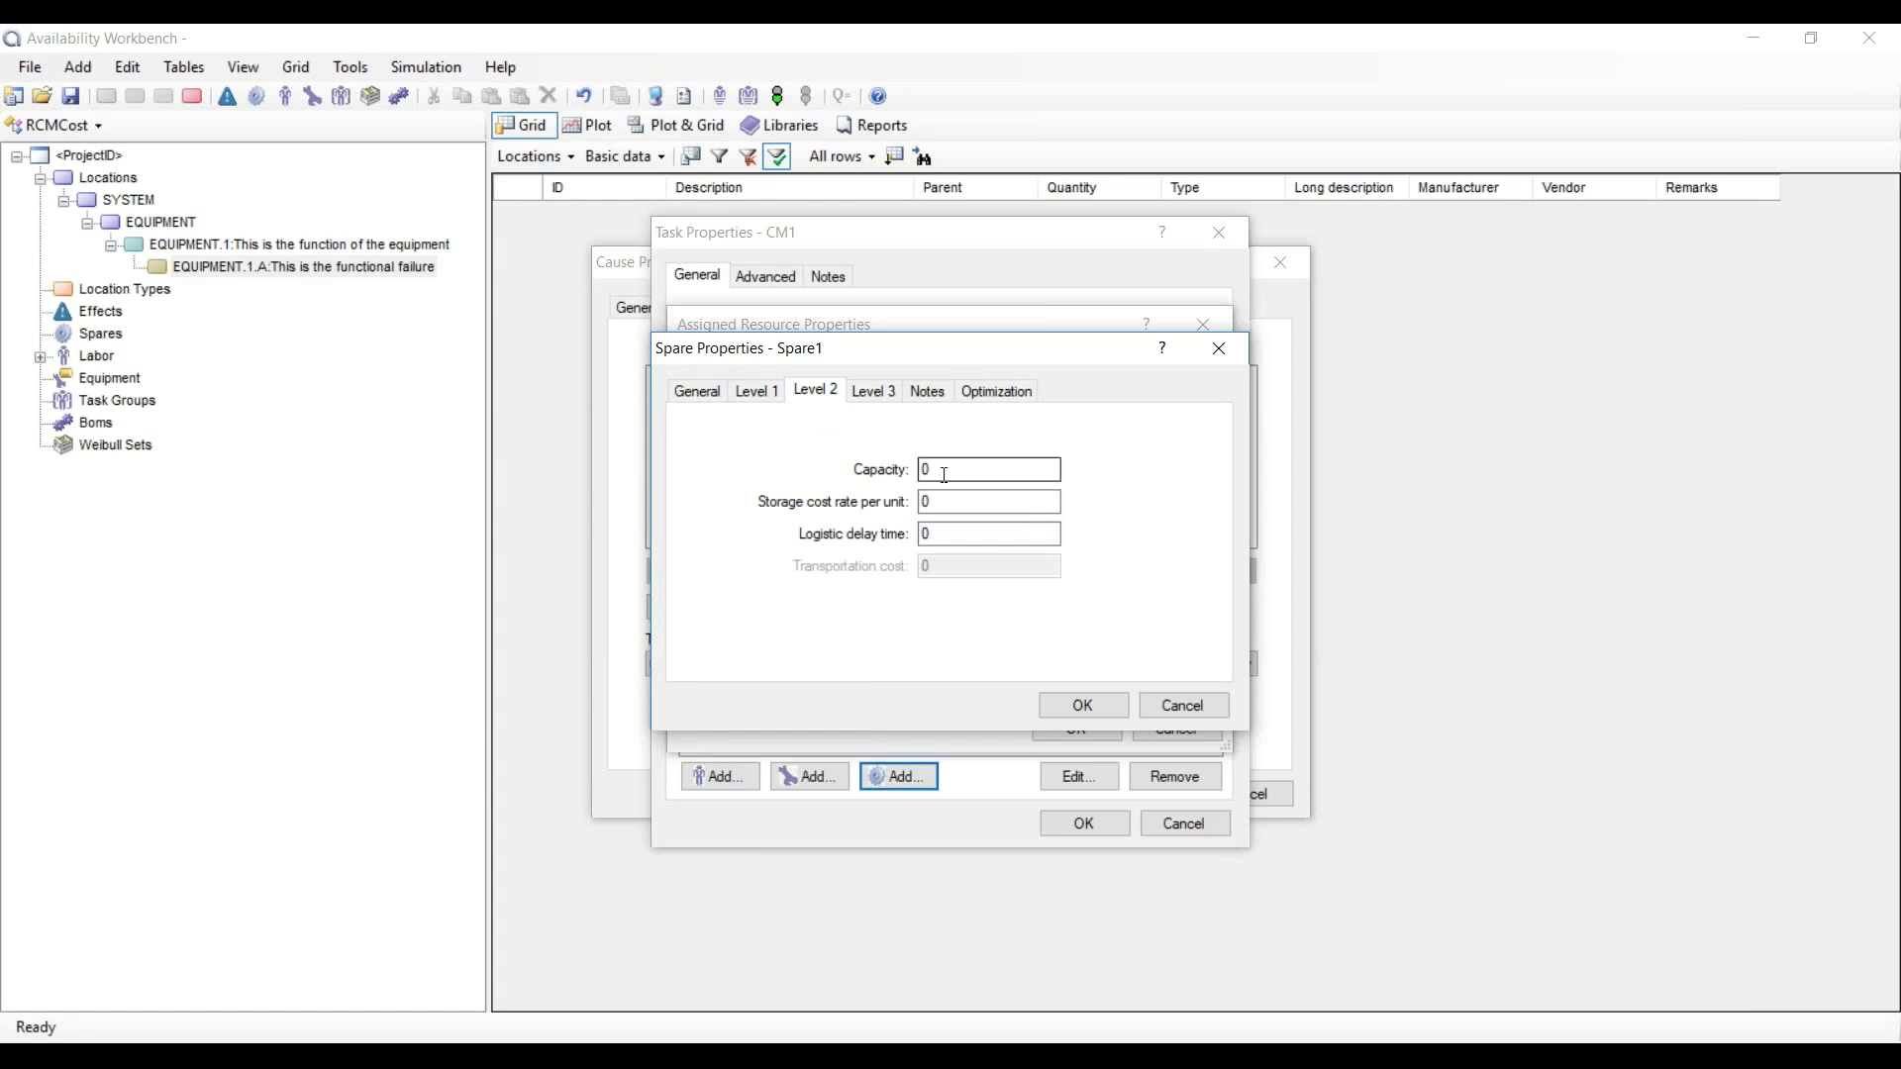
pyautogui.write('5')
pyautogui.click(947, 506)
pyautogui.write('.005')
pyautogui.press('Tab')
pyautogui.write('6')
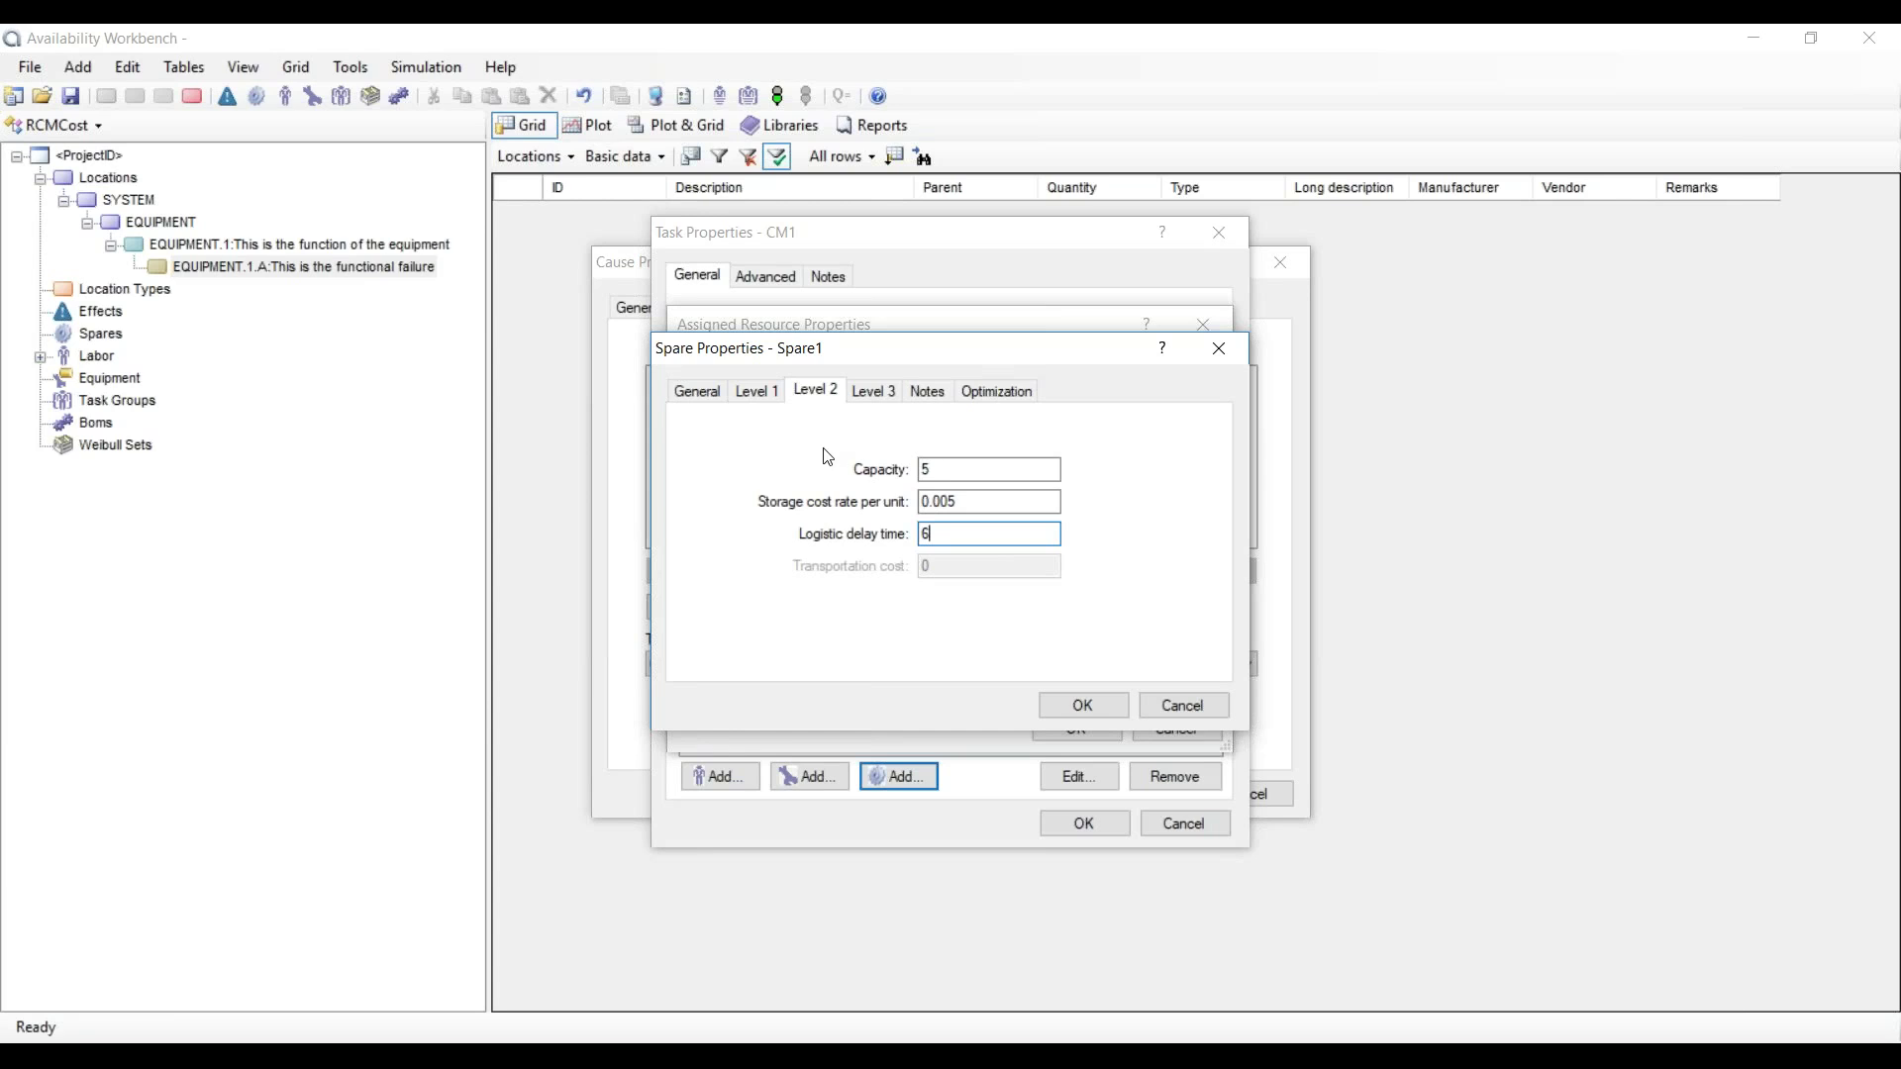
# Step: Recheck the spare's lower storage levels and set its Level 3 logistic delay time to 730
pyautogui.moveTo(968, 470); pyautogui.dragTo(851, 471)
pyautogui.press('Tab')
pyautogui.press('Tab')
pyautogui.click(776, 398)
pyautogui.click(794, 399)
pyautogui.click(873, 399)
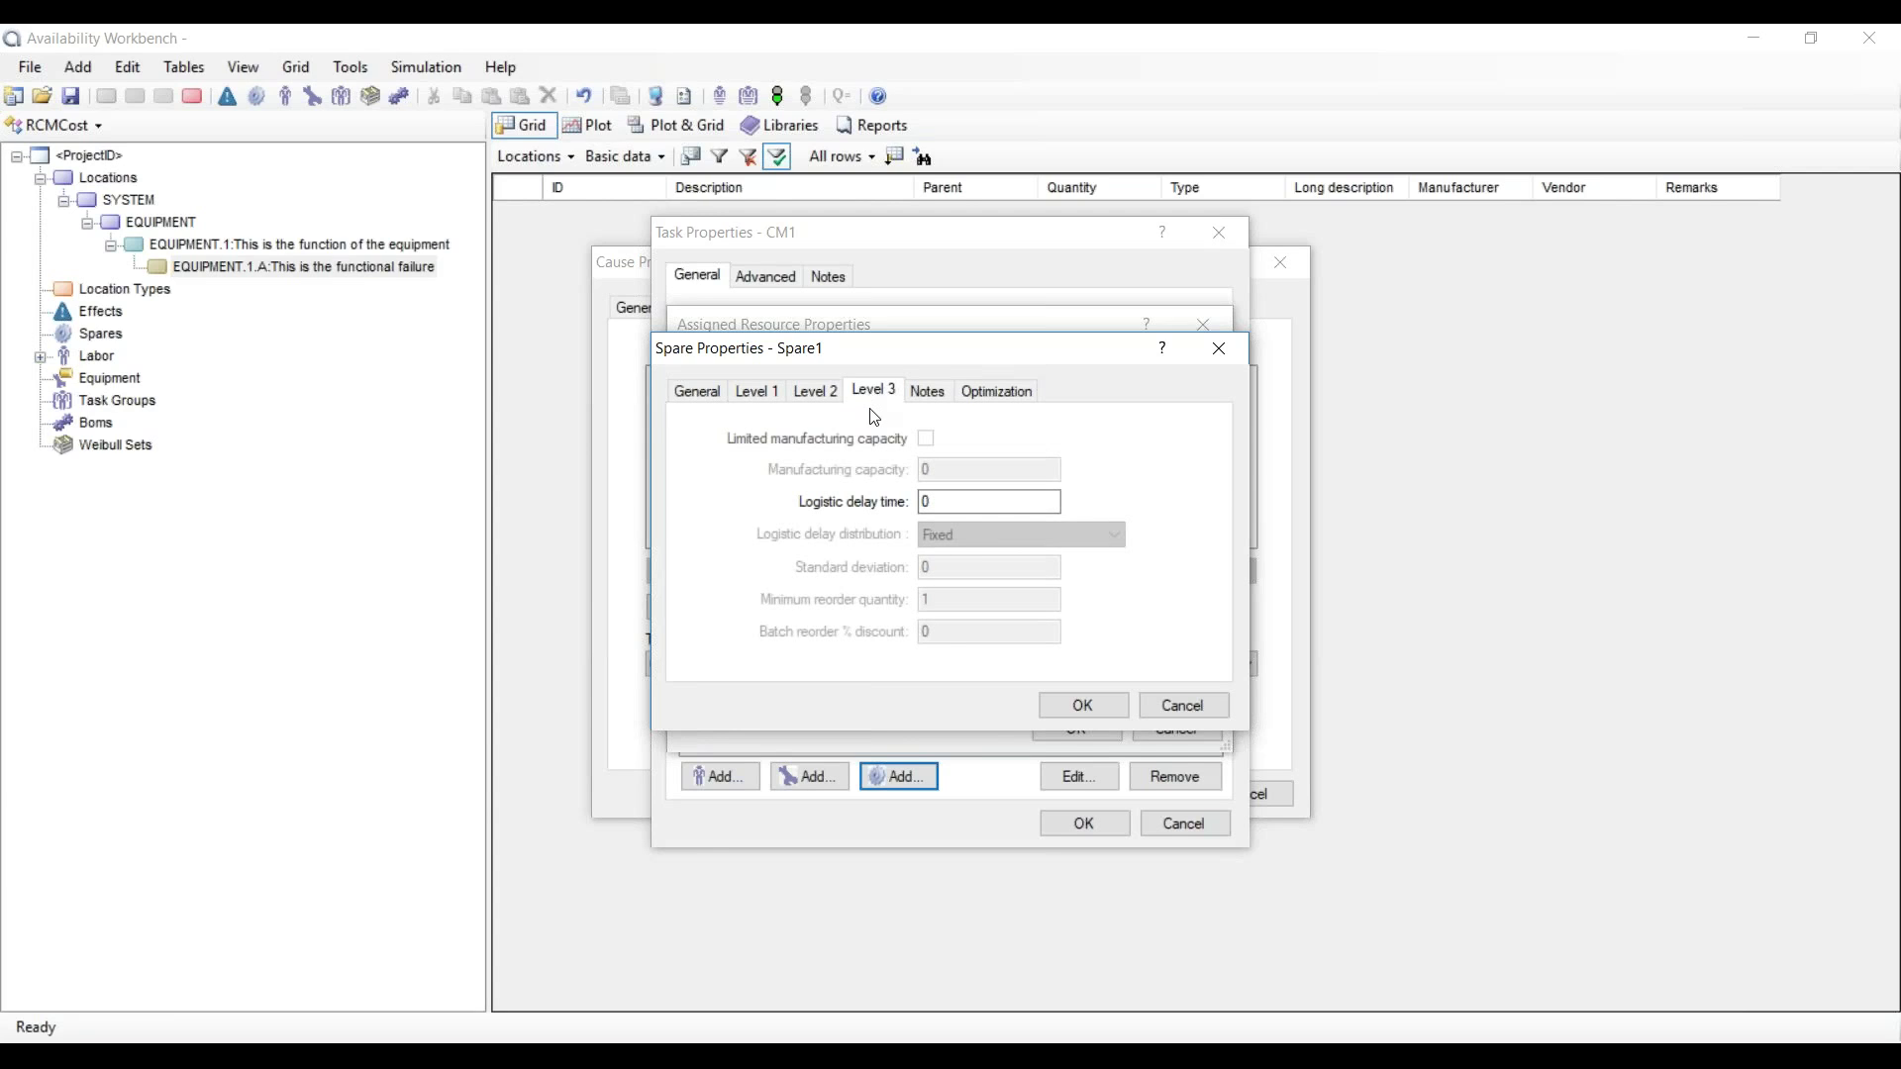
pyautogui.press('Tab')
pyautogui.write('730')
# Step: Save the spare, assign one SPARE to the repair task and accept the task's properties
pyautogui.click(831, 393)
pyautogui.click(757, 393)
pyautogui.click(728, 396)
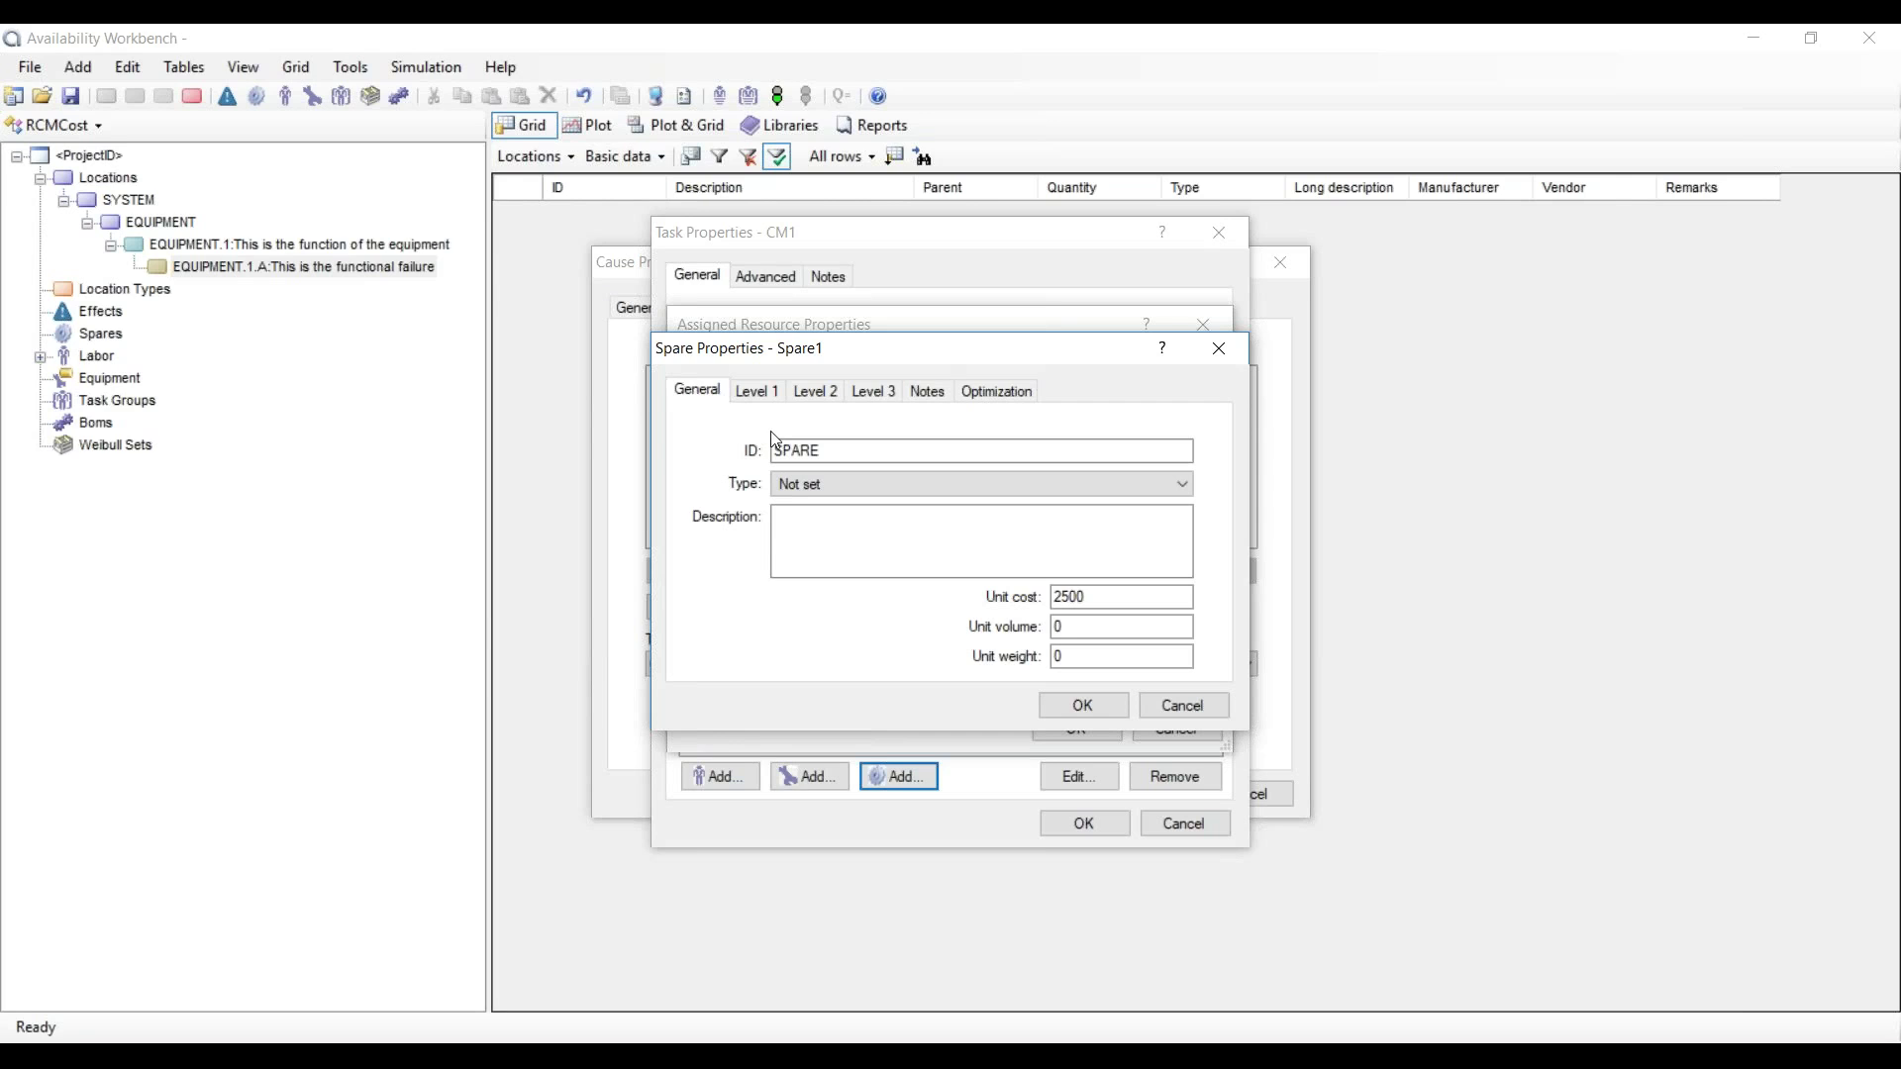
pyautogui.click(1072, 706)
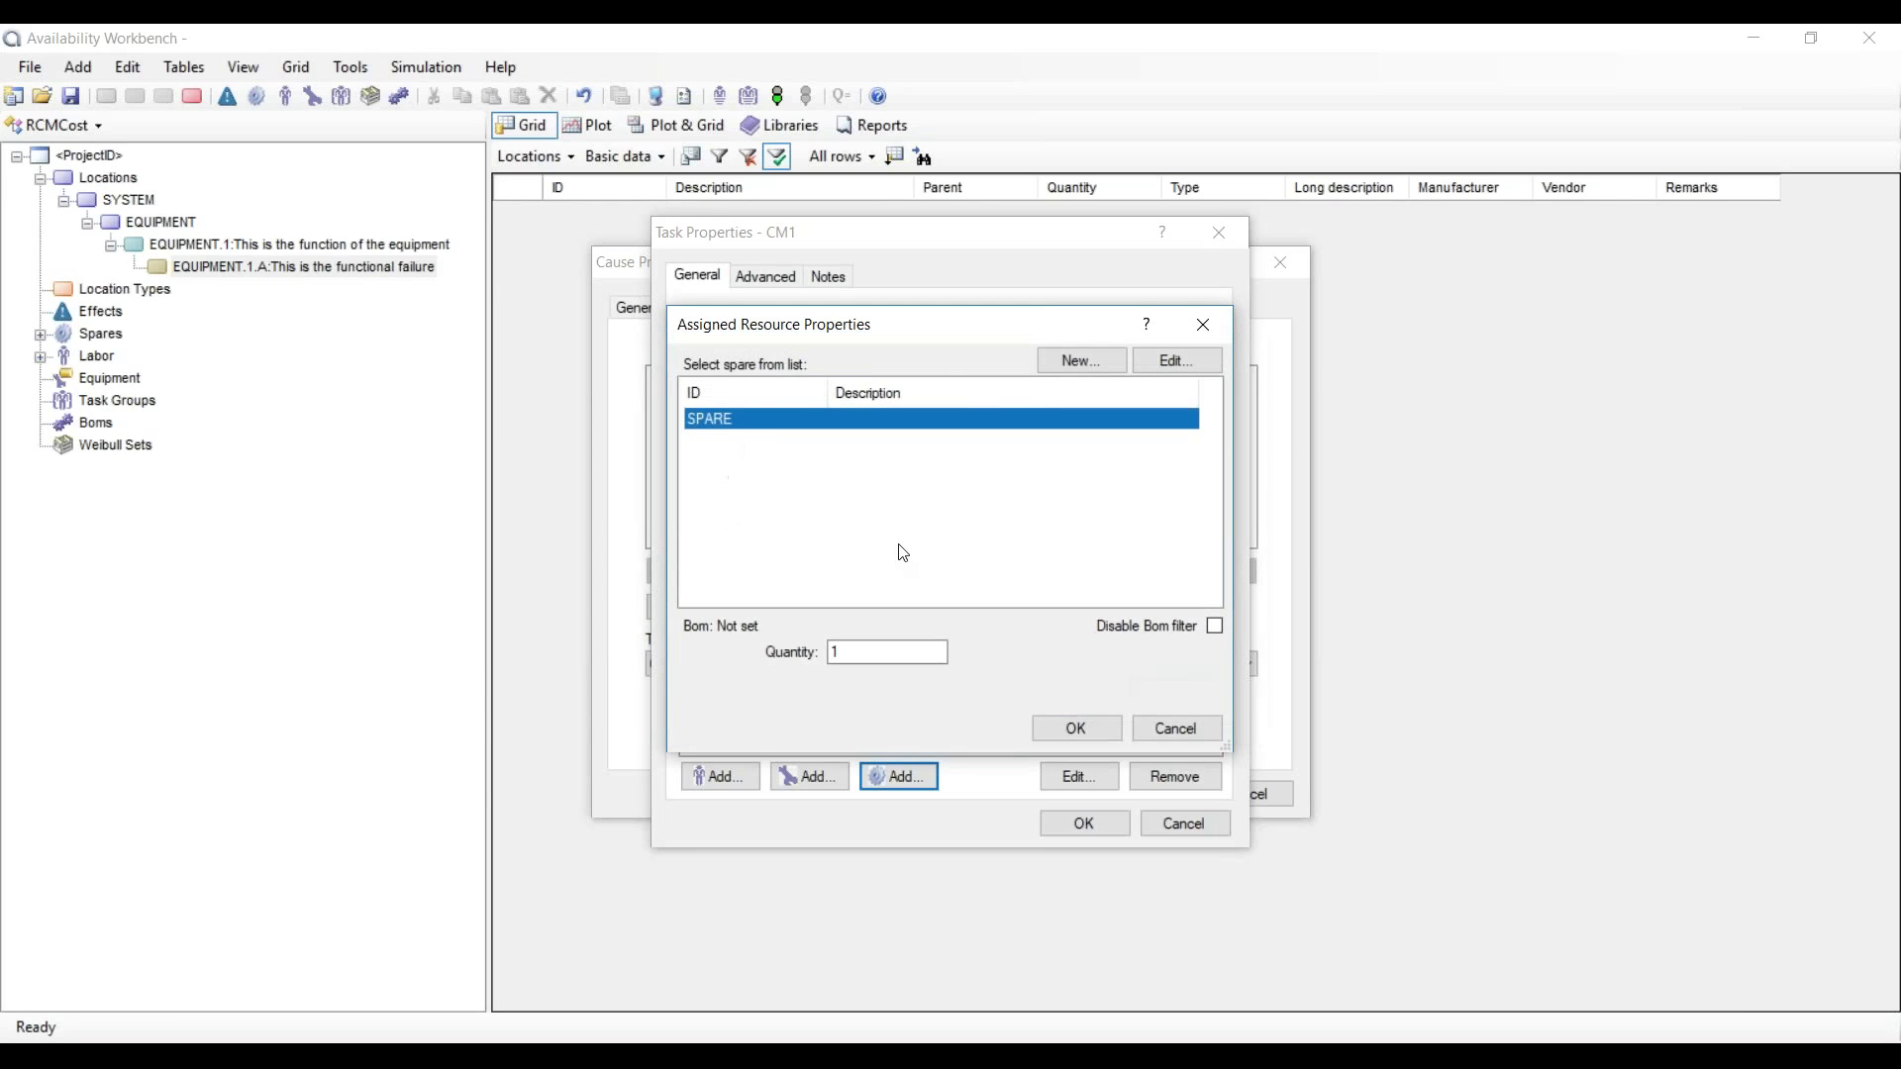
pyautogui.click(1095, 733)
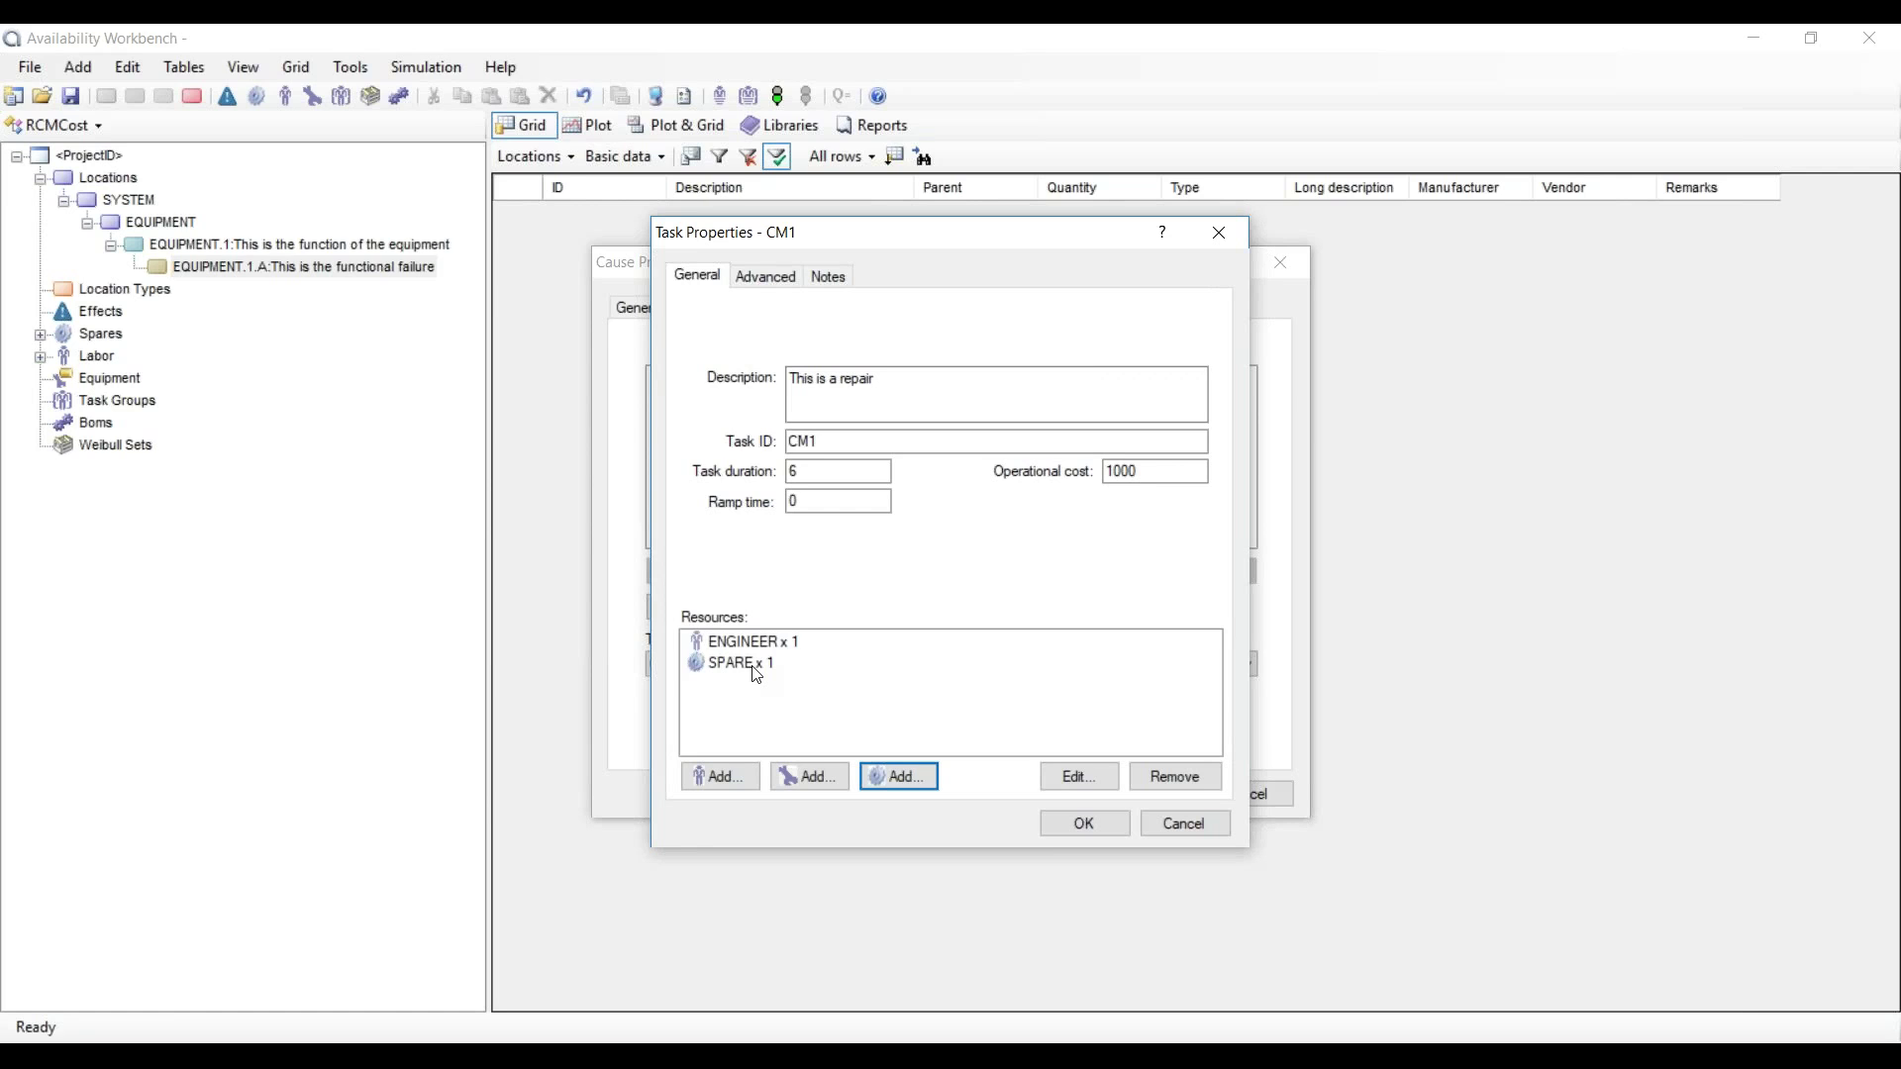
pyautogui.click(1052, 822)
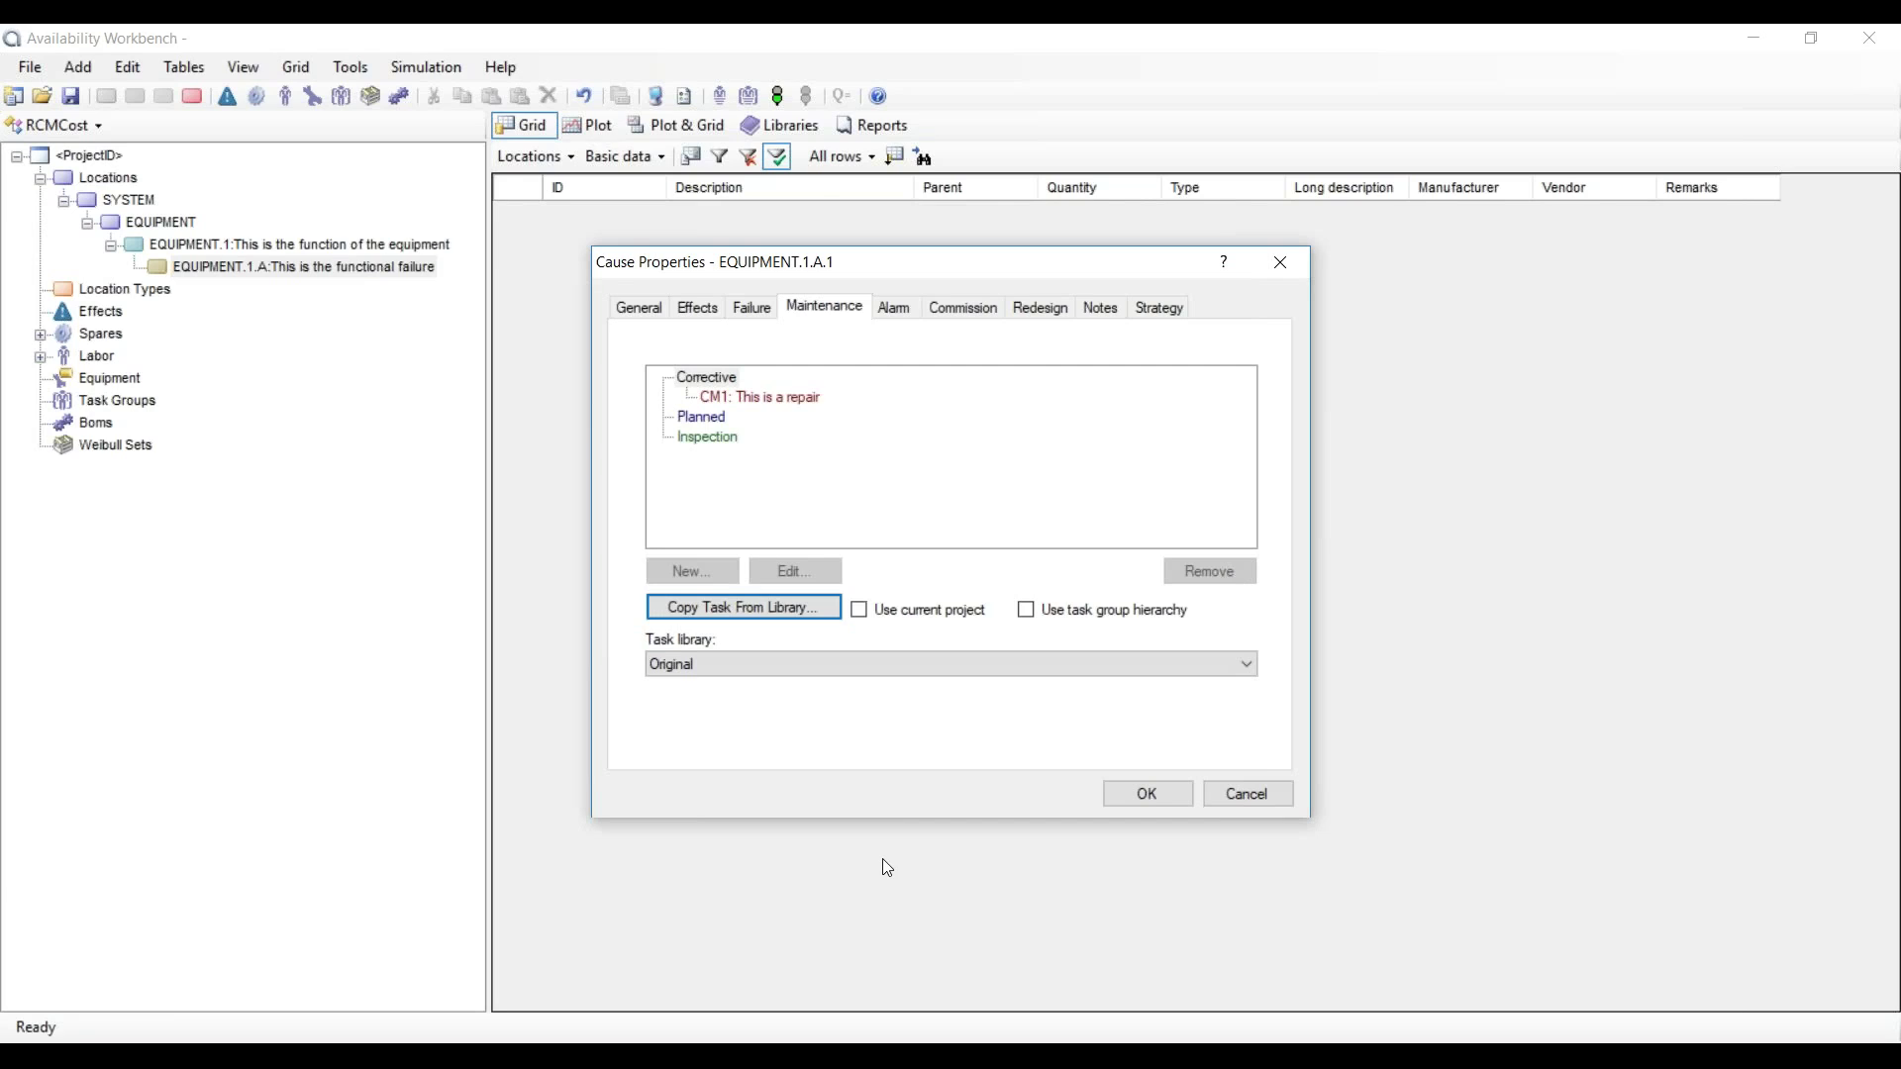
# Step: Add a planned maintenance task to the cause with a task duration of 2 and an operational cost of 500
pyautogui.click(722, 420)
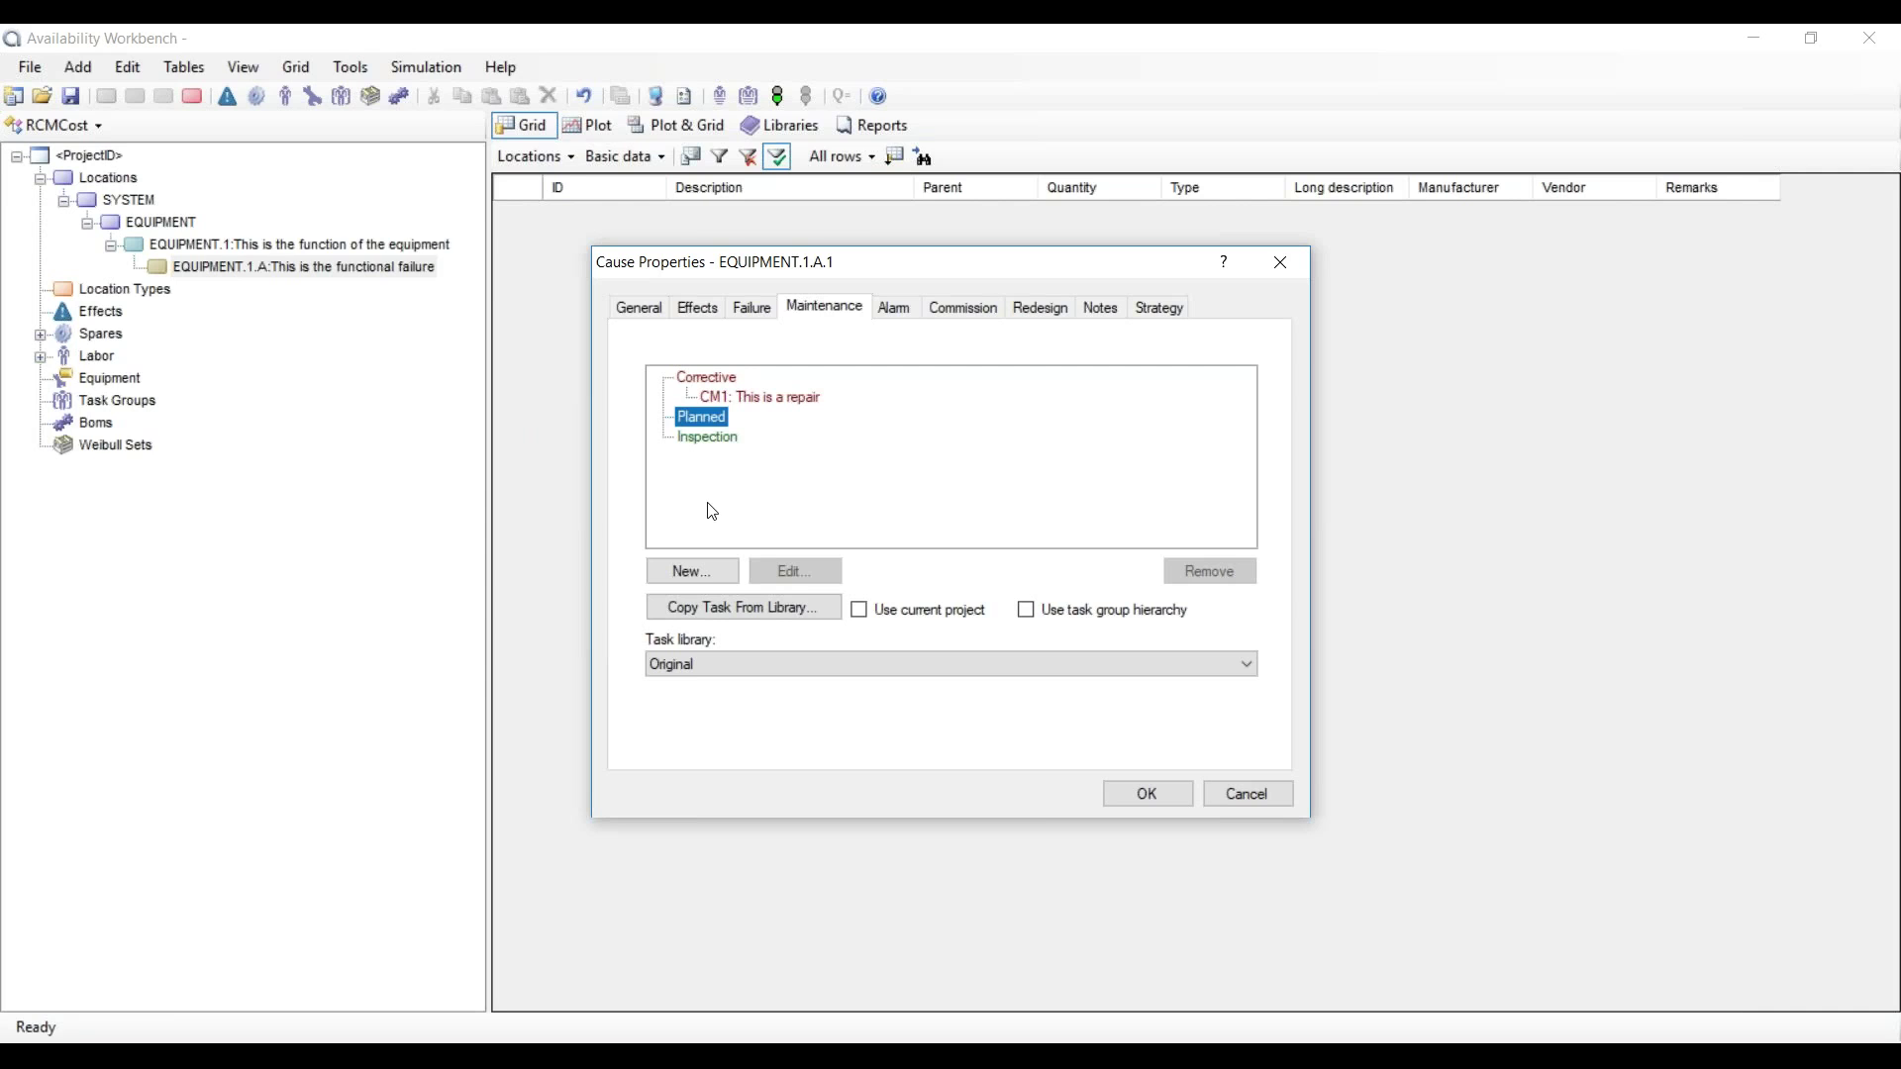
pyautogui.click(704, 580)
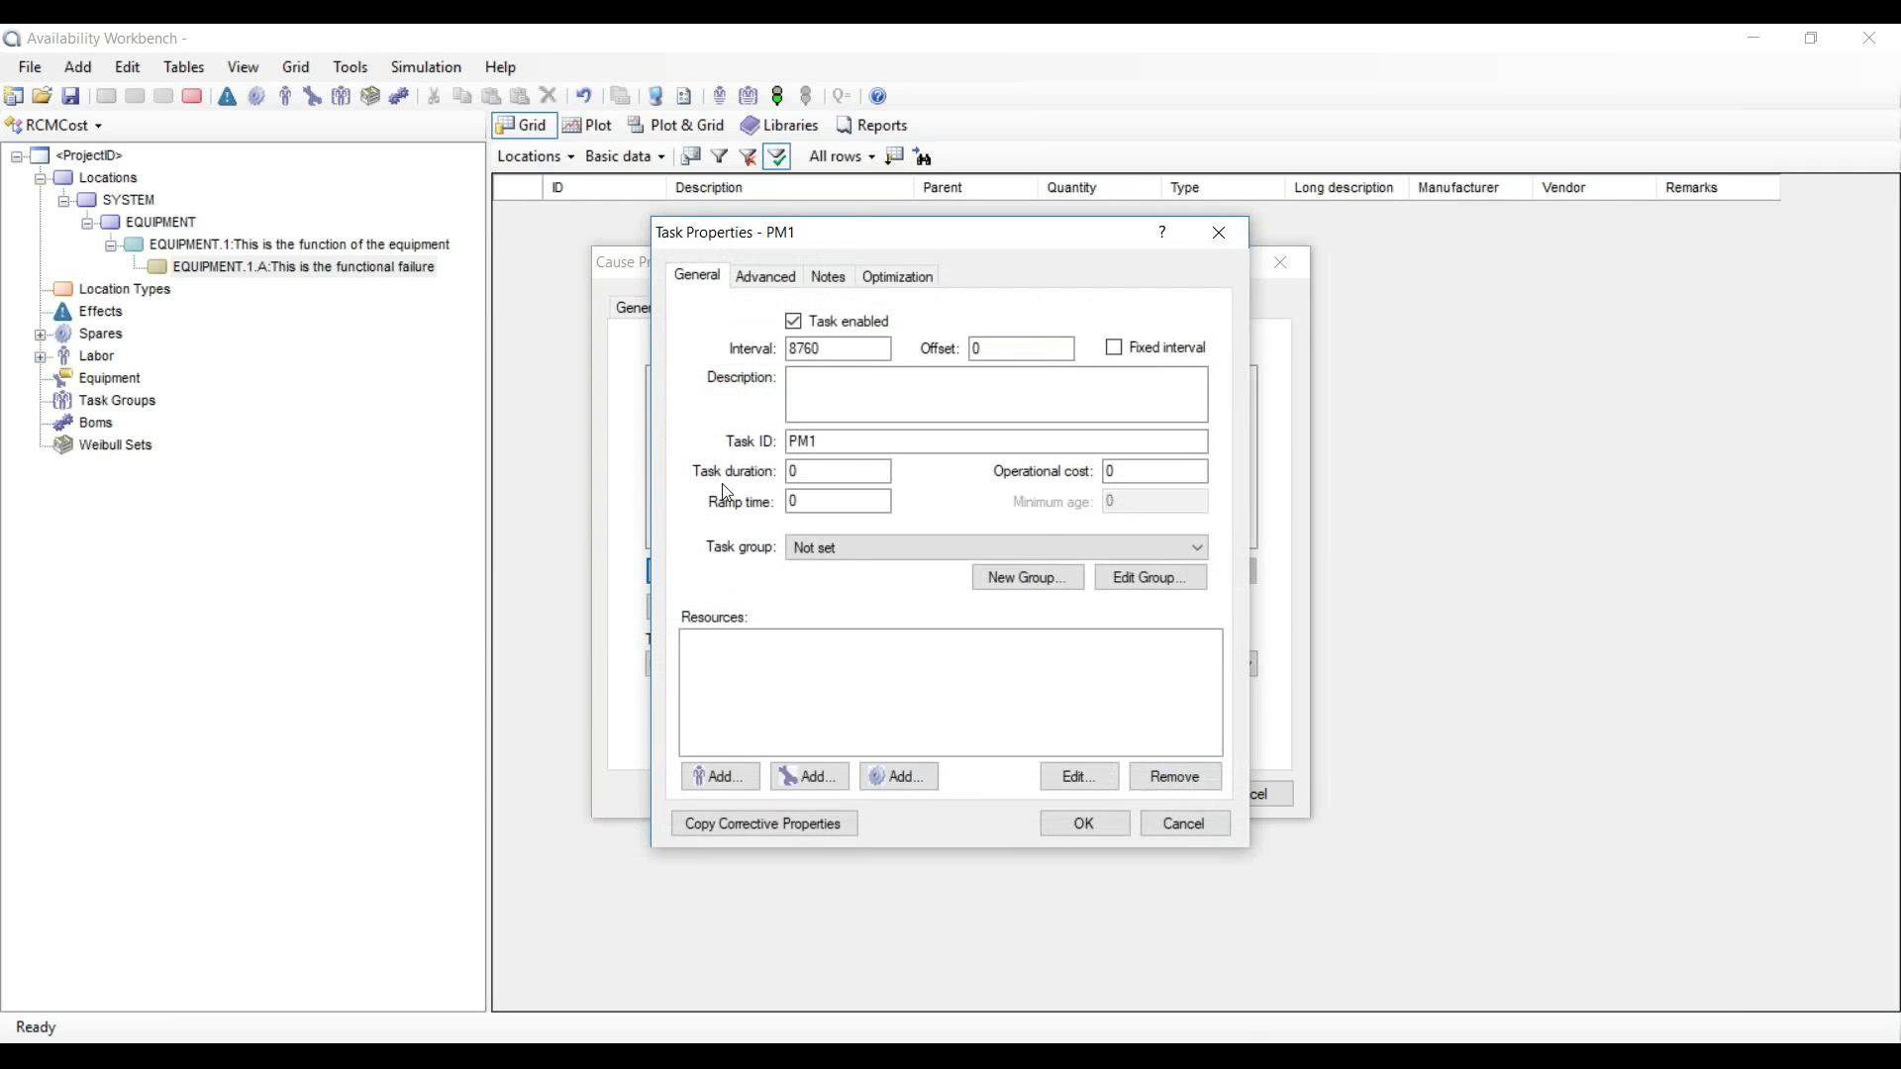
pyautogui.doubleClick(820, 349)
pyautogui.click(827, 471)
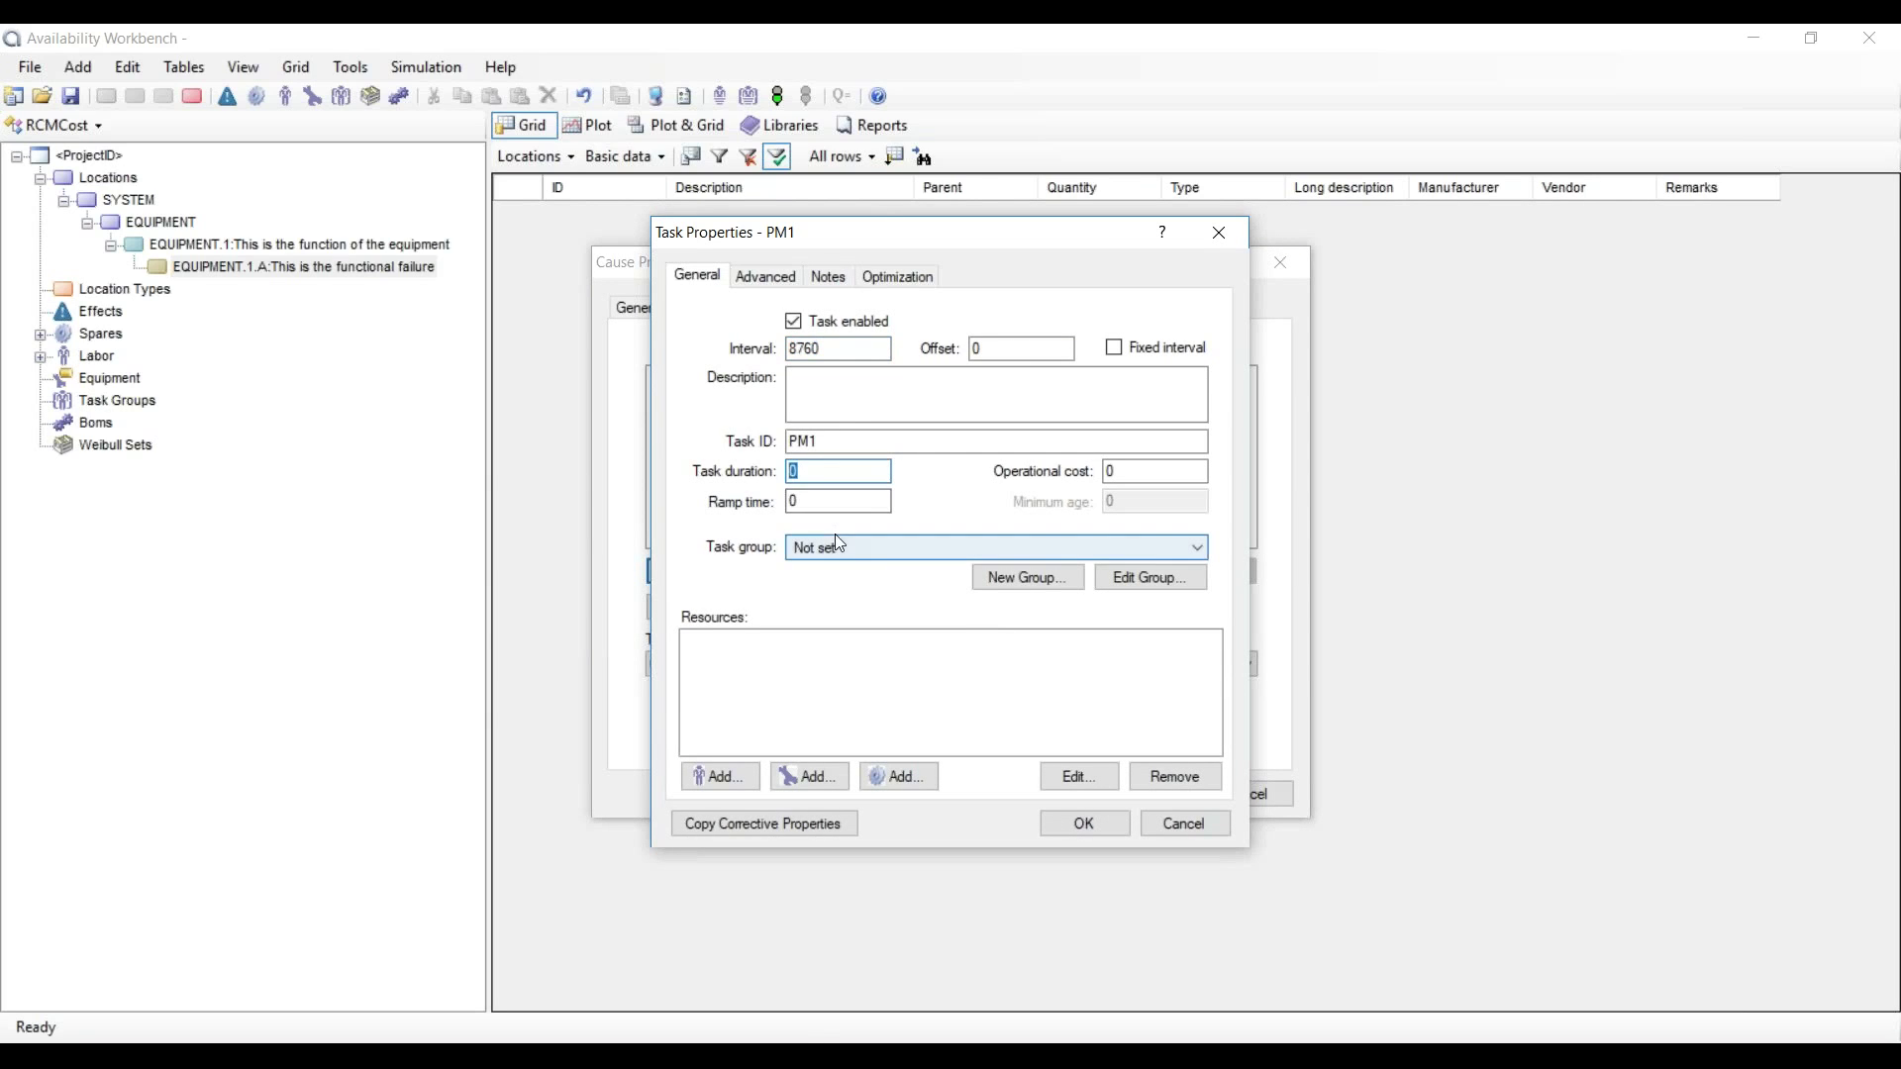
pyautogui.write('2')
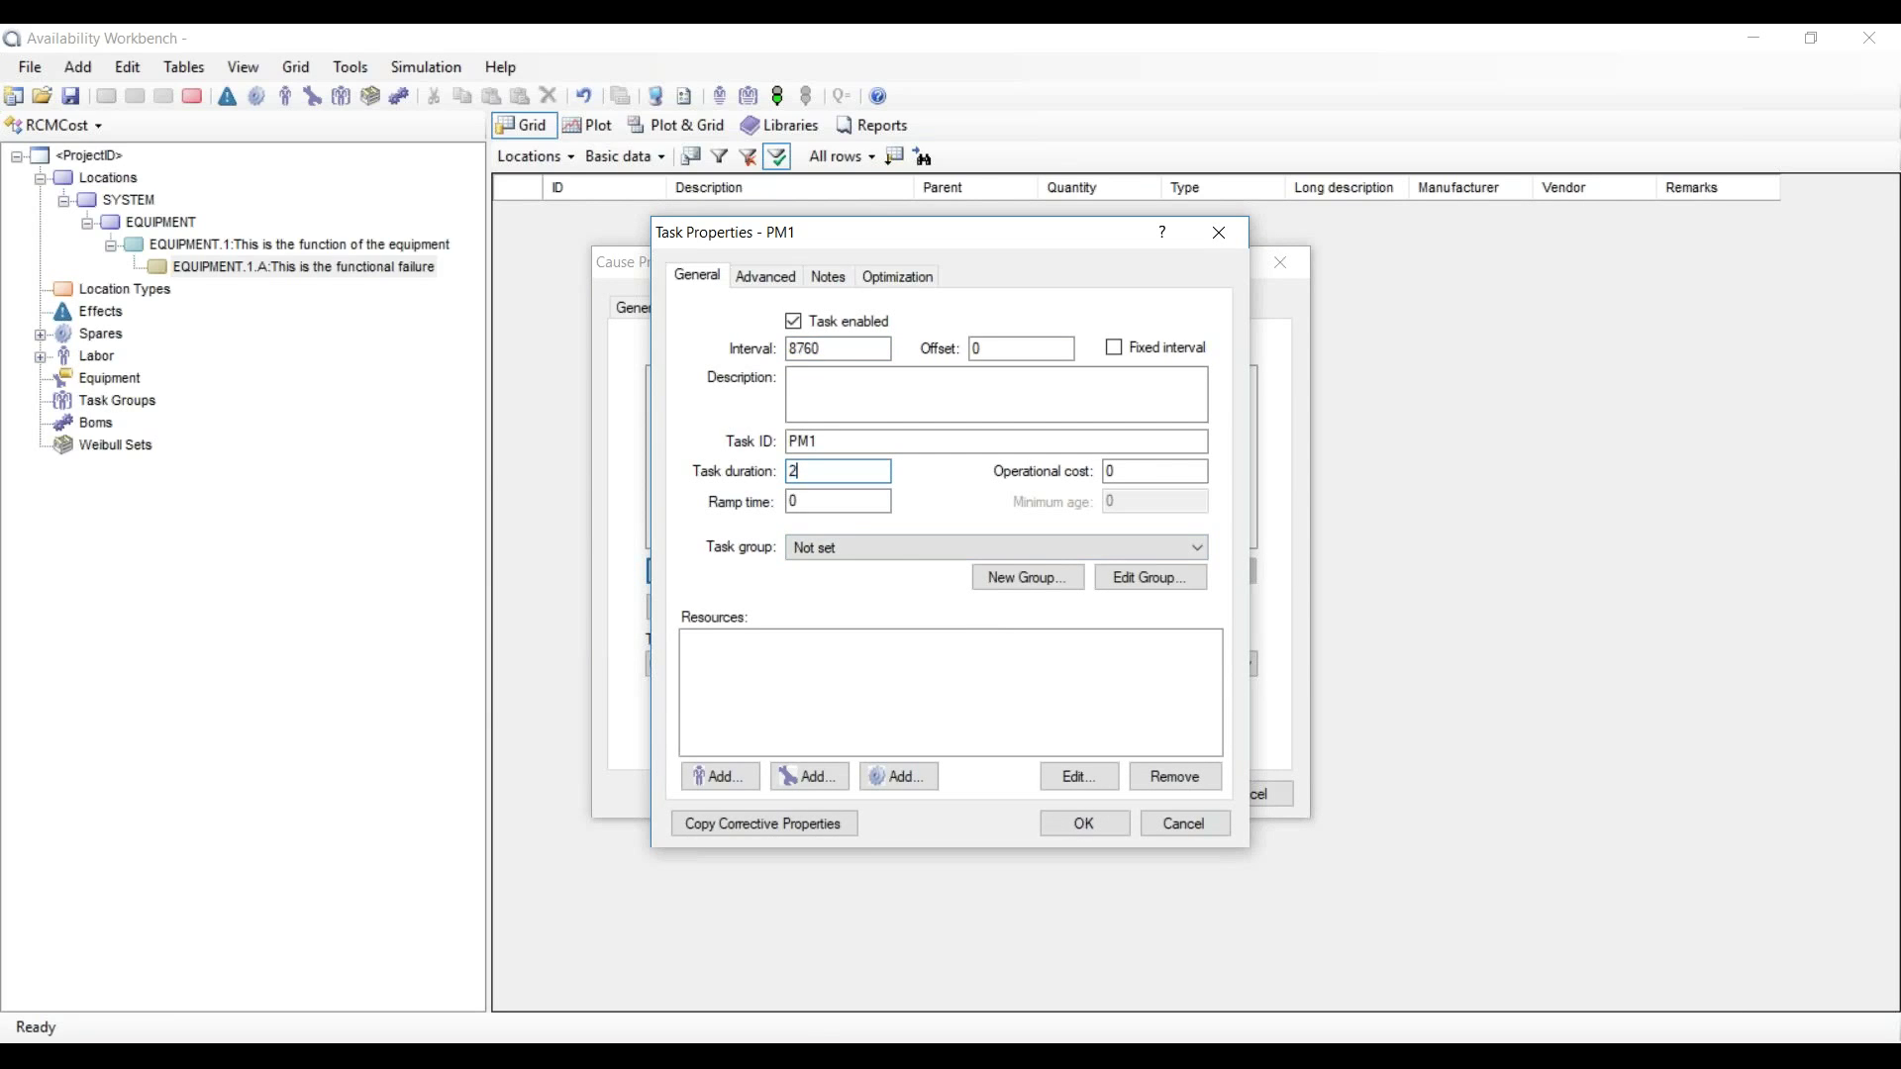
pyautogui.press('Tab')
pyautogui.write('500')
# Step: Assign one ENGINEER as a labor resource of the planned task
pyautogui.click(718, 776)
pyautogui.click(728, 421)
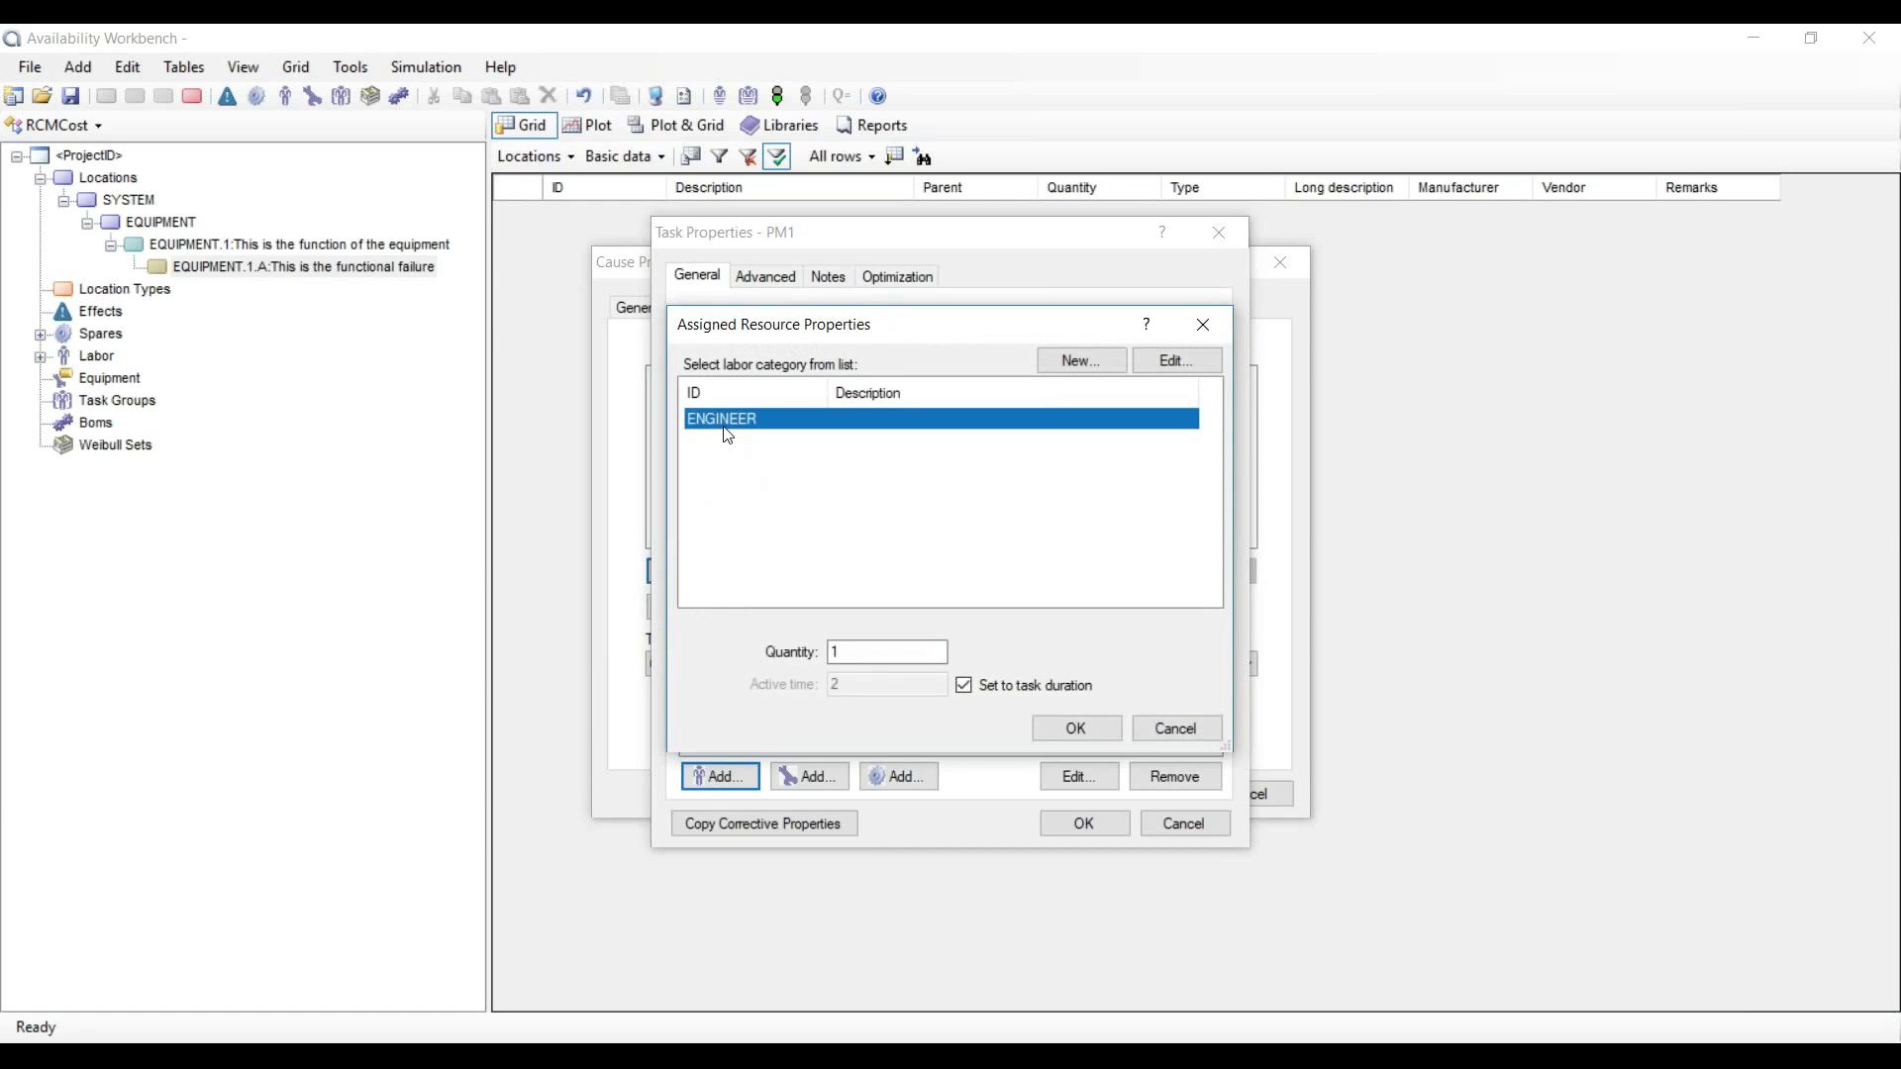
pyautogui.click(1049, 727)
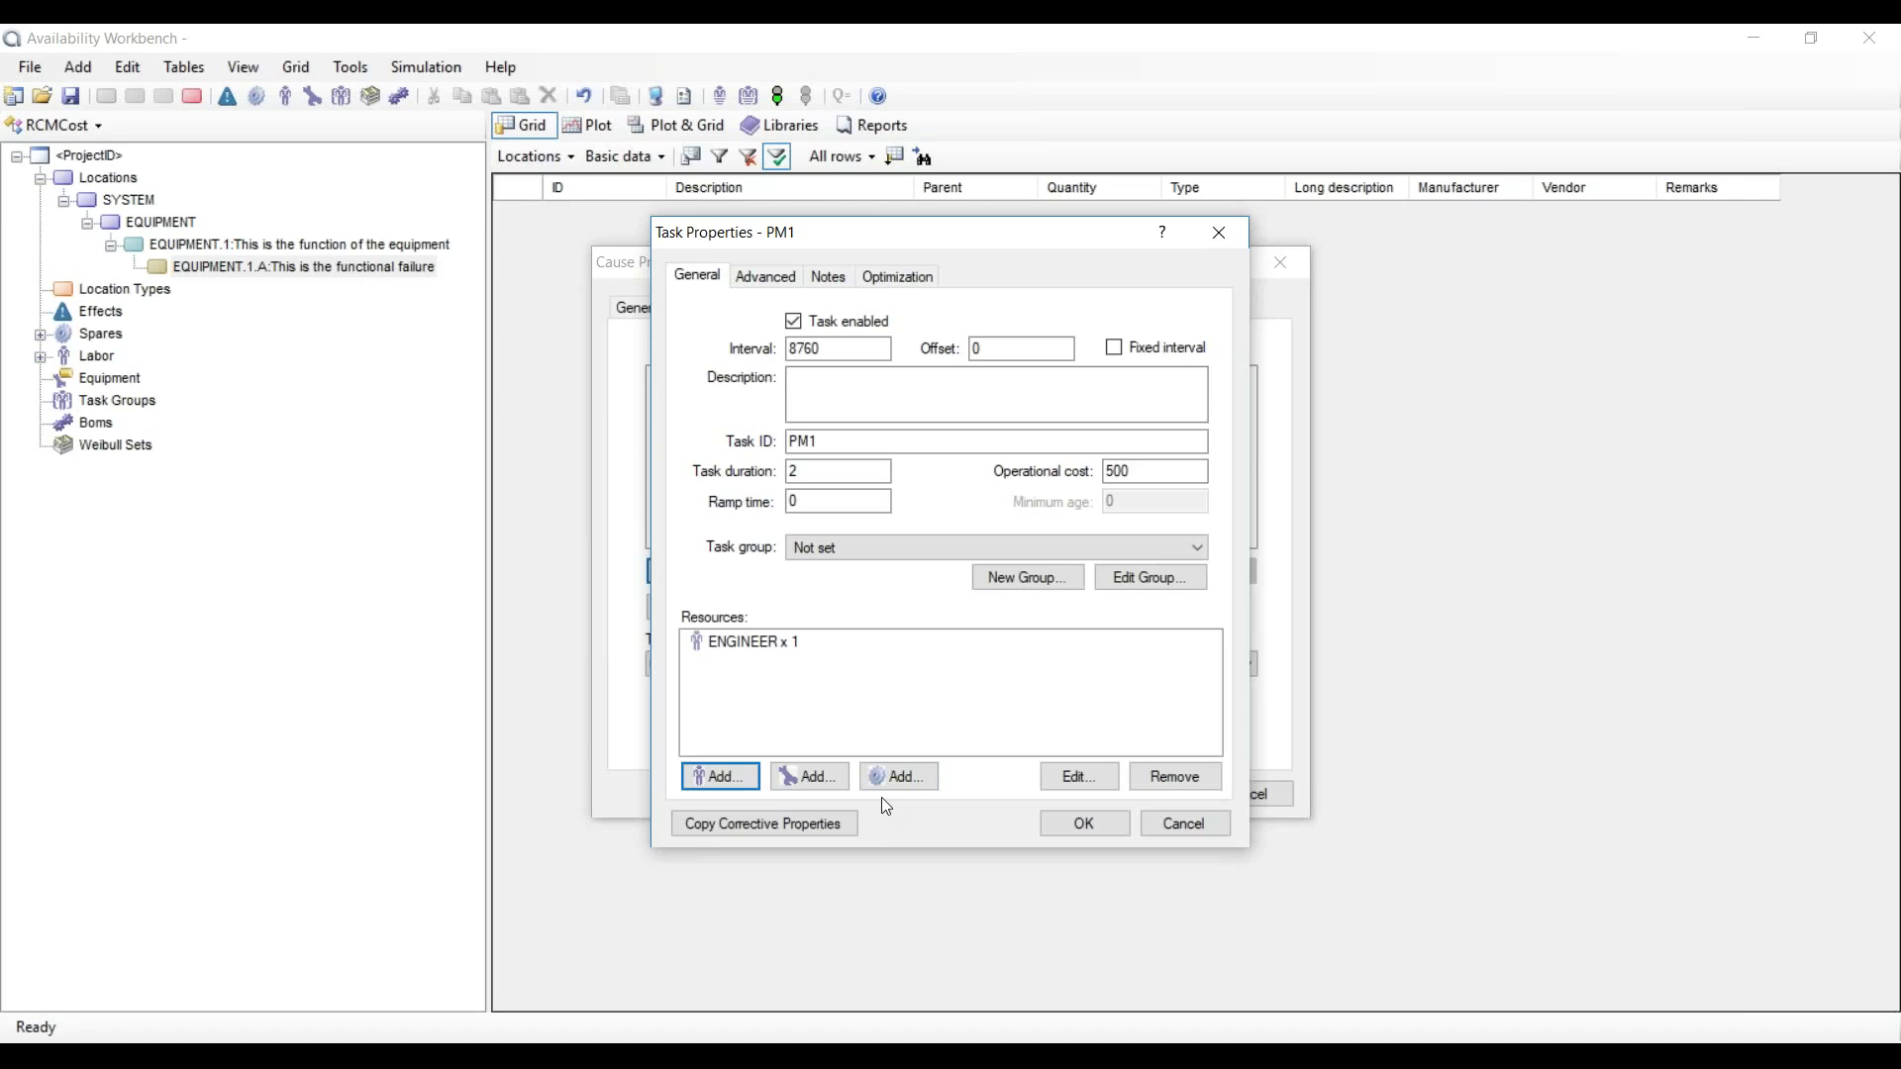
# Step: Review the planned task's condition after maintenance options and set the condition to Intermediate
pyautogui.click(750, 287)
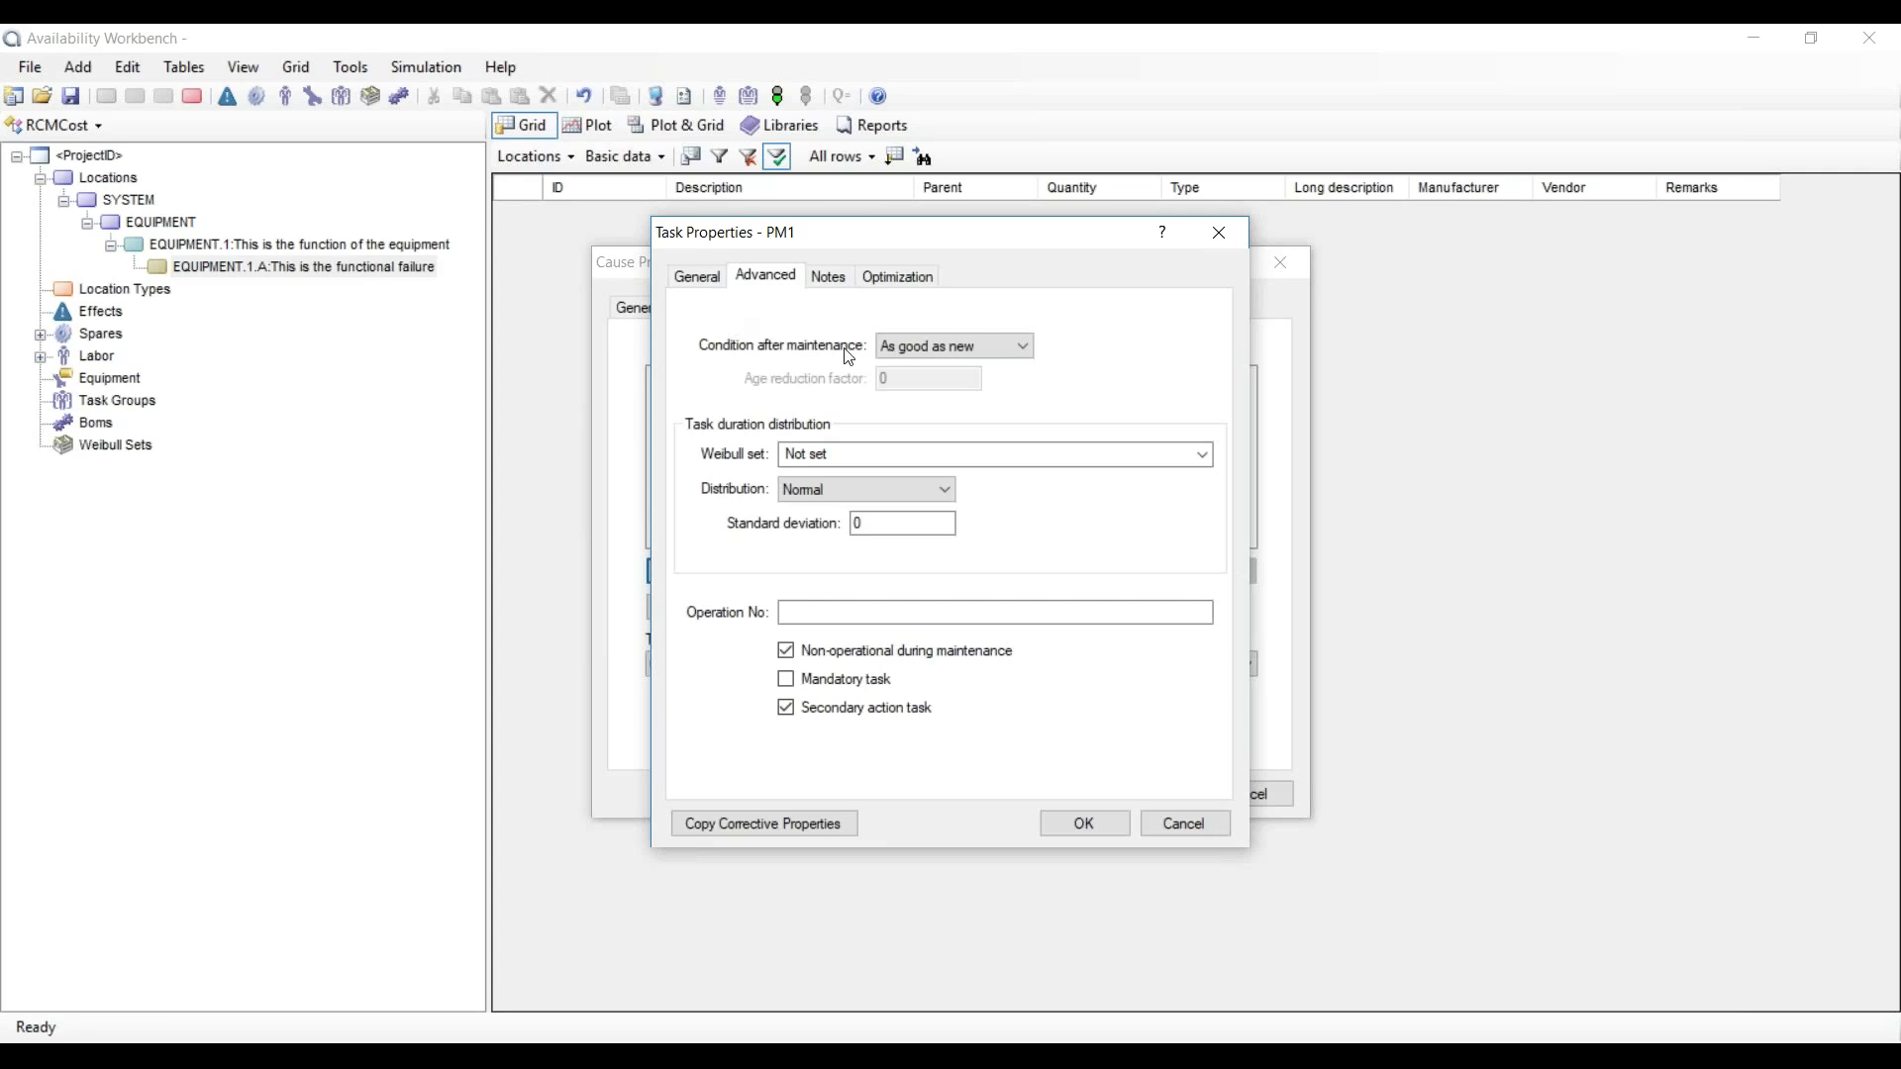
pyautogui.click(1025, 351)
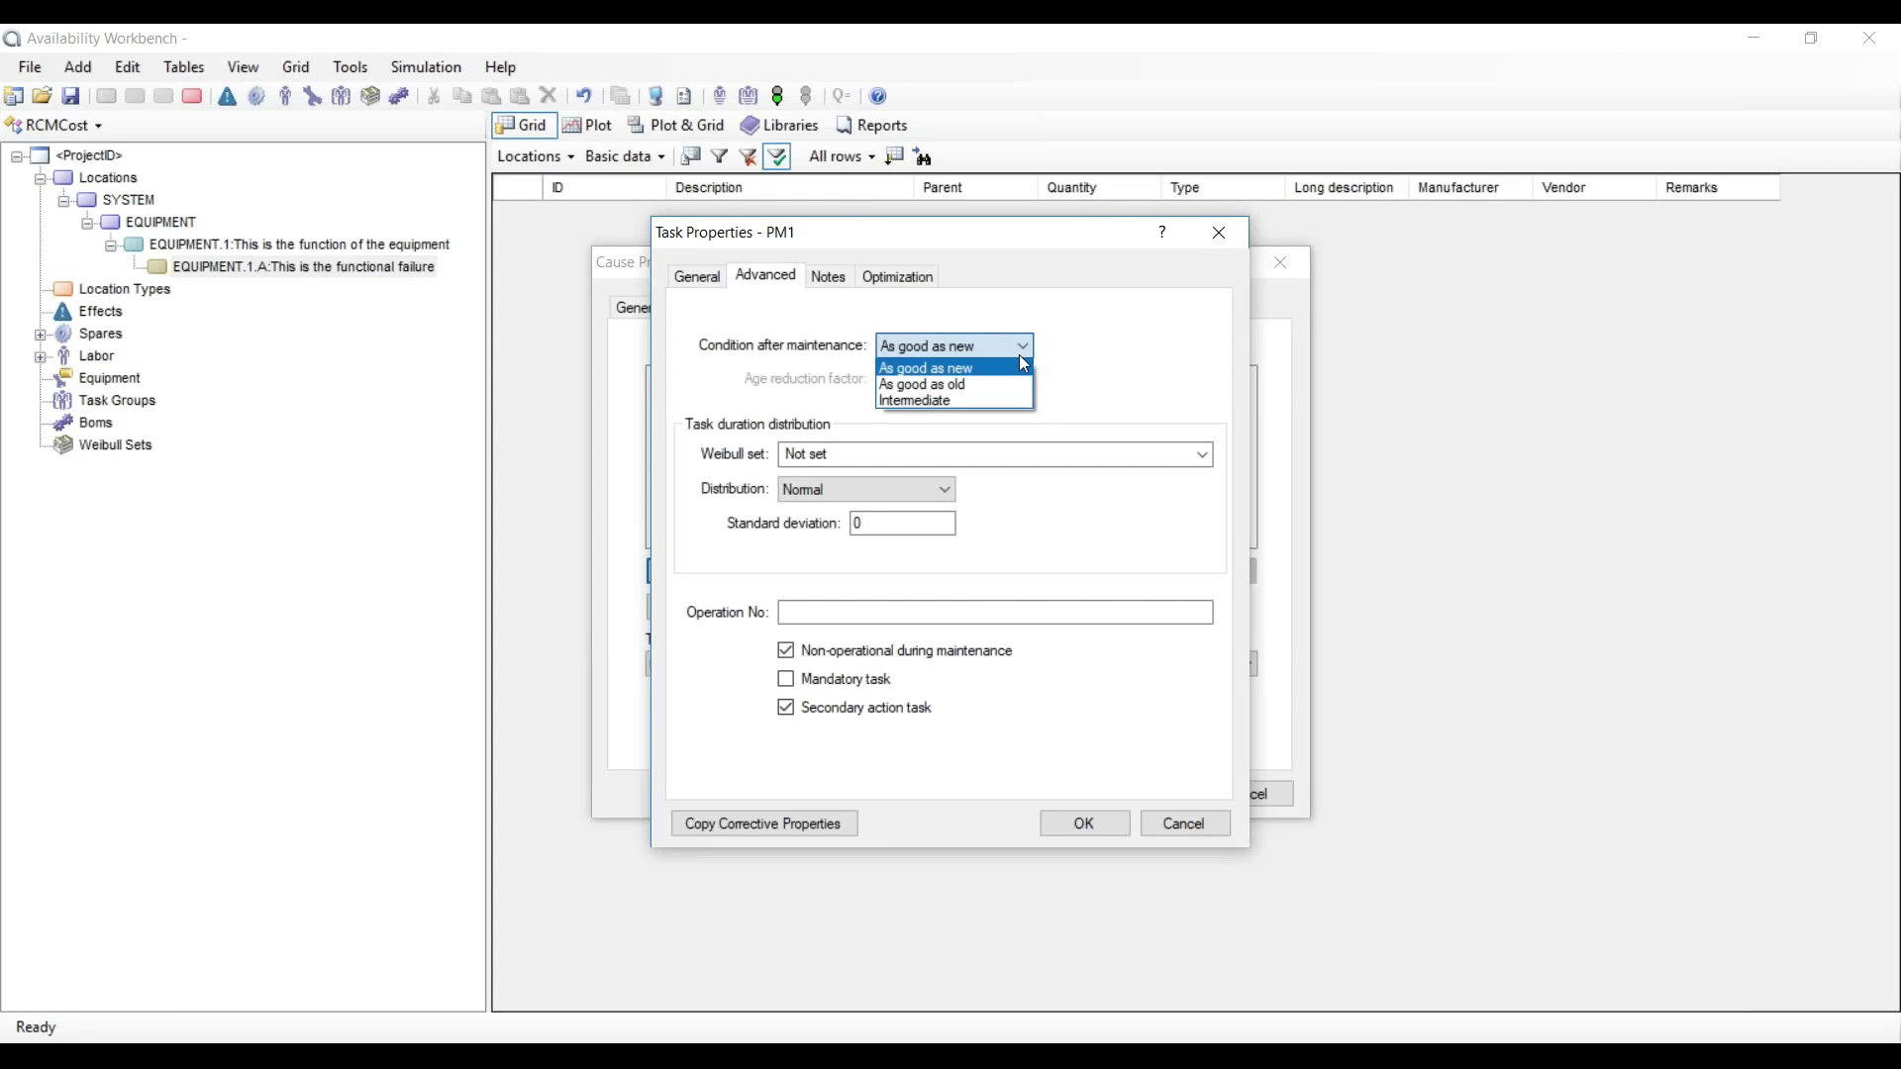
pyautogui.click(952, 369)
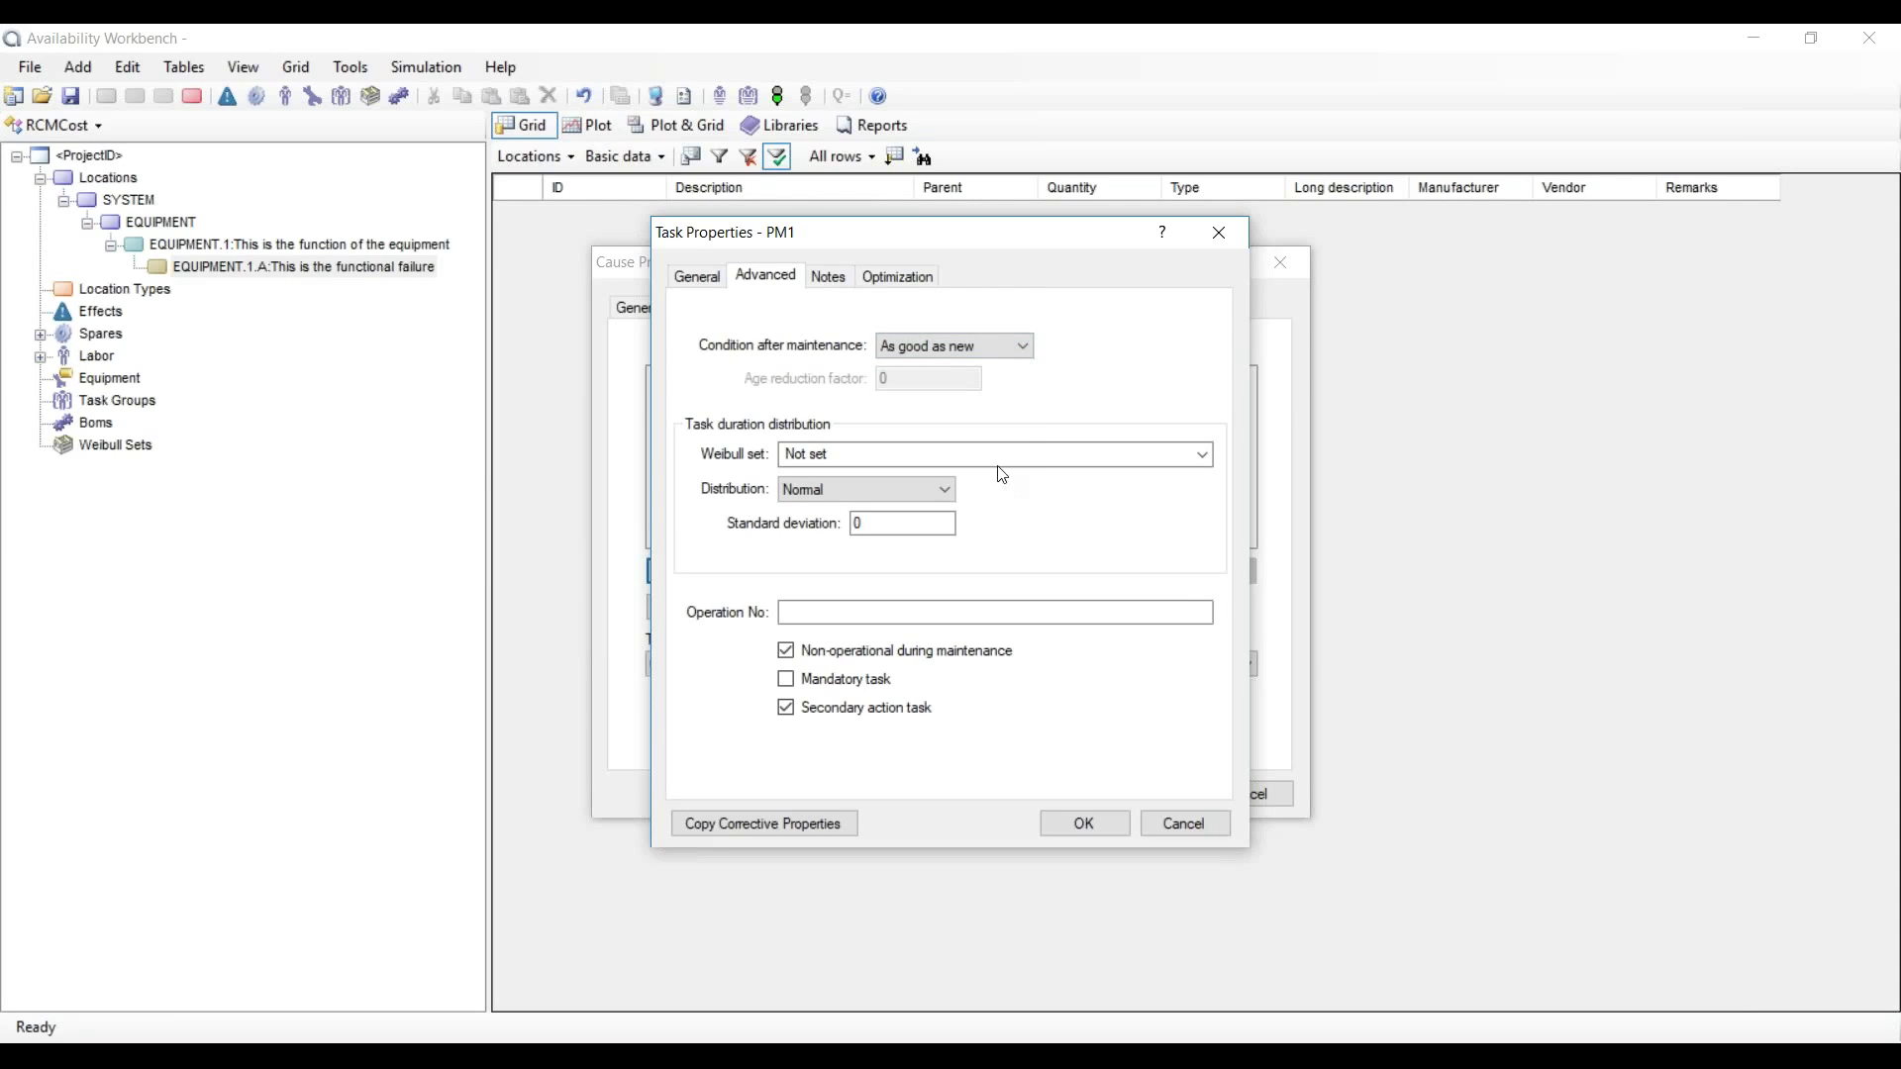
pyautogui.click(1012, 351)
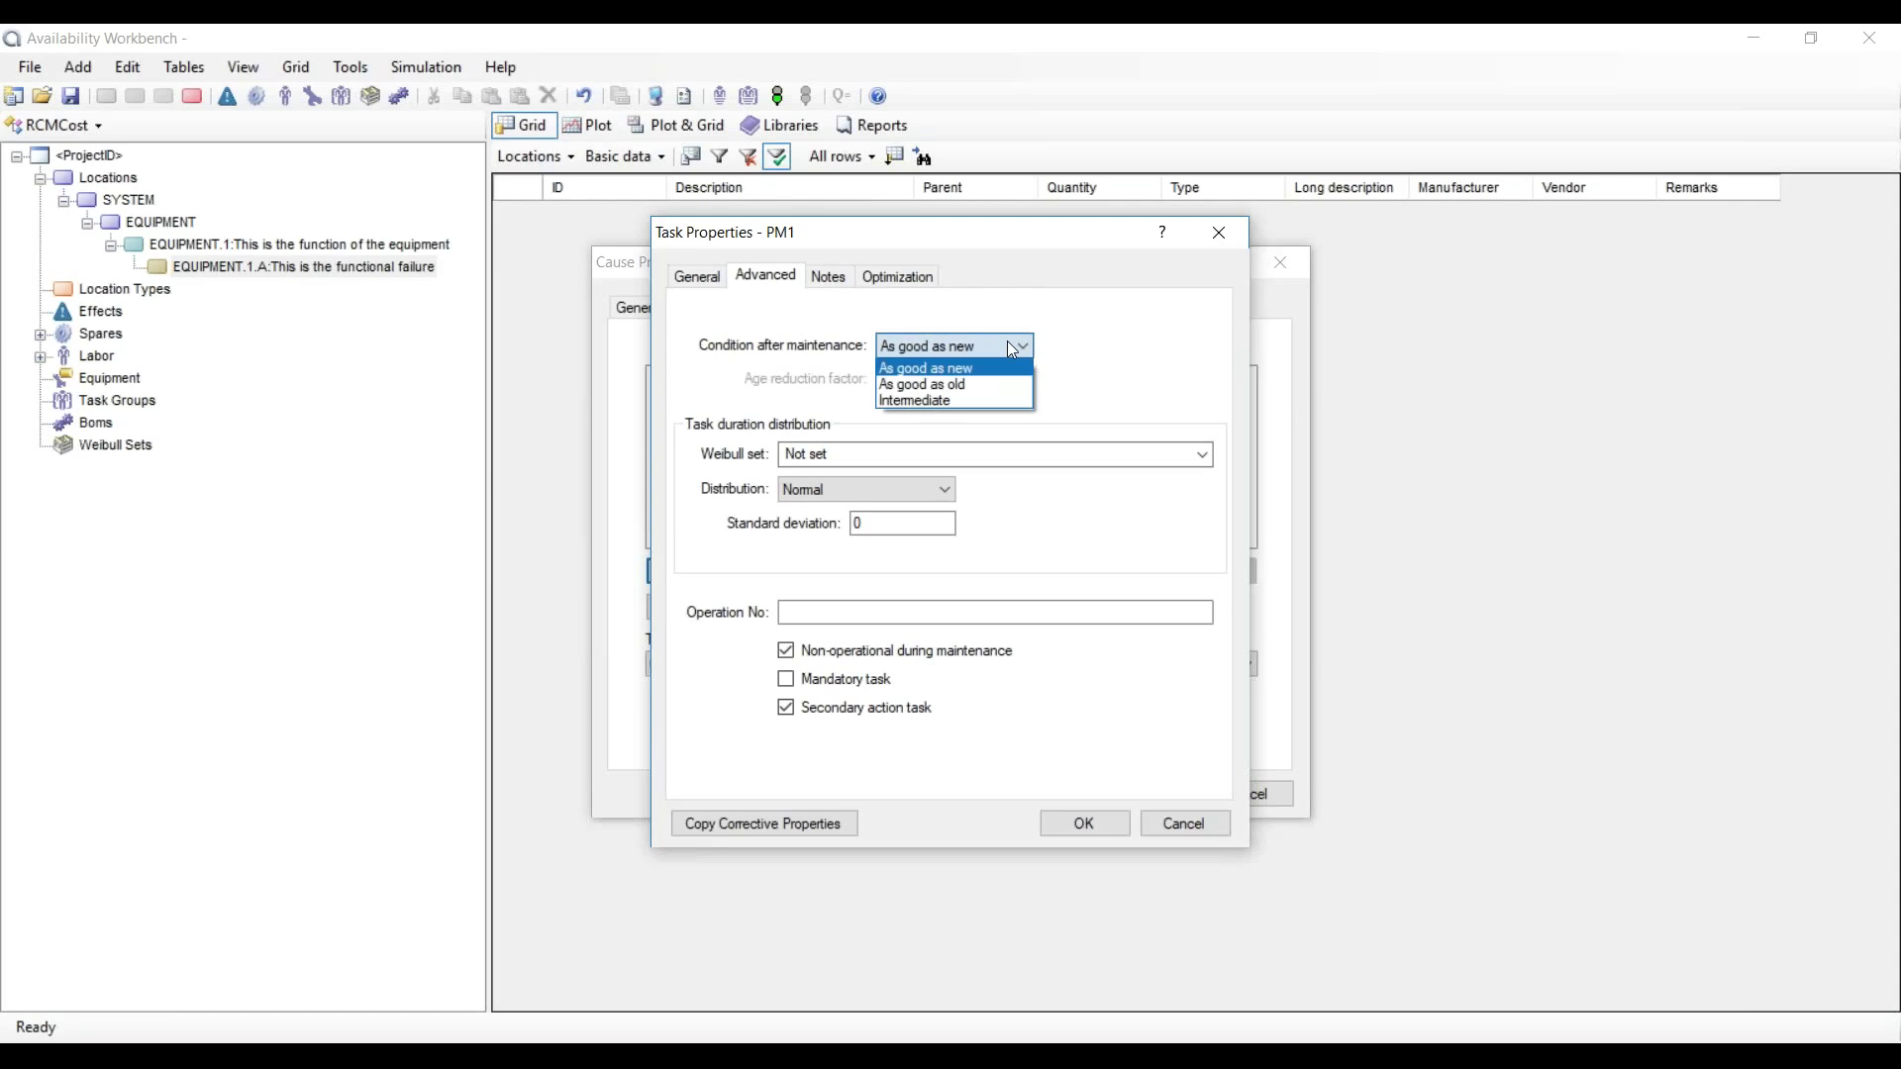
pyautogui.click(965, 401)
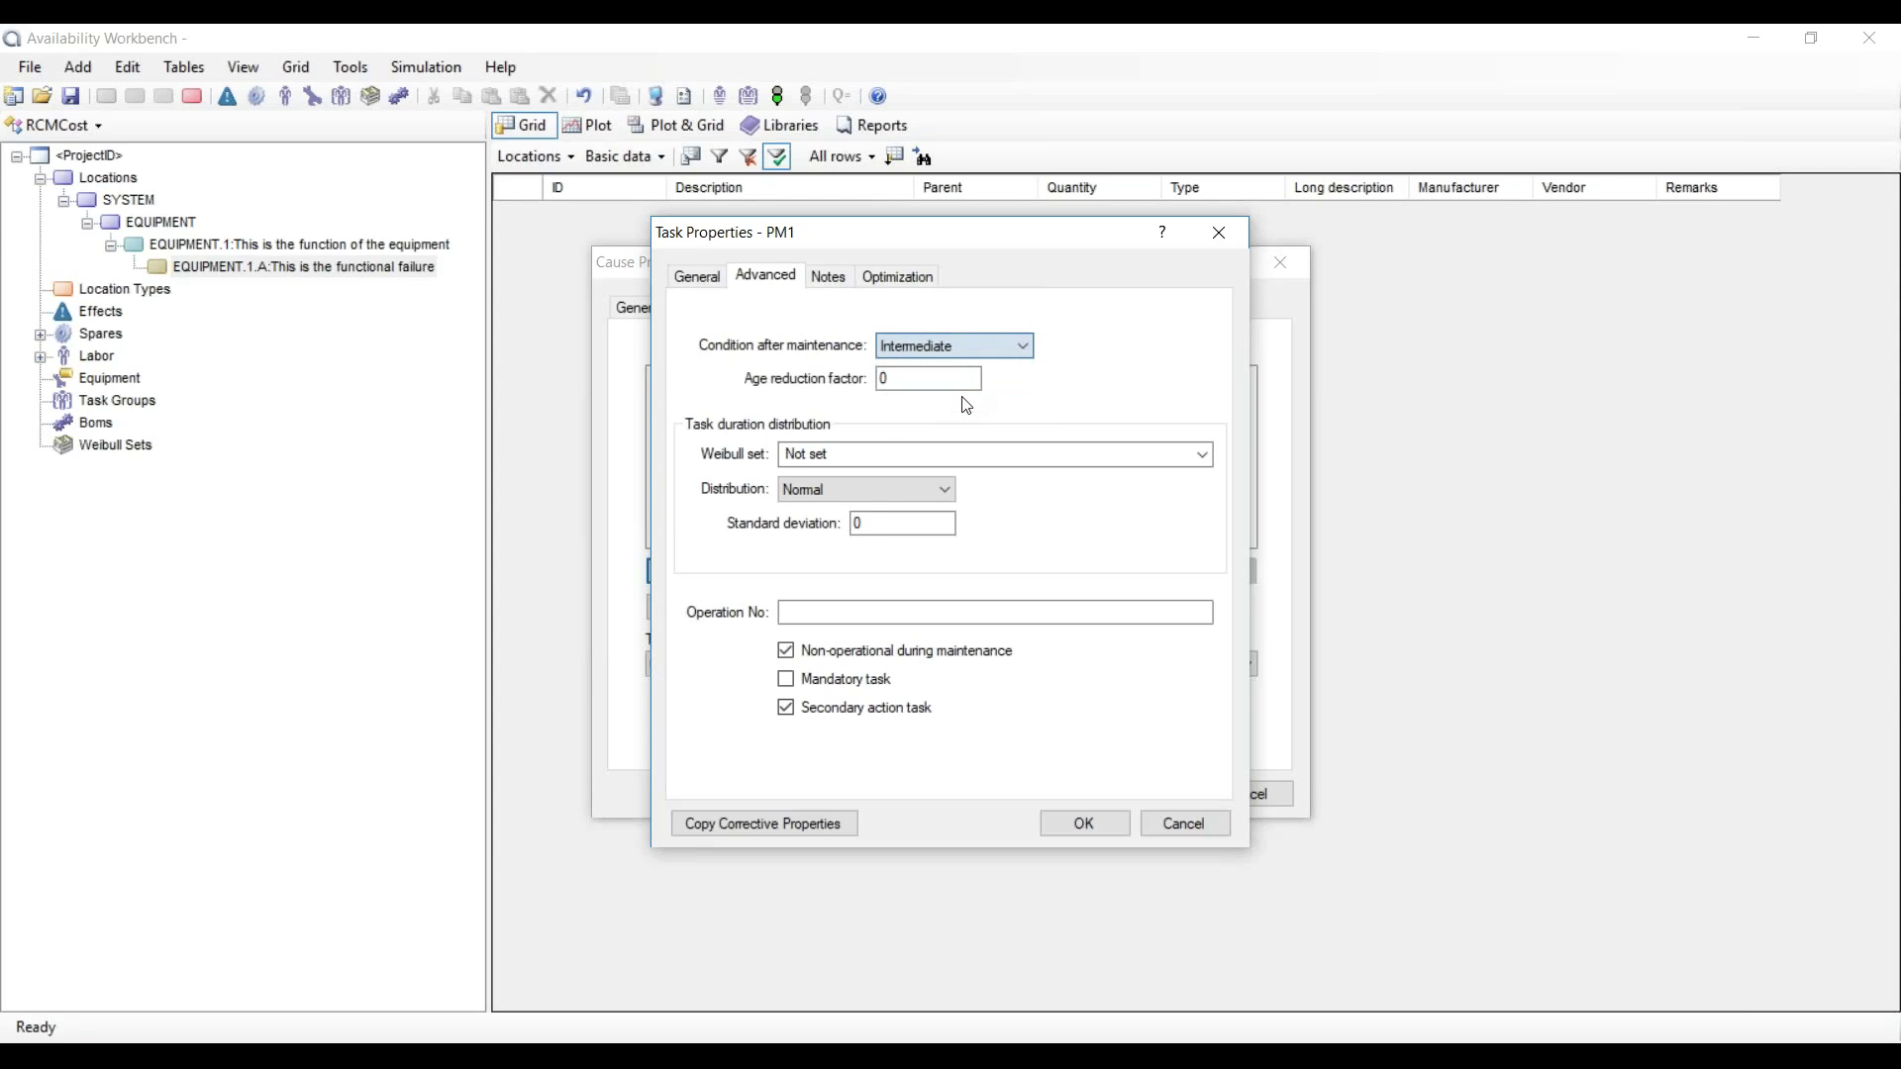
# Step: Set the planned task's age reduction factor to 0.9 and accept the task's properties
pyautogui.click(912, 376)
pyautogui.write('.9')
pyautogui.click(1085, 824)
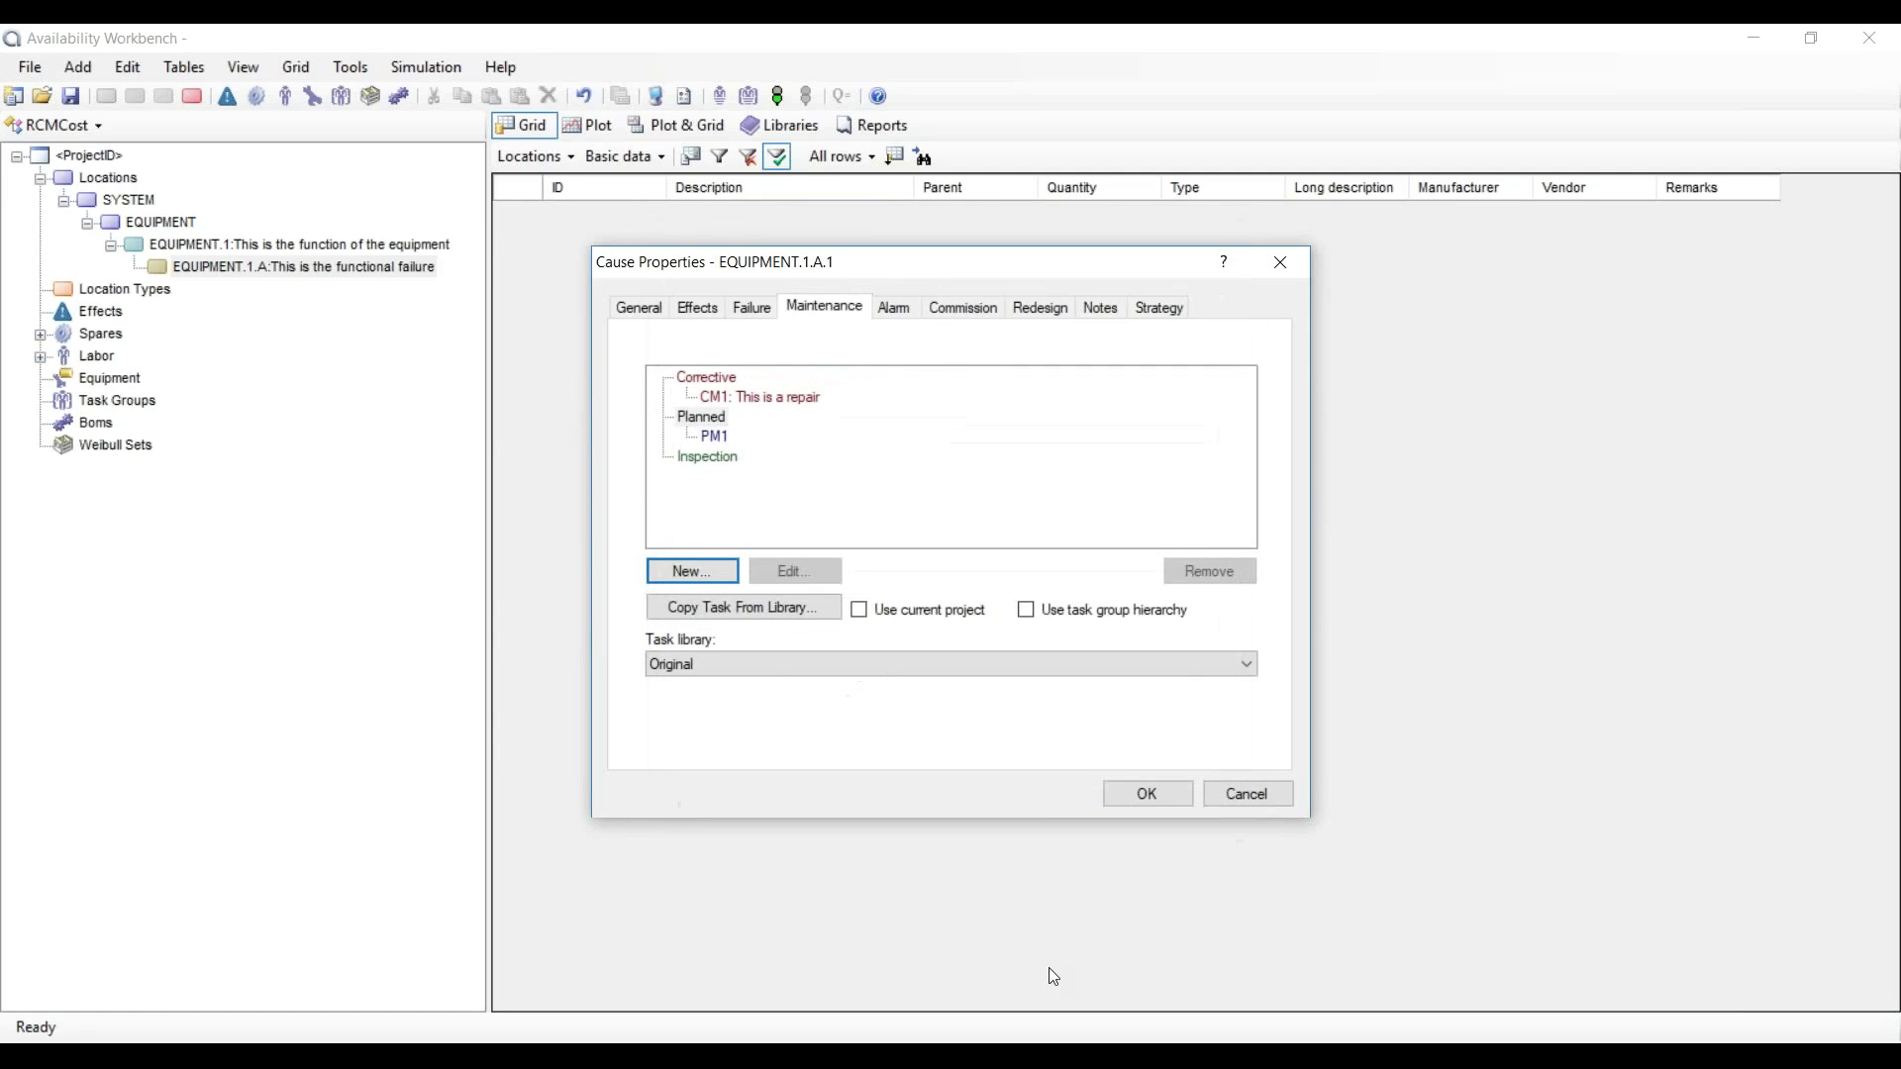
# Step: Check the cause's dormant failure option and add an inspection task to the cause
pyautogui.click(720, 459)
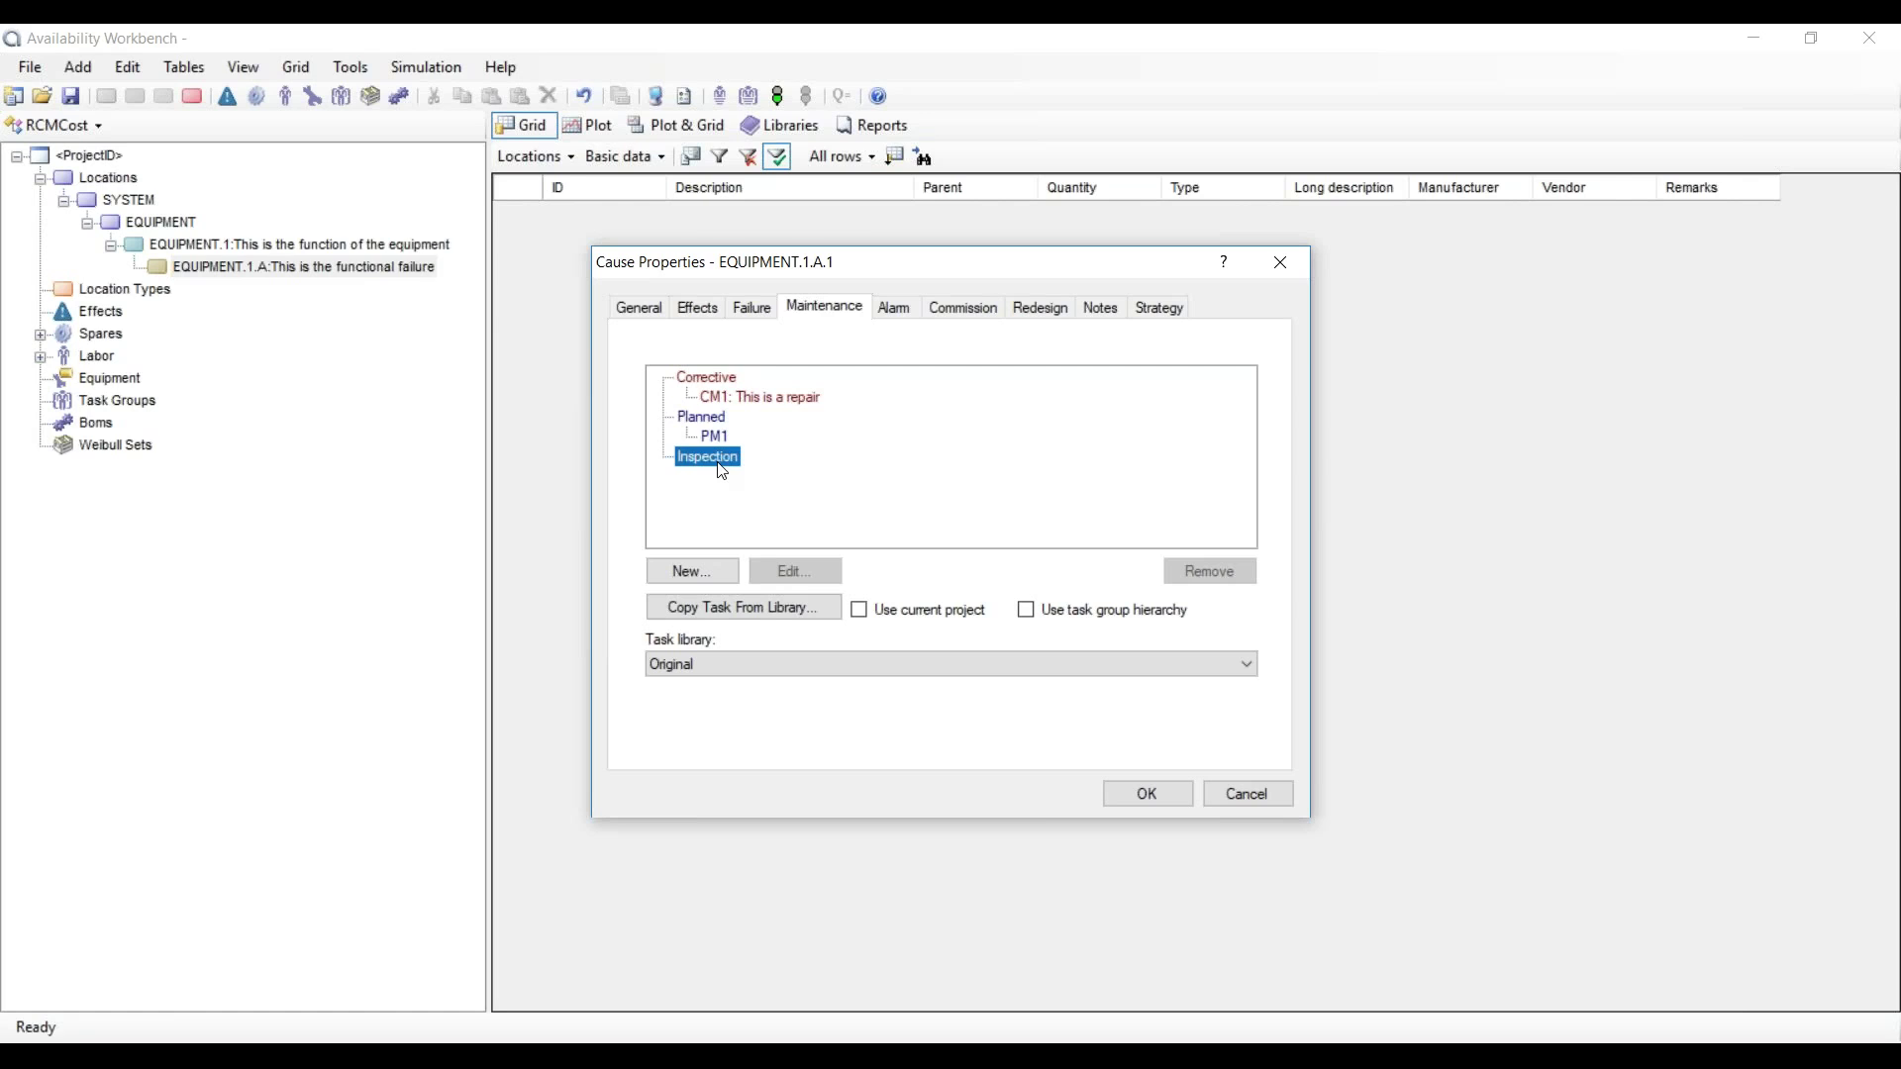
pyautogui.click(762, 308)
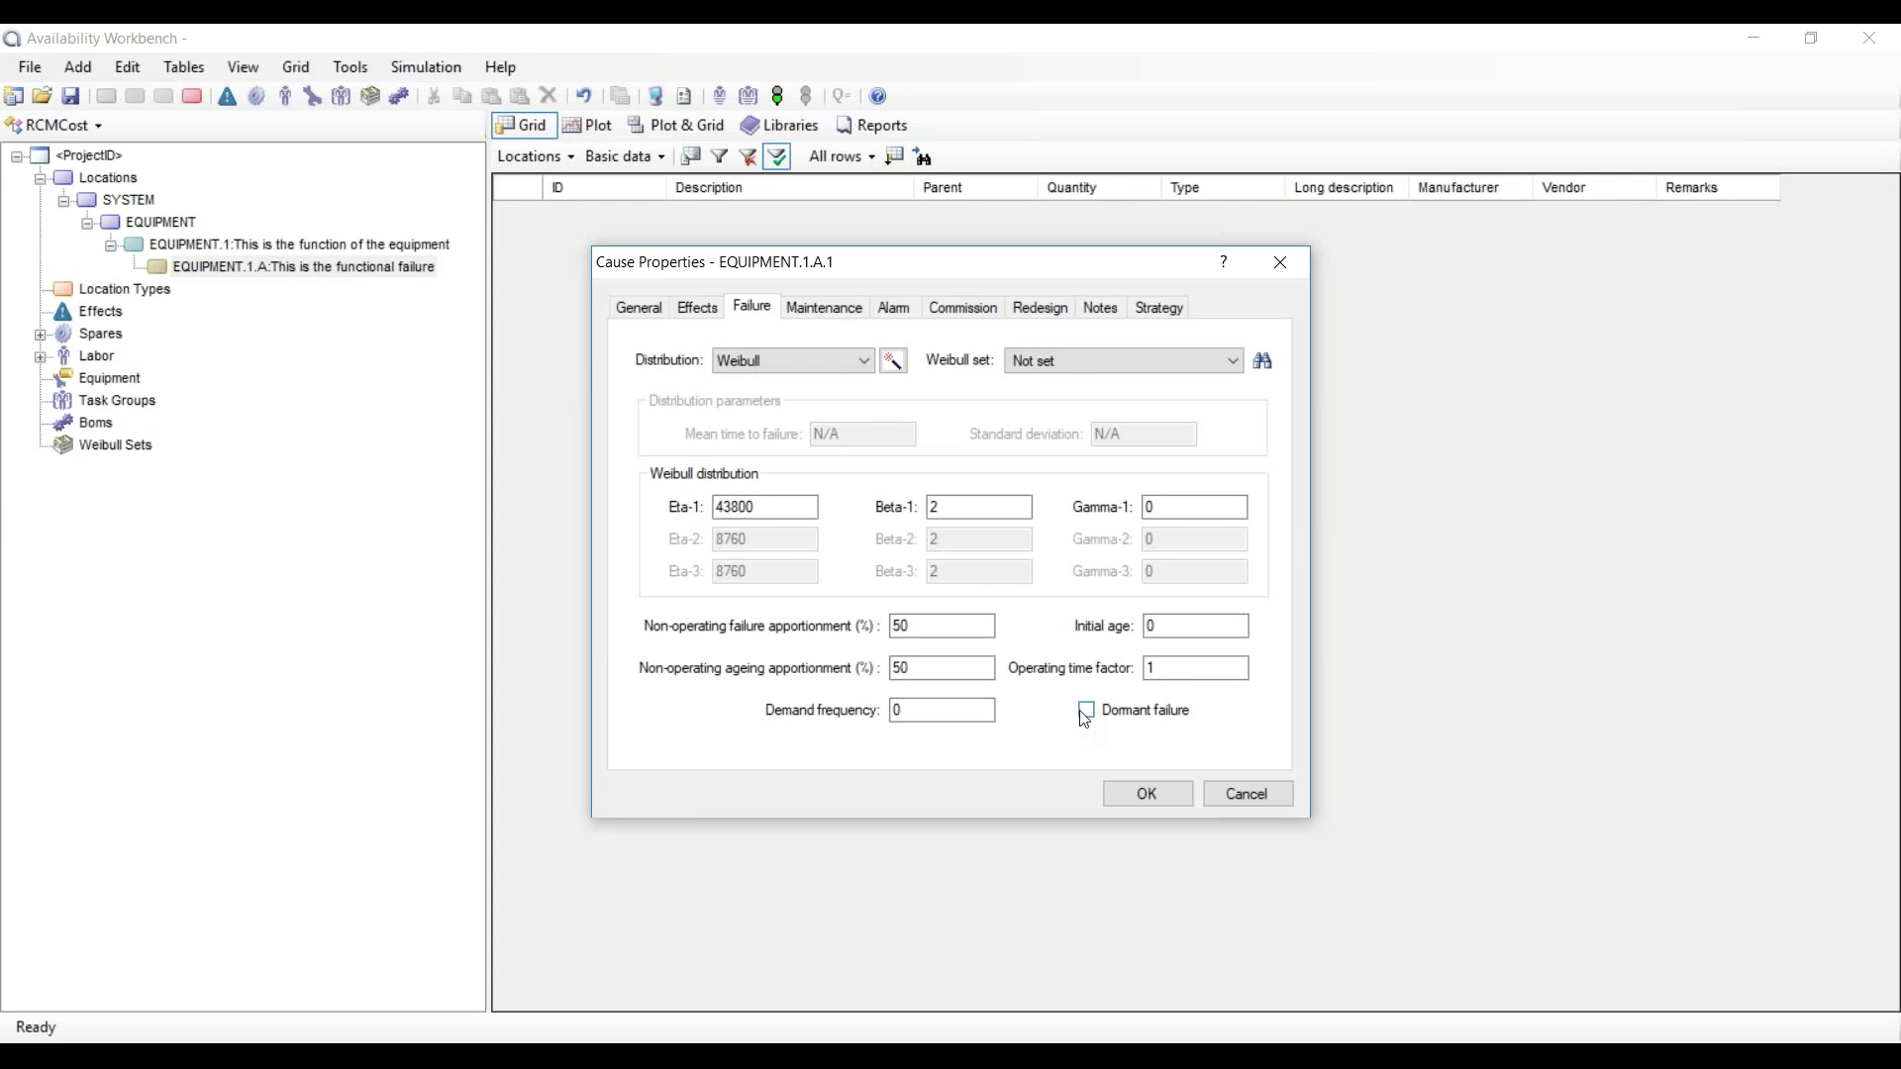
pyautogui.click(823, 308)
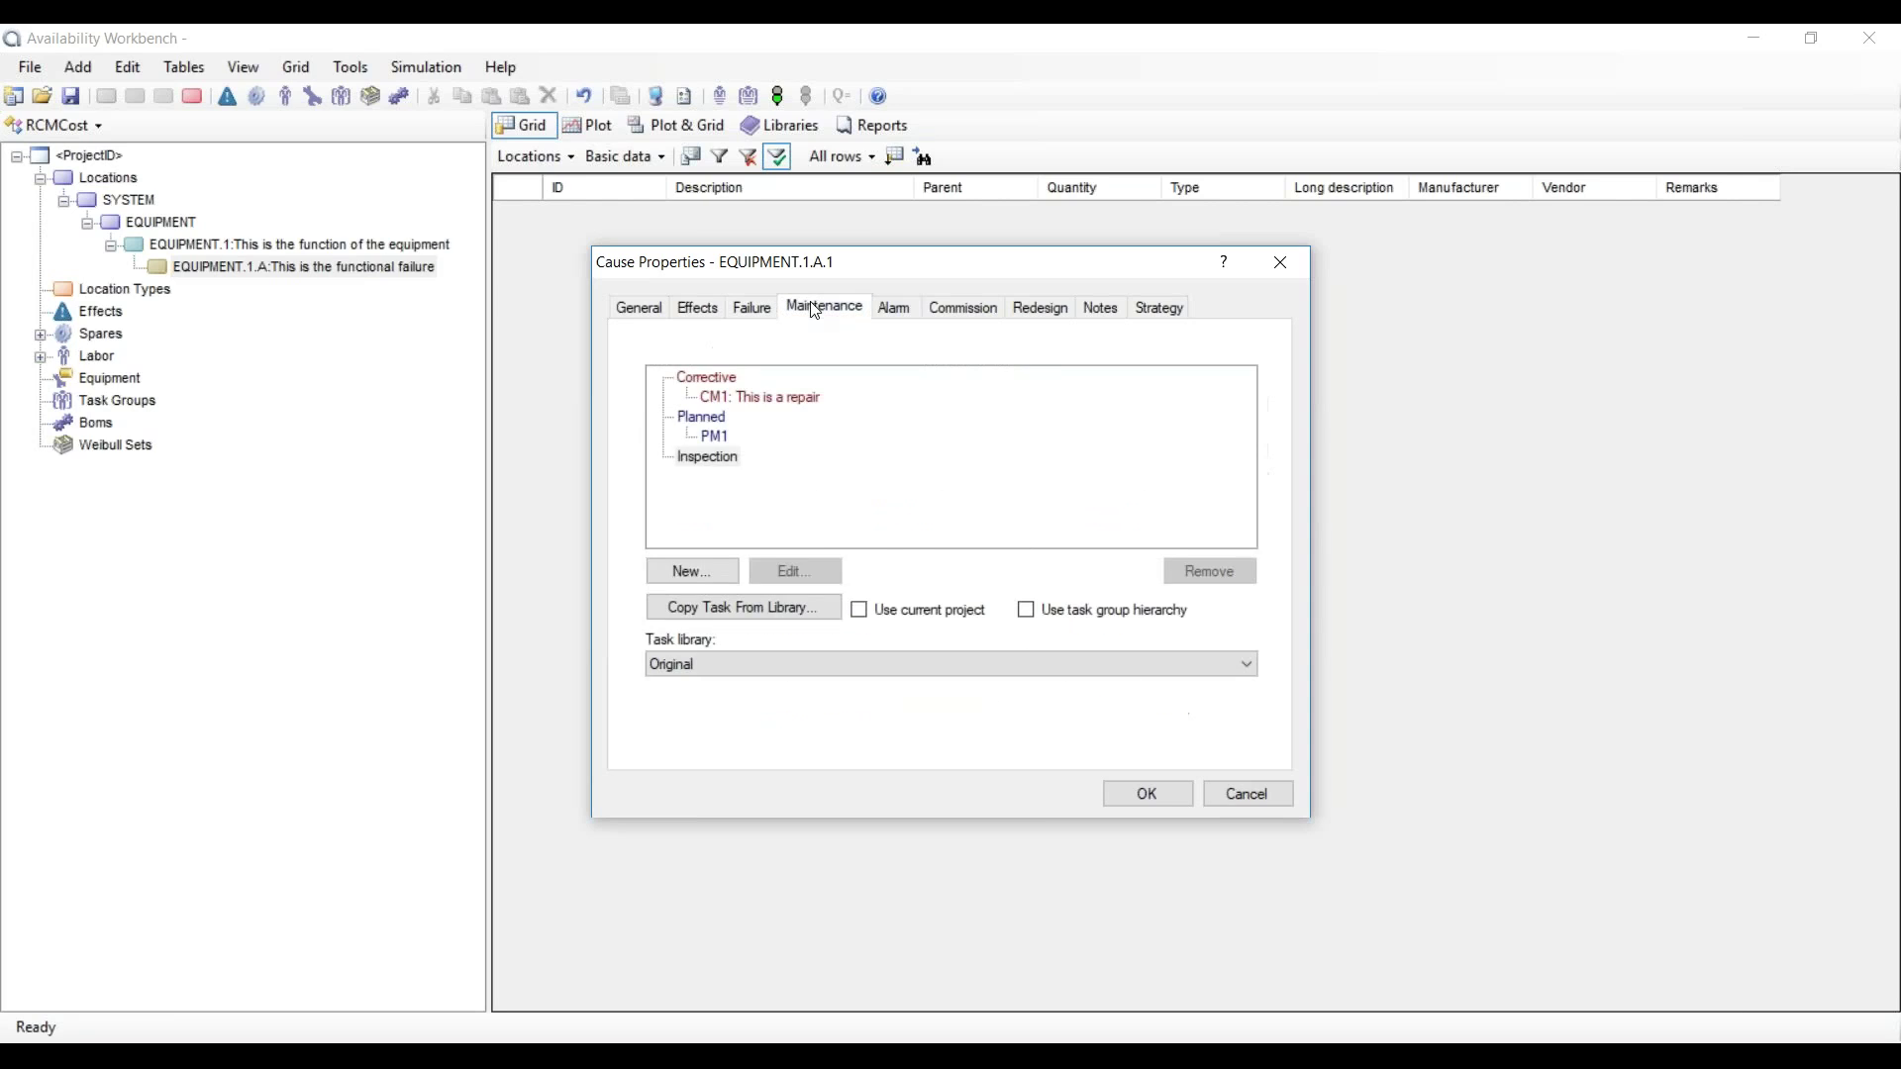
pyautogui.click(709, 458)
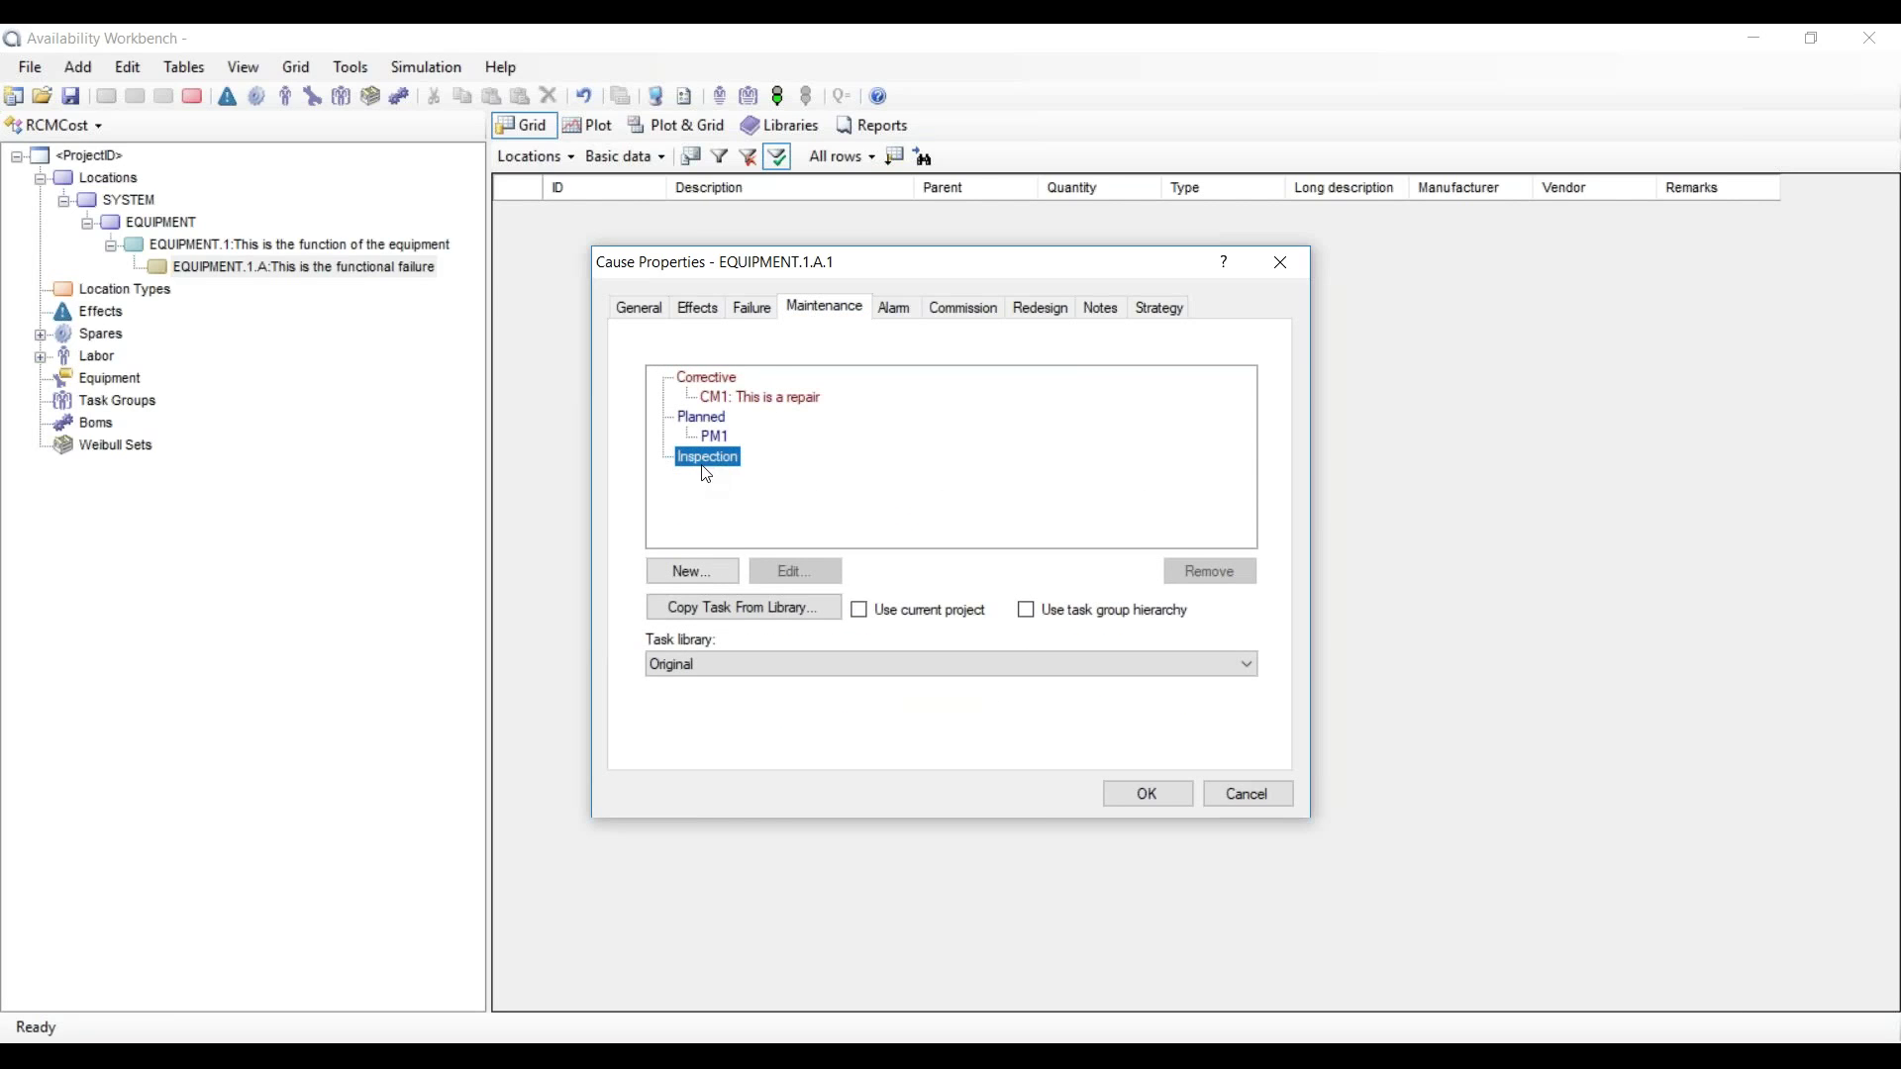
pyautogui.click(728, 581)
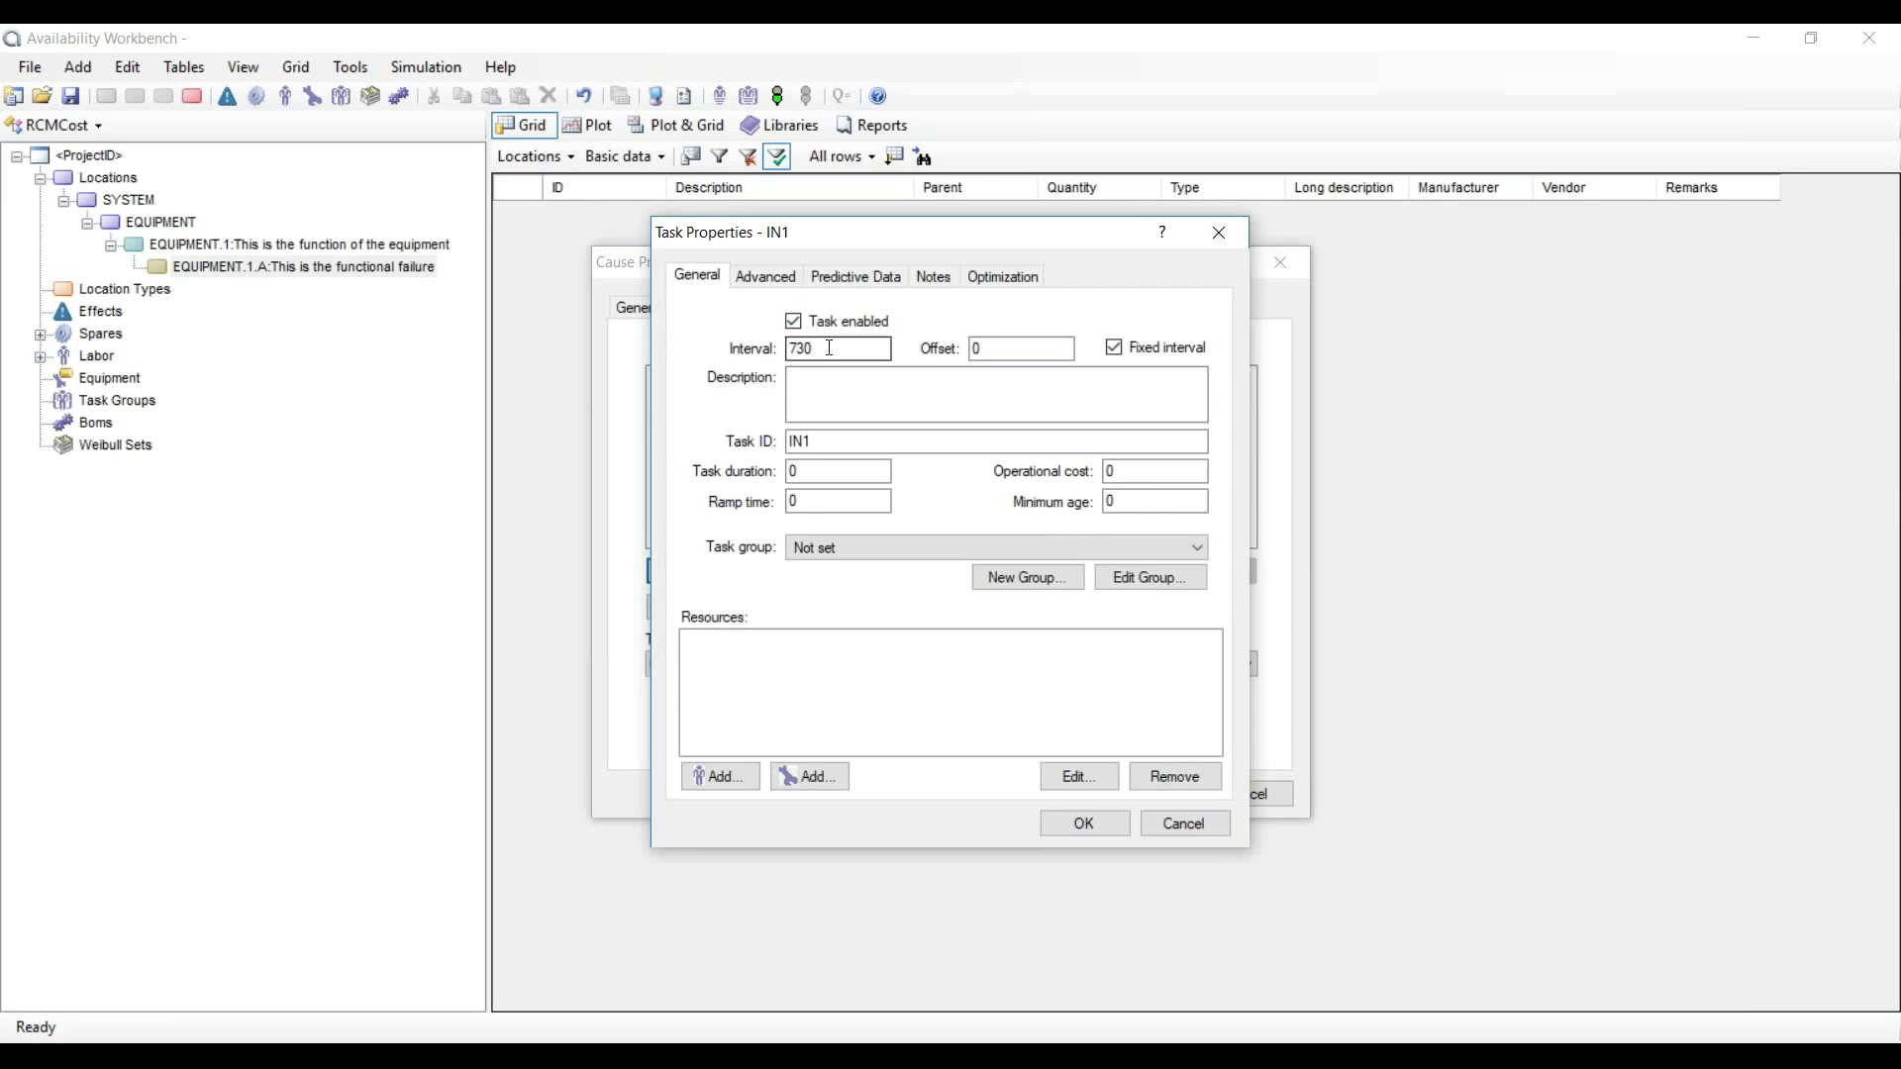
pyautogui.moveTo(826, 348); pyautogui.dragTo(784, 351)
pyautogui.moveTo(786, 233); pyautogui.dragTo(984, 218)
pyautogui.moveTo(1136, 215); pyautogui.dragTo(894, 253)
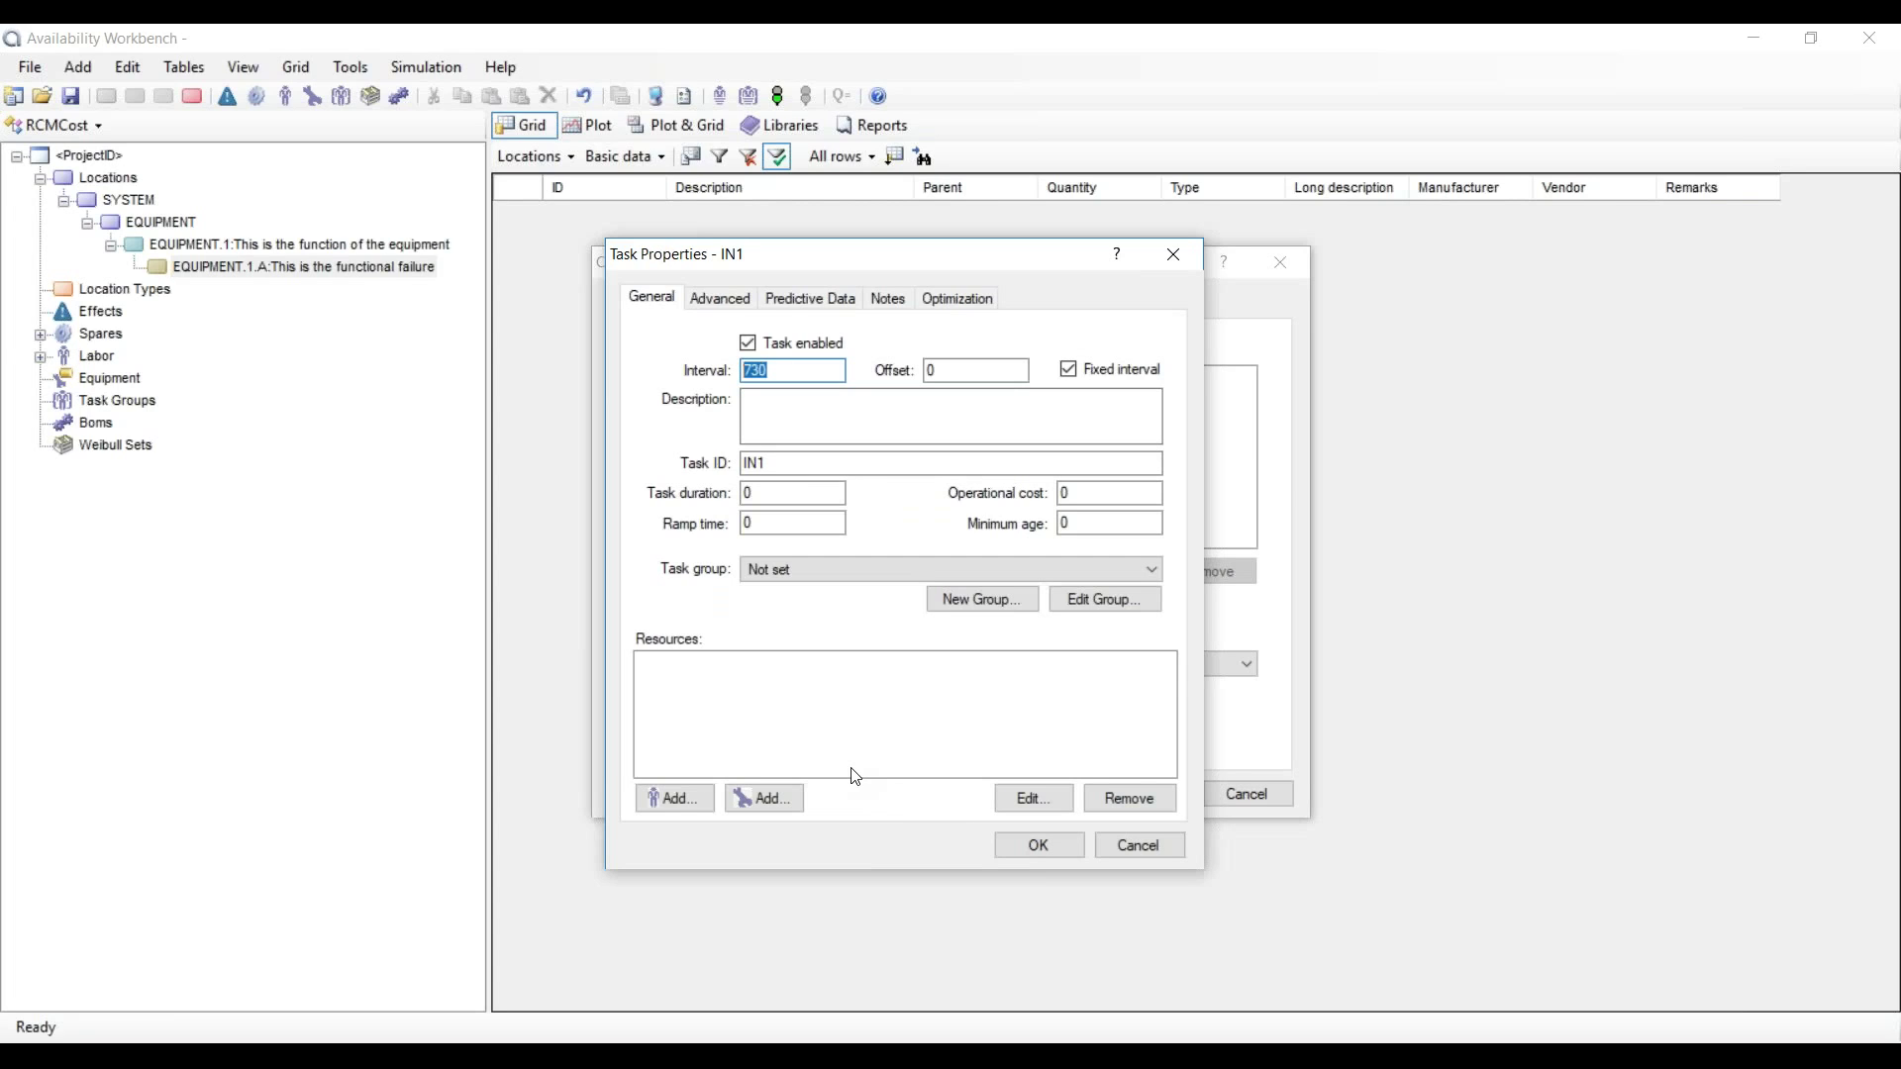
# Step: Set the inspection task's P-F interval to 730 and detection probability to 0.99, keeping the Step P-F curve
pyautogui.click(824, 299)
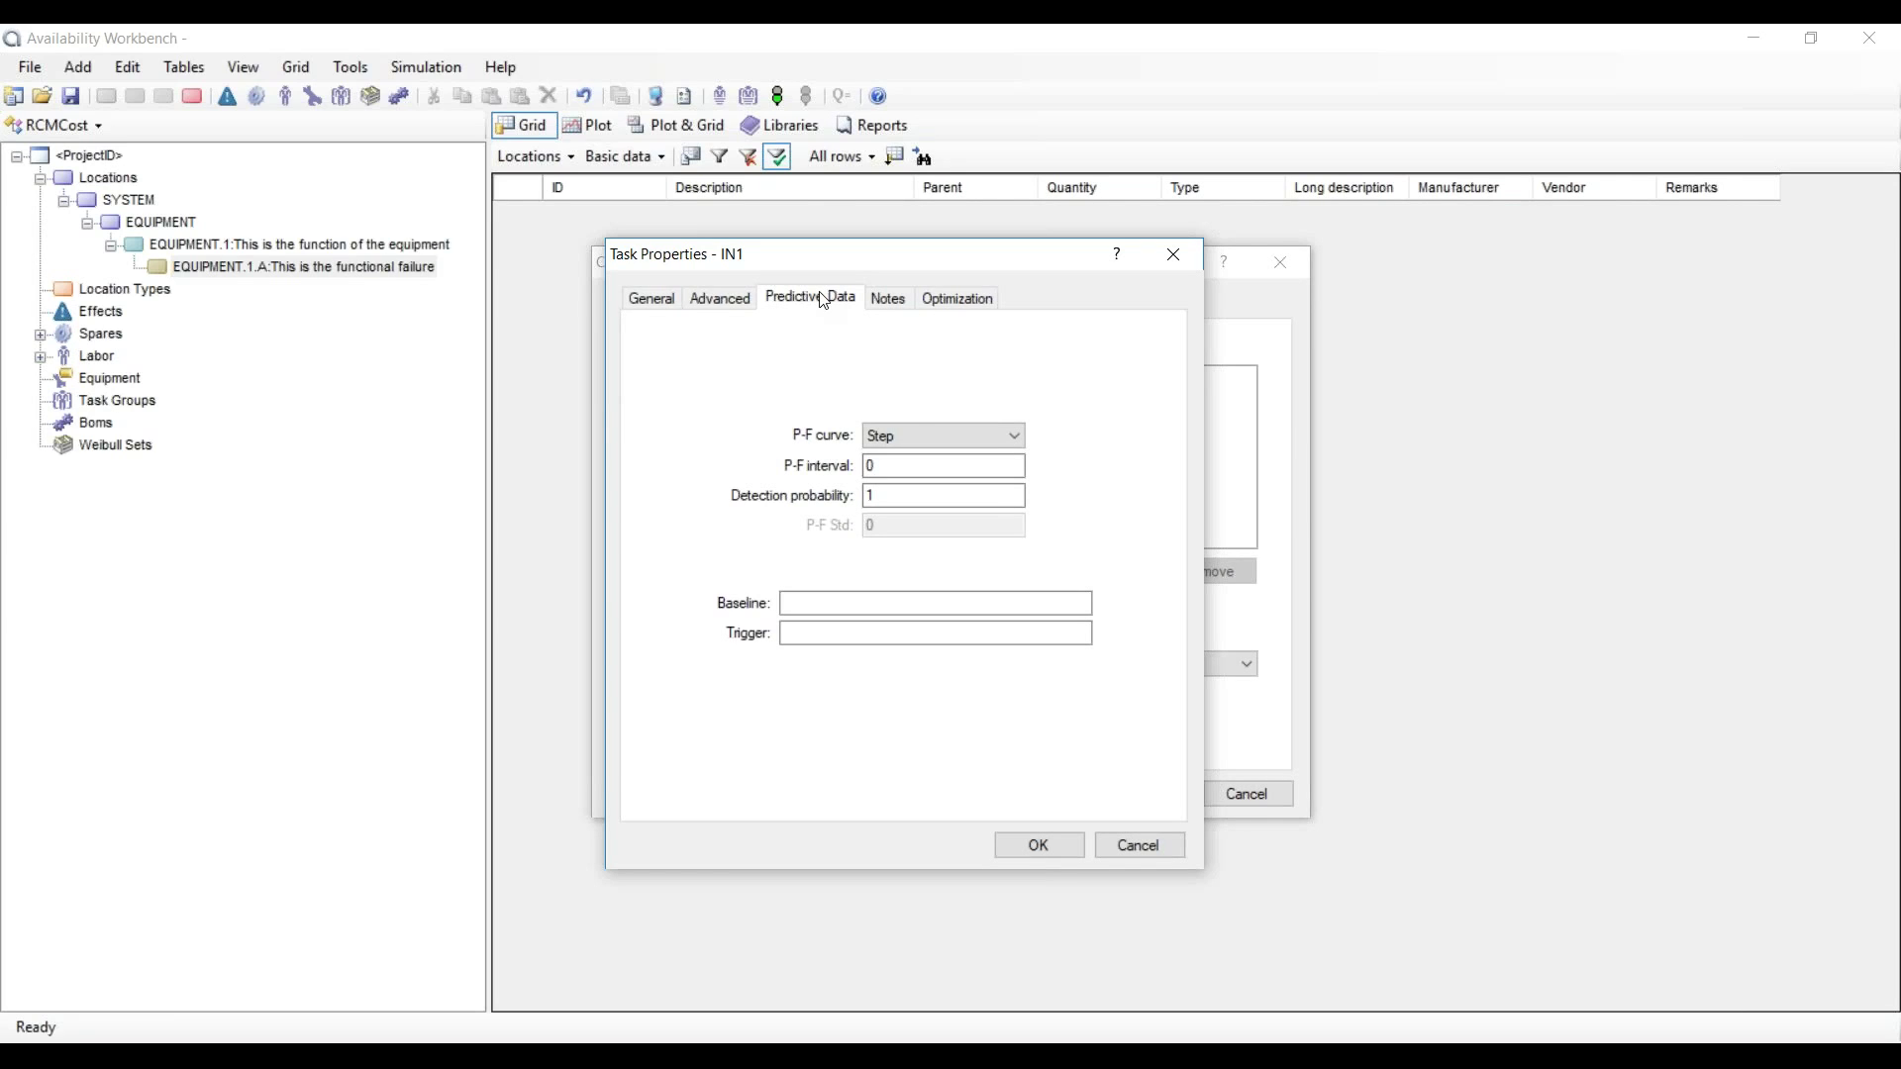
pyautogui.doubleClick(877, 467)
pyautogui.write('730')
pyautogui.moveTo(877, 496); pyautogui.dragTo(856, 494)
pyautogui.write('0.99')
pyautogui.click(1019, 439)
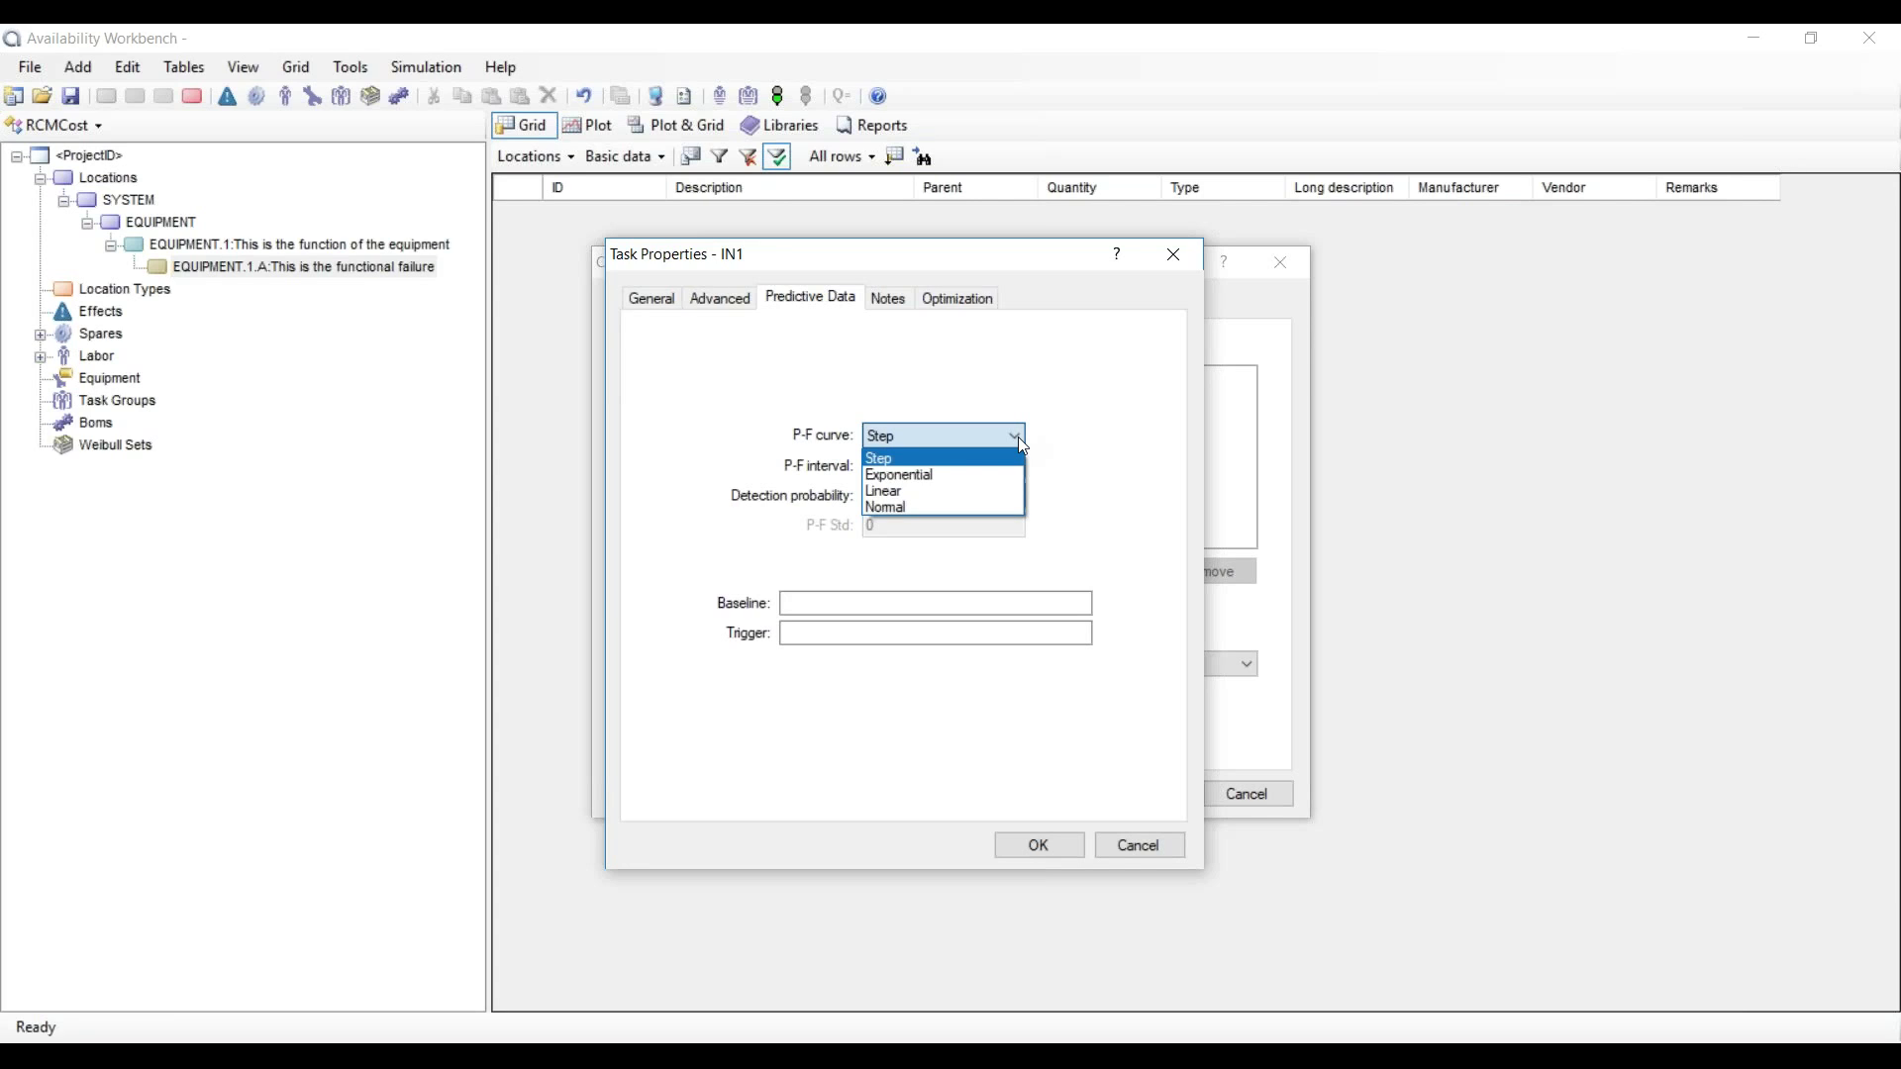
pyautogui.click(1018, 437)
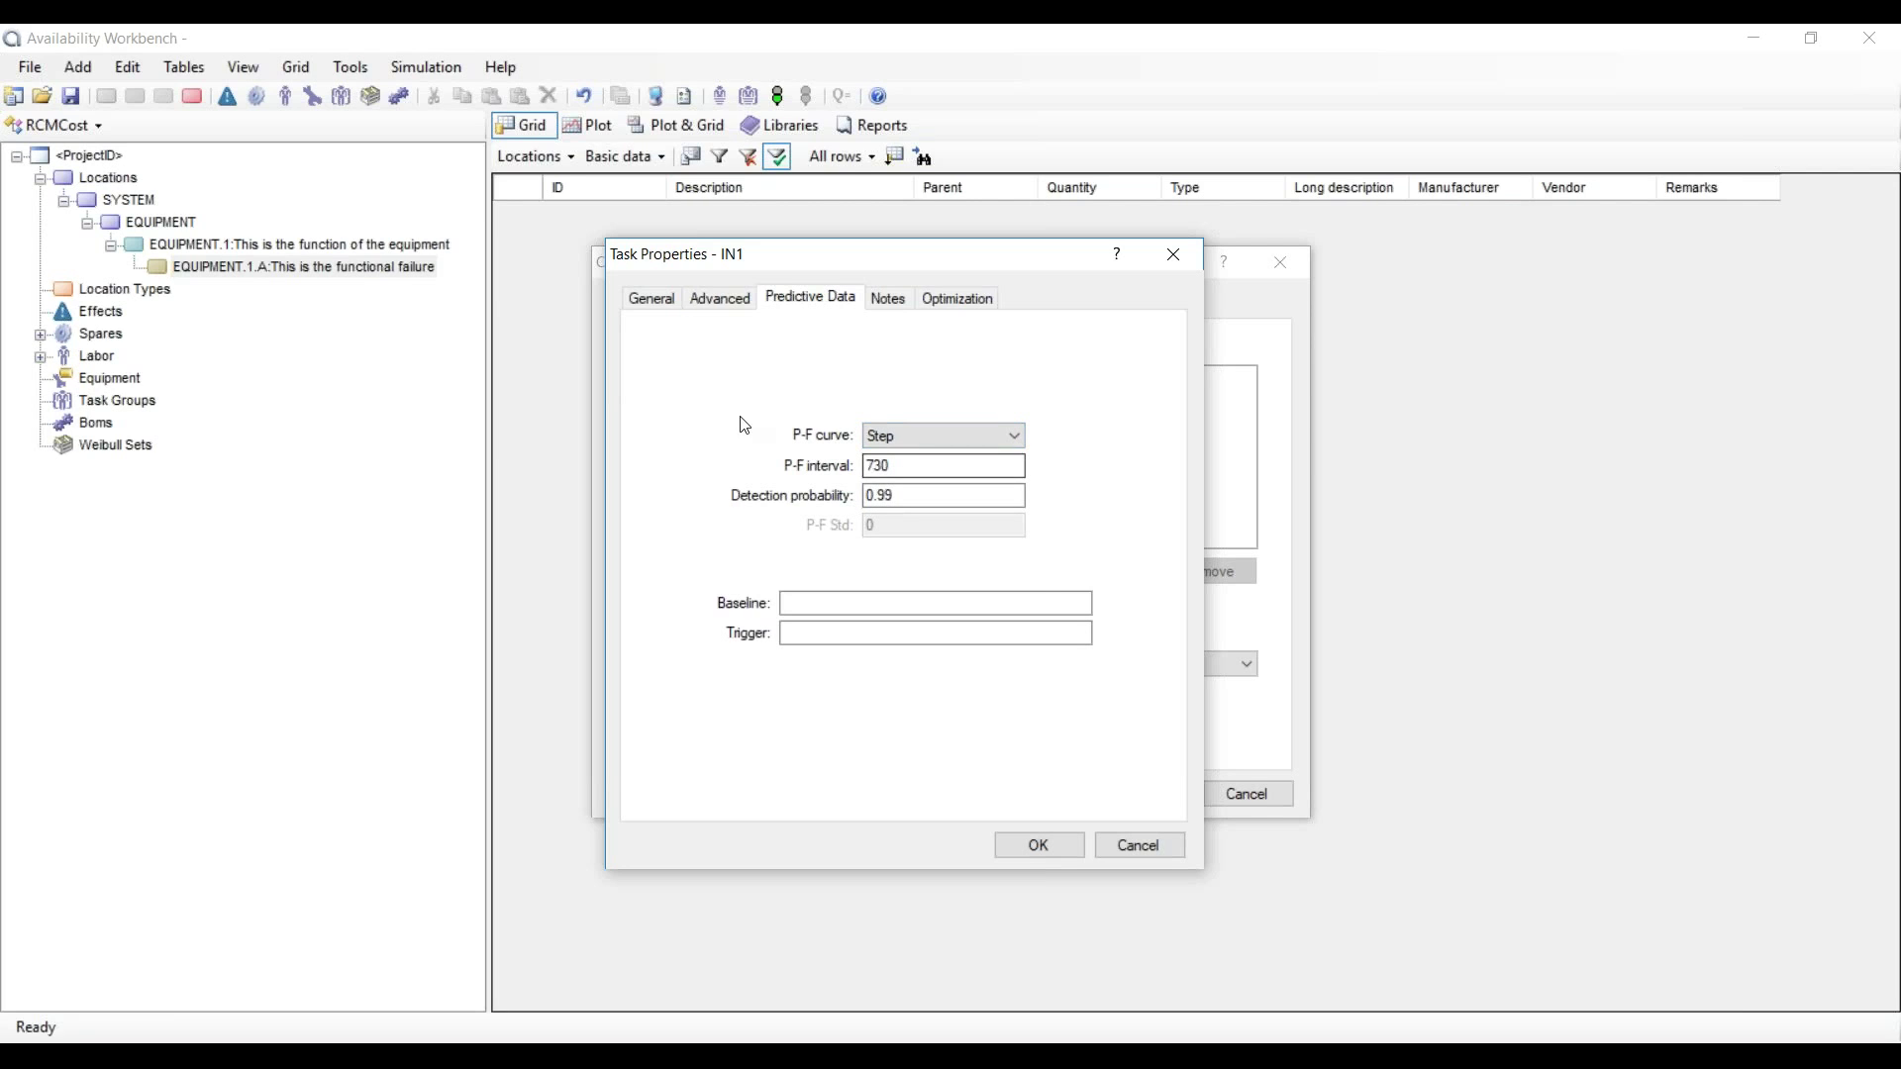
# Step: Give the inspection task a duration of 0.5 and an operational cost of 150
pyautogui.click(644, 297)
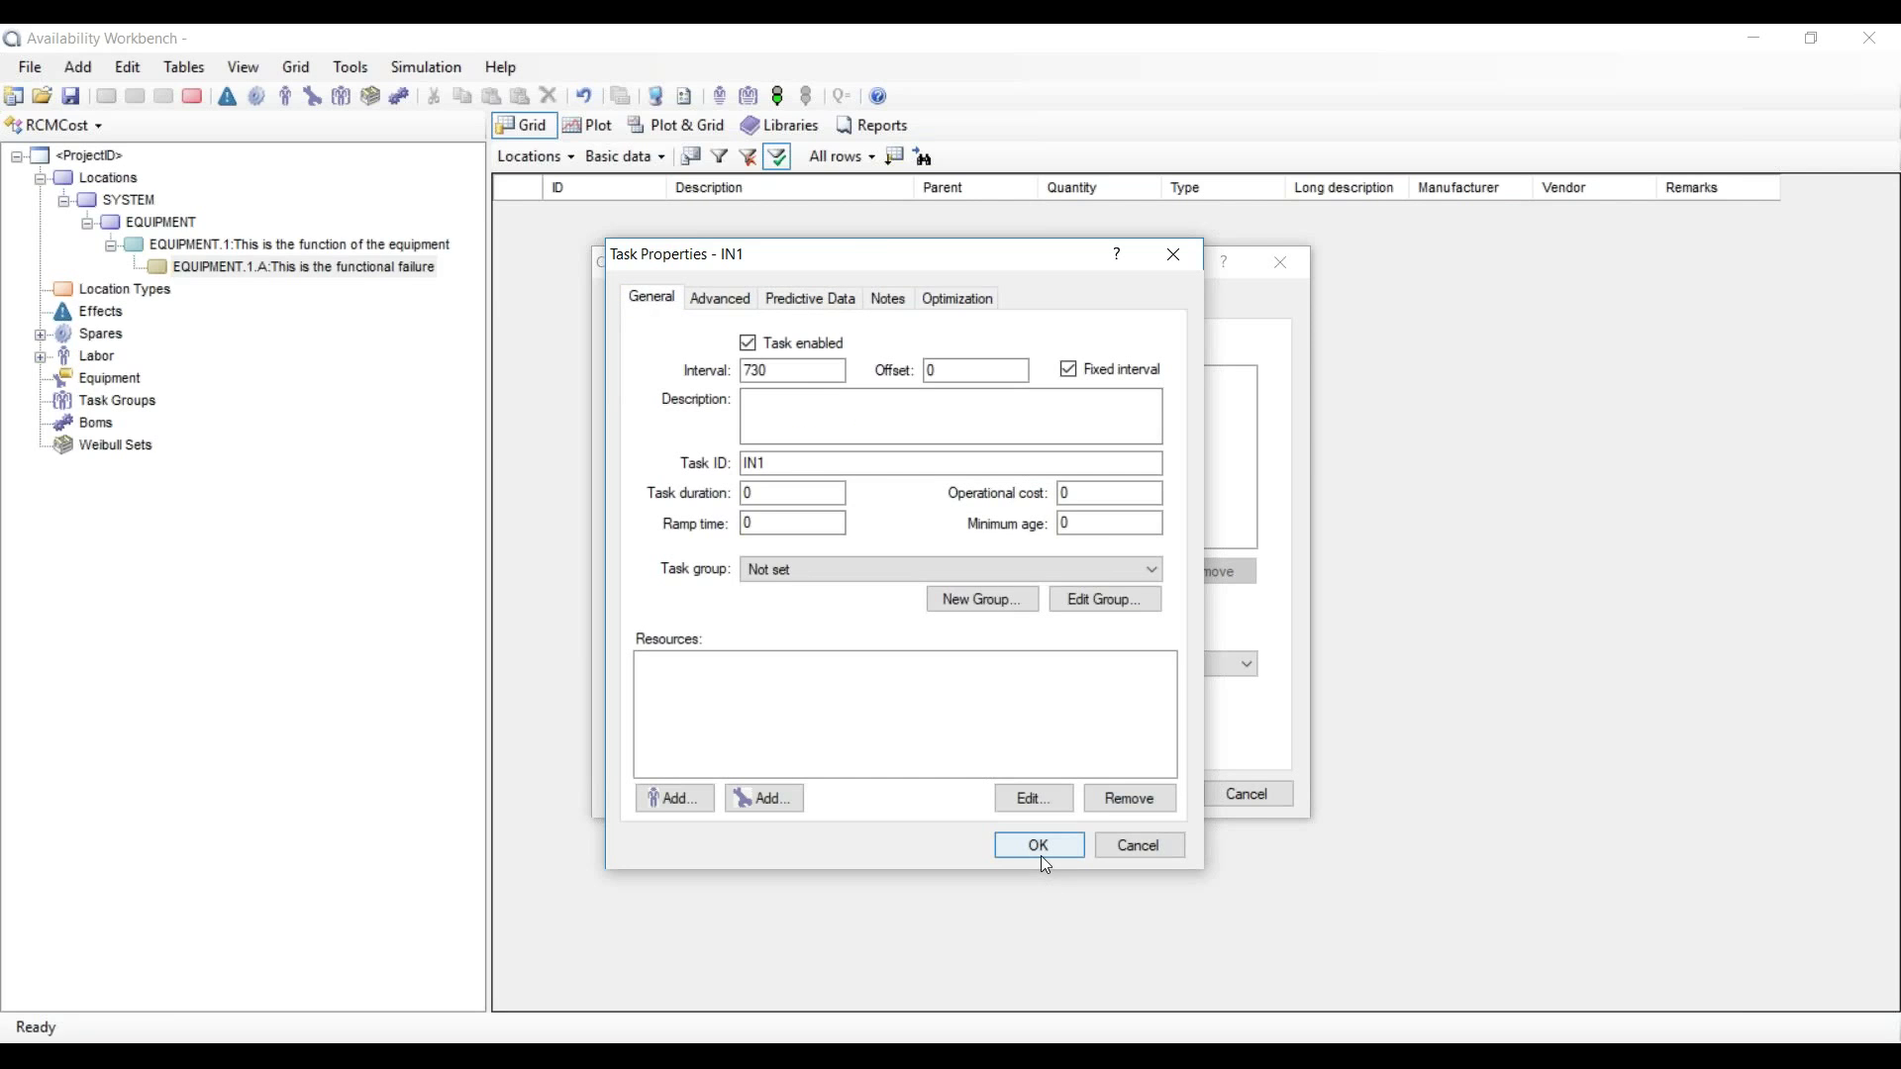
pyautogui.hotkey('shift', 'Tab')
pyautogui.write('0.5')
pyautogui.press('Tab')
pyautogui.write('150')
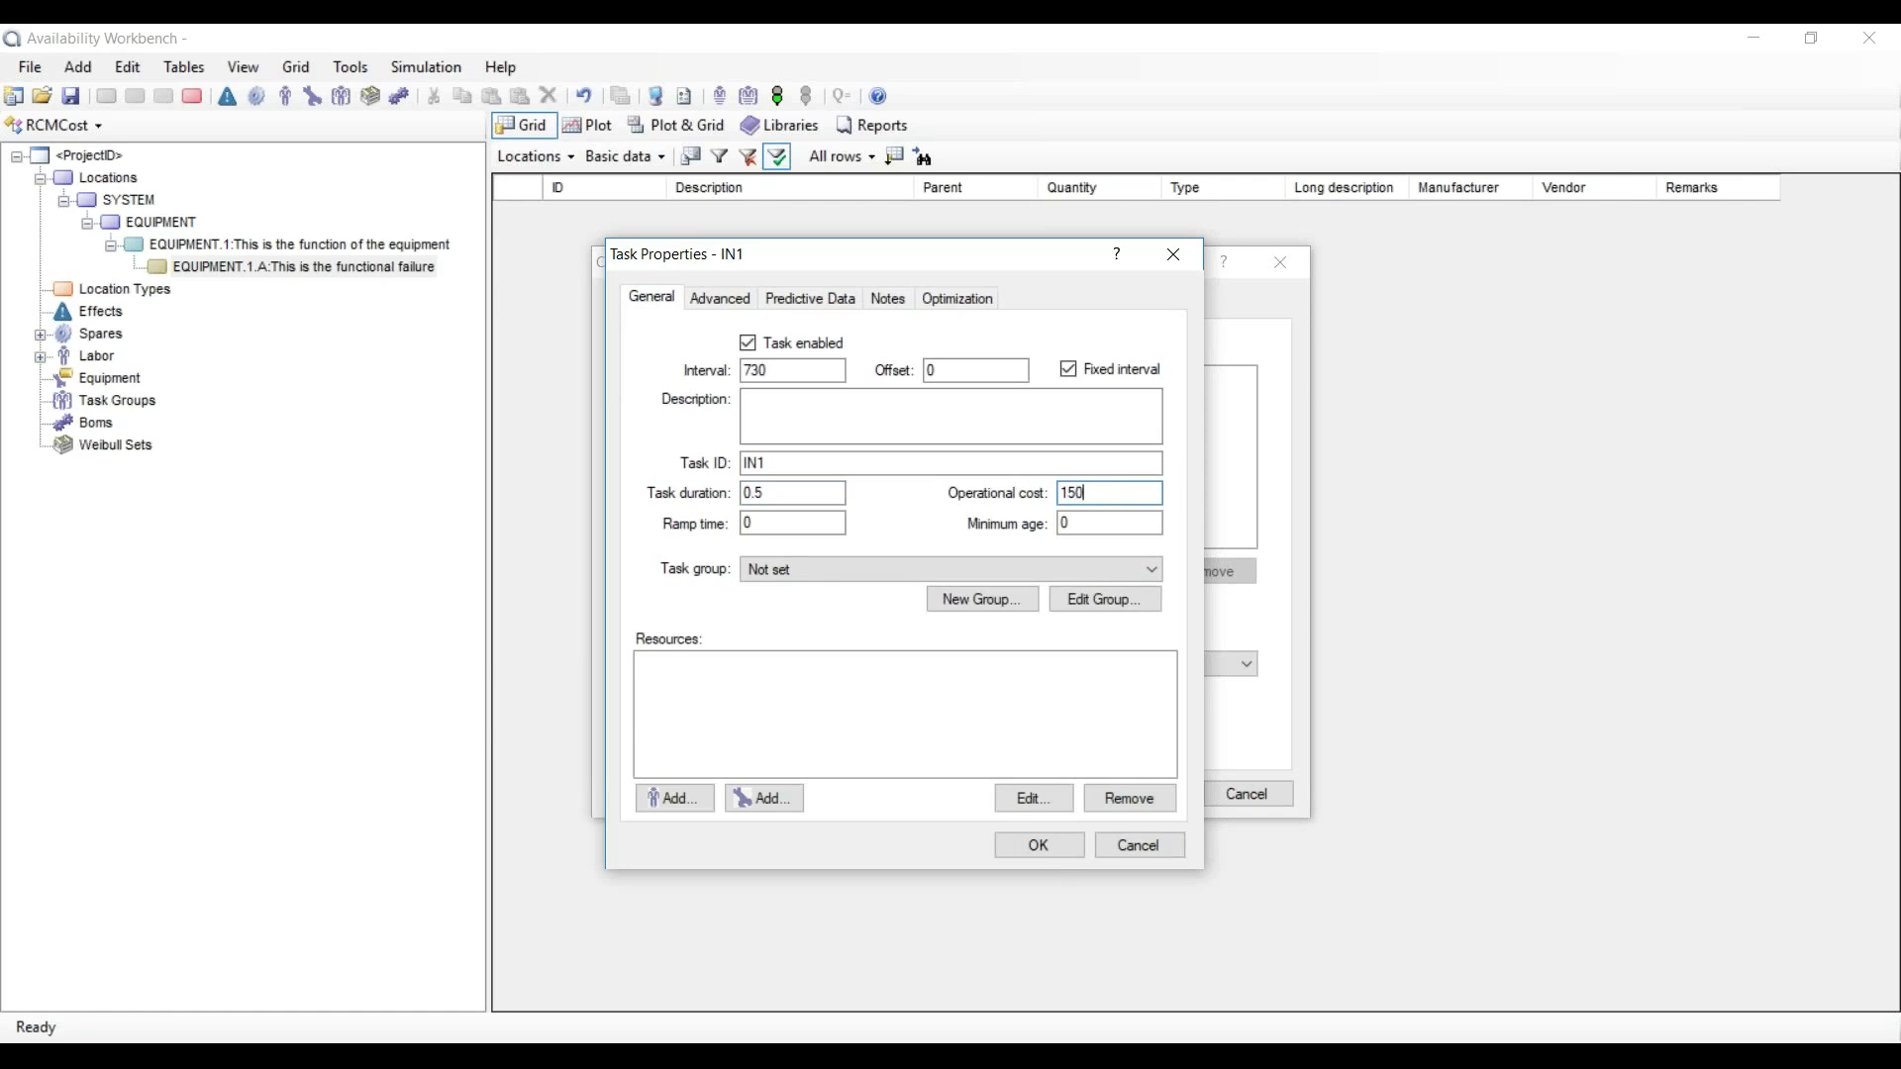
# Step: Assign one ENGINEER as a labor resource of the inspection task and accept the task's properties
pyautogui.click(671, 798)
pyautogui.click(683, 441)
pyautogui.click(1032, 757)
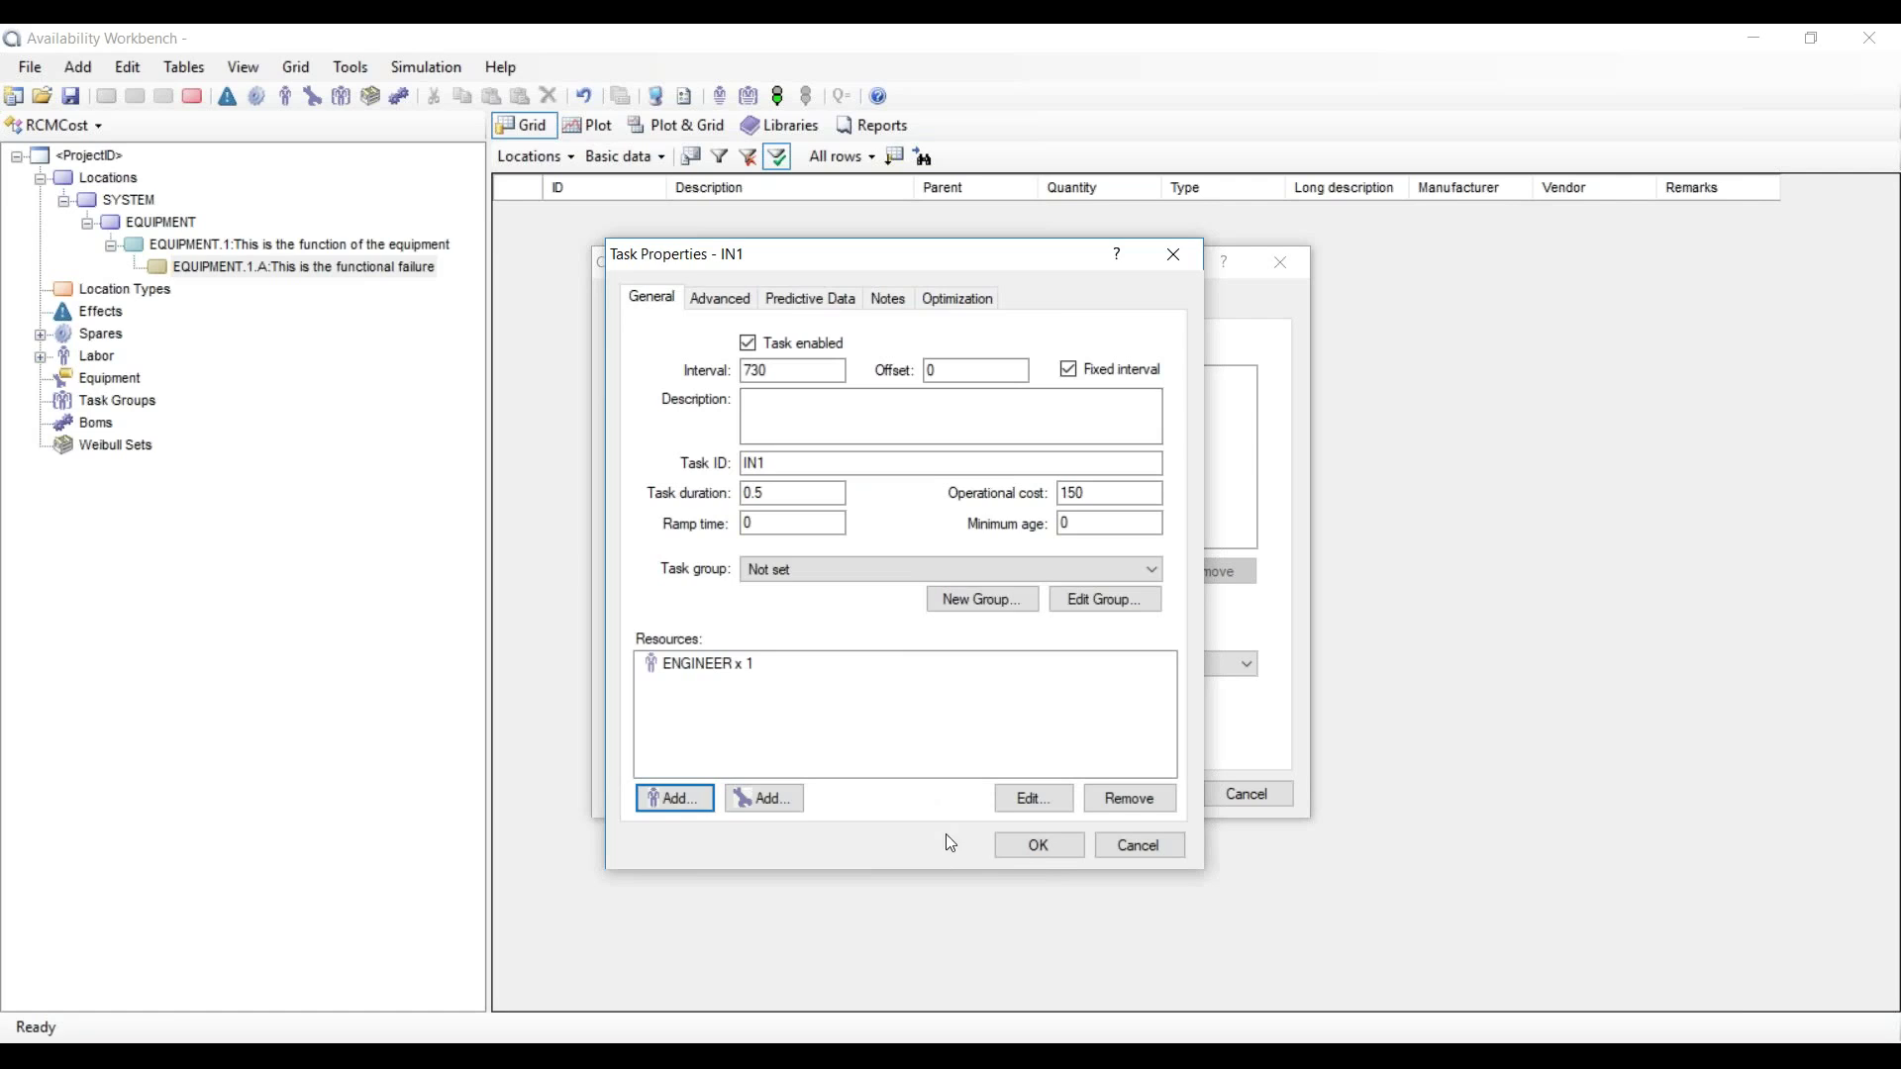
pyautogui.click(1026, 855)
# Step: Review the general and advanced properties of planned task PM1 and reopen inspection task IN1 for a check
pyautogui.click(714, 478)
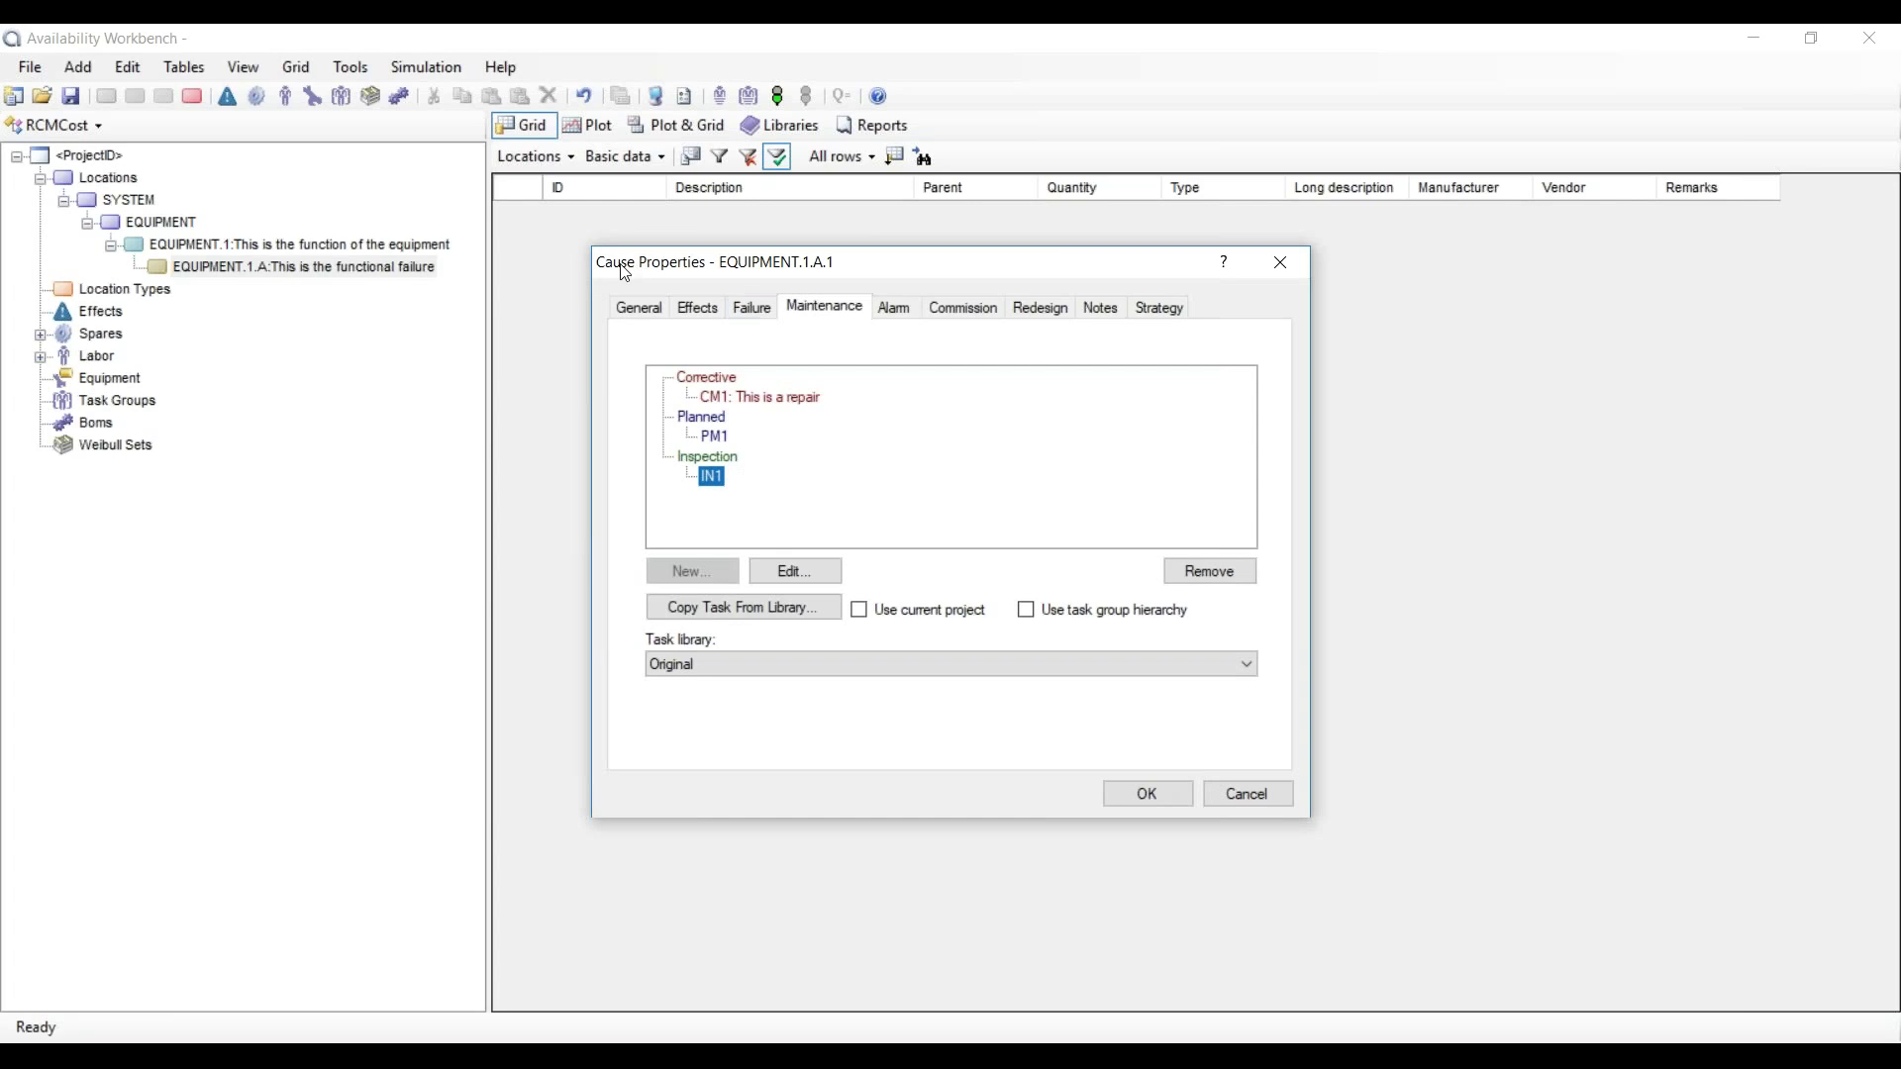
pyautogui.click(711, 440)
pyautogui.doubleClick(713, 438)
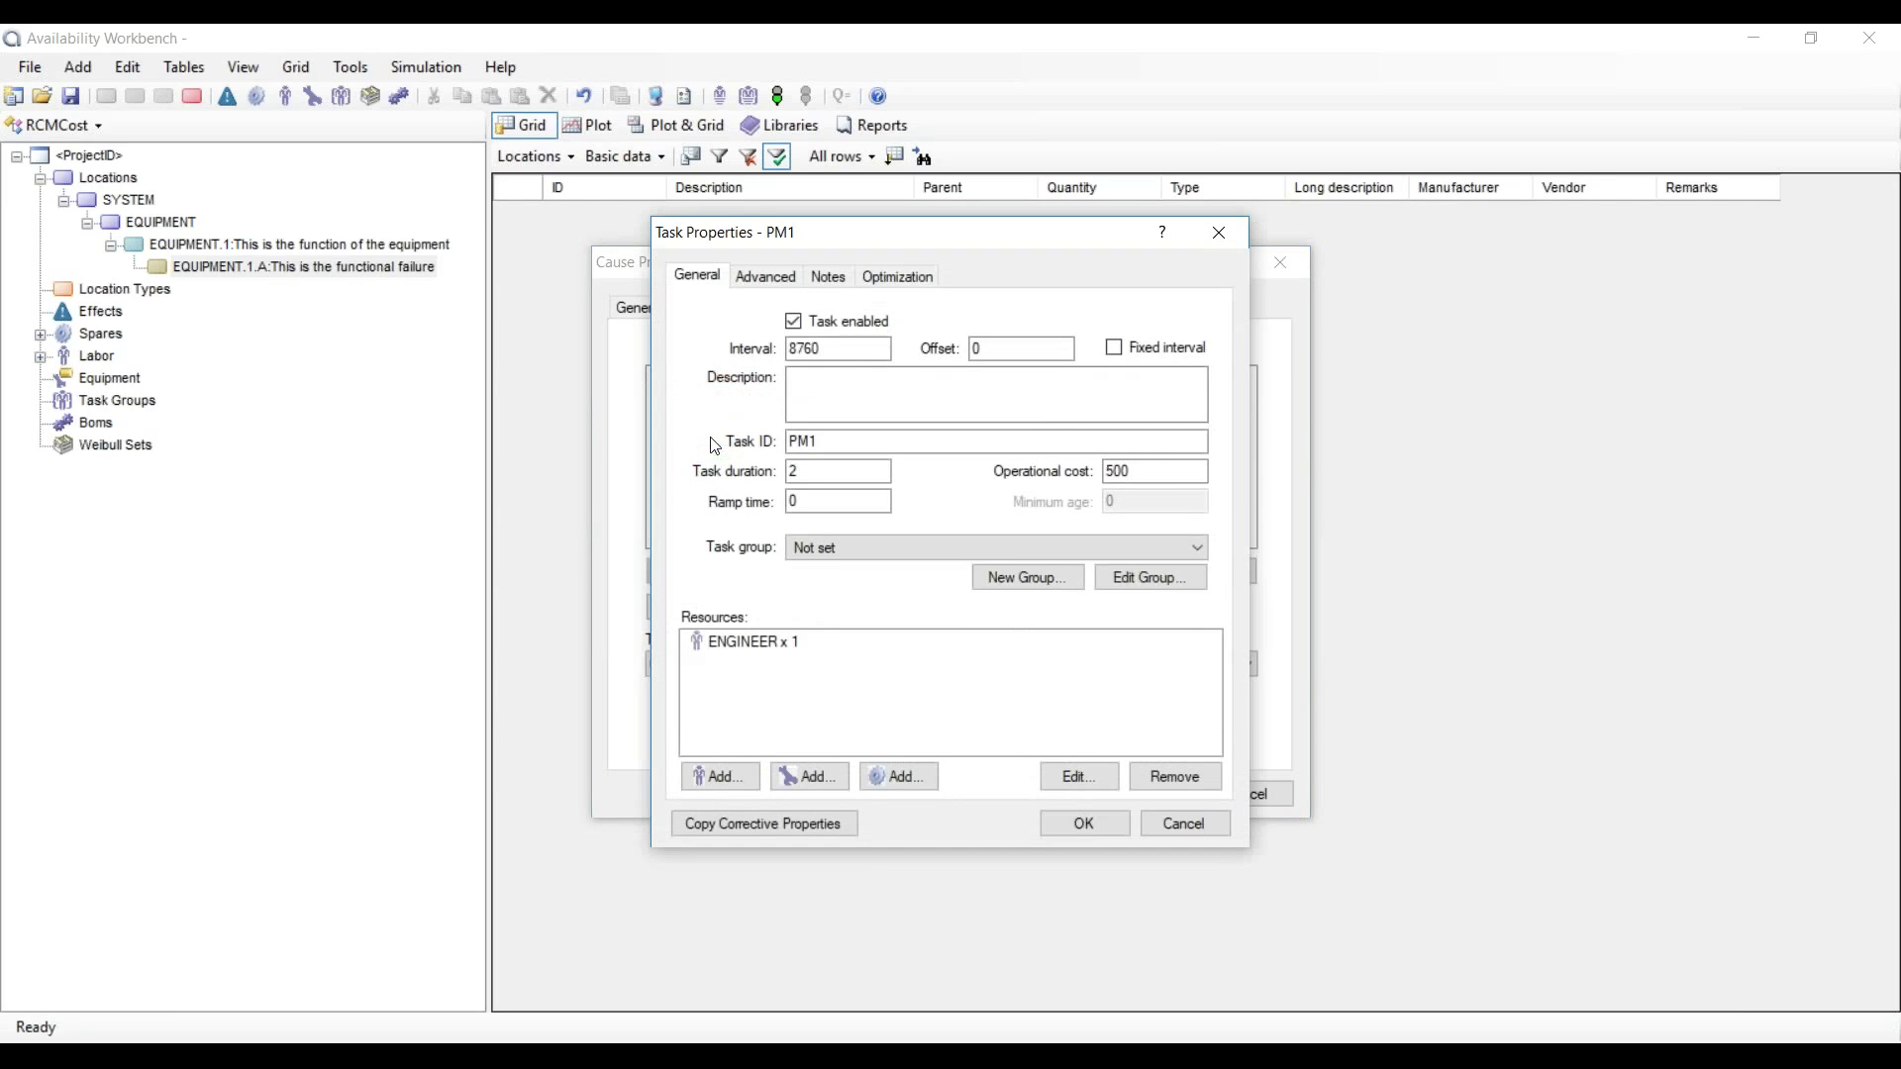
pyautogui.moveTo(893, 226); pyautogui.dragTo(962, 216)
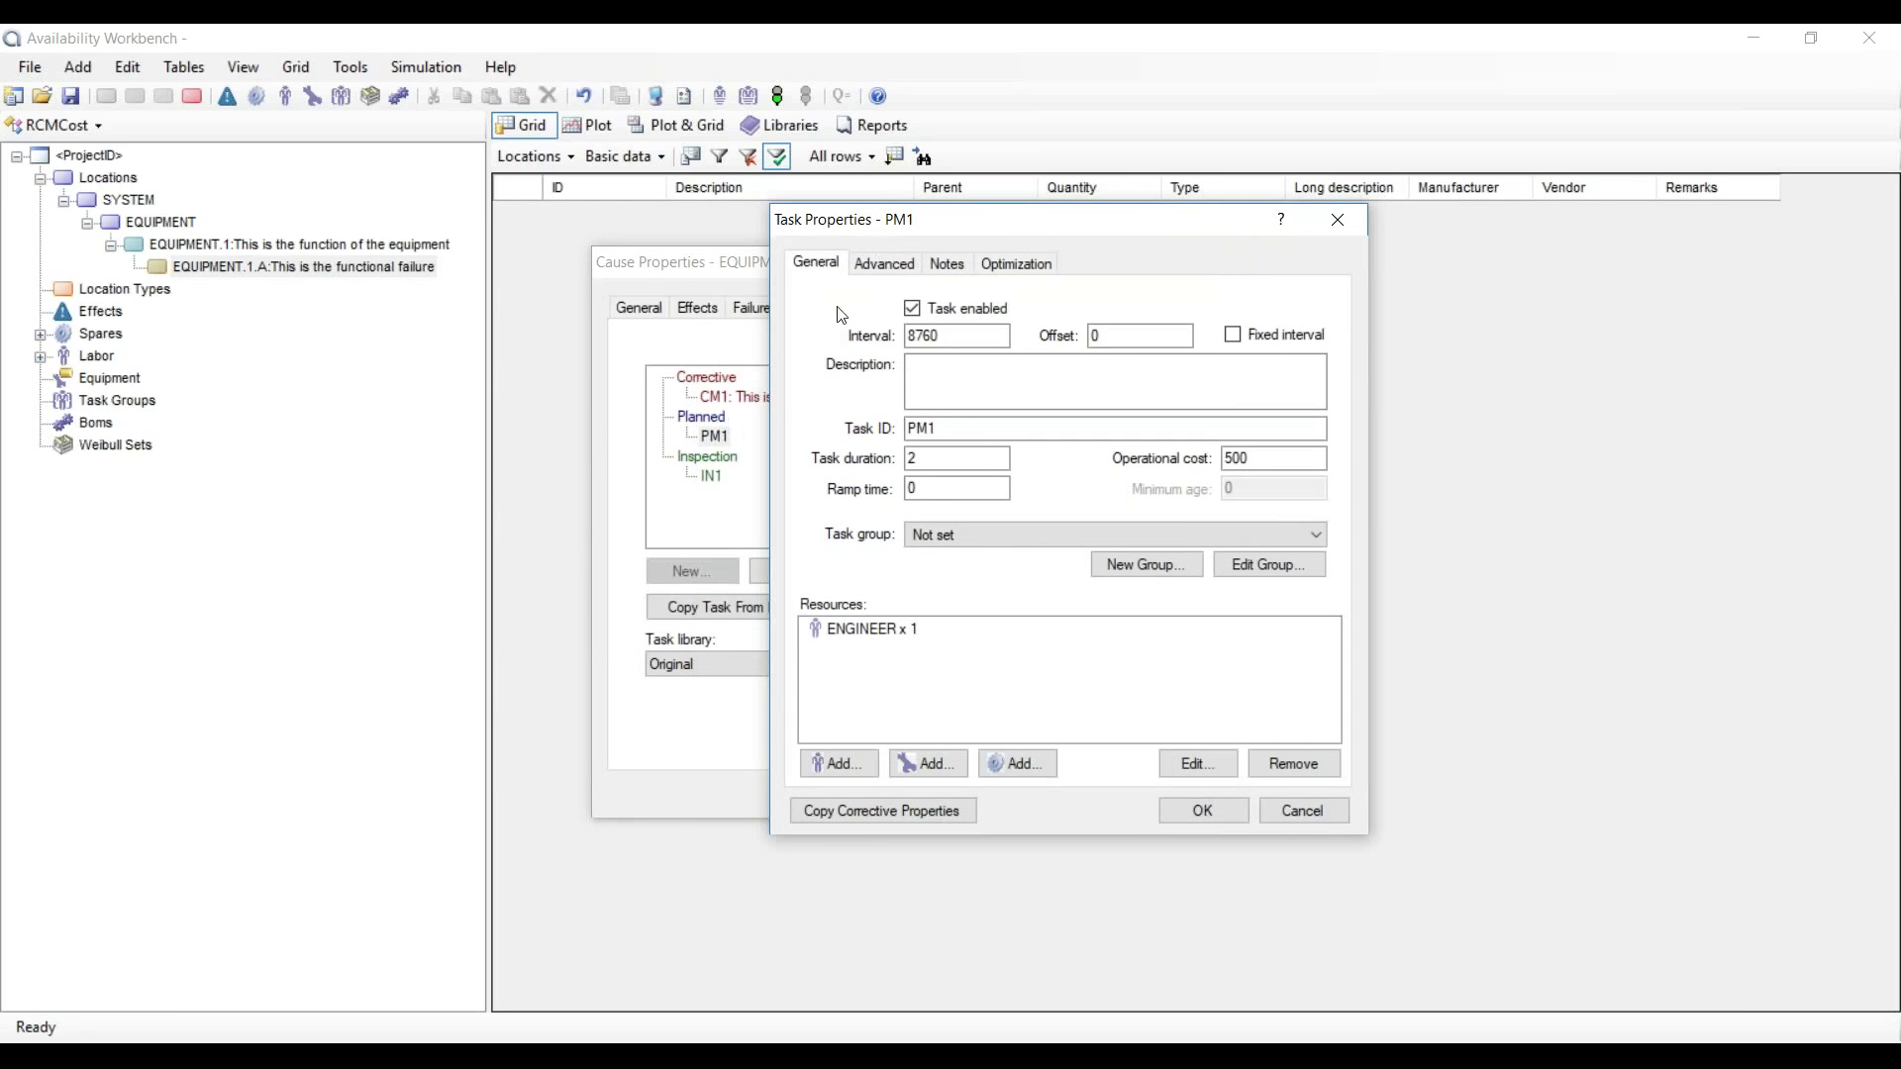
pyautogui.click(875, 269)
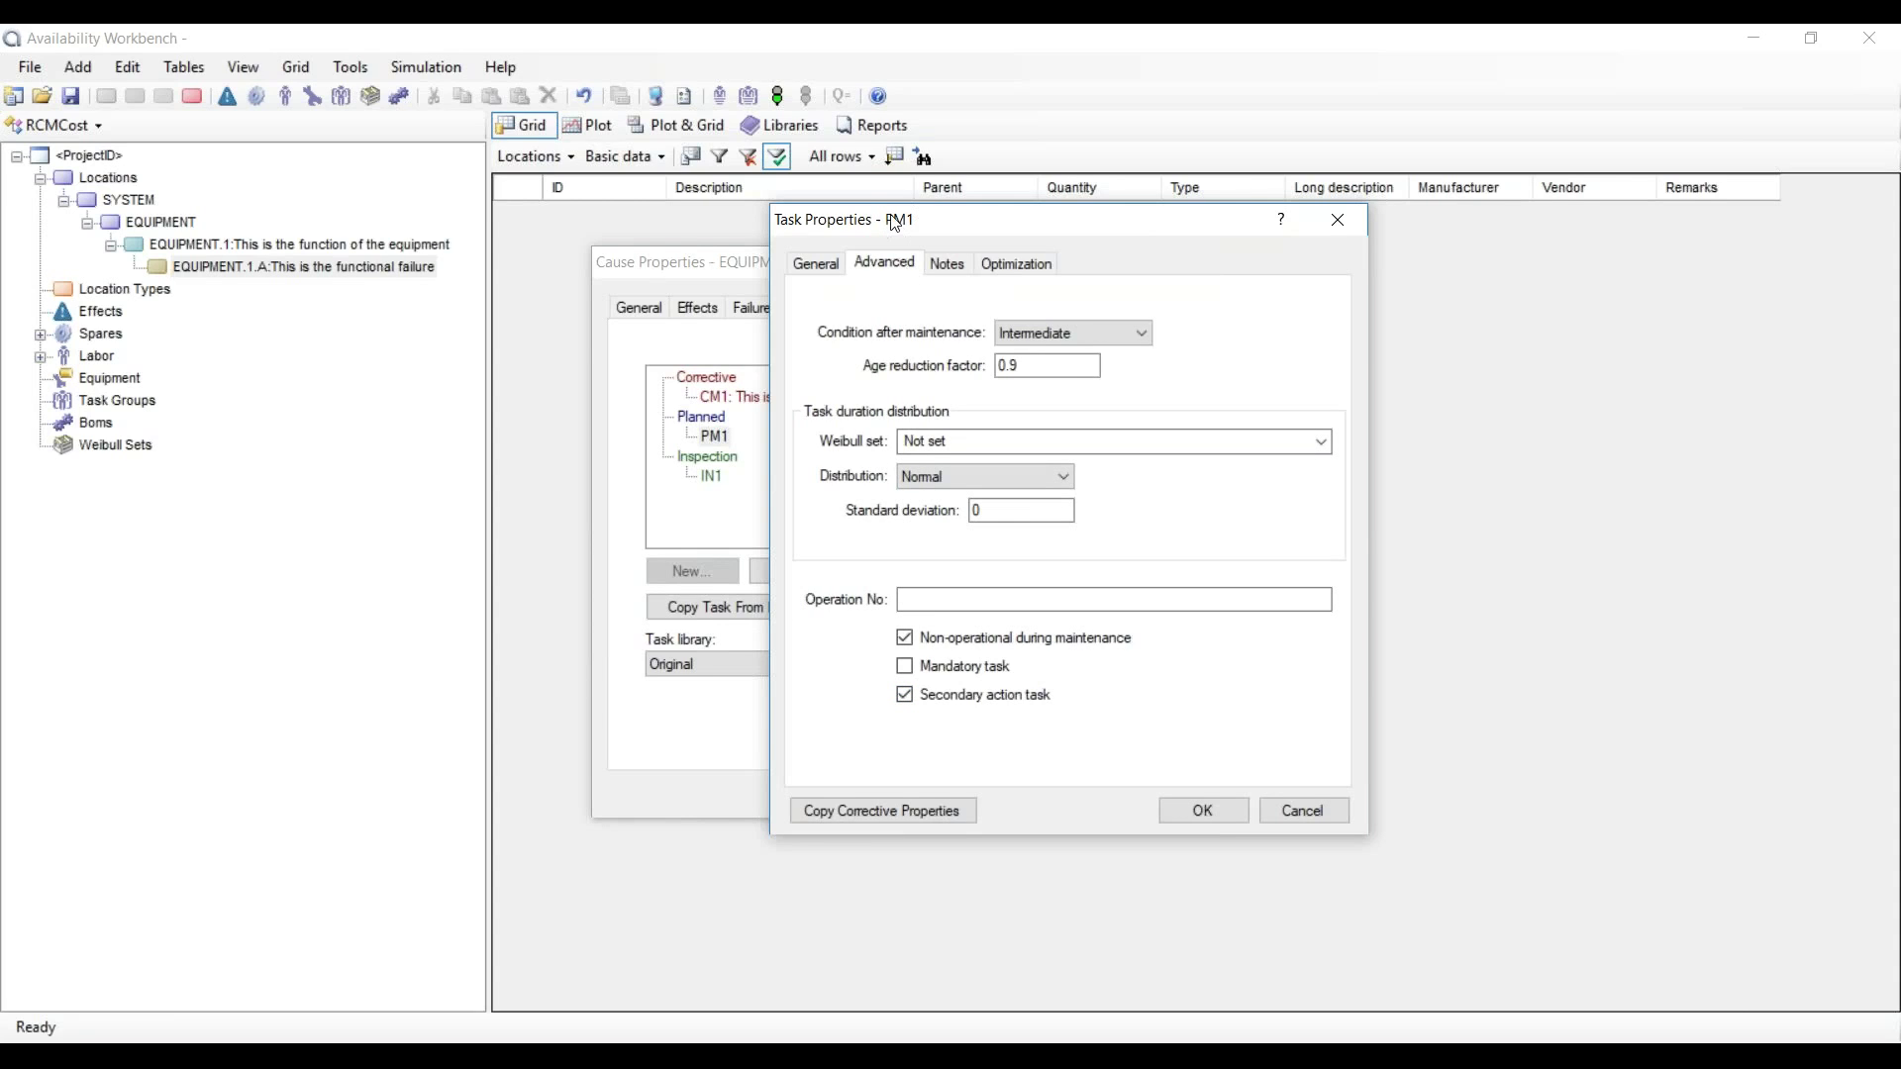
pyautogui.click(1338, 220)
pyautogui.click(710, 479)
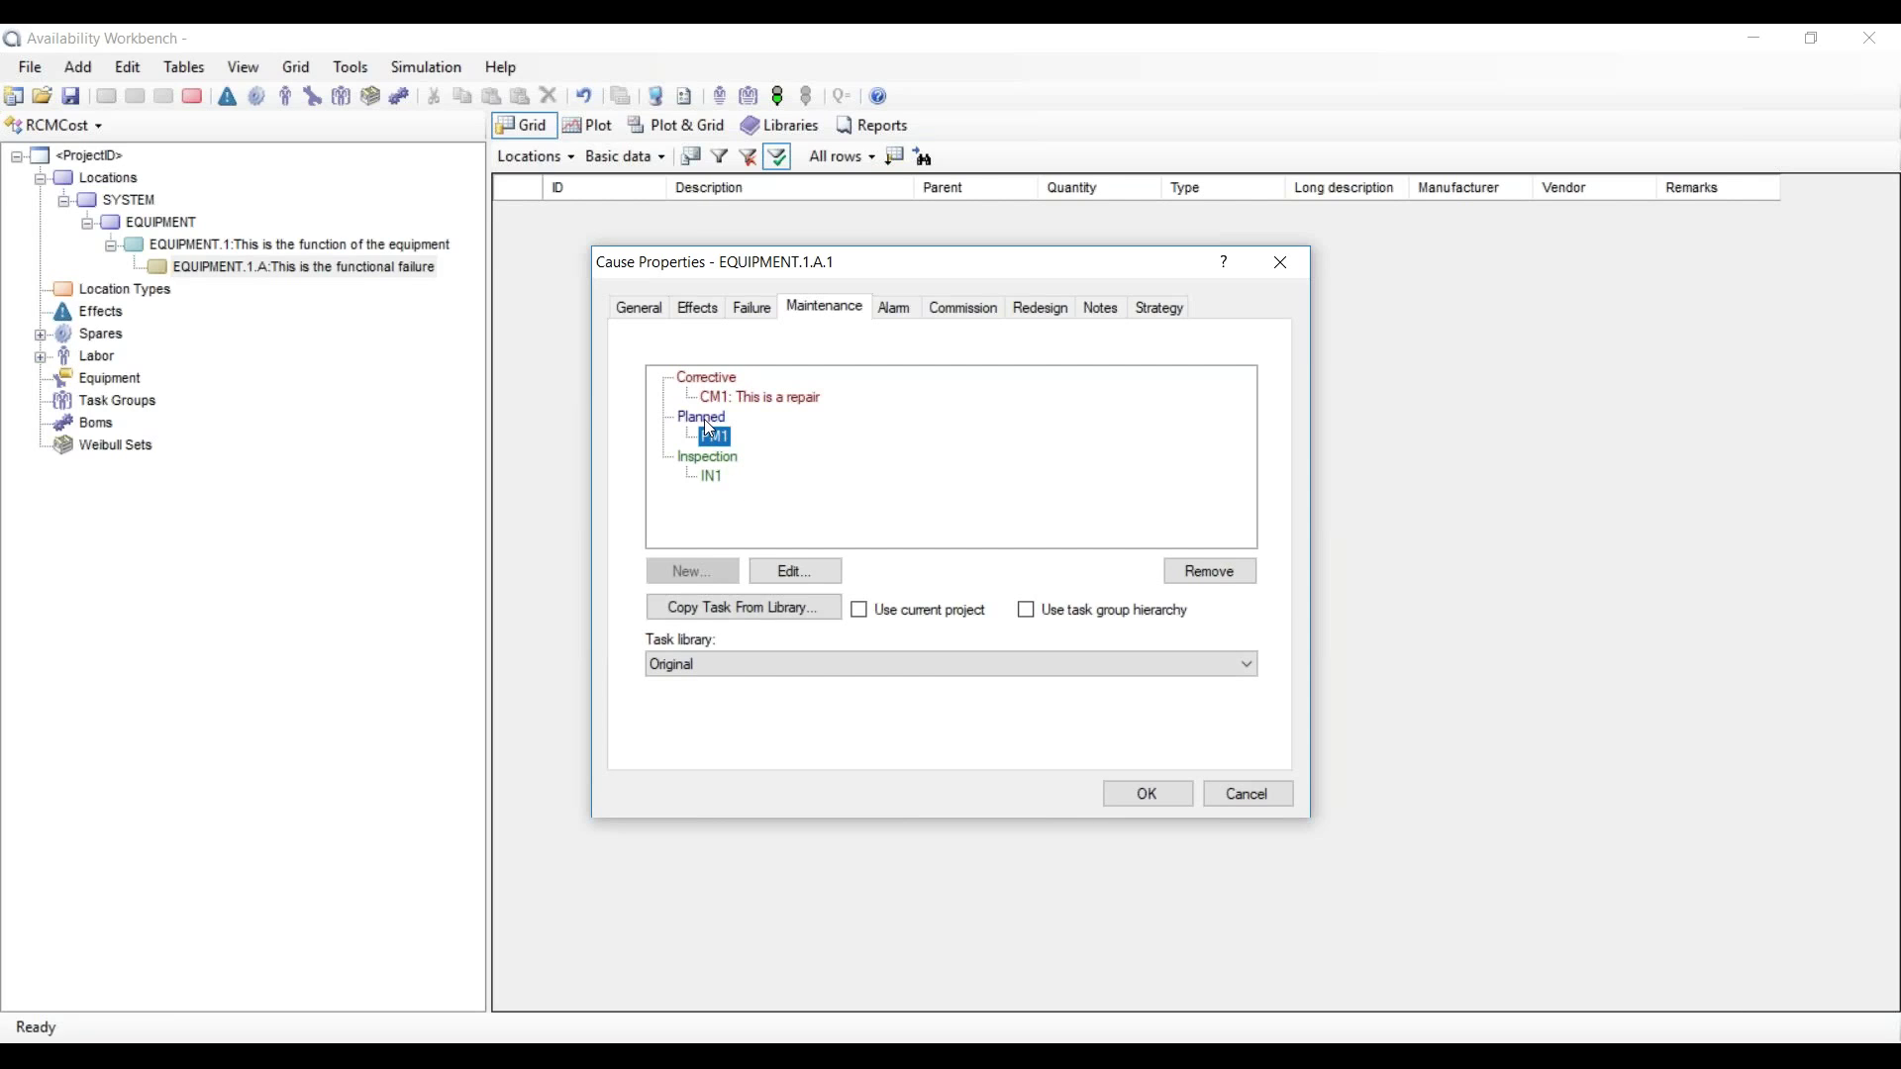
pyautogui.click(704, 458)
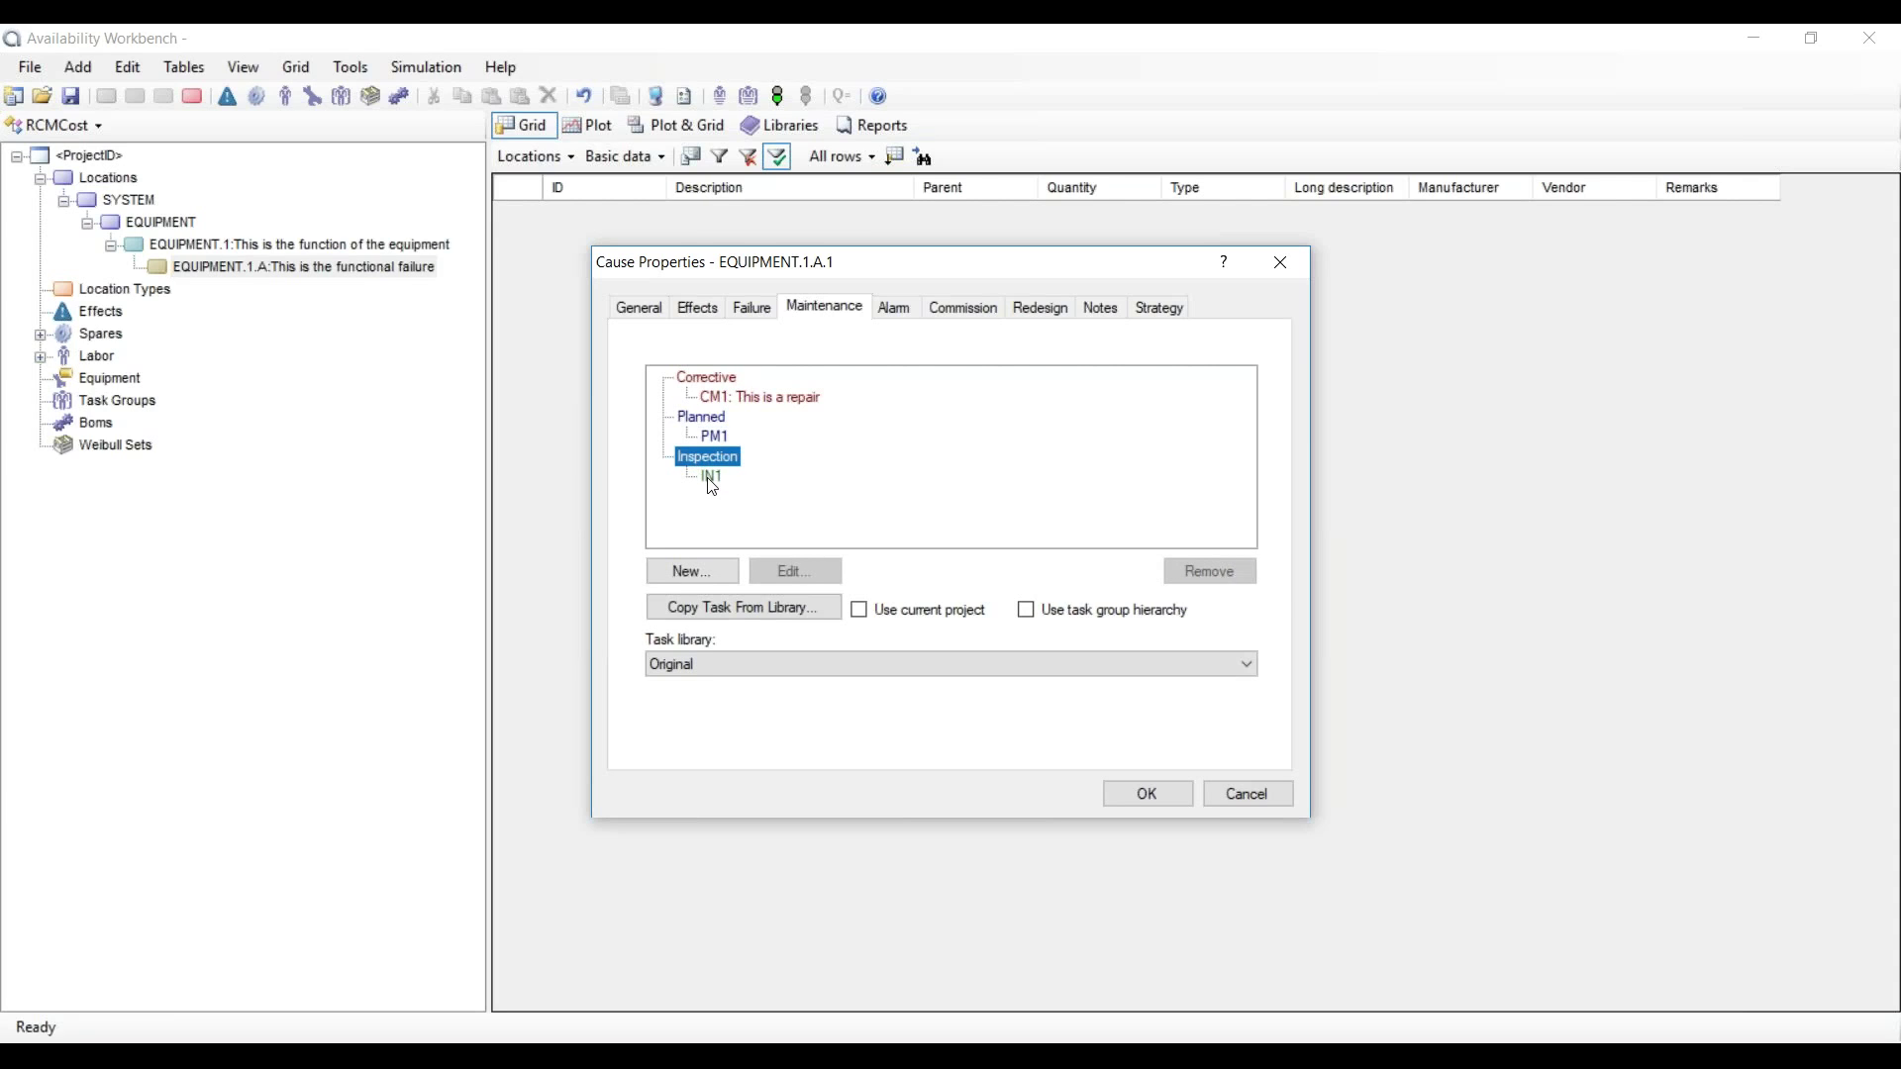
pyautogui.doubleClick(712, 478)
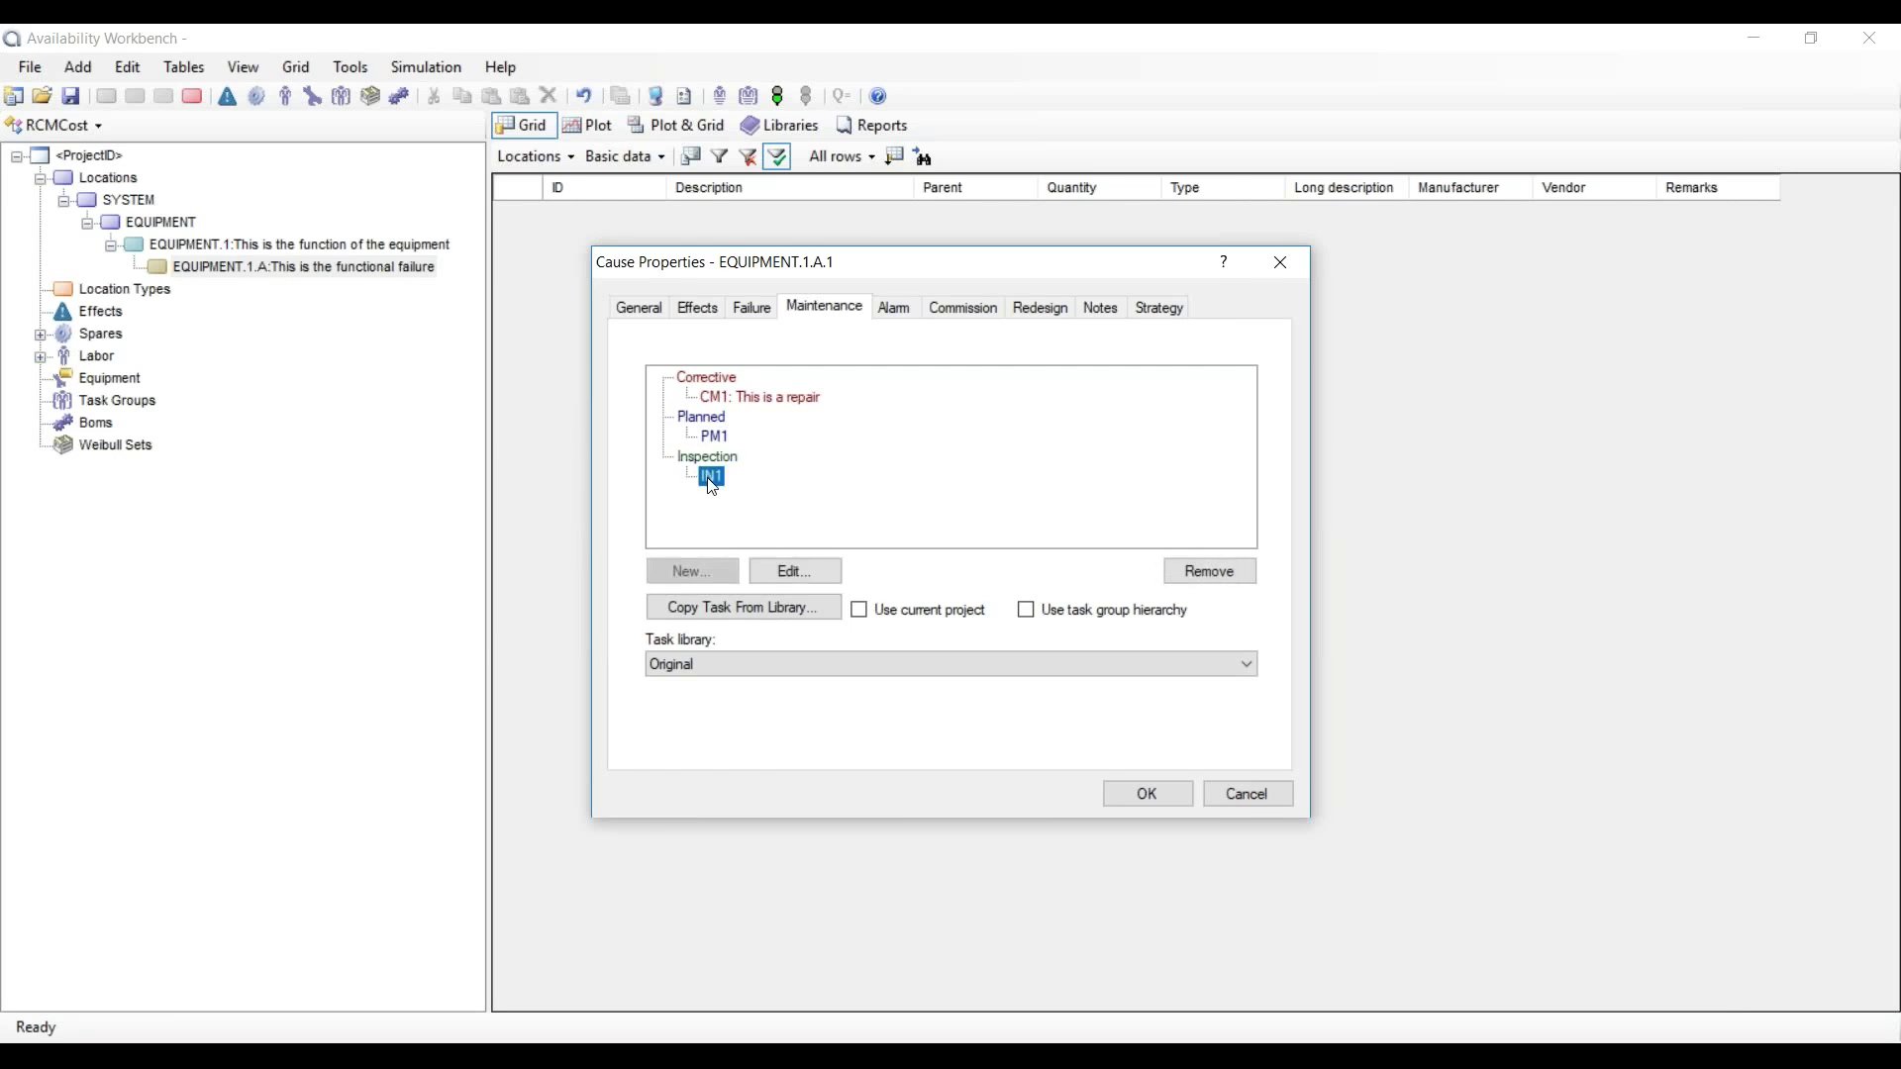
pyautogui.click(1084, 823)
# Step: Examine the cause's condition alarm and commission settings, enabling each option only temporarily
pyautogui.click(892, 311)
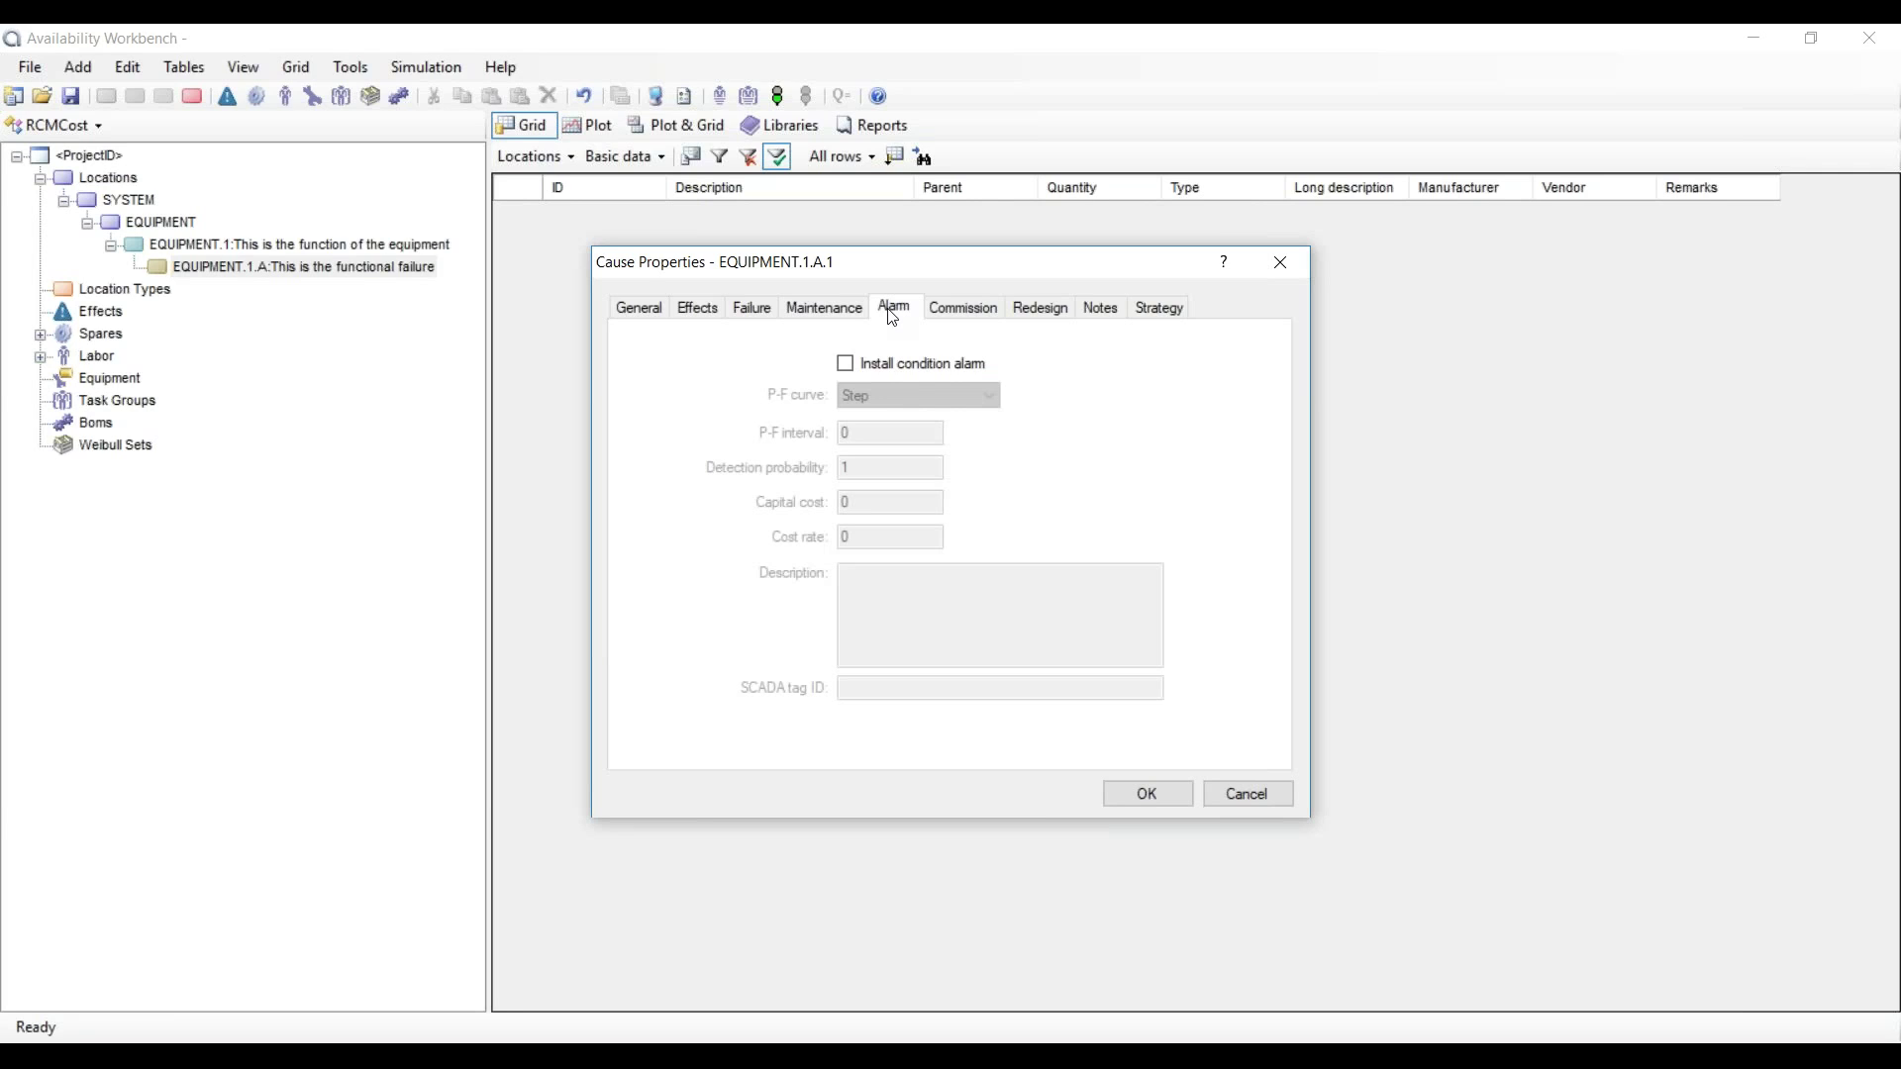
pyautogui.click(846, 364)
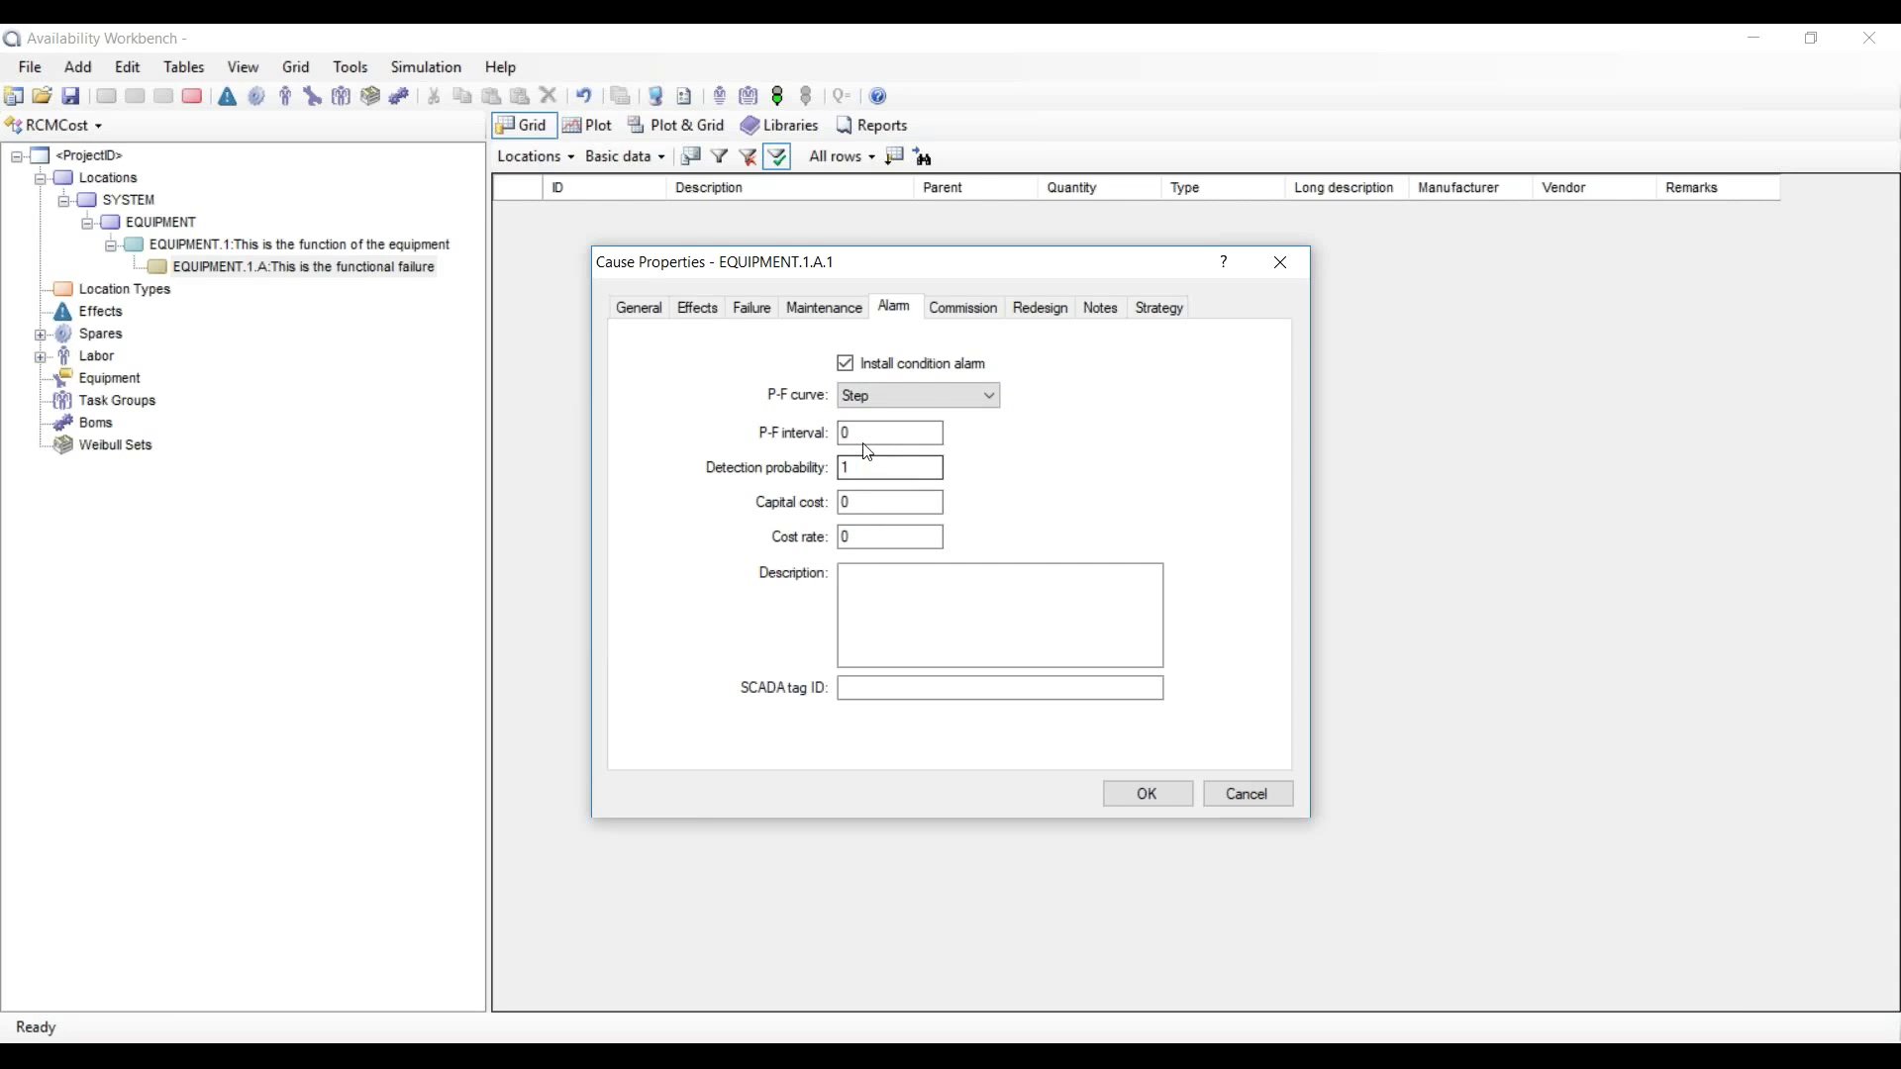
pyautogui.click(845, 363)
pyautogui.click(966, 313)
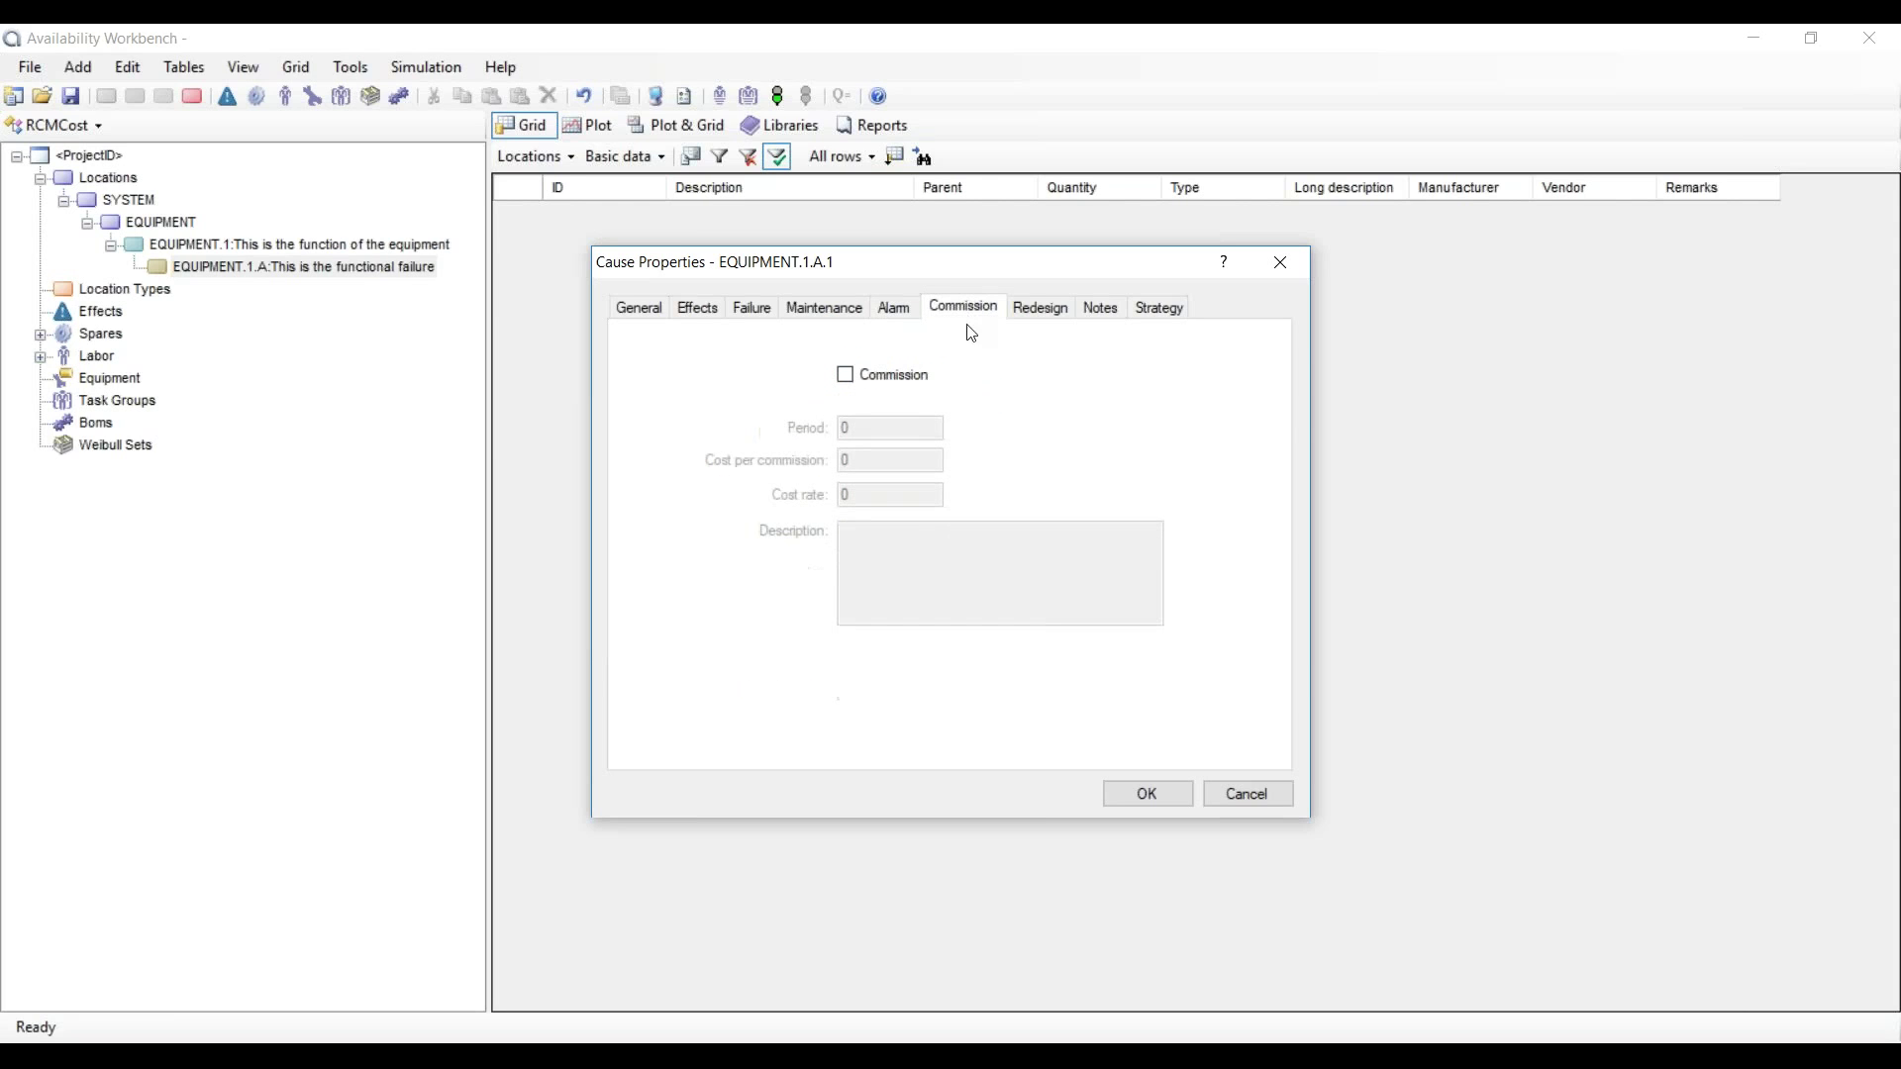
pyautogui.click(901, 377)
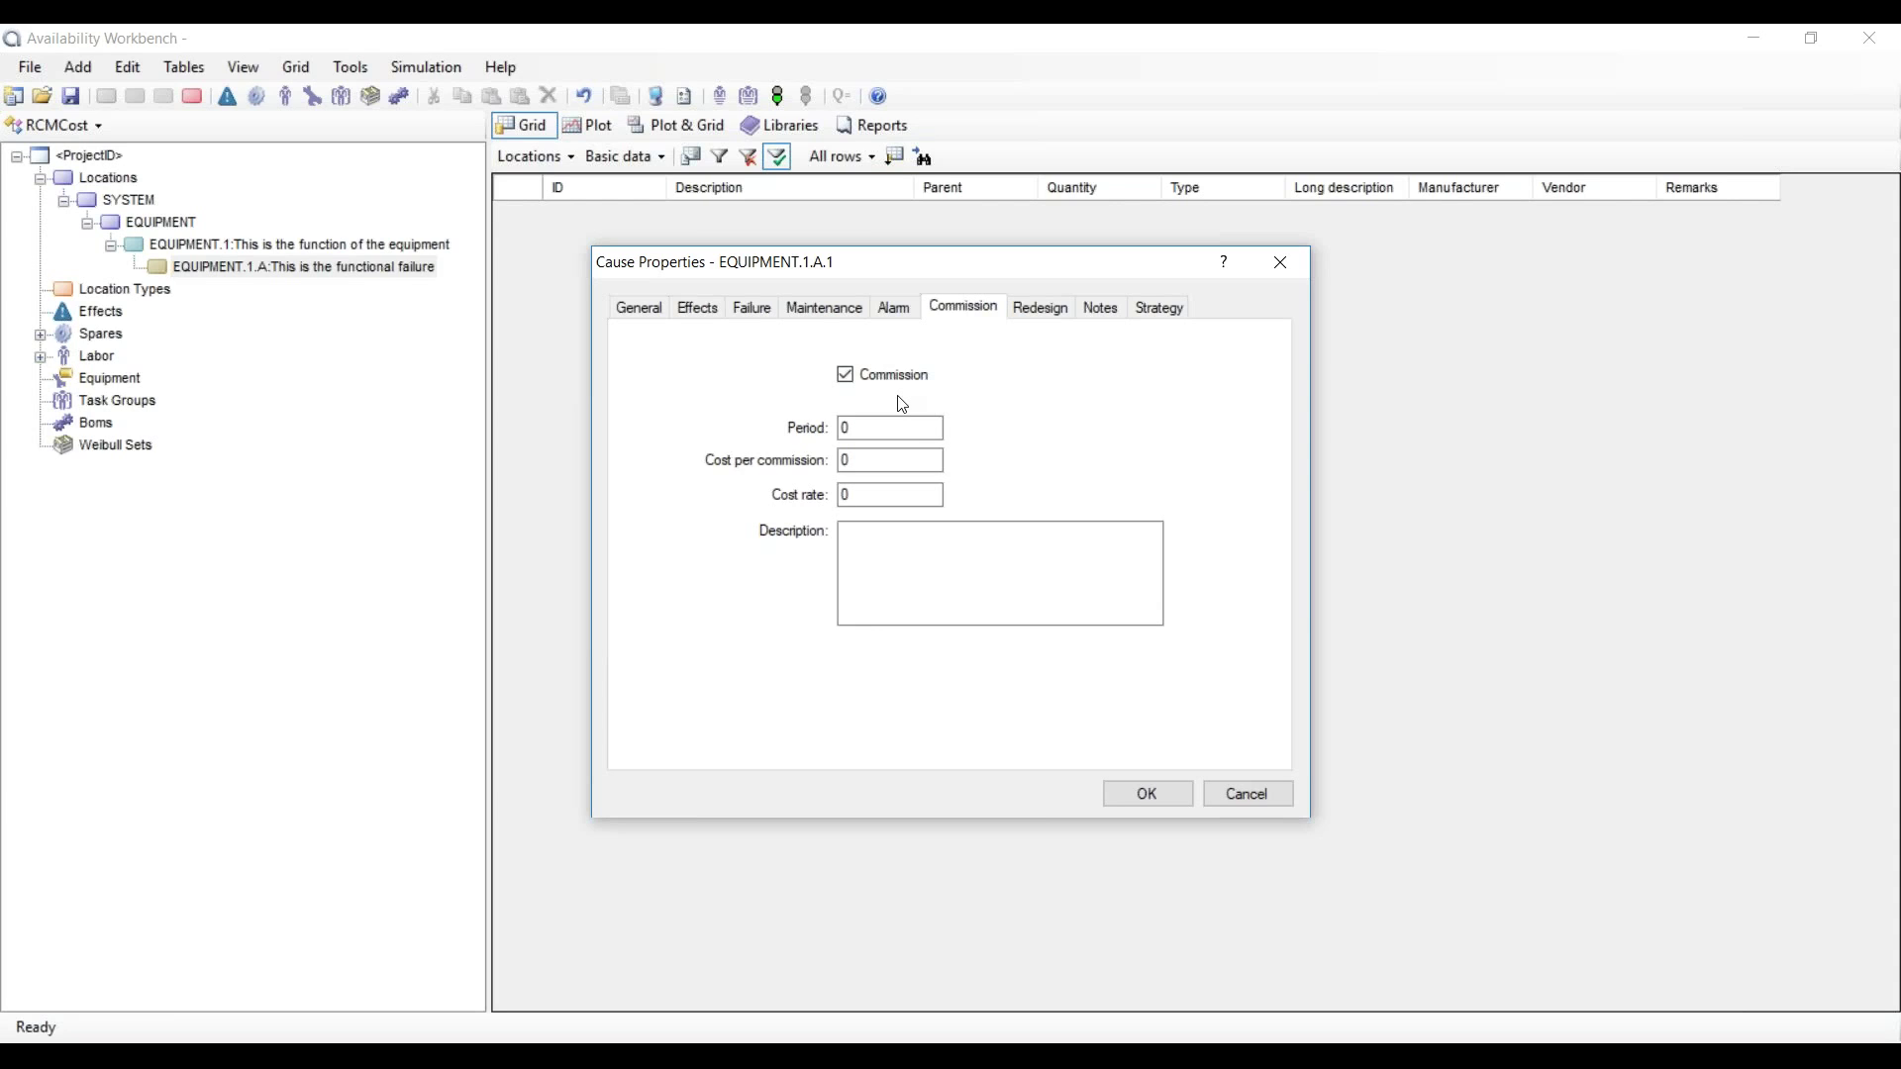
pyautogui.click(906, 375)
# Step: Look over the cause's redesign settings, leave redesign disabled, and save the failure cause
pyautogui.click(1037, 308)
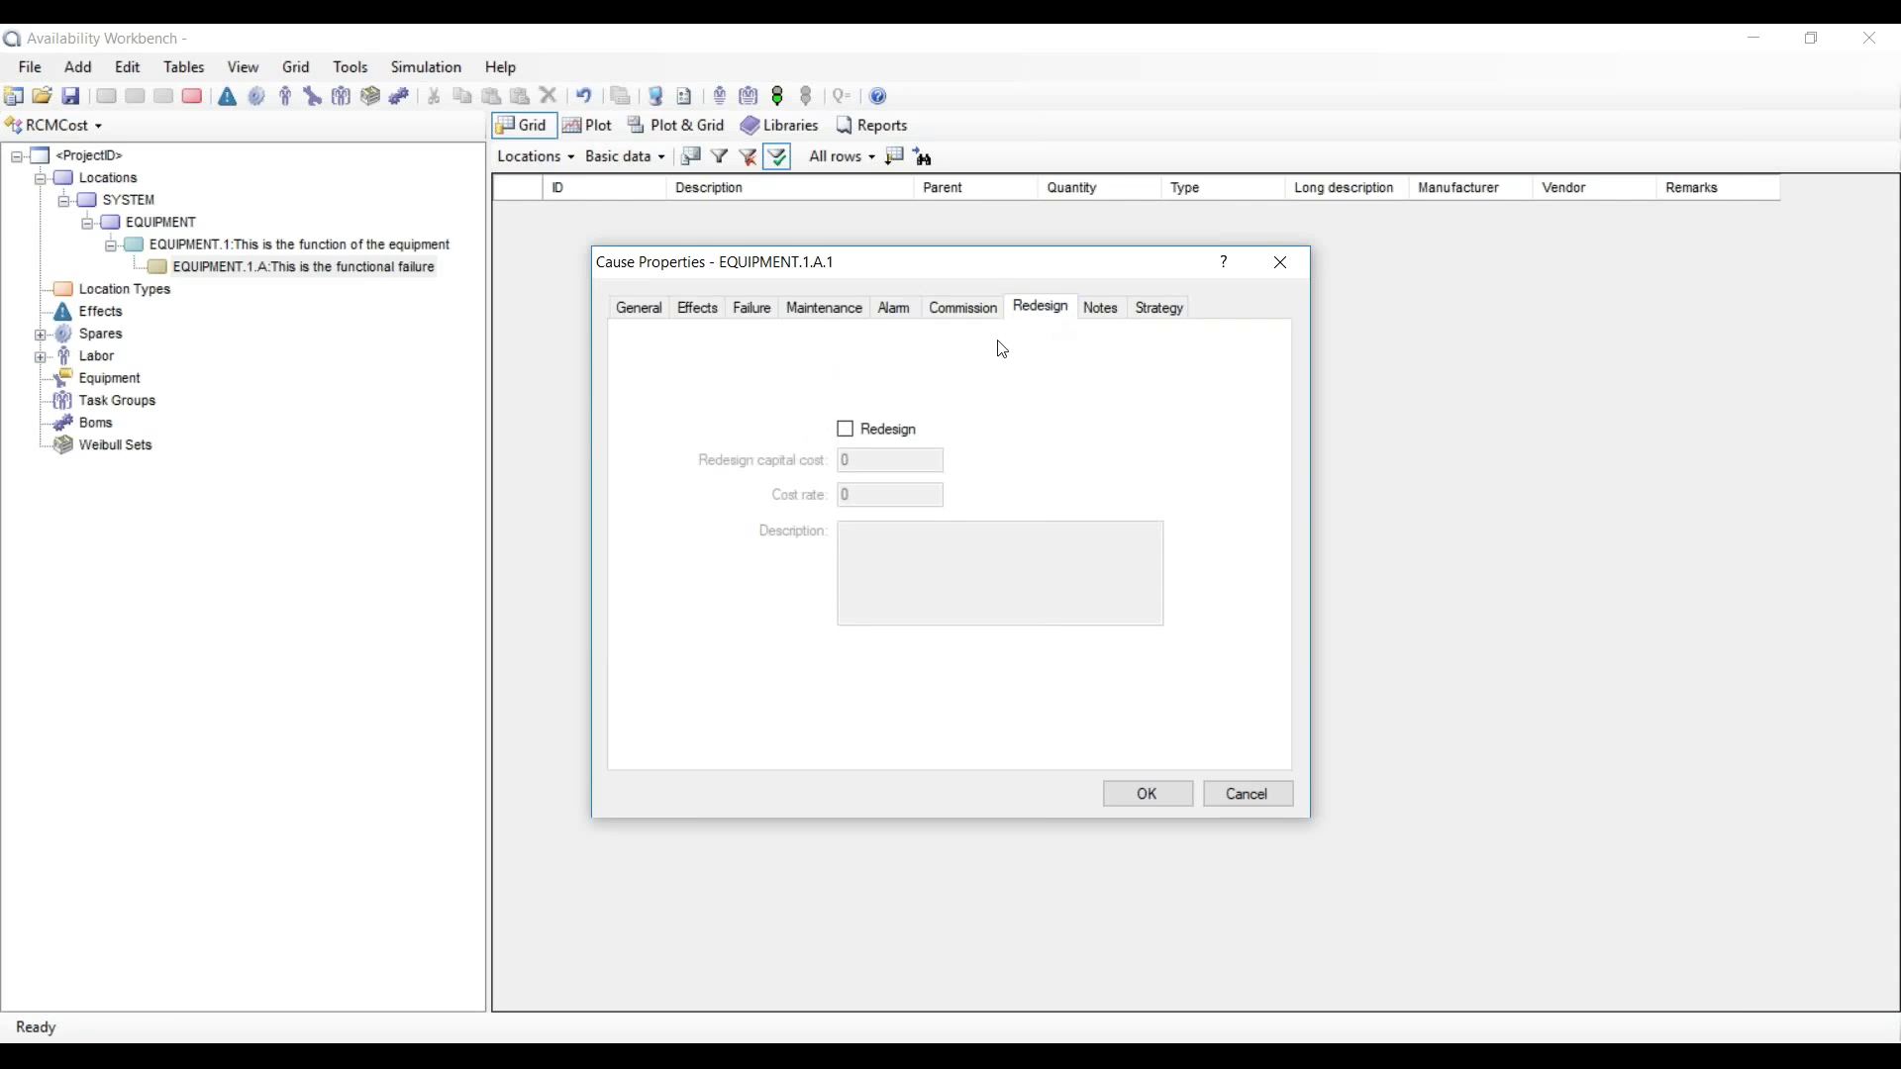
pyautogui.click(891, 429)
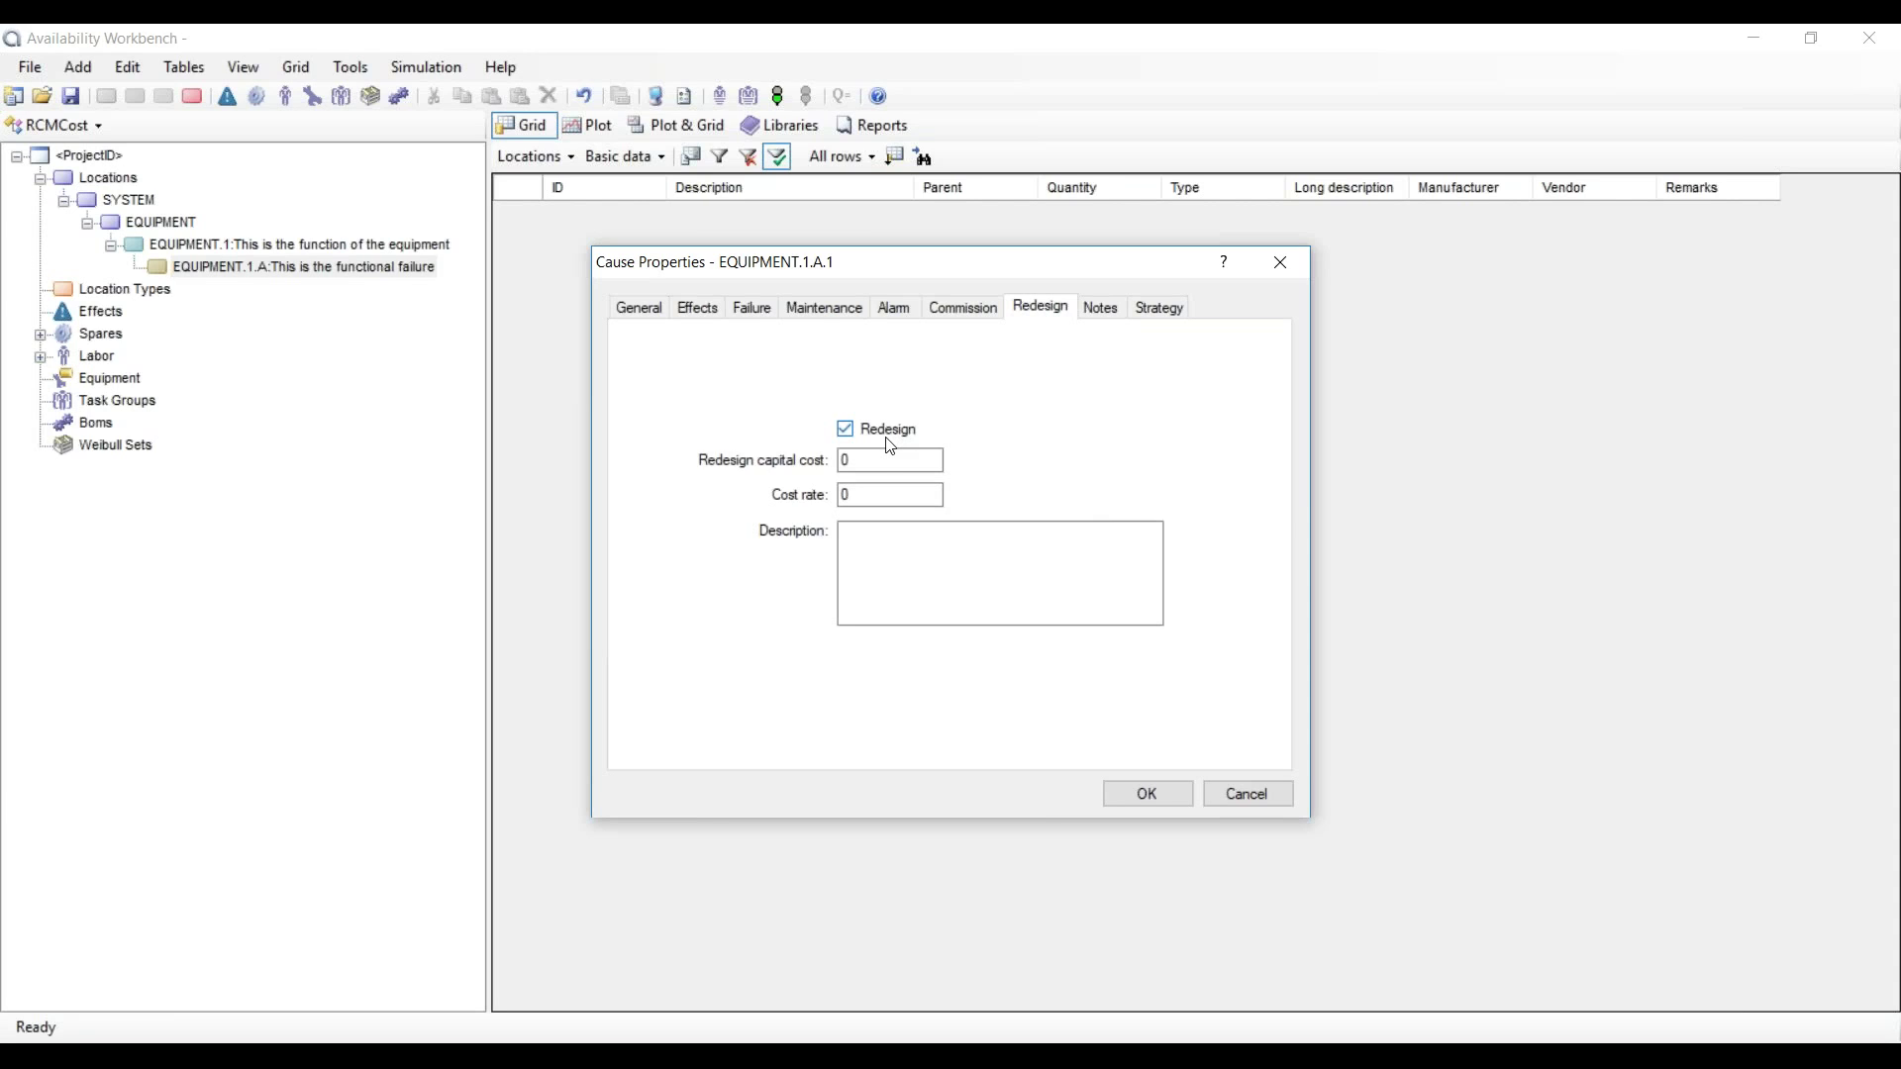
pyautogui.click(893, 429)
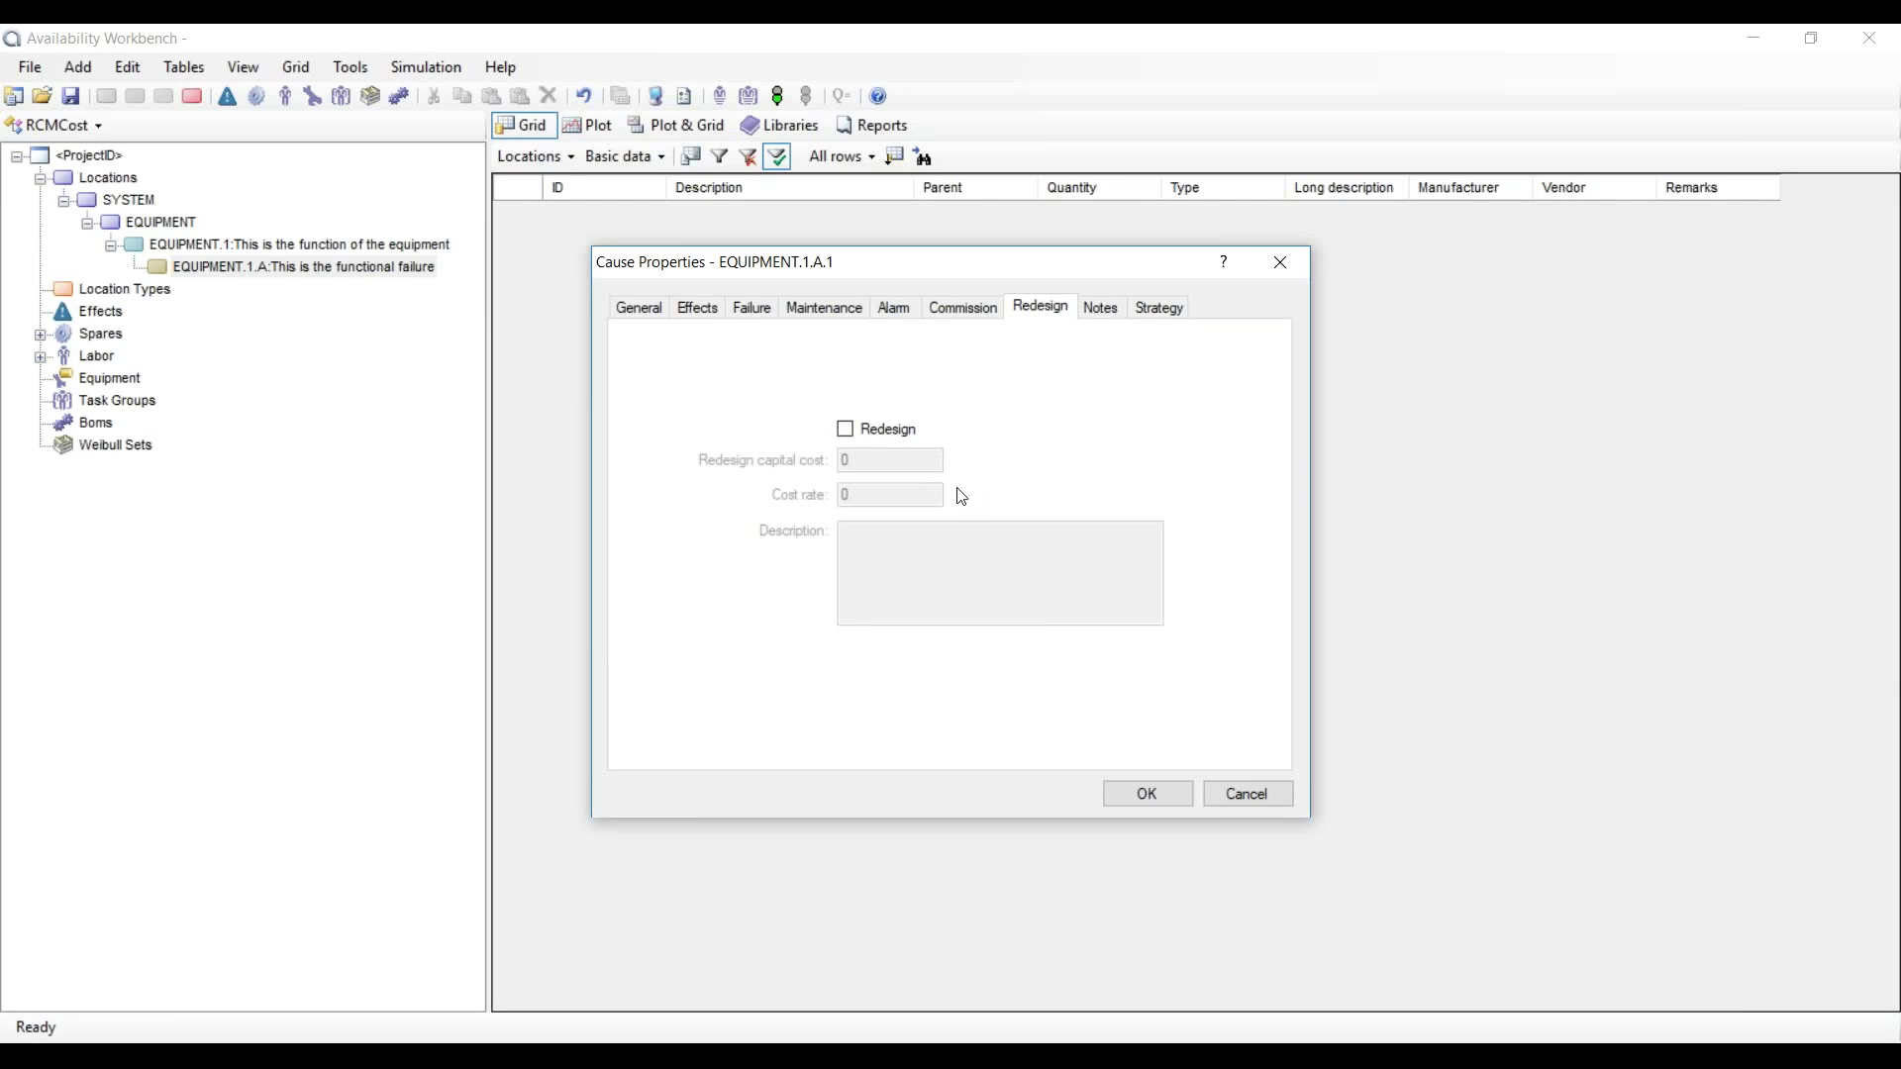
pyautogui.click(1163, 803)
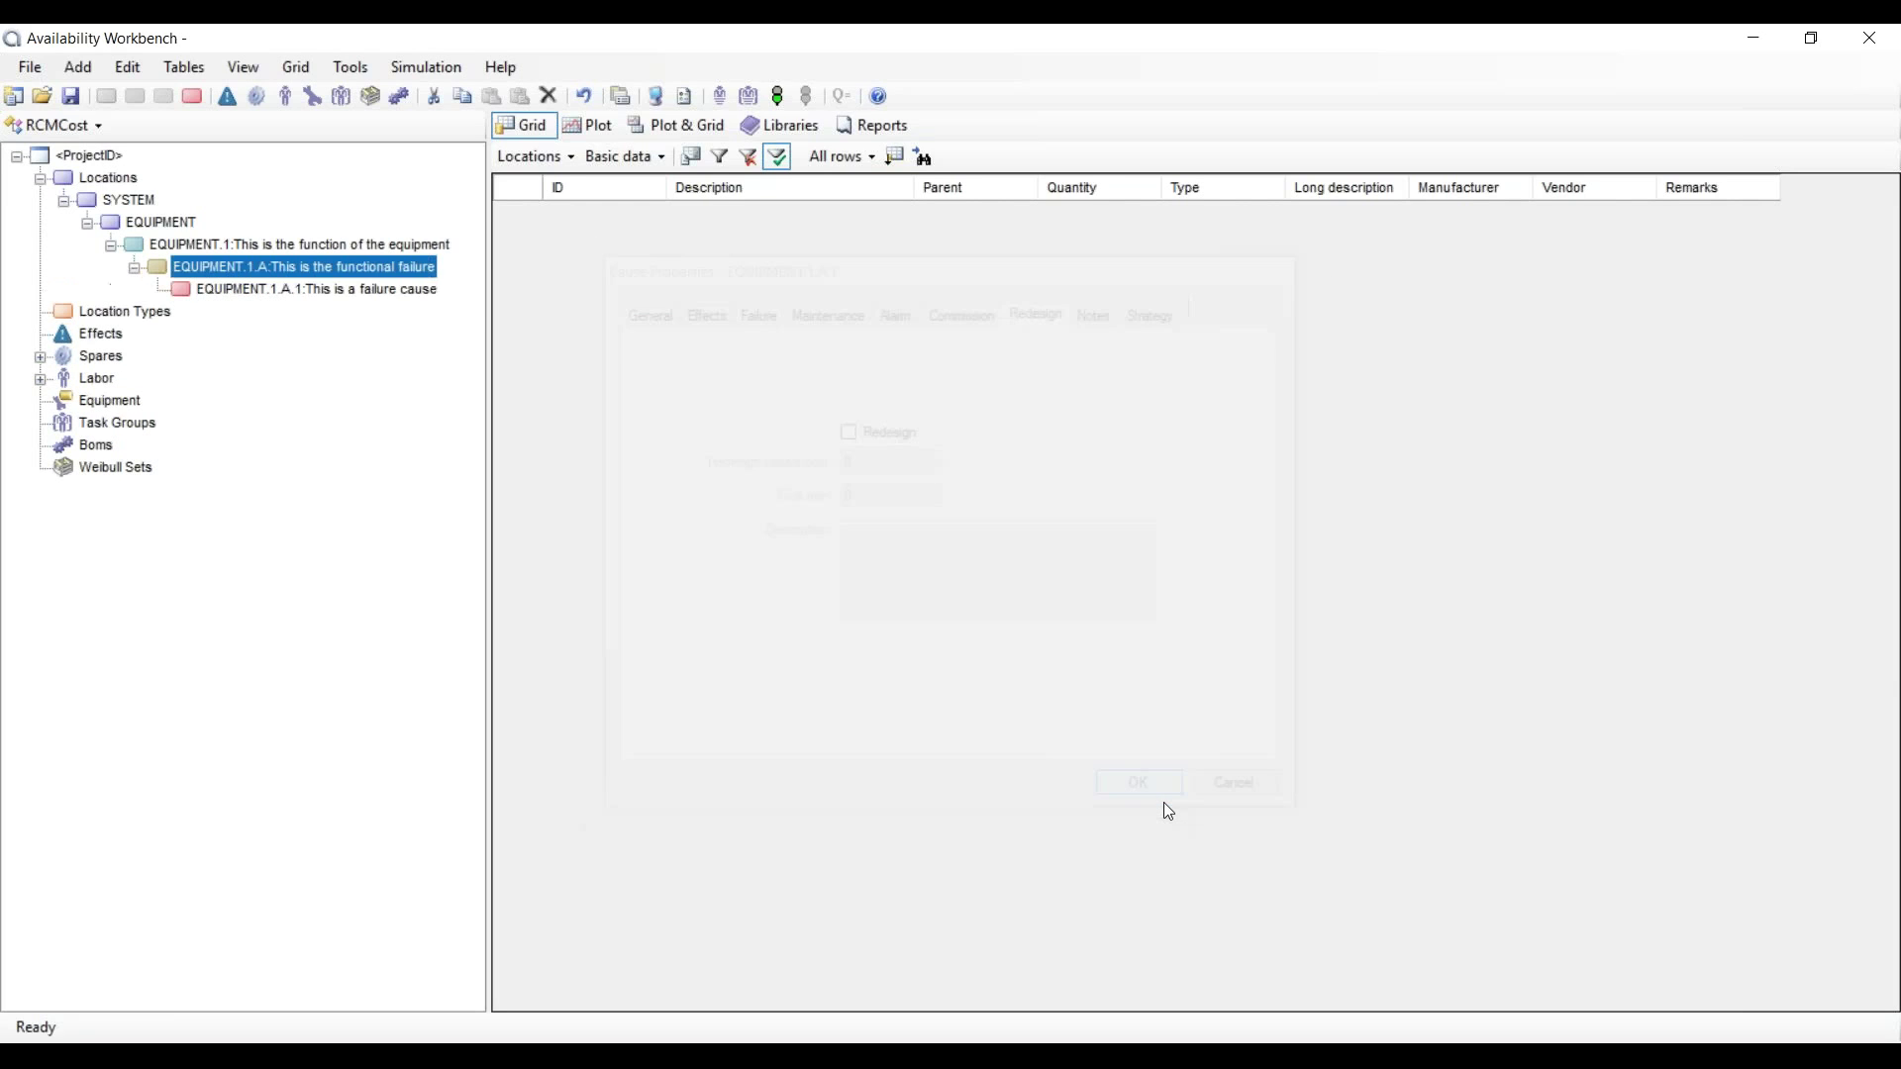
# Step: Create an effect with the ID LOSS and a cost rate of 10000
pyautogui.click(331, 290)
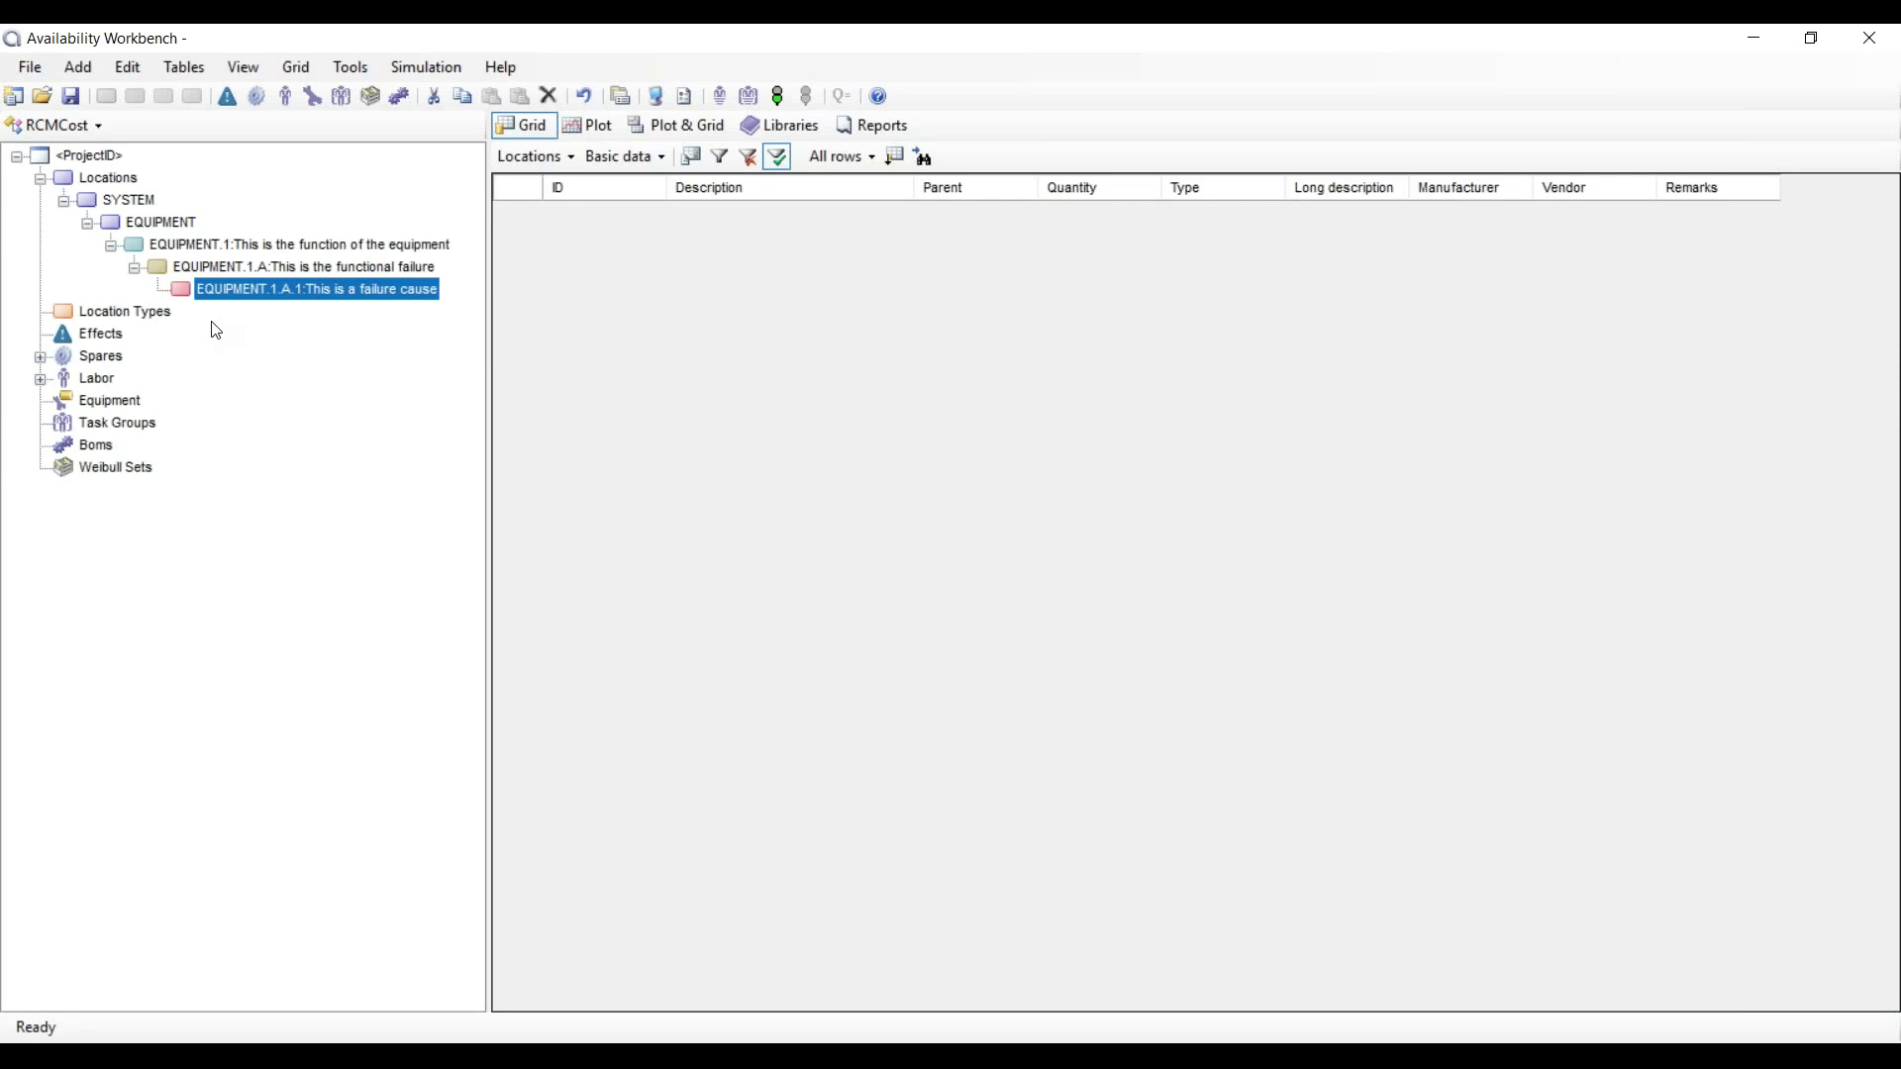
pyautogui.click(107, 334)
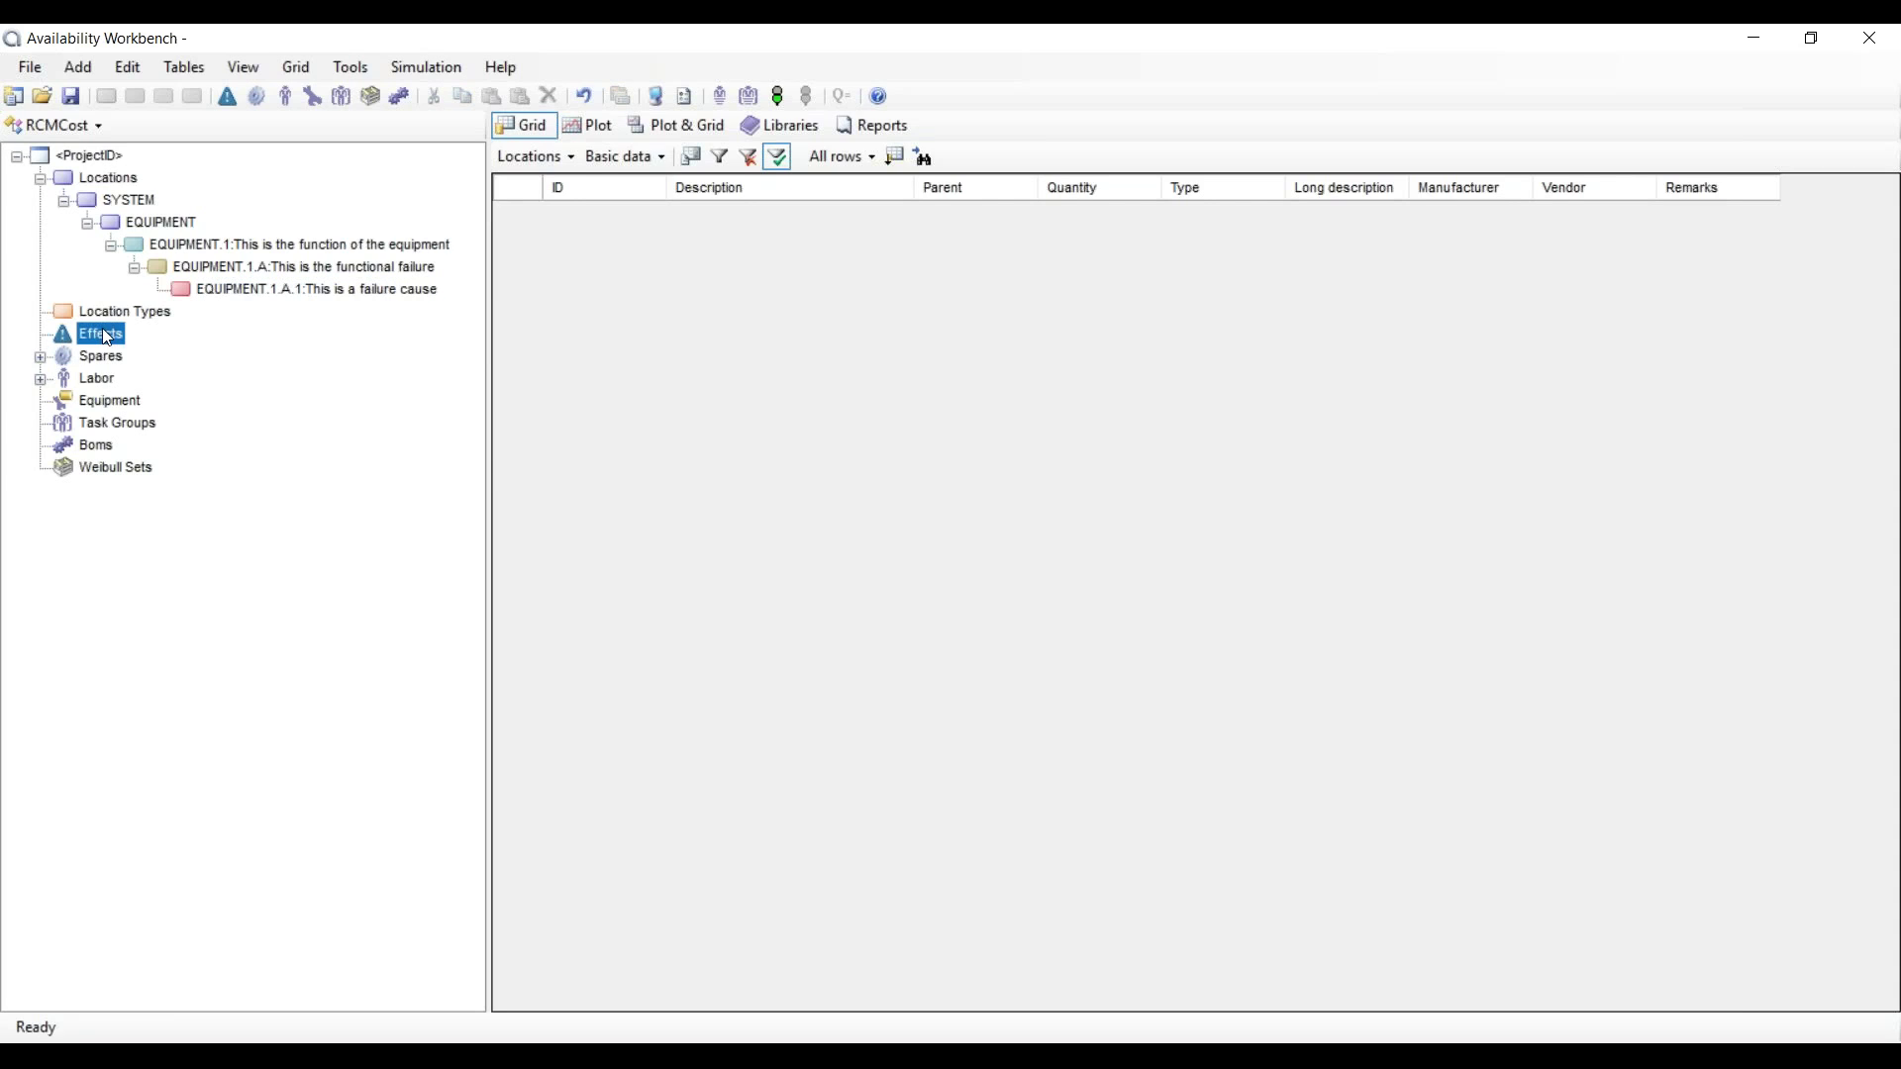
pyautogui.click(228, 97)
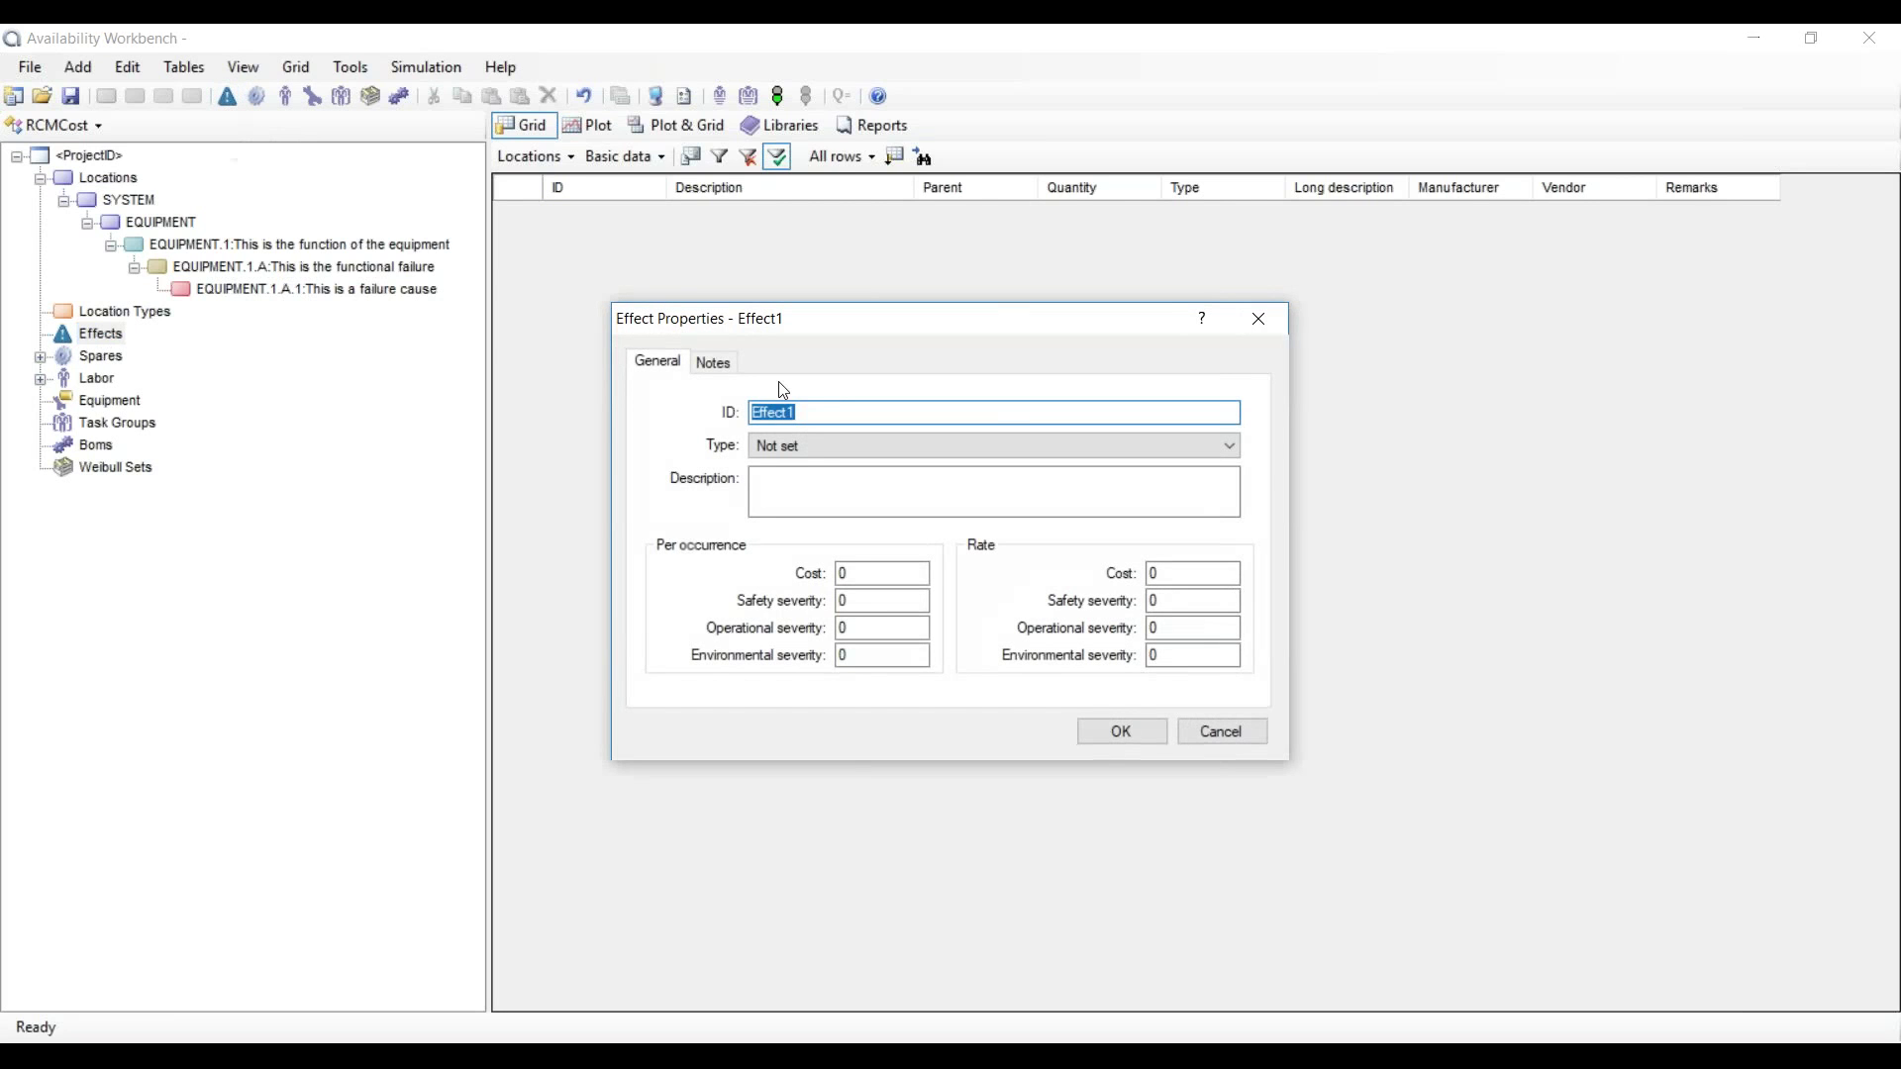
pyautogui.write('LOSS')
pyautogui.click(1183, 572)
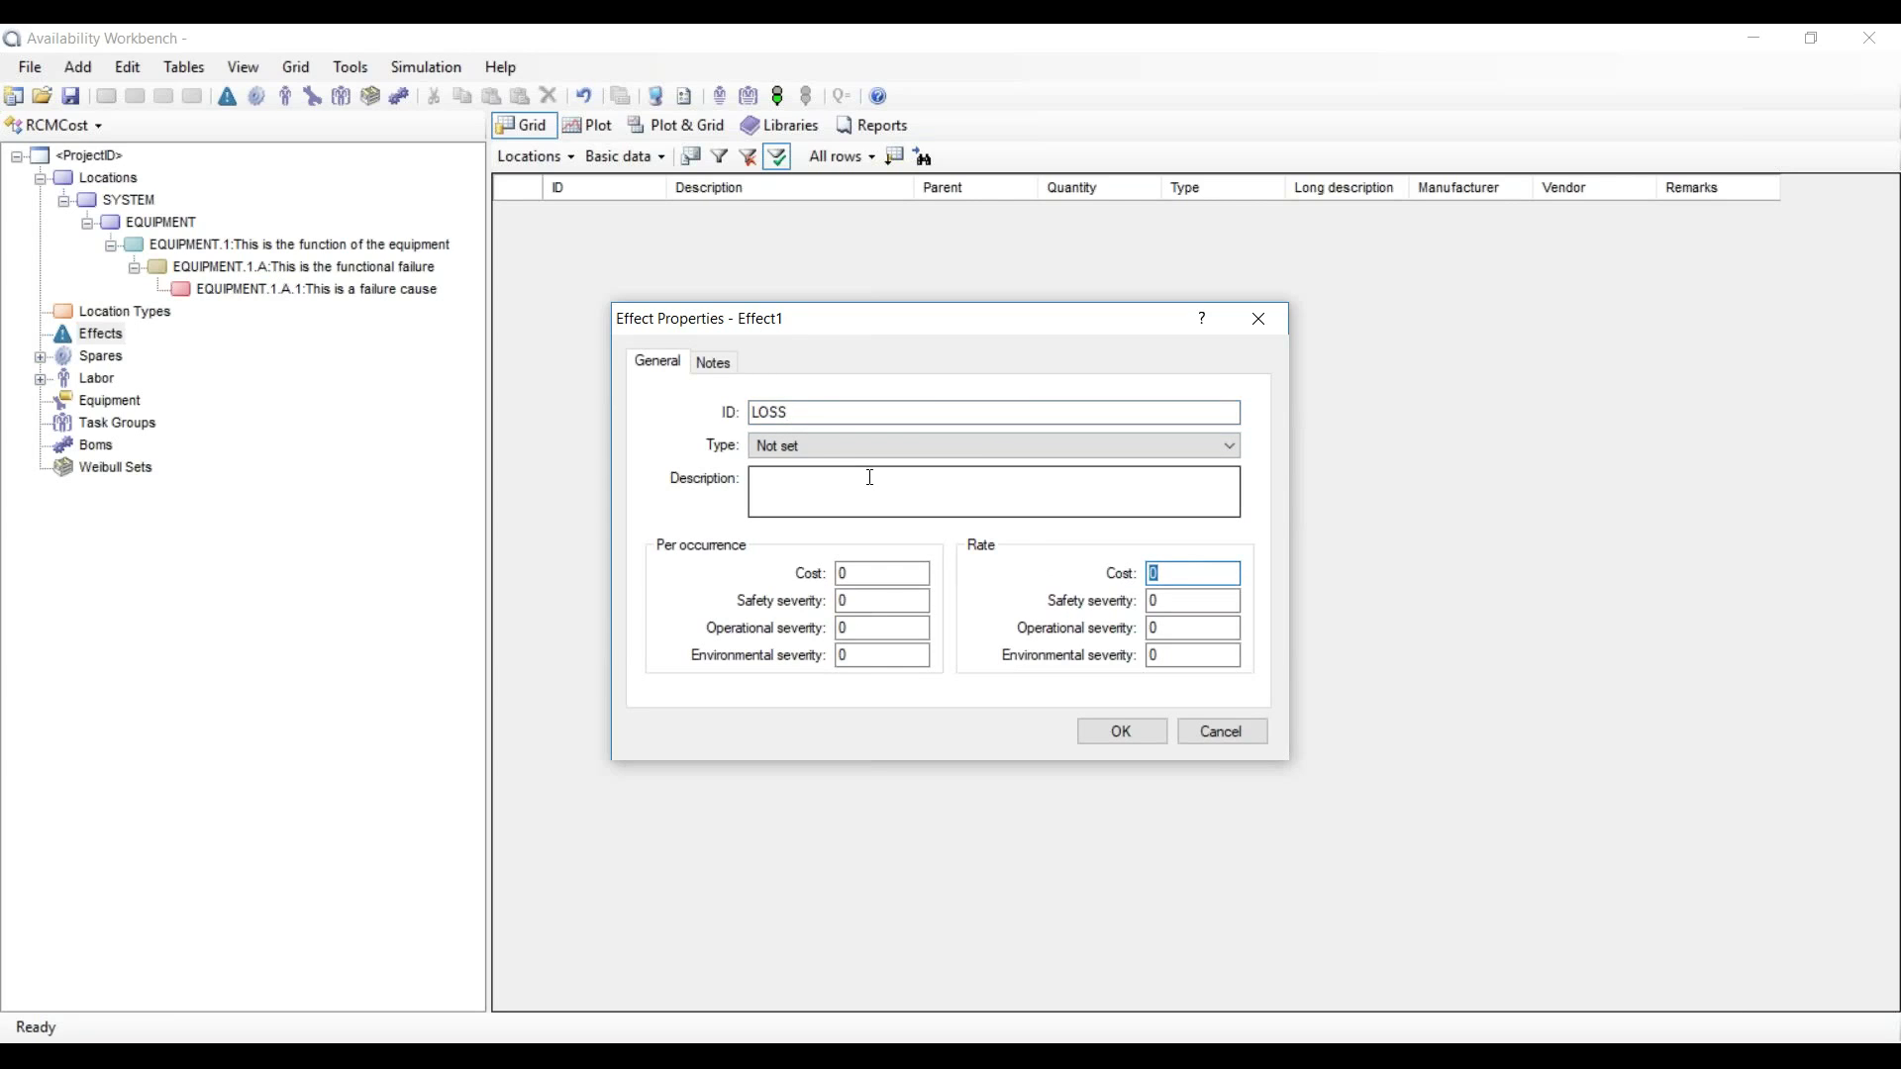
pyautogui.write('10000')
pyautogui.press('Tab')
pyautogui.press('Tab')
pyautogui.press('Tab')
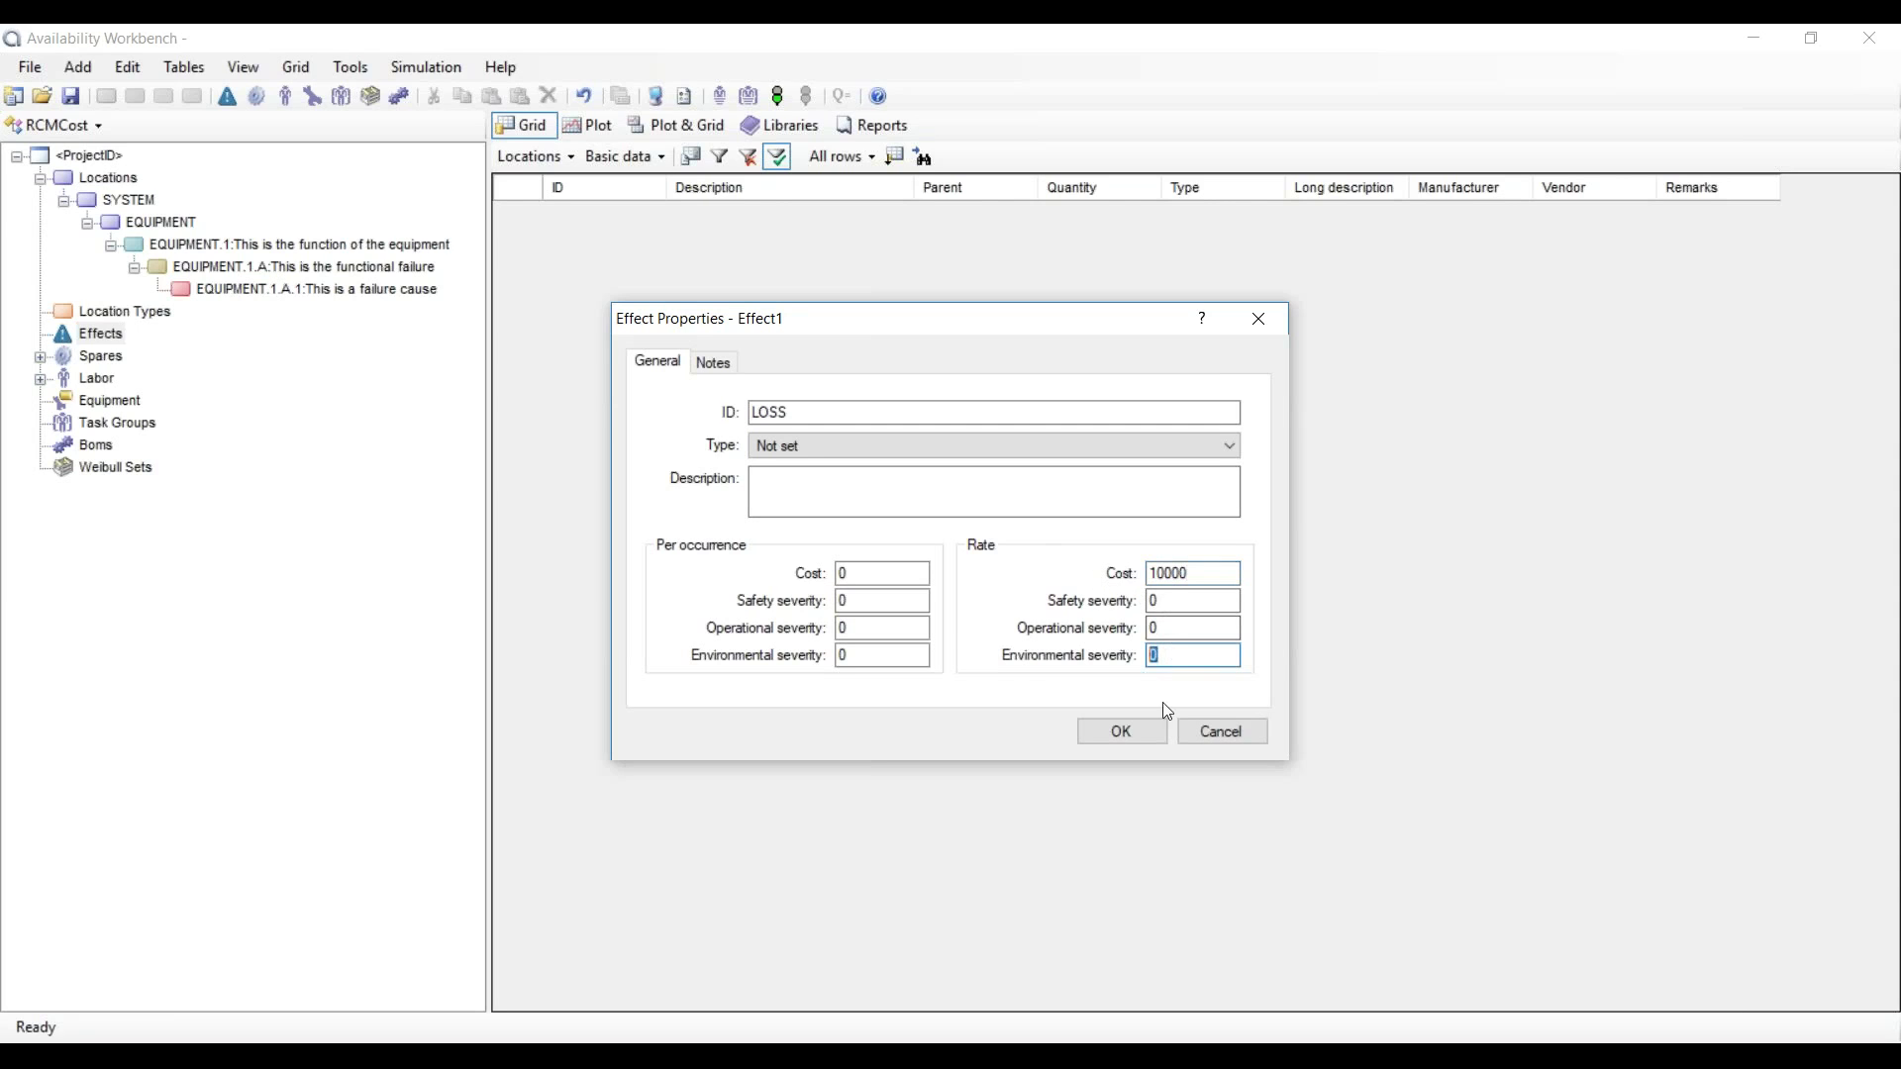
# Step: Set the effect's operational severity rate to 10 and save the effect
pyautogui.click(1192, 629)
pyautogui.write('10')
pyautogui.click(1126, 733)
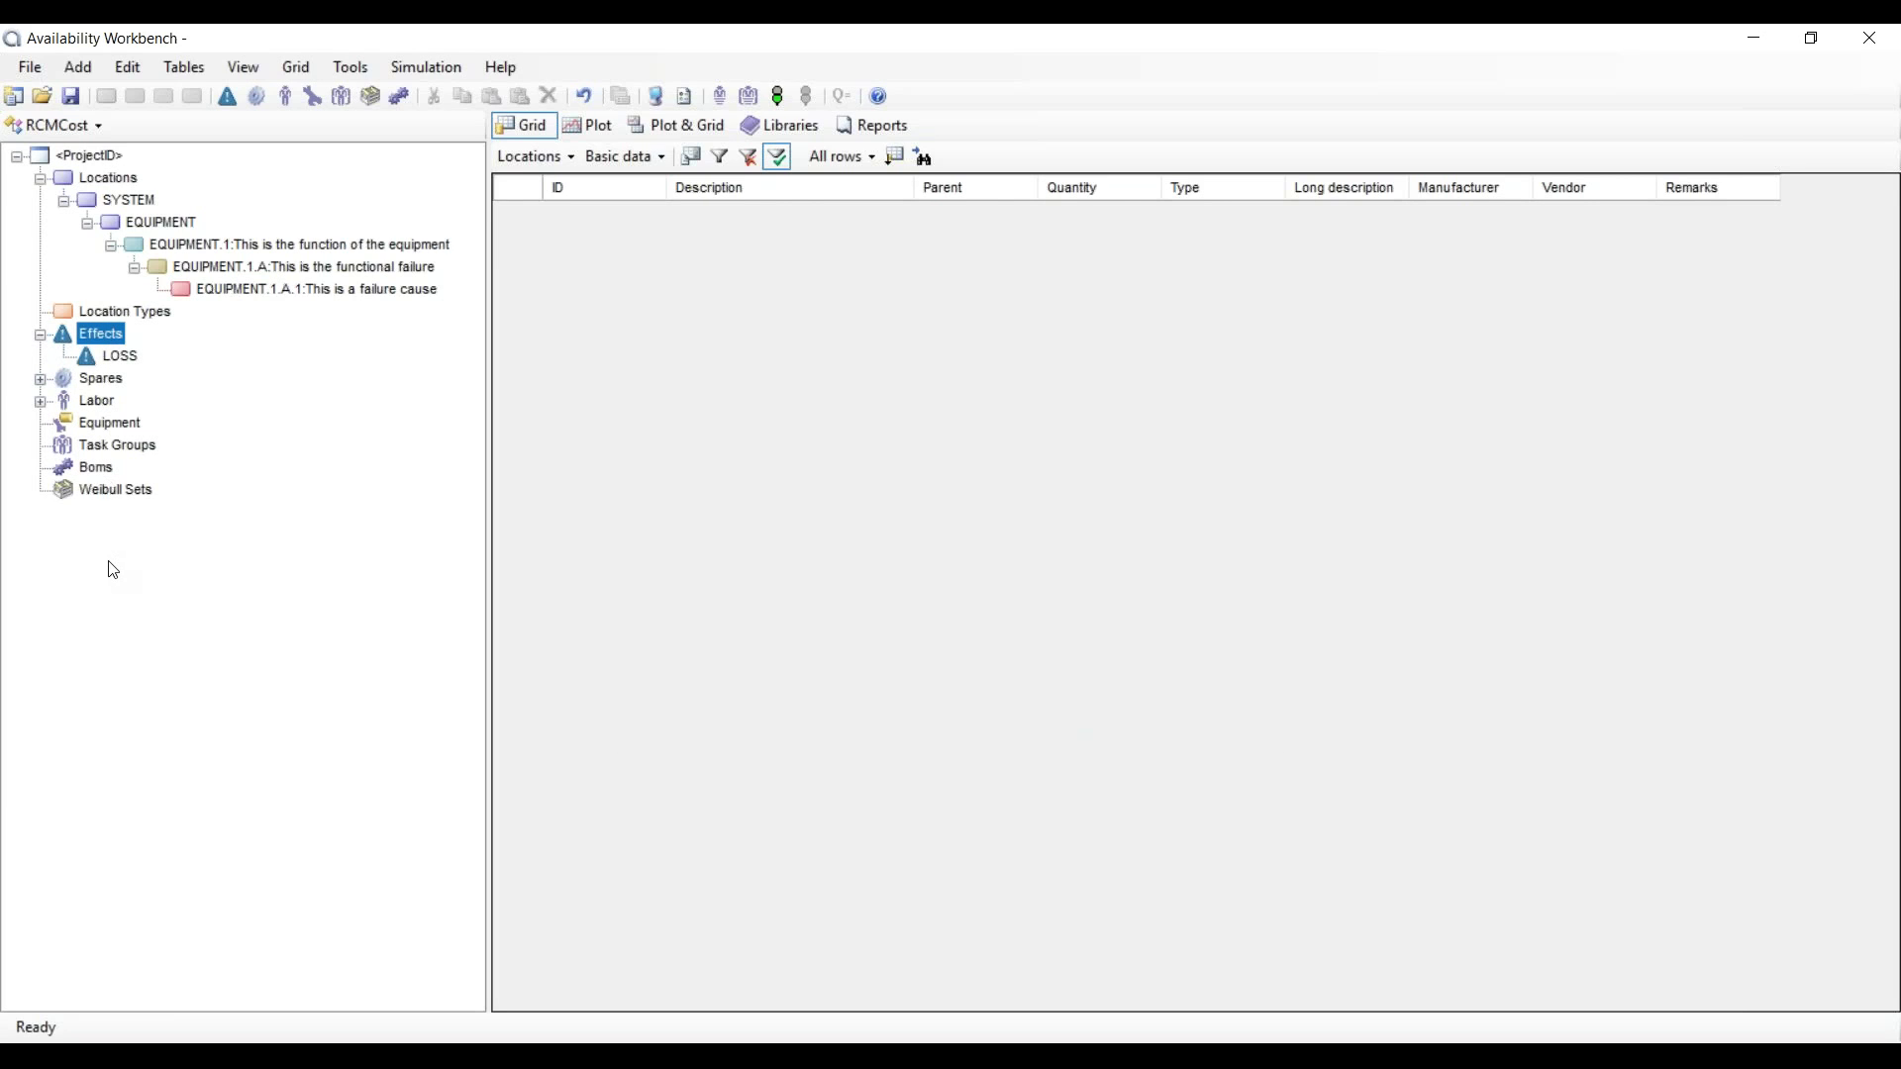
# Step: Assign the LOSS effect to the failure cause, applying it to failures only with a redundancy factor of 1
pyautogui.click(279, 295)
pyautogui.doubleClick(279, 289)
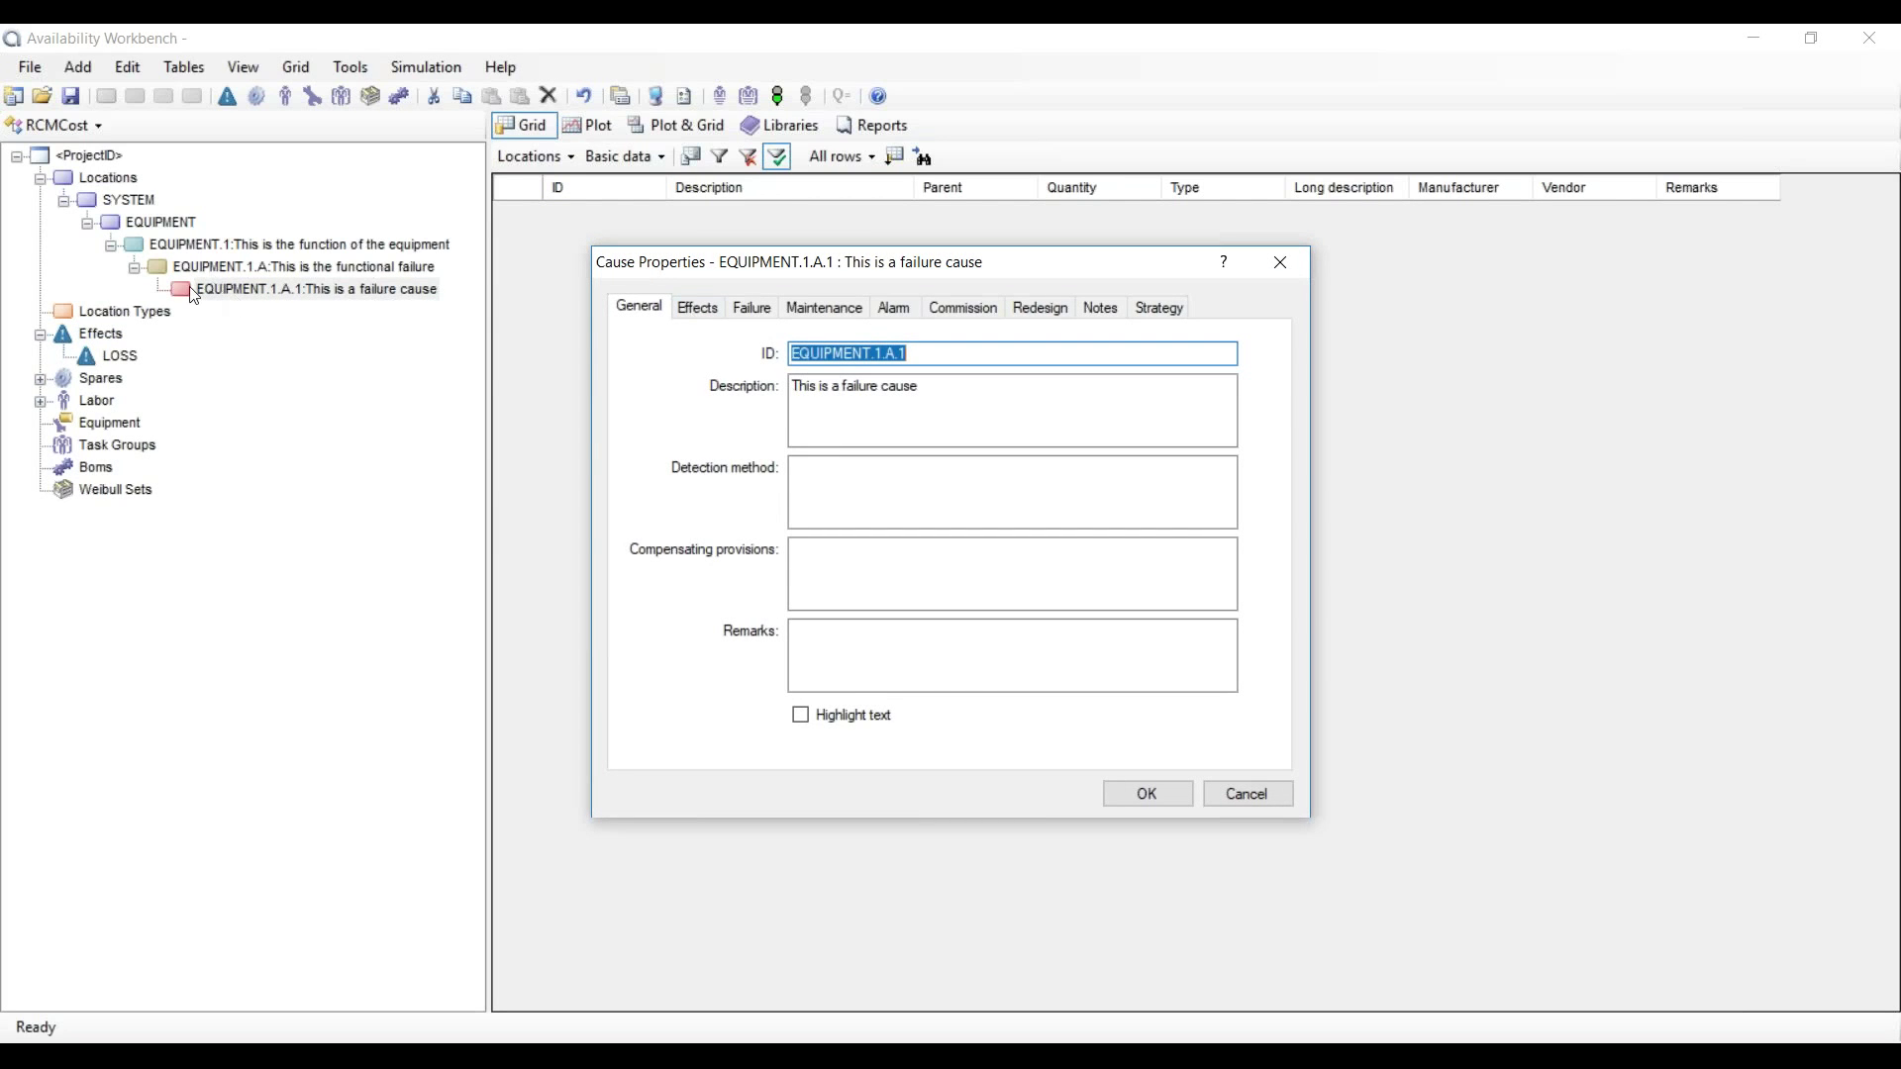
pyautogui.click(697, 313)
pyautogui.click(686, 649)
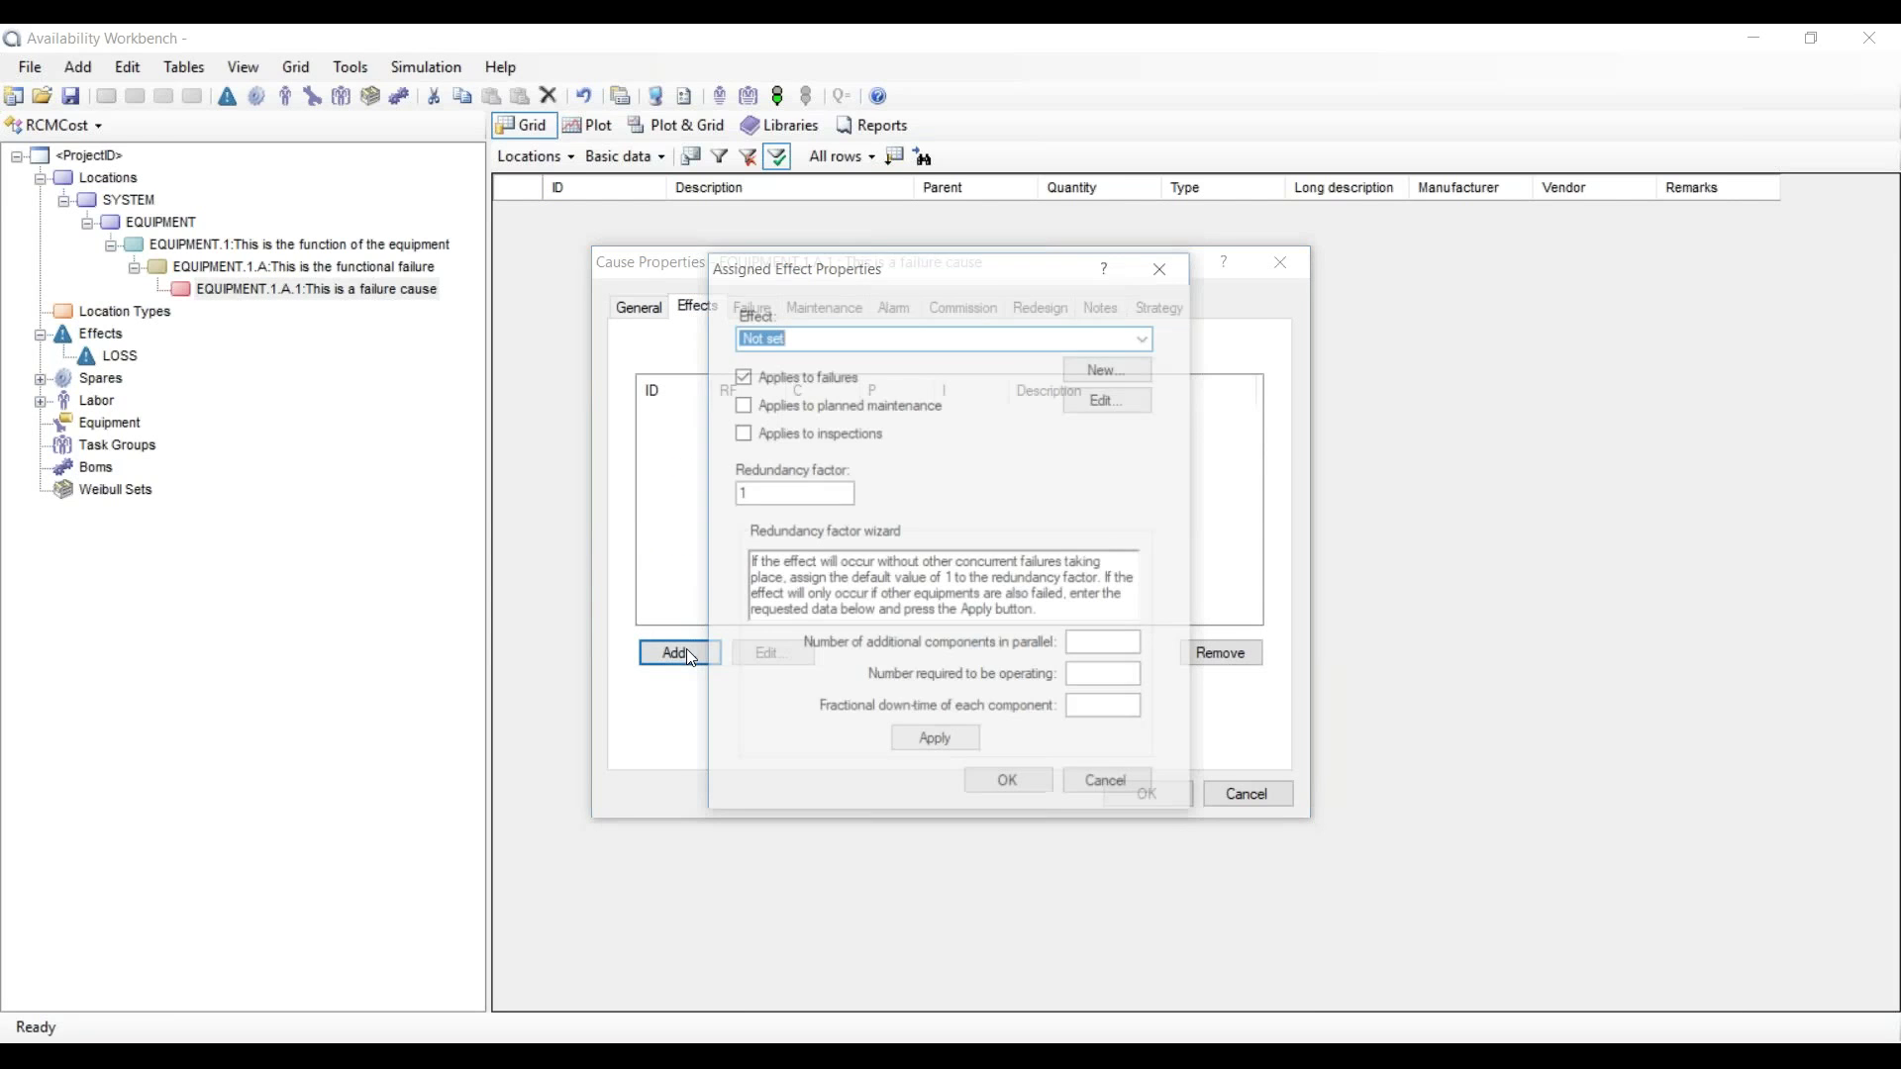
pyautogui.click(1149, 337)
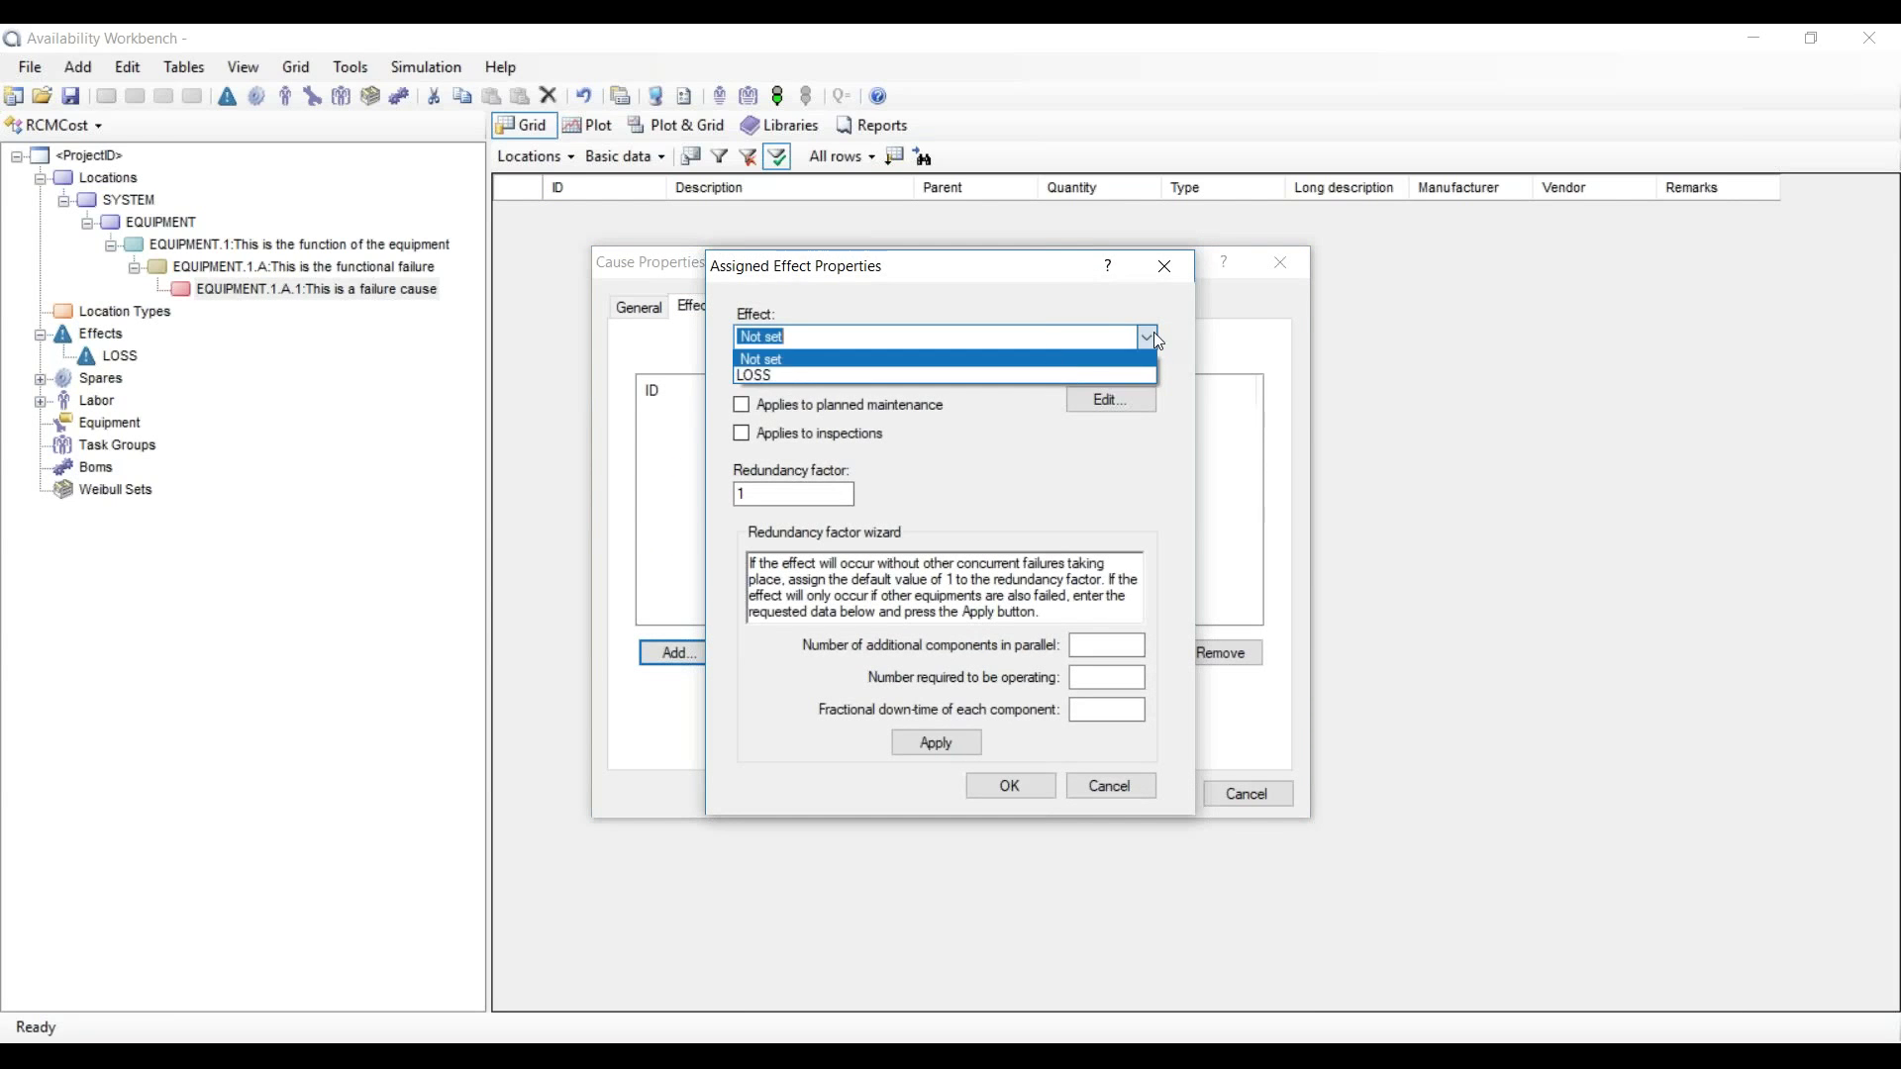
pyautogui.click(836, 377)
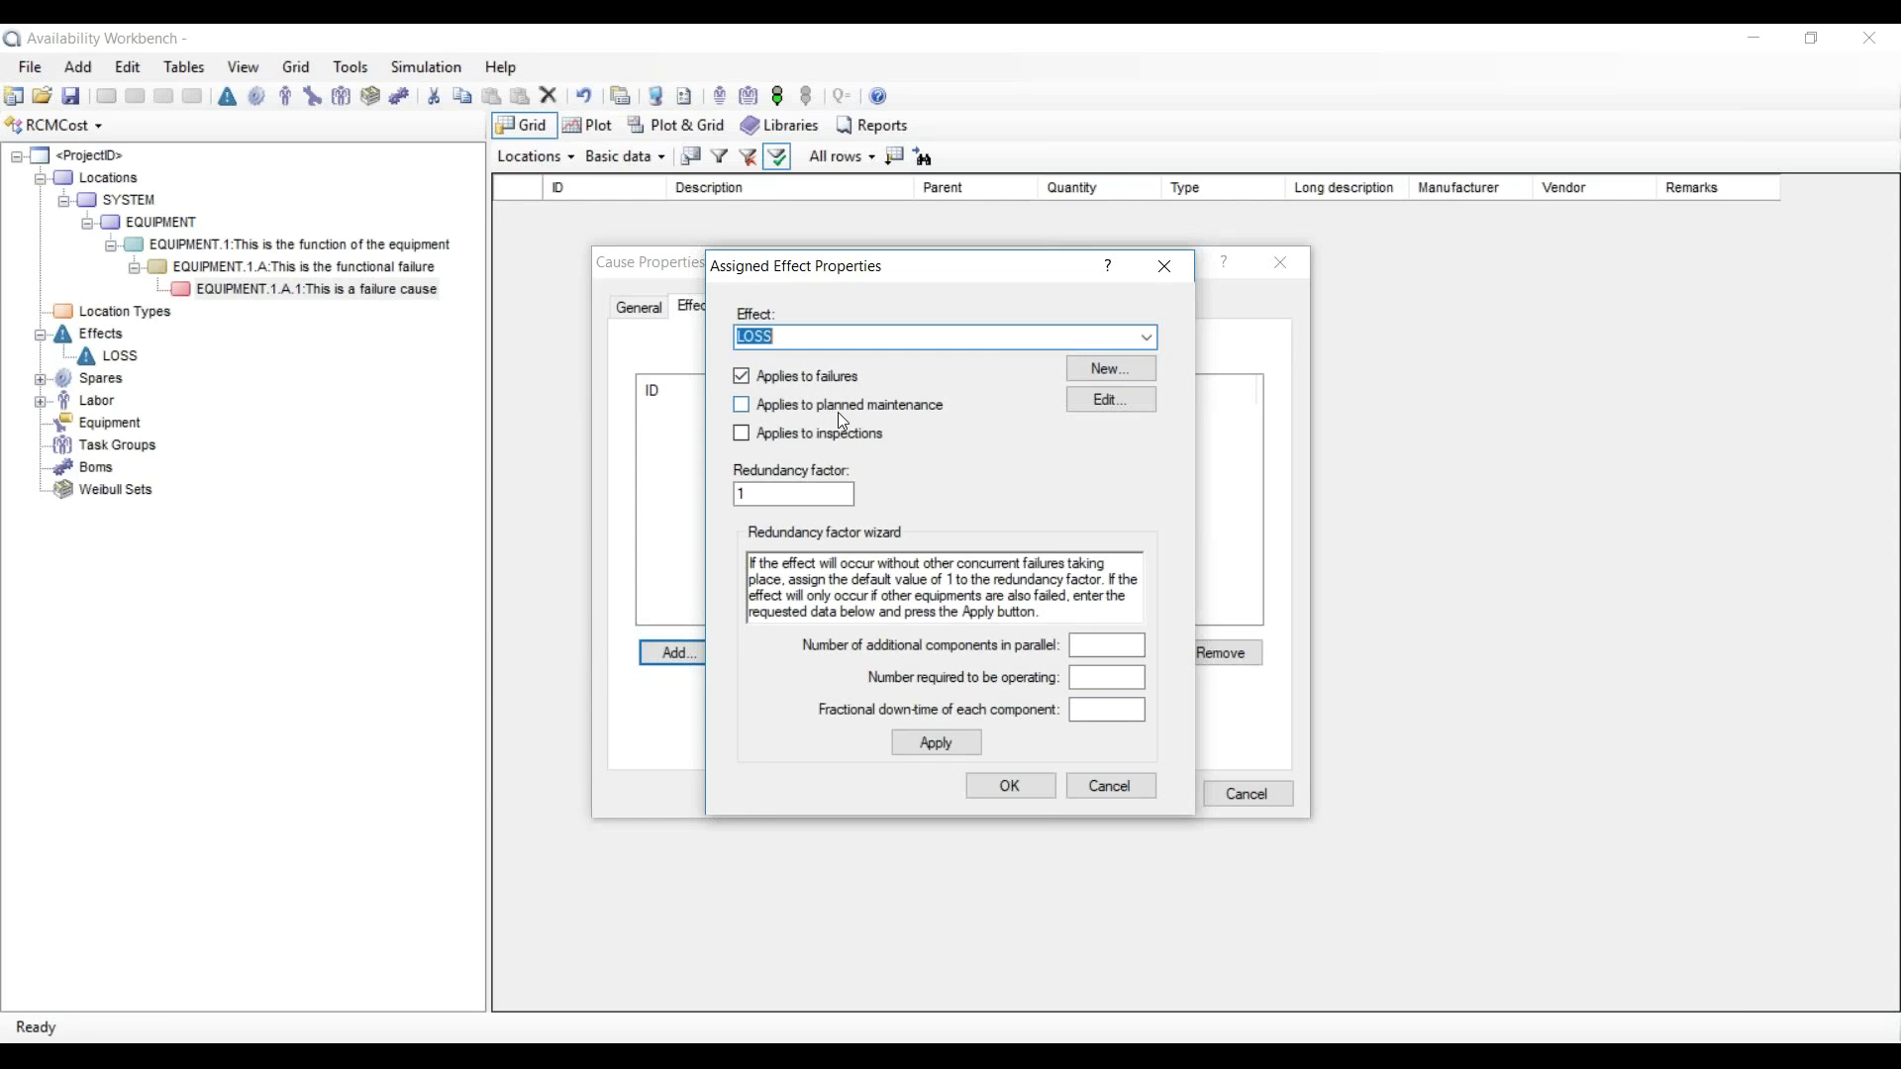
pyautogui.click(752, 407)
pyautogui.click(753, 435)
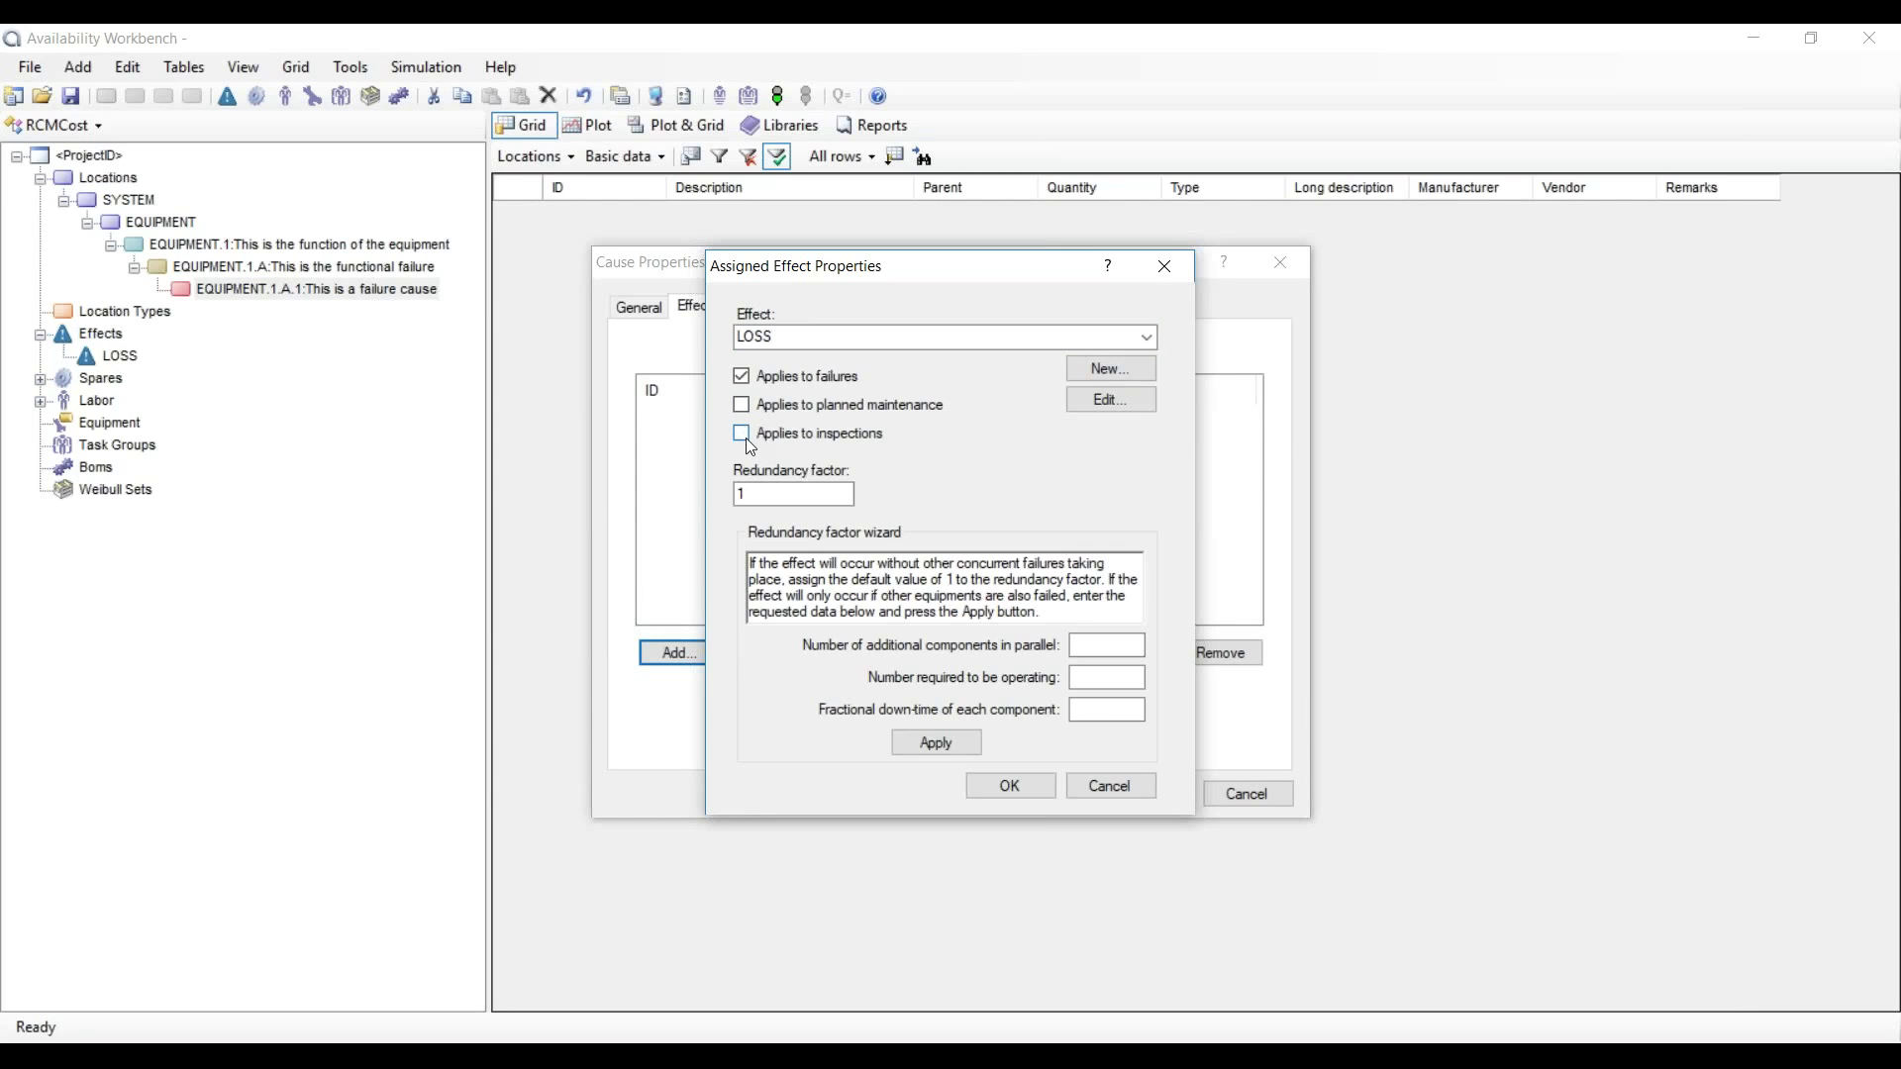
pyautogui.click(790, 495)
pyautogui.doubleClick(757, 337)
pyautogui.click(1034, 788)
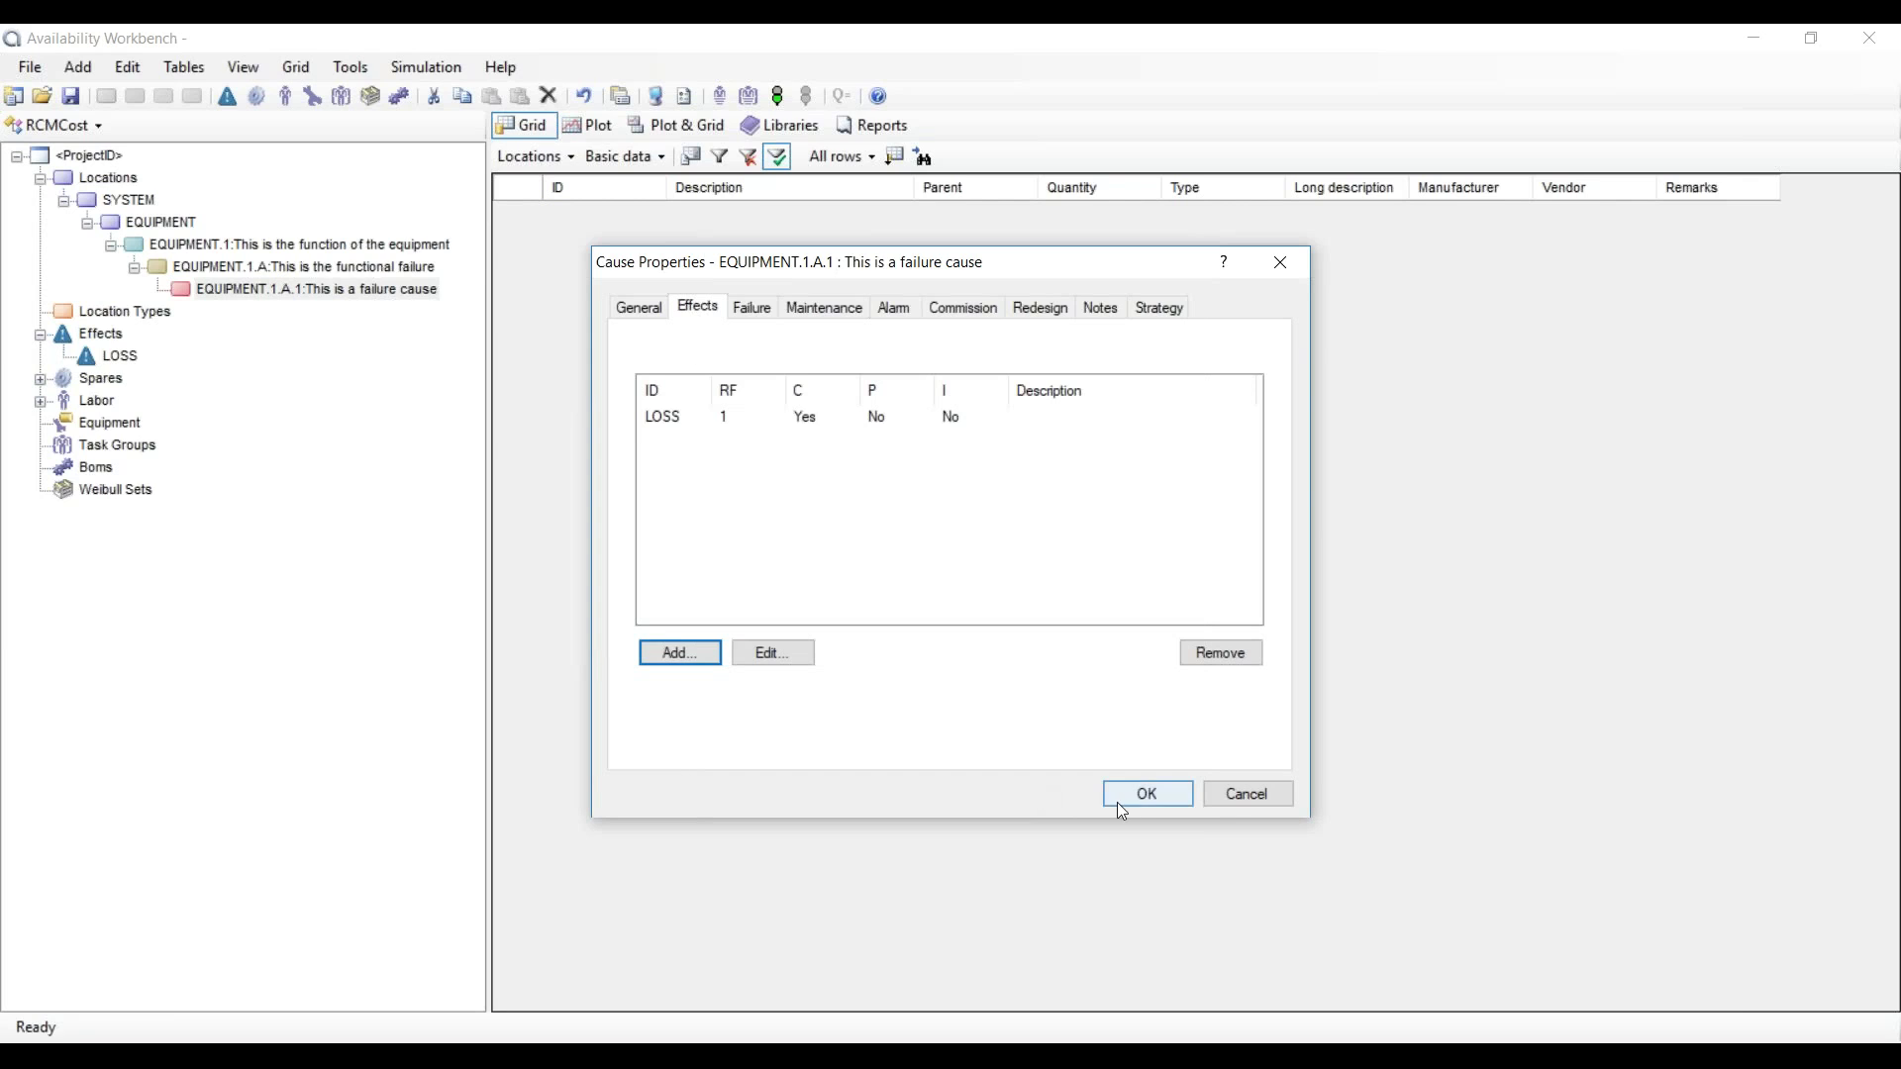
# Step: Create a new effect for the cause with the ID FIRE and a per-occurrence safety severity of 10
pyautogui.click(704, 661)
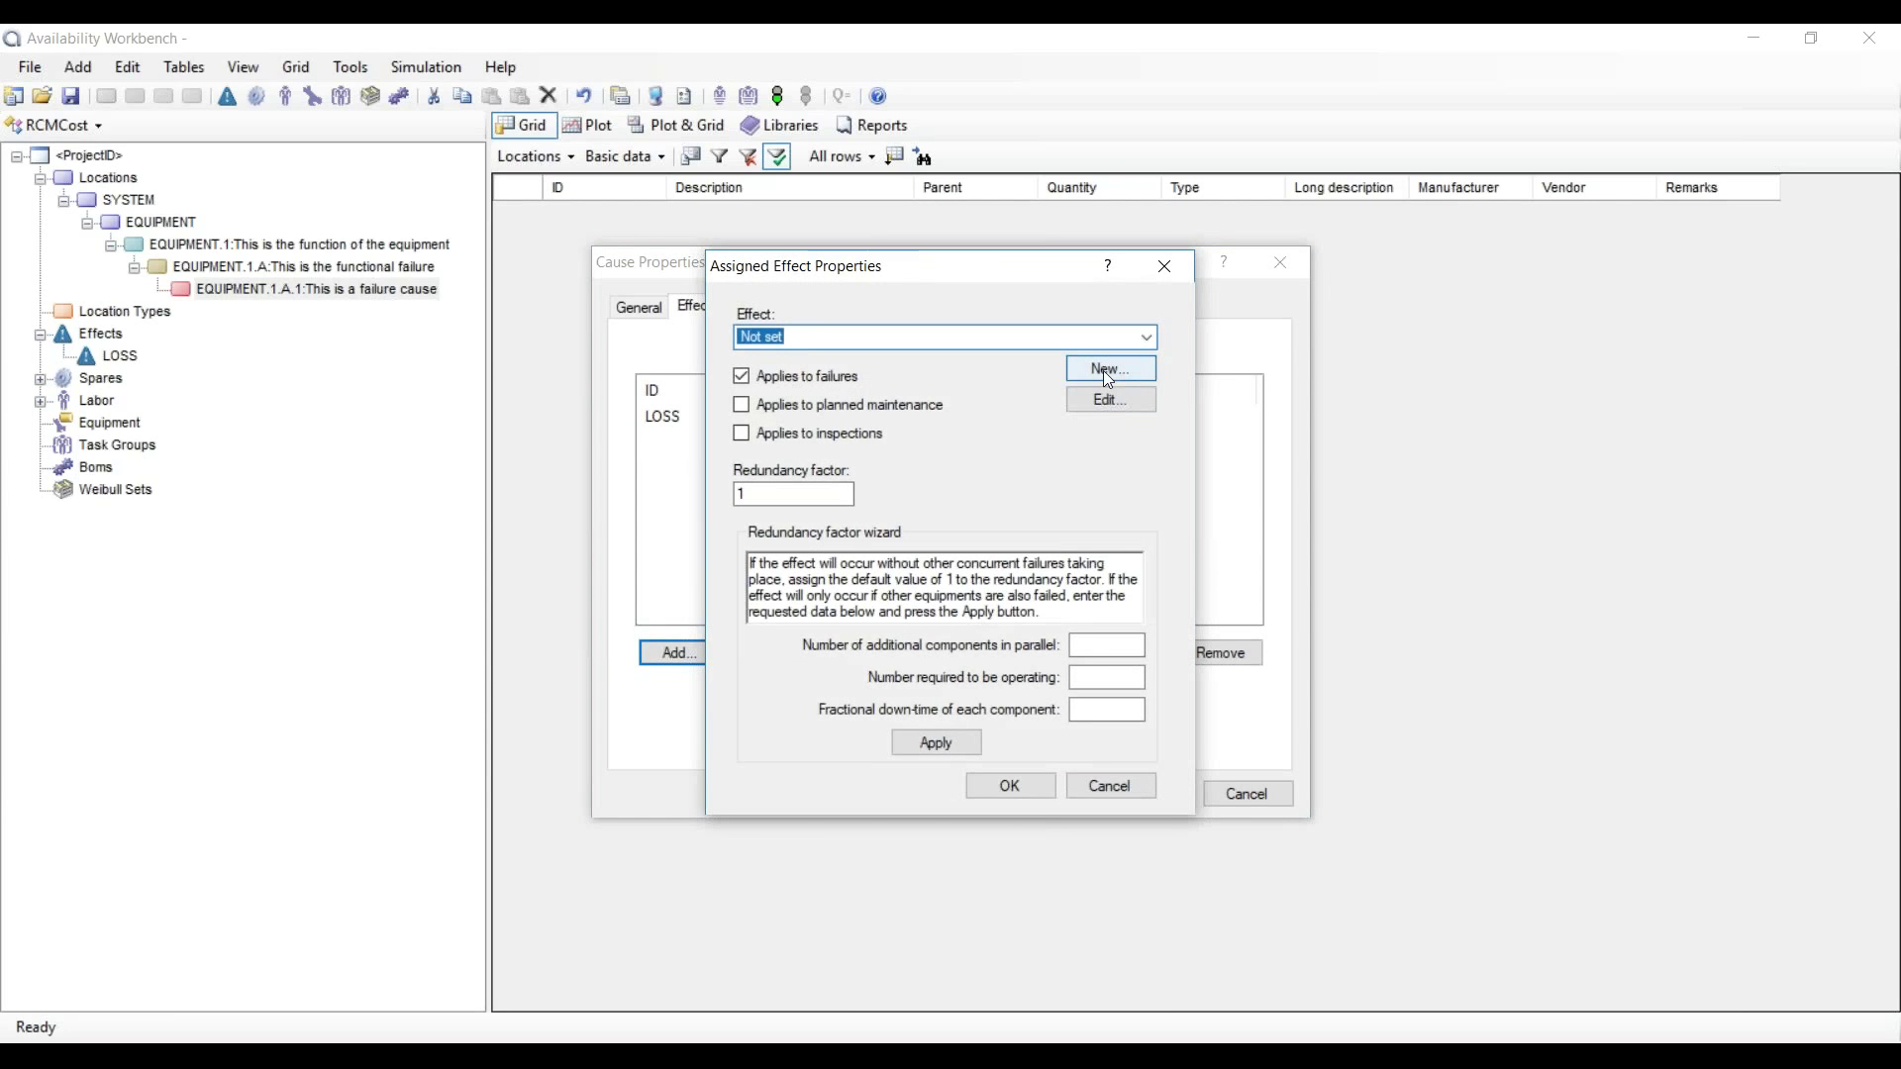
pyautogui.click(1107, 379)
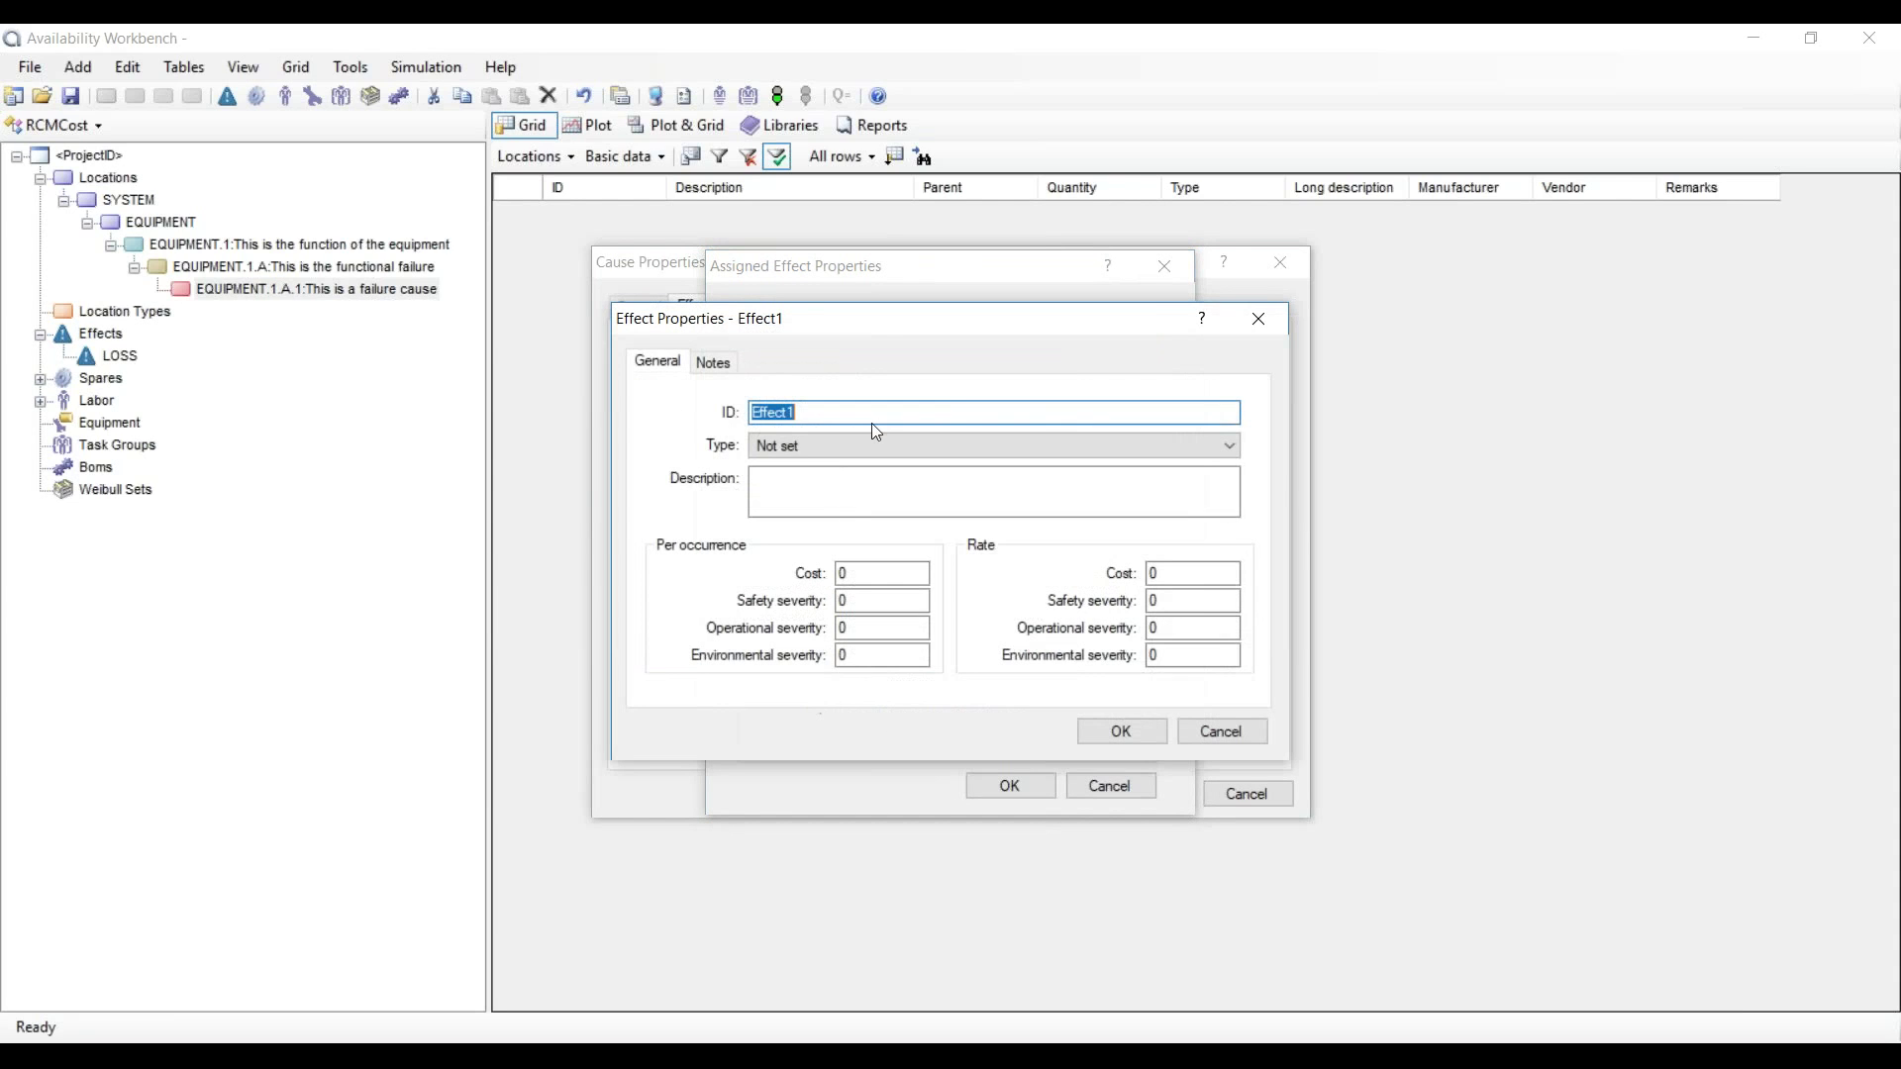
pyautogui.press('BackSpace')
pyautogui.write('FIRE')
pyautogui.click(844, 601)
pyautogui.write('10')
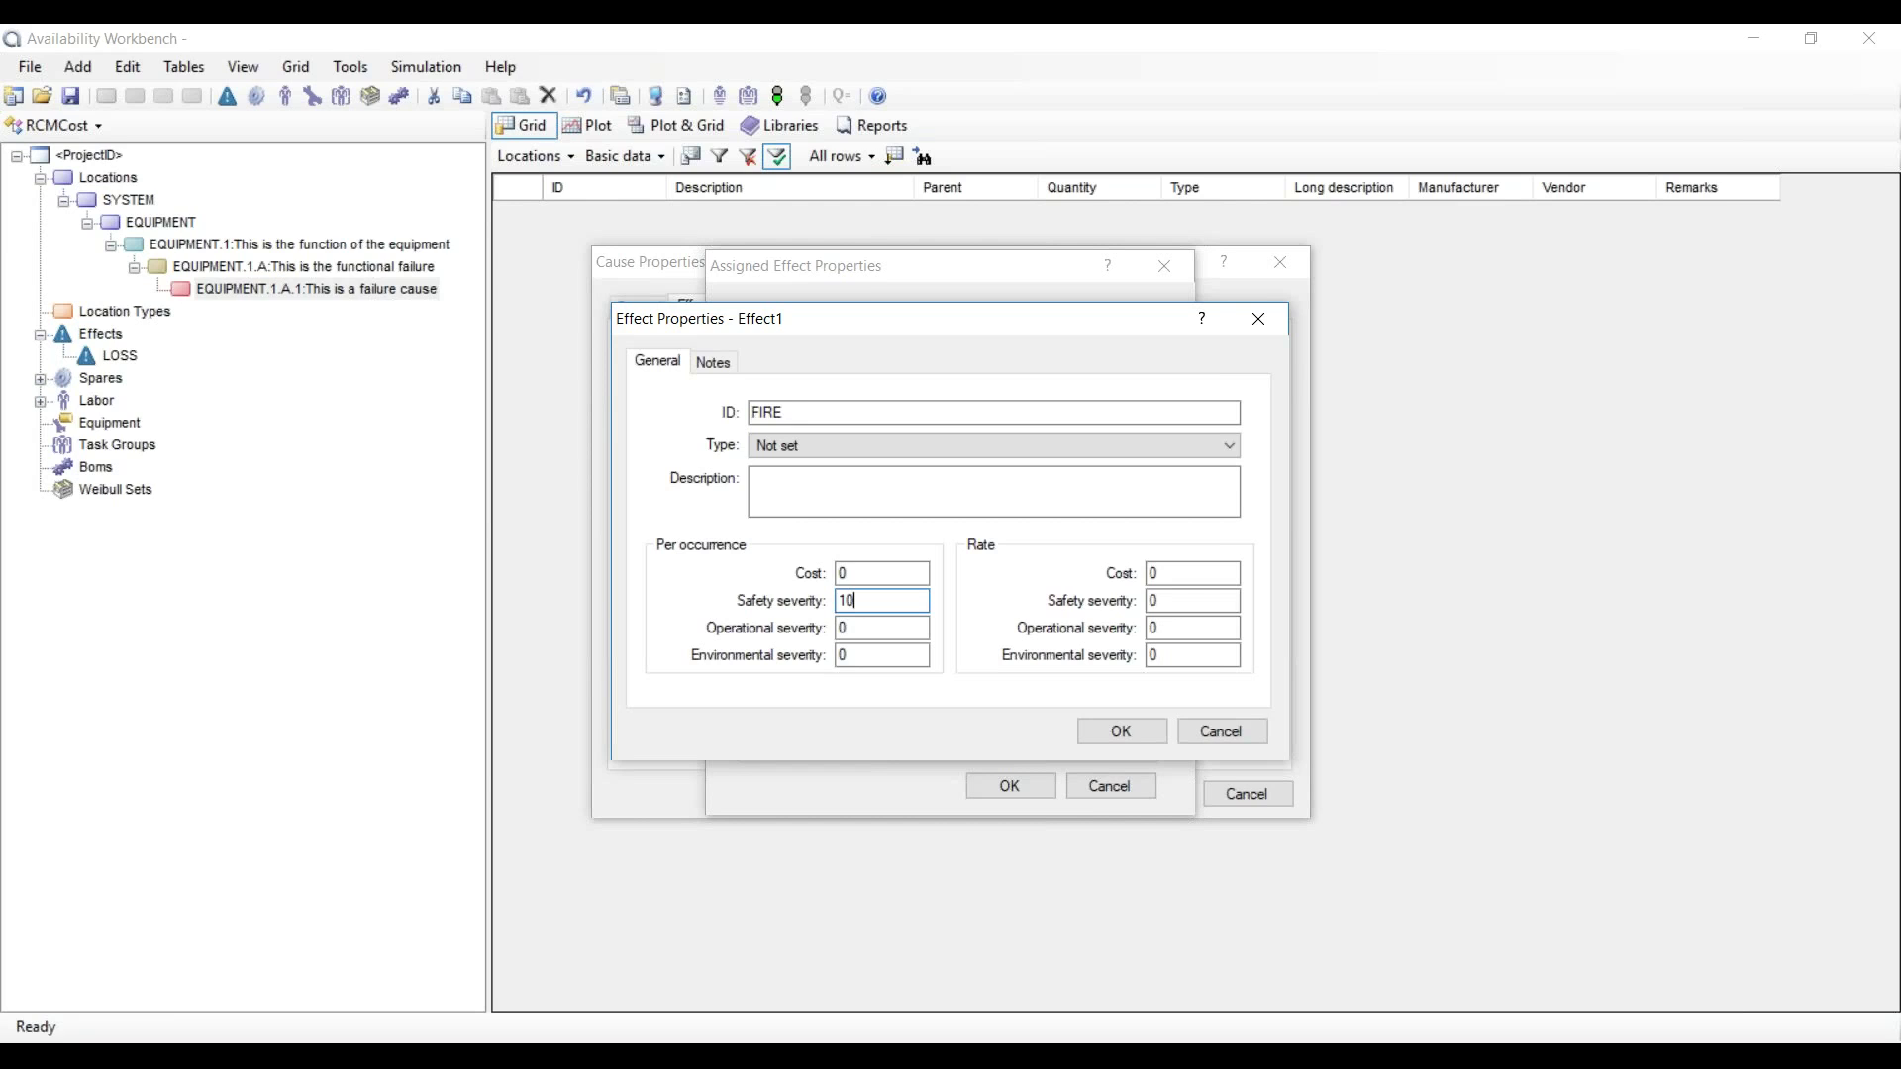
pyautogui.click(1112, 731)
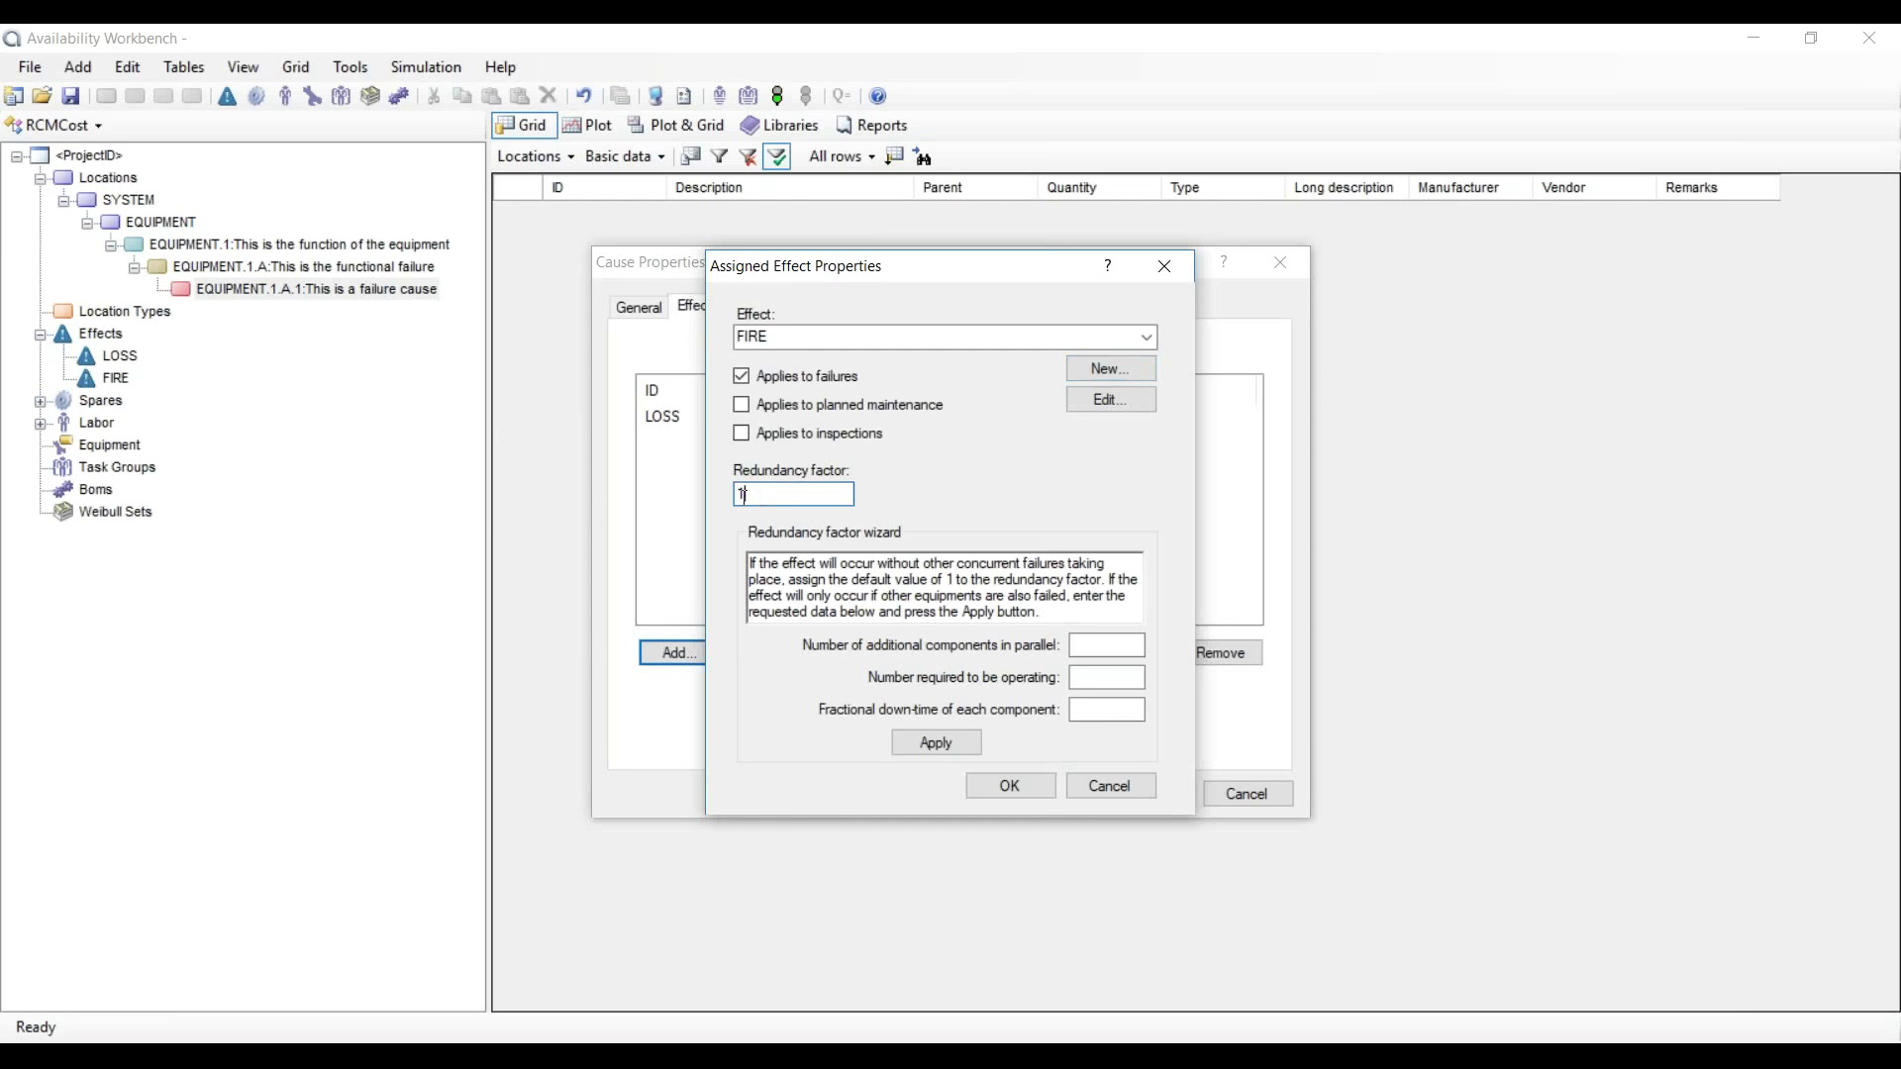
# Step: Set the FIRE effect's redundancy factor to 0.0001, assign it, and save the failure cause
pyautogui.write('0.000')
pyautogui.click(1025, 787)
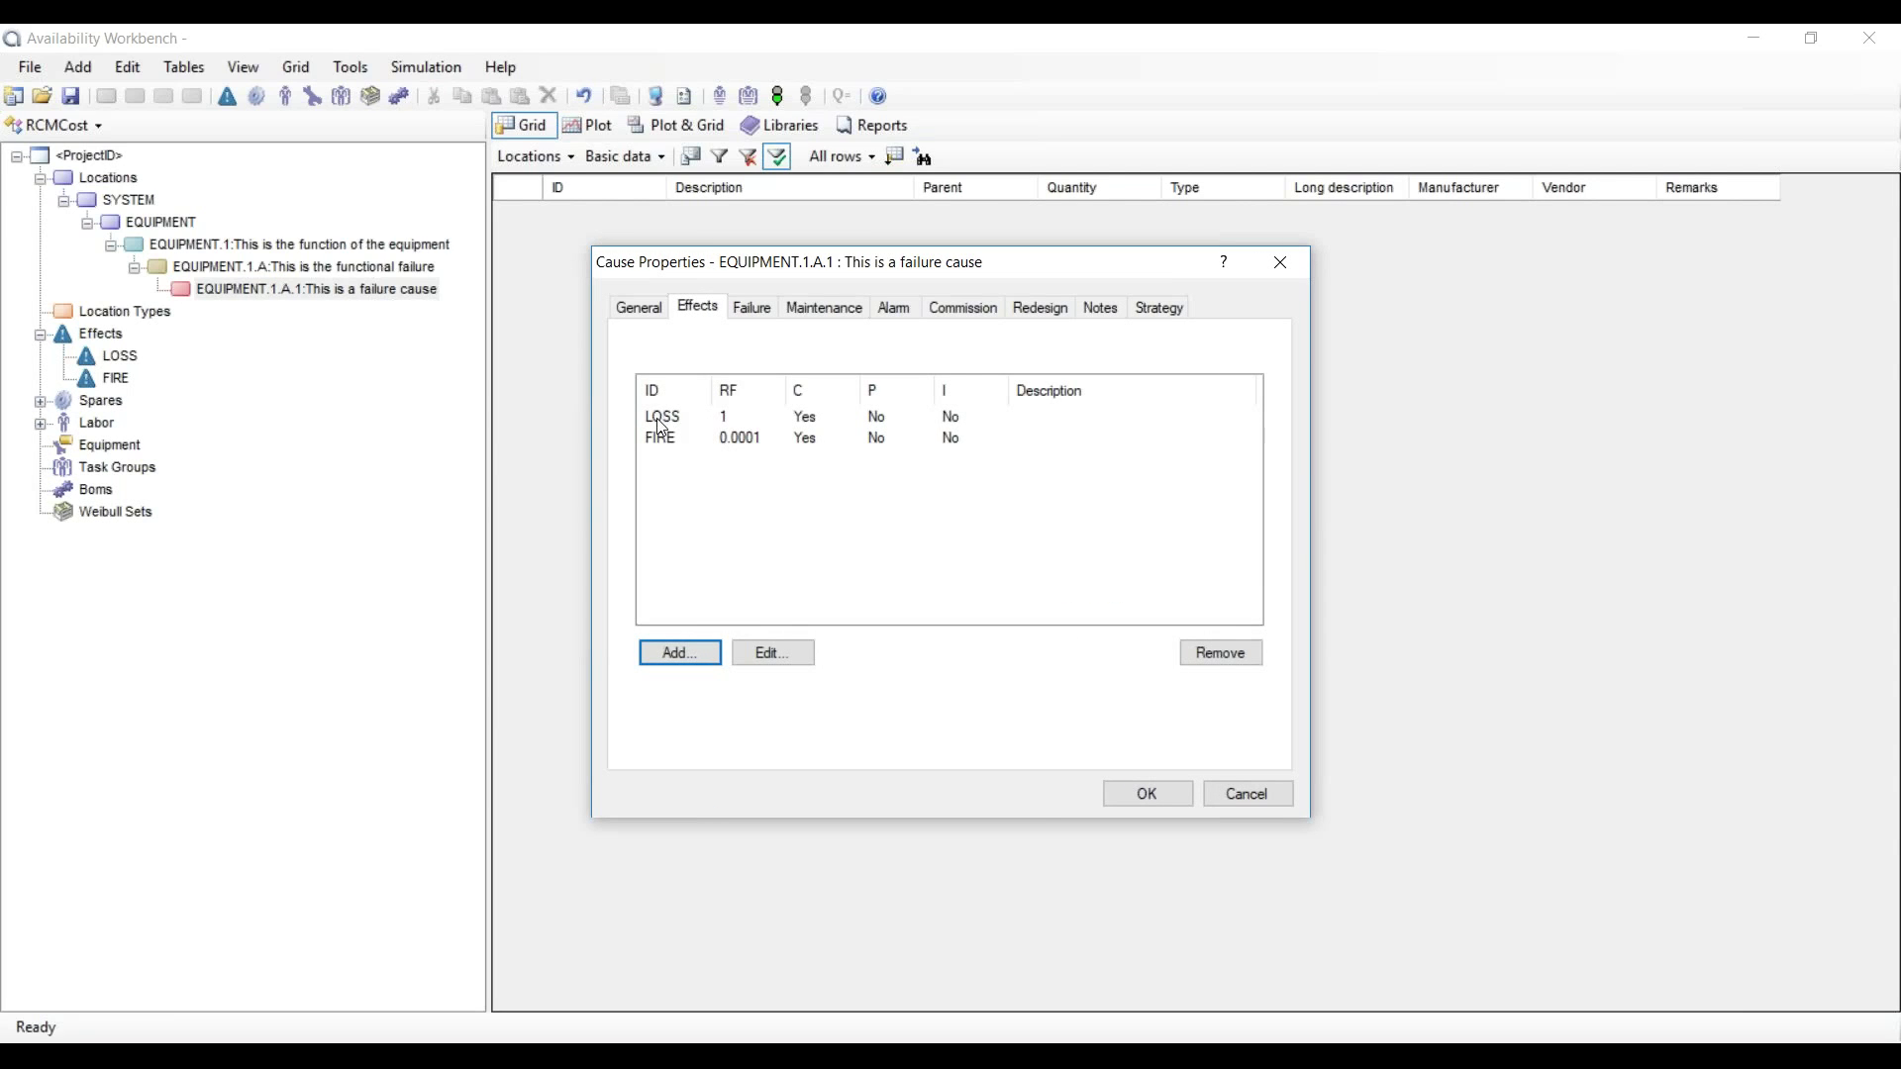
pyautogui.click(1142, 795)
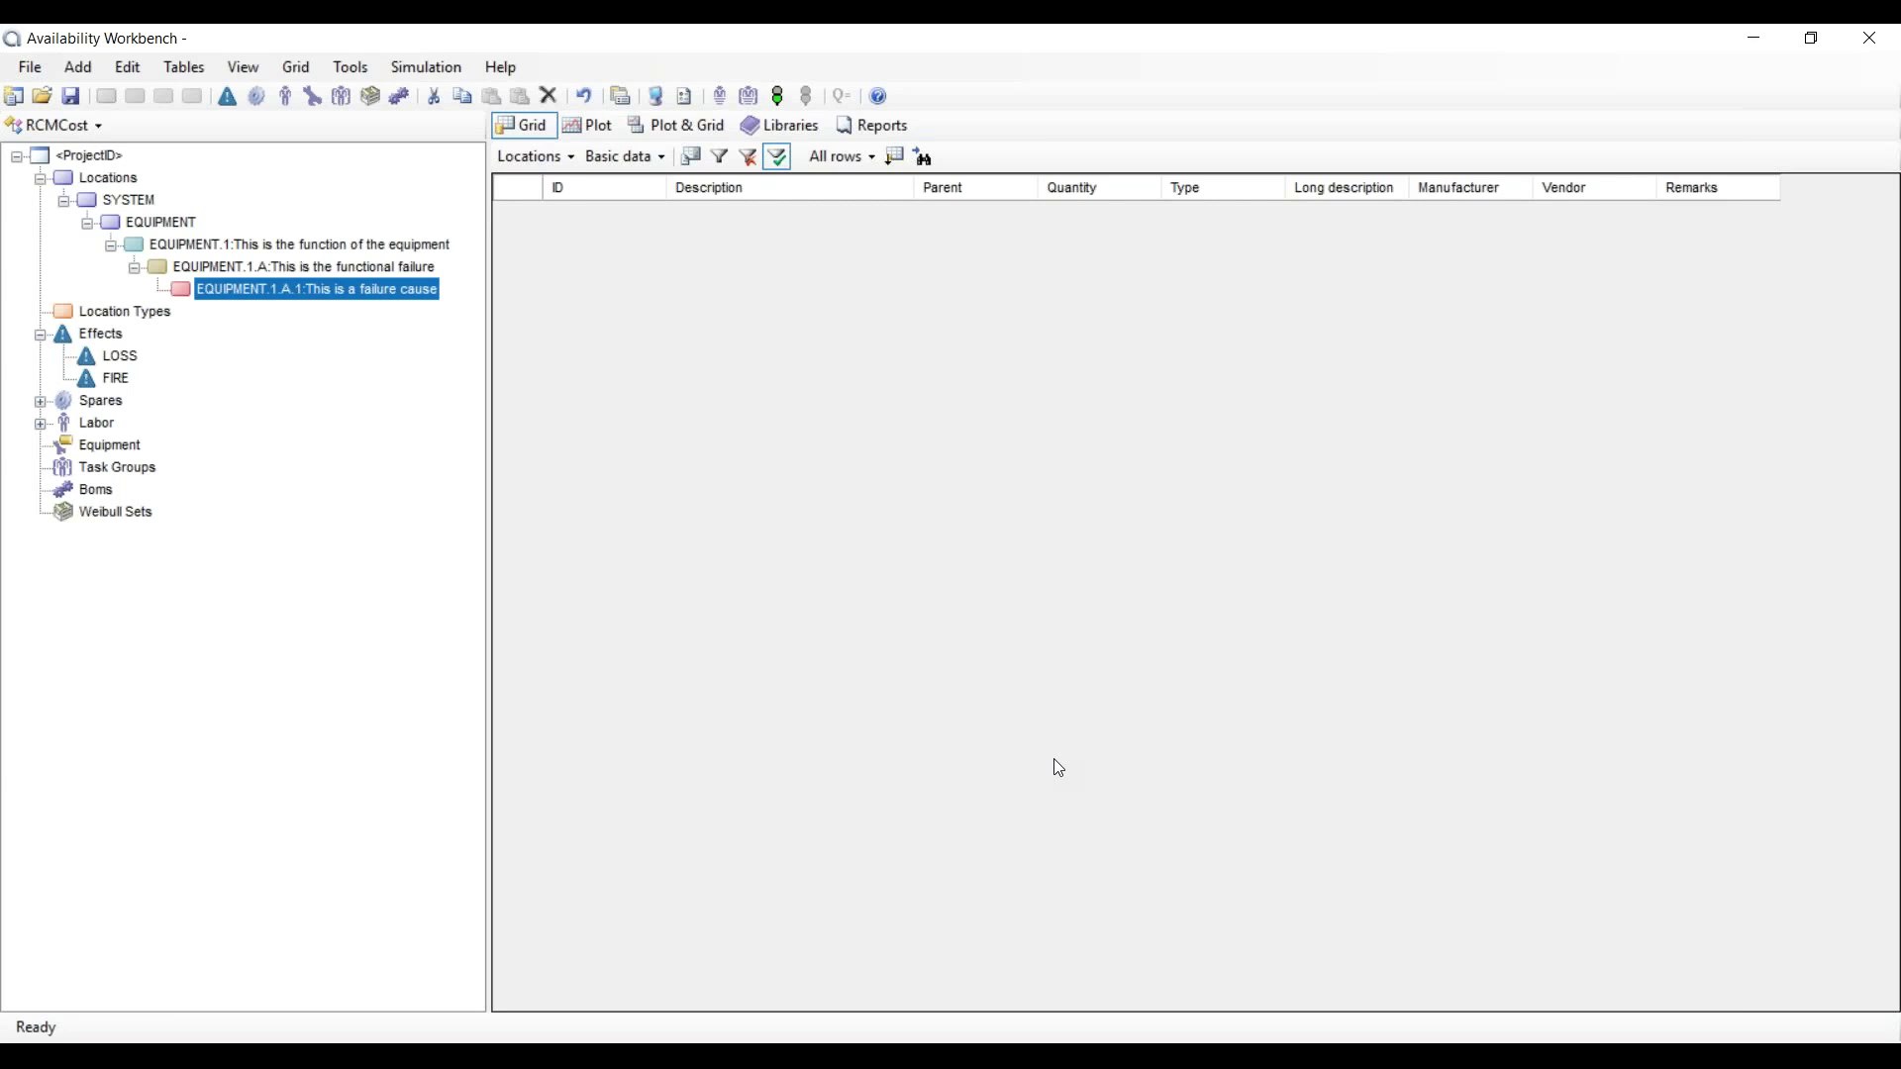
pyautogui.doubleClick(306, 290)
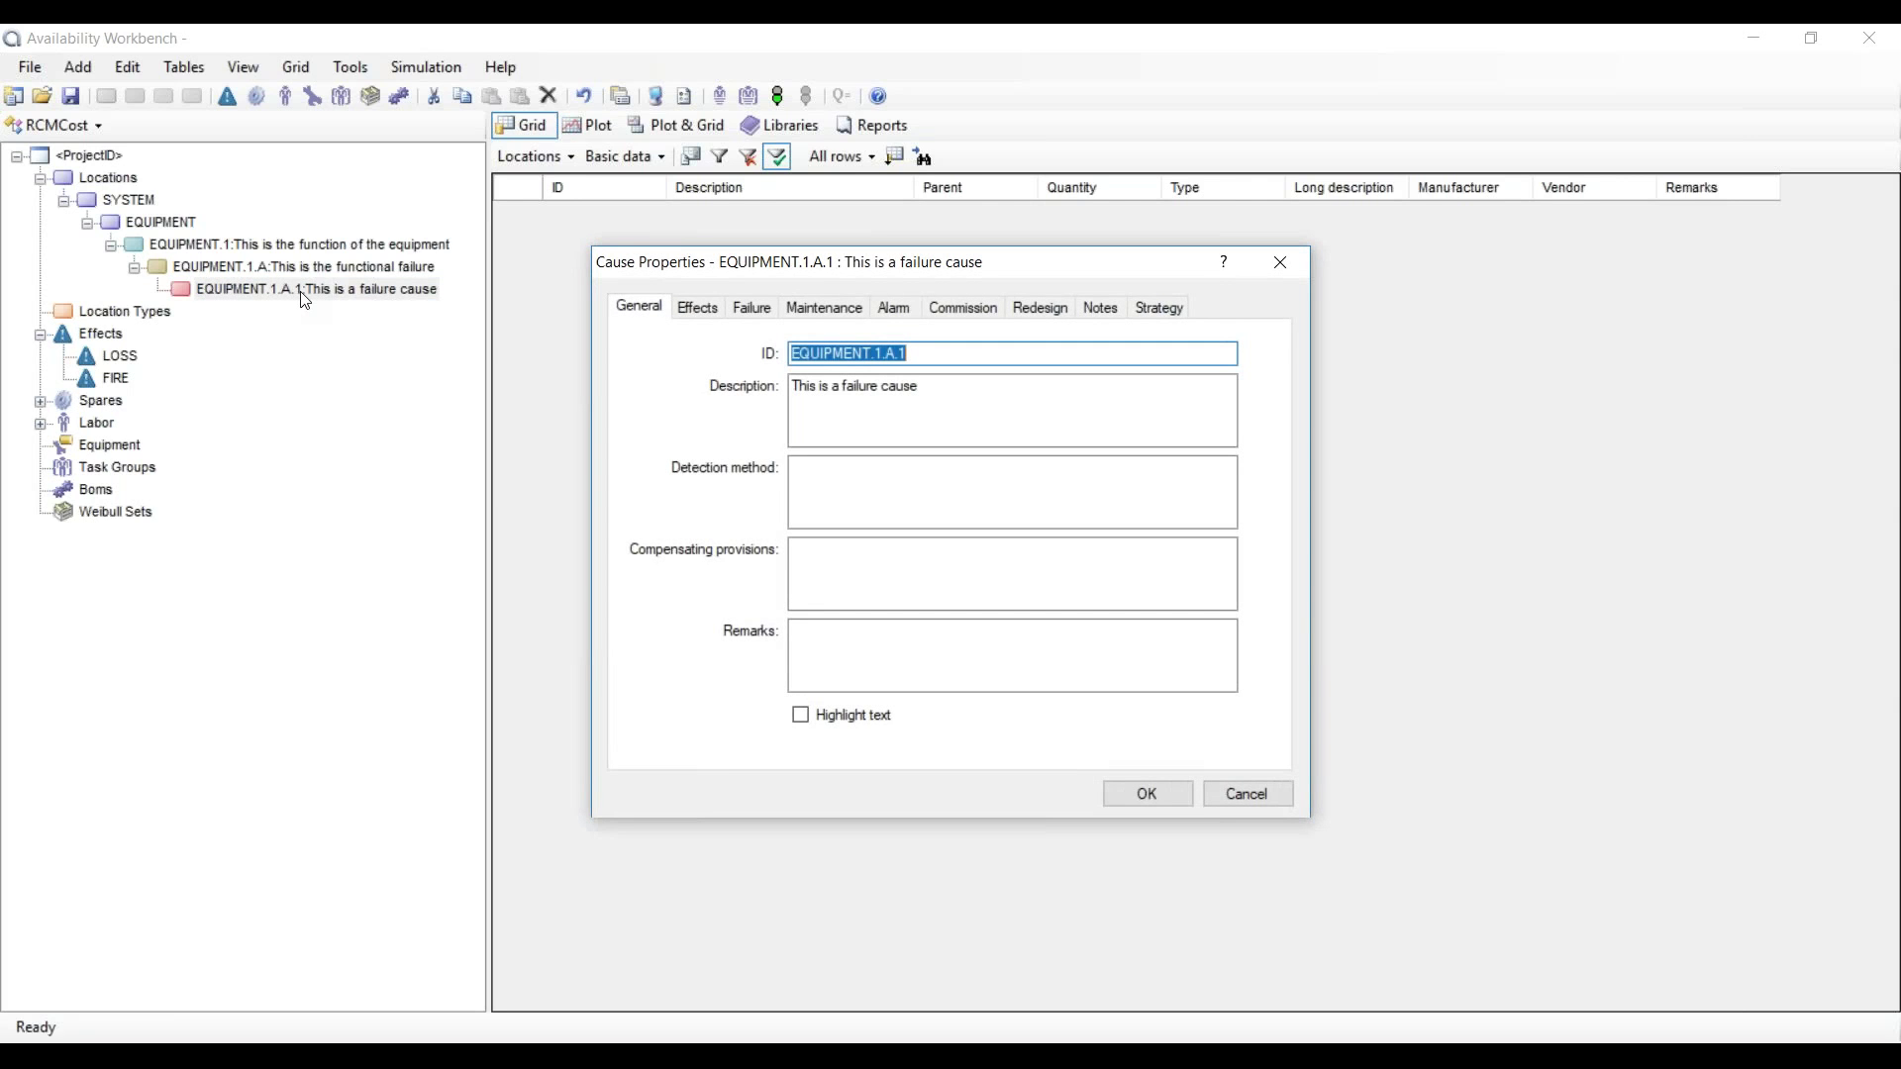
pyautogui.click(1137, 313)
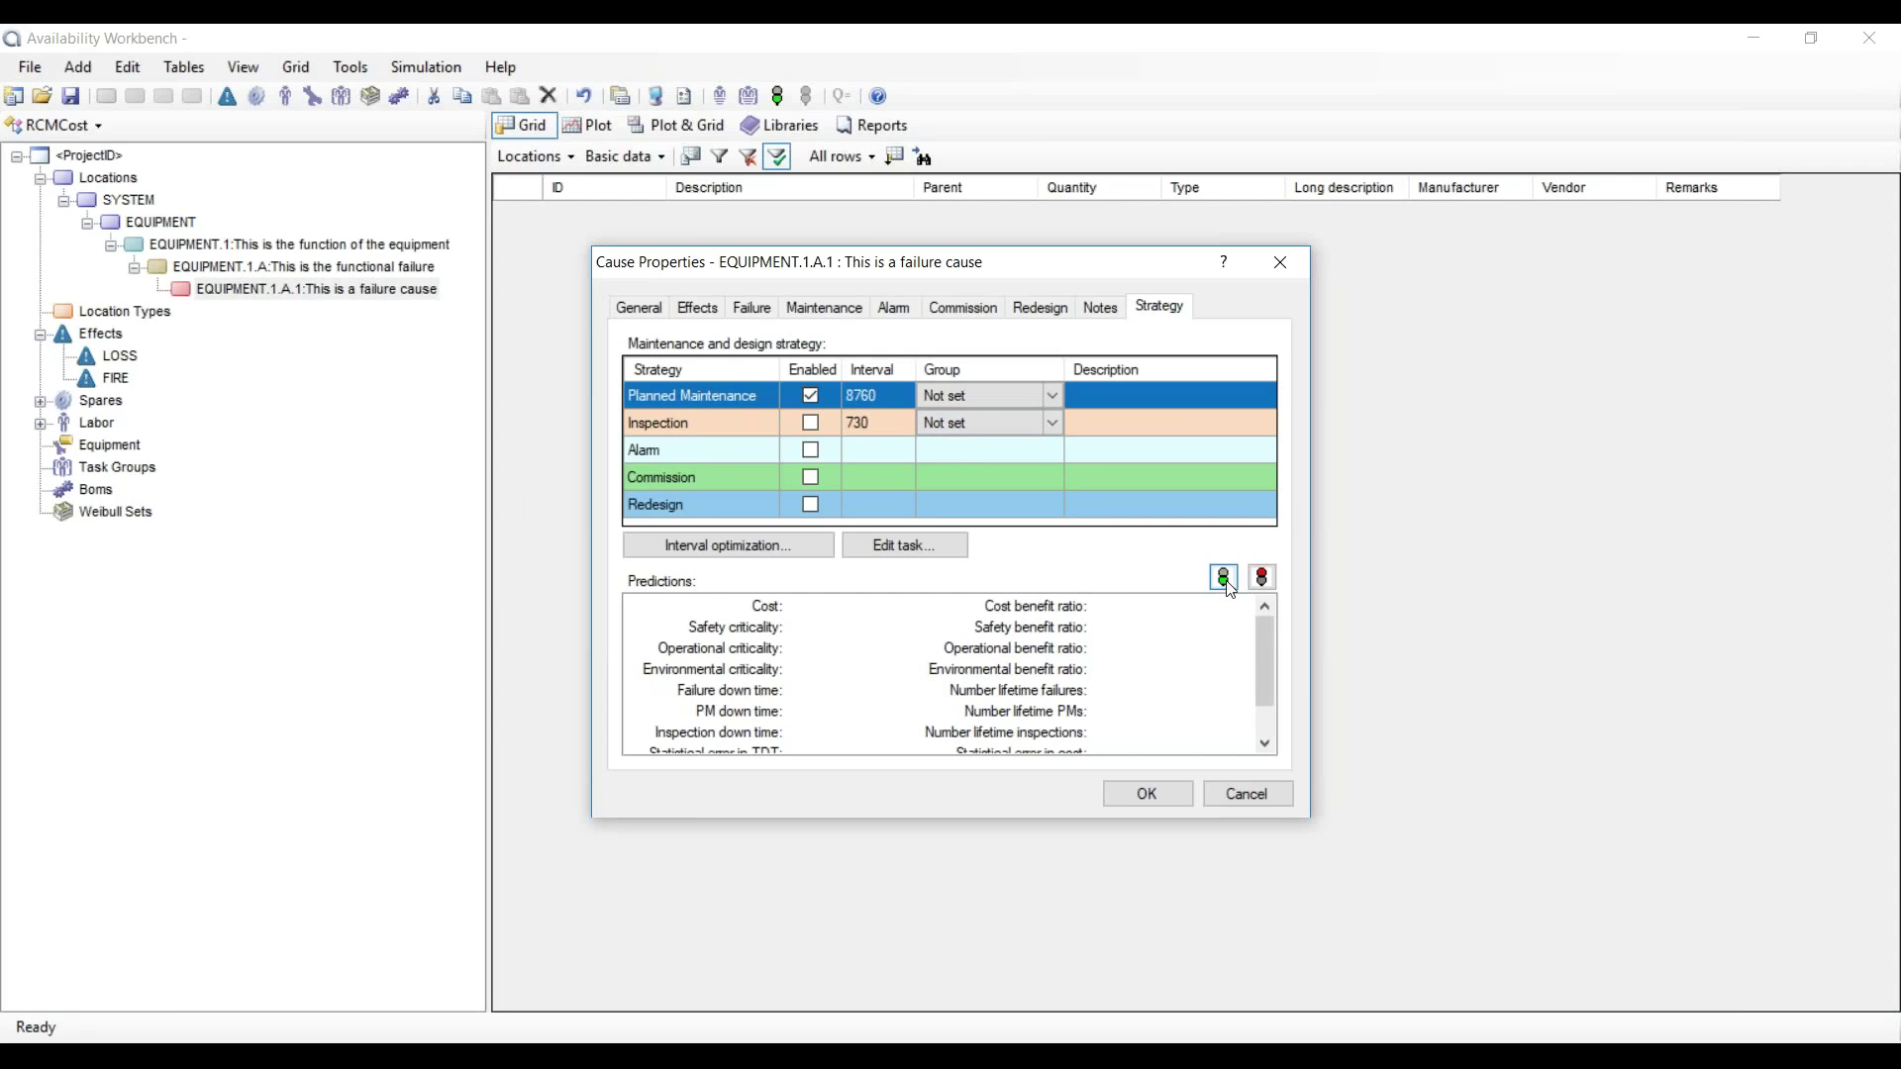
pyautogui.click(1249, 800)
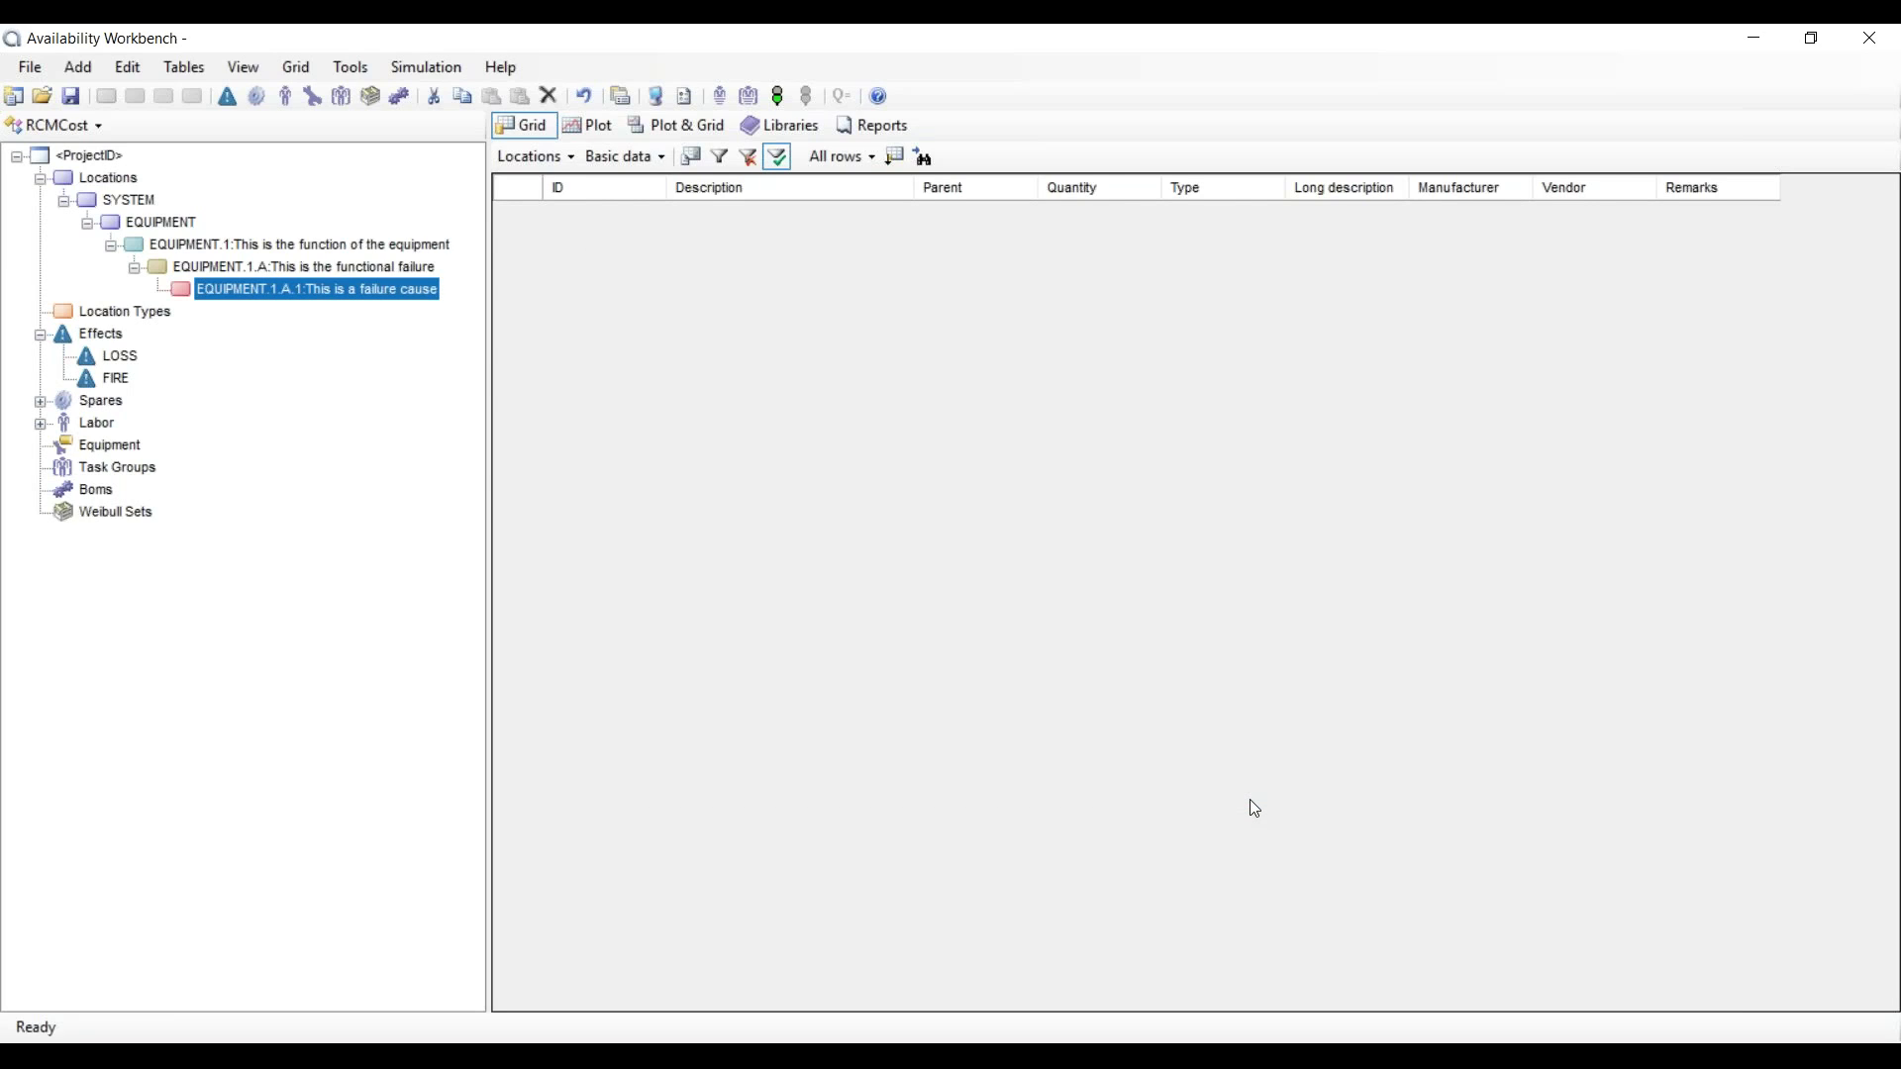
# Step: Set the project lifetime to 175200 in the project options
pyautogui.click(685, 97)
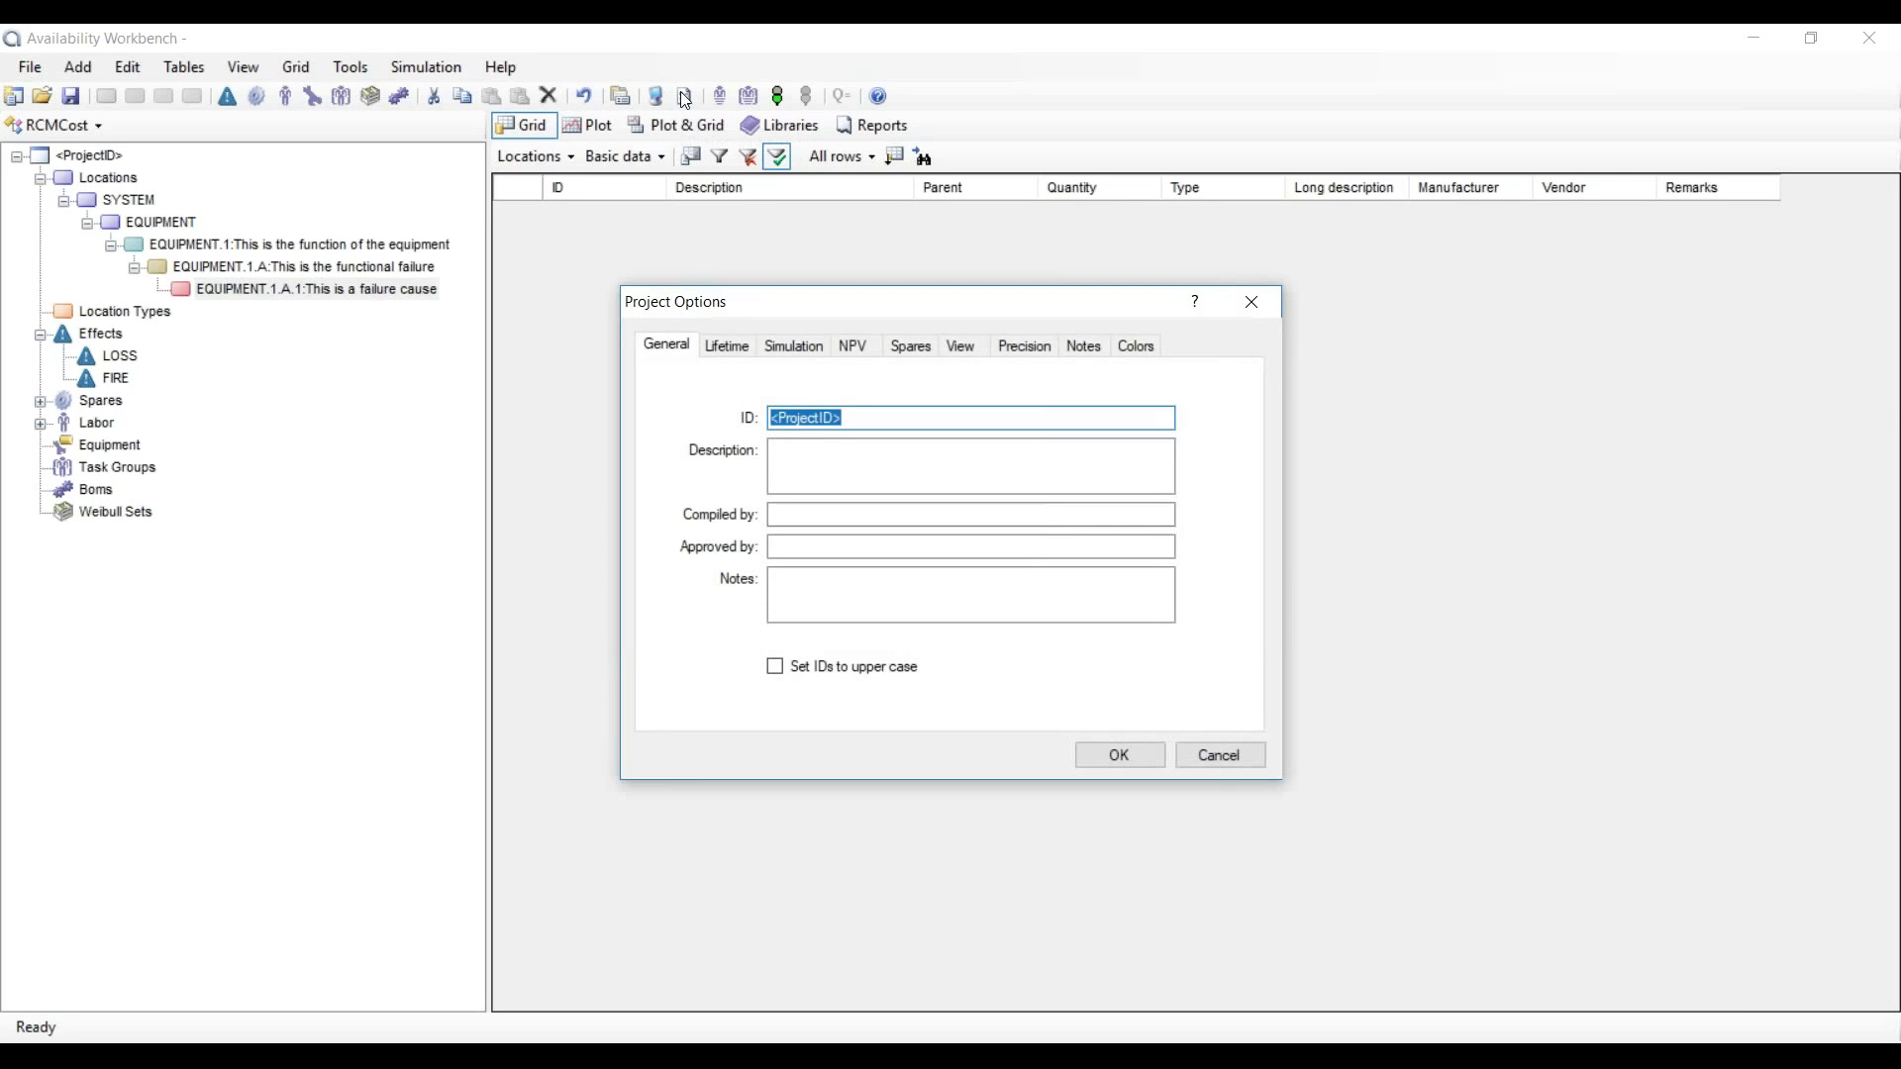
pyautogui.click(730, 348)
pyautogui.moveTo(908, 410); pyautogui.dragTo(795, 398)
pyautogui.write('17520')
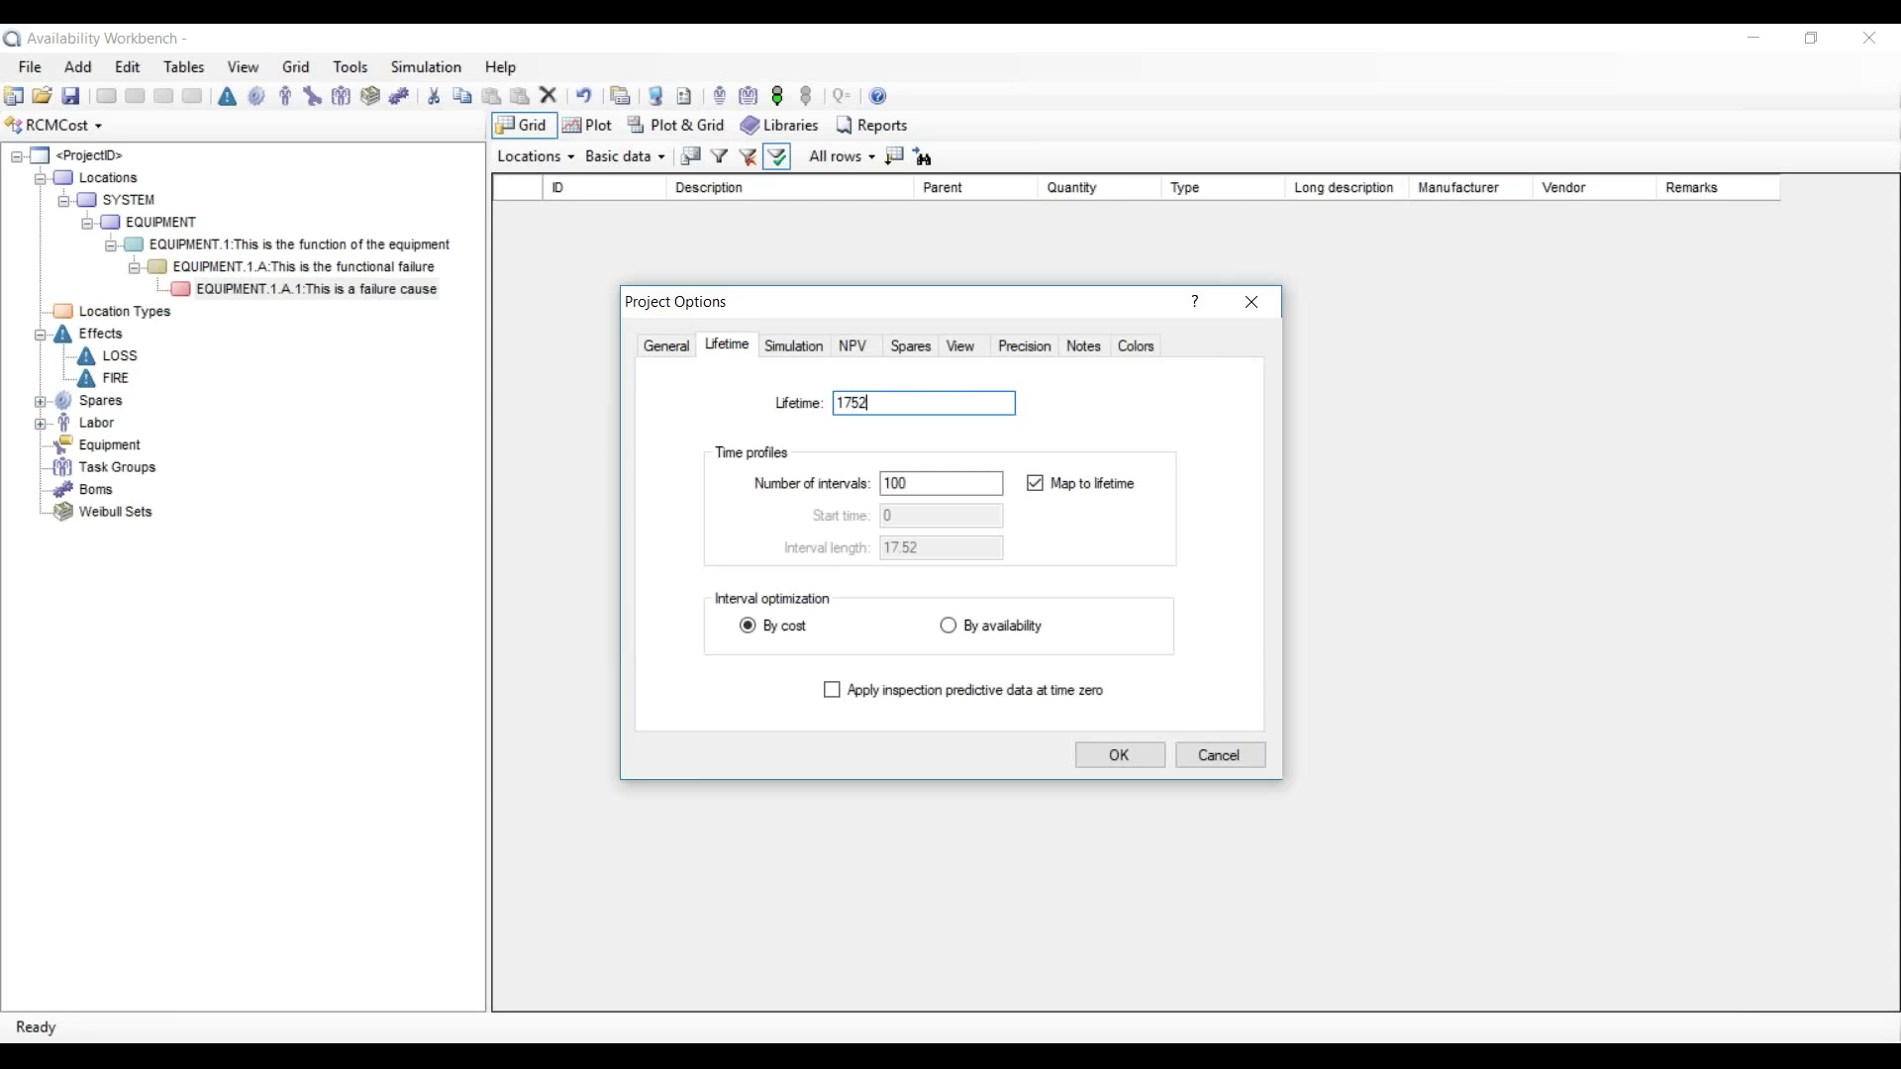
pyautogui.press('BackSpace')
pyautogui.write('00')
# Step: Set the number of simulations to 1000 and save the project options
pyautogui.click(781, 340)
pyautogui.click(999, 420)
pyautogui.write('000')
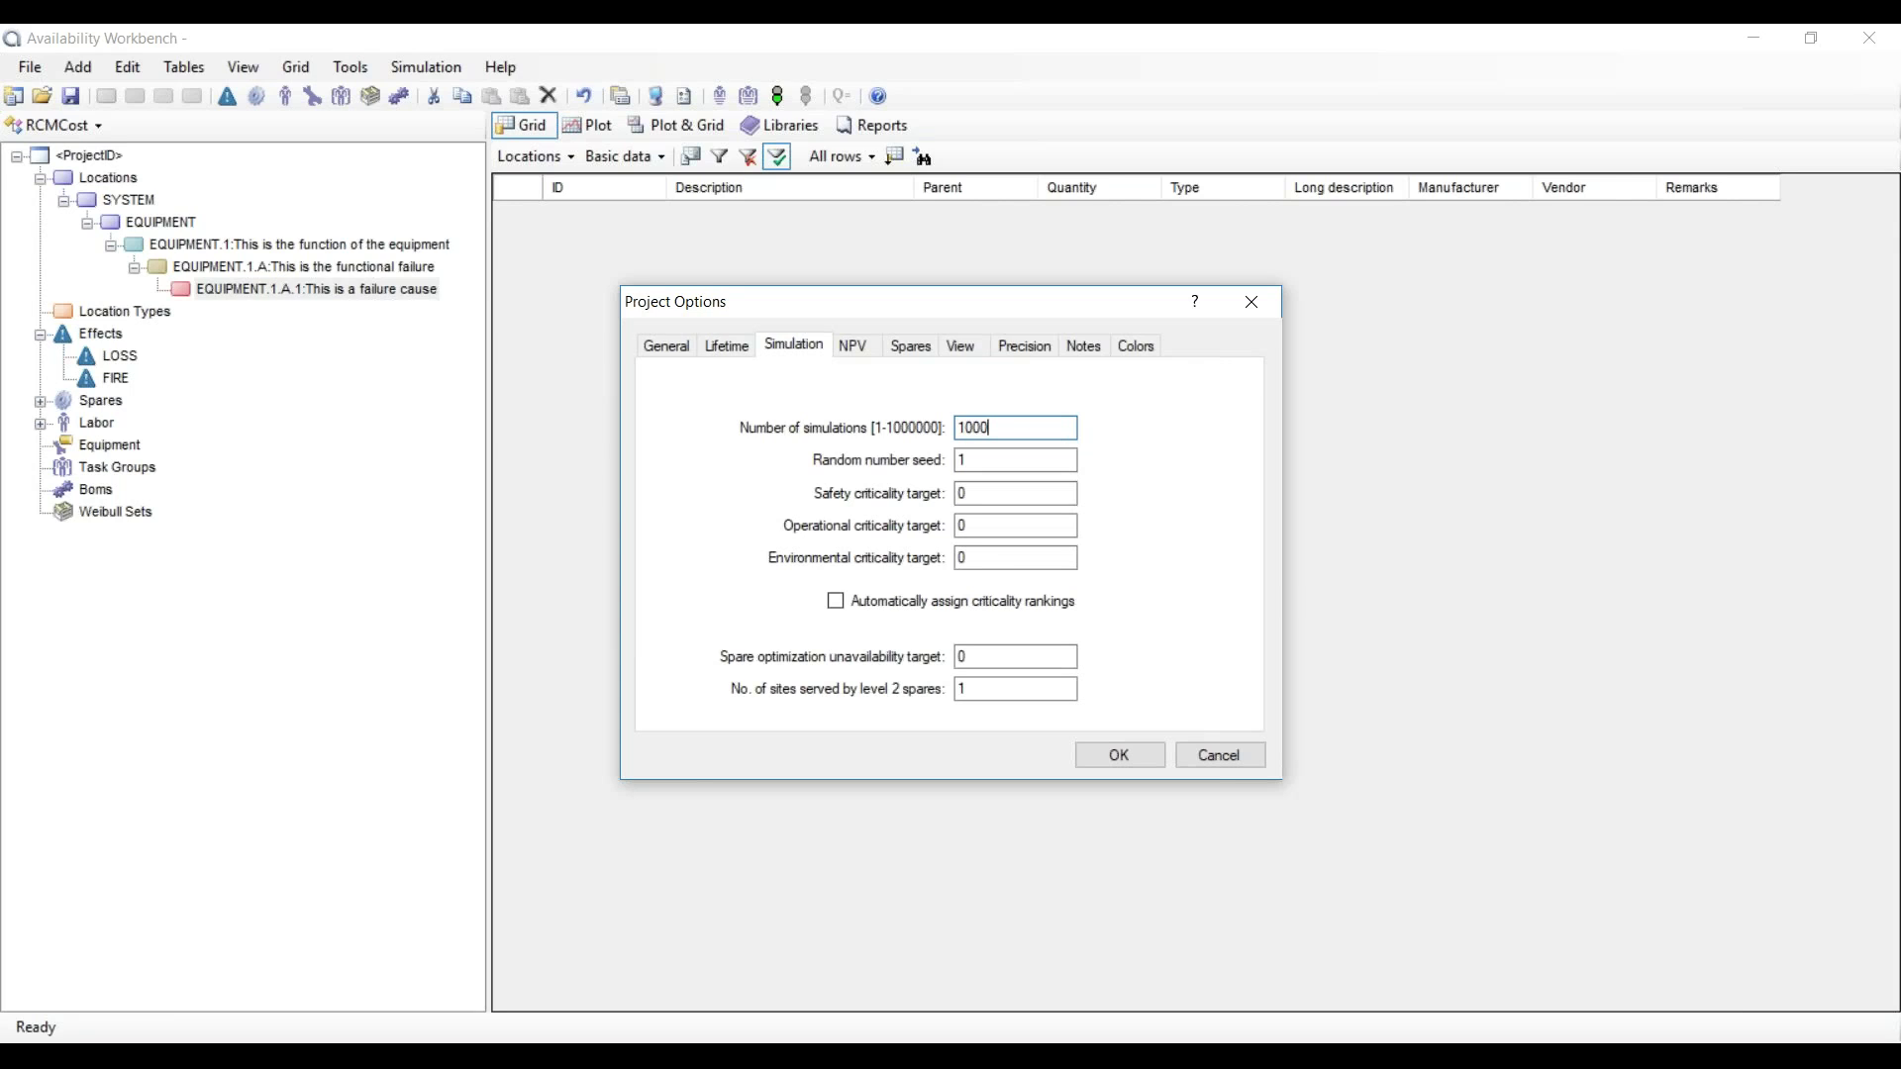
pyautogui.click(1120, 756)
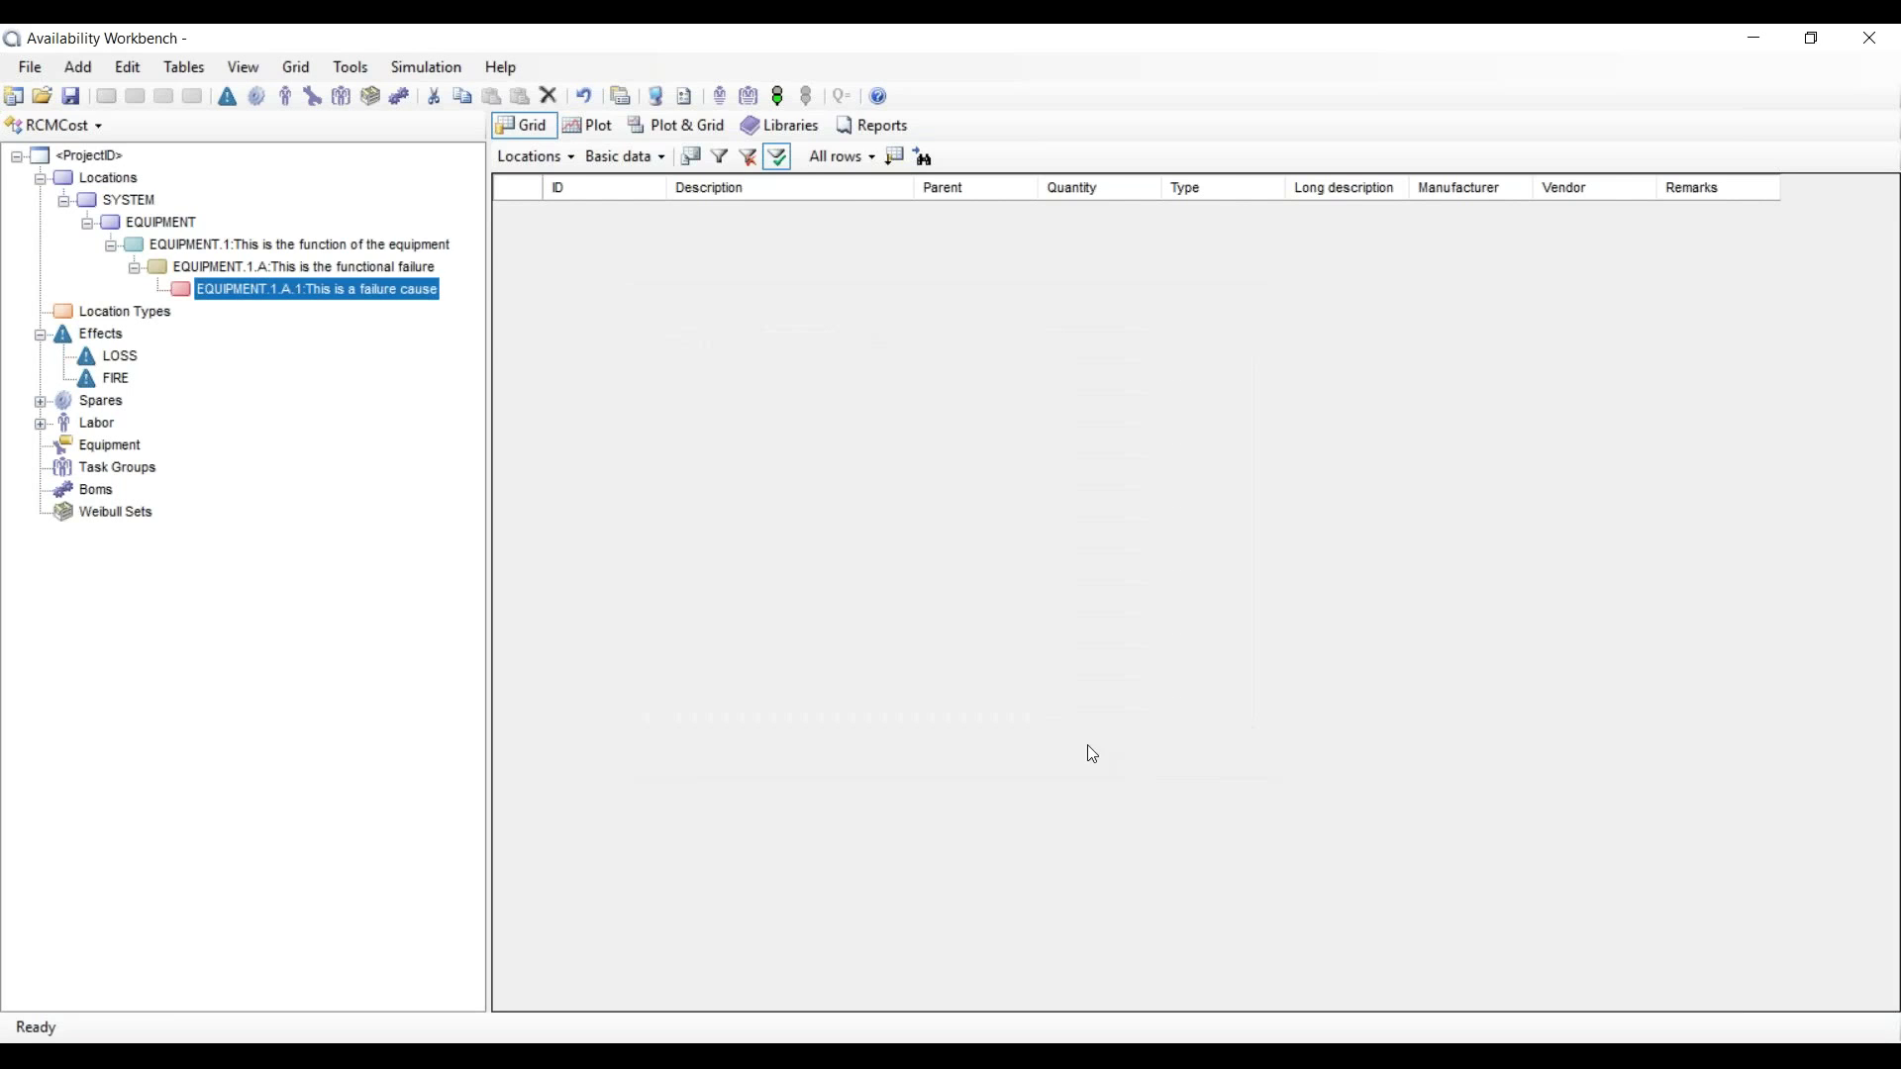
# Step: Simulate the failure cause's maintenance strategy and examine its predicted cost, safety criticality and cost benefit ratio
pyautogui.doubleClick(316, 295)
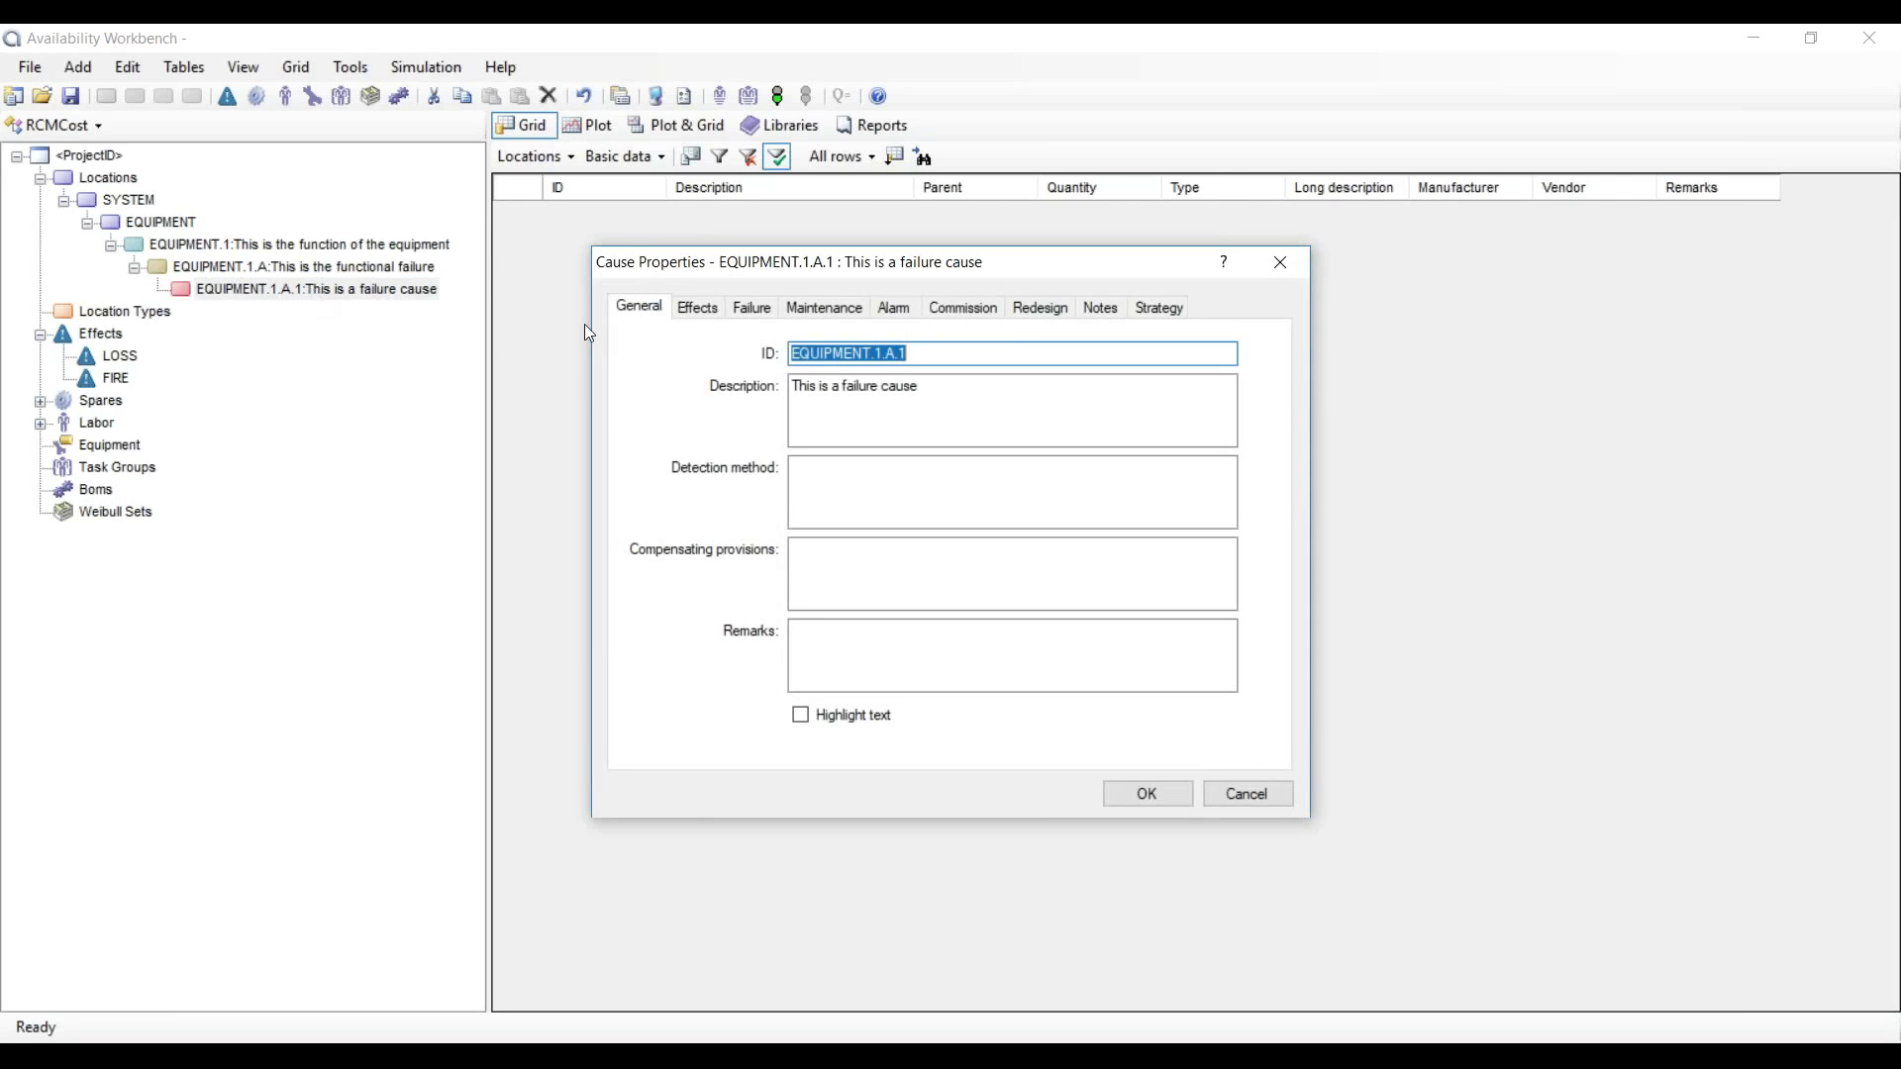
pyautogui.click(1174, 306)
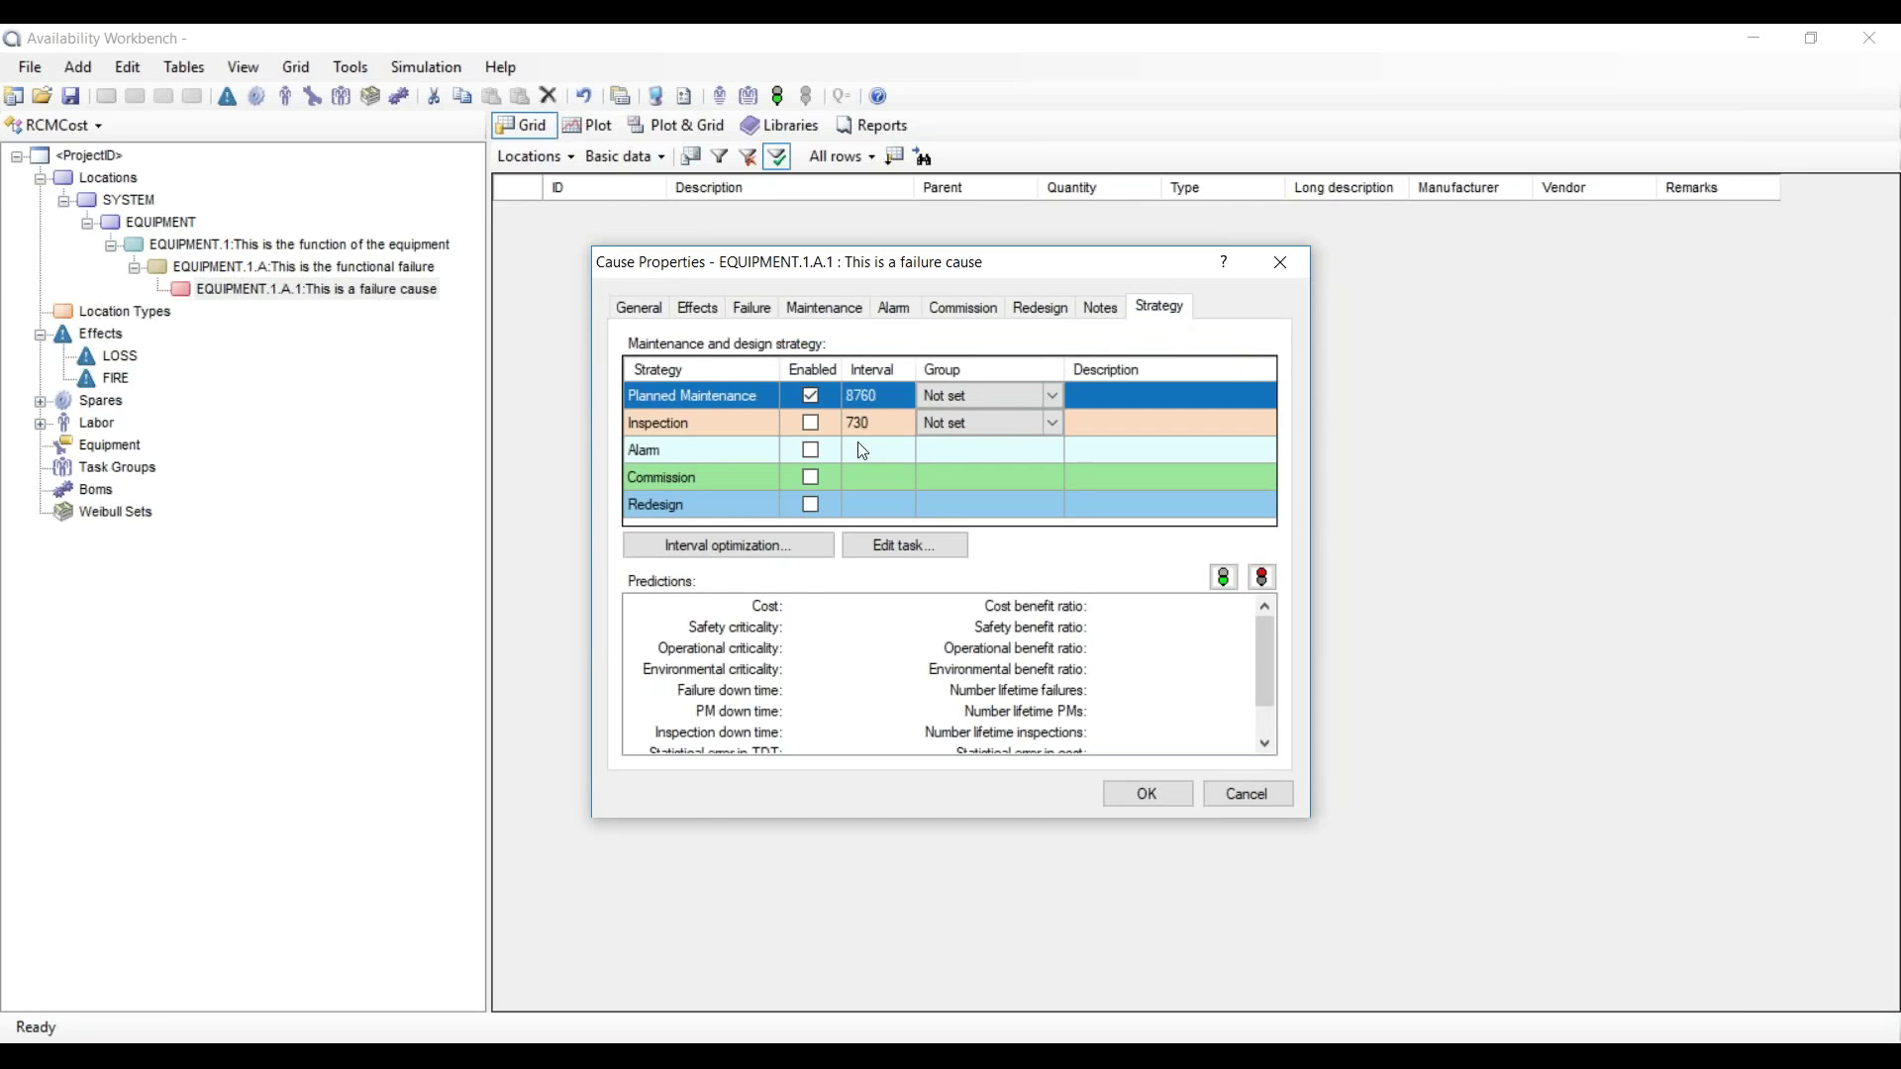
pyautogui.click(1225, 578)
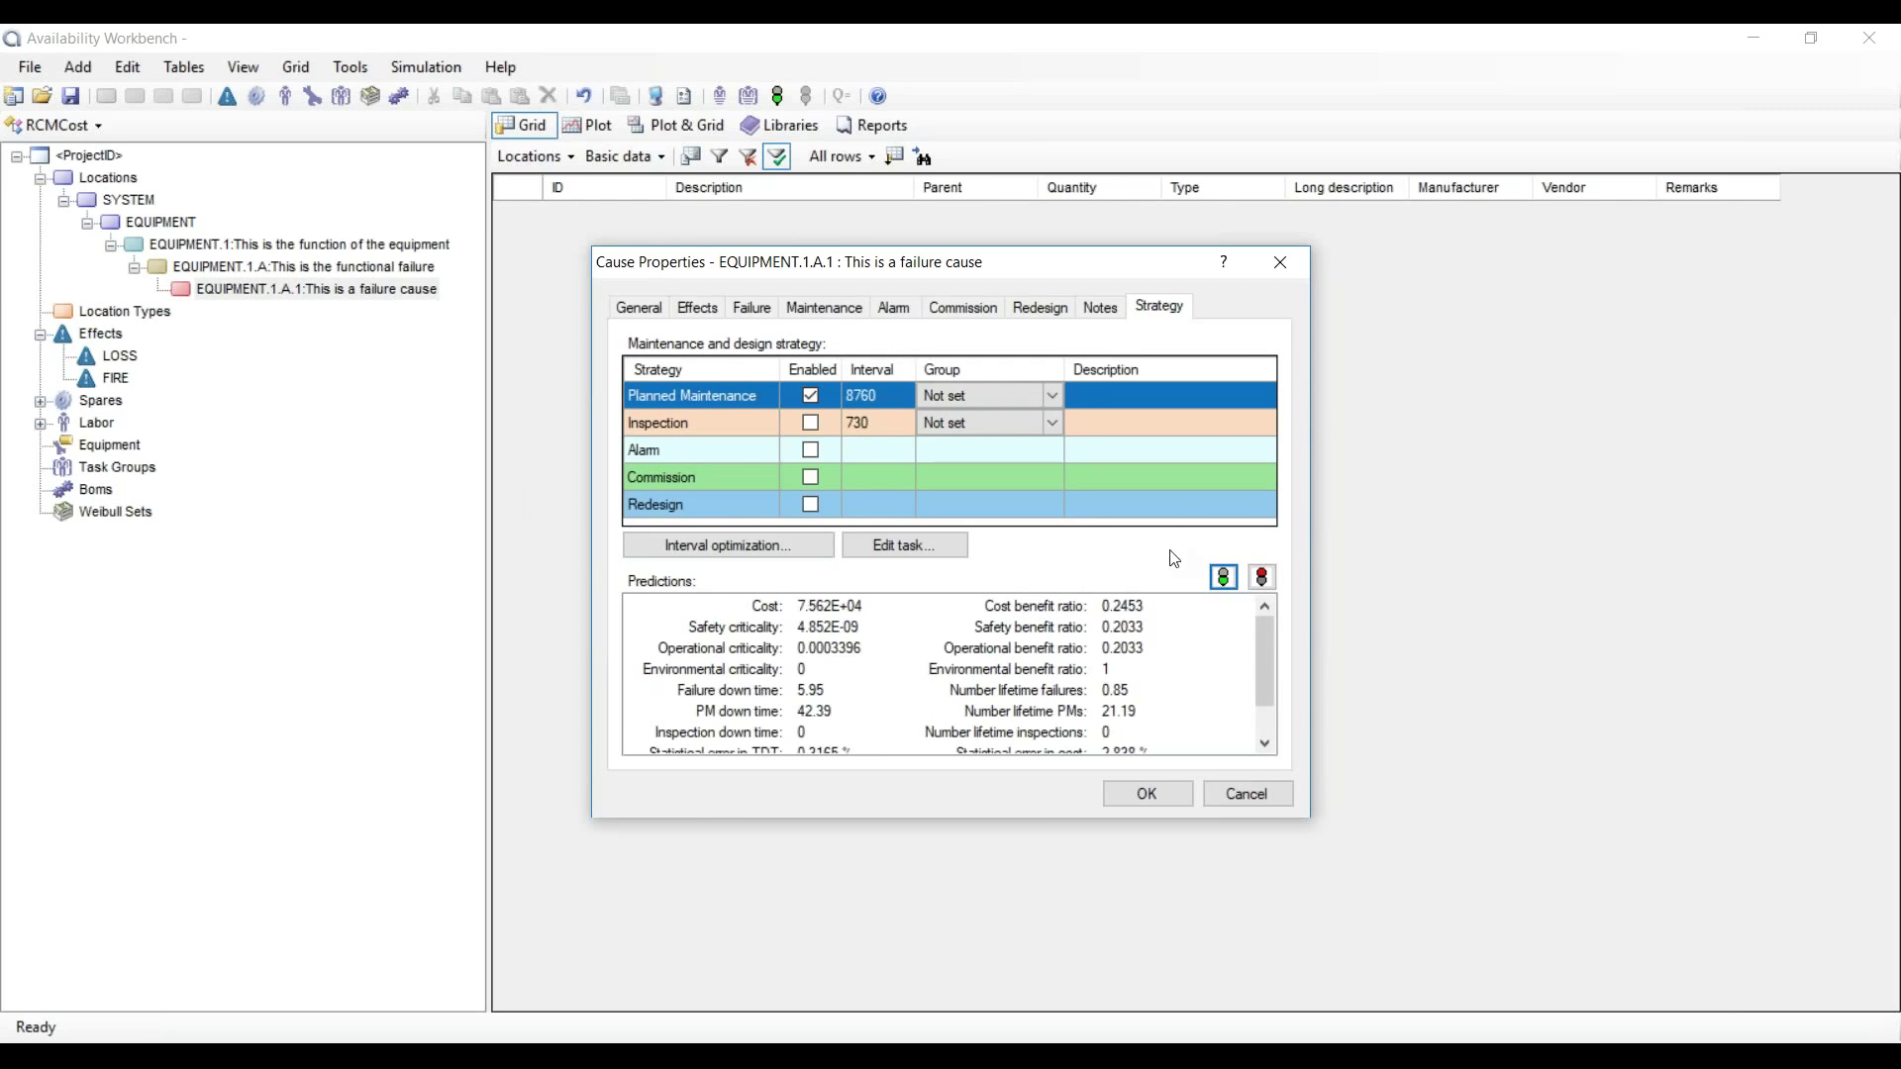
pyautogui.click(835, 608)
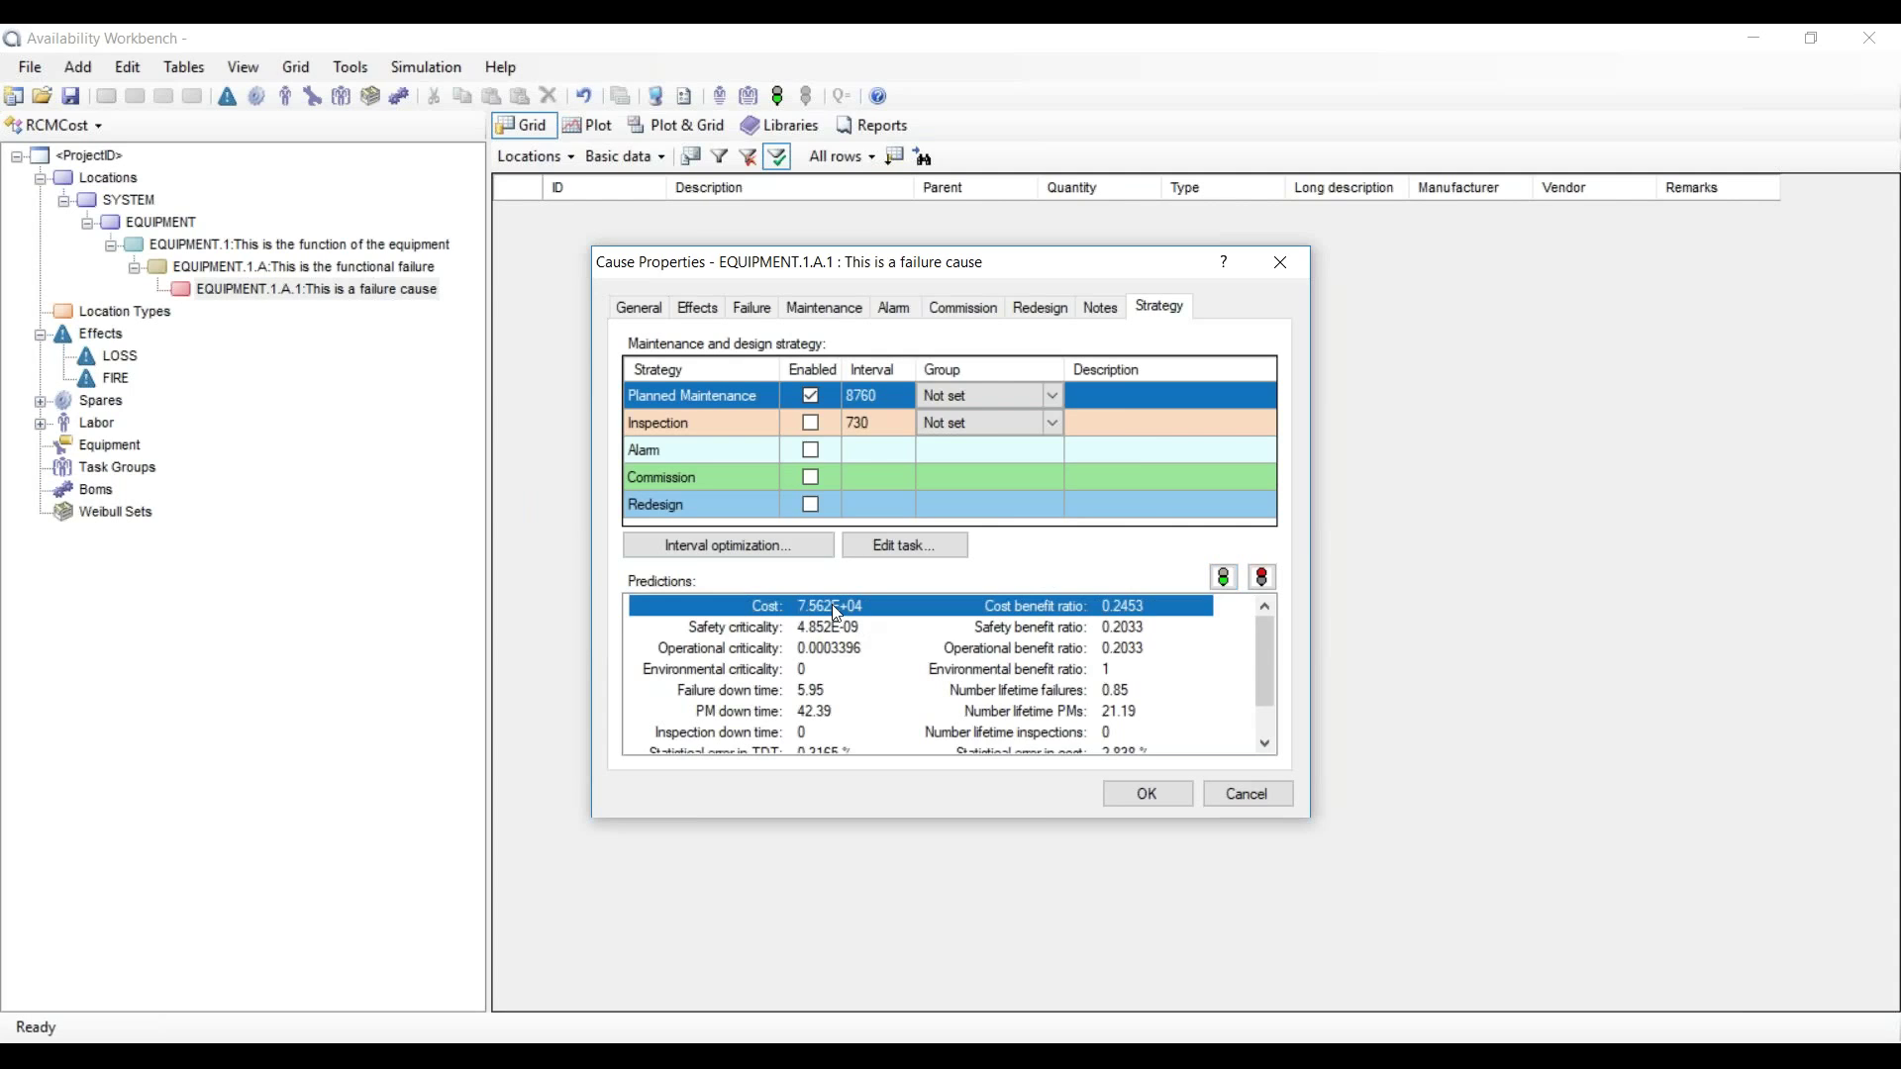
pyautogui.click(832, 629)
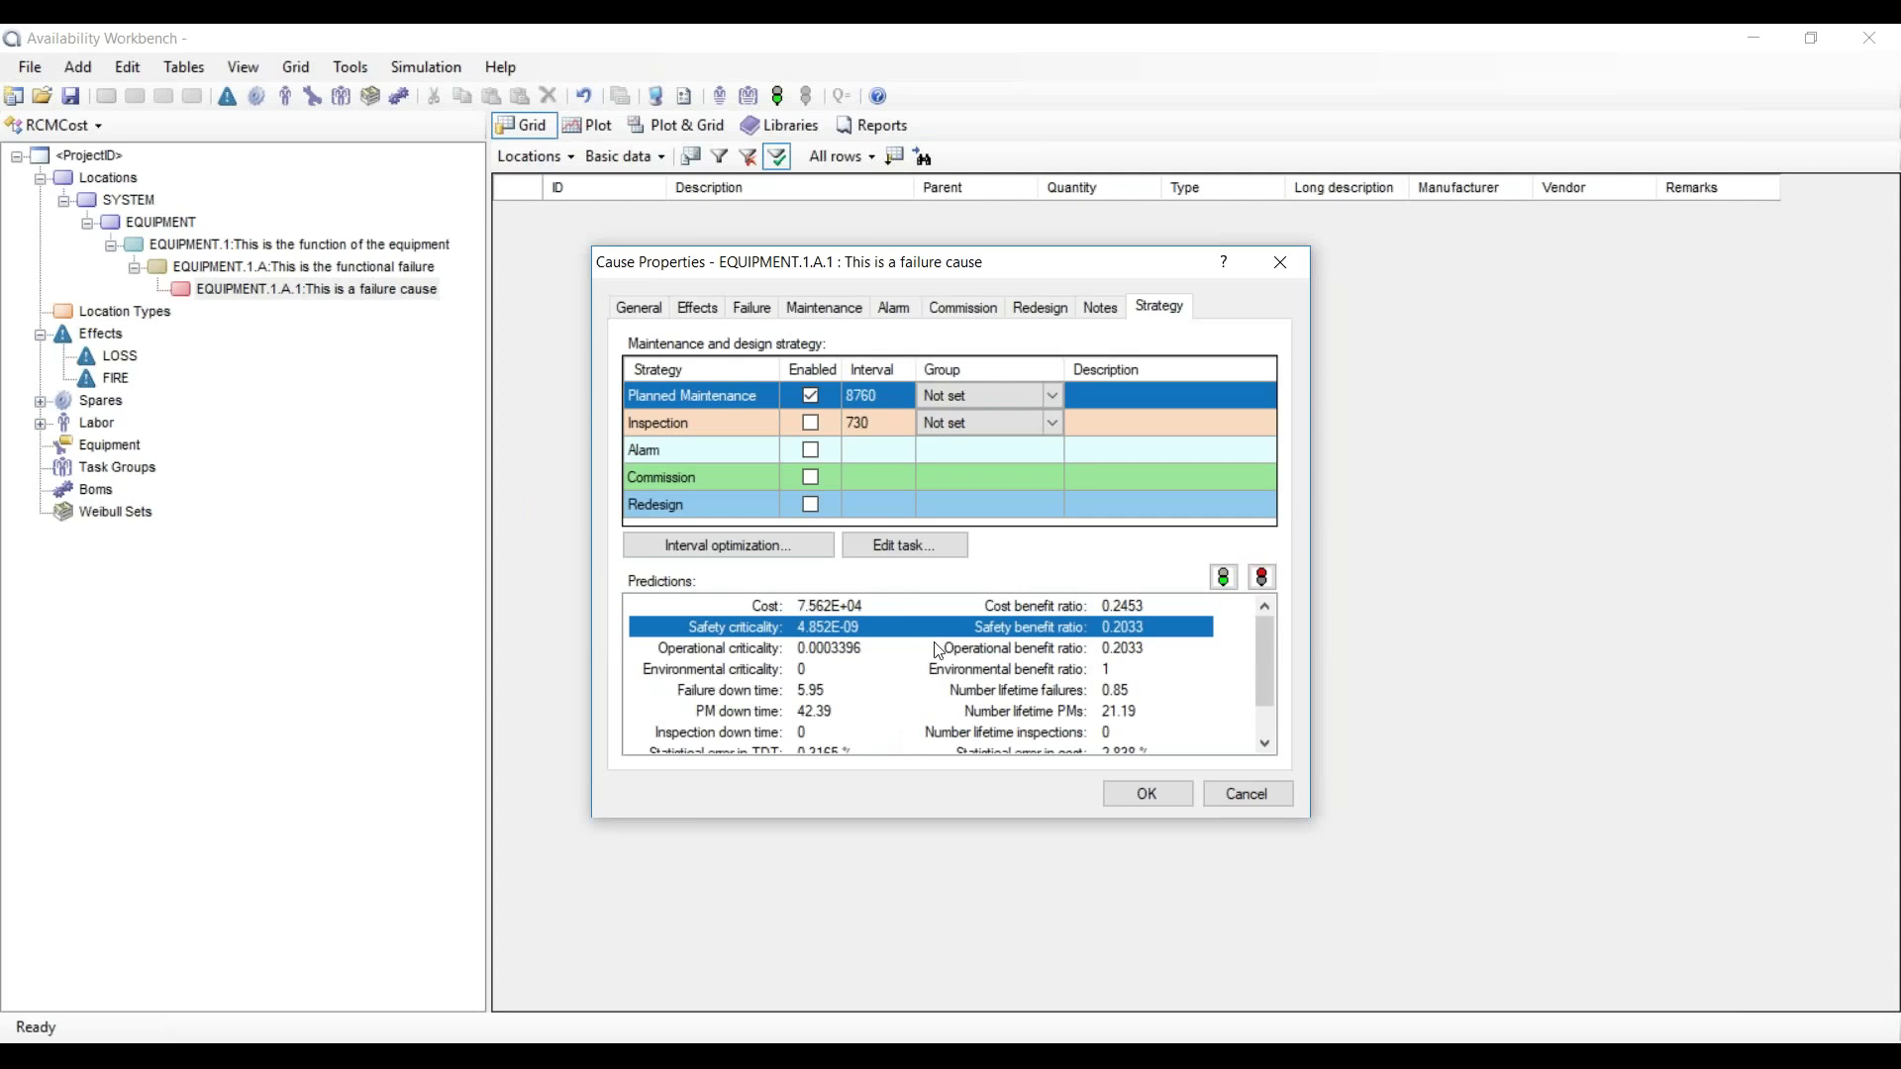
pyautogui.click(1051, 606)
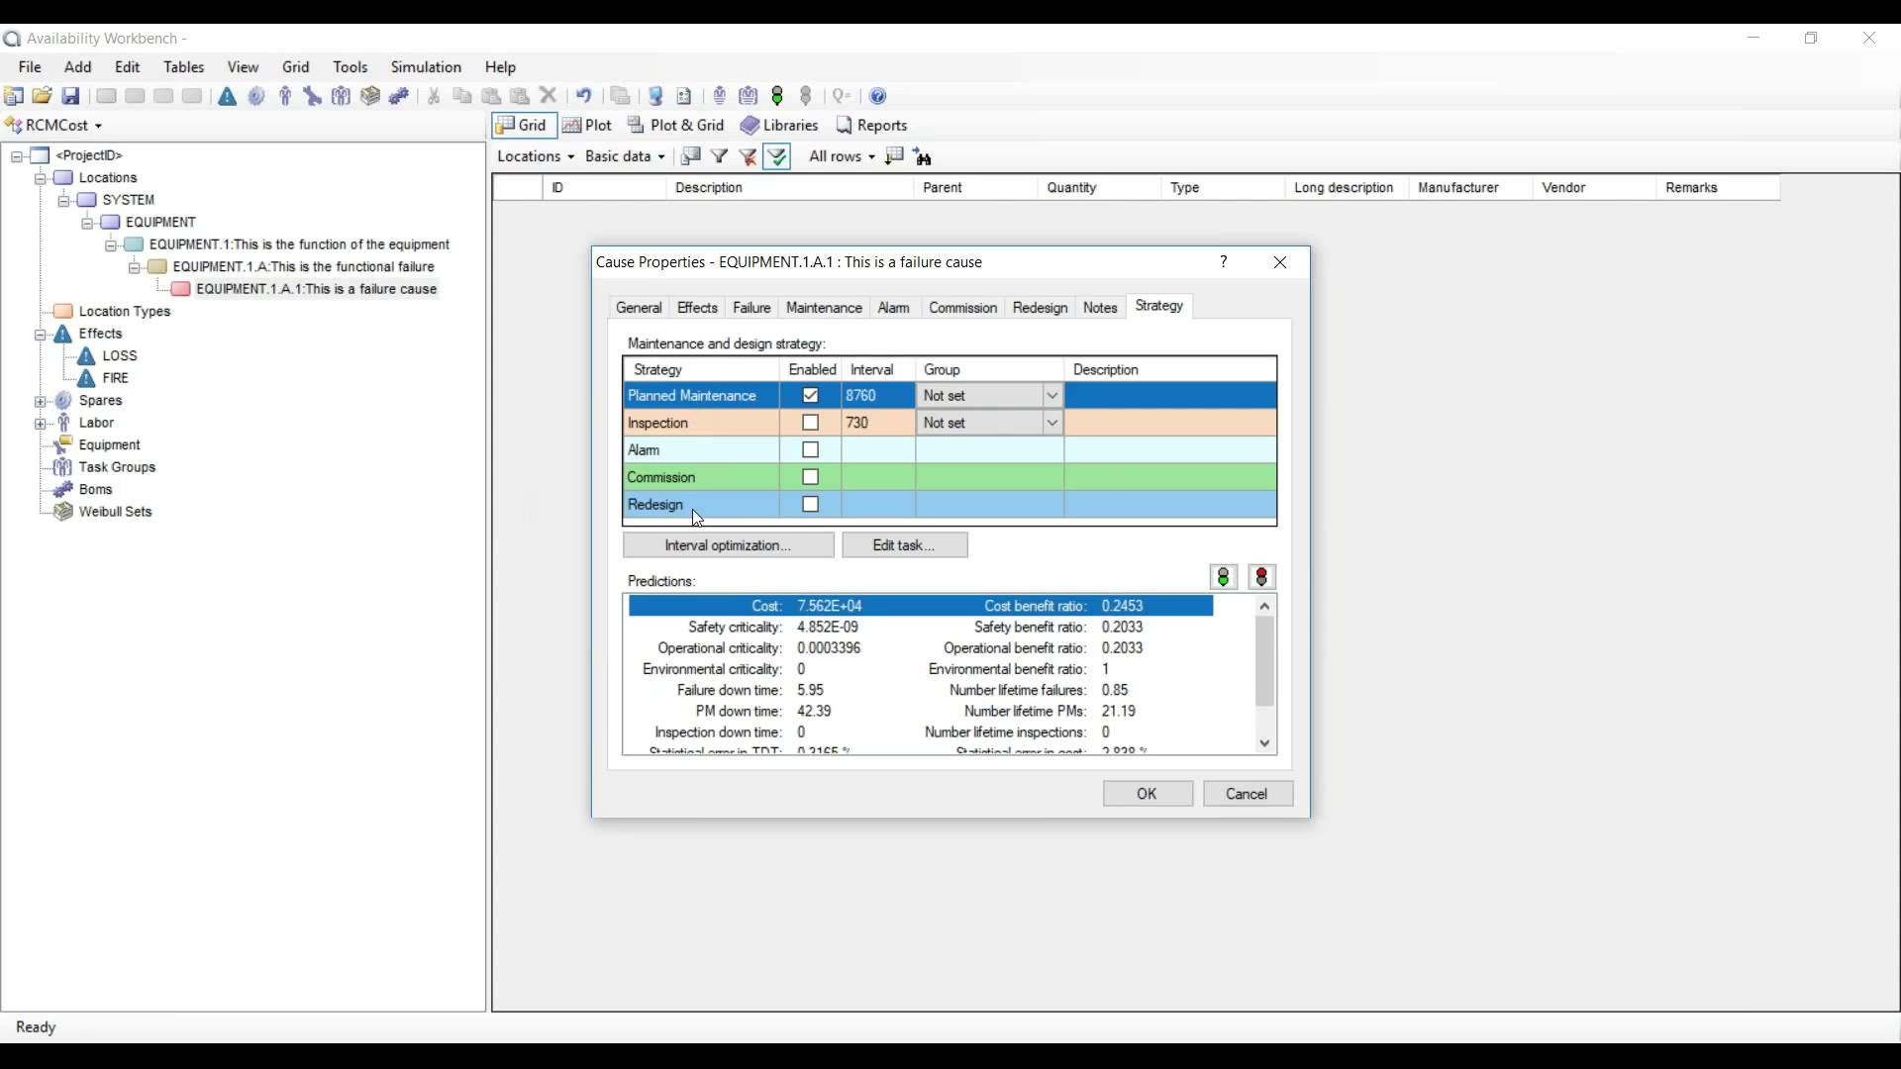
# Step: Configure the planned maintenance interval optimization with 50 intervals, an initial interval of 730 and an increment of 730
pyautogui.click(731, 547)
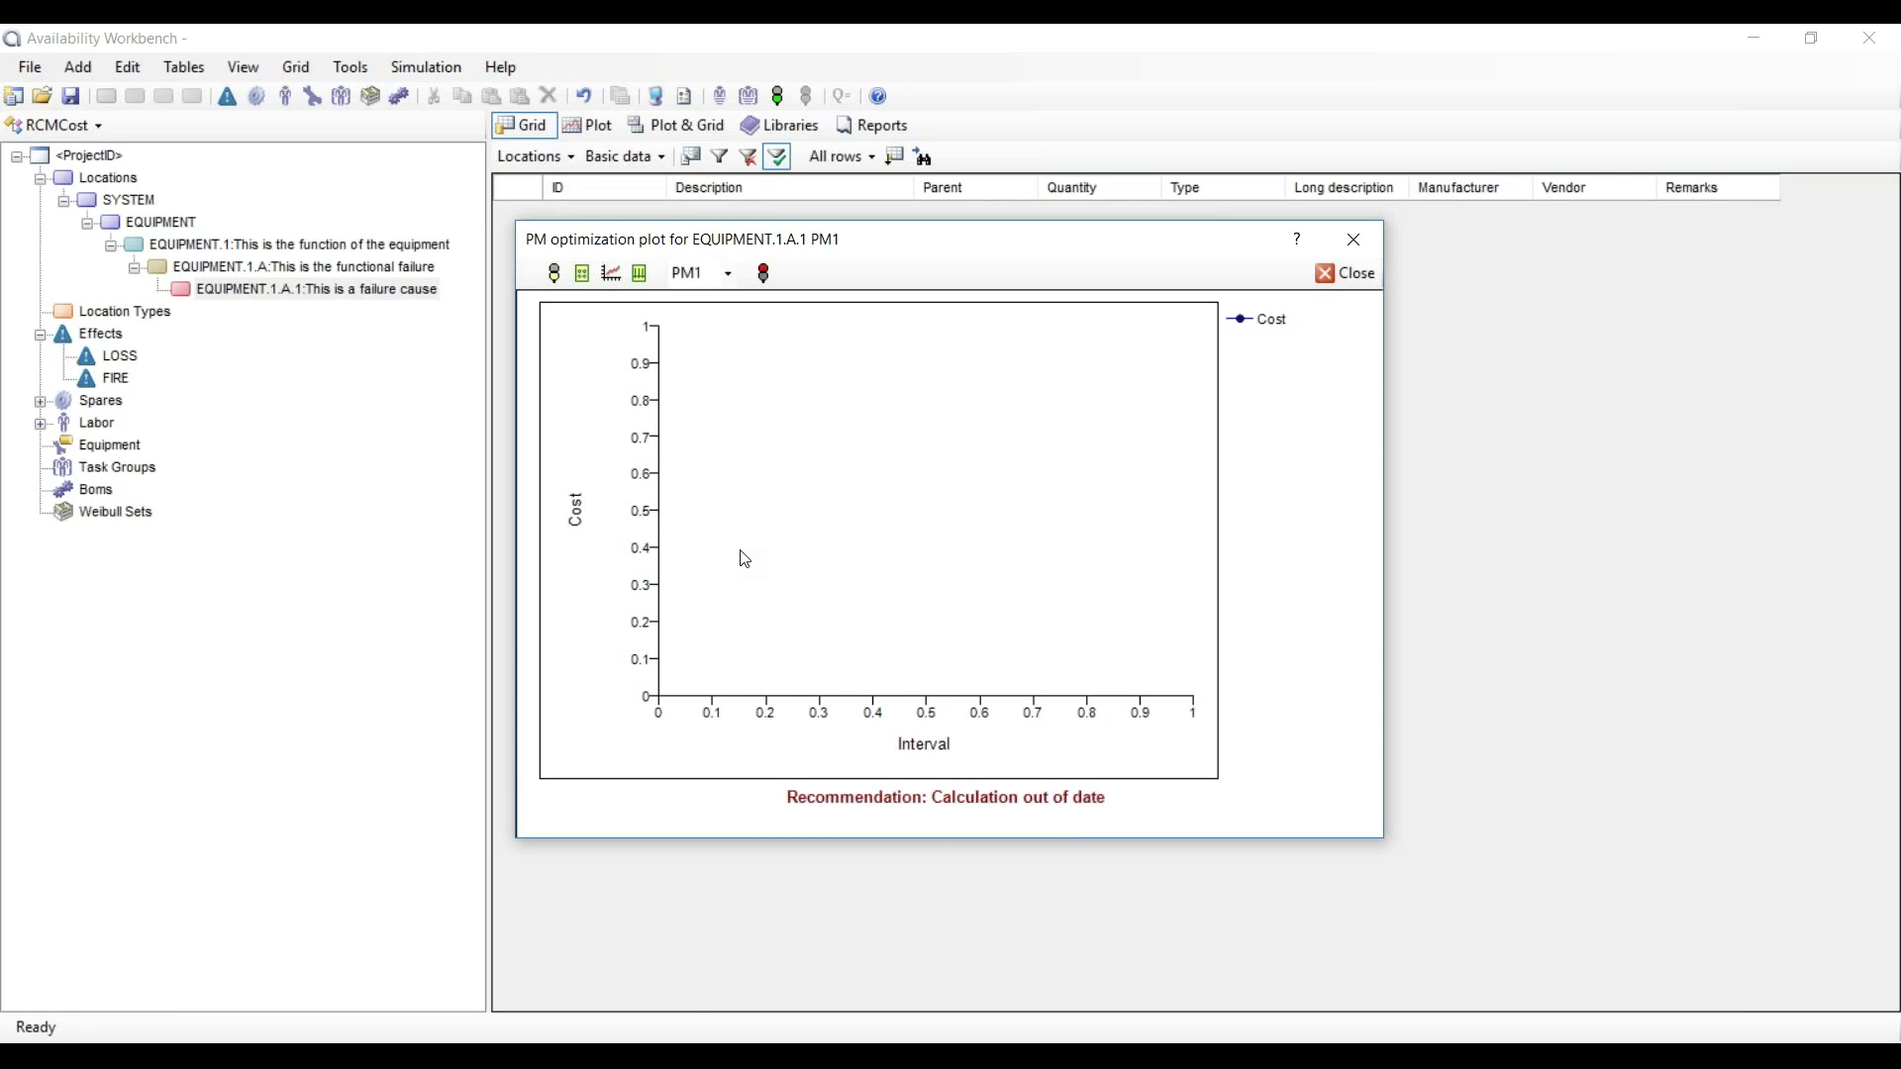
pyautogui.click(584, 274)
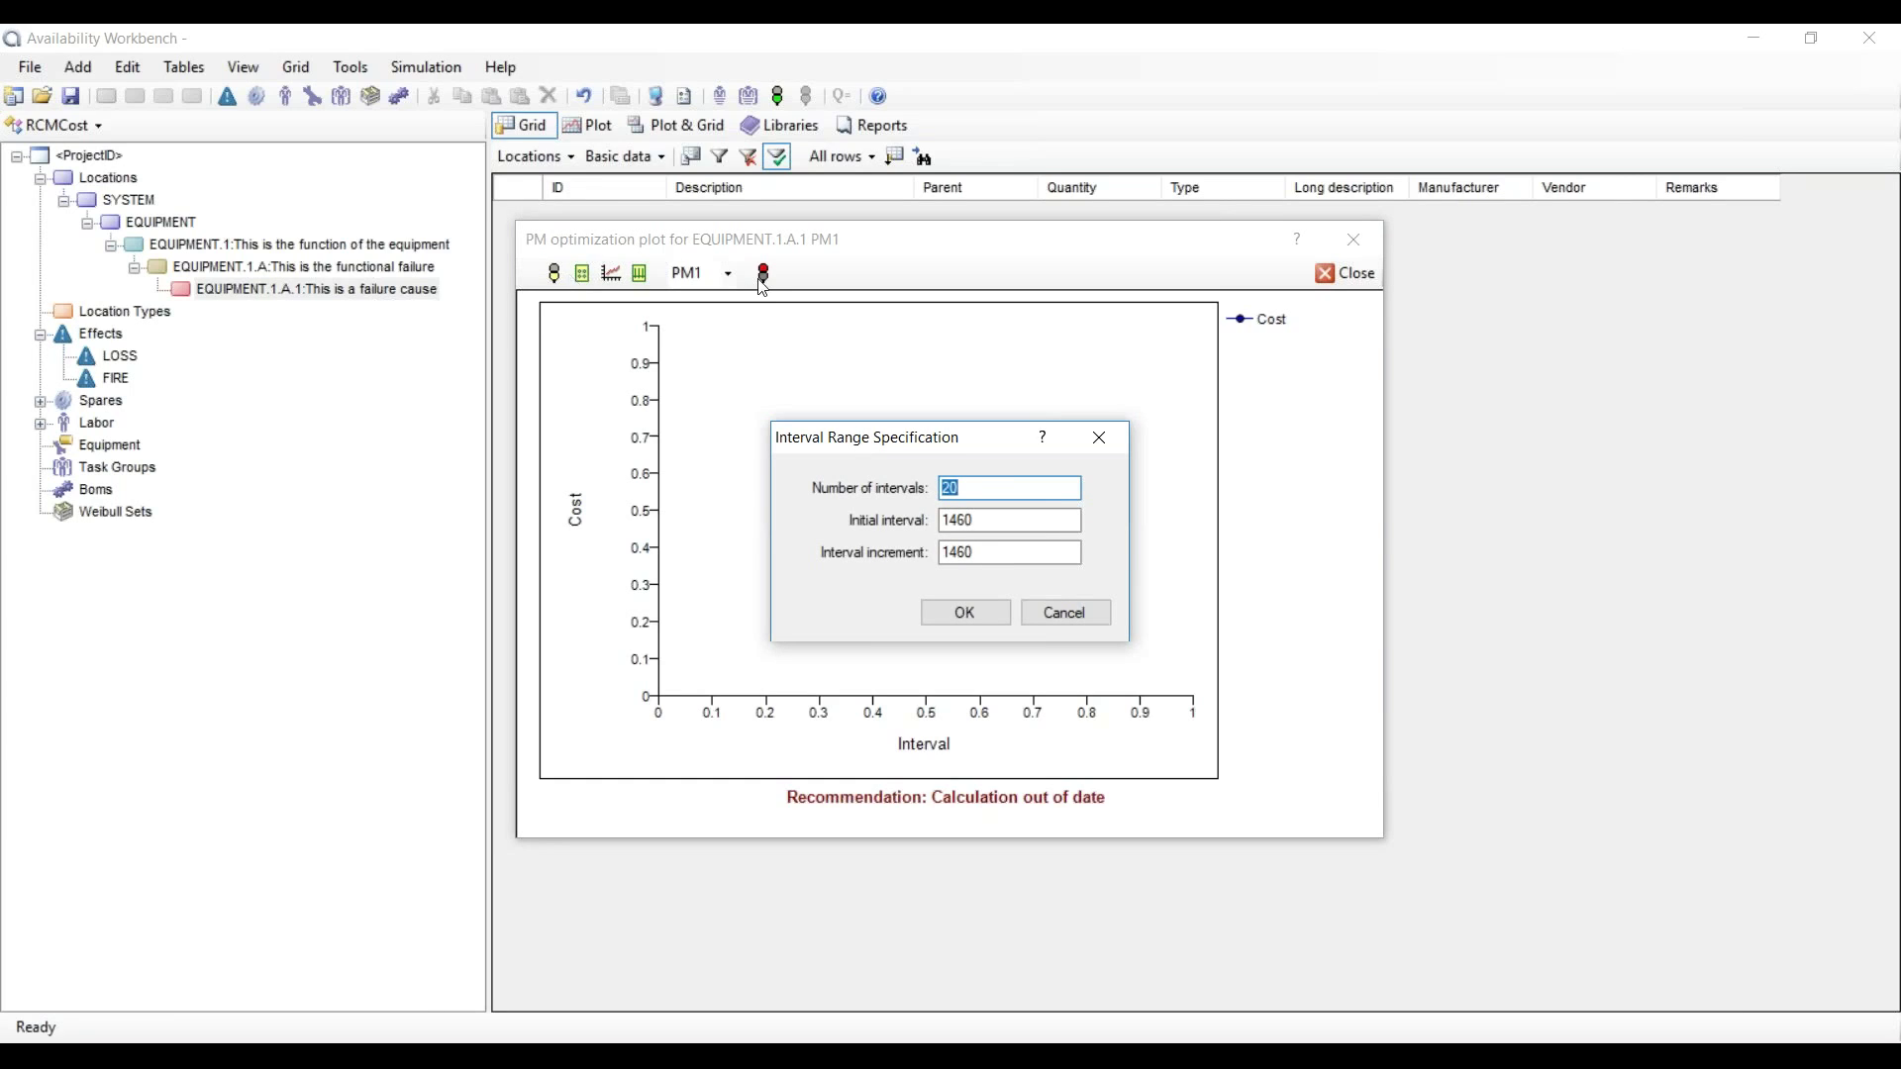
pyautogui.write('50')
pyautogui.doubleClick(1015, 522)
pyautogui.write('730')
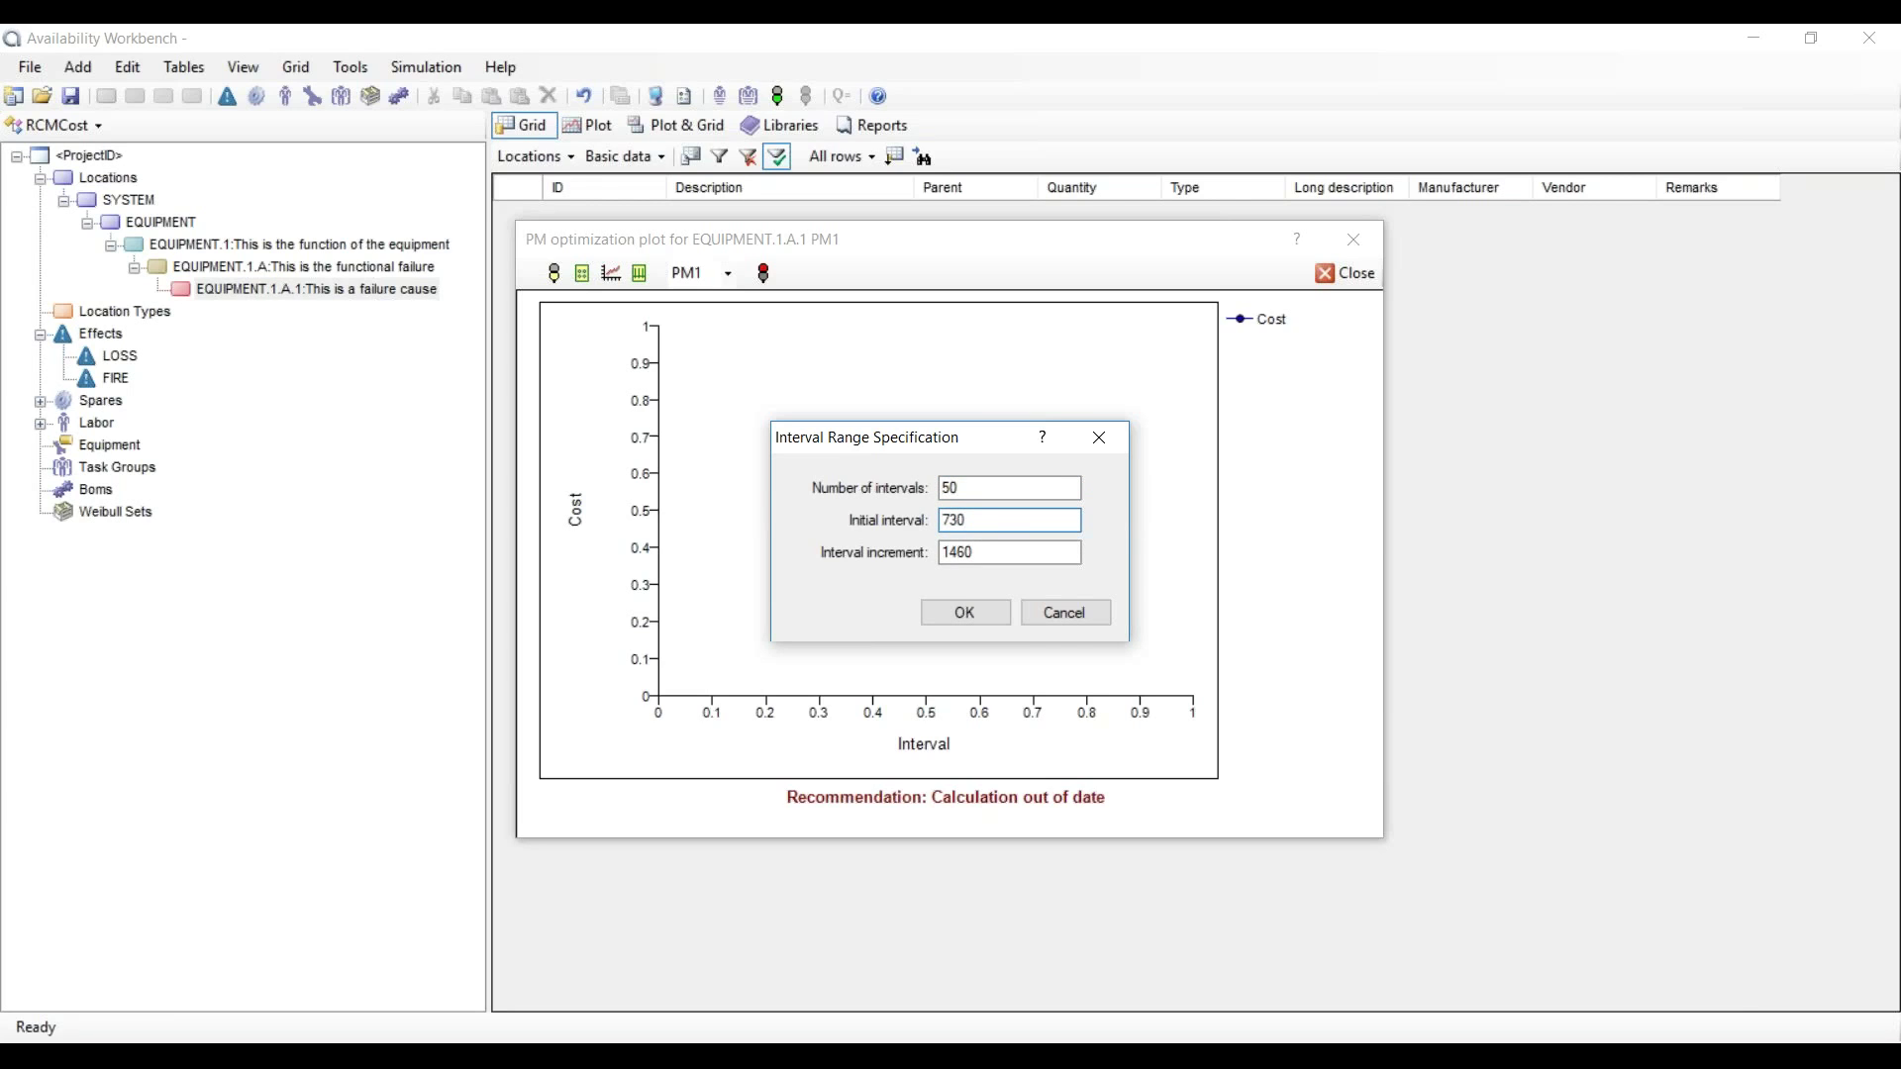
pyautogui.doubleClick(963, 553)
pyautogui.write('730')
pyautogui.click(965, 613)
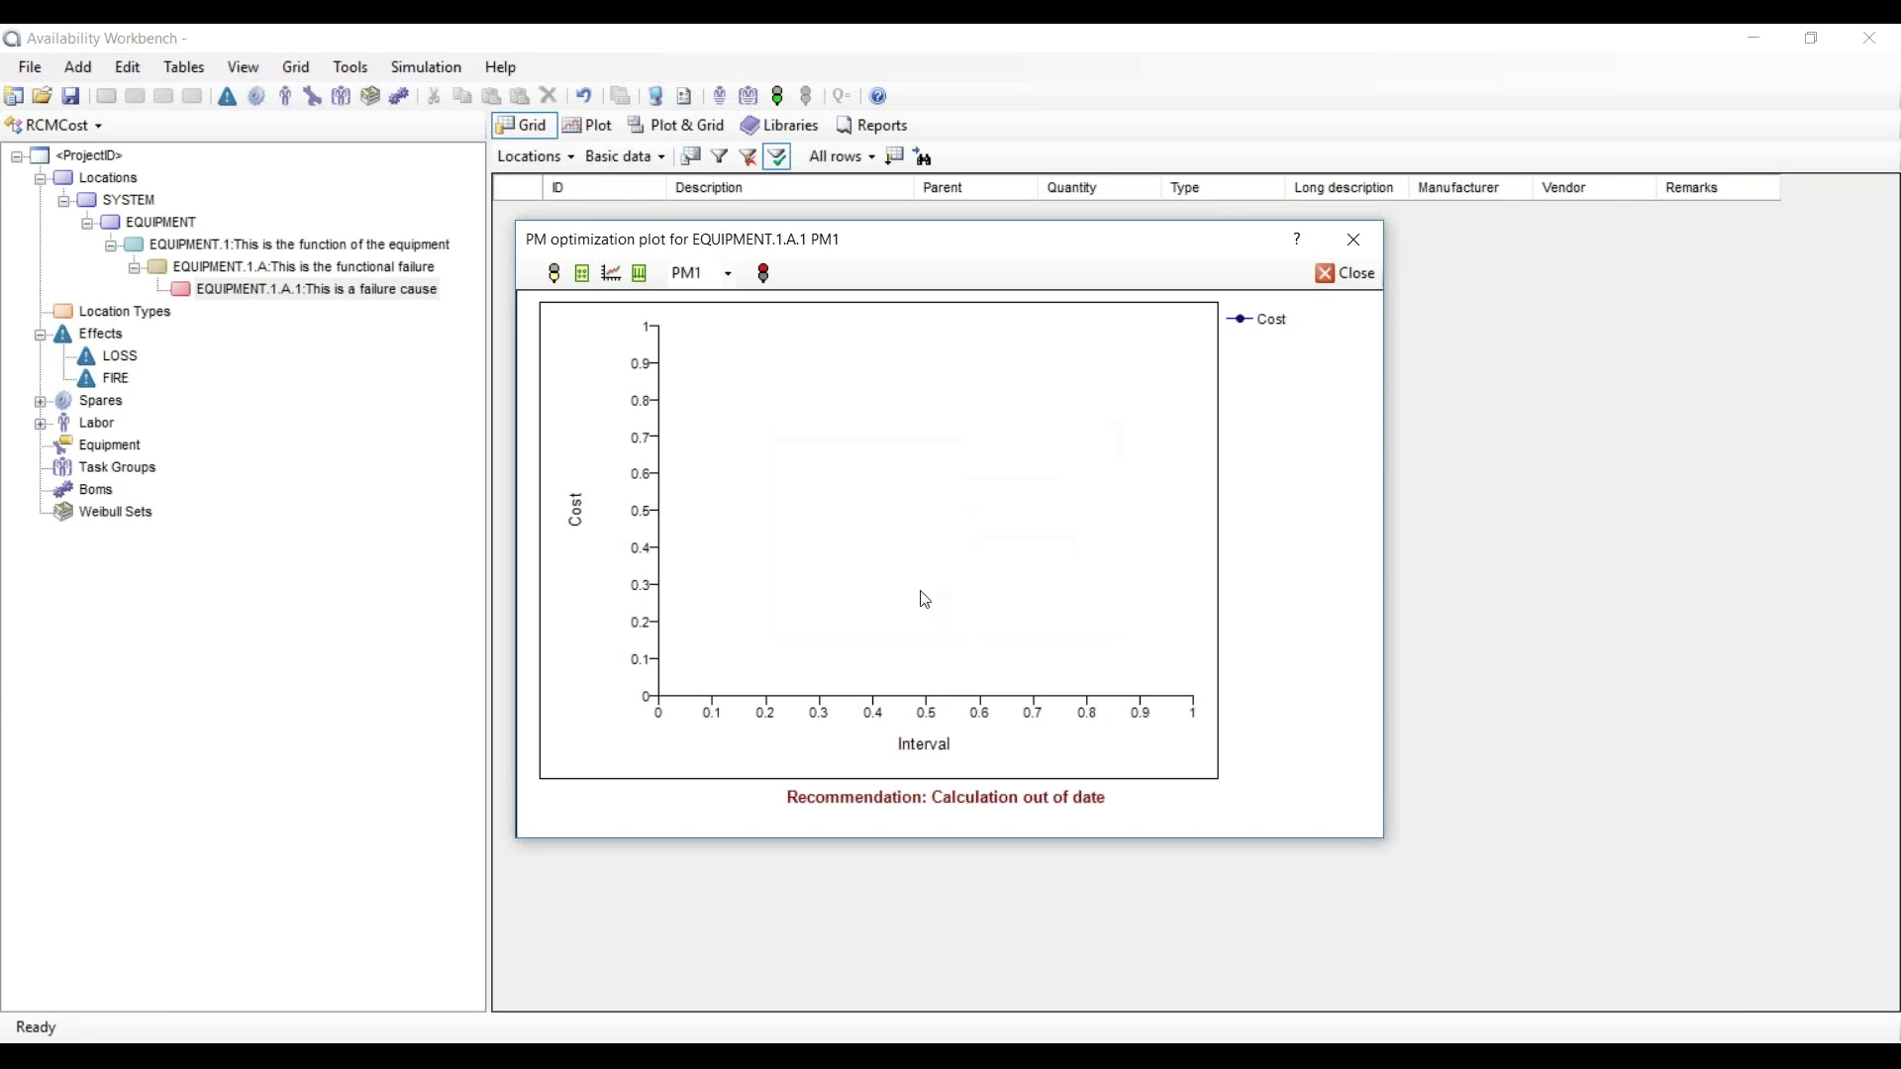
# Step: Optimize the planned maintenance interval, adopt the 3650 interval, and re-simulate the failure cause's predictions
pyautogui.click(555, 275)
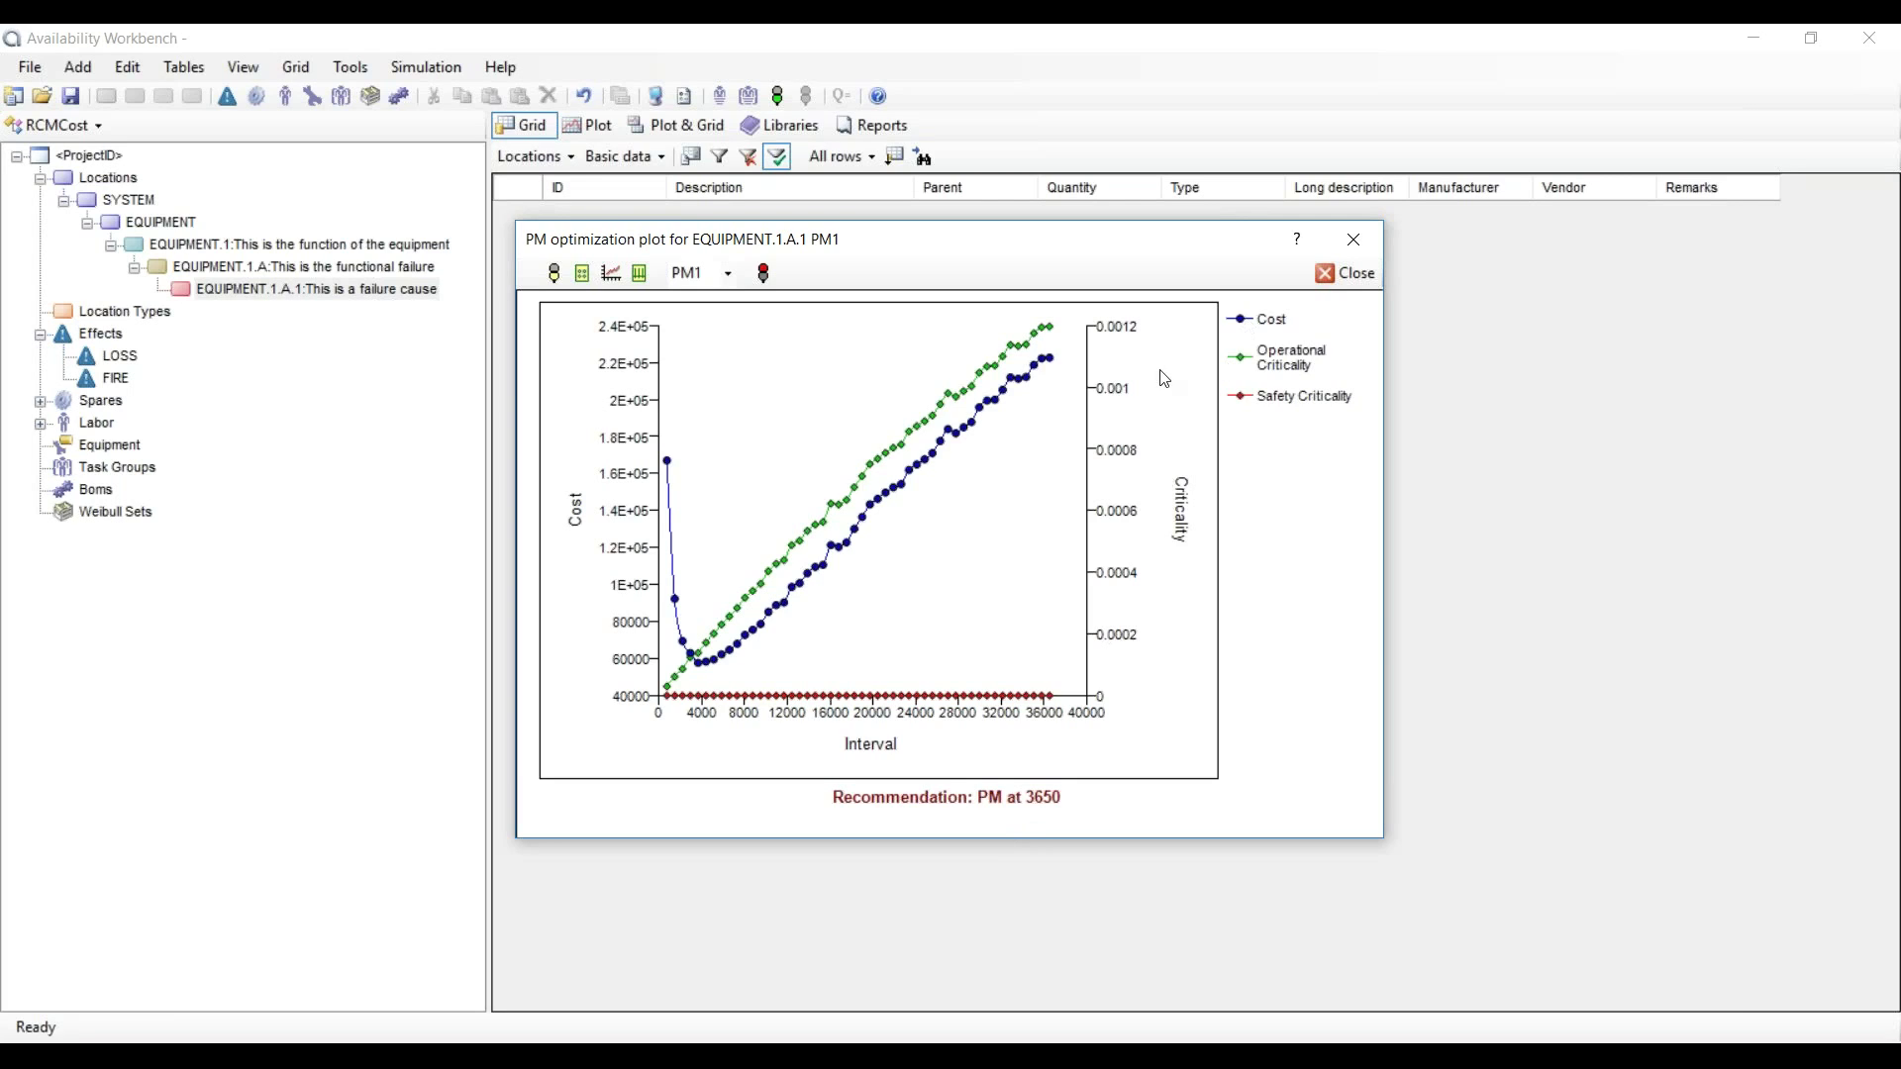
pyautogui.moveTo(978, 452)
pyautogui.moveTo(711, 671)
pyautogui.click(648, 284)
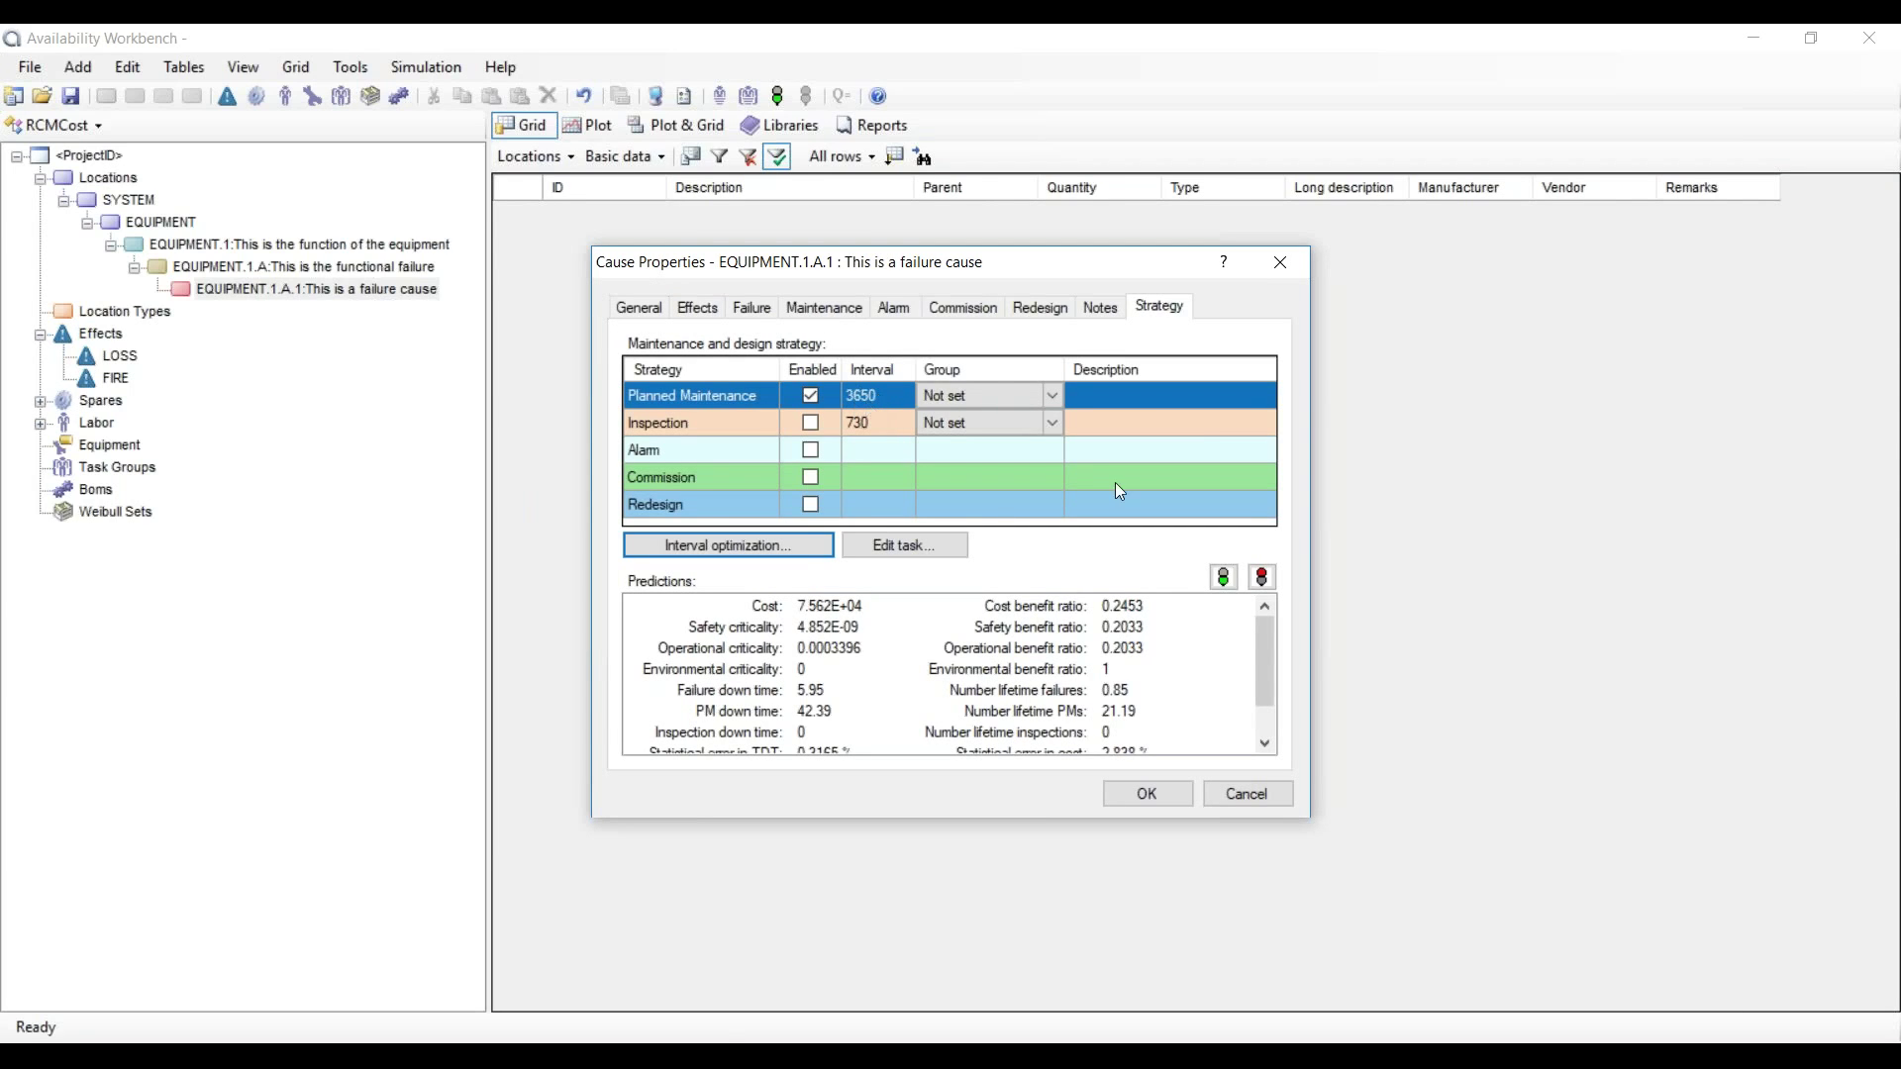
pyautogui.click(1224, 580)
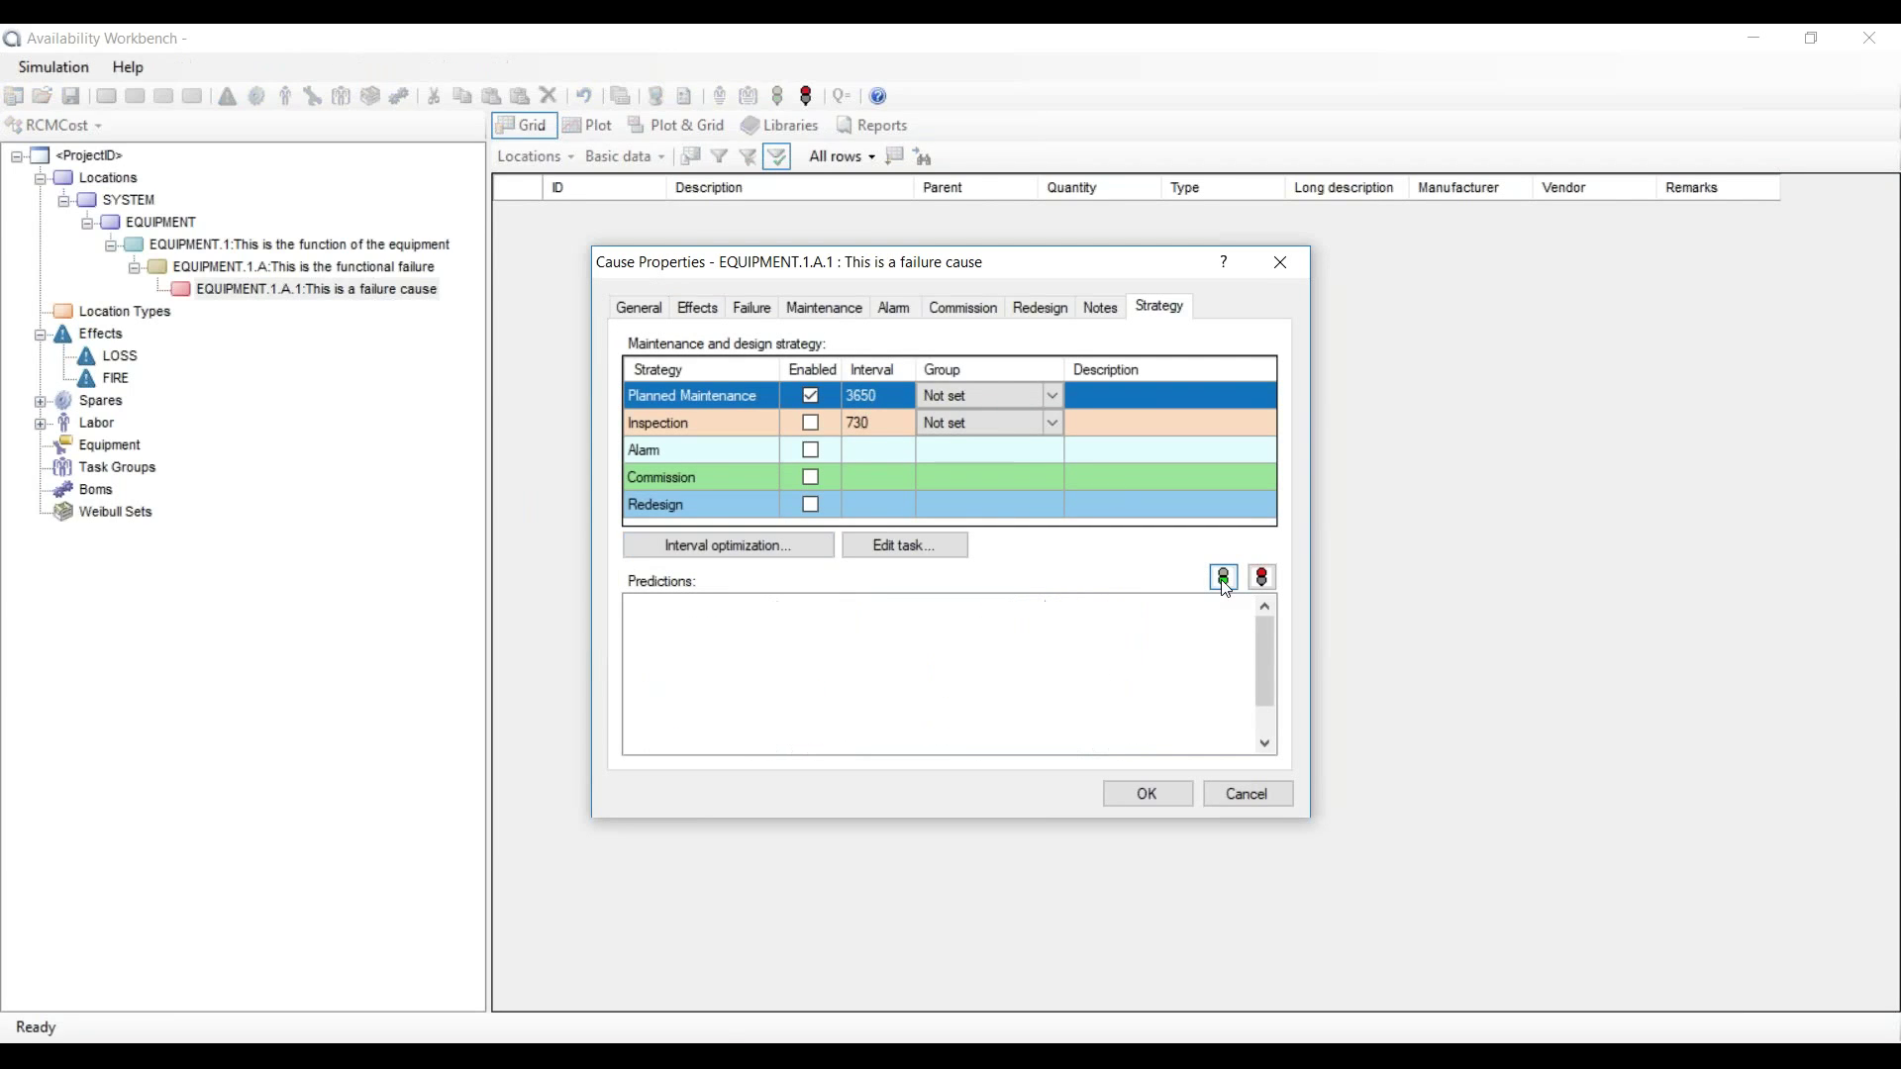
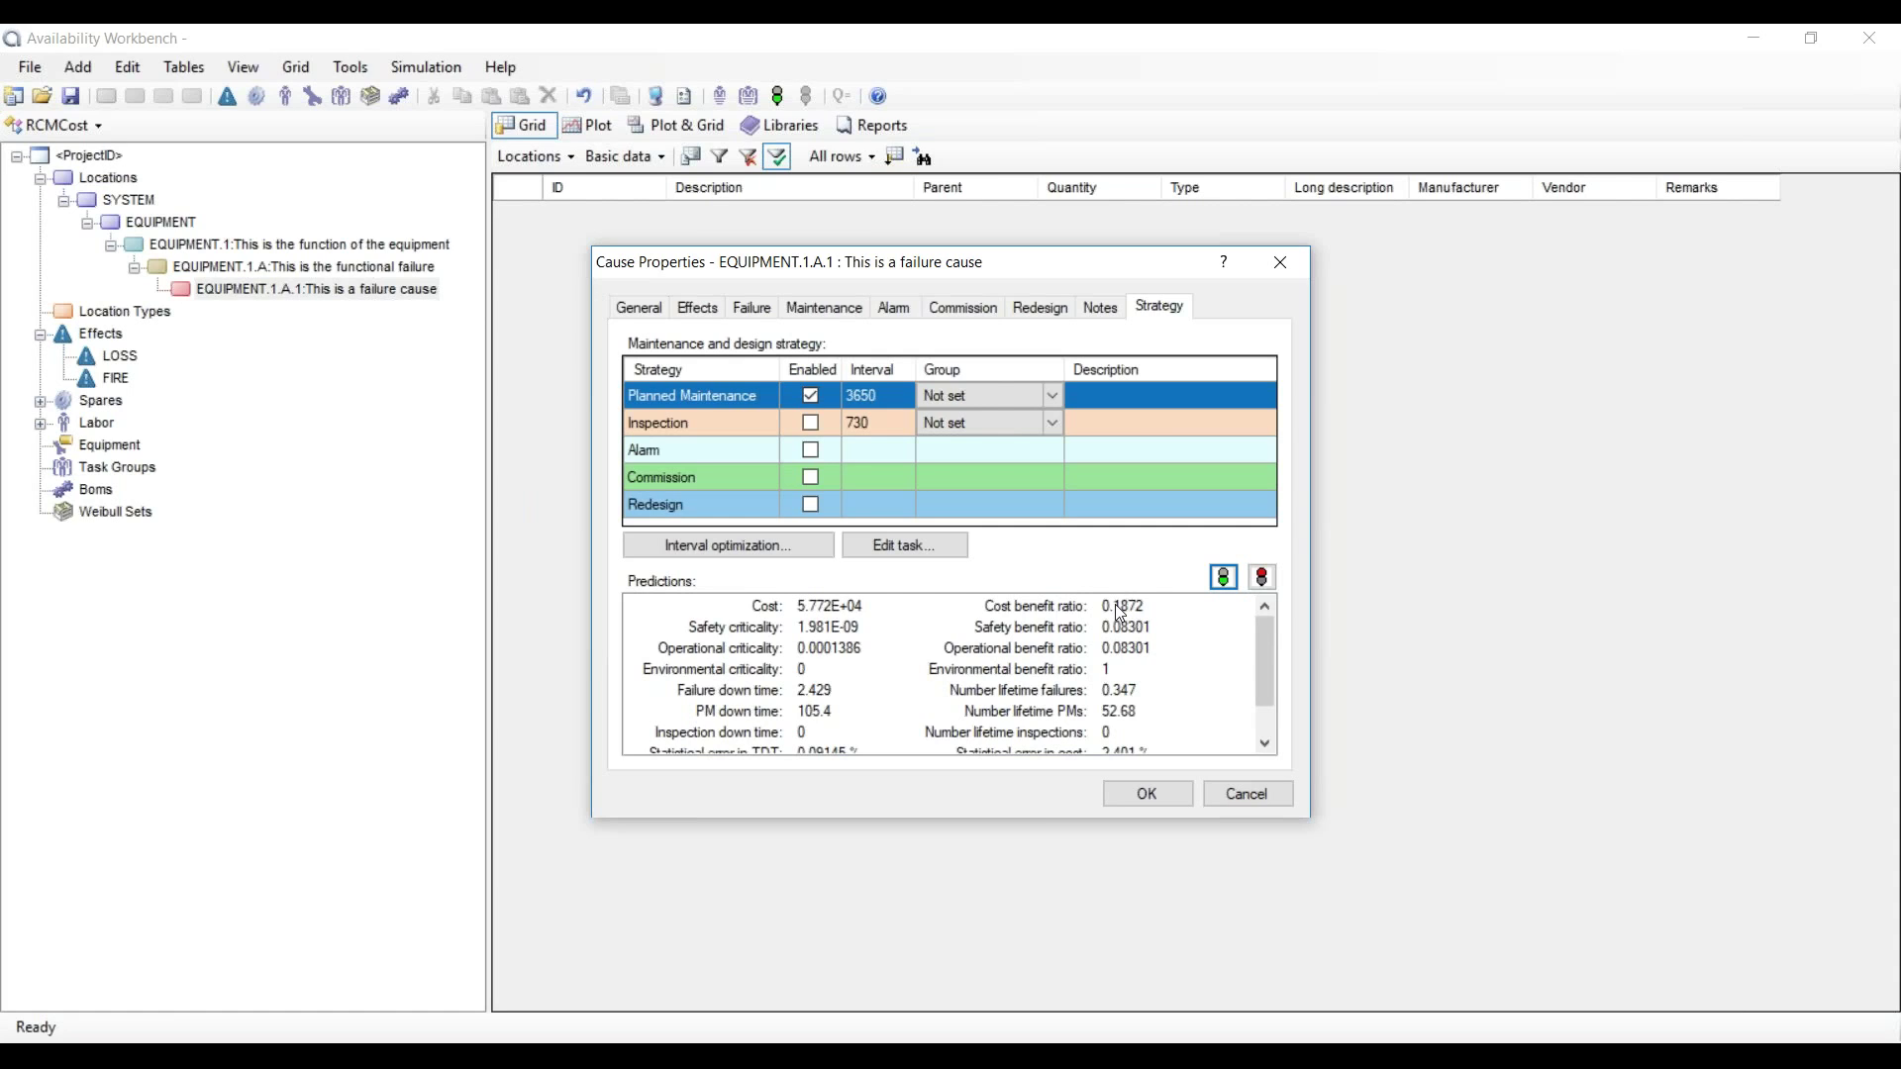
# Step: Disable planned maintenance, enable the Inspection strategy, and open its interval optimization plot
pyautogui.click(814, 396)
pyautogui.click(812, 423)
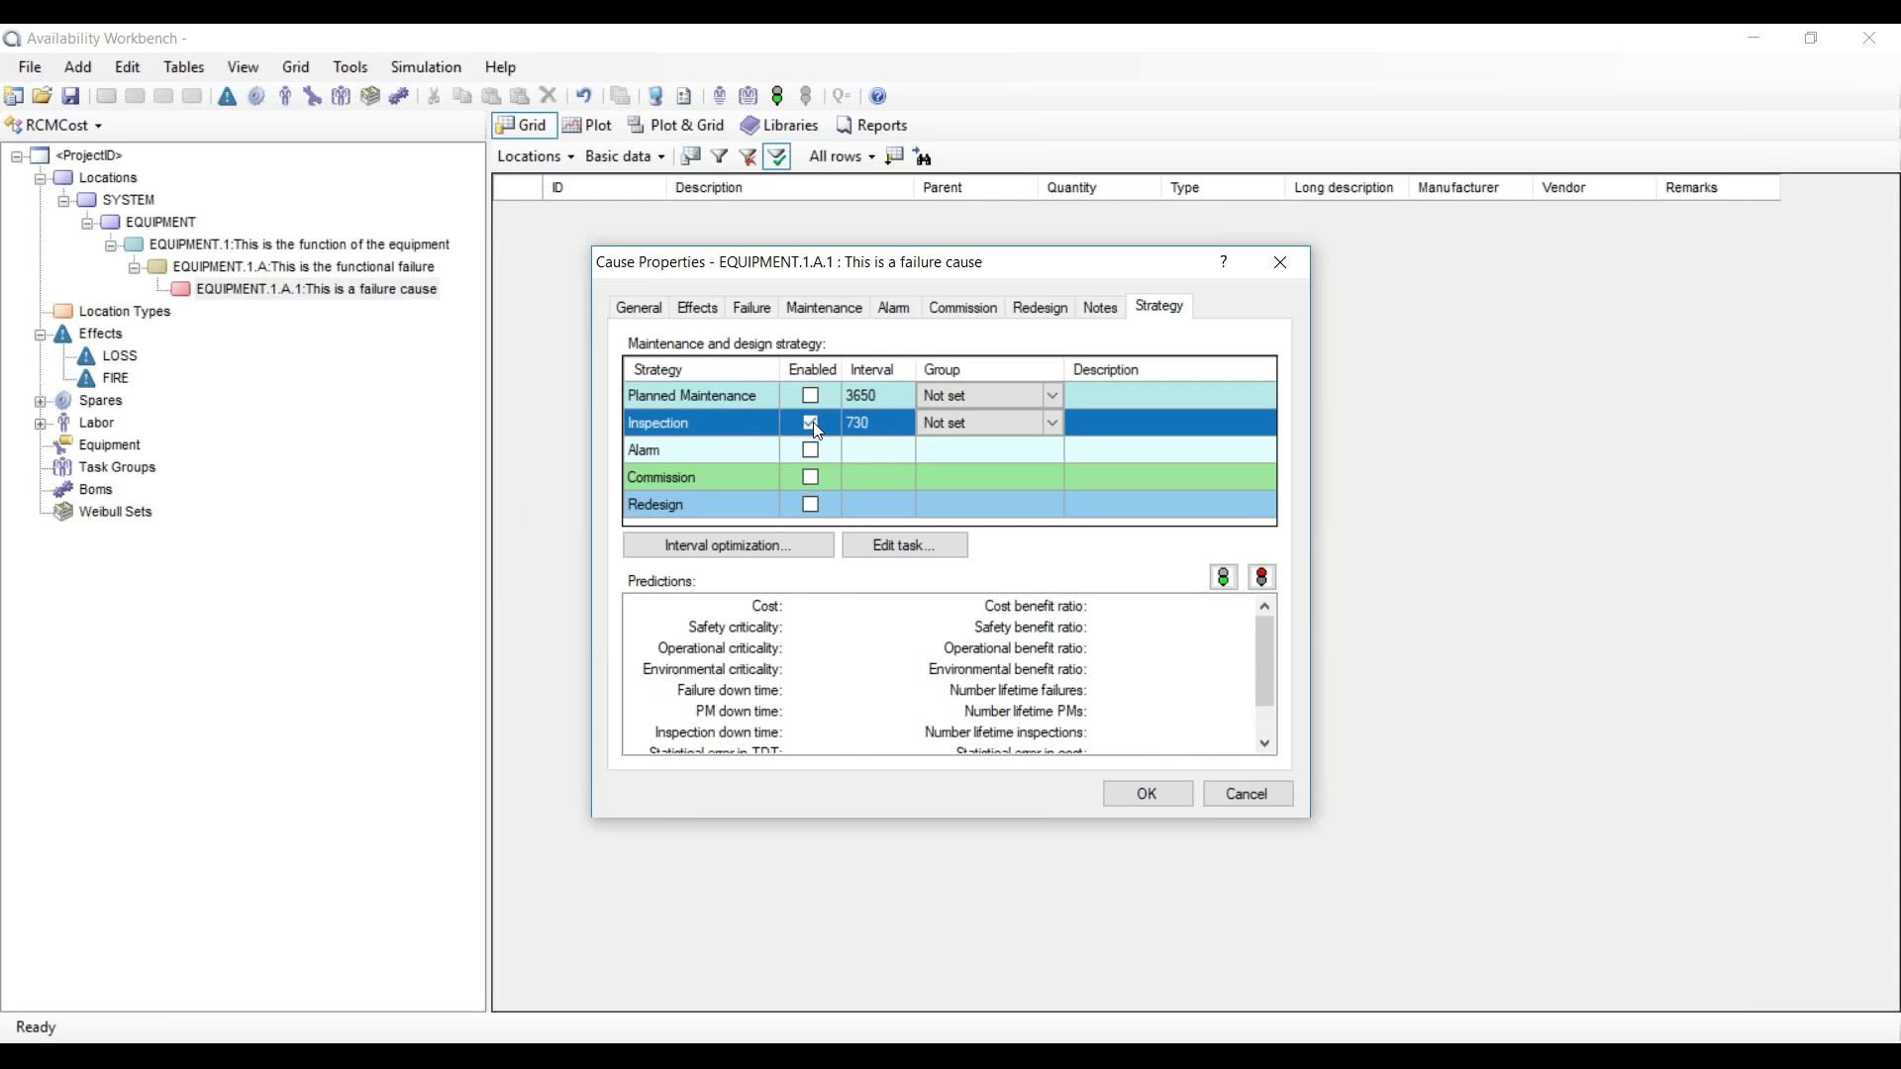
pyautogui.click(760, 555)
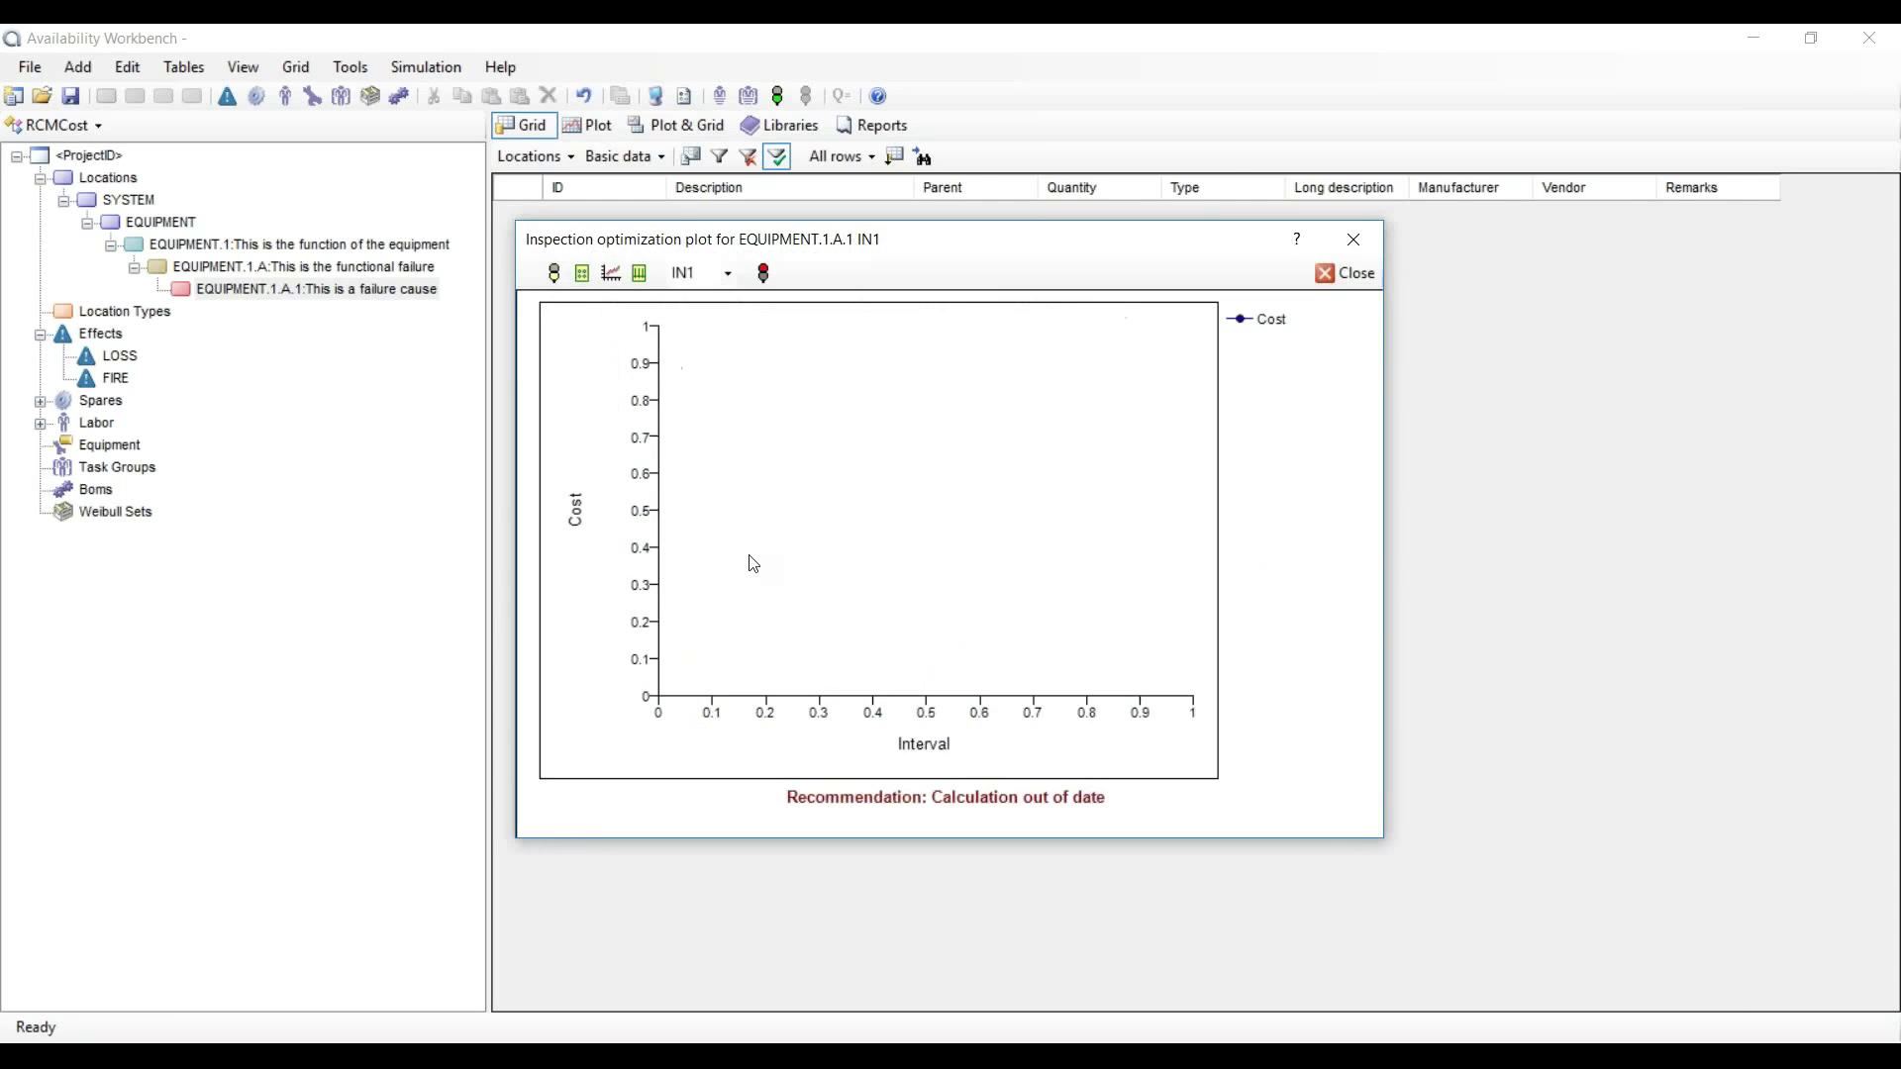
# Step: Optimize the inspection interval using 50 intervals, an initial interval of 168 and an increment of 168
pyautogui.click(583, 274)
pyautogui.write('50')
pyautogui.press('Tab')
pyautogui.write('168')
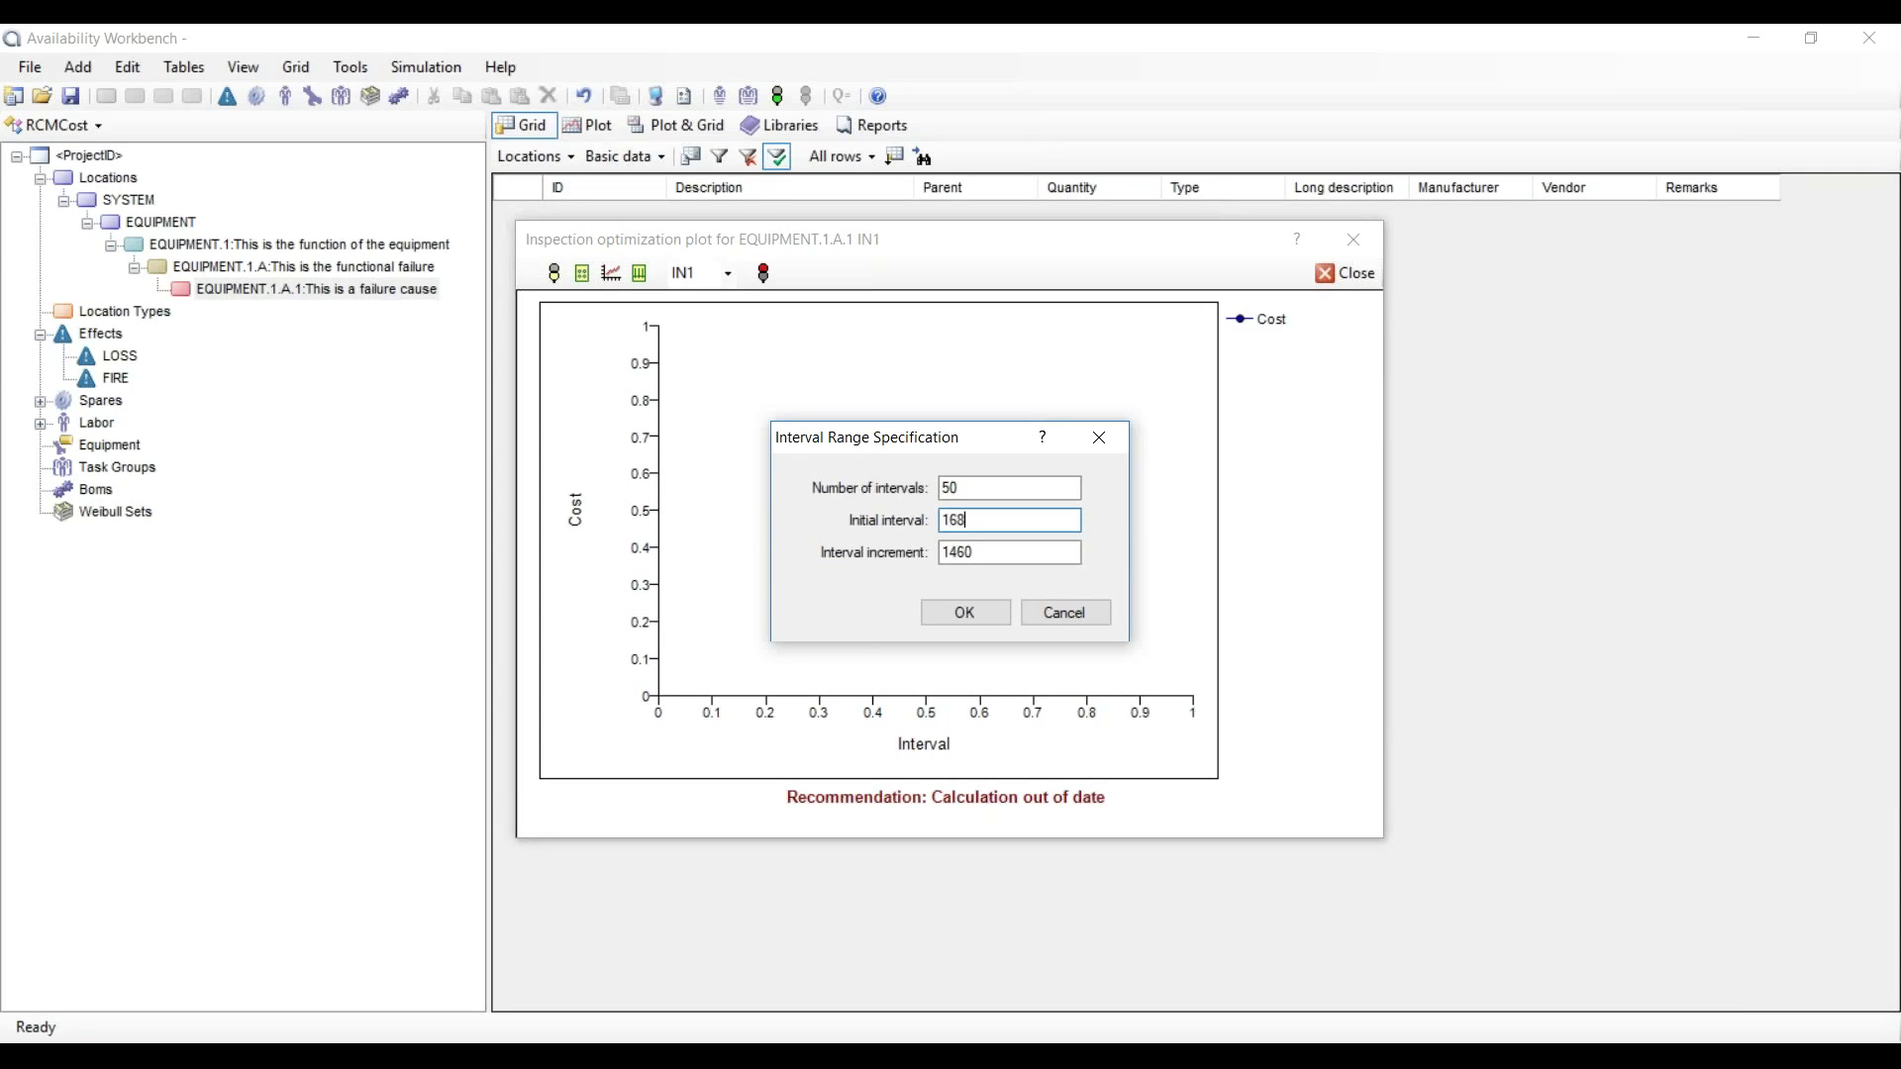
pyautogui.press('Tab')
pyautogui.write('168')
pyautogui.click(954, 623)
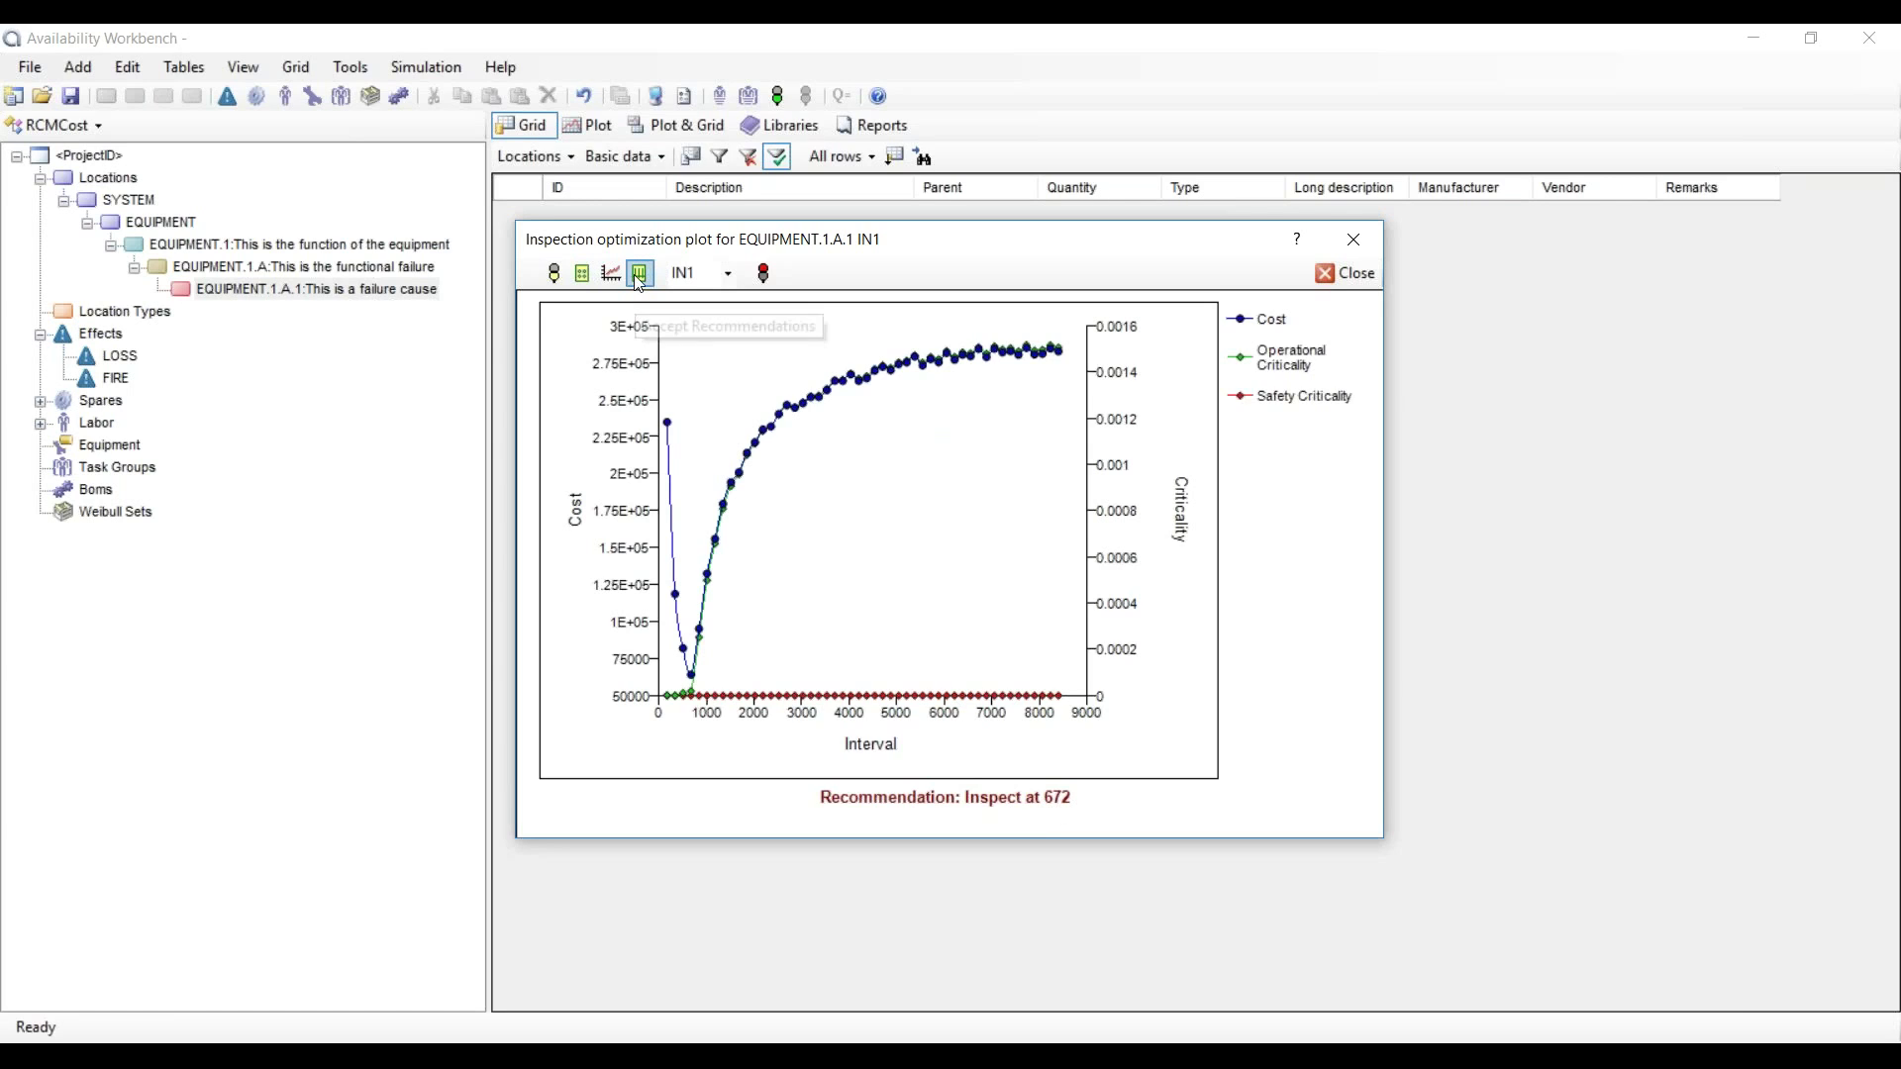
# Step: Refine the inspection range to an initial interval of 24 and an increment of 24, and rerun the optimization
pyautogui.click(582, 273)
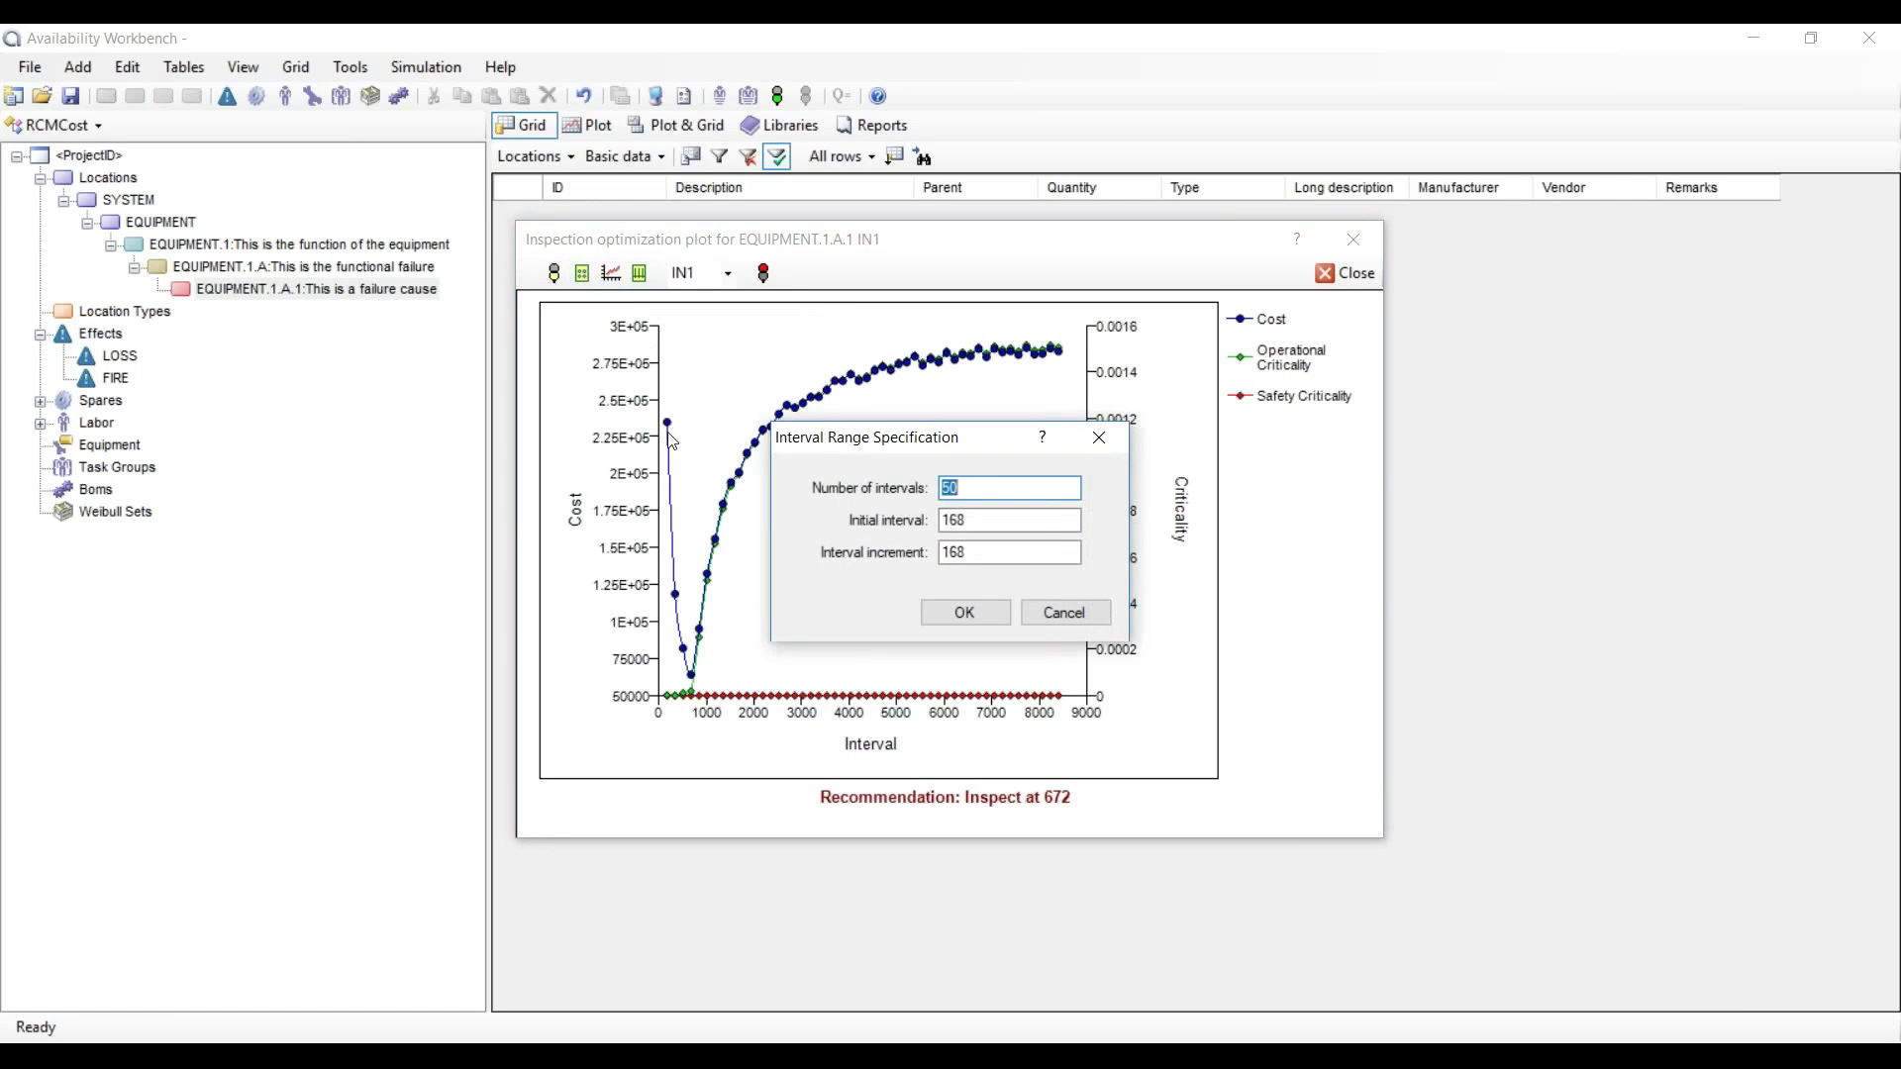
pyautogui.doubleClick(937, 523)
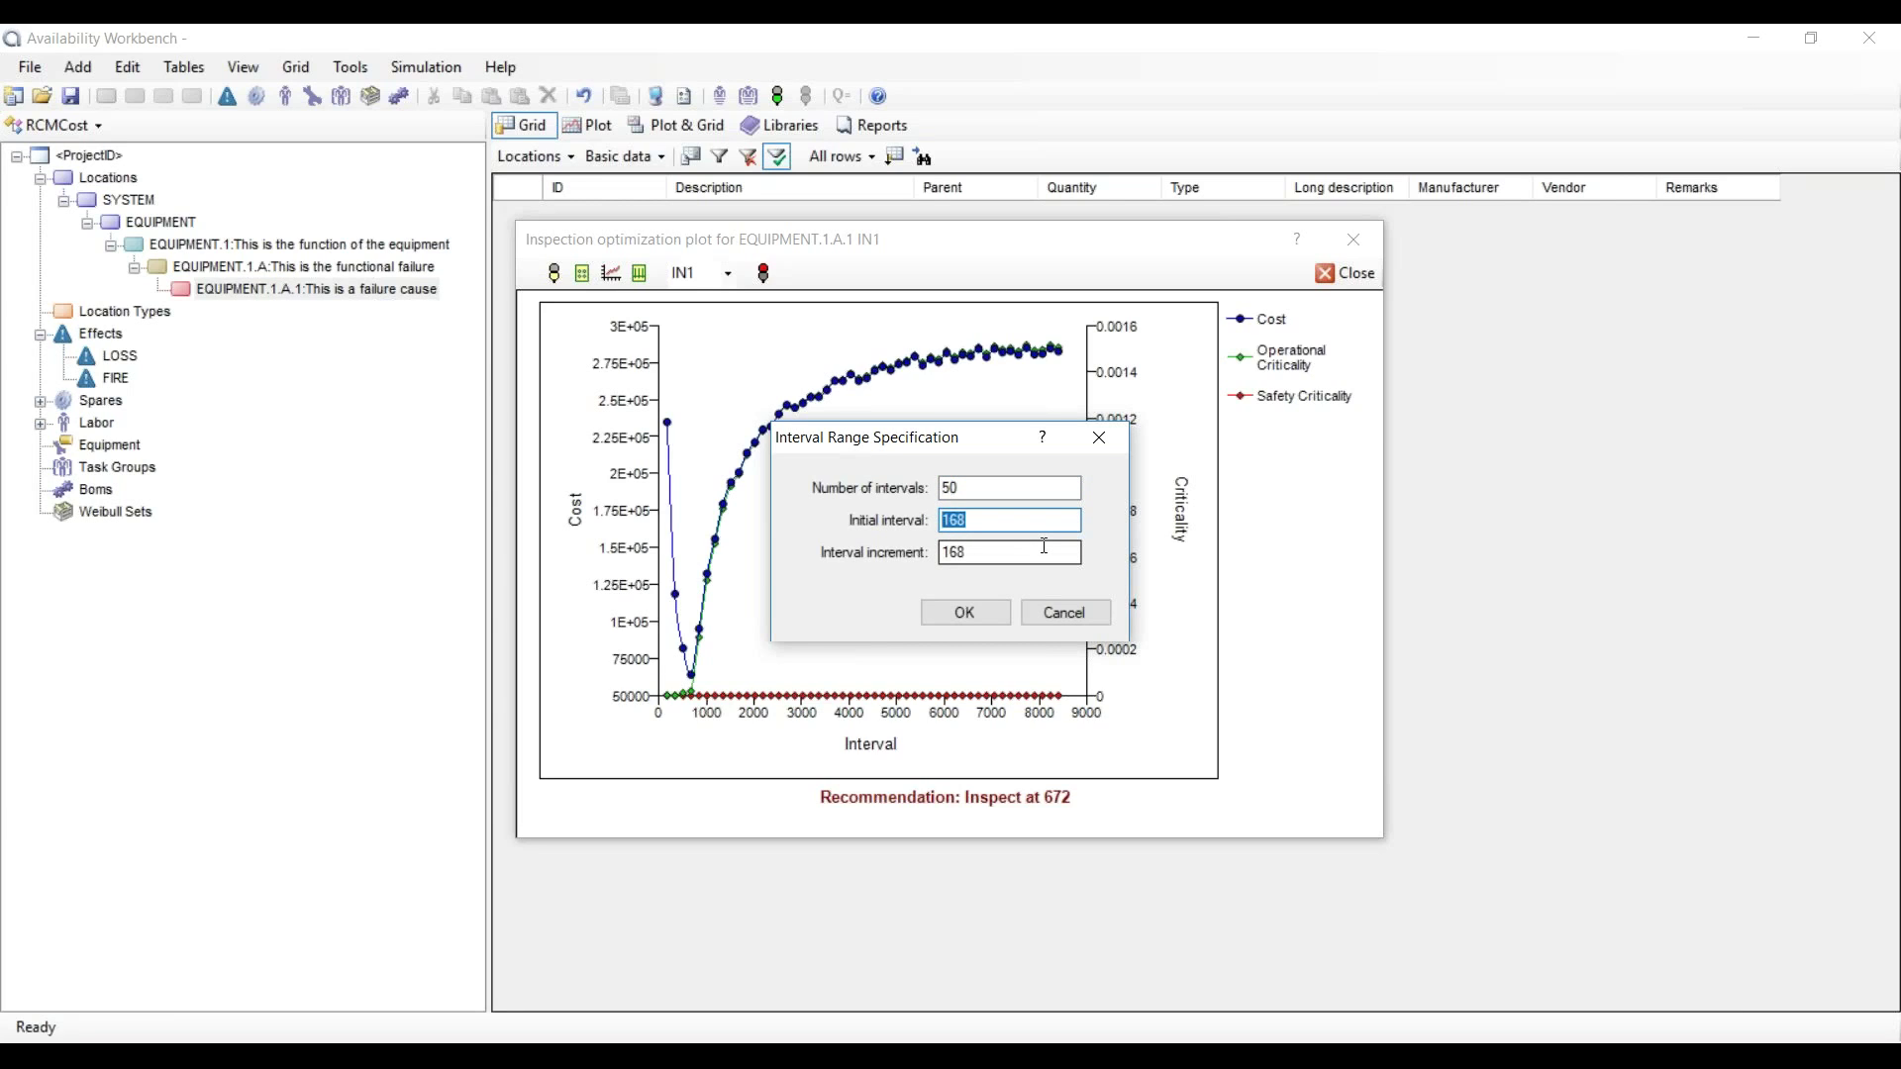
pyautogui.write('24')
pyautogui.press('Tab')
pyautogui.write('24')
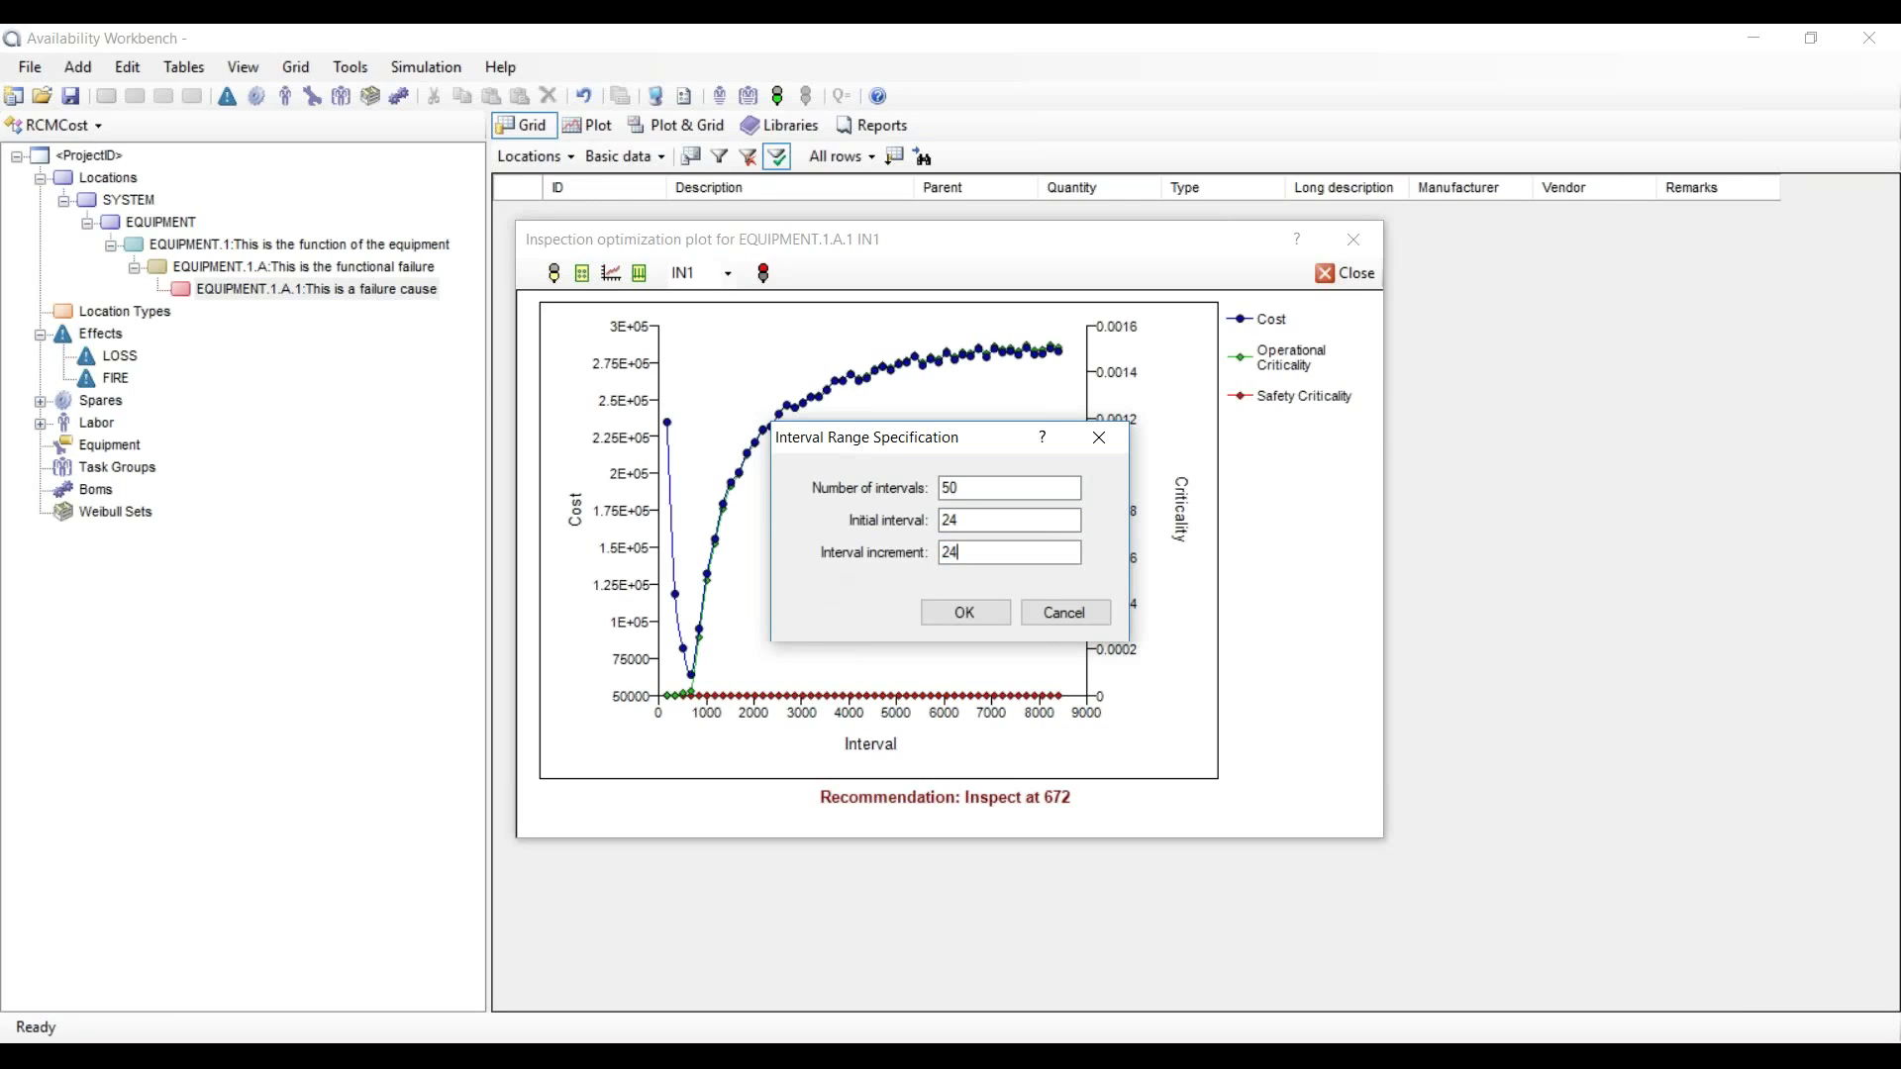
pyautogui.hotkey('shift', 'Tab')
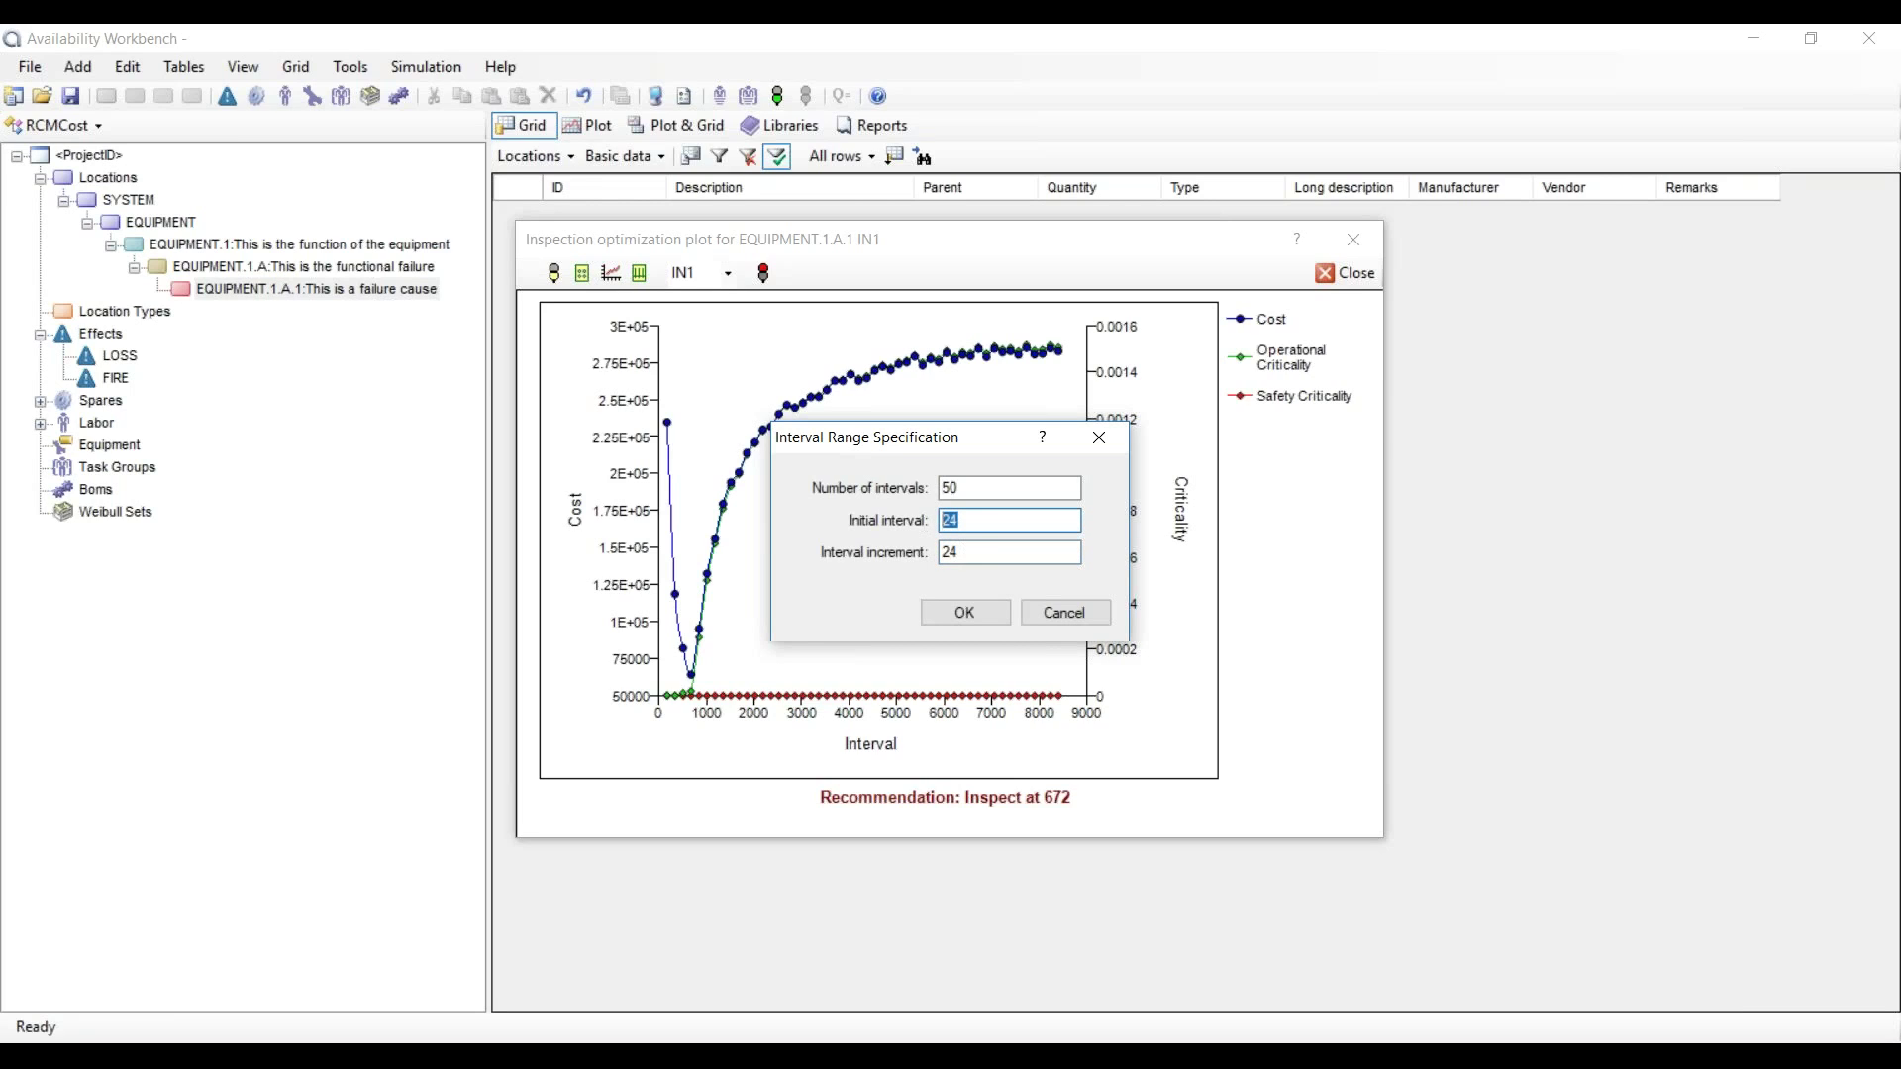
pyautogui.click(965, 612)
pyautogui.click(554, 273)
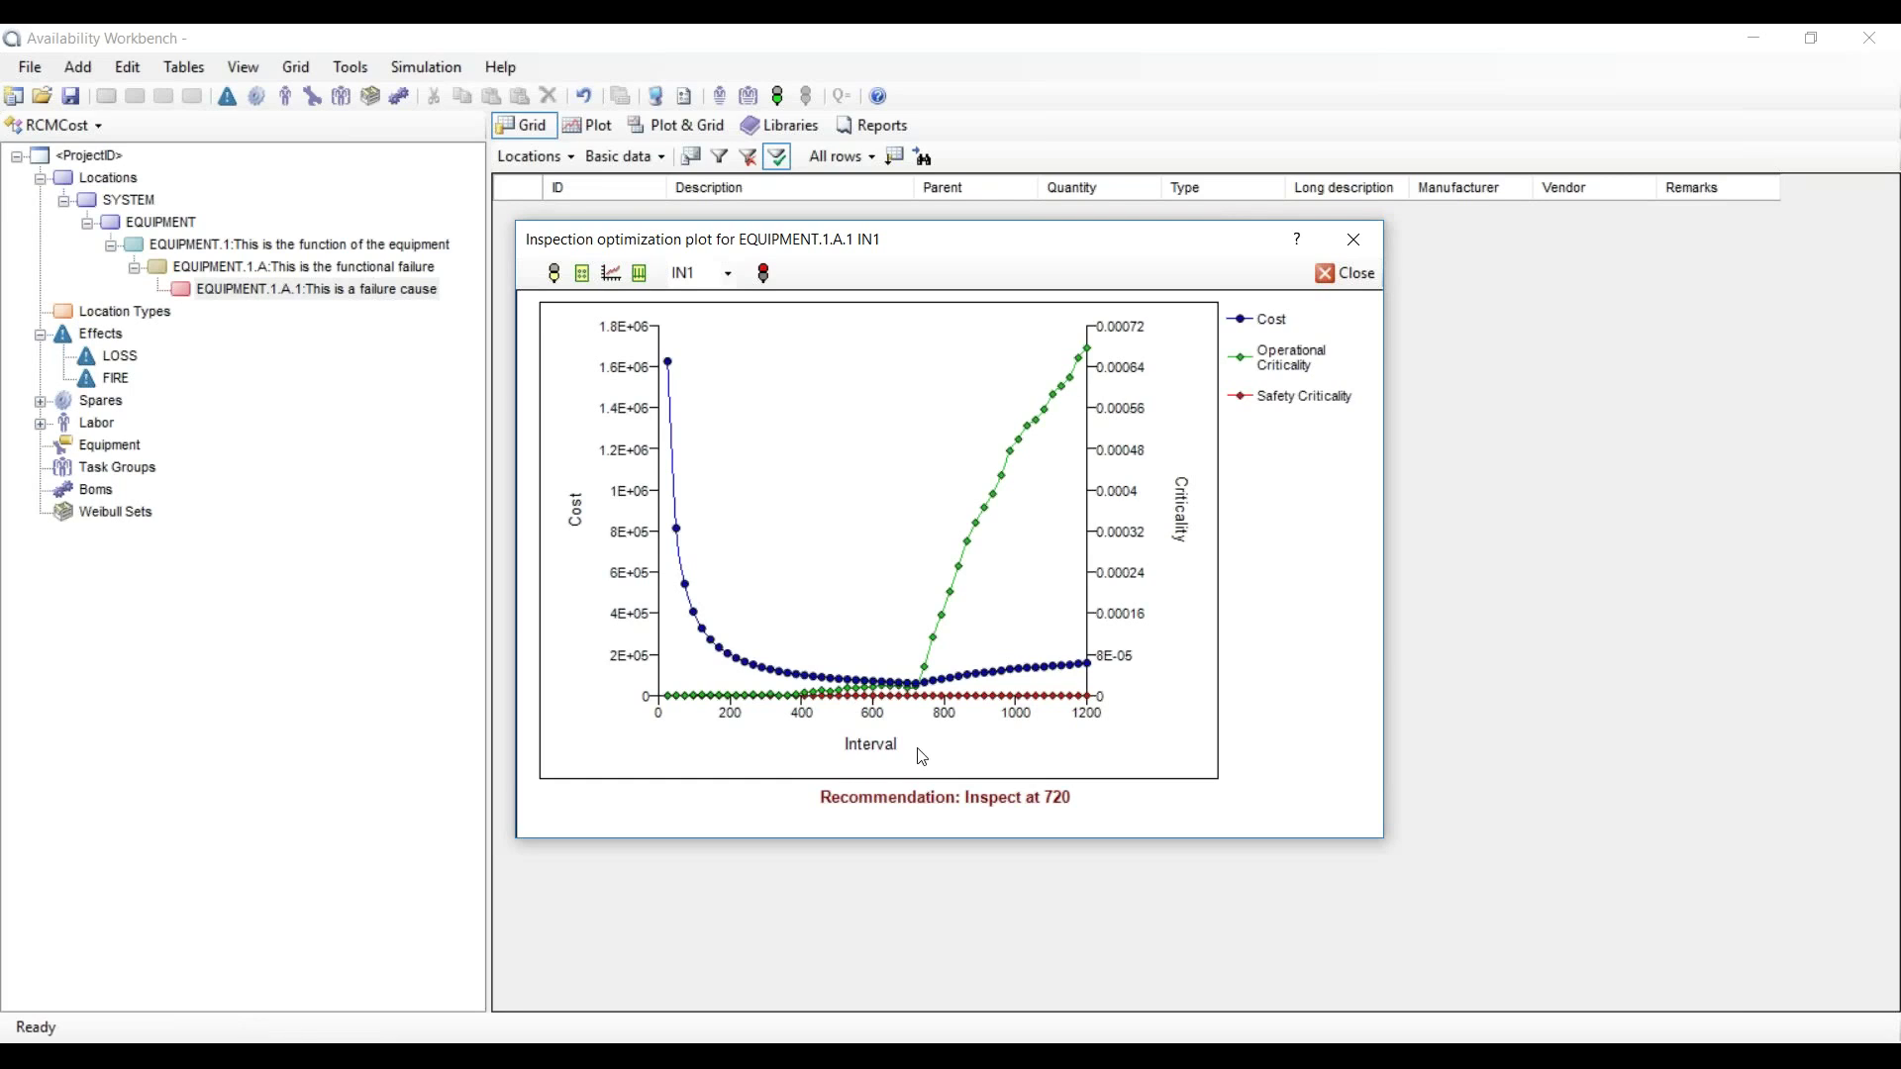
# Step: Accept the recommended inspection interval of 720 and re-simulate the failure cause's predictions
pyautogui.moveTo(919, 693)
pyautogui.click(640, 274)
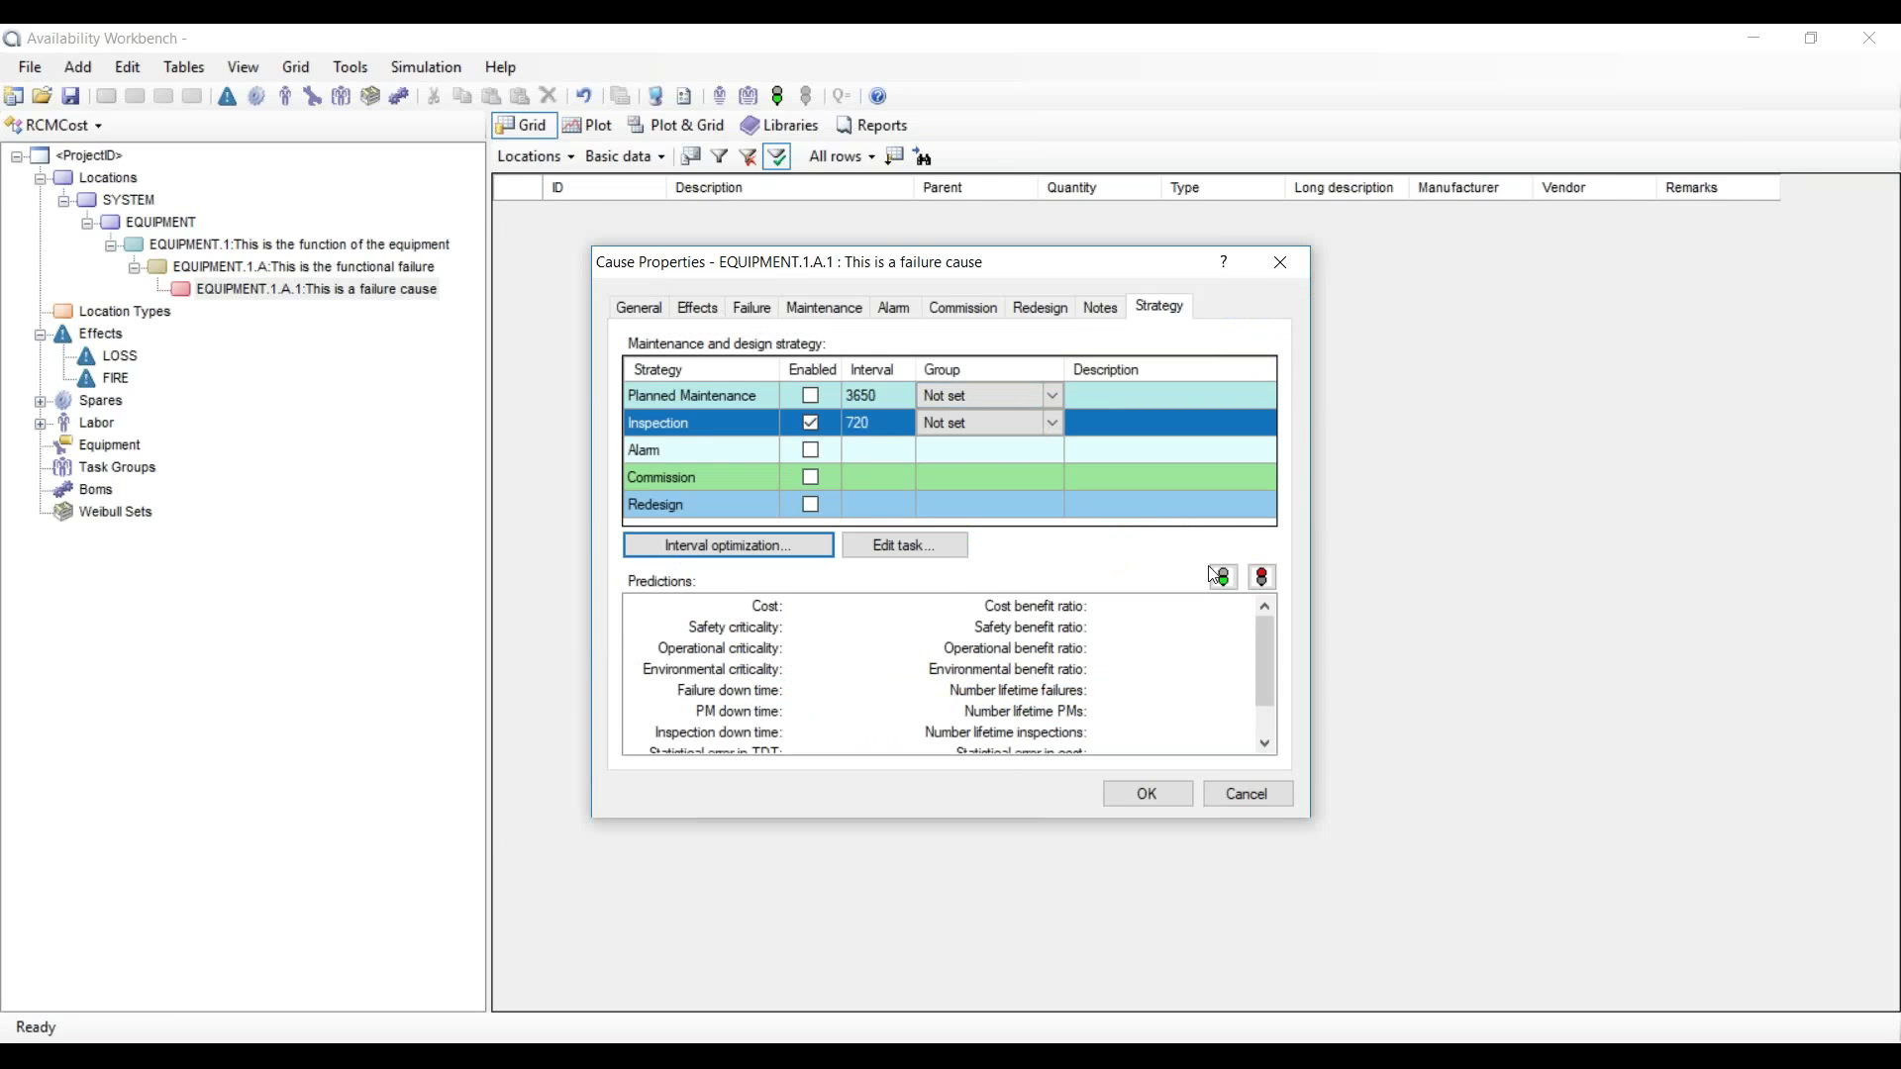
pyautogui.click(1224, 578)
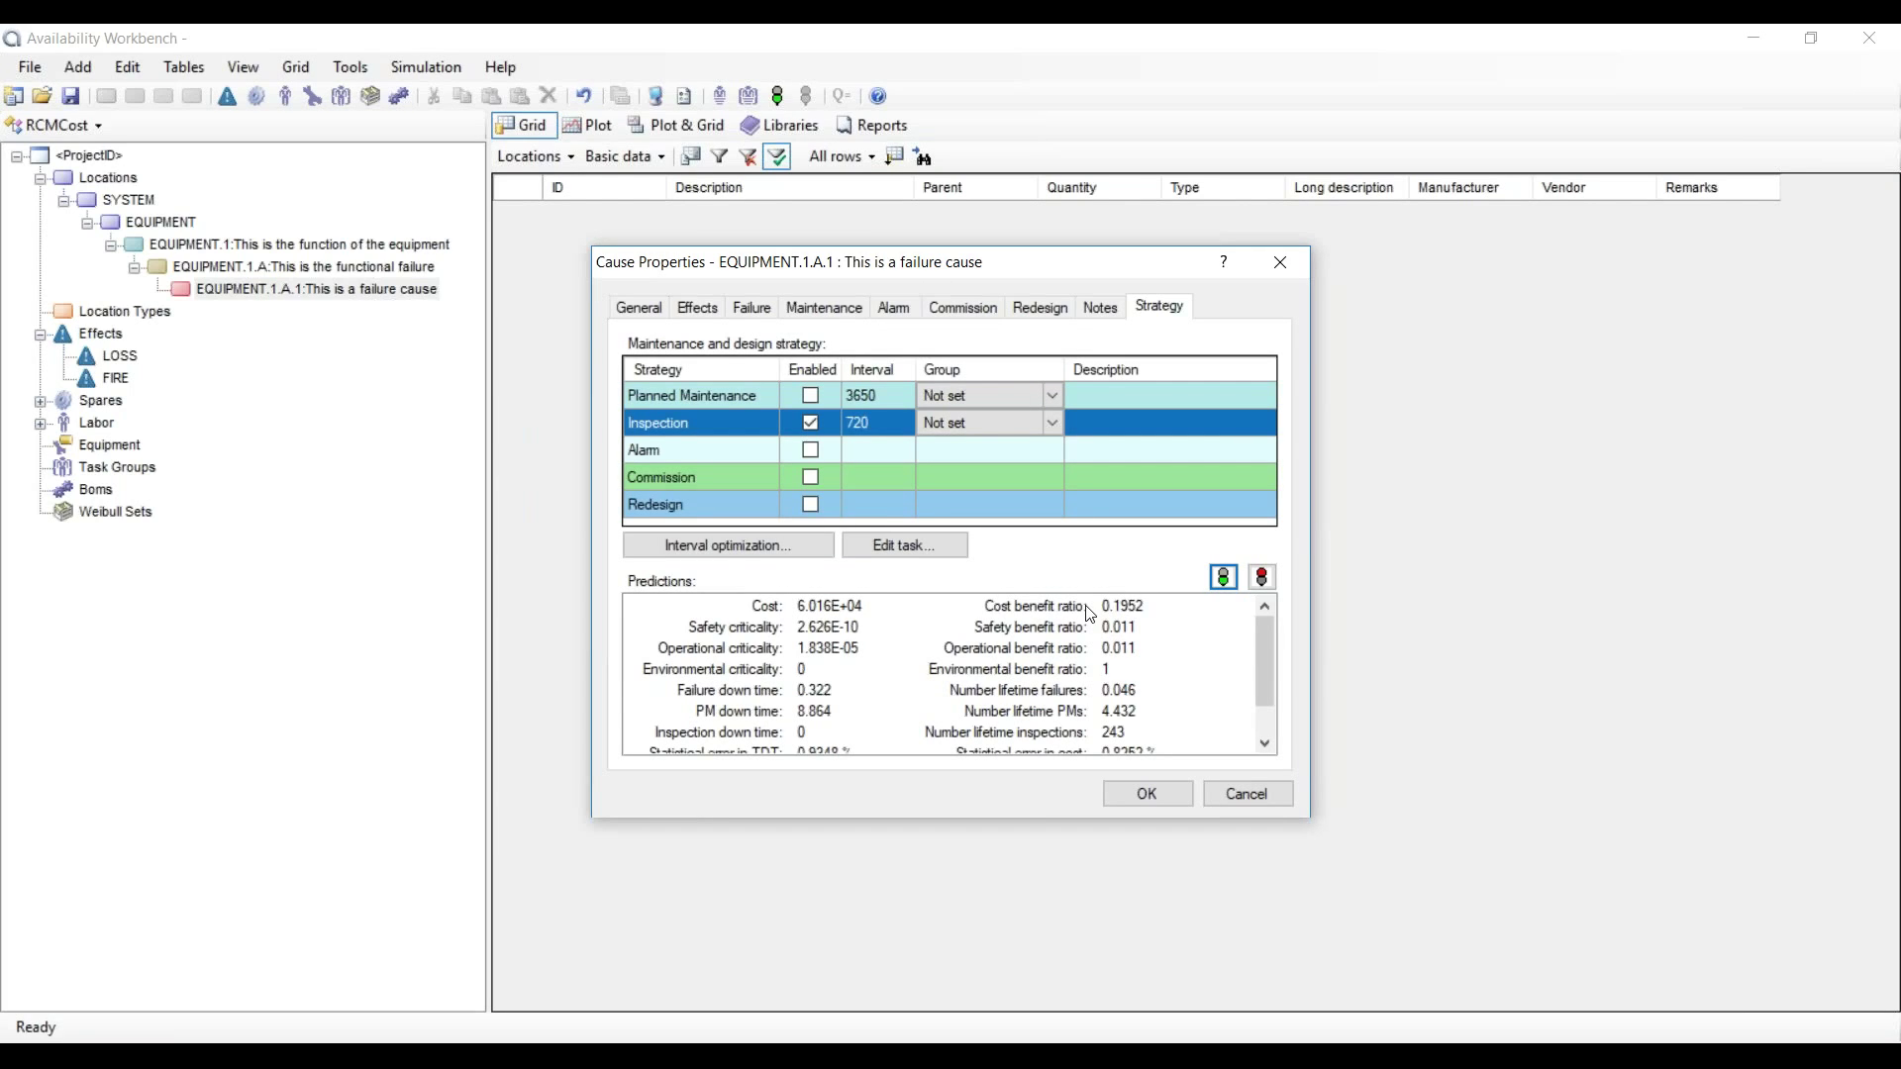
# Step: Switch the enabled strategy from Inspection back to Planned Maintenance, re-simulate, and save the cause properties
pyautogui.click(811, 424)
pyautogui.click(810, 396)
pyautogui.click(1224, 578)
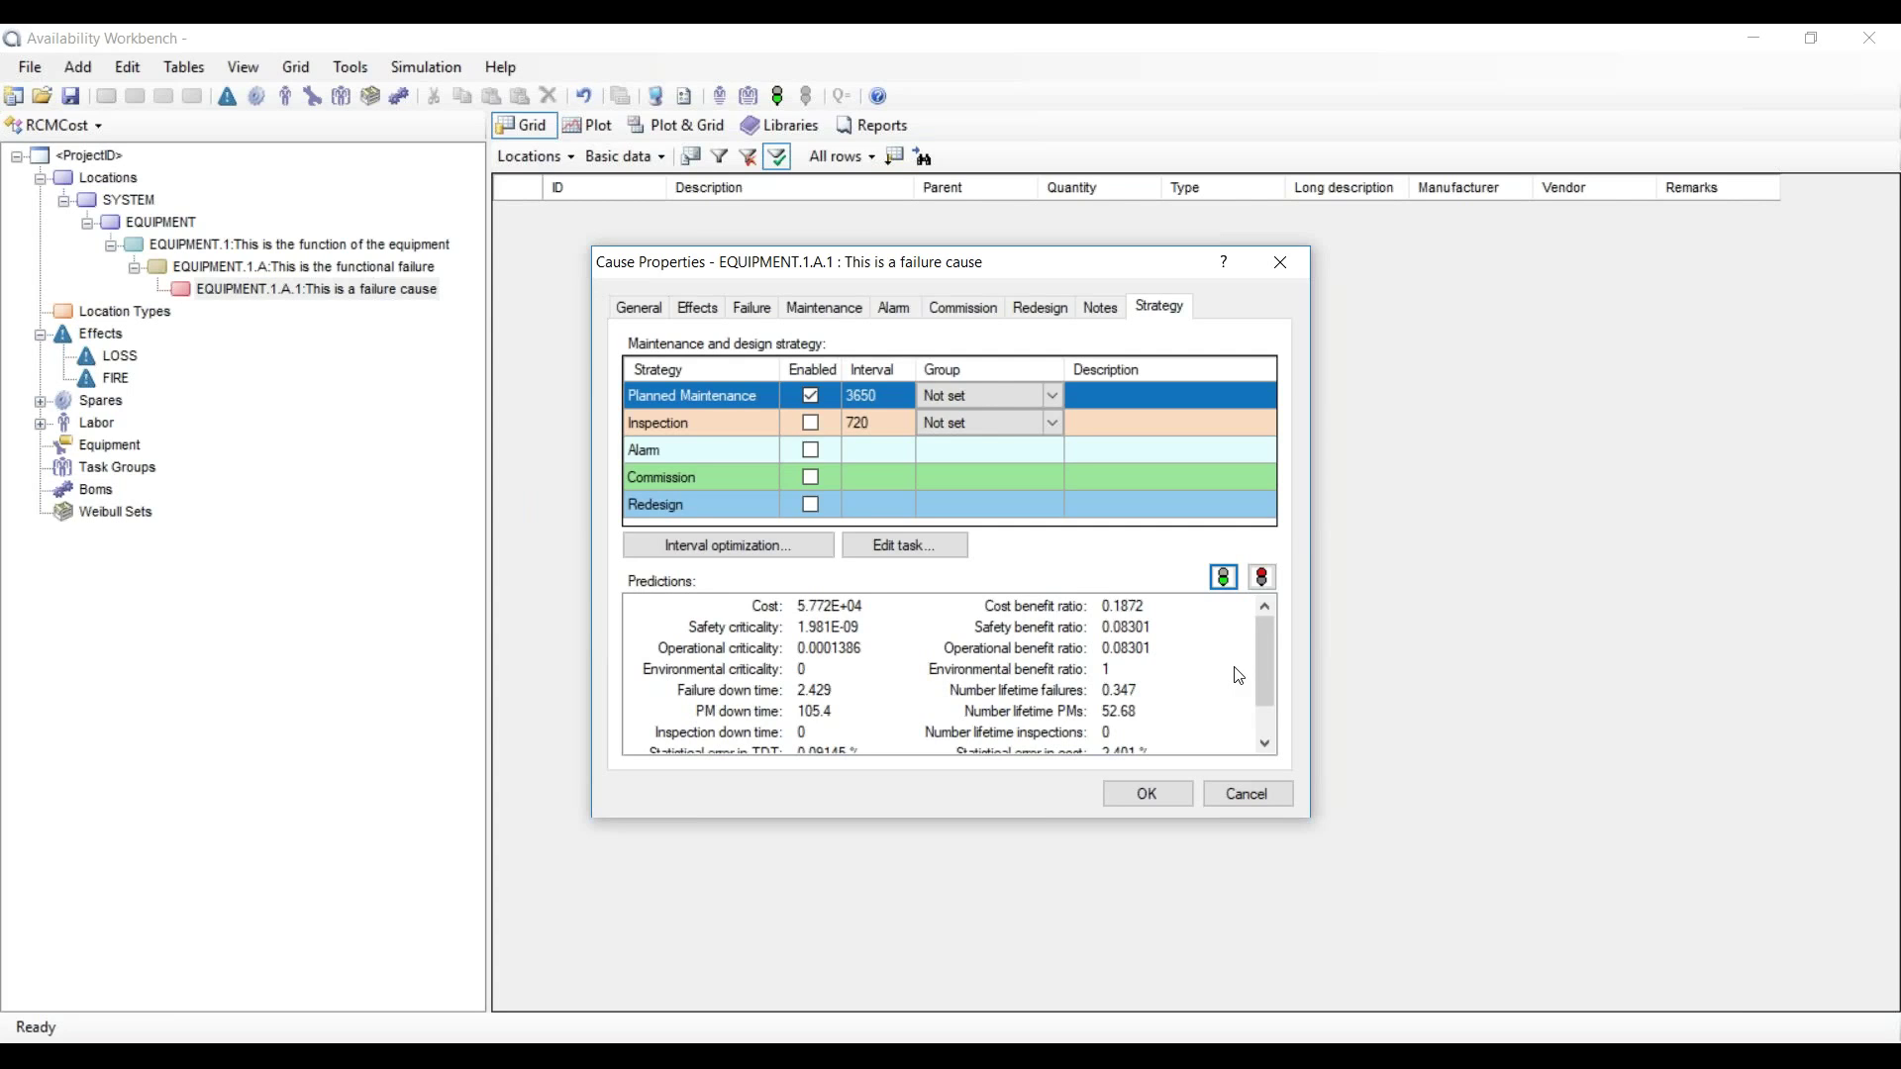
pyautogui.click(1144, 793)
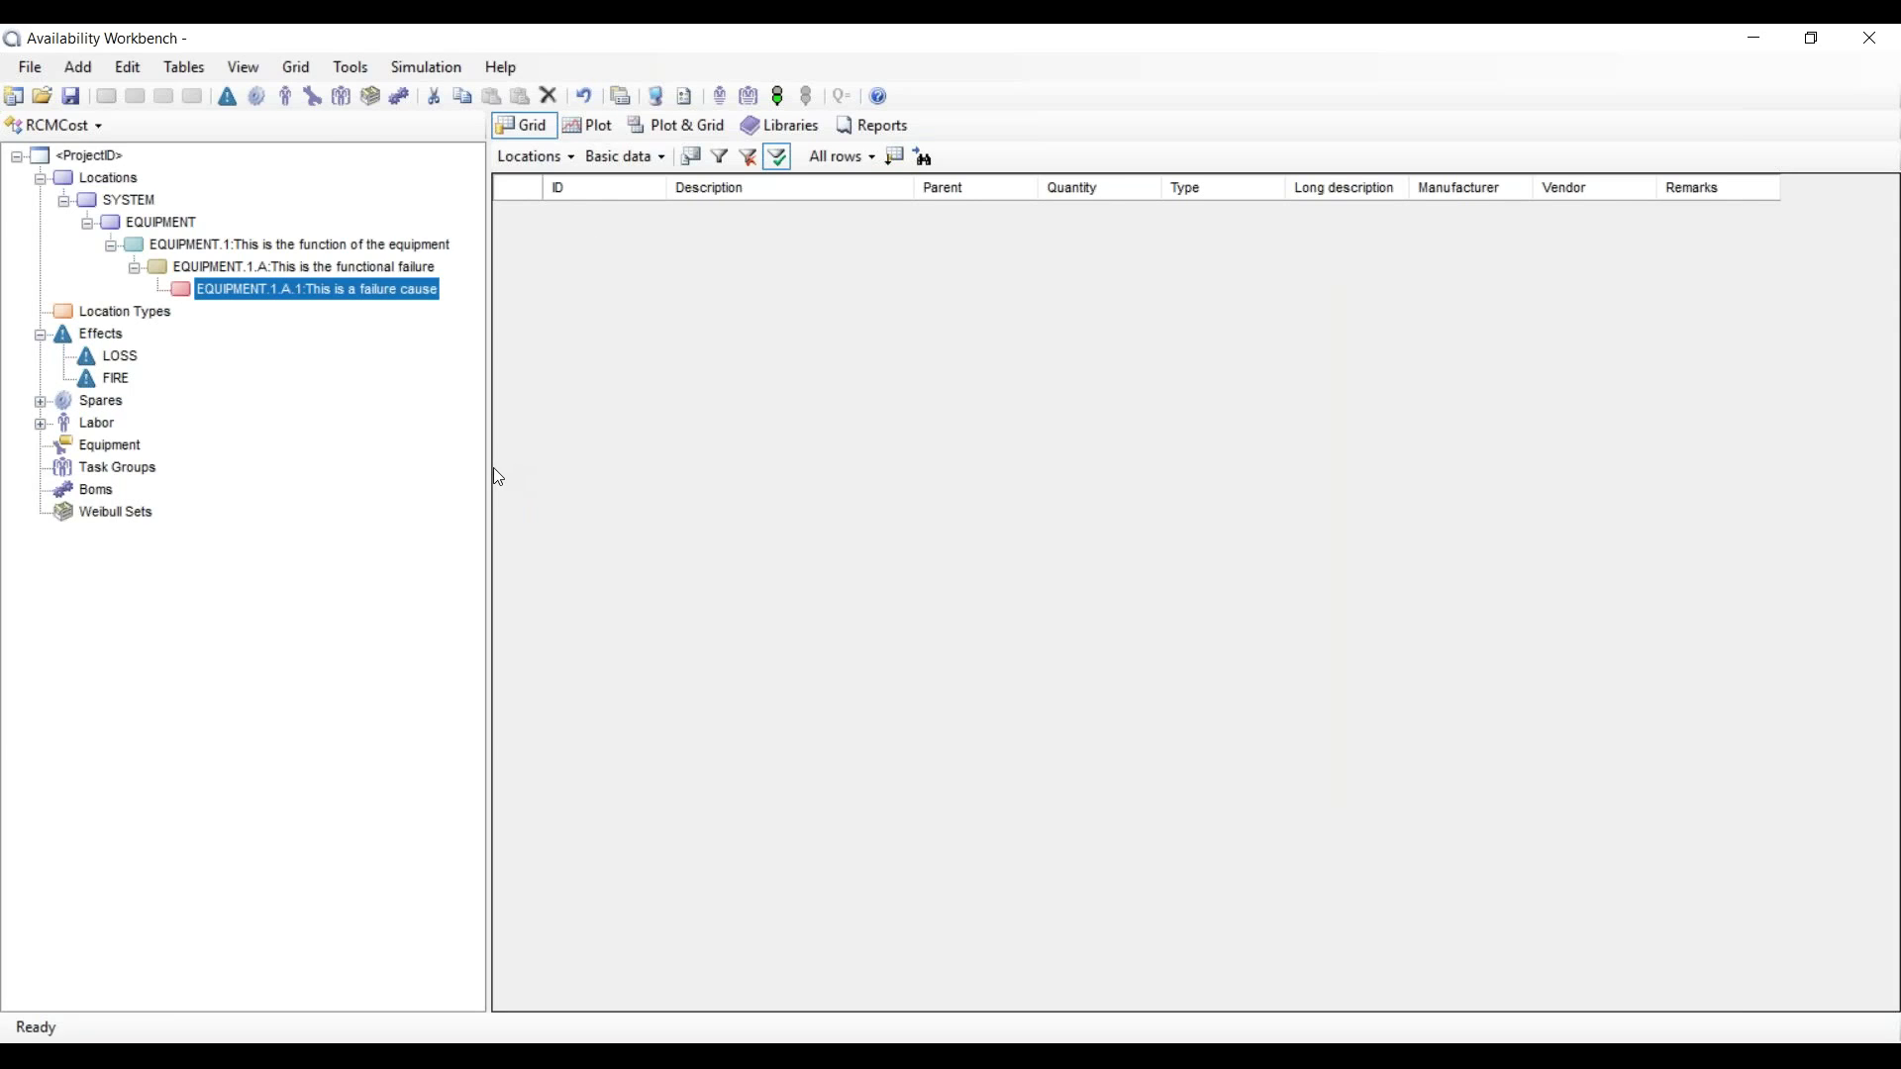
# Step: Review the SPARE properties, examining the unit cost and the Level 1 and Level 2 capacity, storage cost and logistic delay
pyautogui.moveTo(490, 475); pyautogui.dragTo(344, 475)
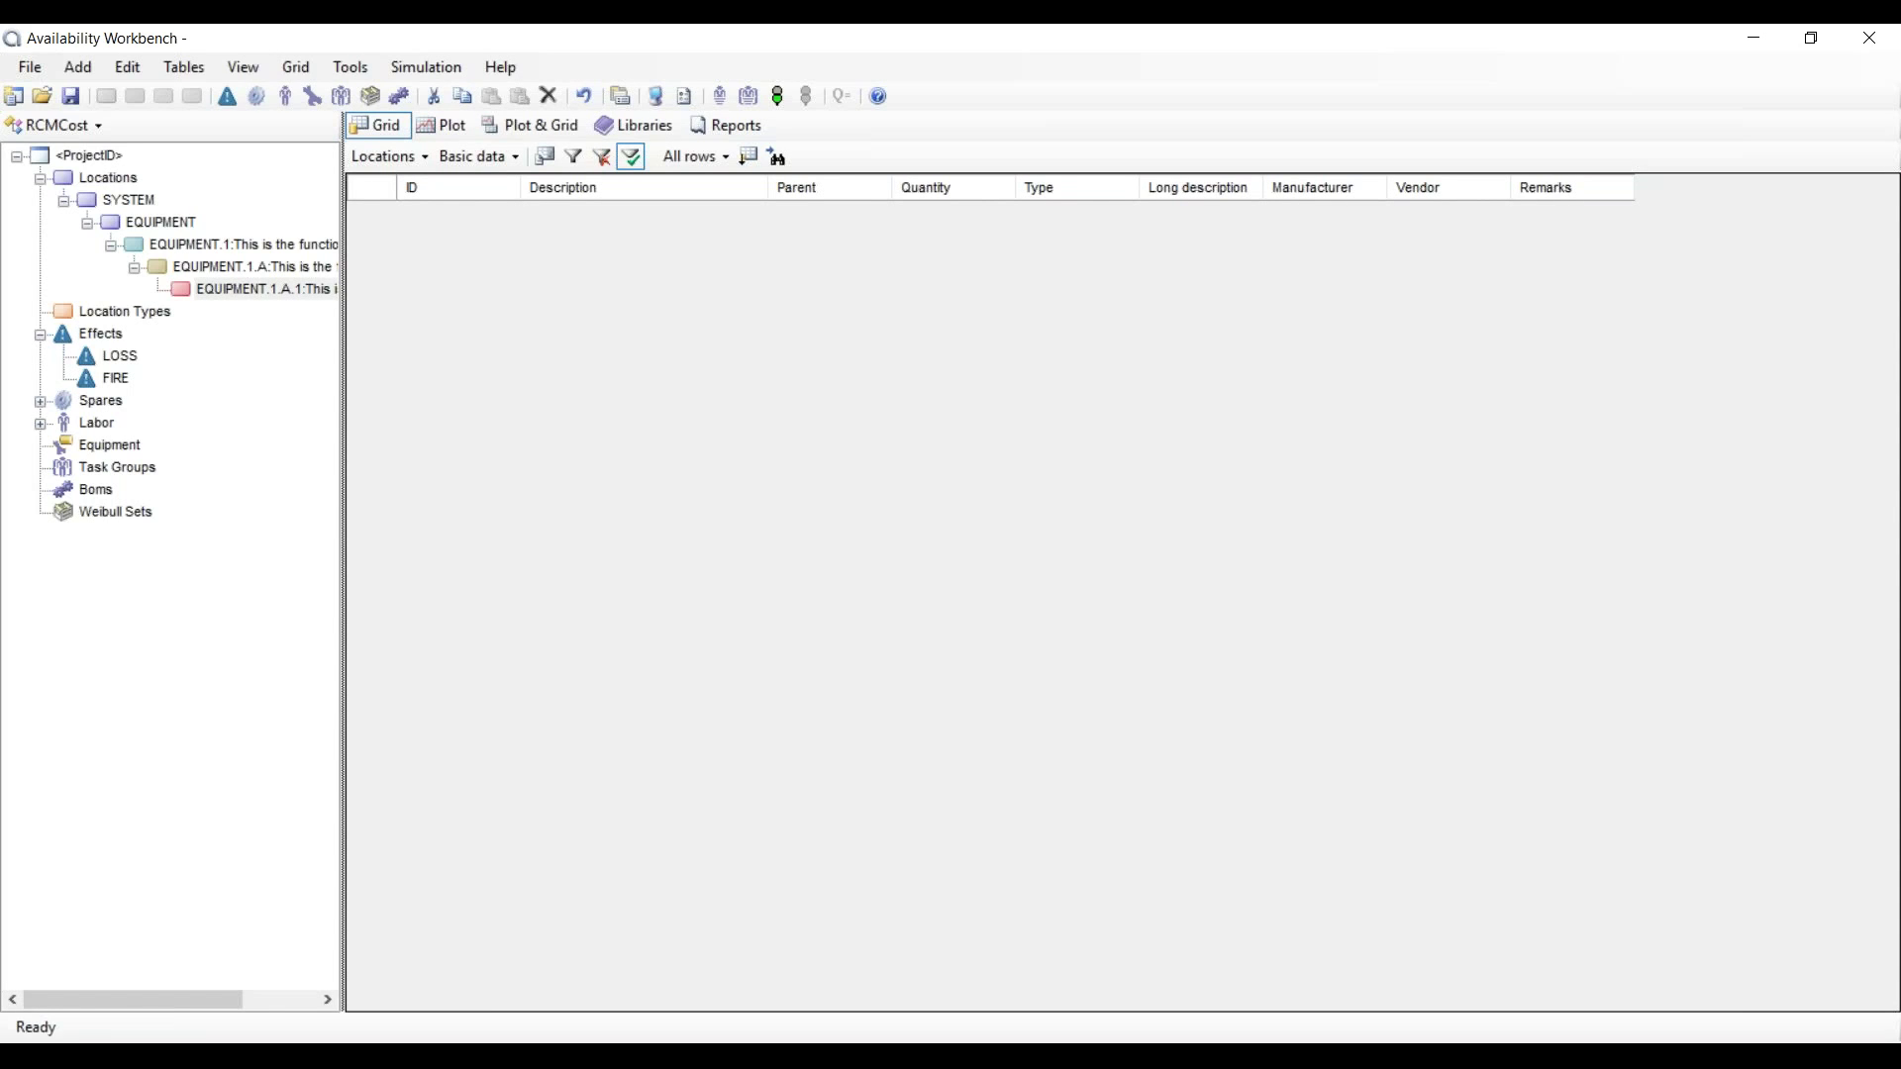
pyautogui.click(40, 401)
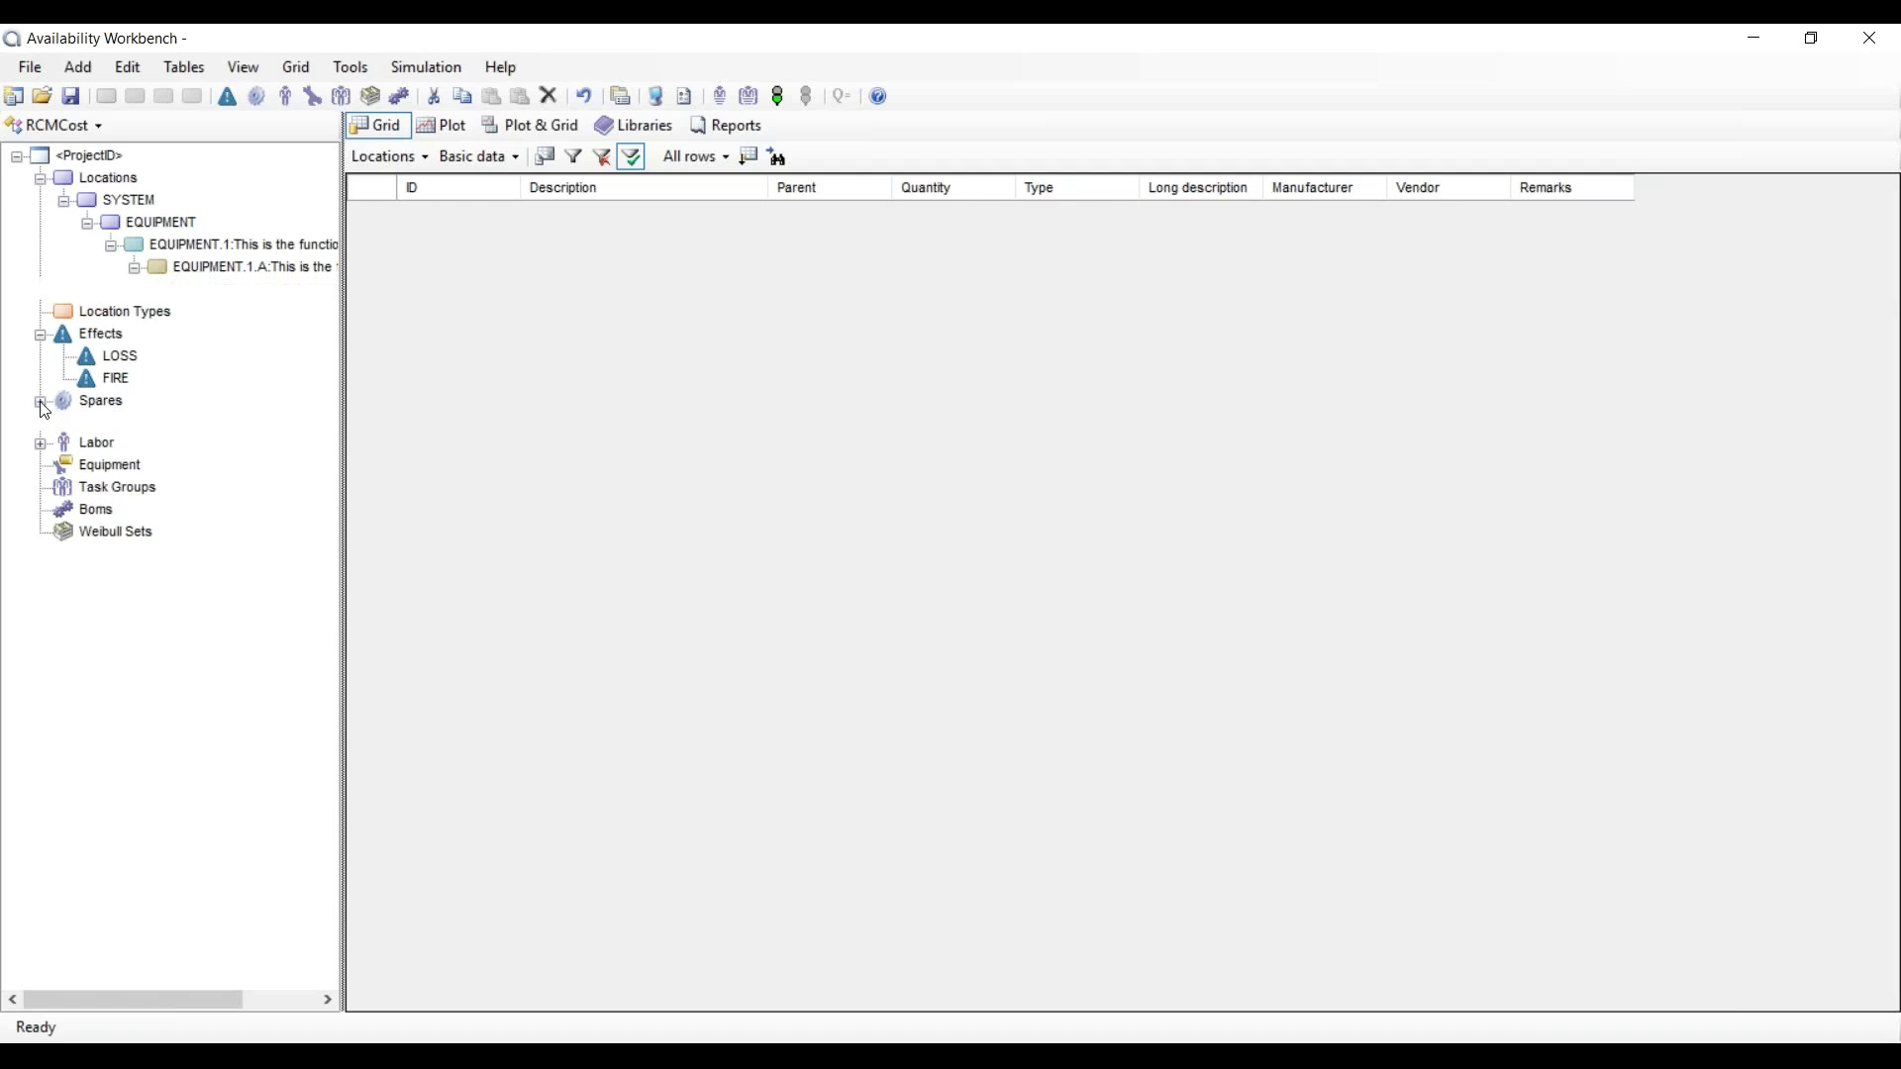
pyautogui.doubleClick(118, 427)
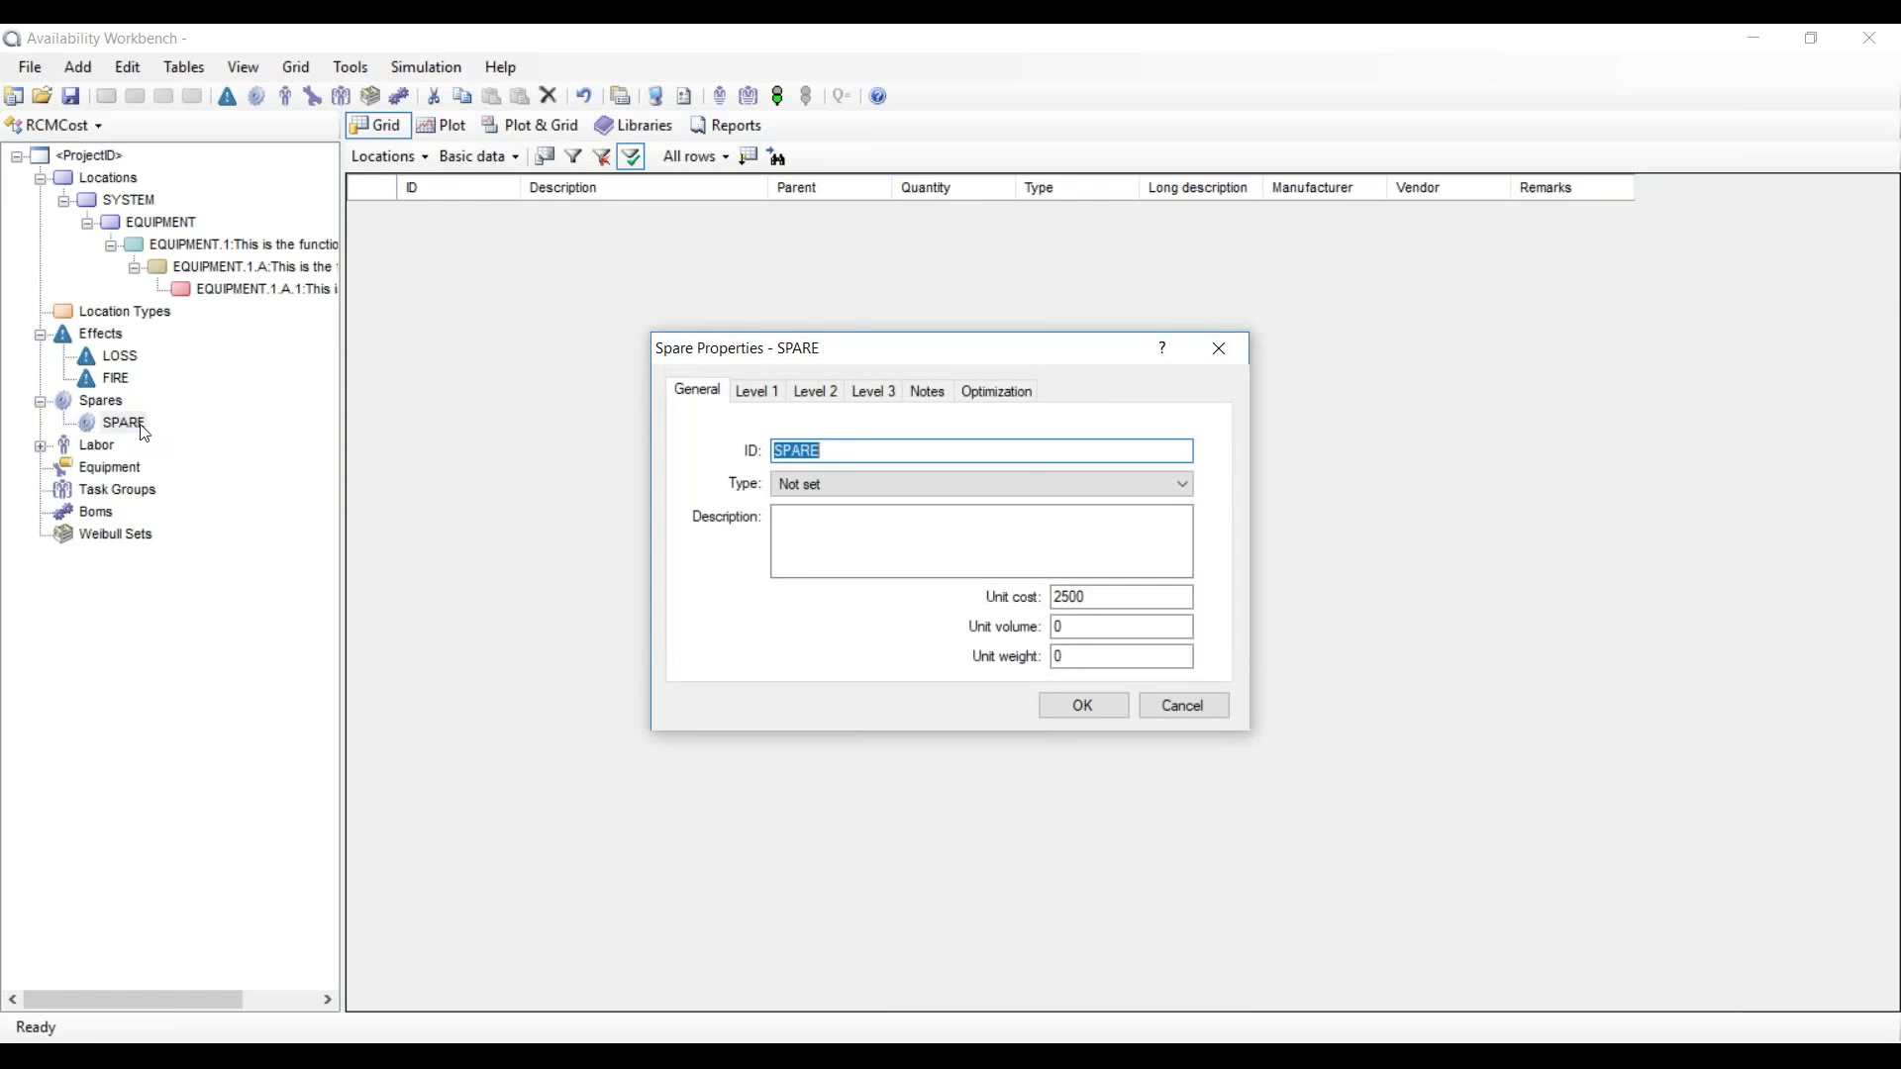
pyautogui.click(772, 394)
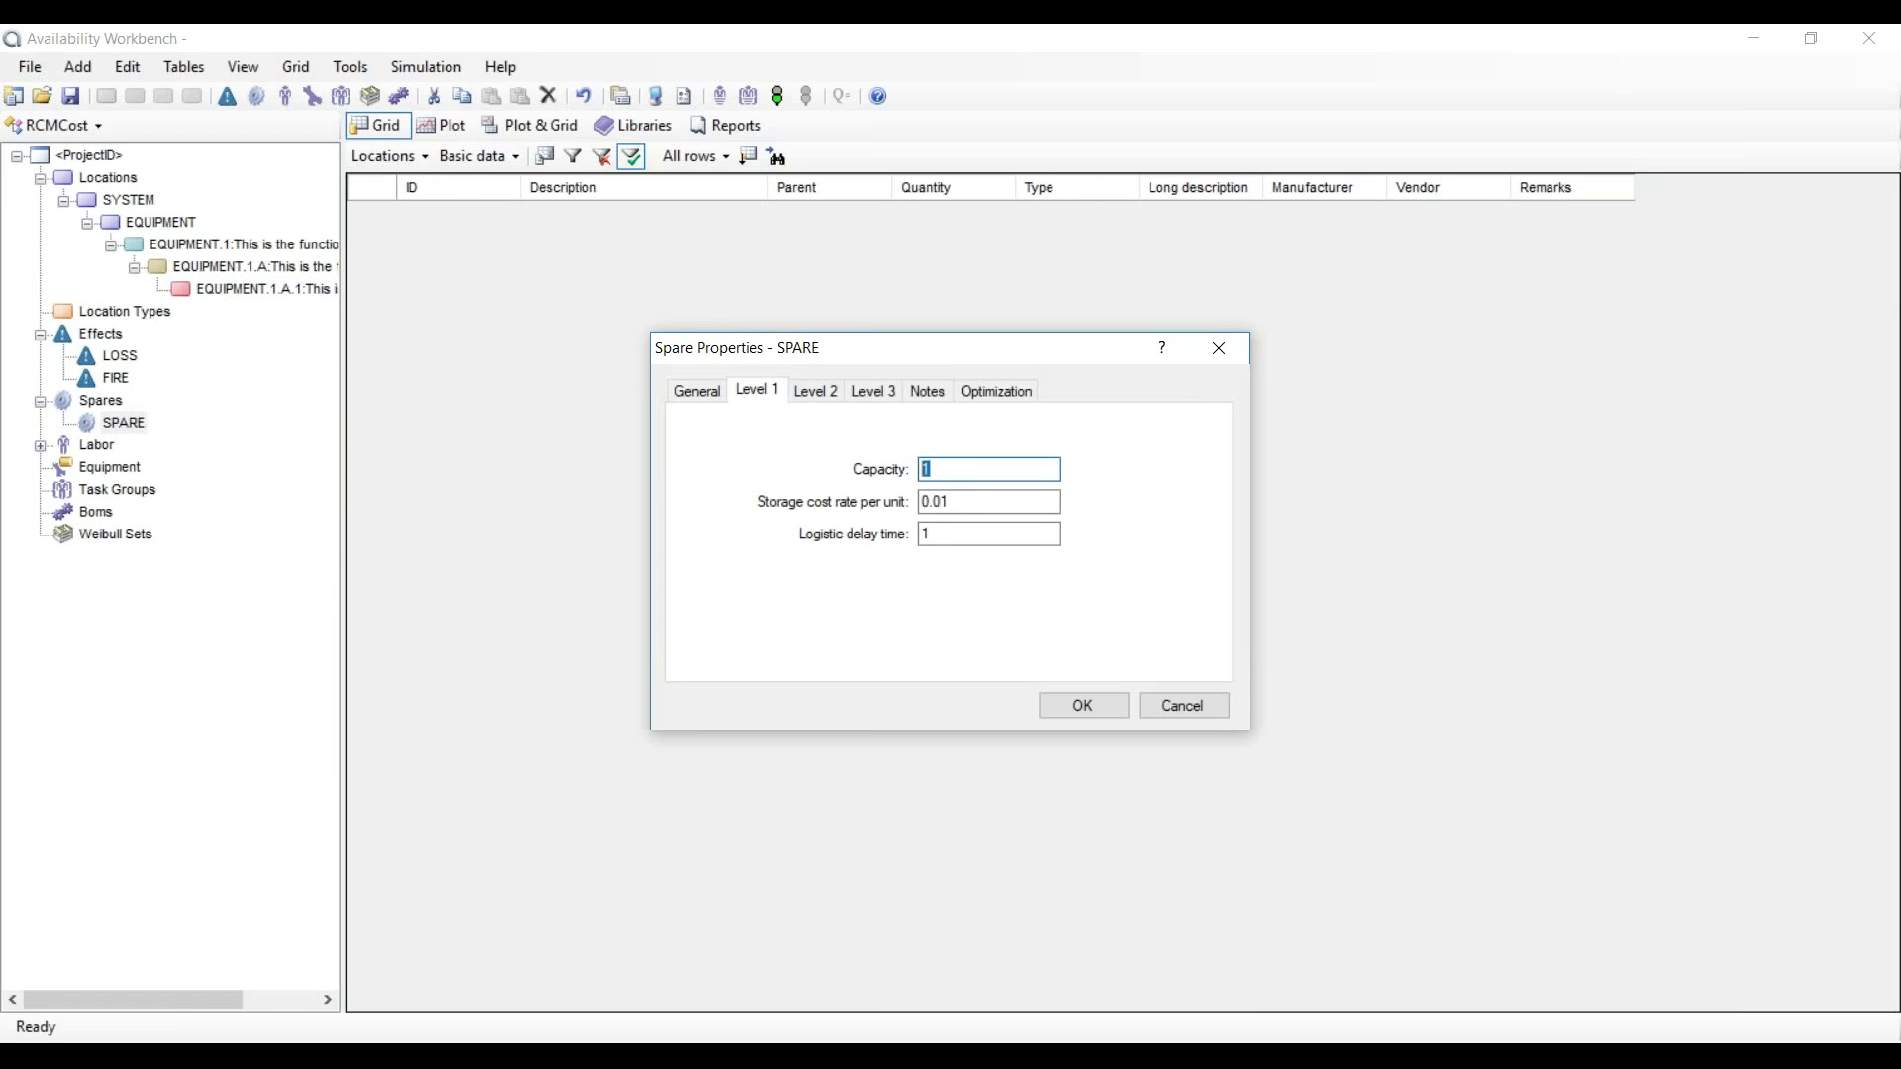
pyautogui.click(833, 392)
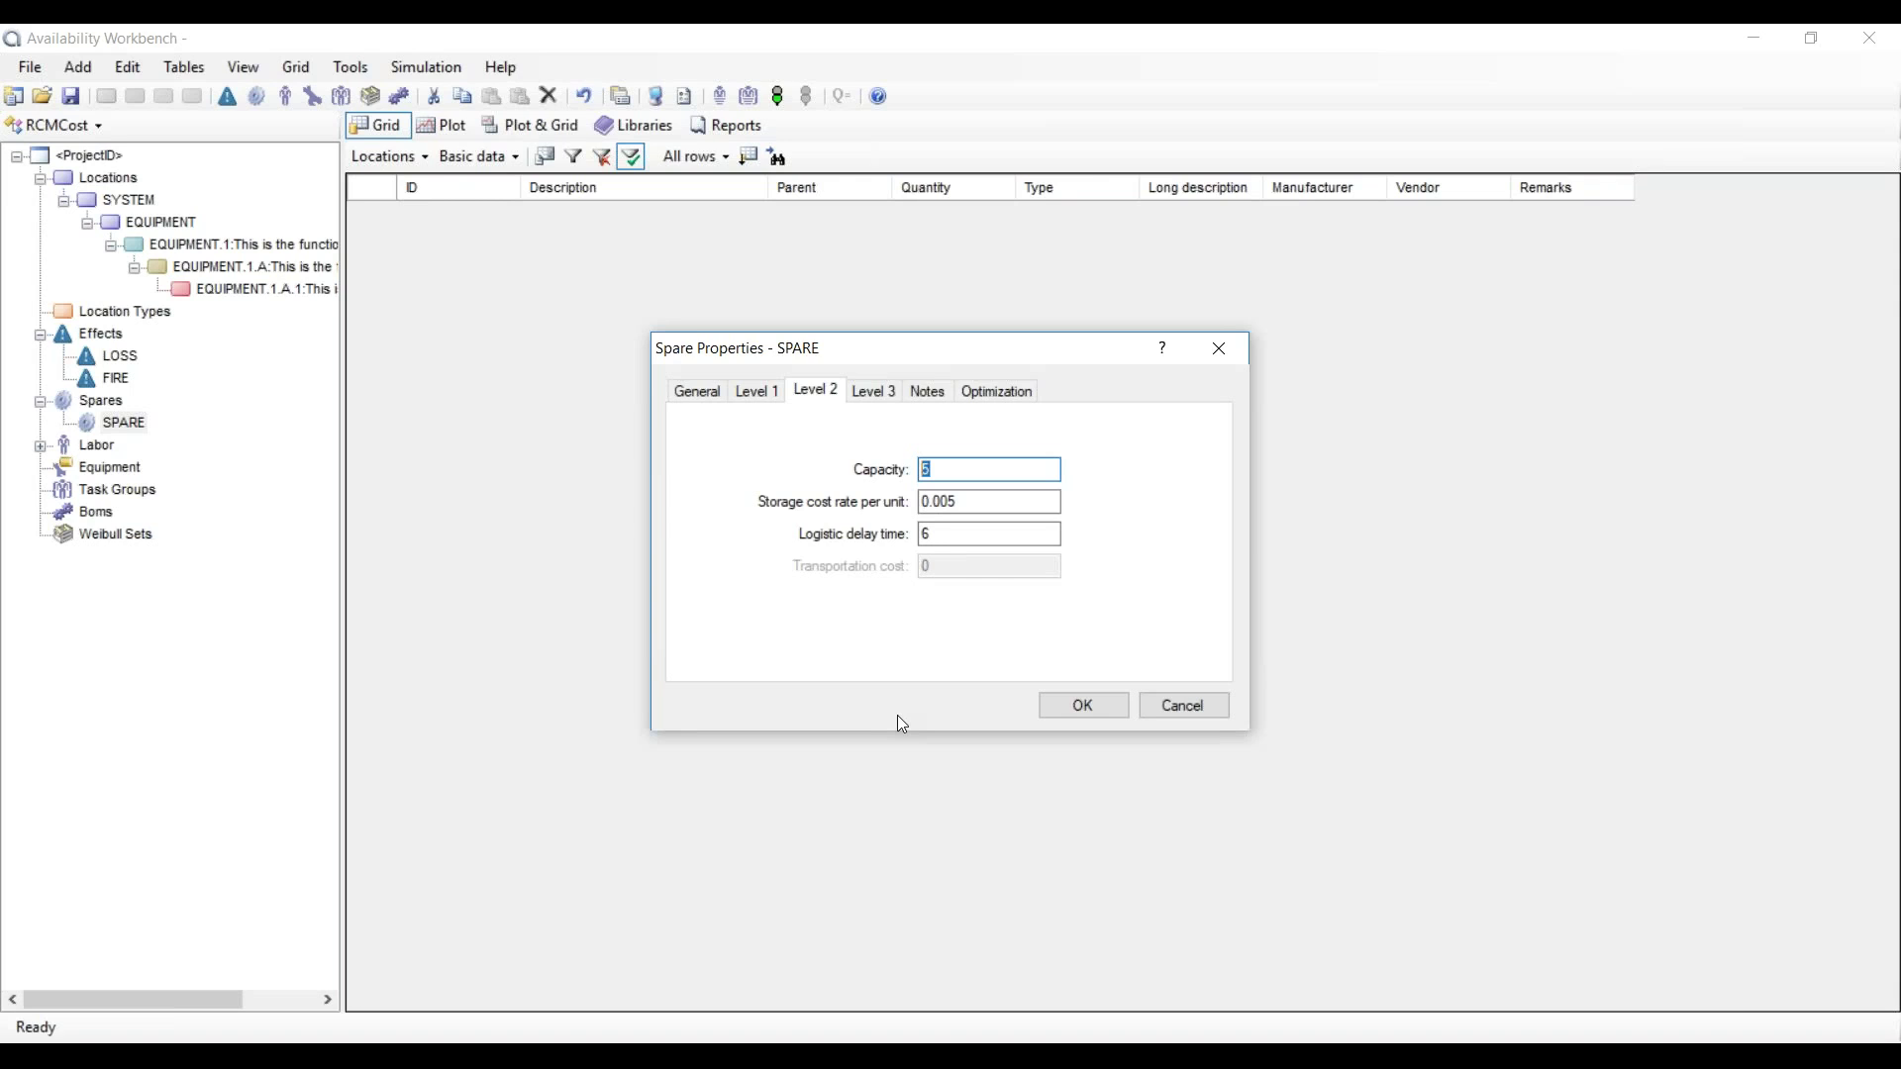
pyautogui.click(1061, 709)
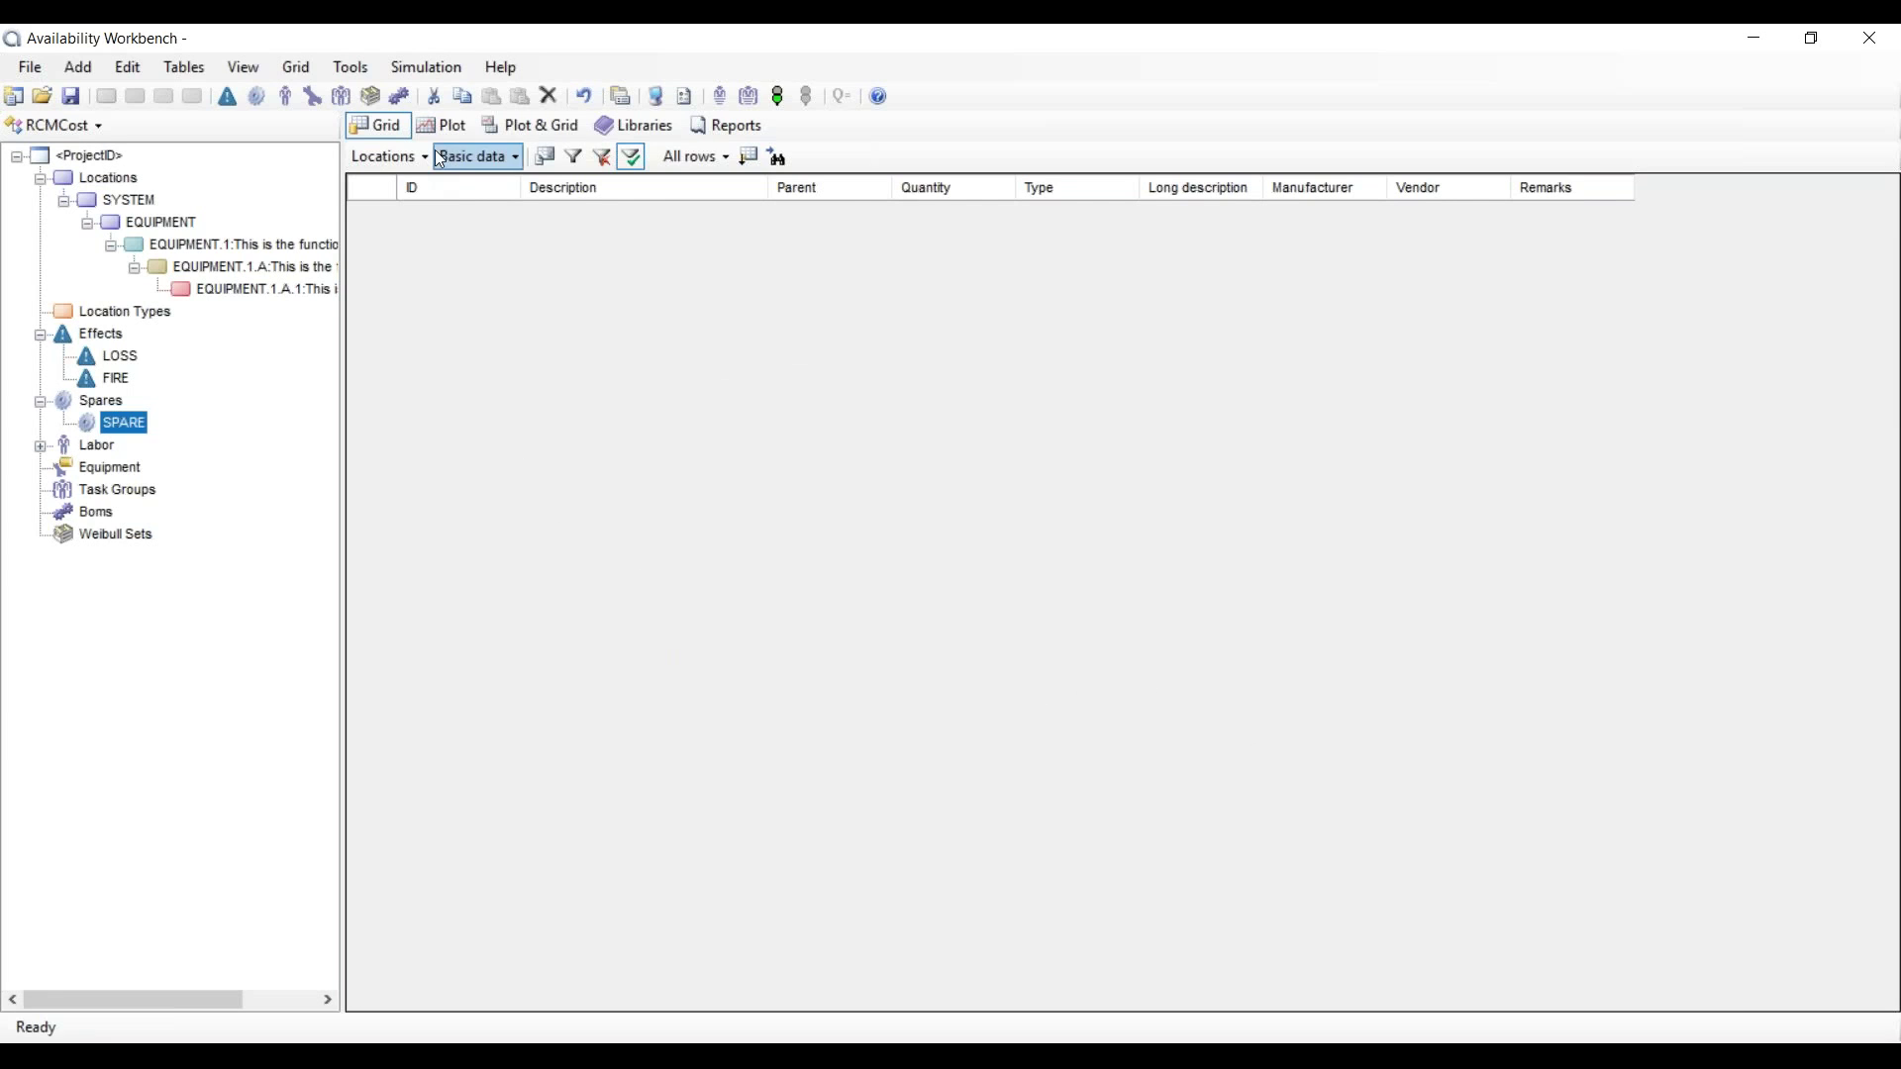
# Step: Display the Spares Optimization plot for SPARE
pyautogui.click(447, 123)
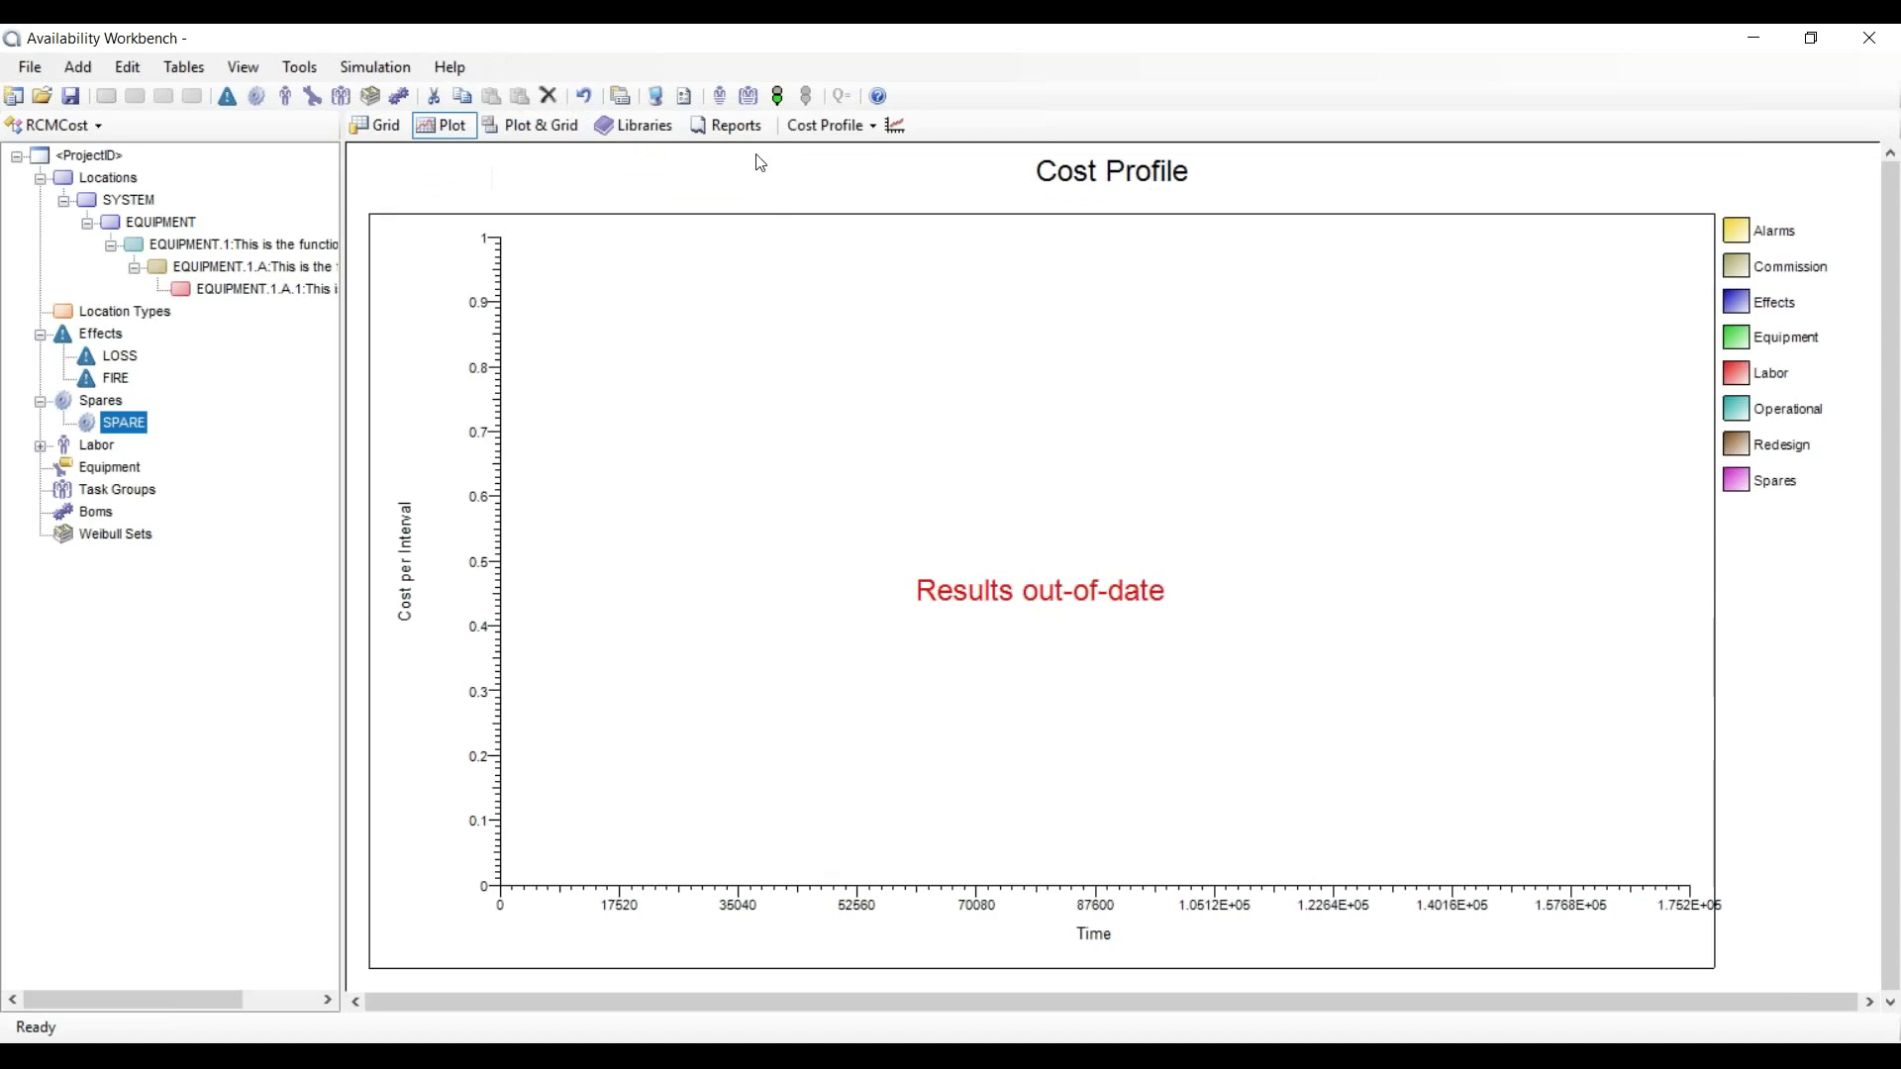
pyautogui.click(829, 125)
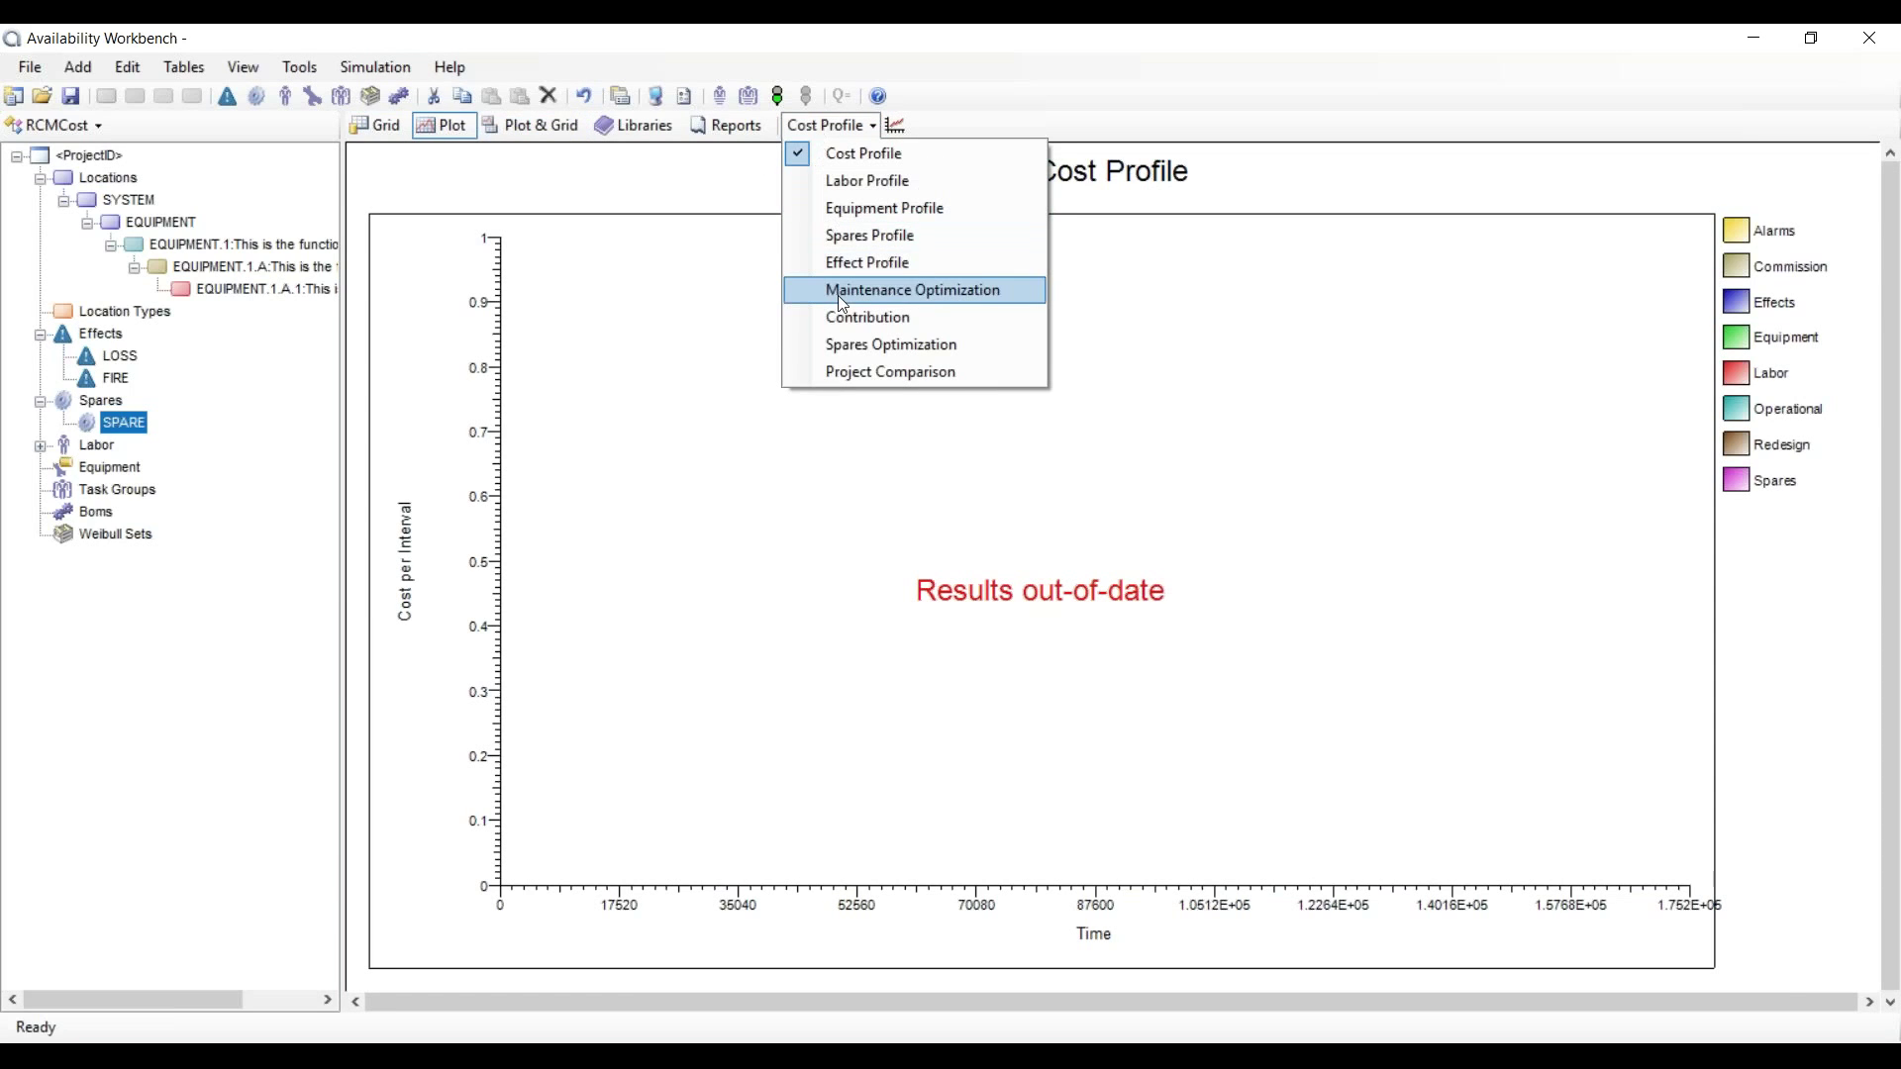
pyautogui.click(863, 344)
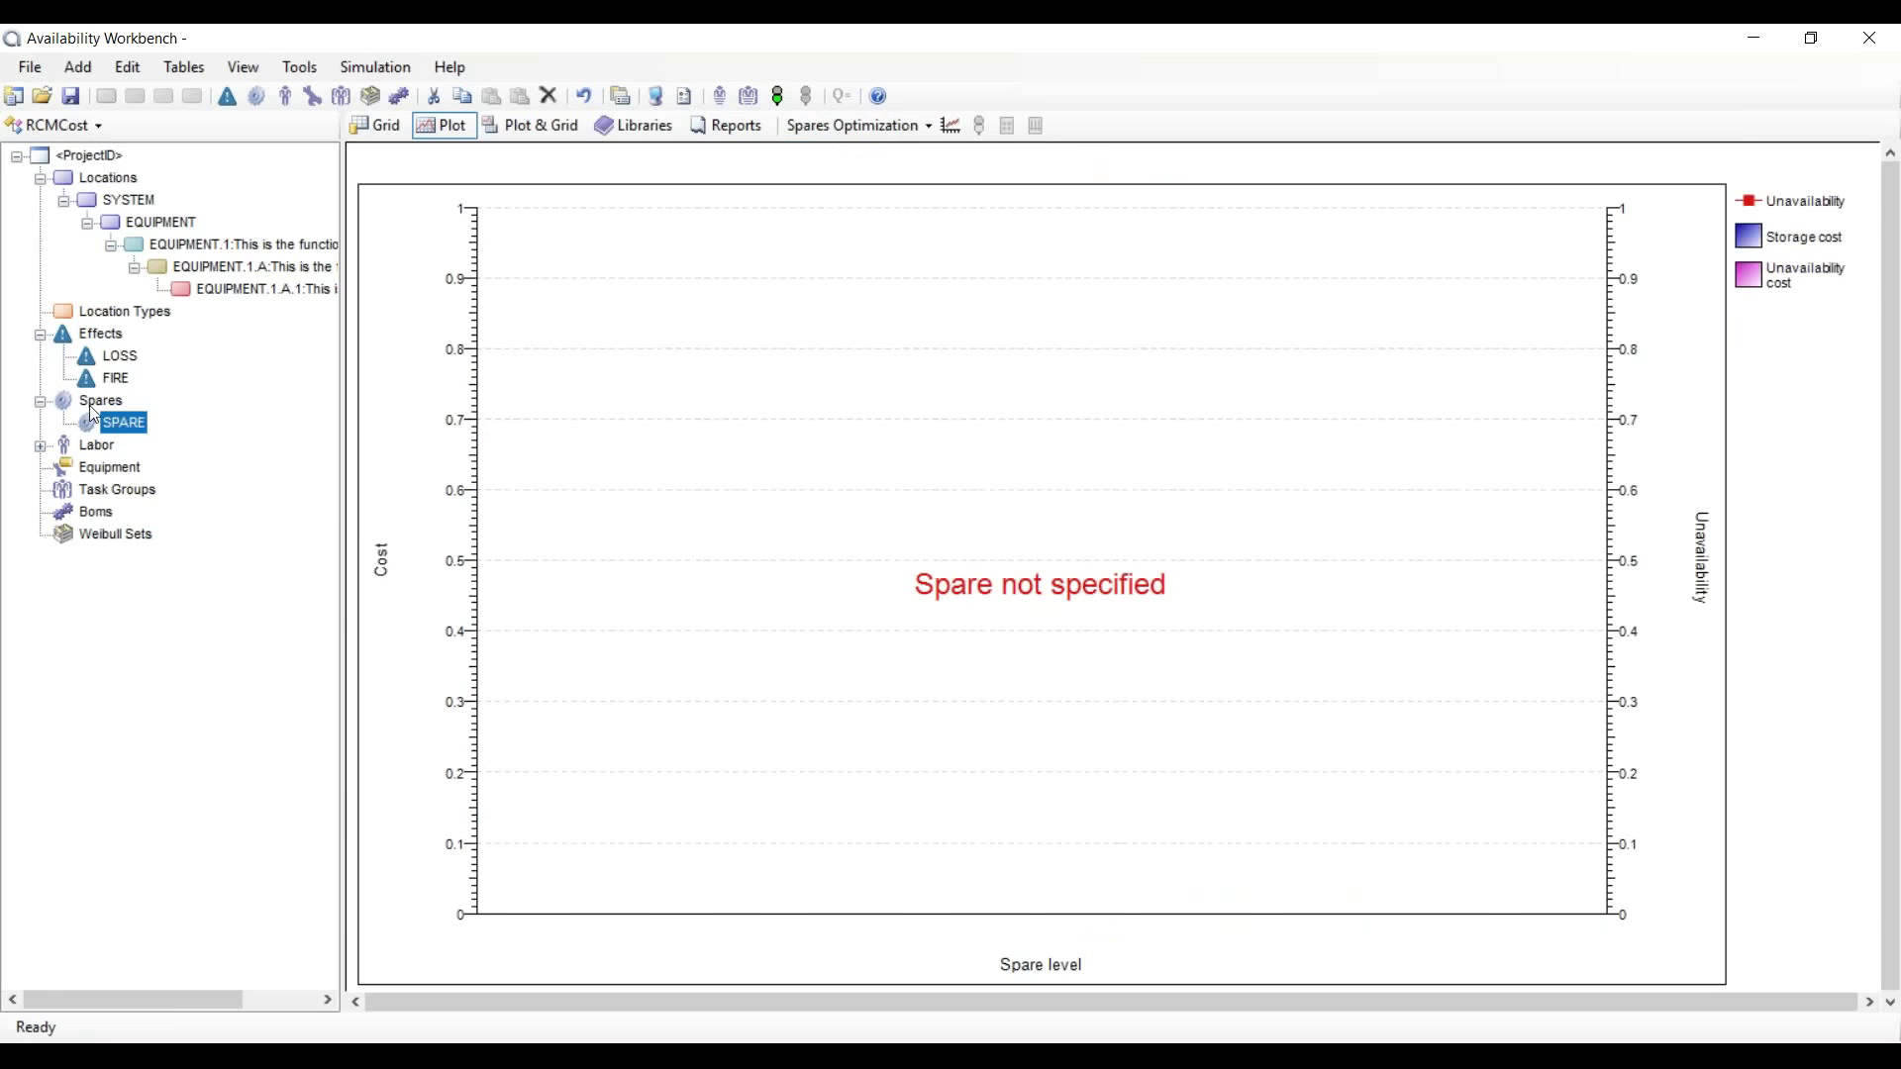
pyautogui.click(113, 433)
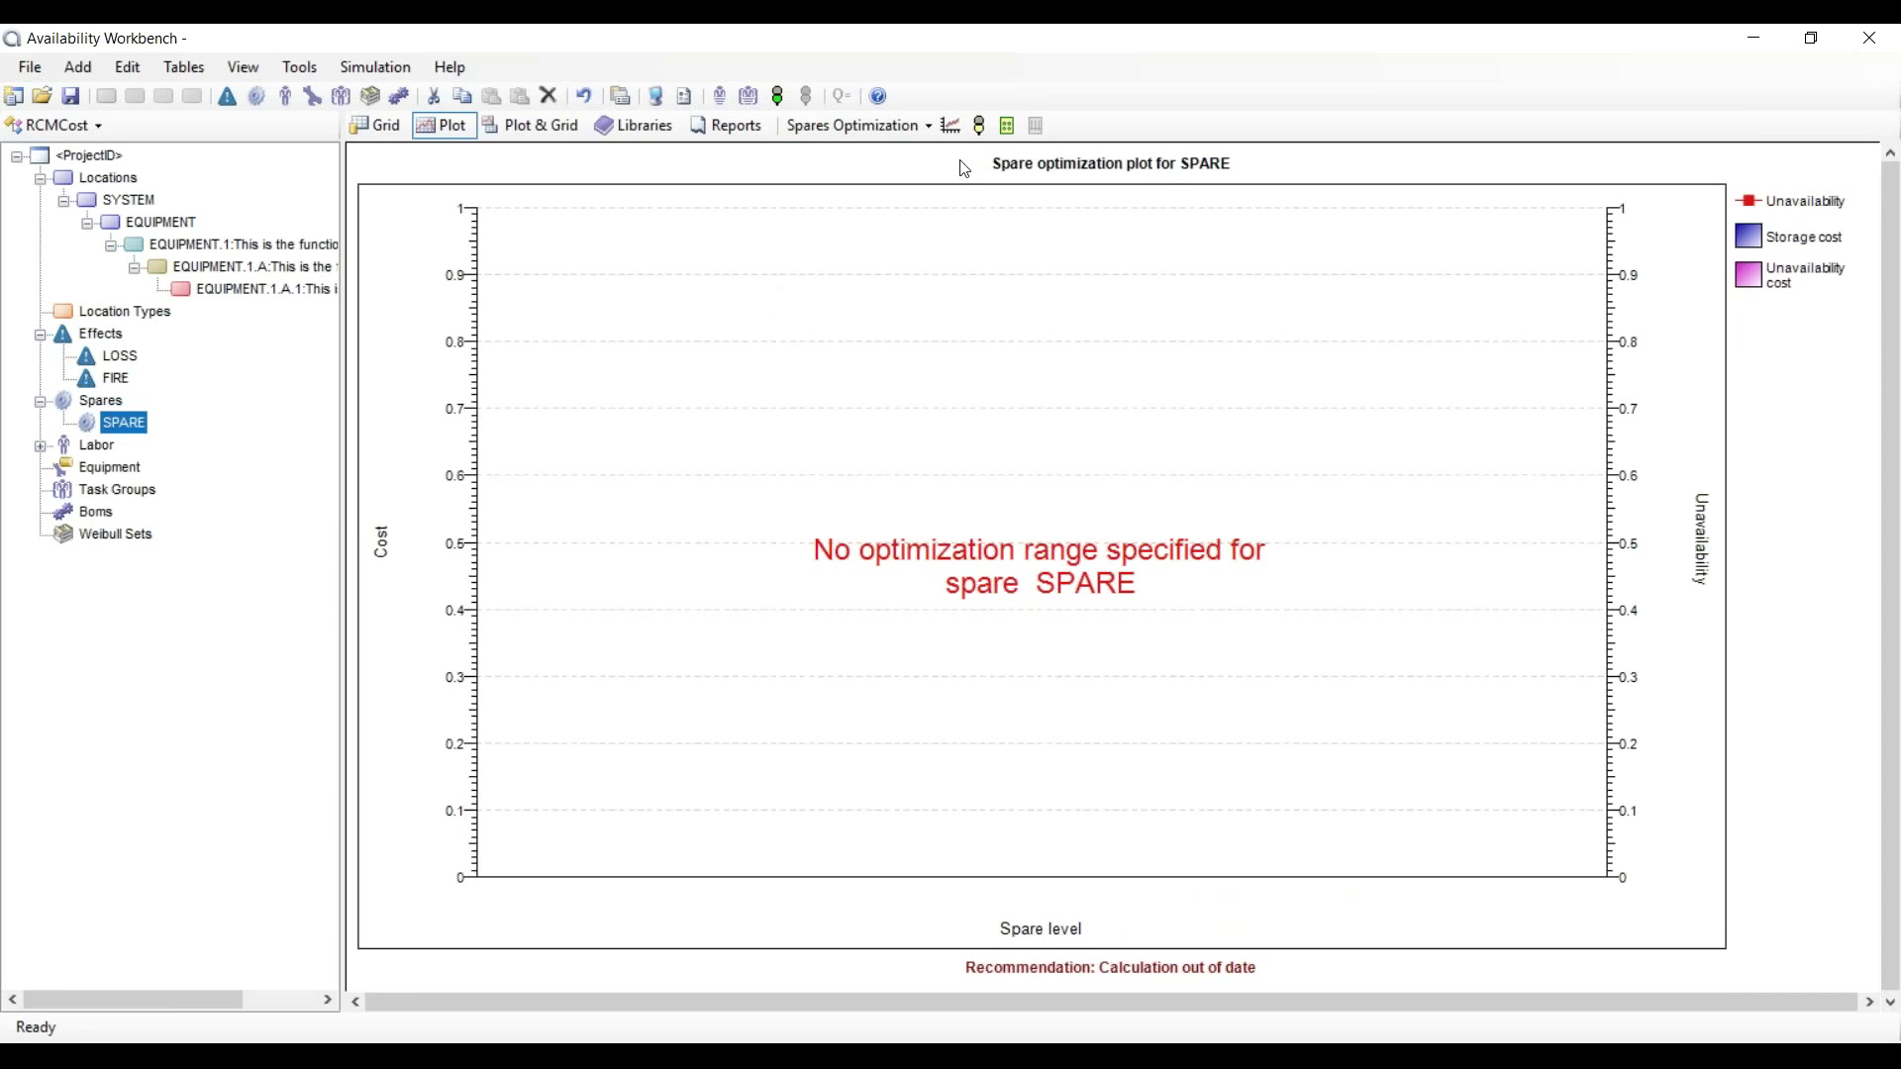
# Step: Set the spare optimization range to a maximum capacity of 5 for Level 1 and 10 for Level 2
pyautogui.click(1011, 130)
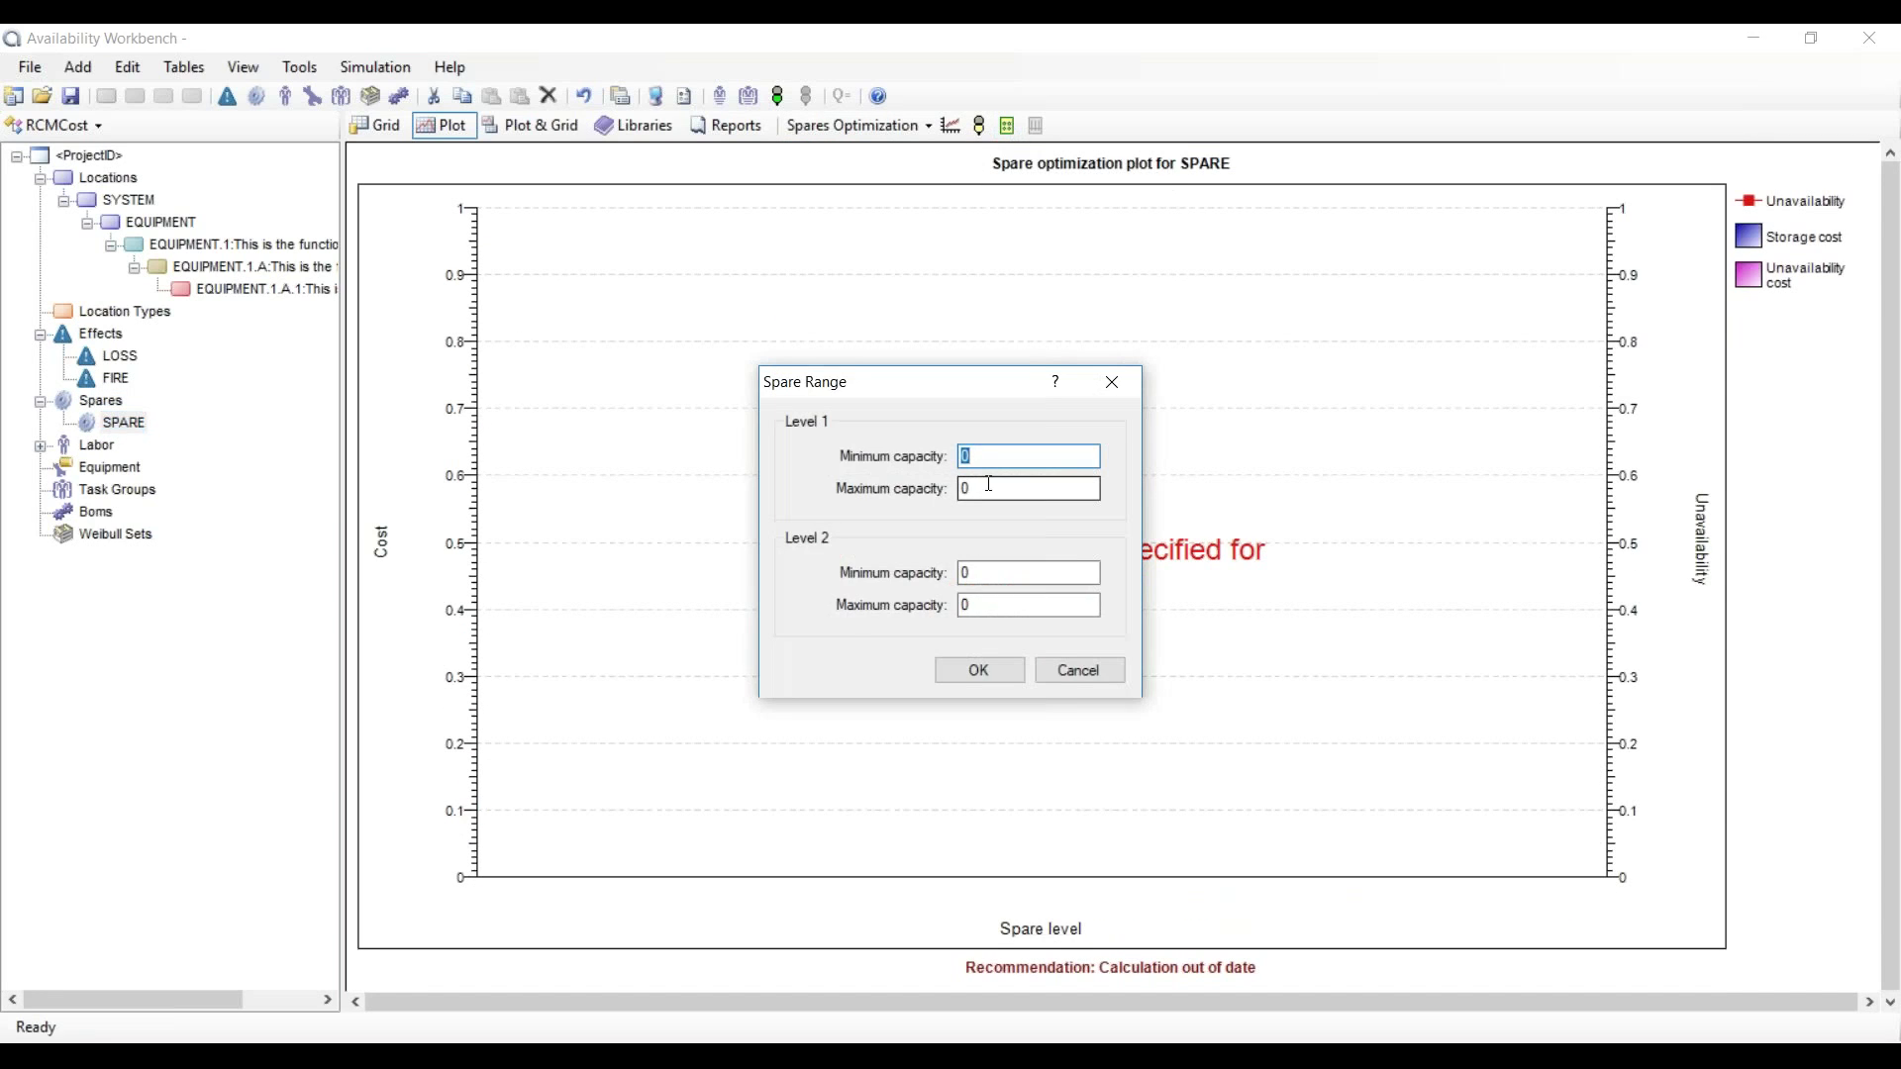
pyautogui.press('Tab')
pyautogui.write('10')
pyautogui.press('Tab')
pyautogui.press('Tab')
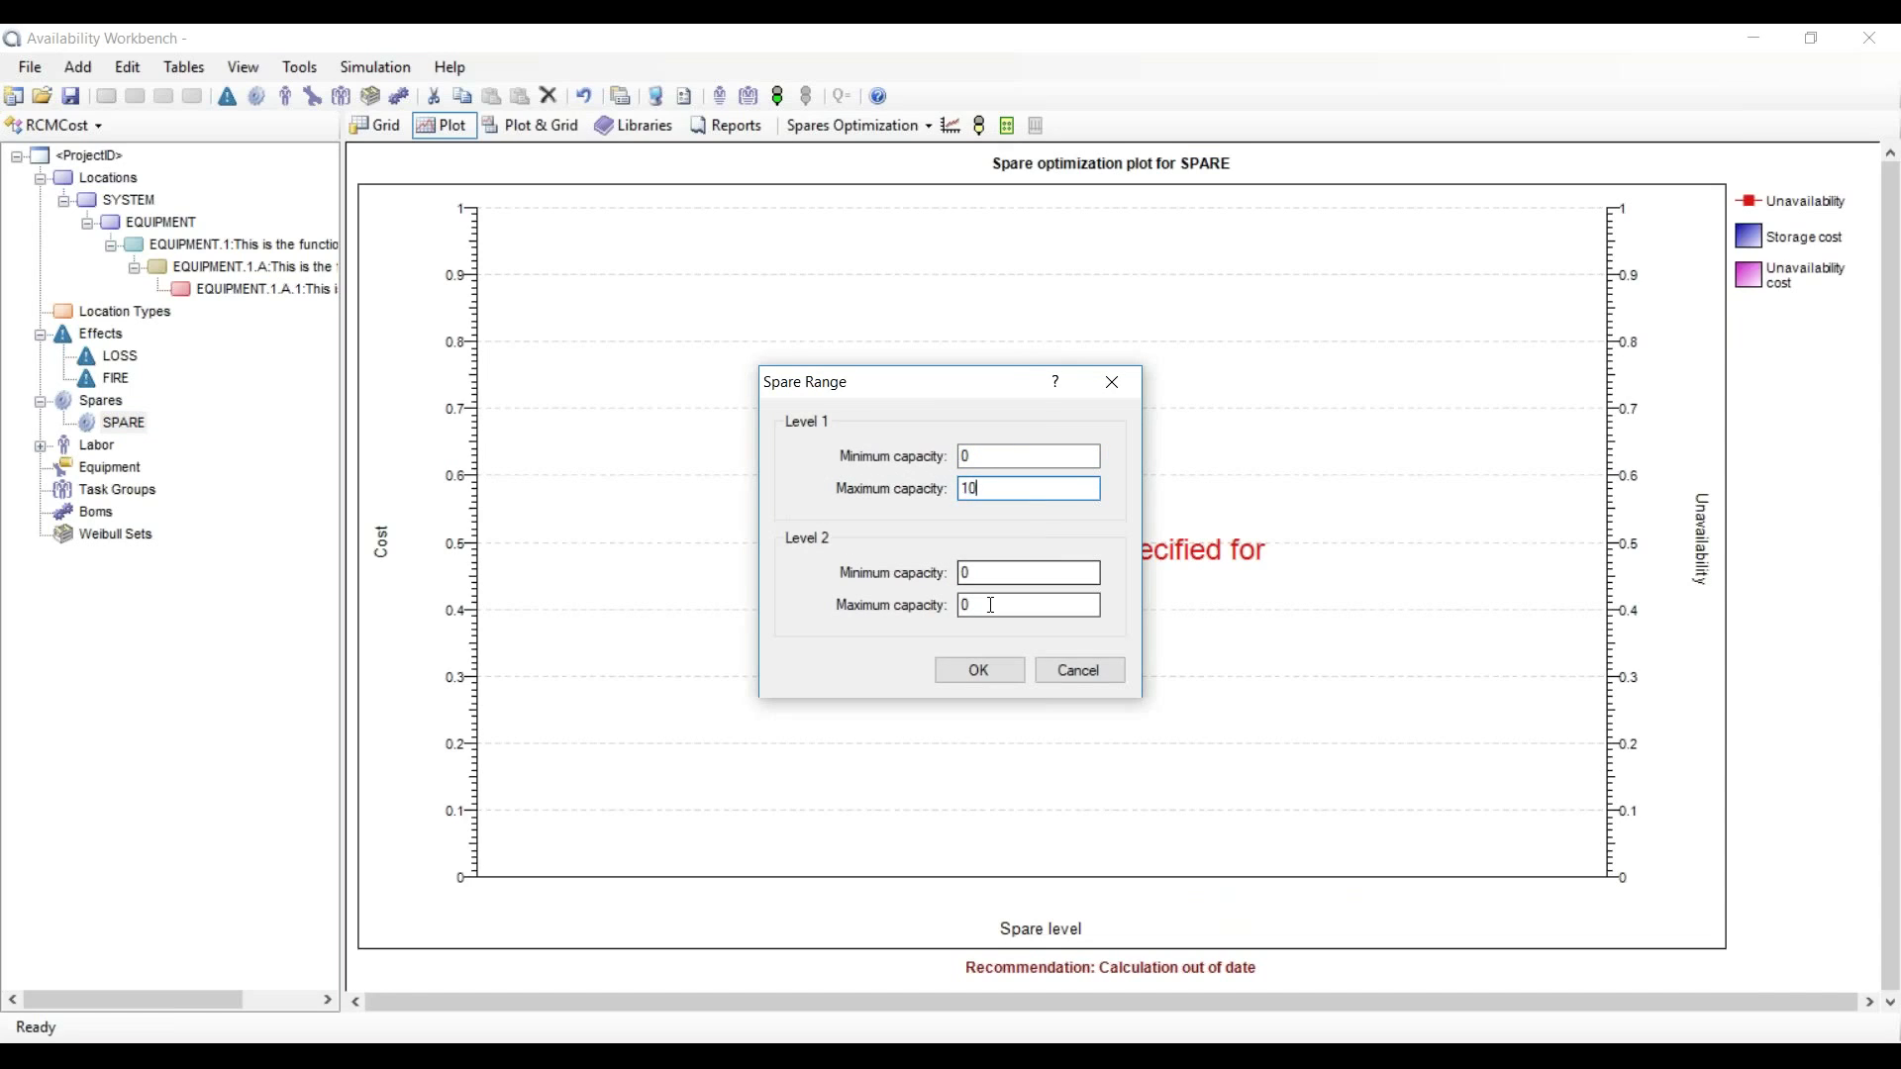
pyautogui.write('10')
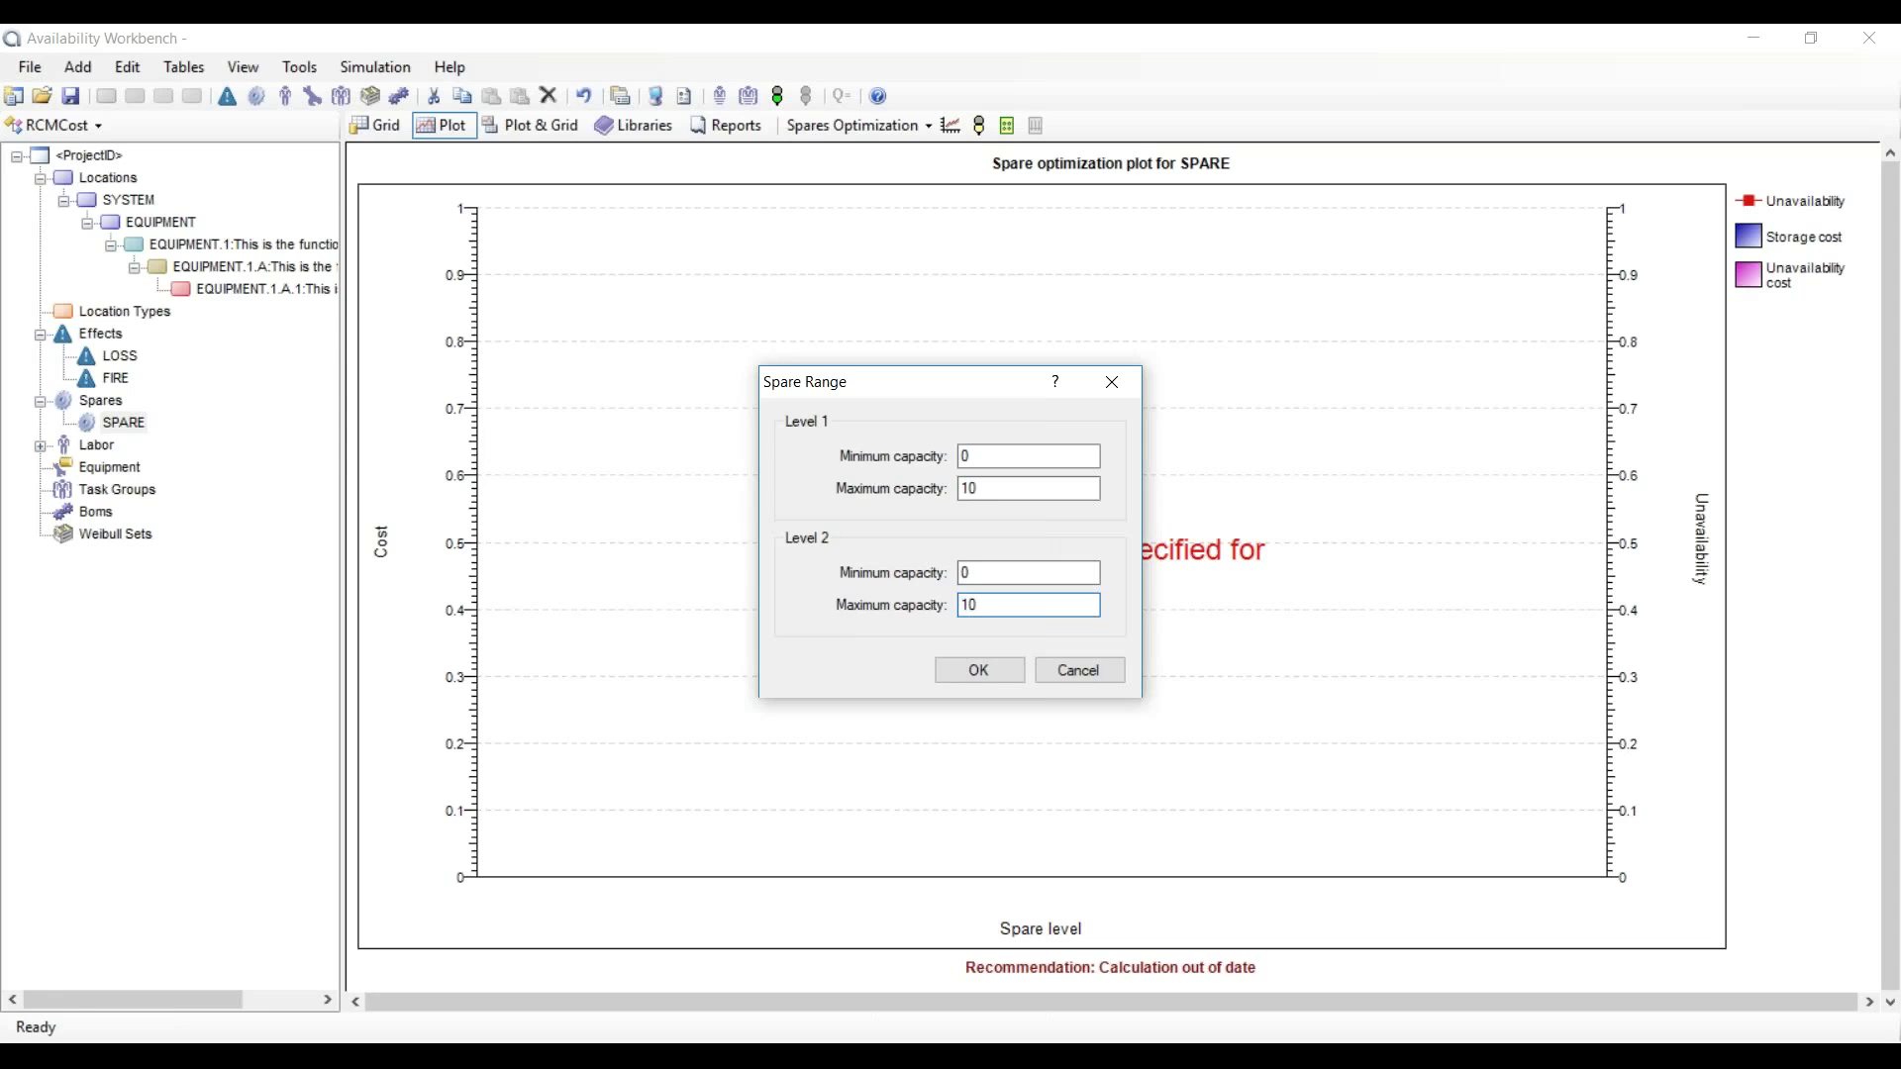
pyautogui.doubleClick(993, 490)
pyautogui.write('5')
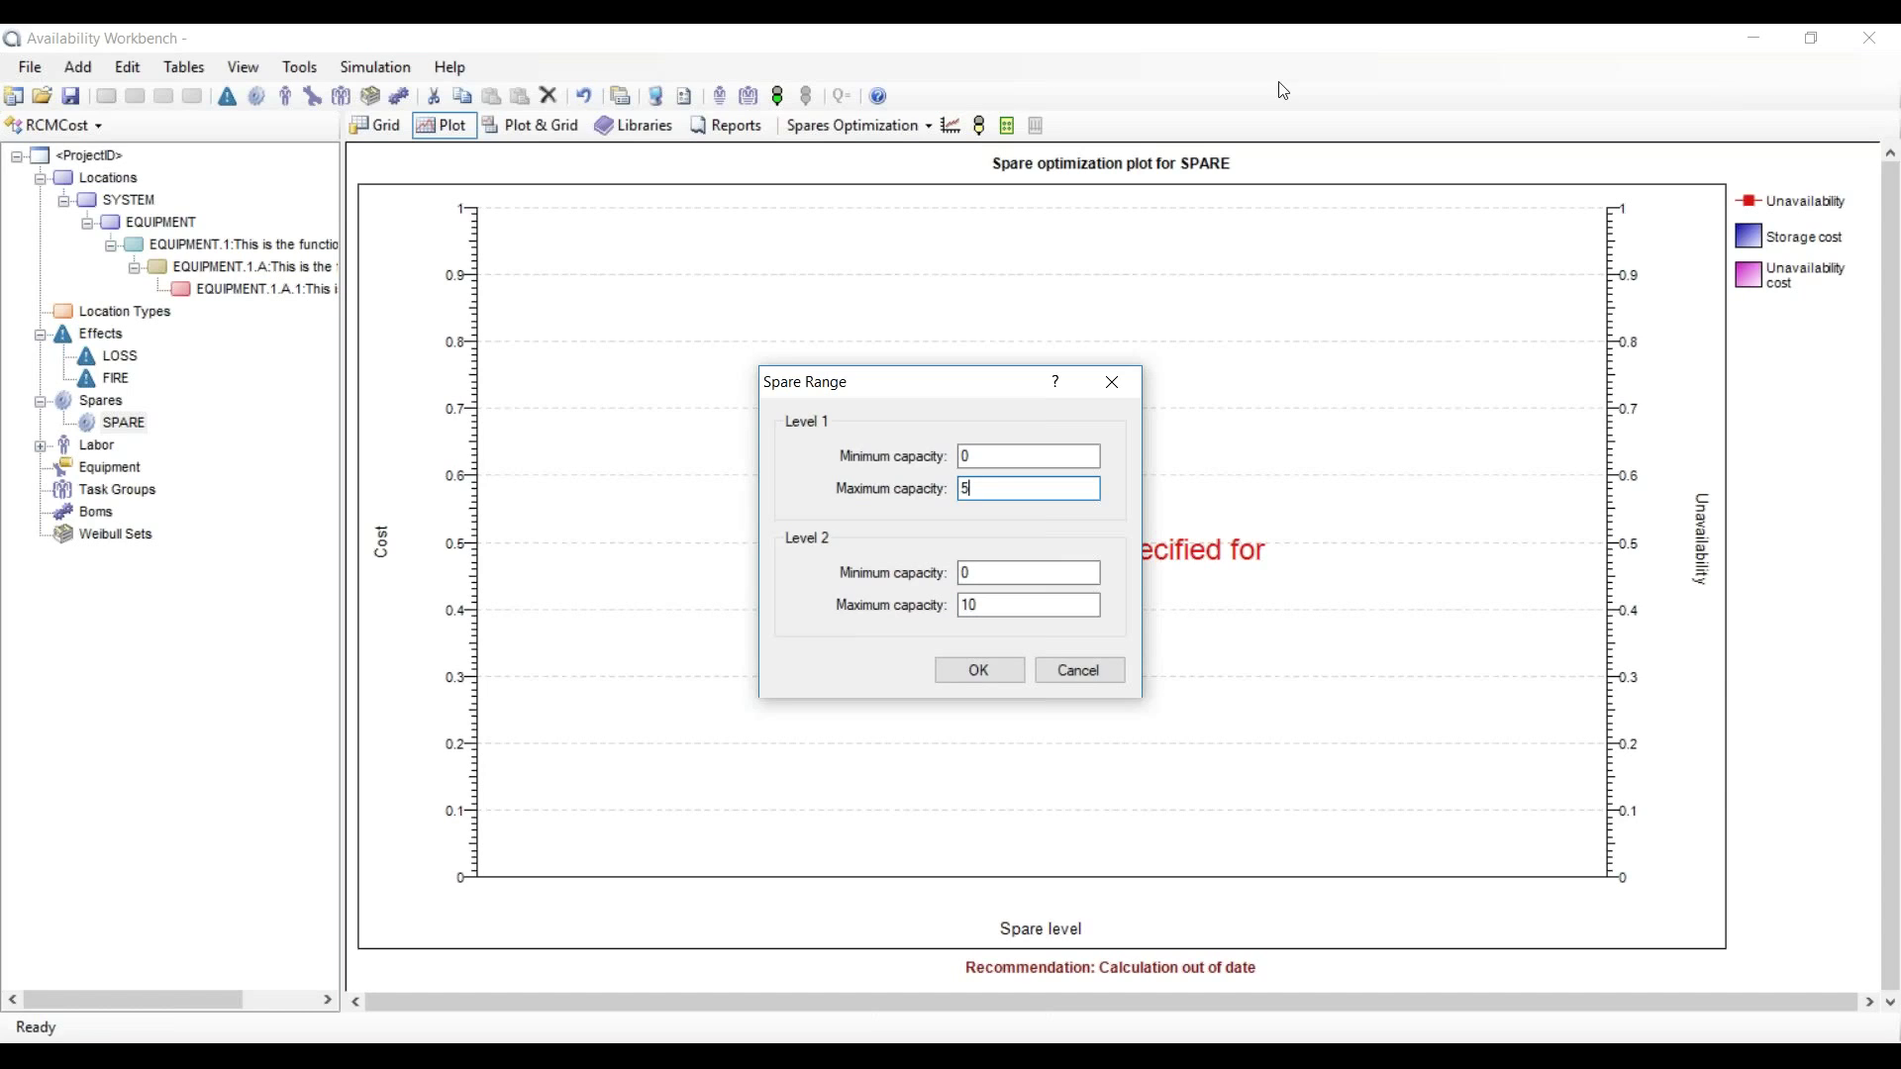
pyautogui.click(1004, 673)
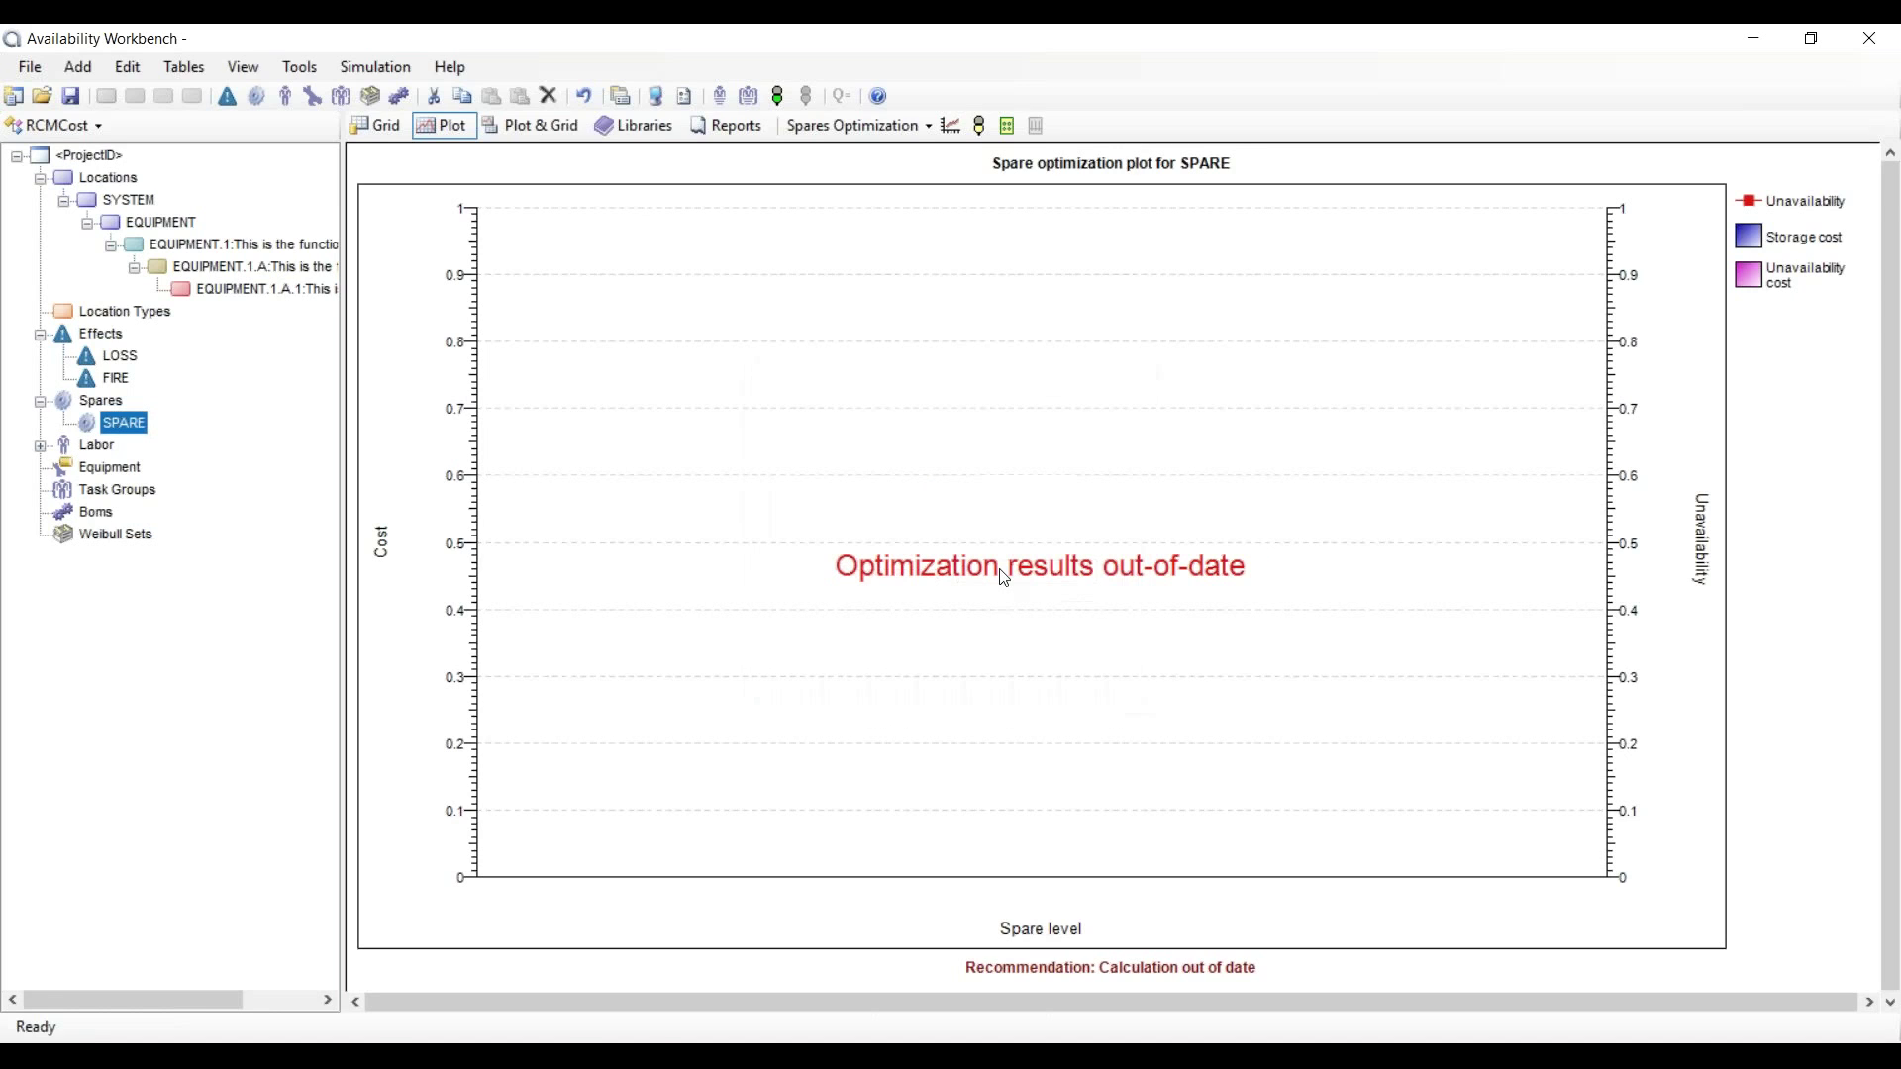
# Step: Run the spares optimization, examine the cost and unavailability plot, and accept the recommended 1-1 spare level
pyautogui.click(981, 127)
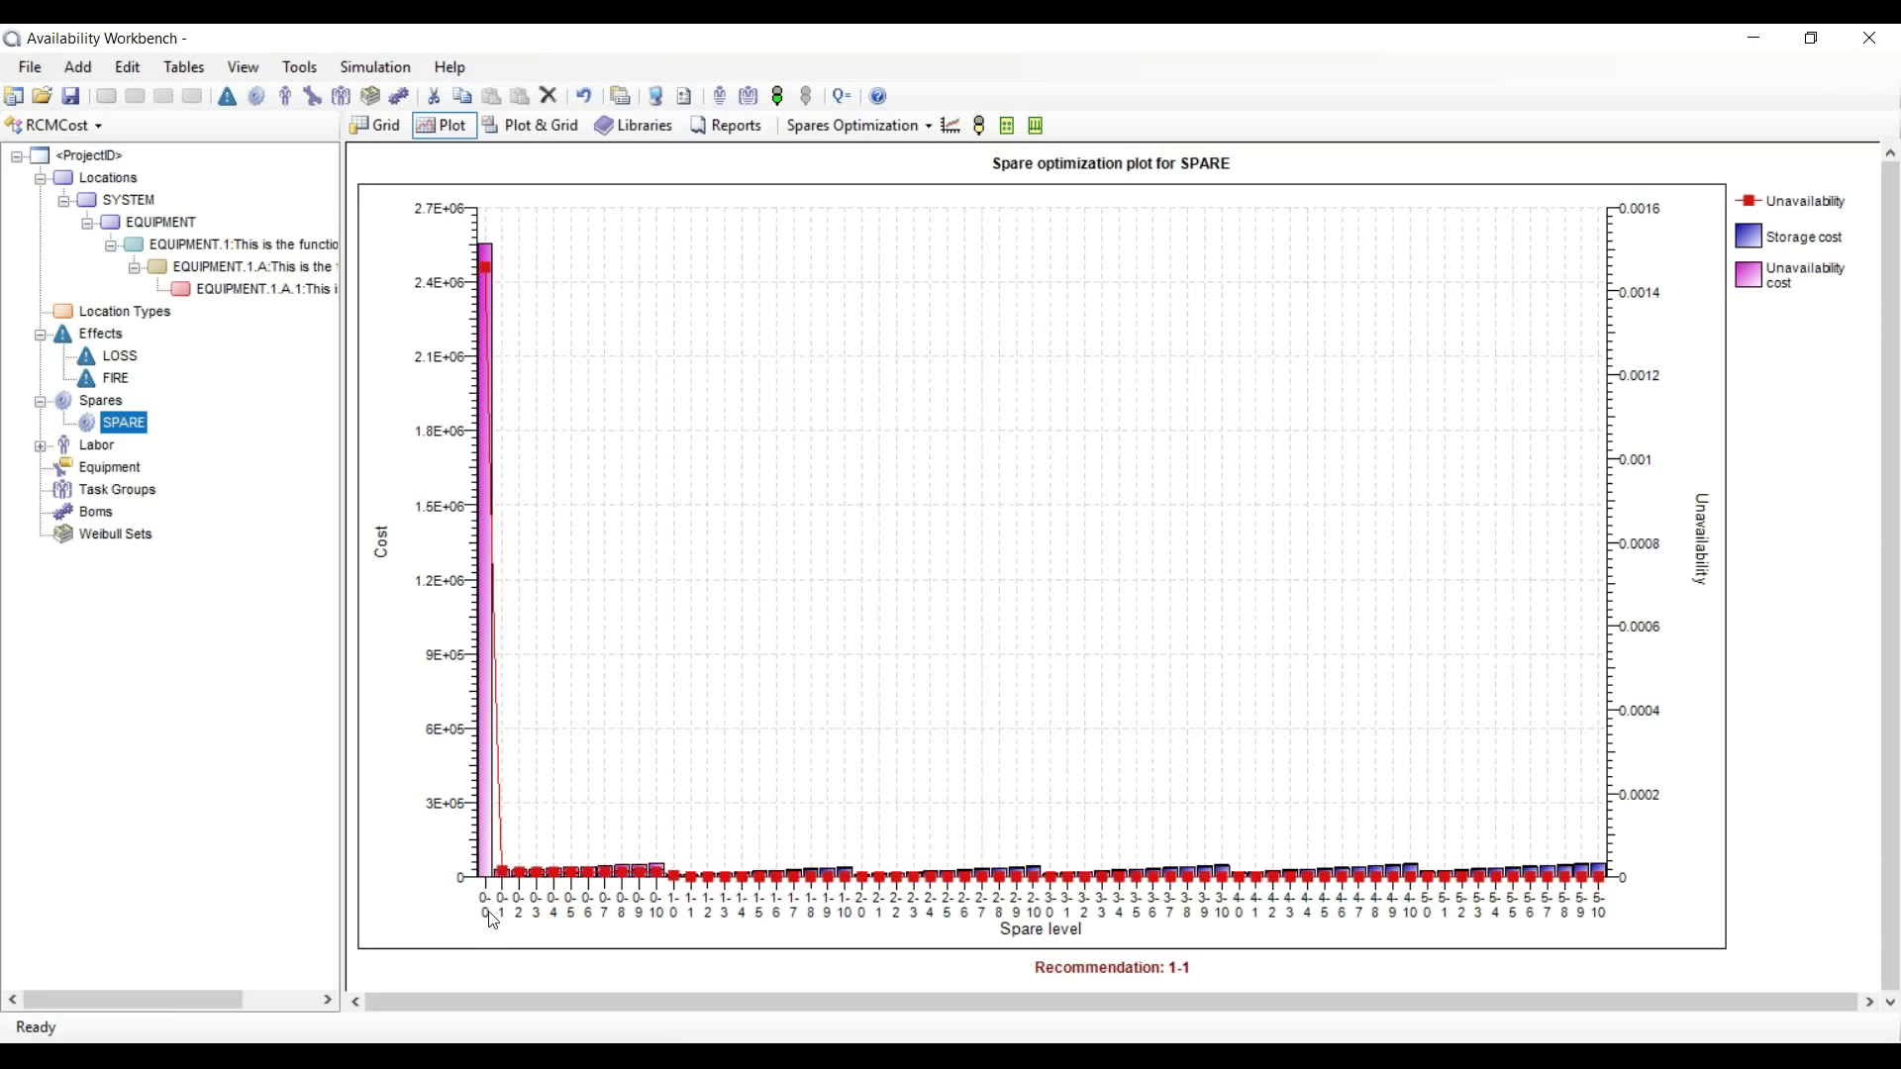
pyautogui.moveTo(488, 599)
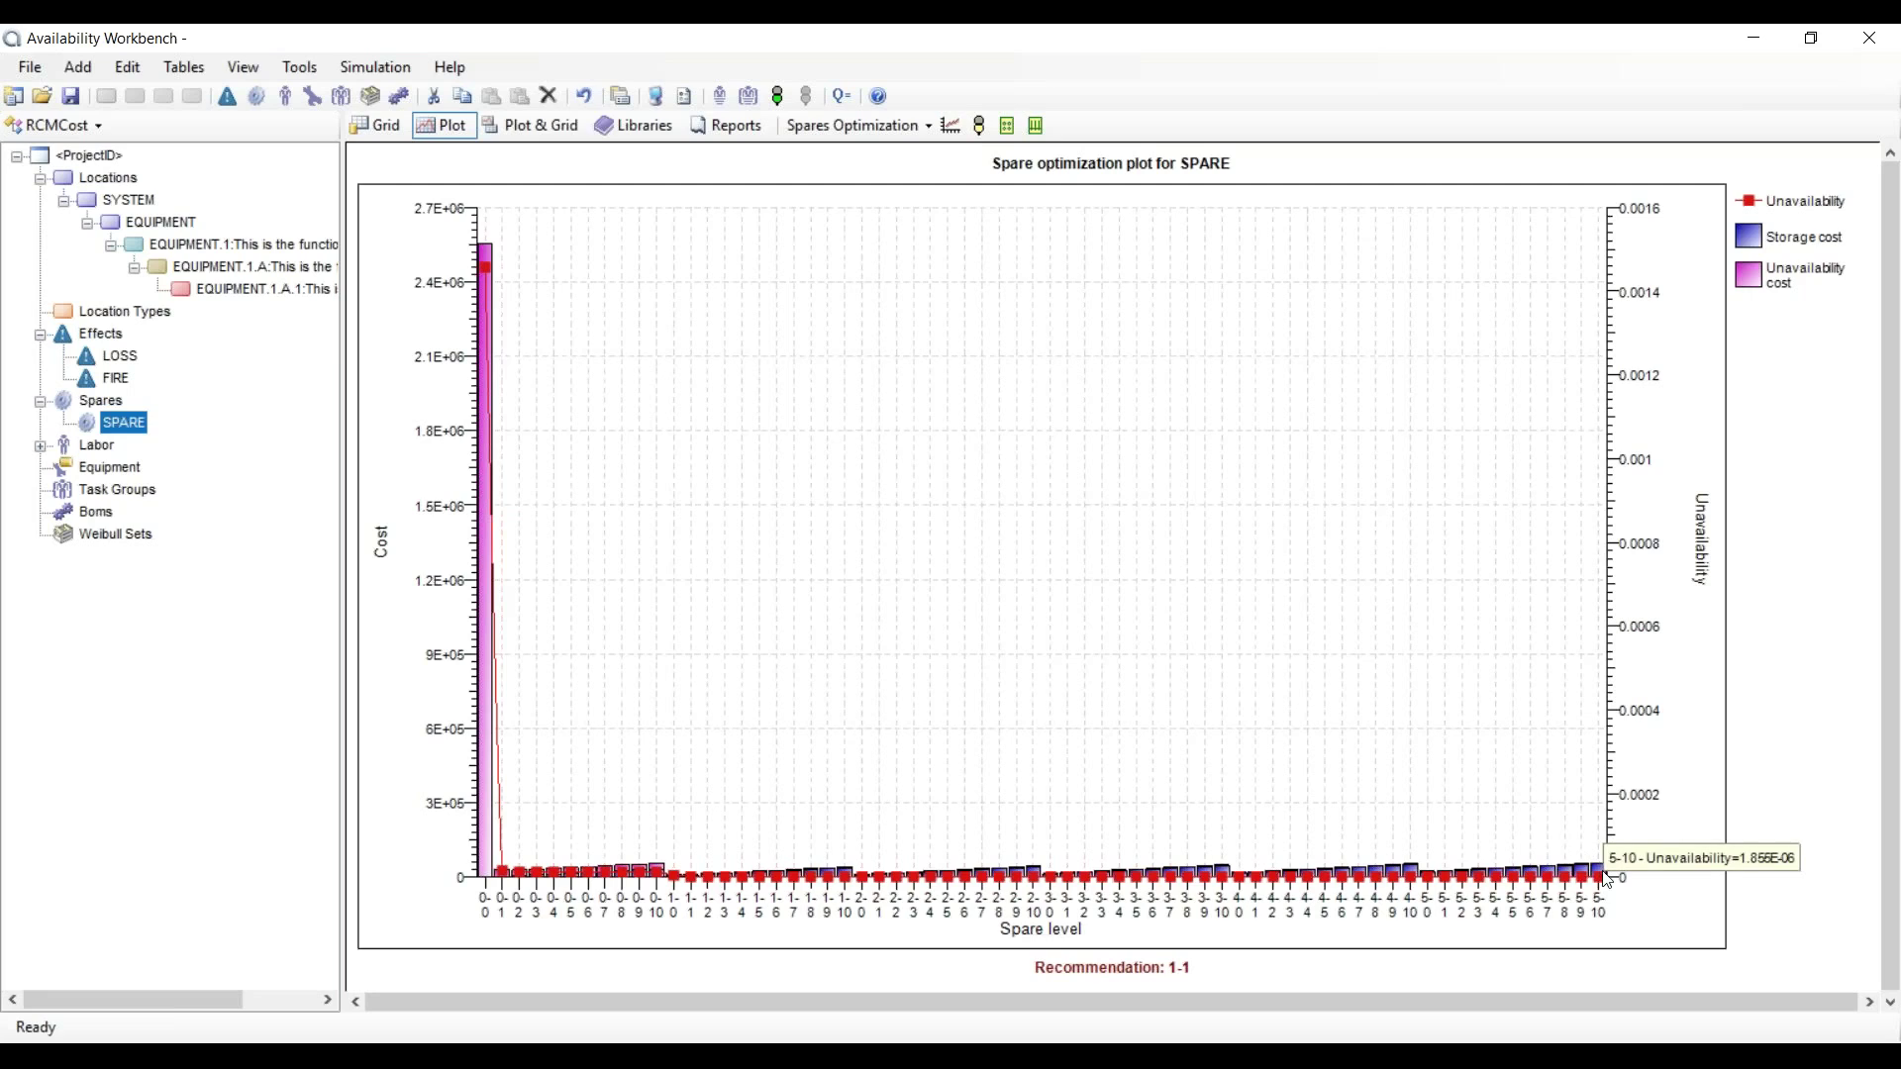
pyautogui.moveTo(1601, 870)
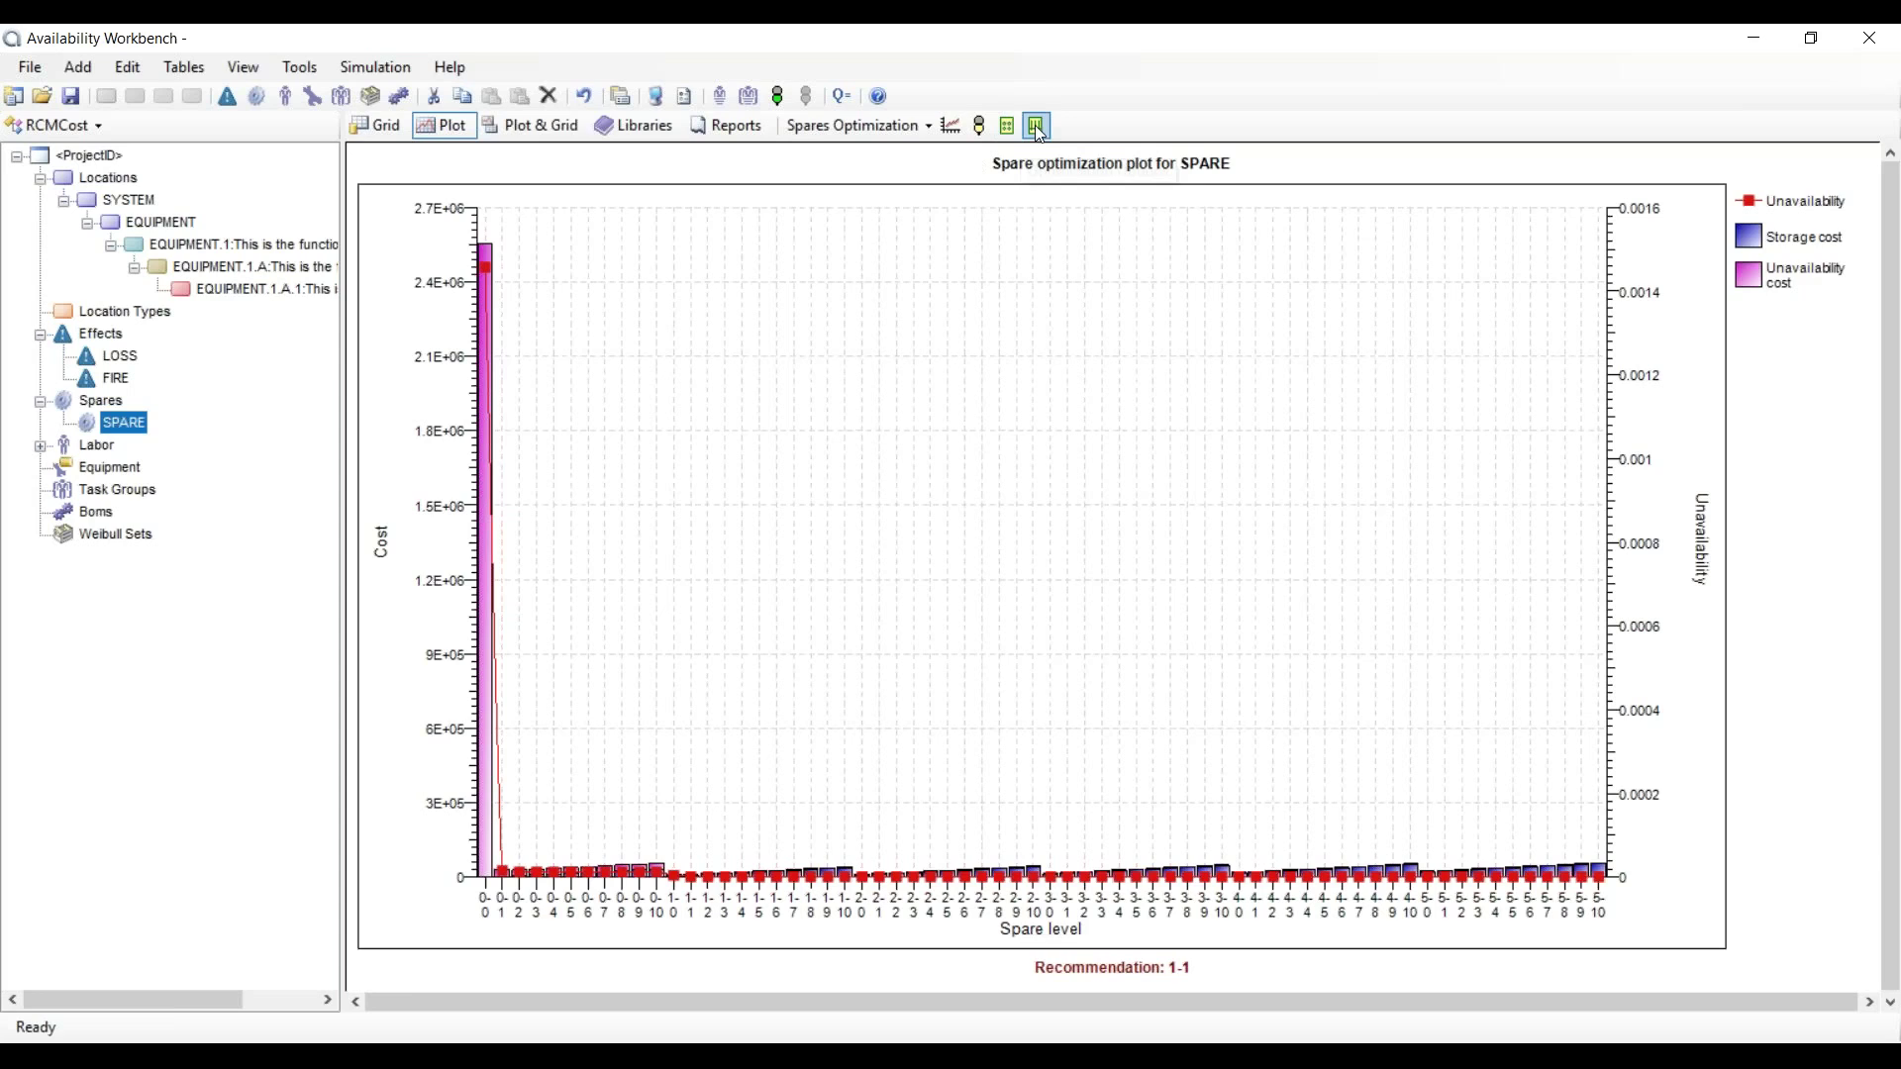
# Step: Check the Level 1 and Level 2 capacities in the SPARE properties
pyautogui.doubleClick(124, 422)
pyautogui.click(814, 391)
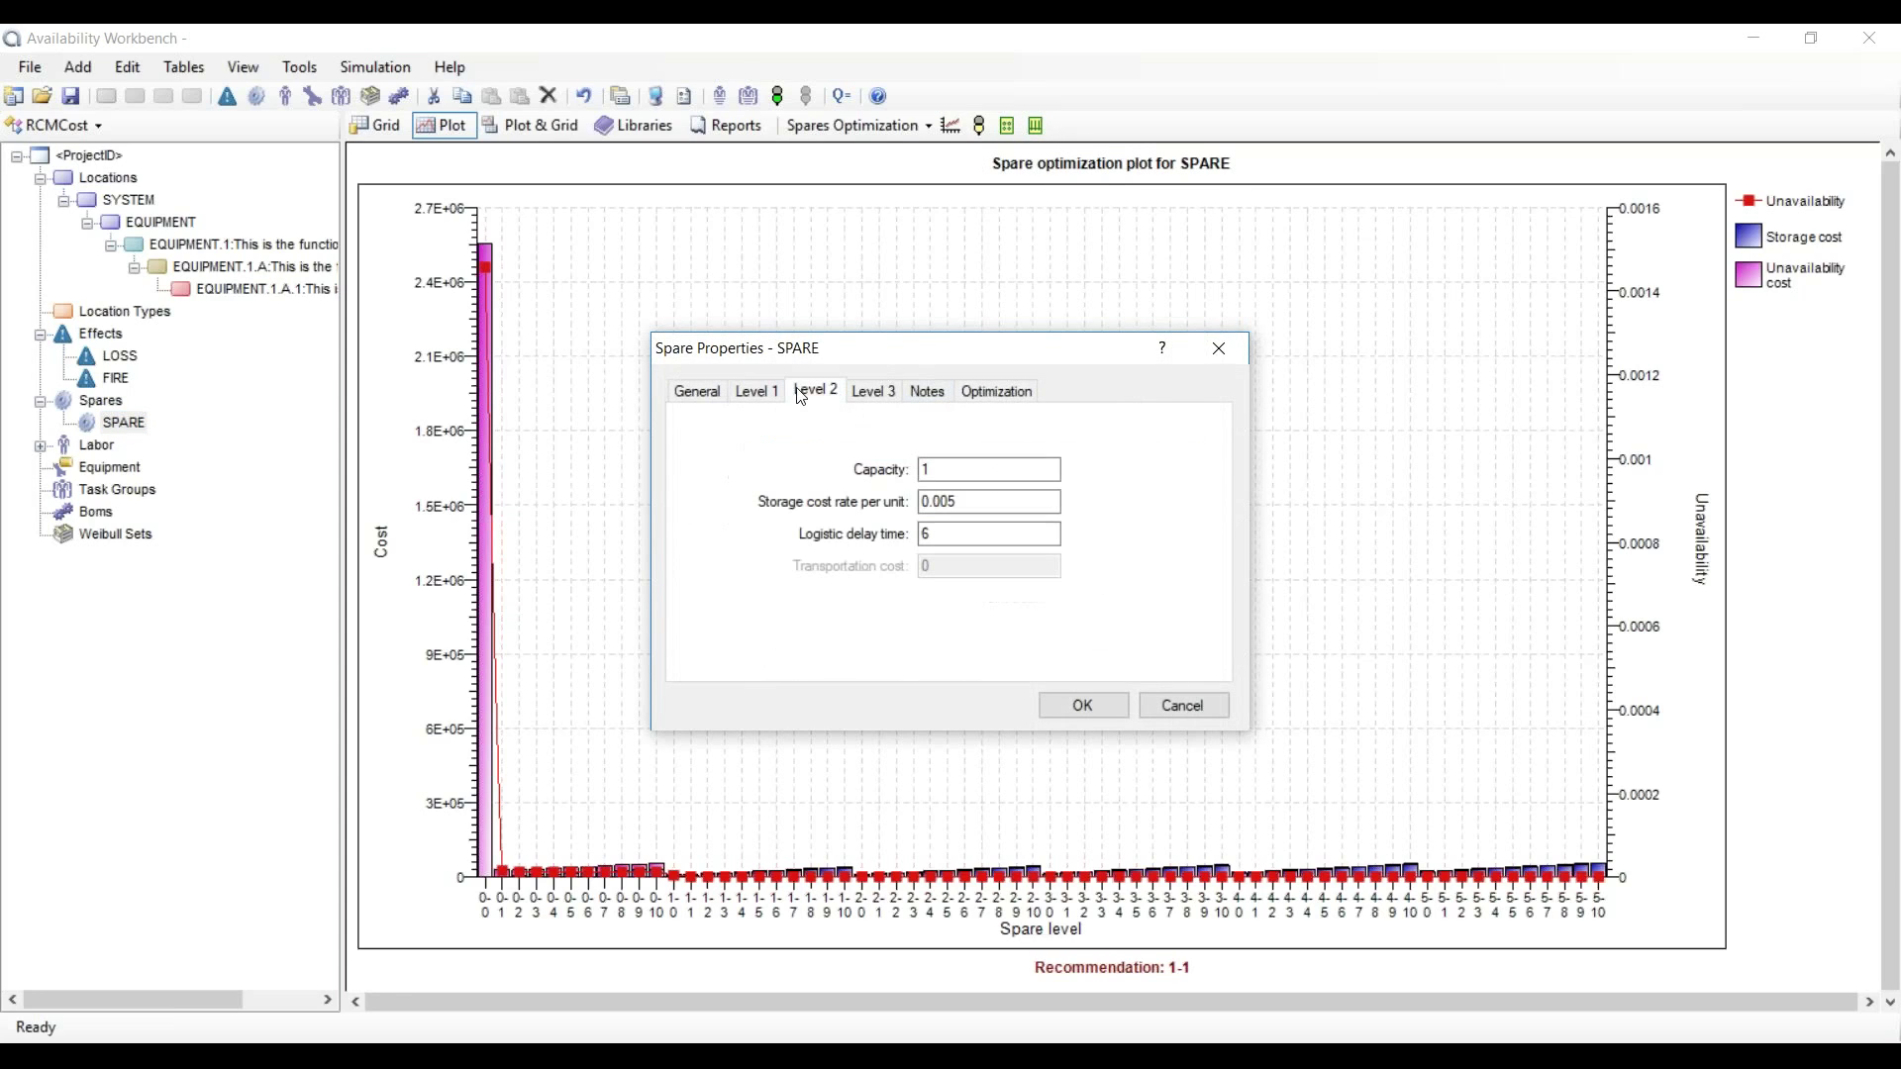
pyautogui.click(756, 392)
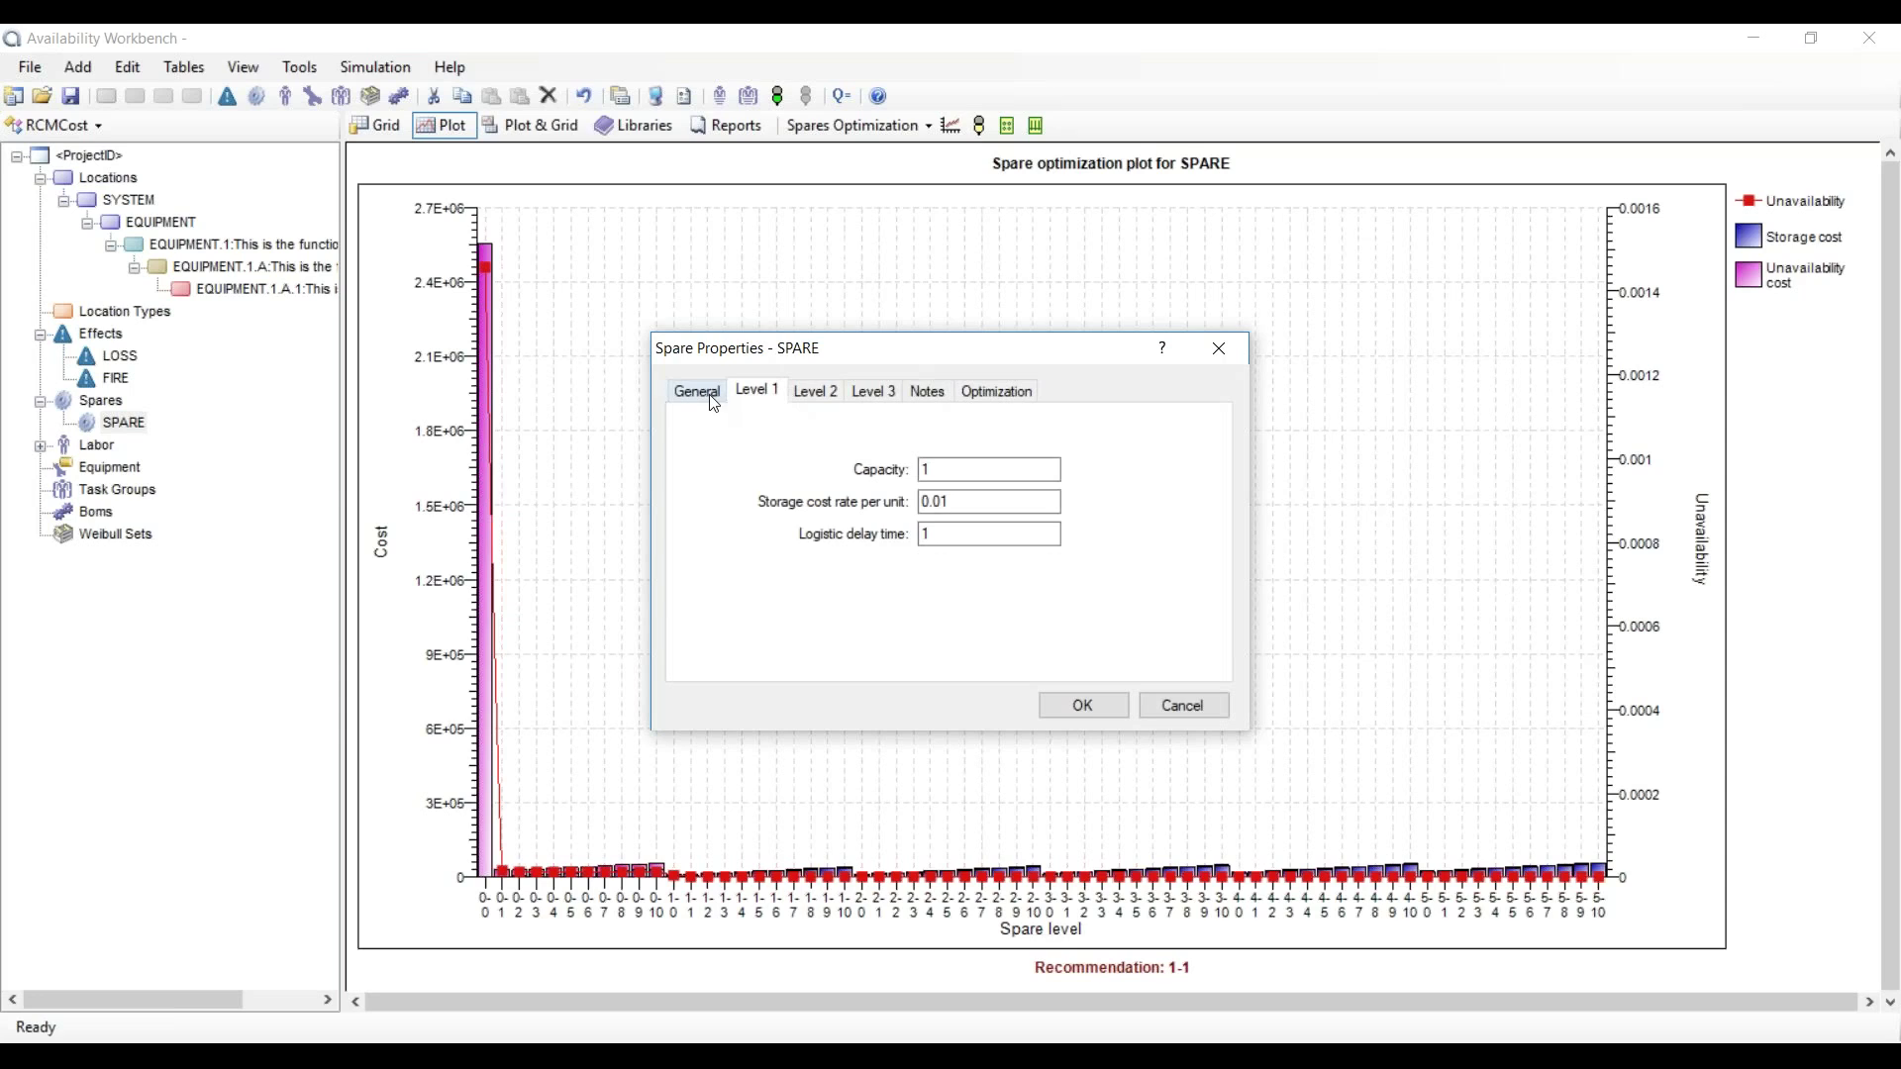
pyautogui.click(710, 396)
pyautogui.click(1077, 707)
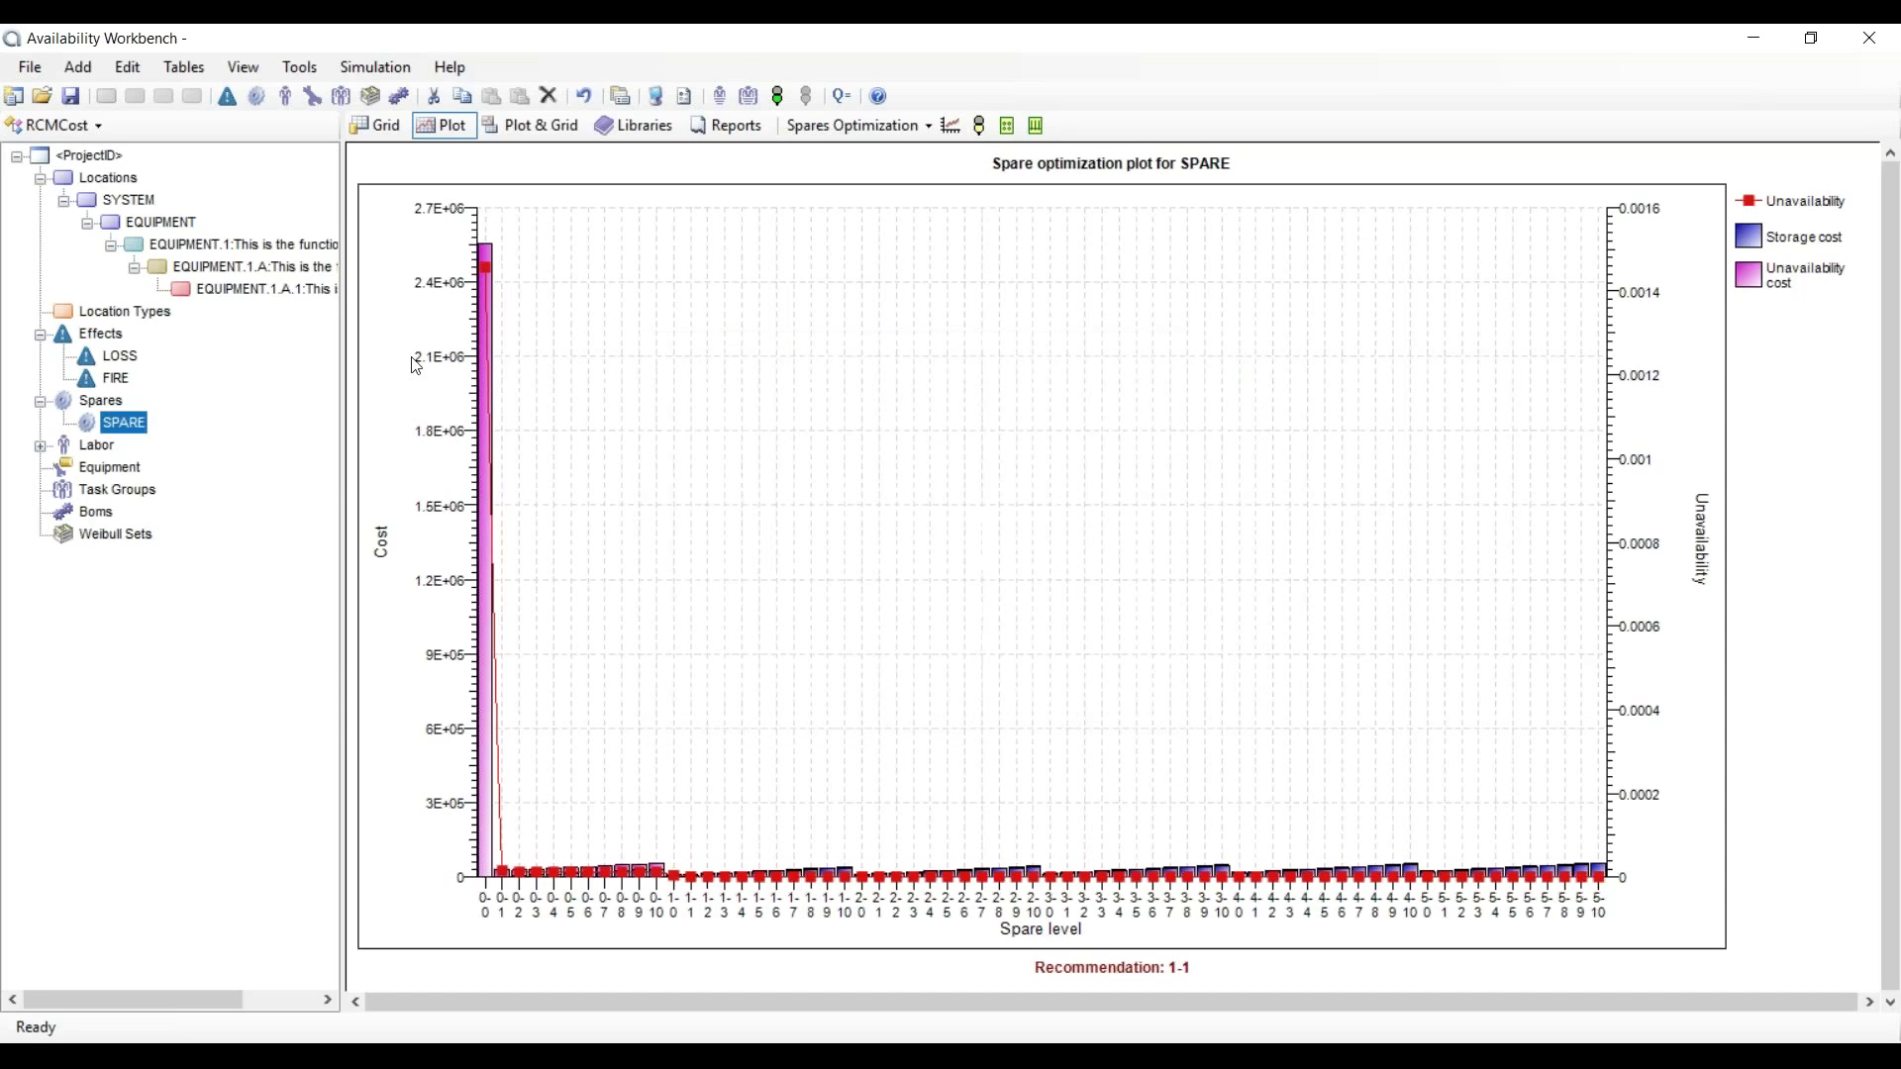
# Step: Open the recent project Oil & Gas System_Stage 4.awb from the AvSim Training 2016 folder without saving the current project changes
pyautogui.click(315, 293)
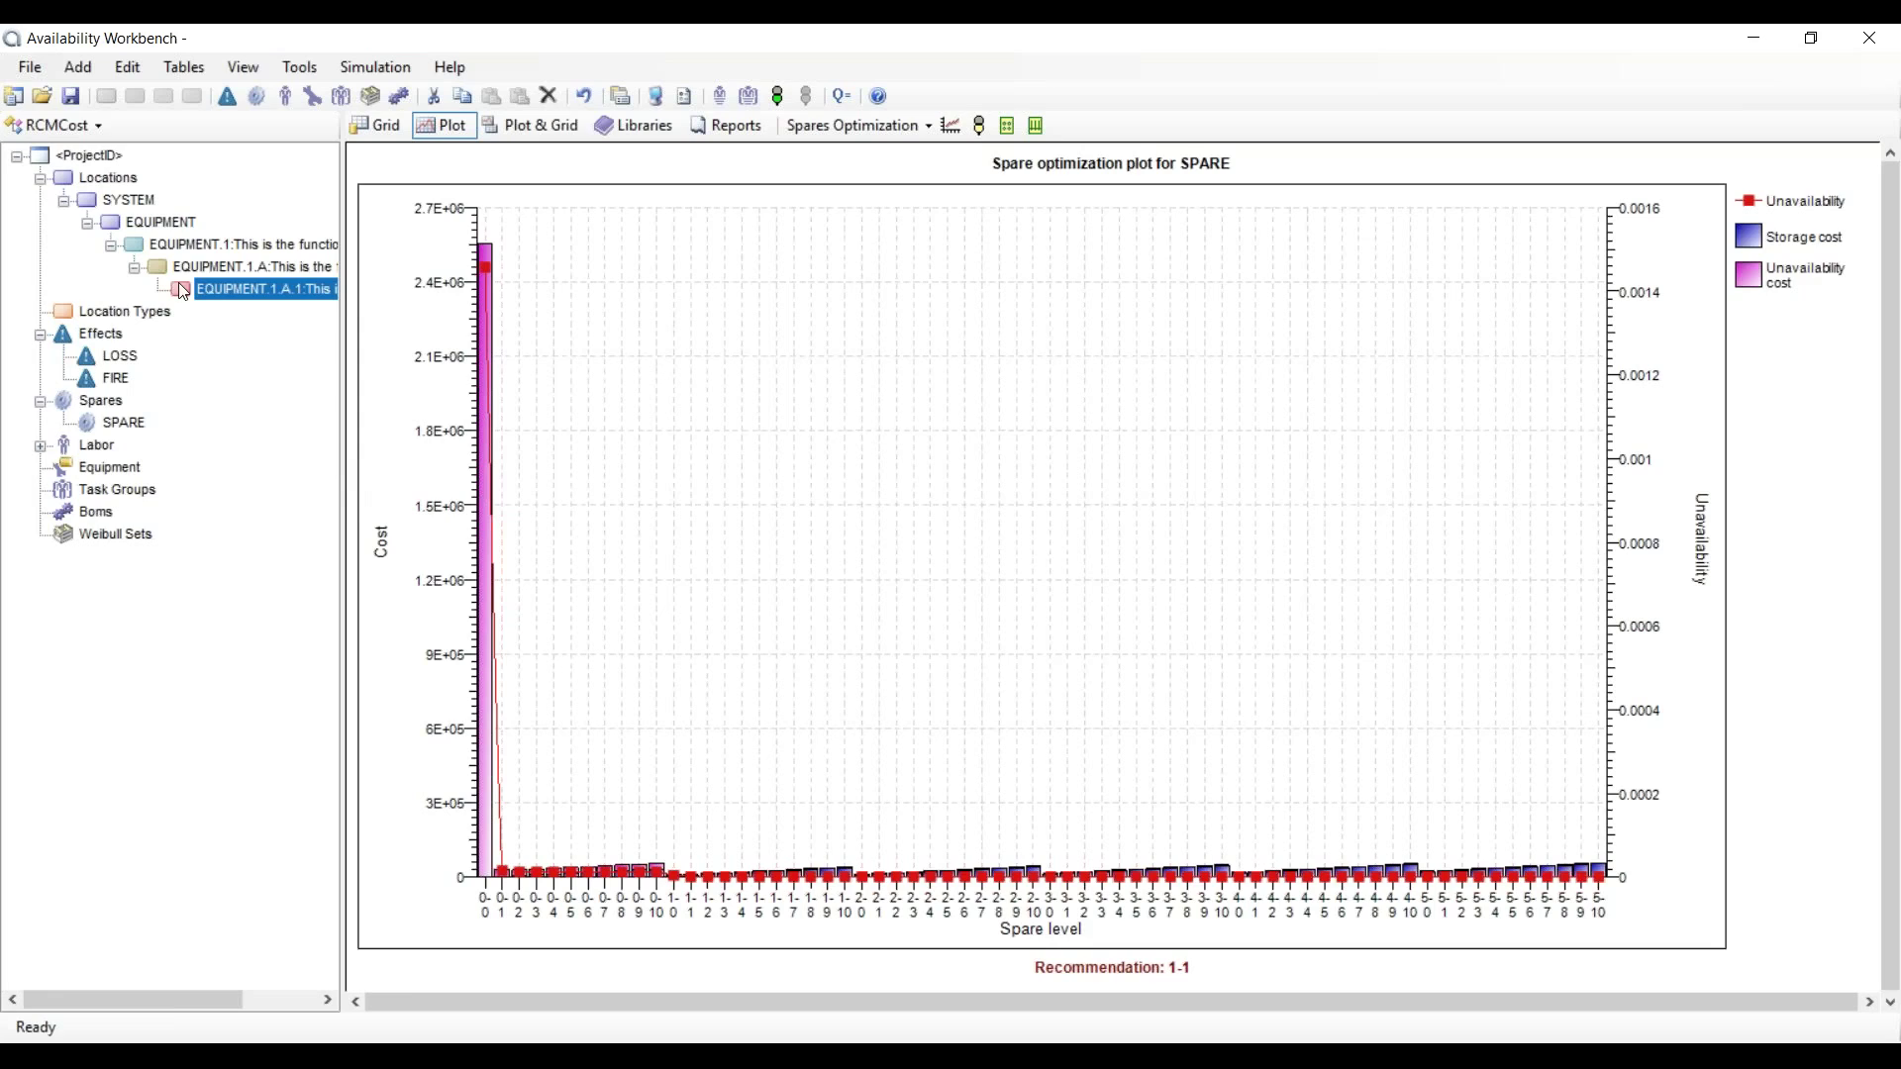
pyautogui.click(29, 67)
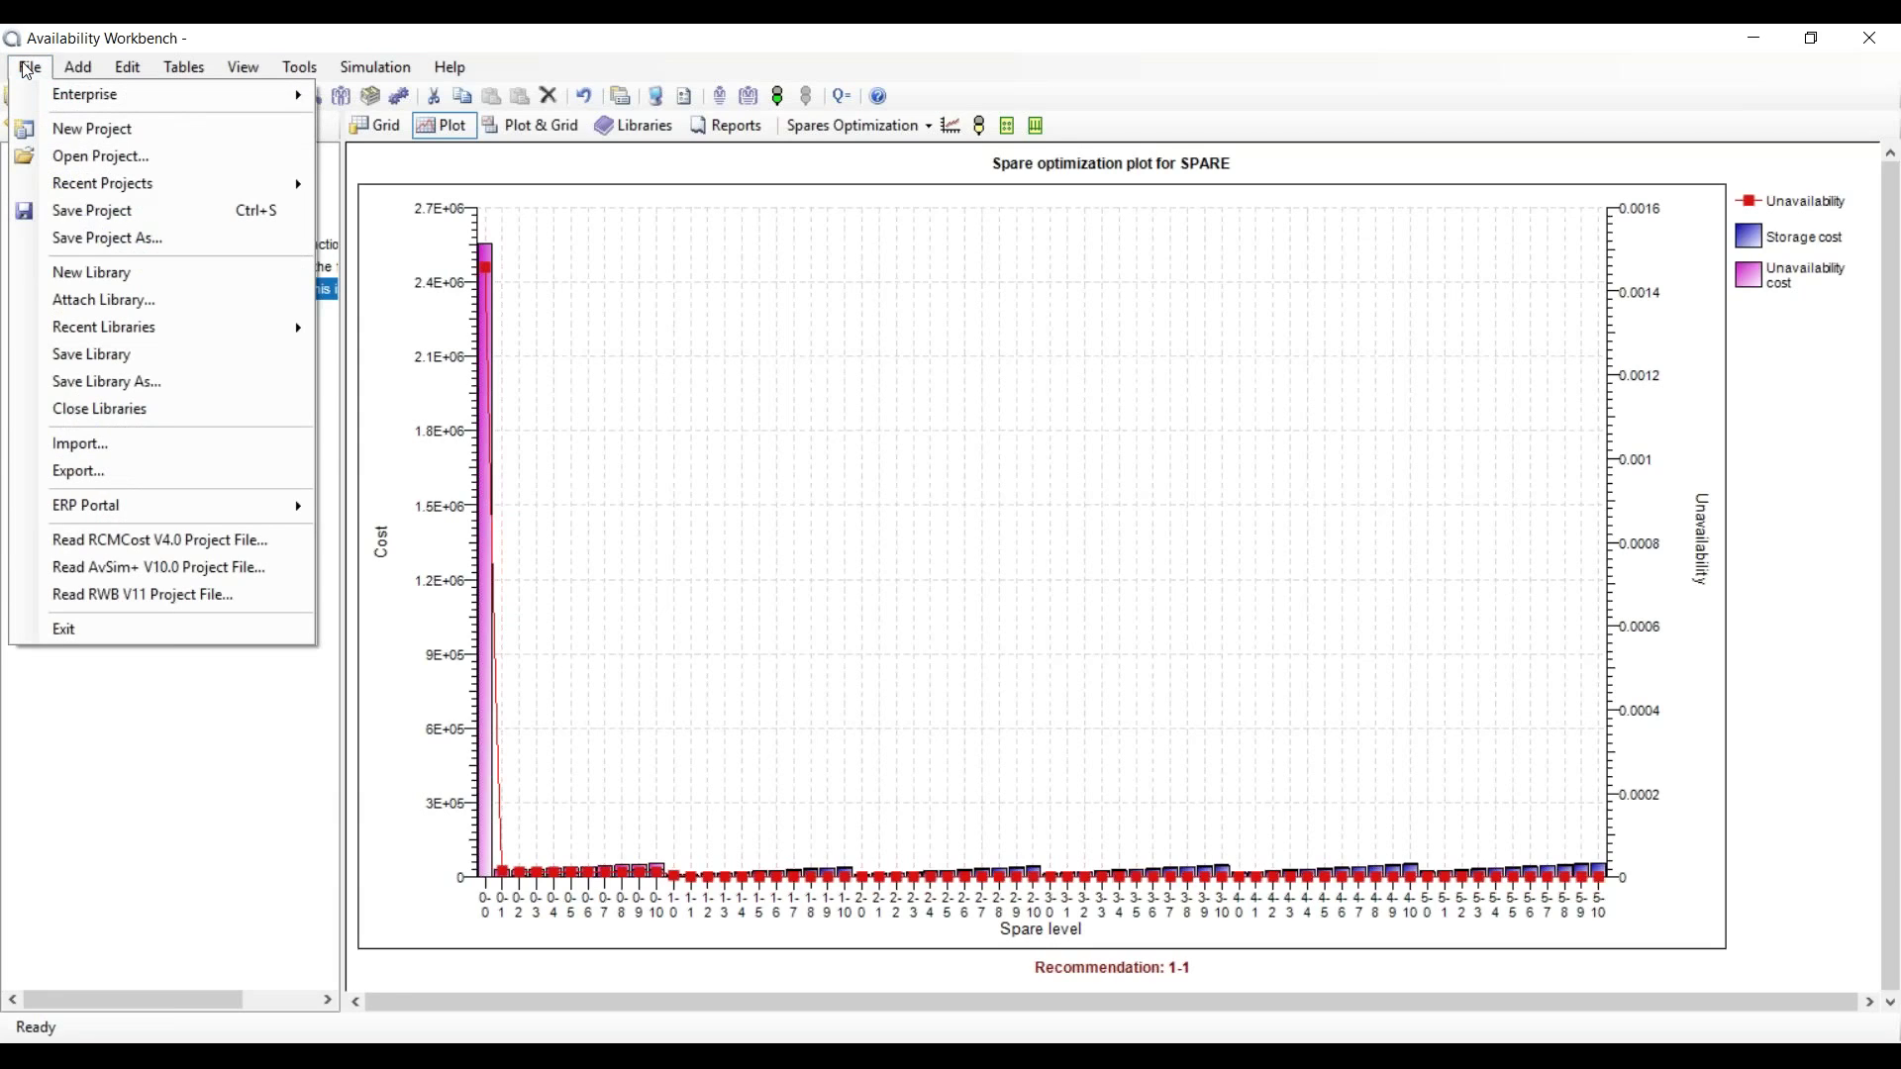
pyautogui.moveTo(161, 508)
pyautogui.moveTo(240, 188)
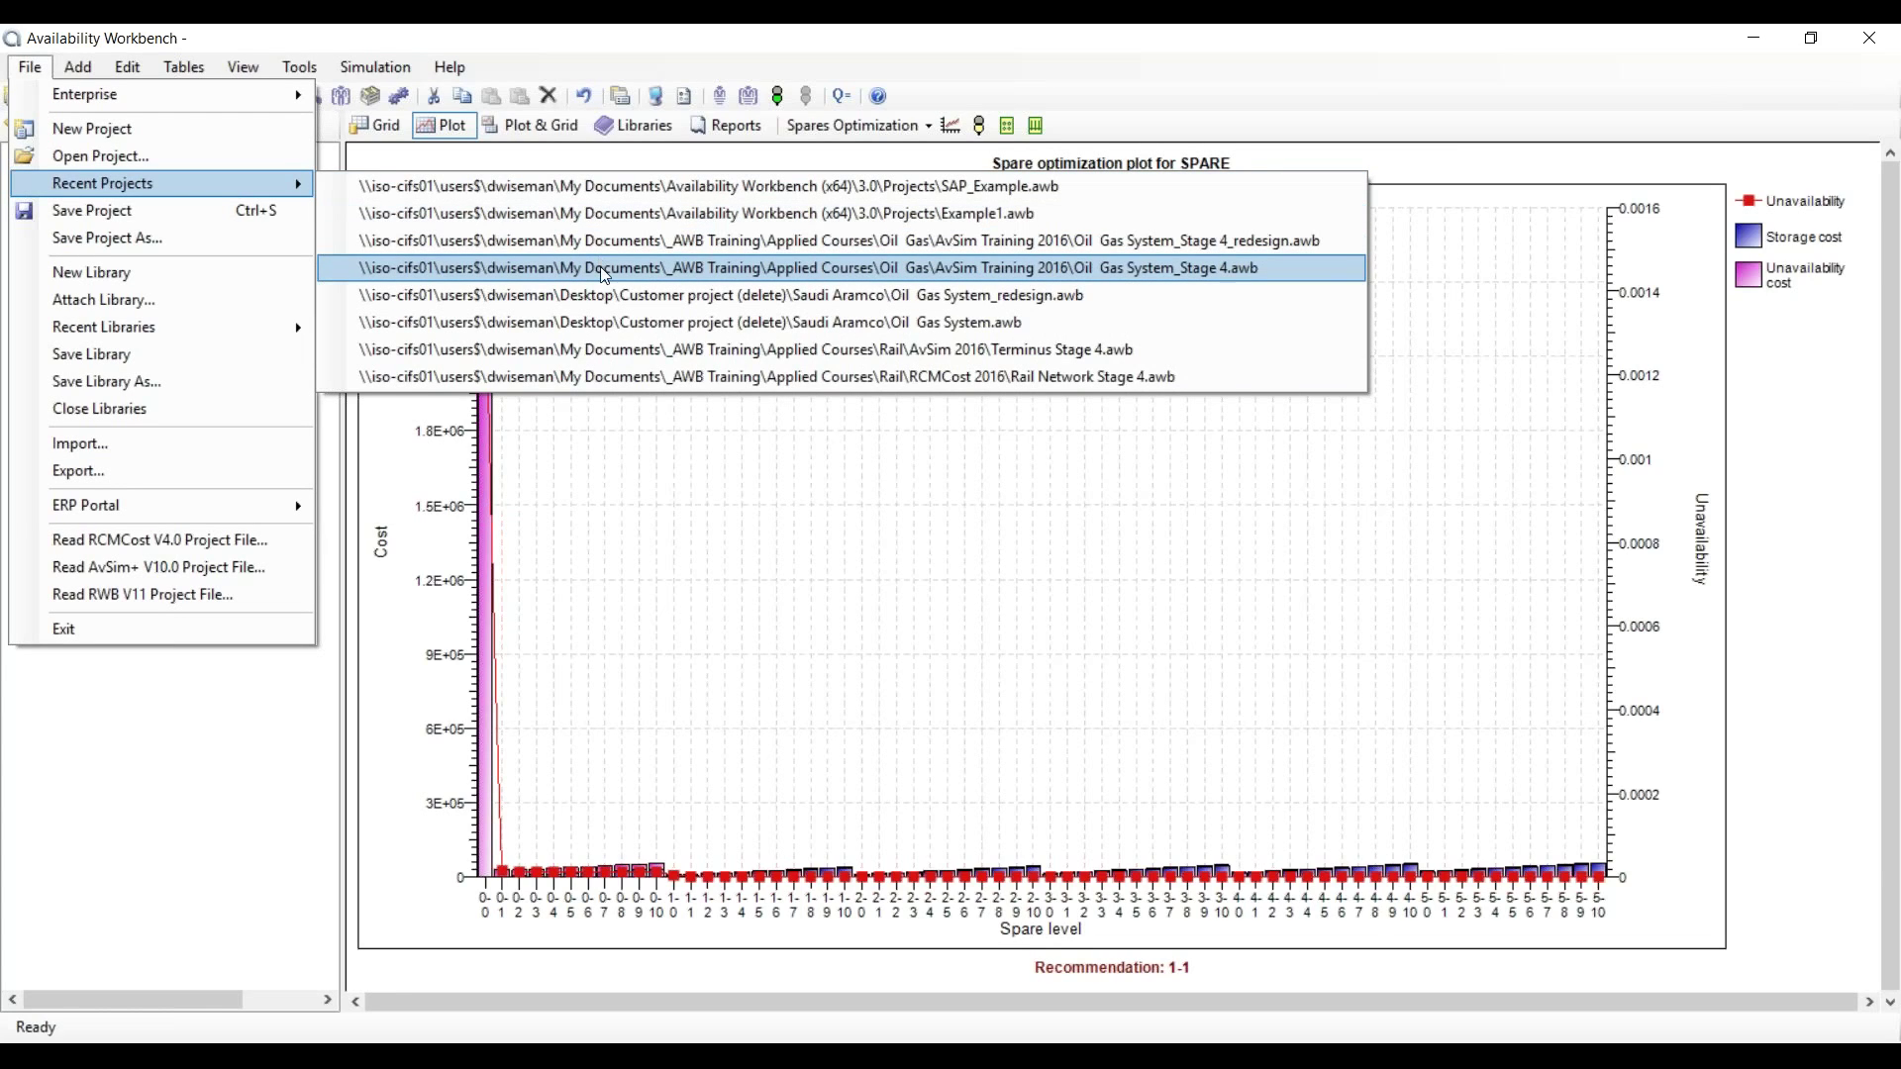
pyautogui.click(707, 276)
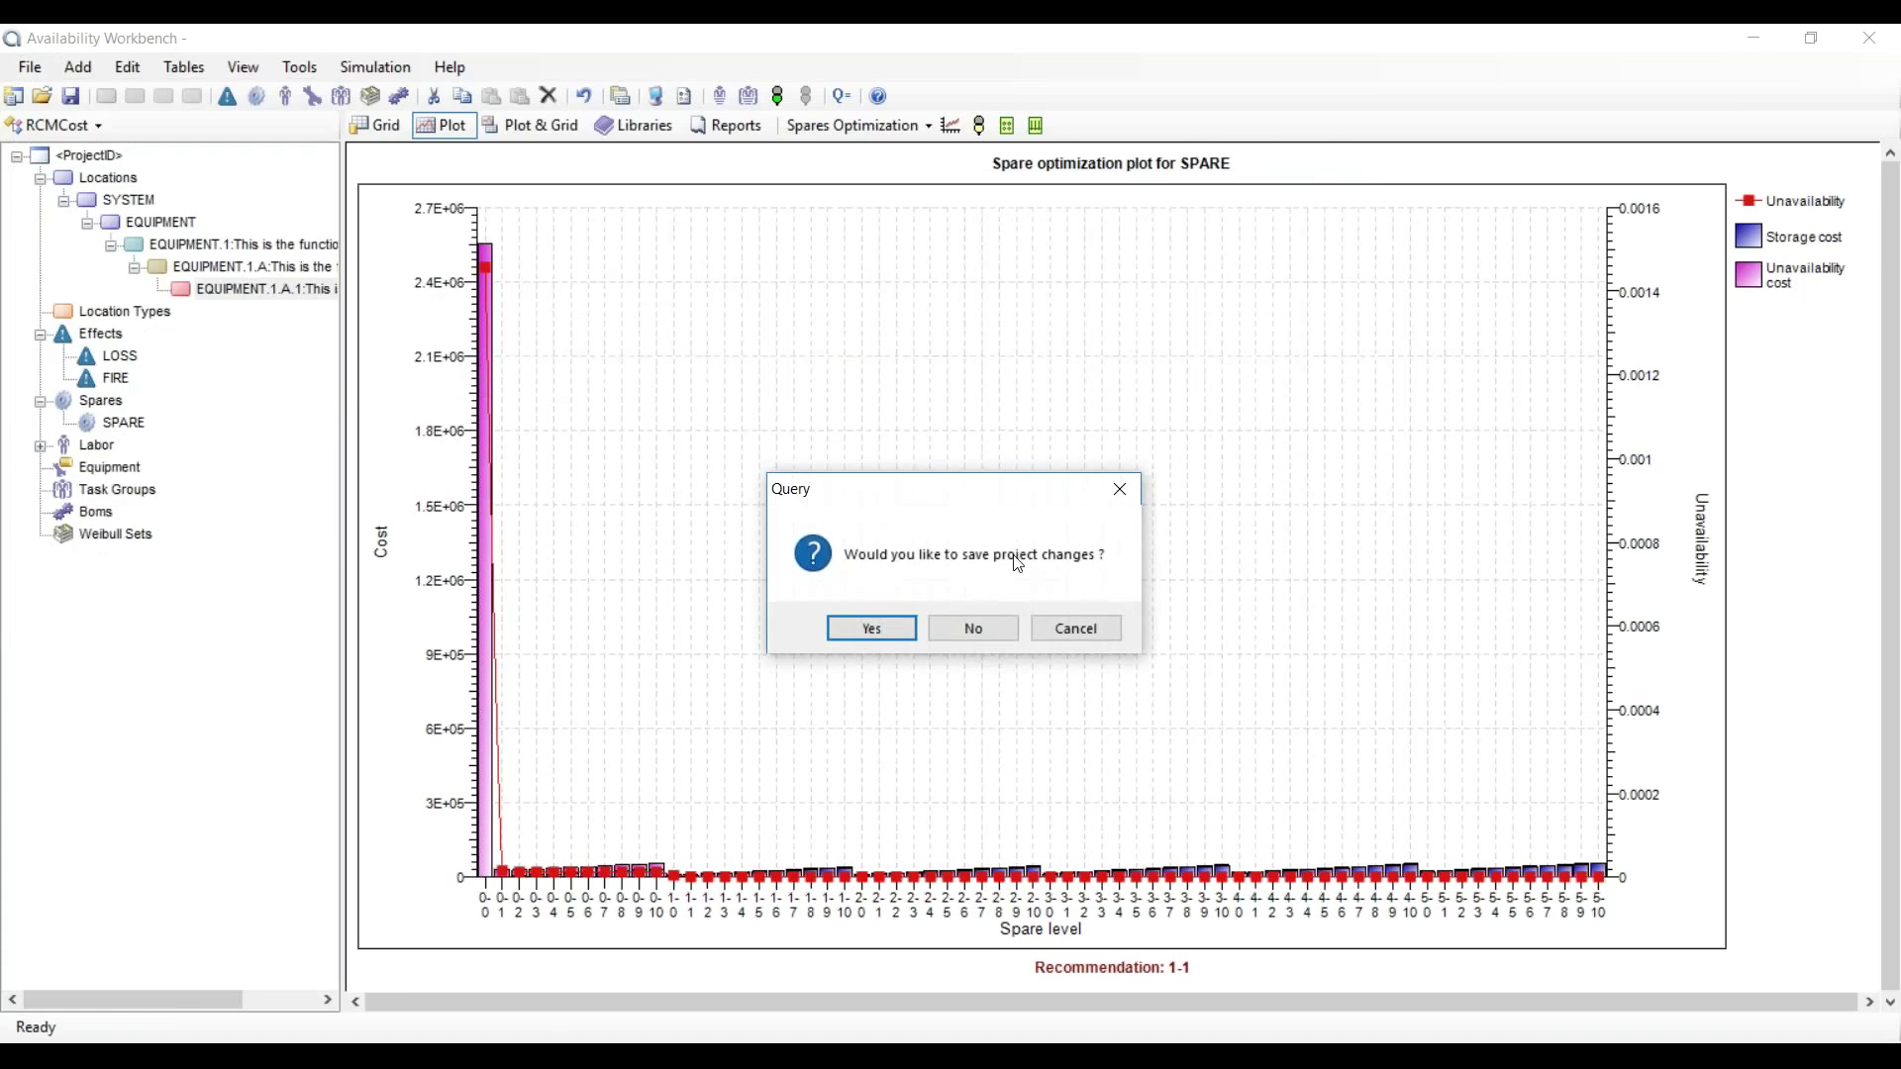
pyautogui.click(995, 628)
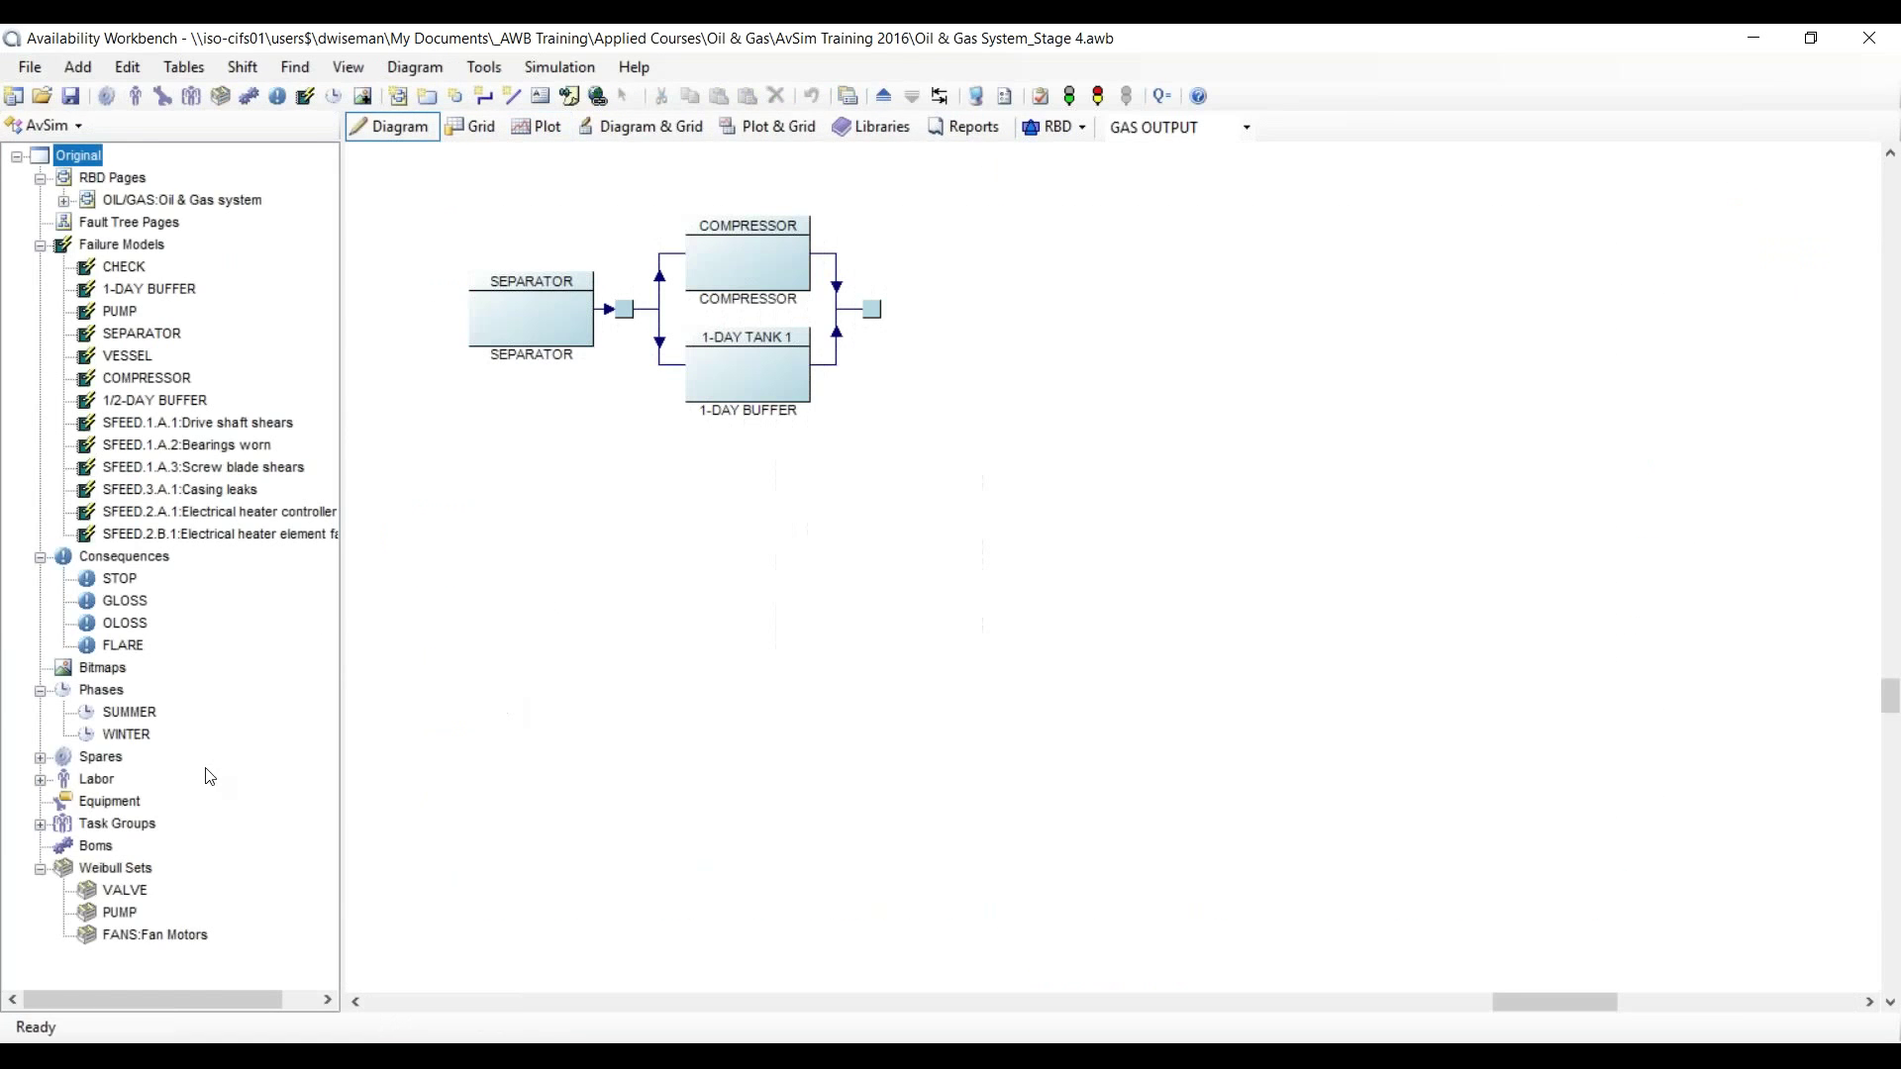
# Step: Open the RCMCost project Wellhead Xmas Tree_Stage 4_SingleCycle.awb and widen the project tree to show the full failure descriptions
pyautogui.click(45, 125)
pyautogui.click(33, 69)
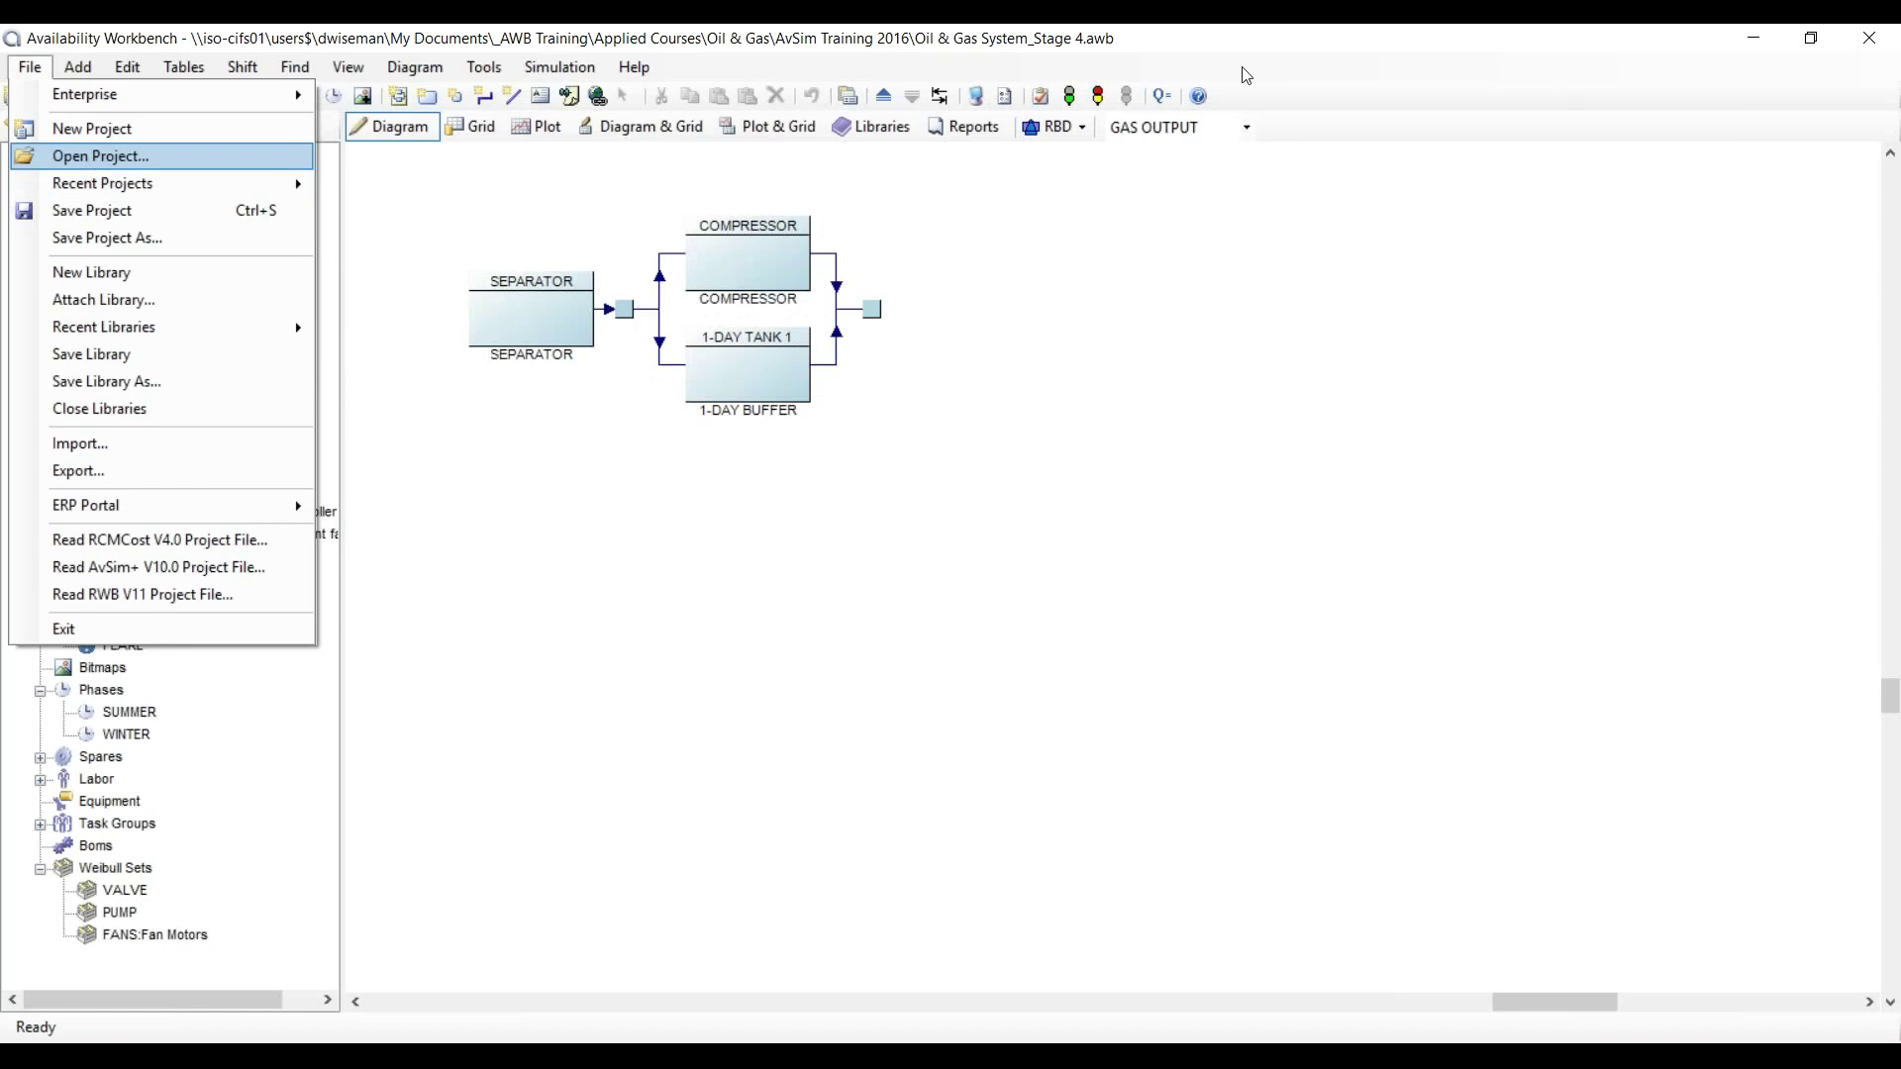
pyautogui.click(1272, 122)
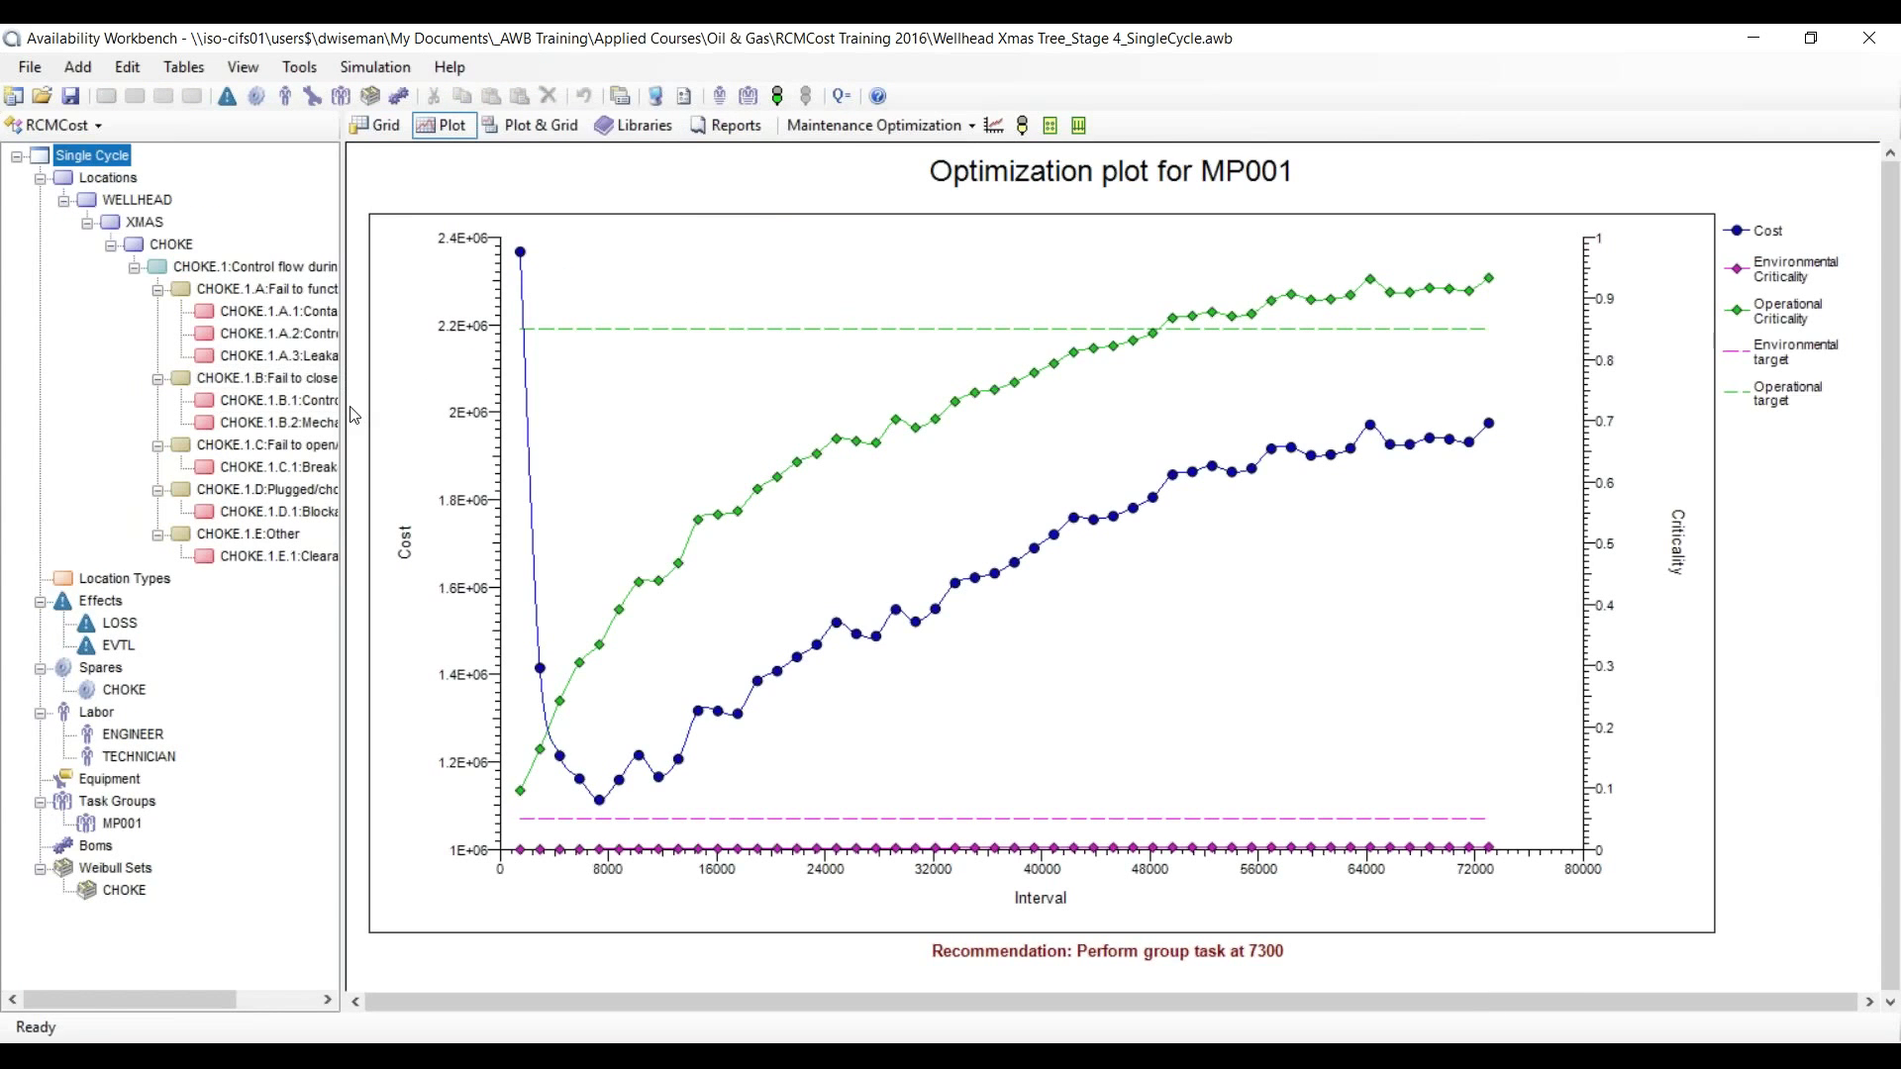
pyautogui.moveTo(353, 415); pyautogui.dragTo(561, 414)
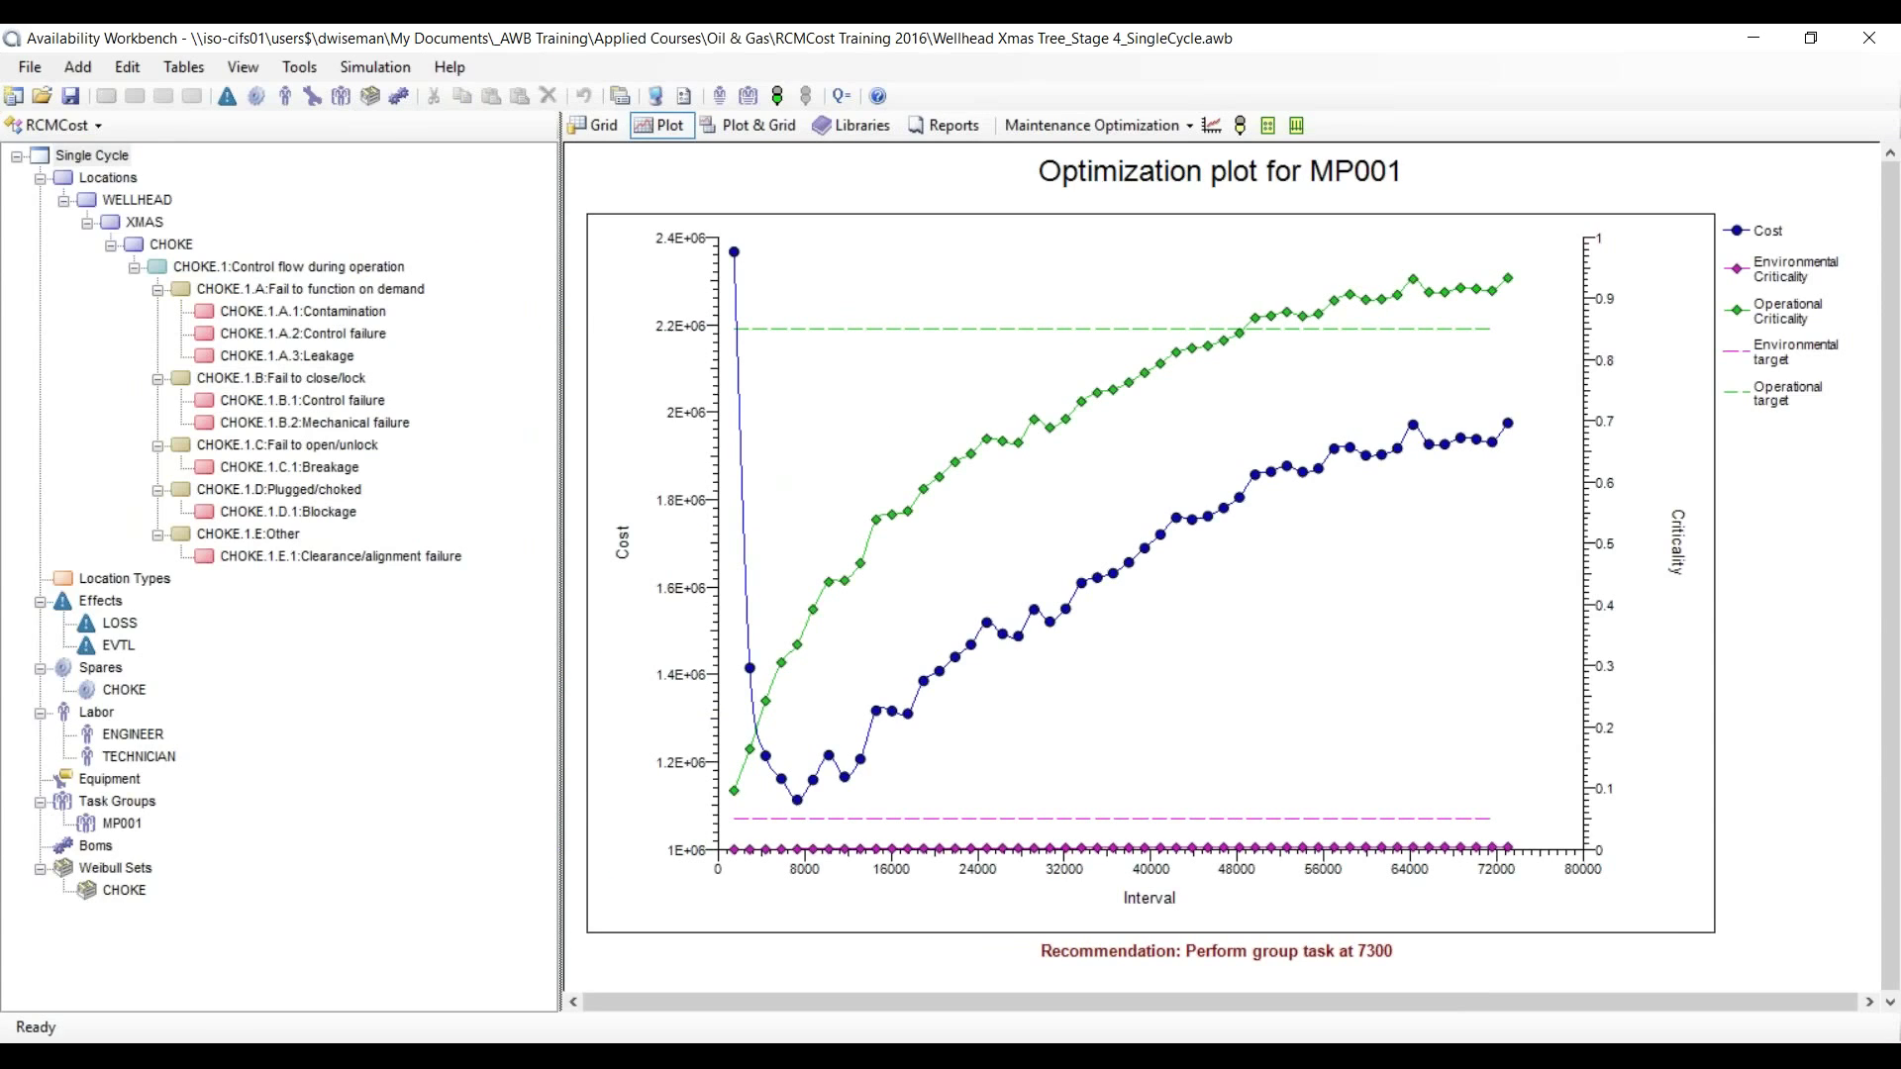
# Step: Examine the functional failures of CHOKE.1 and the failure causes beneath each one, collapsing and re-expanding the hierarchy
pyautogui.click(192, 265)
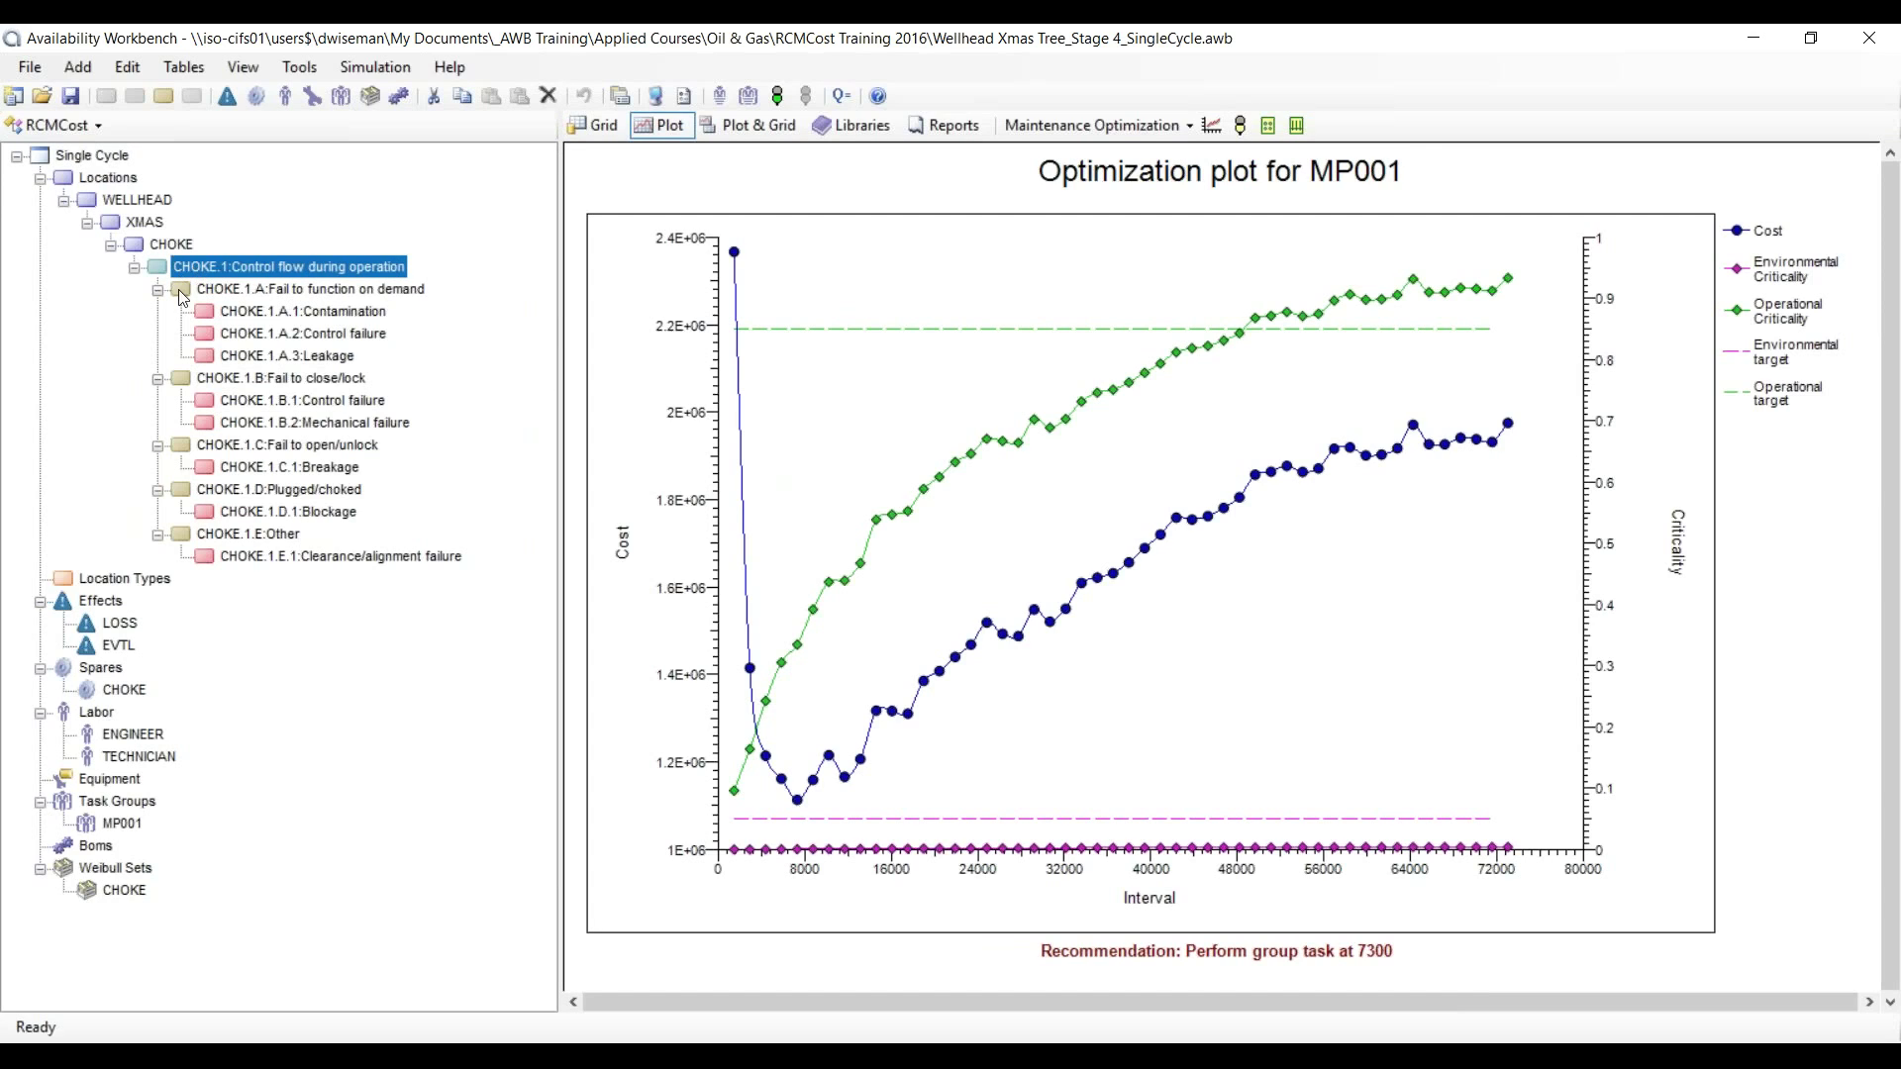
pyautogui.click(157, 290)
pyautogui.click(157, 311)
pyautogui.click(157, 334)
pyautogui.click(157, 355)
pyautogui.click(158, 378)
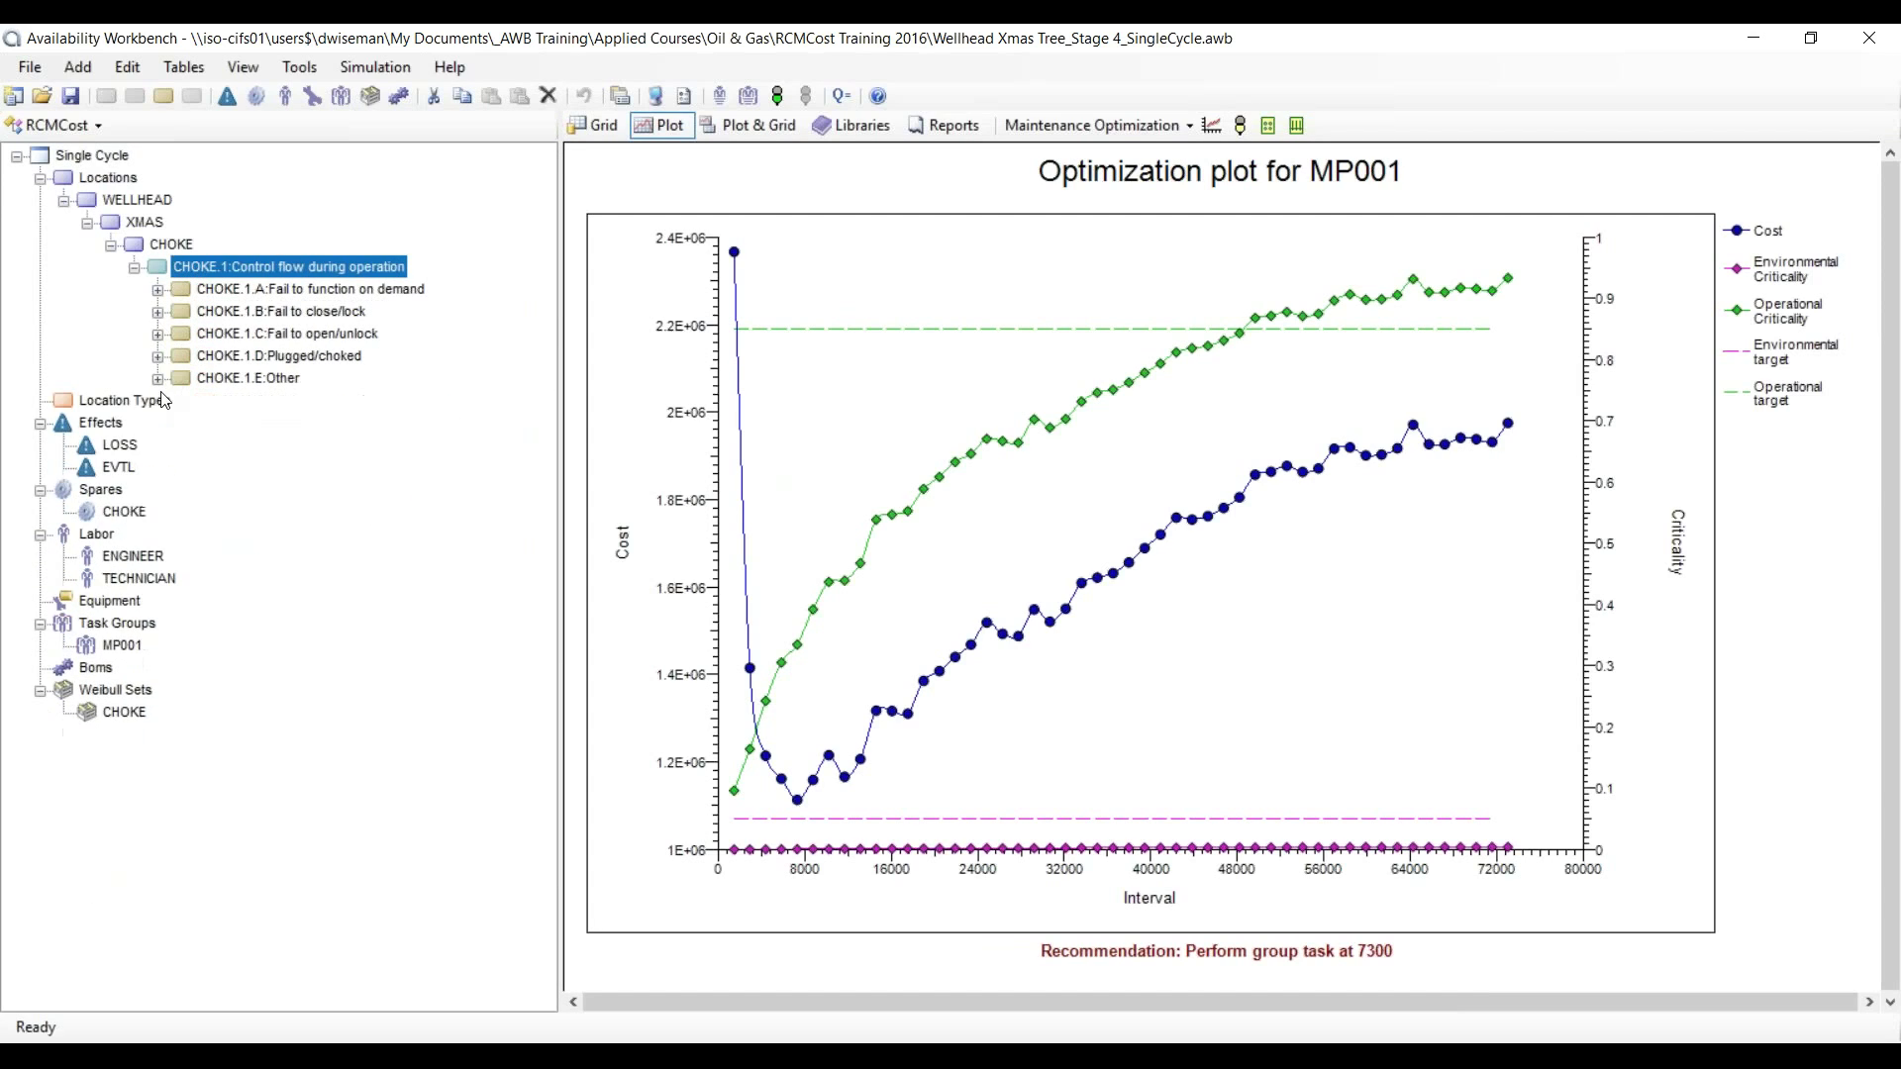
pyautogui.click(158, 289)
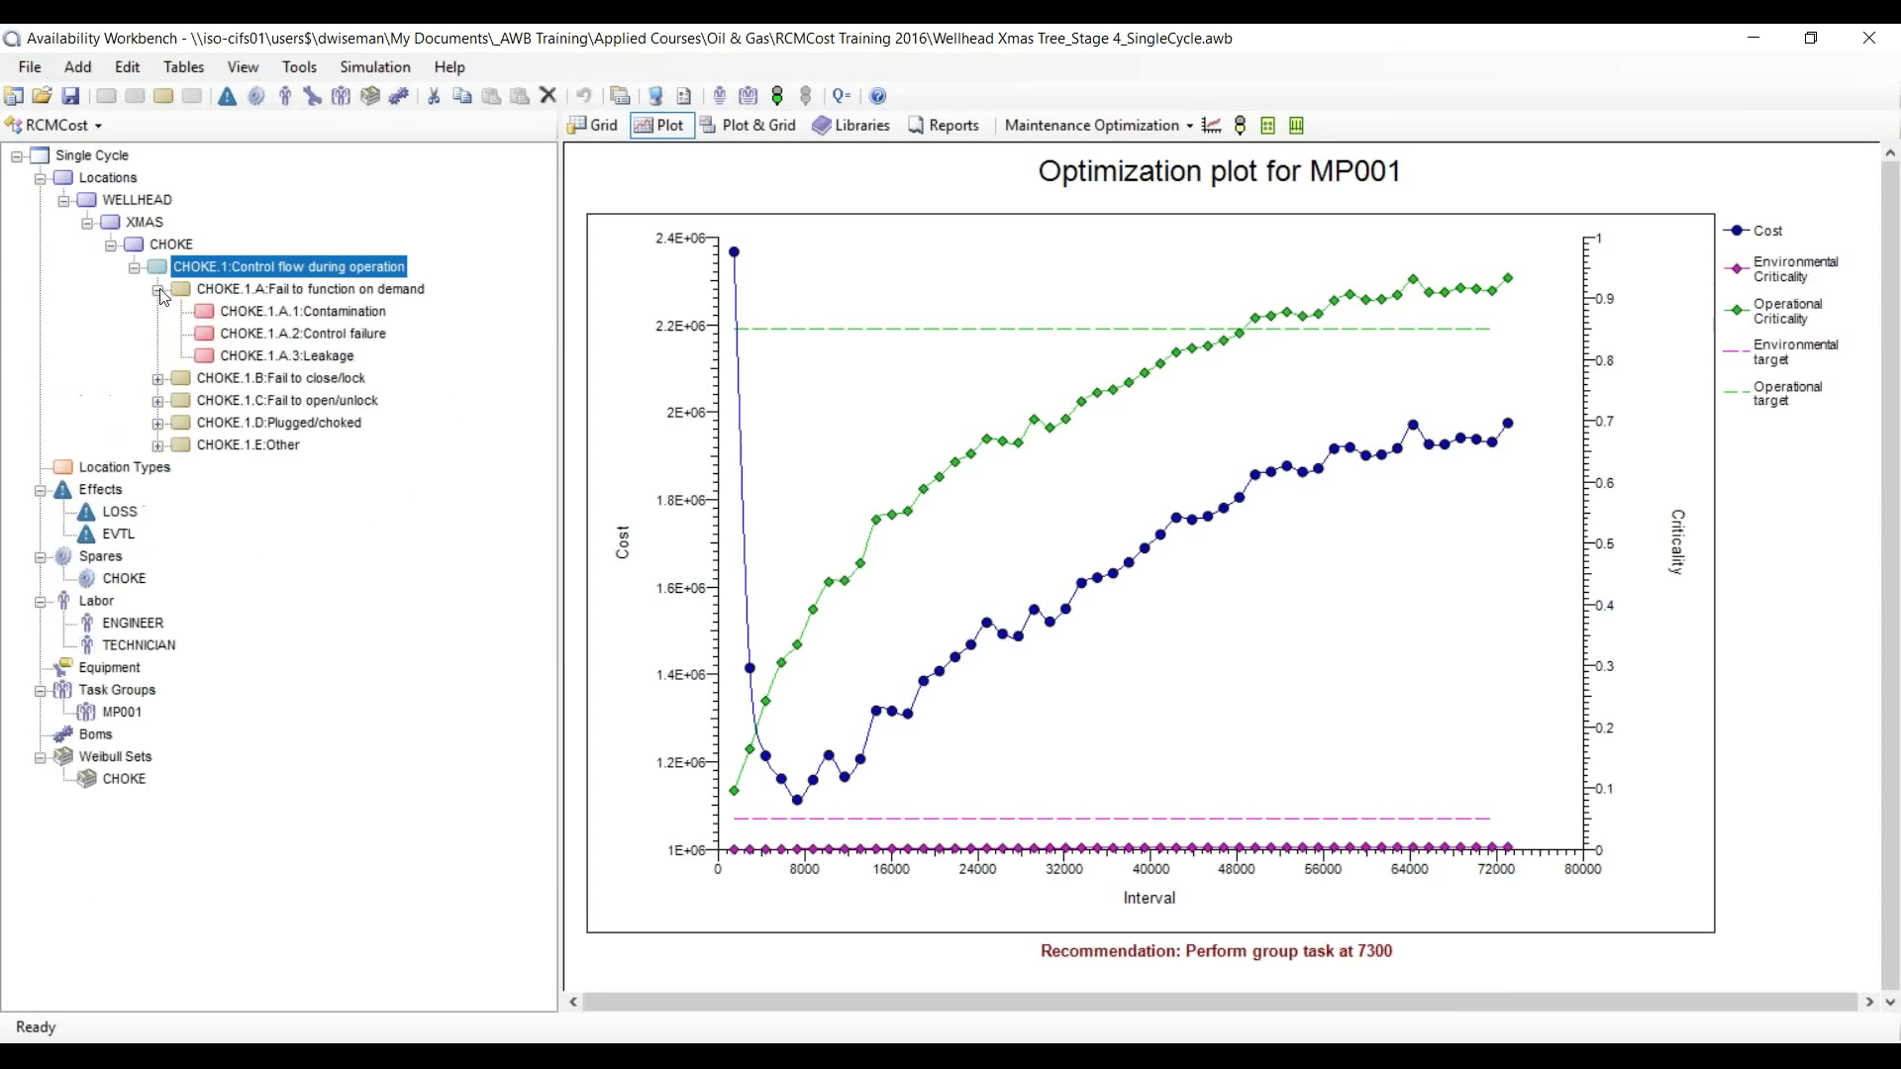
pyautogui.click(157, 379)
pyautogui.click(158, 445)
pyautogui.click(157, 489)
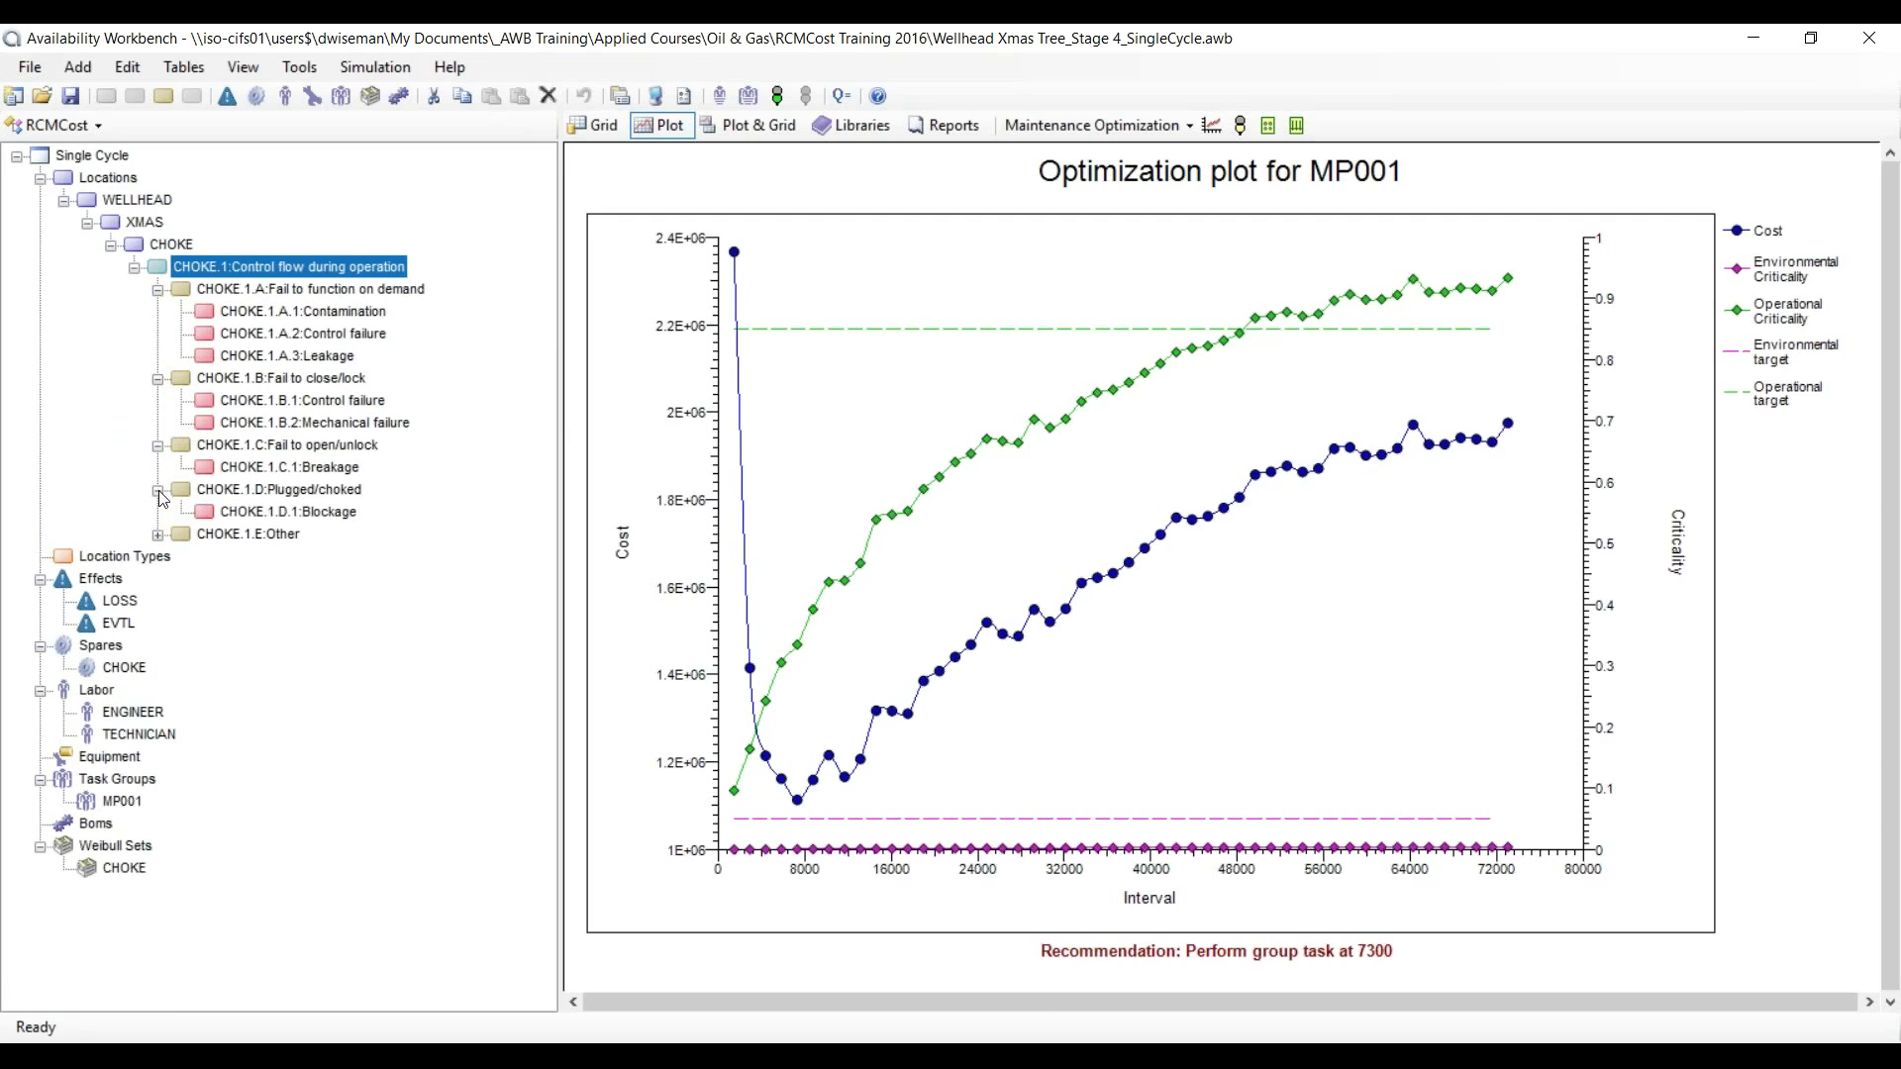
pyautogui.click(157, 534)
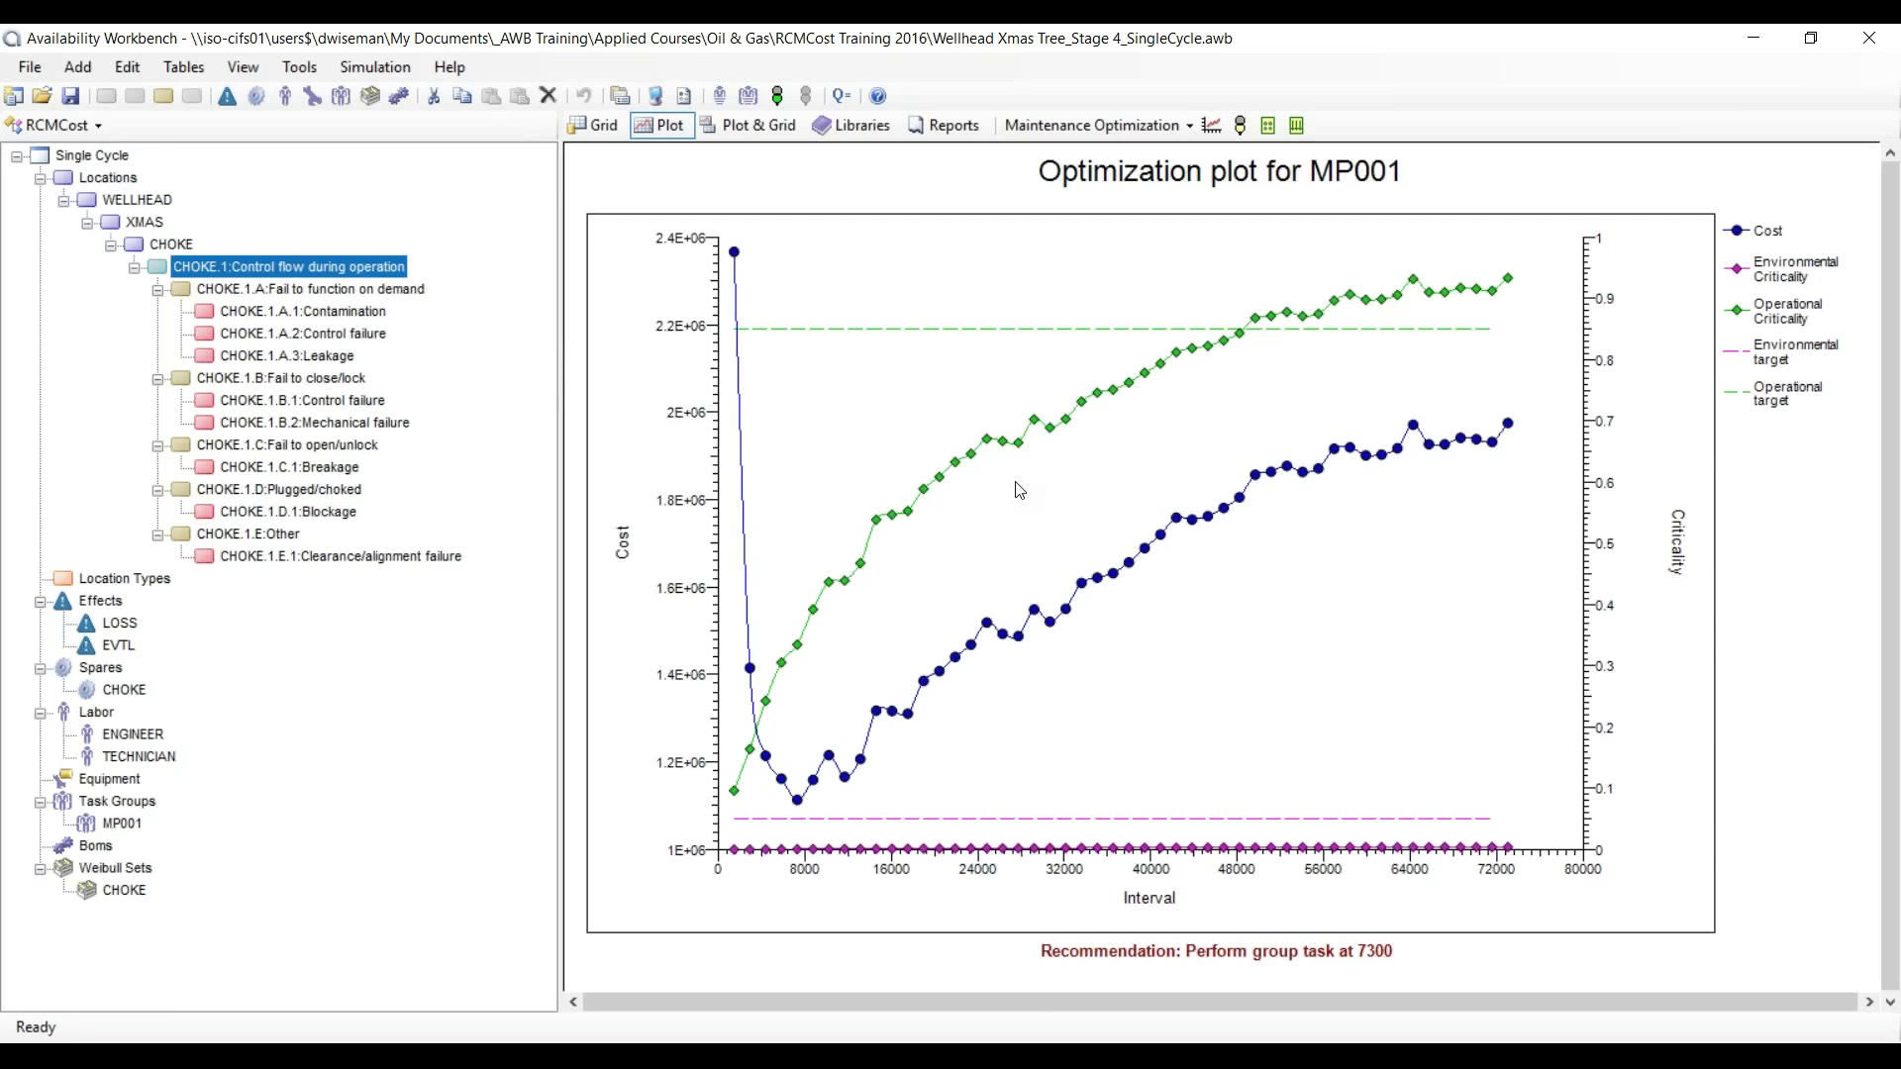
# Step: Review the interval, operational cost and efficiency factor in the properties of task group MP001
pyautogui.click(99, 827)
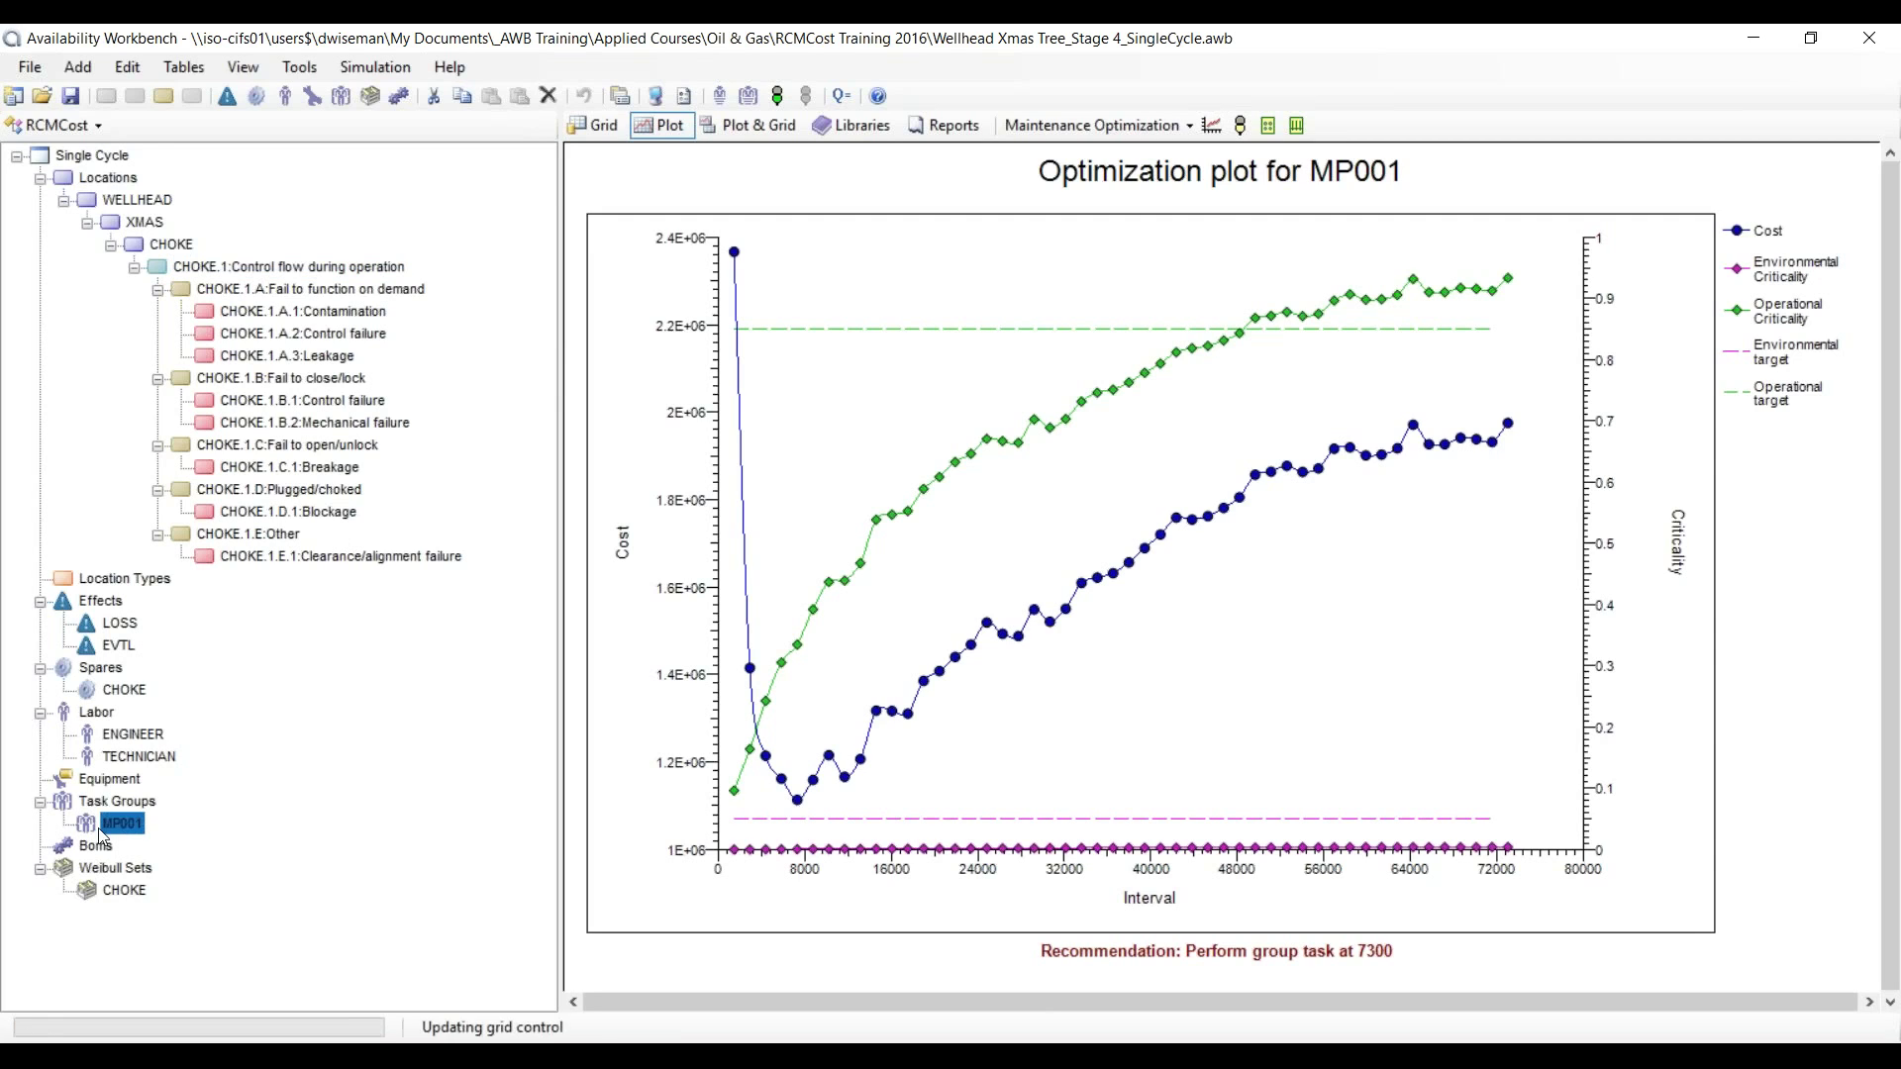
pyautogui.doubleClick(128, 827)
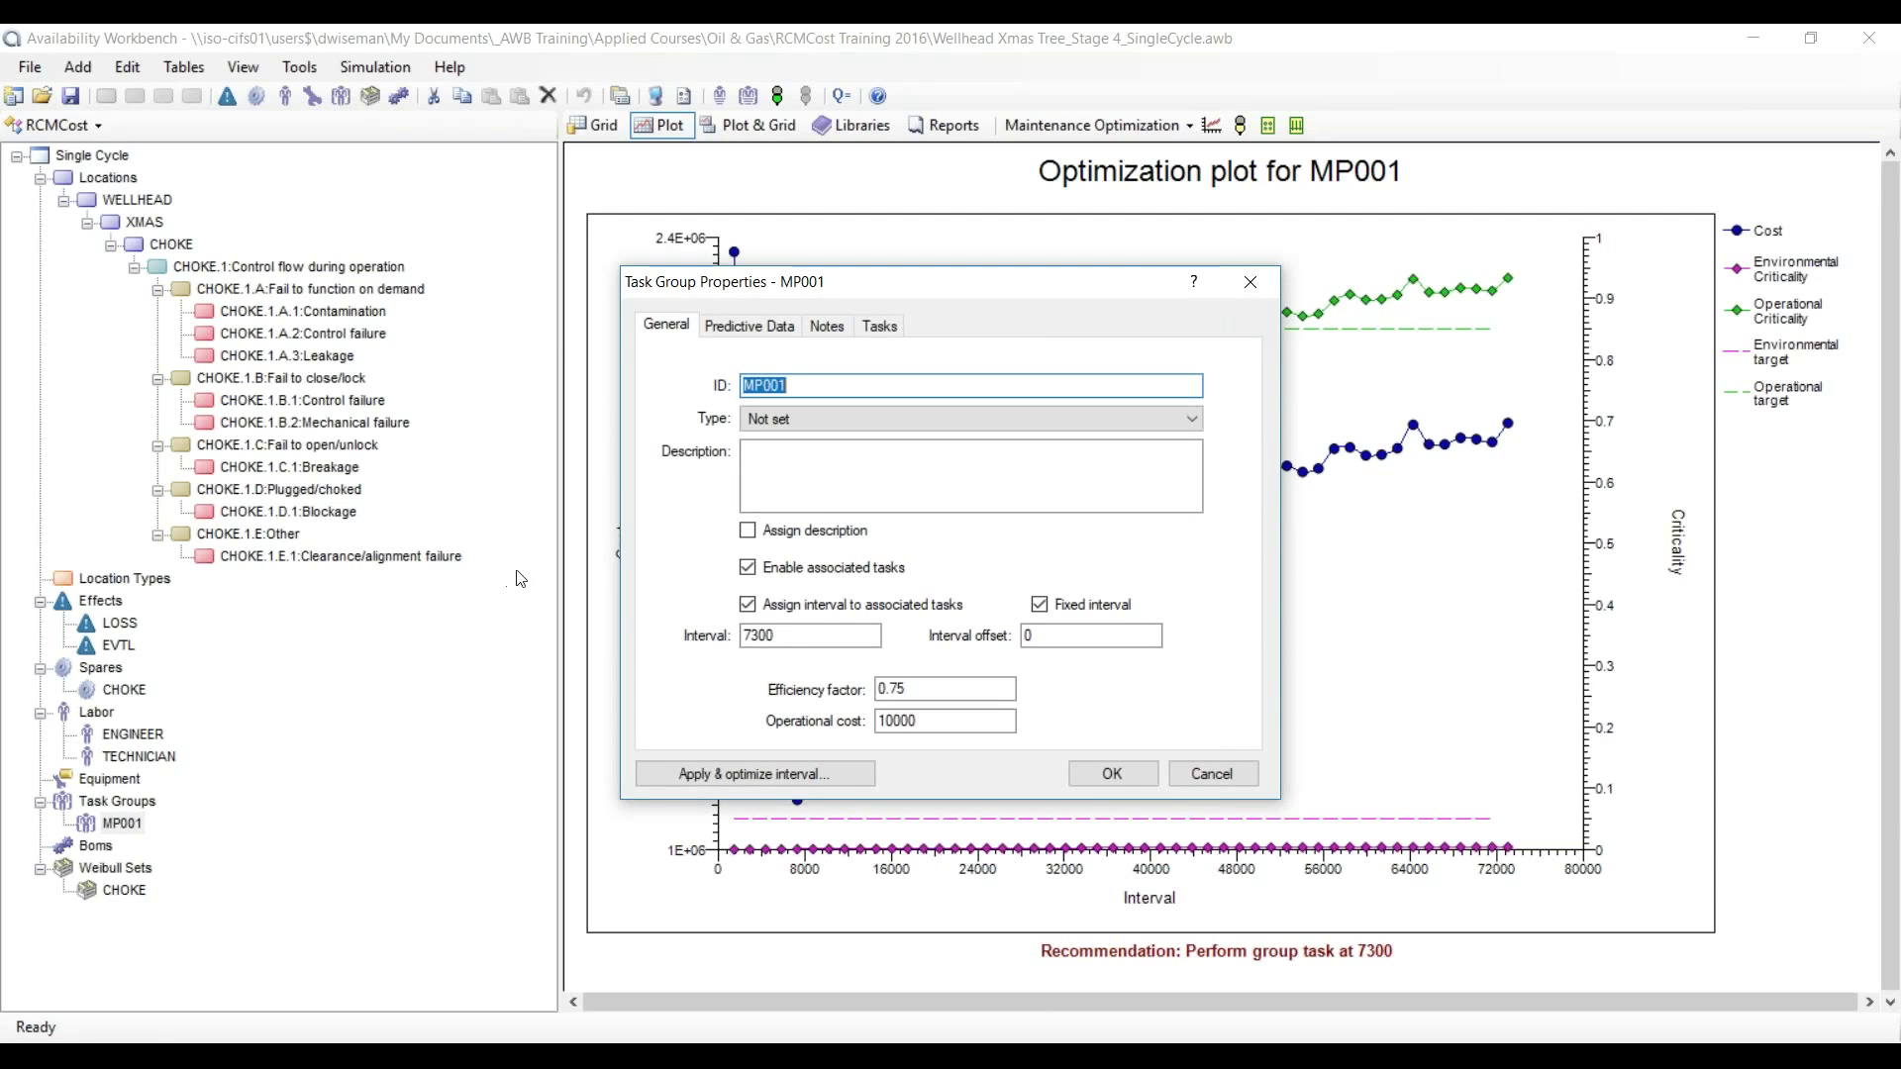
pyautogui.doubleClick(814, 644)
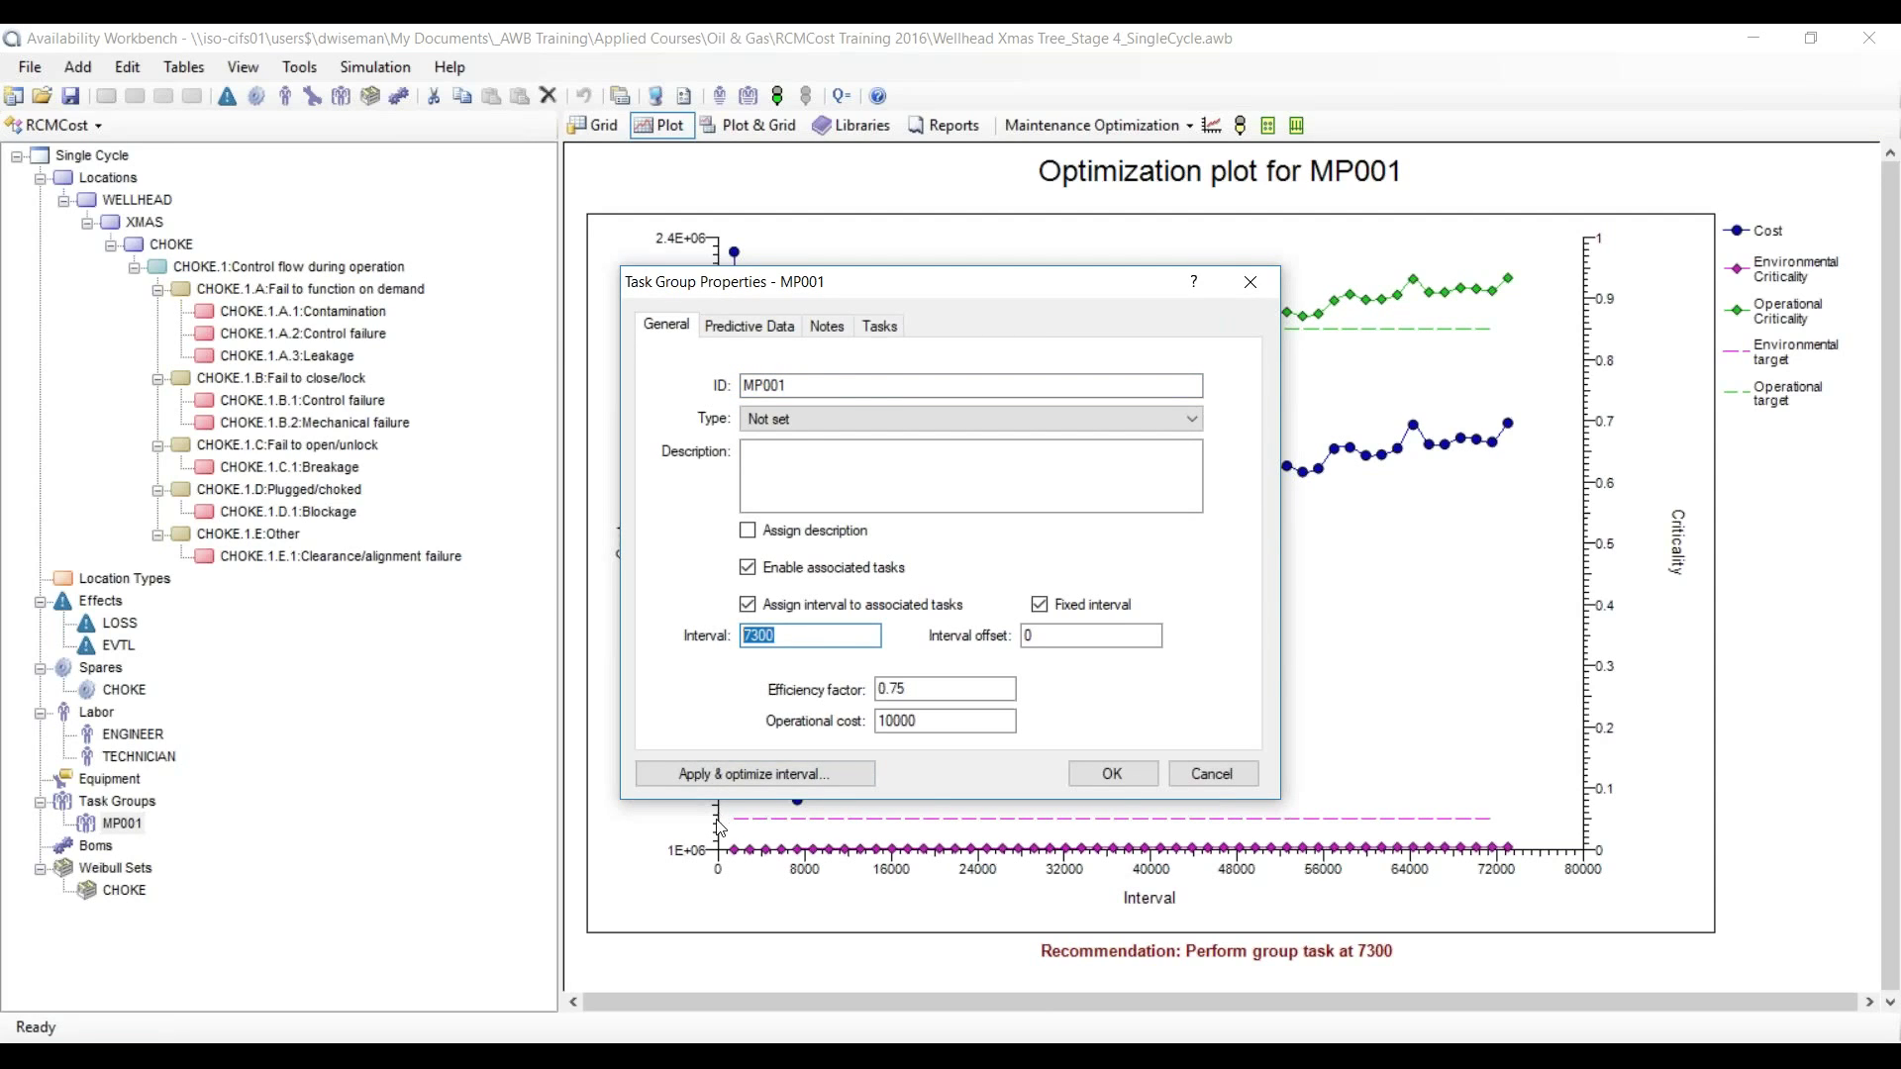
pyautogui.doubleClick(941, 721)
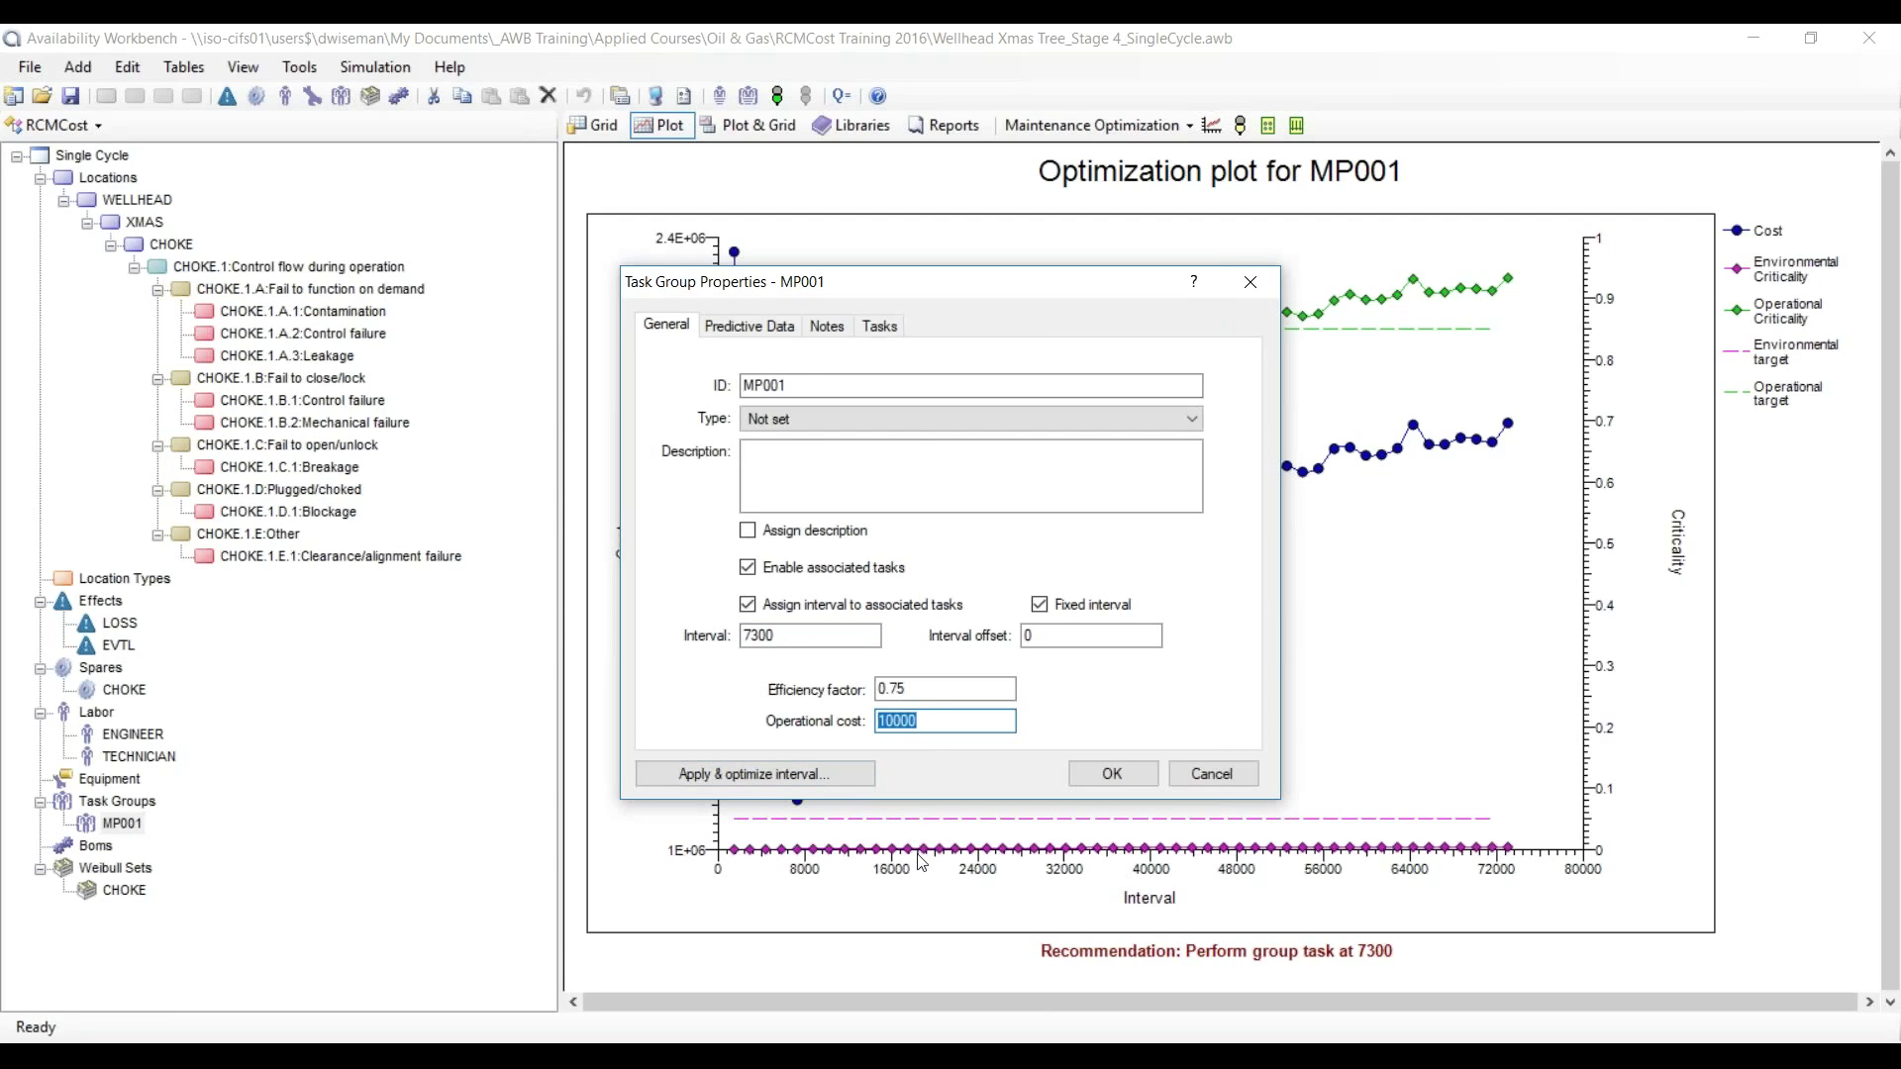
pyautogui.hotkey('shift', 'Tab')
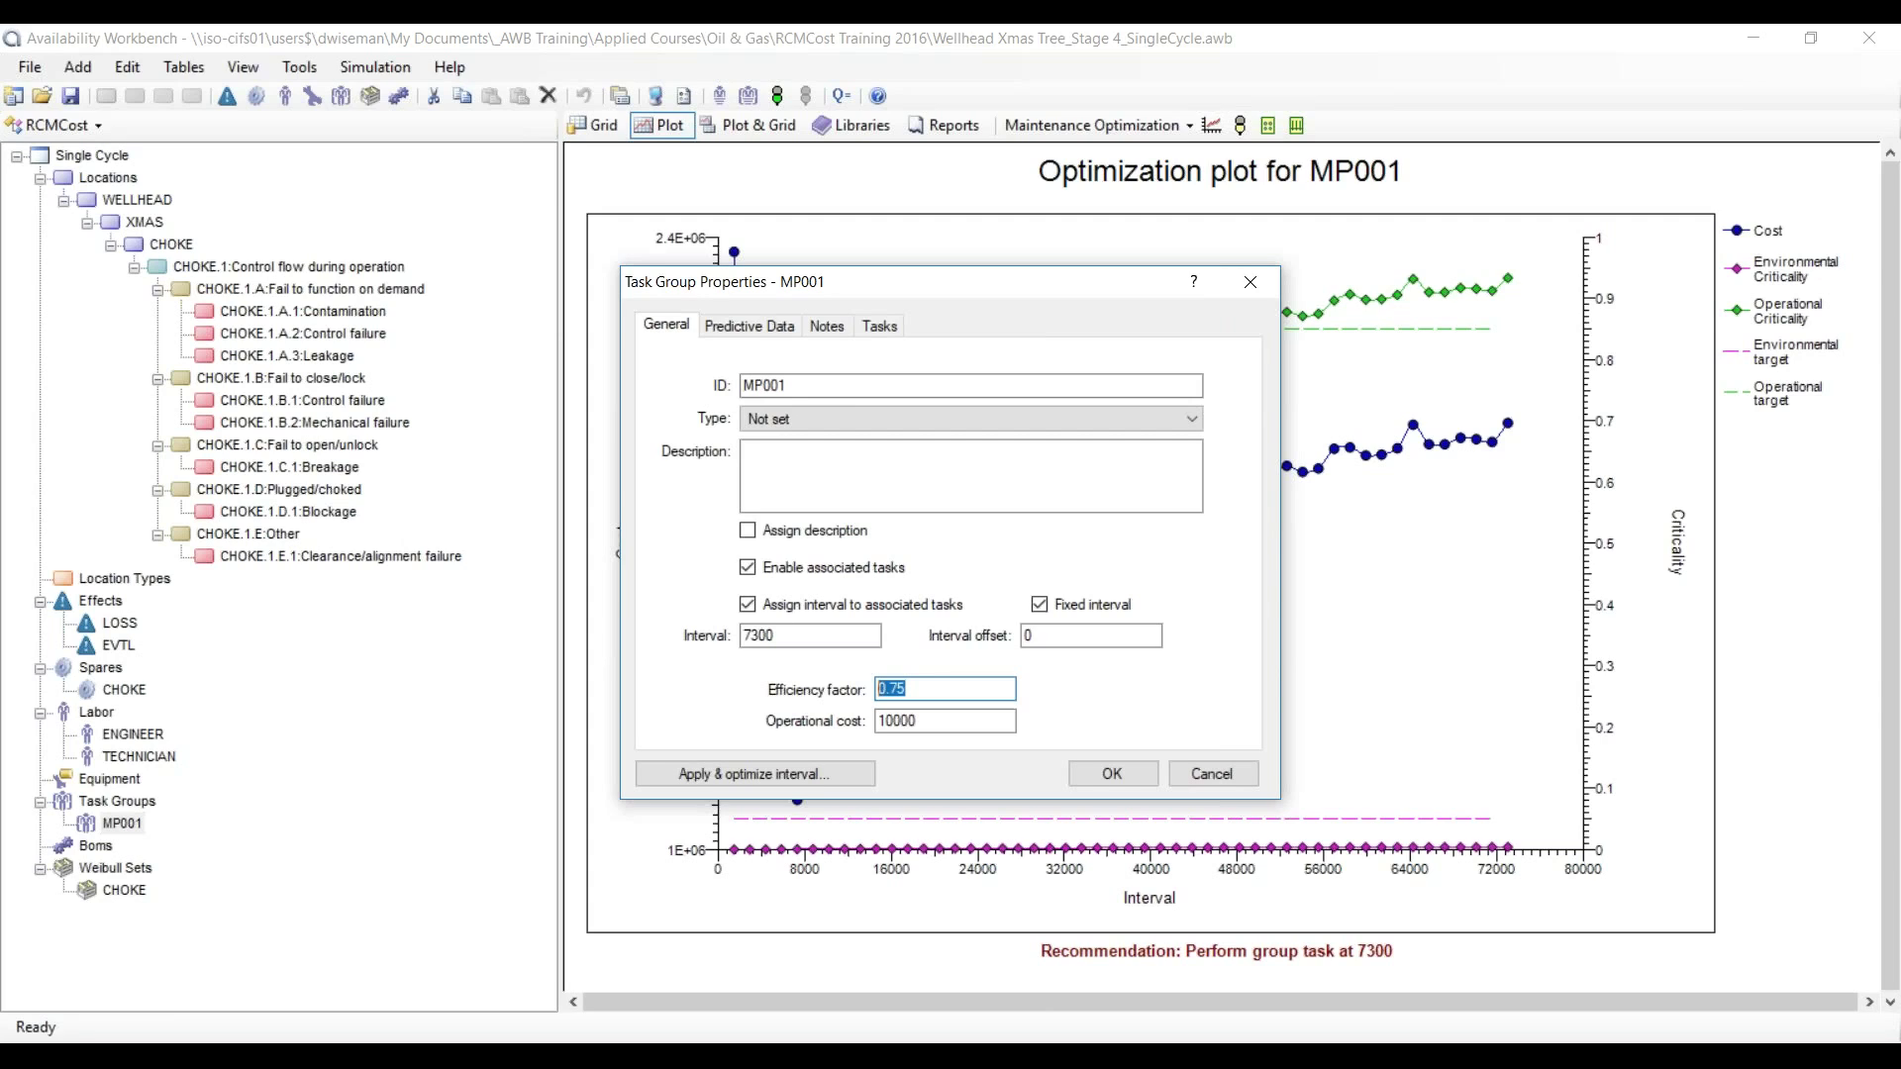
pyautogui.click(1252, 285)
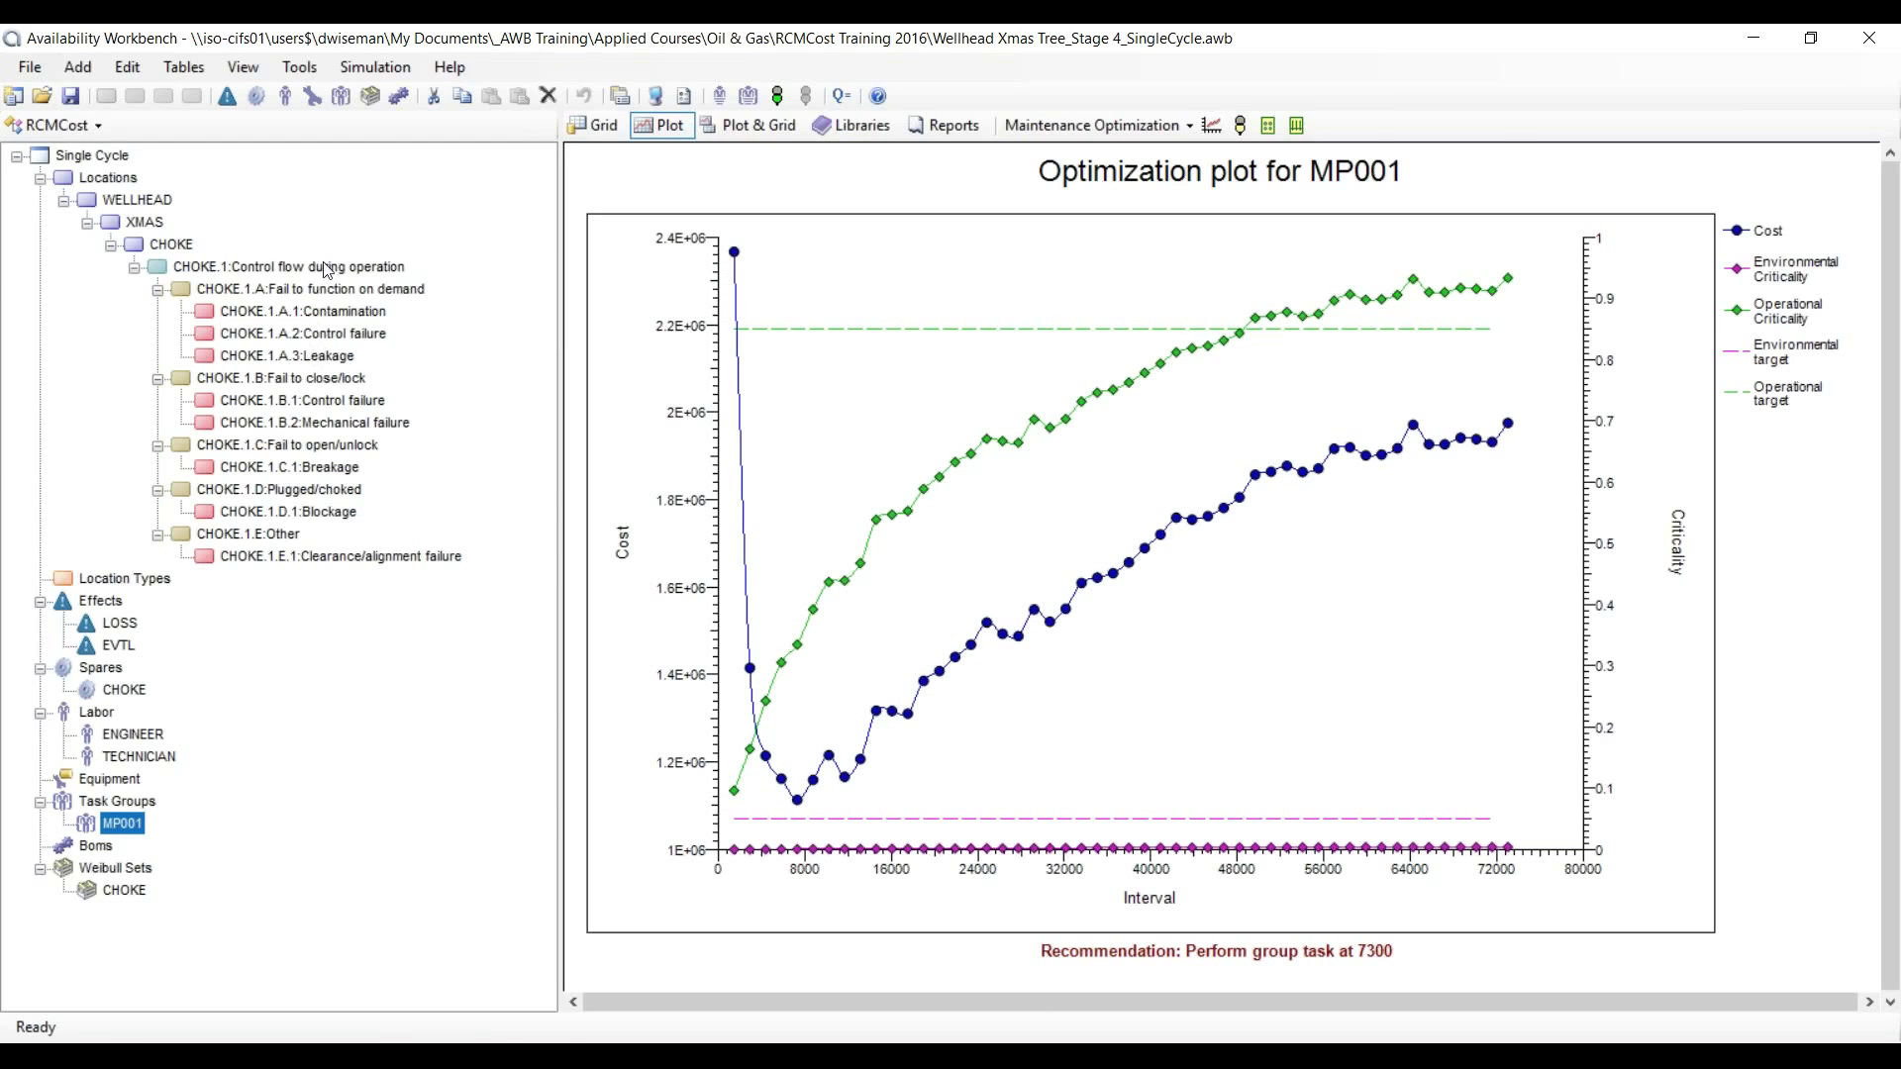
# Step: Check the task group assignment of the planned maintenance task for cause CHOKE.1.A.1 and return to the MP001 optimization plot
pyautogui.click(307, 290)
pyautogui.doubleClick(336, 310)
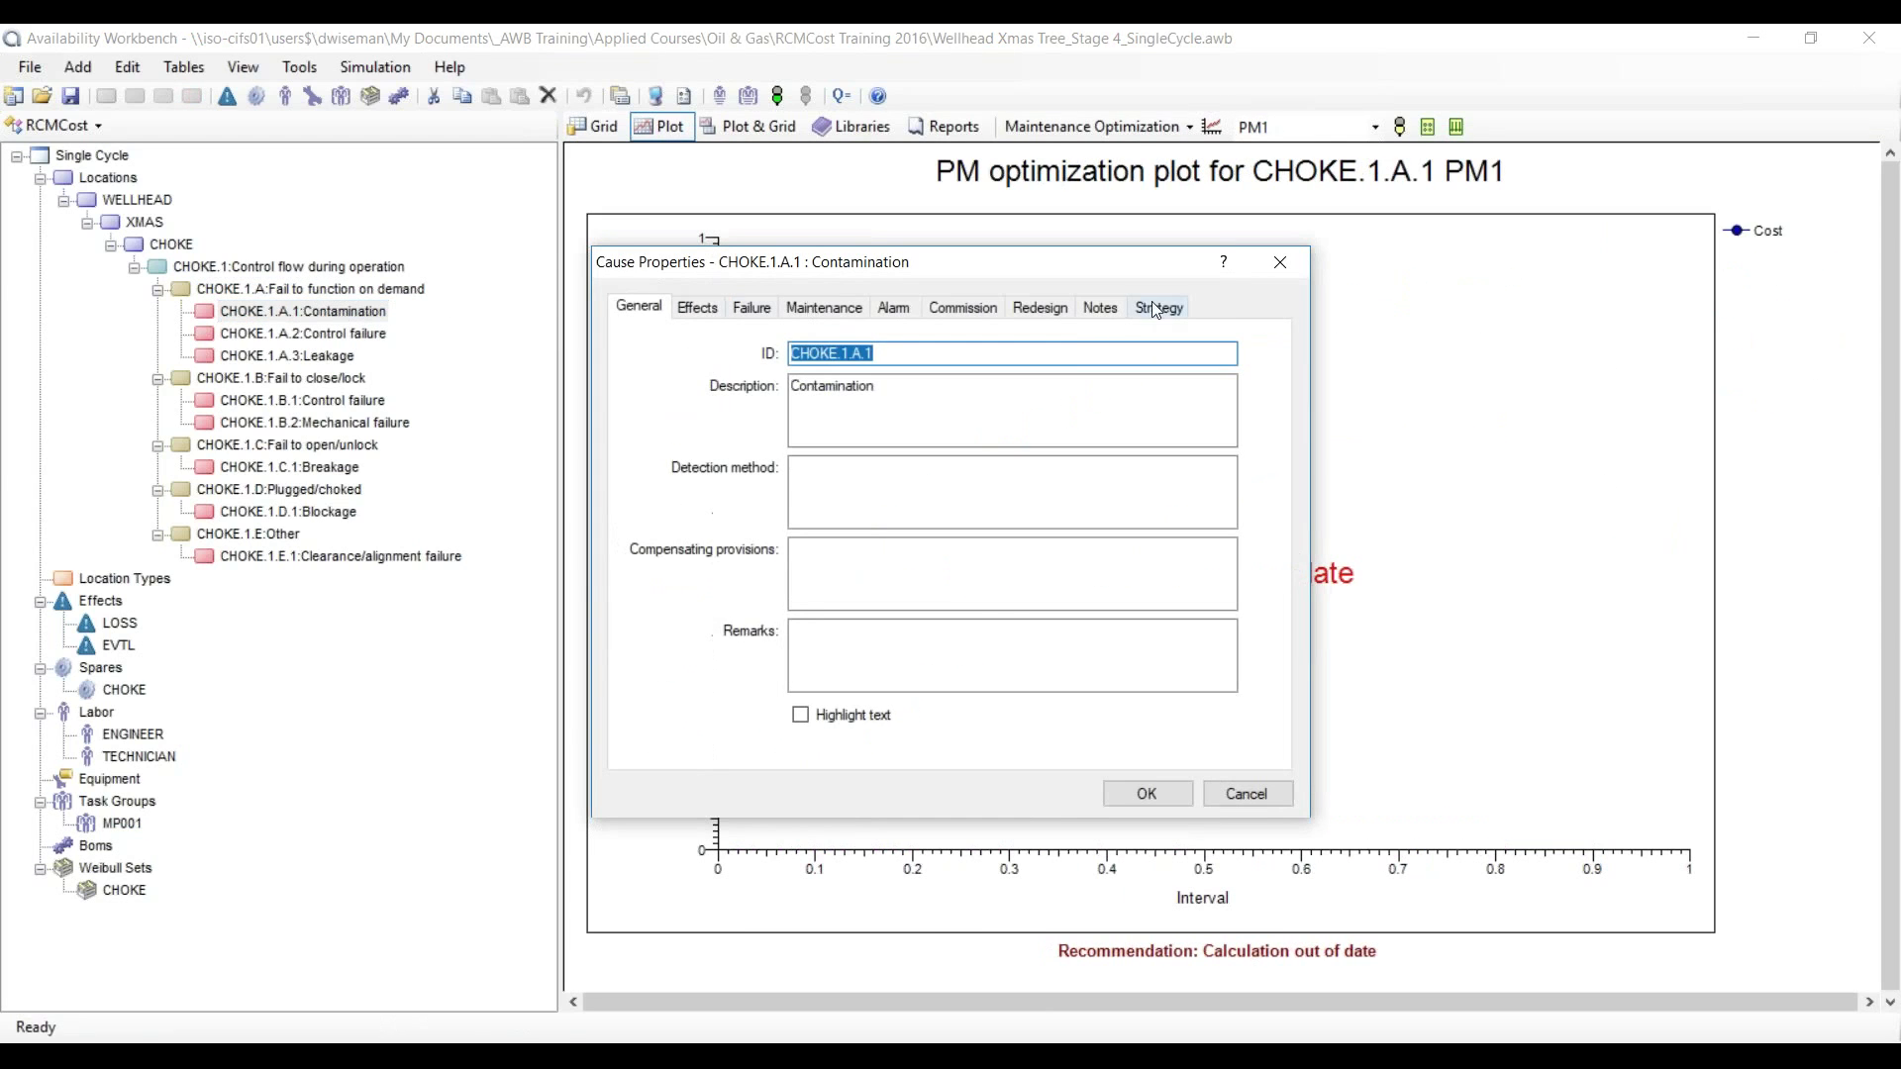
pyautogui.click(1154, 309)
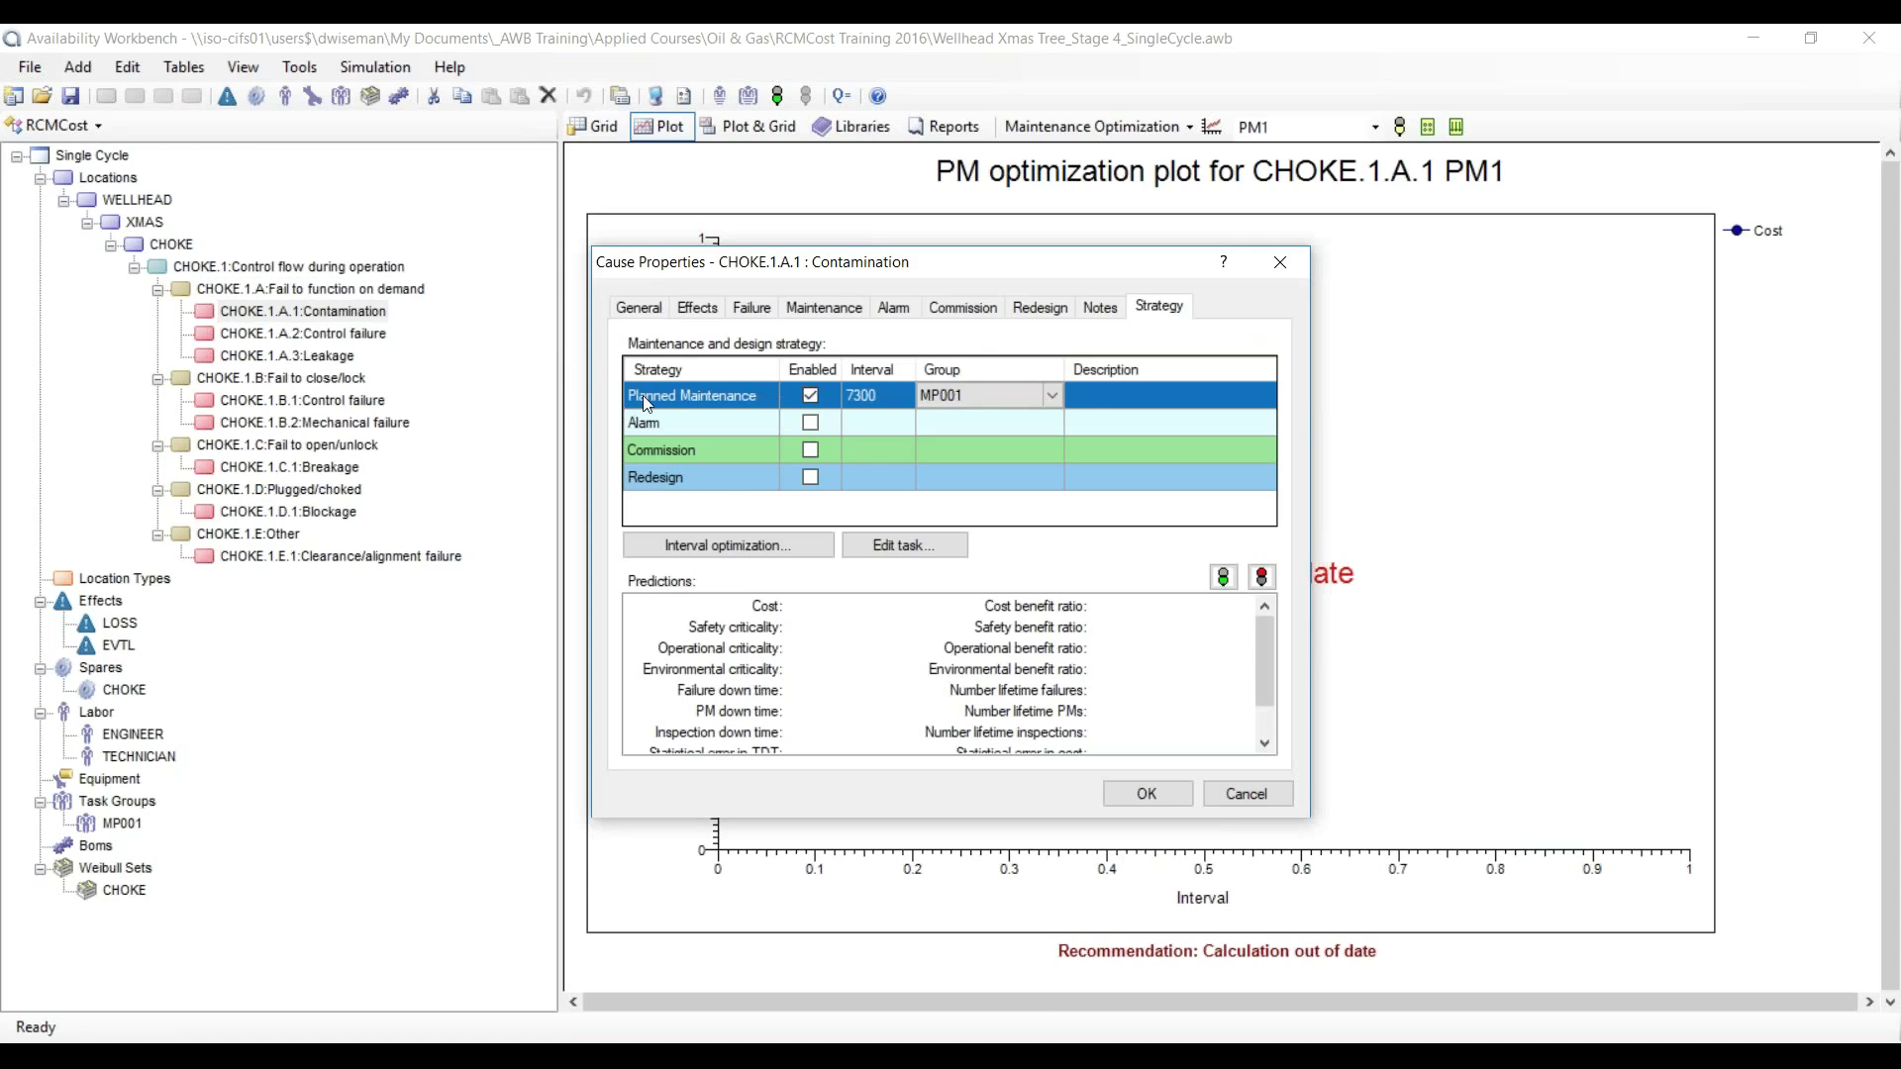
pyautogui.doubleClick(696, 399)
pyautogui.click(802, 547)
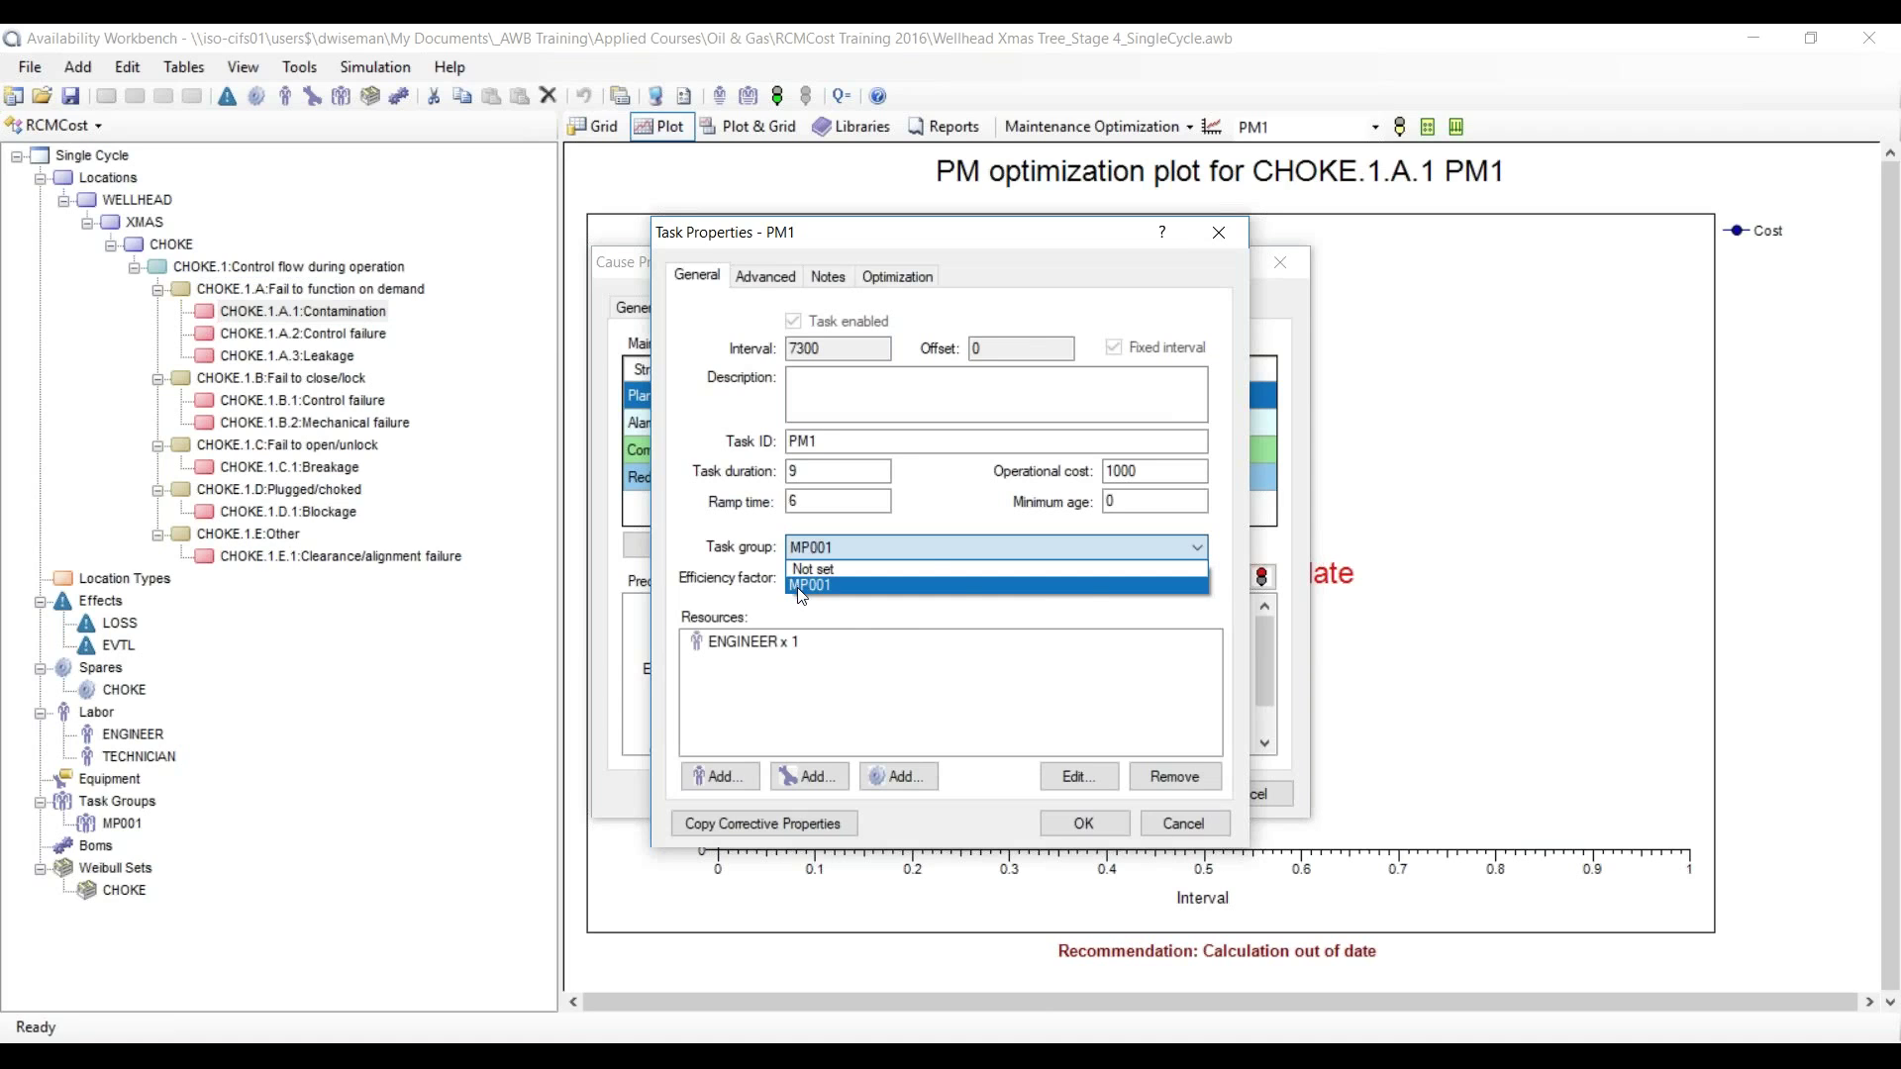
pyautogui.click(800, 586)
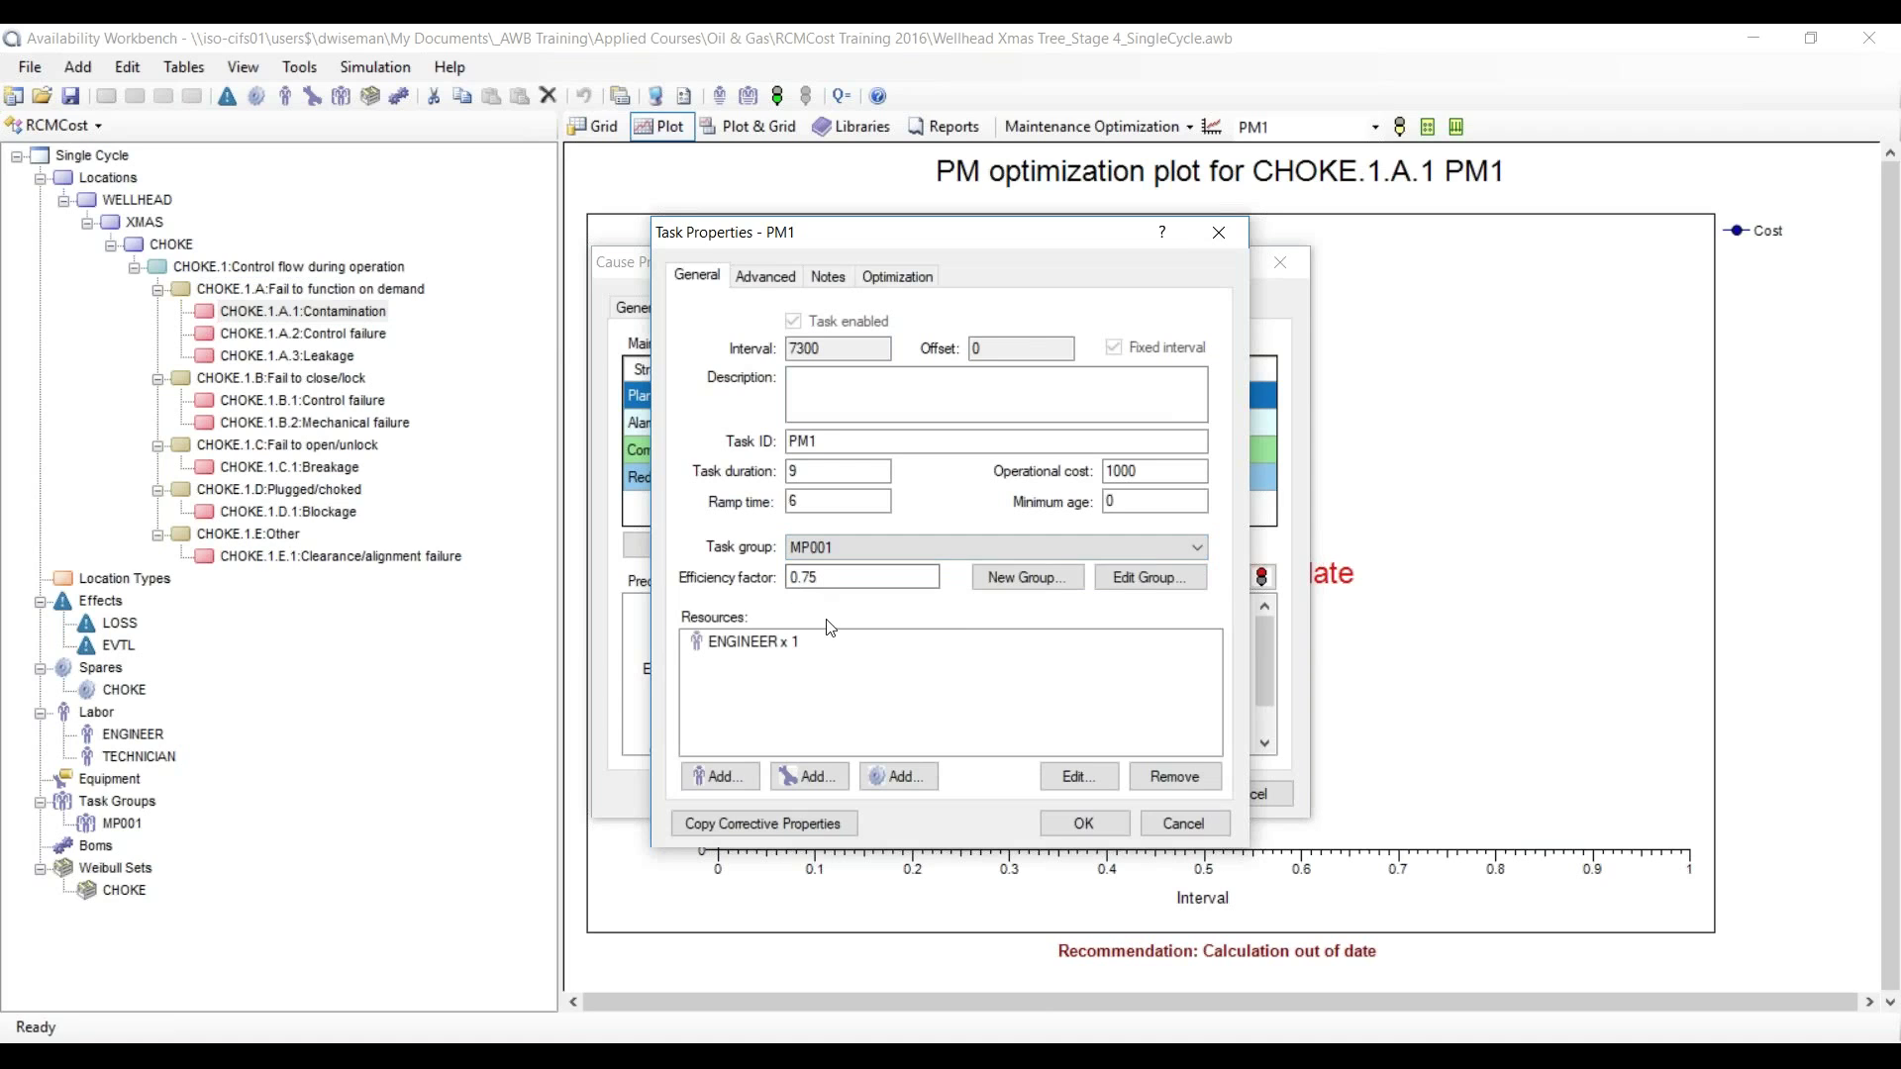
pyautogui.click(1218, 234)
pyautogui.click(1280, 262)
pyautogui.click(119, 827)
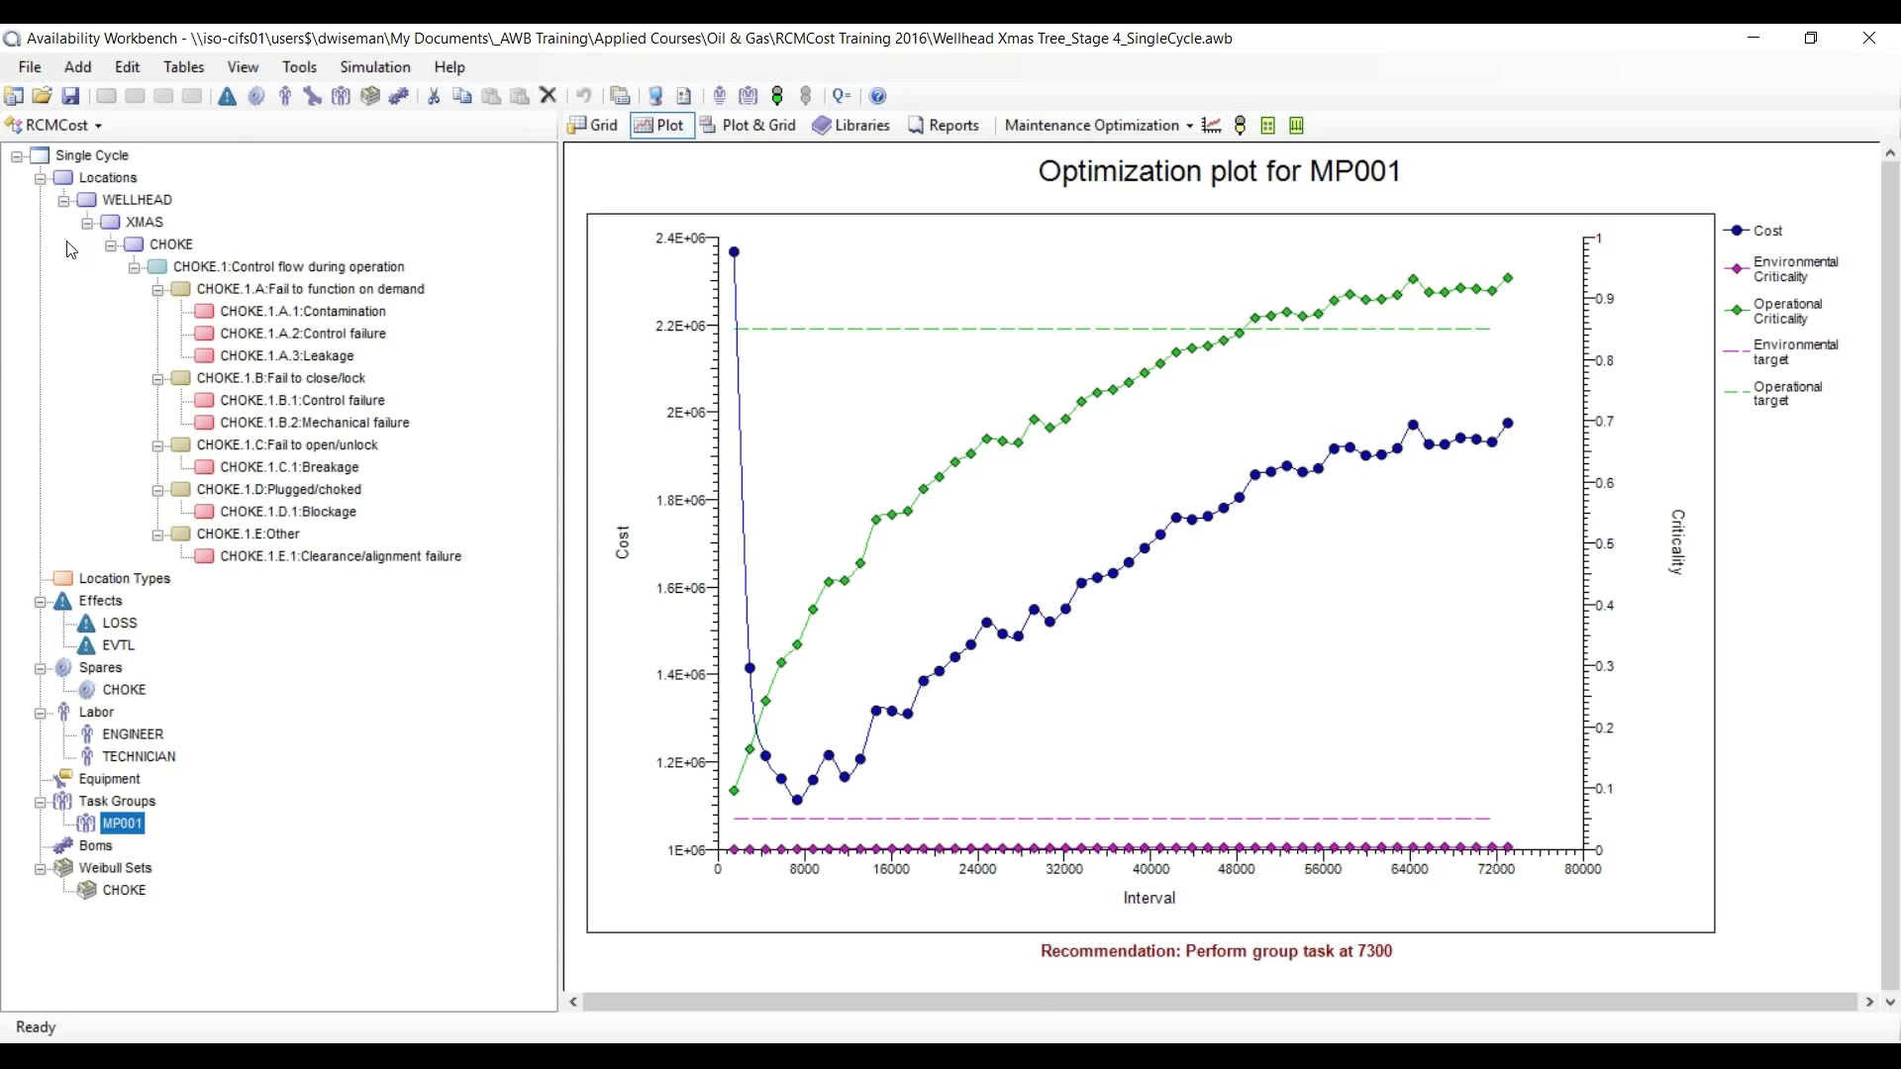
# Step: Switch to the Weibull module and display the CHOKE set's failure times in an enlarged data grid
pyautogui.click(58, 126)
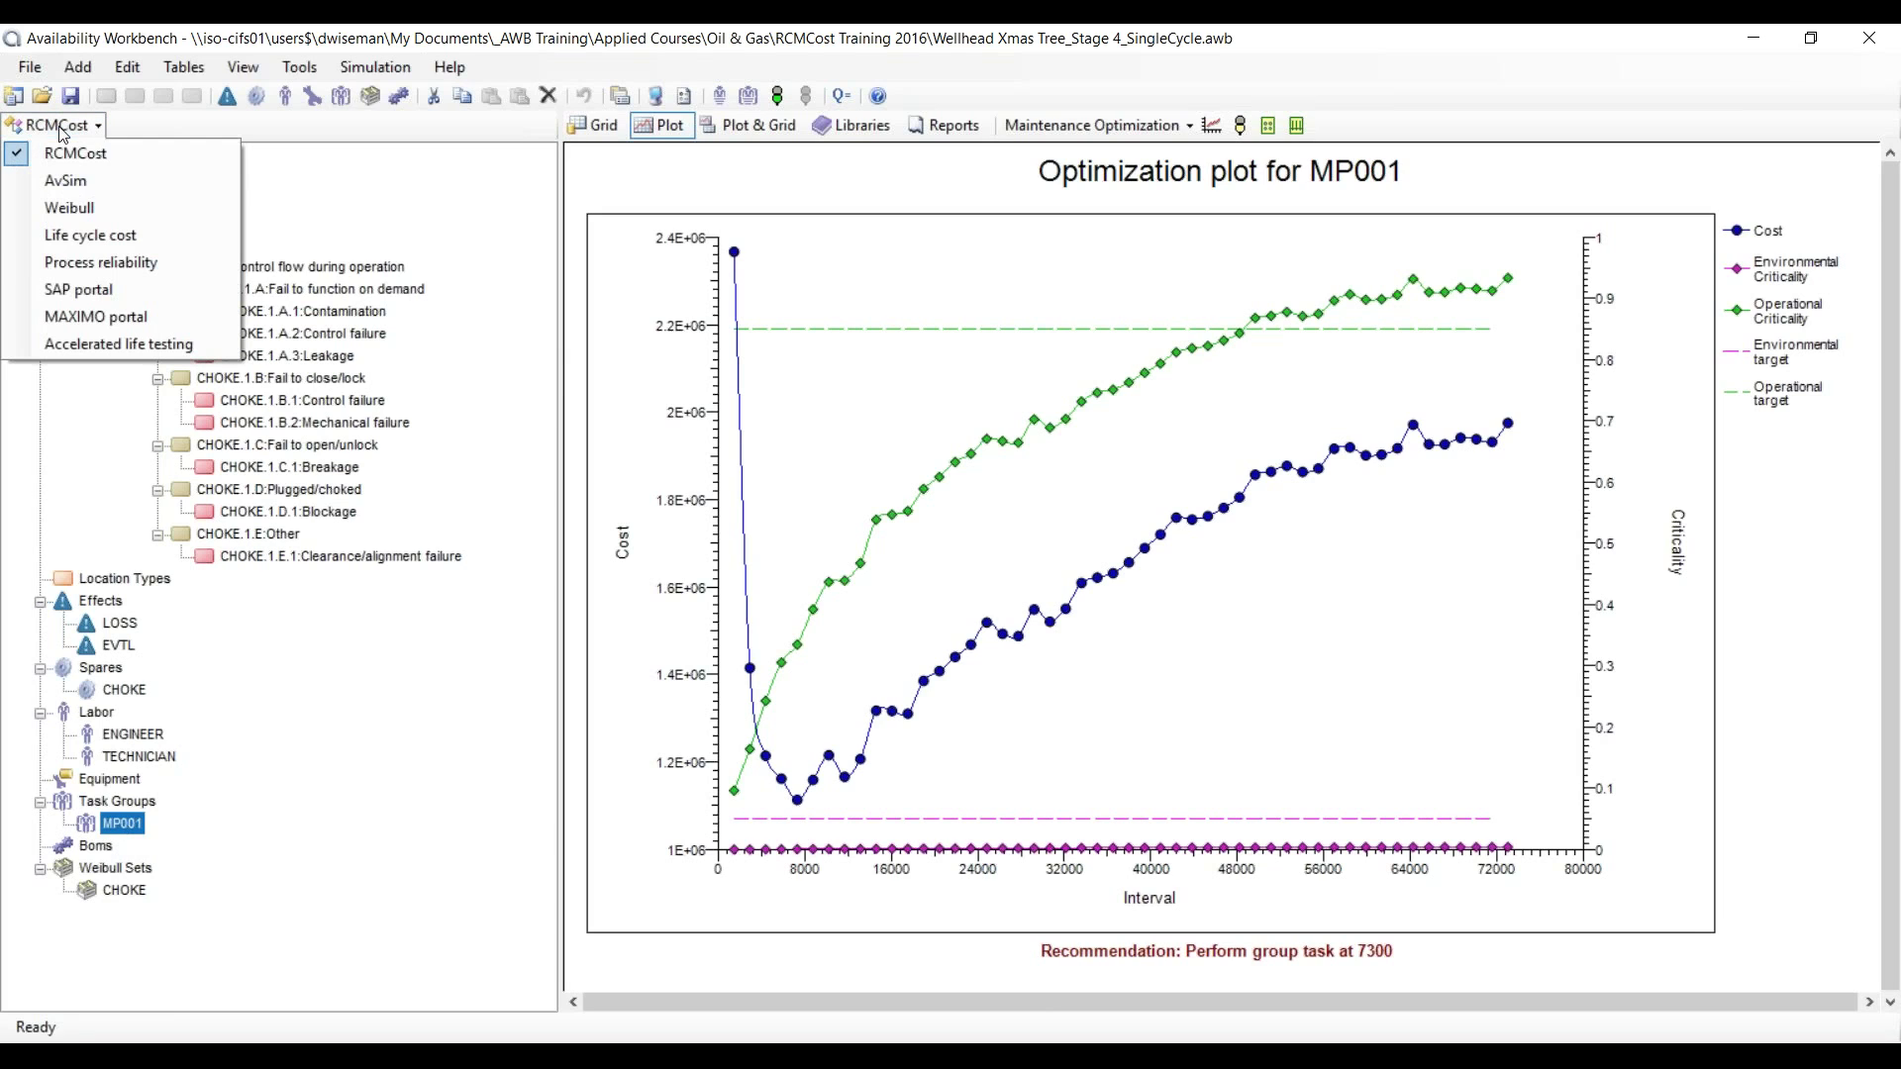
pyautogui.click(62, 210)
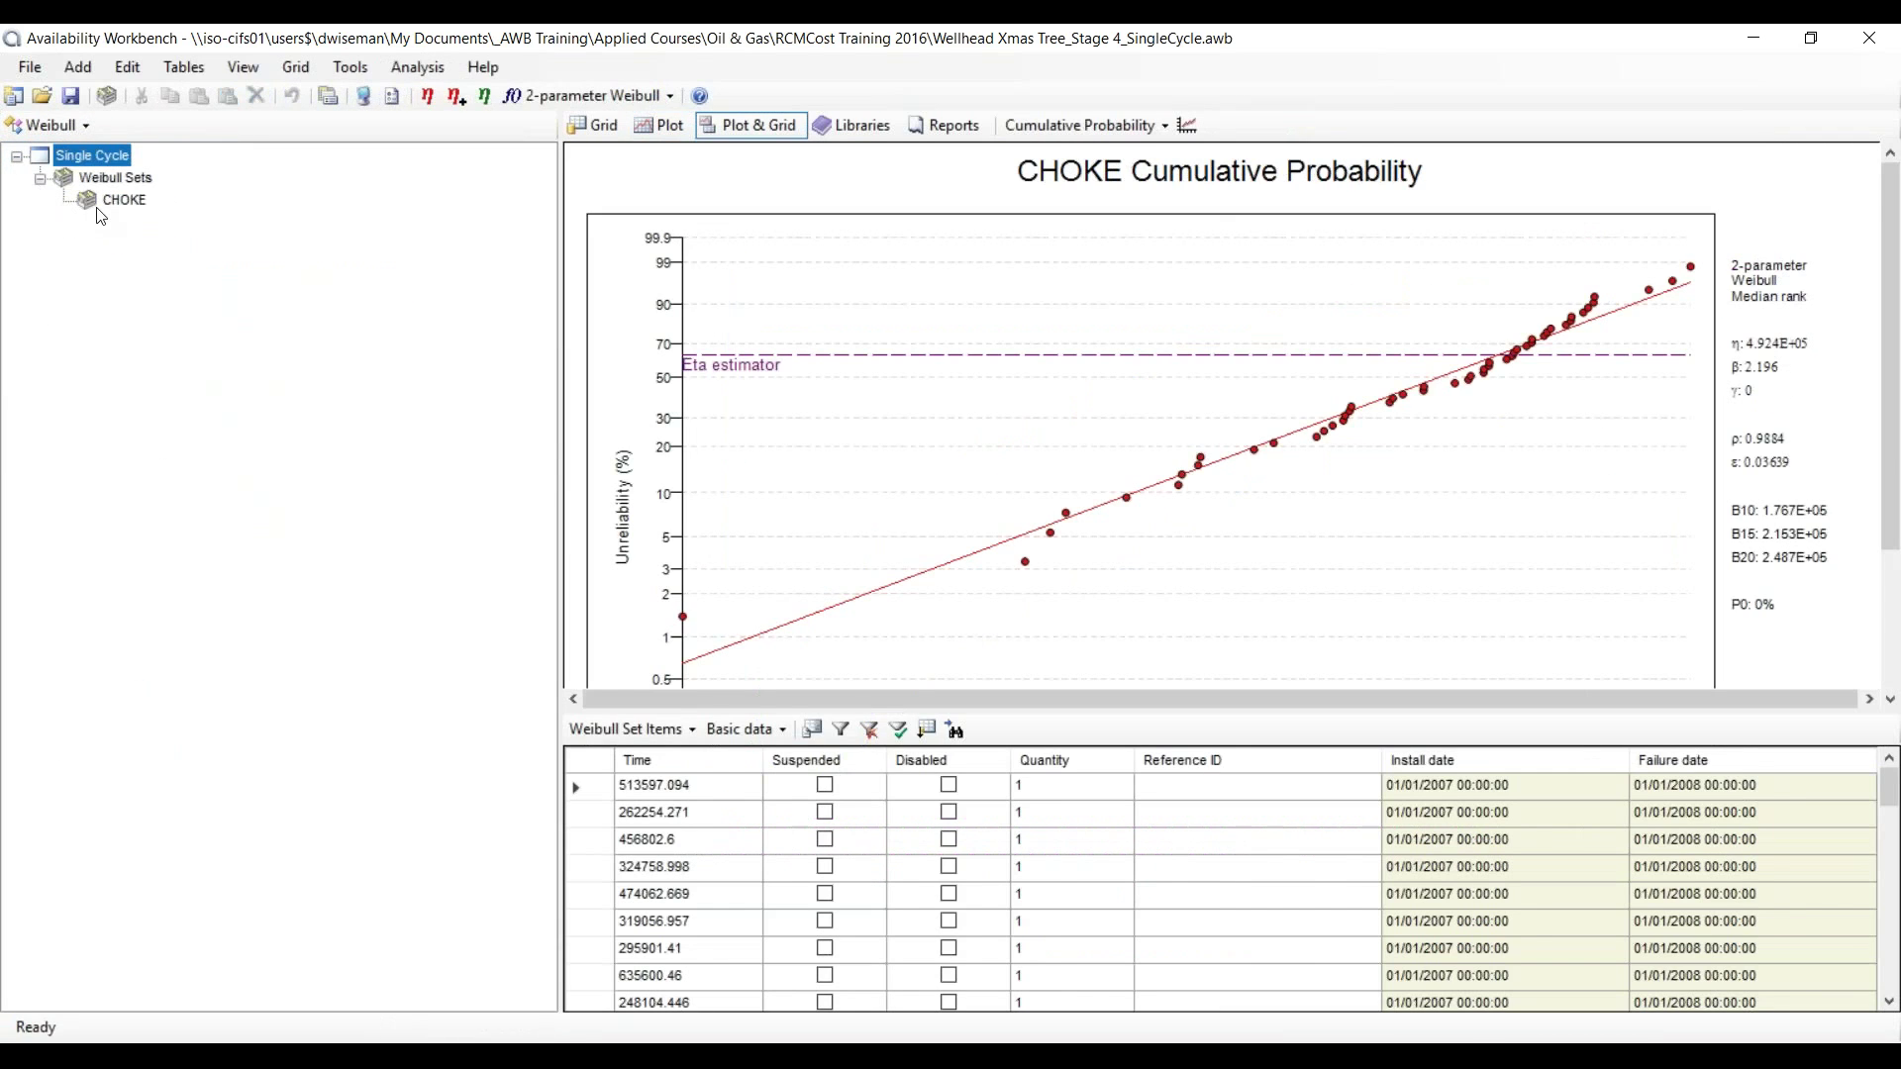
pyautogui.click(100, 206)
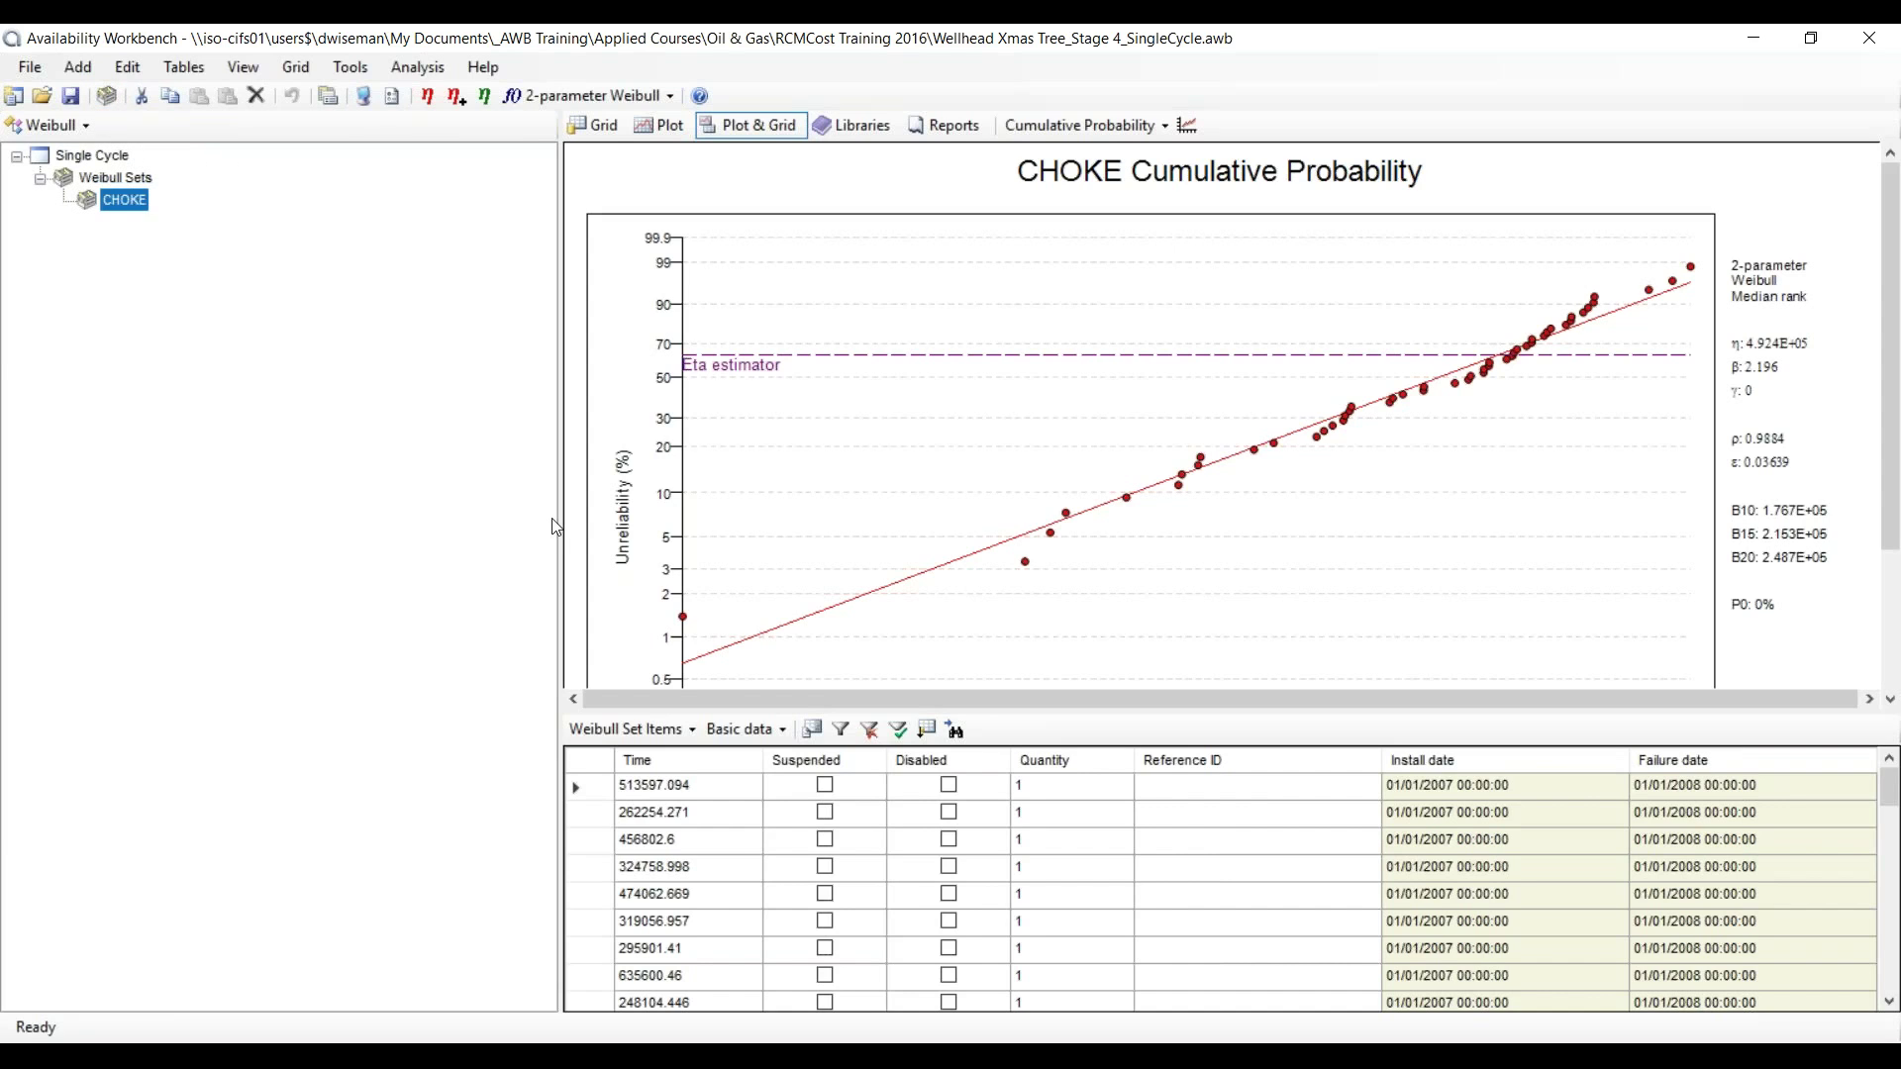
pyautogui.moveTo(559, 519); pyautogui.dragTo(191, 513)
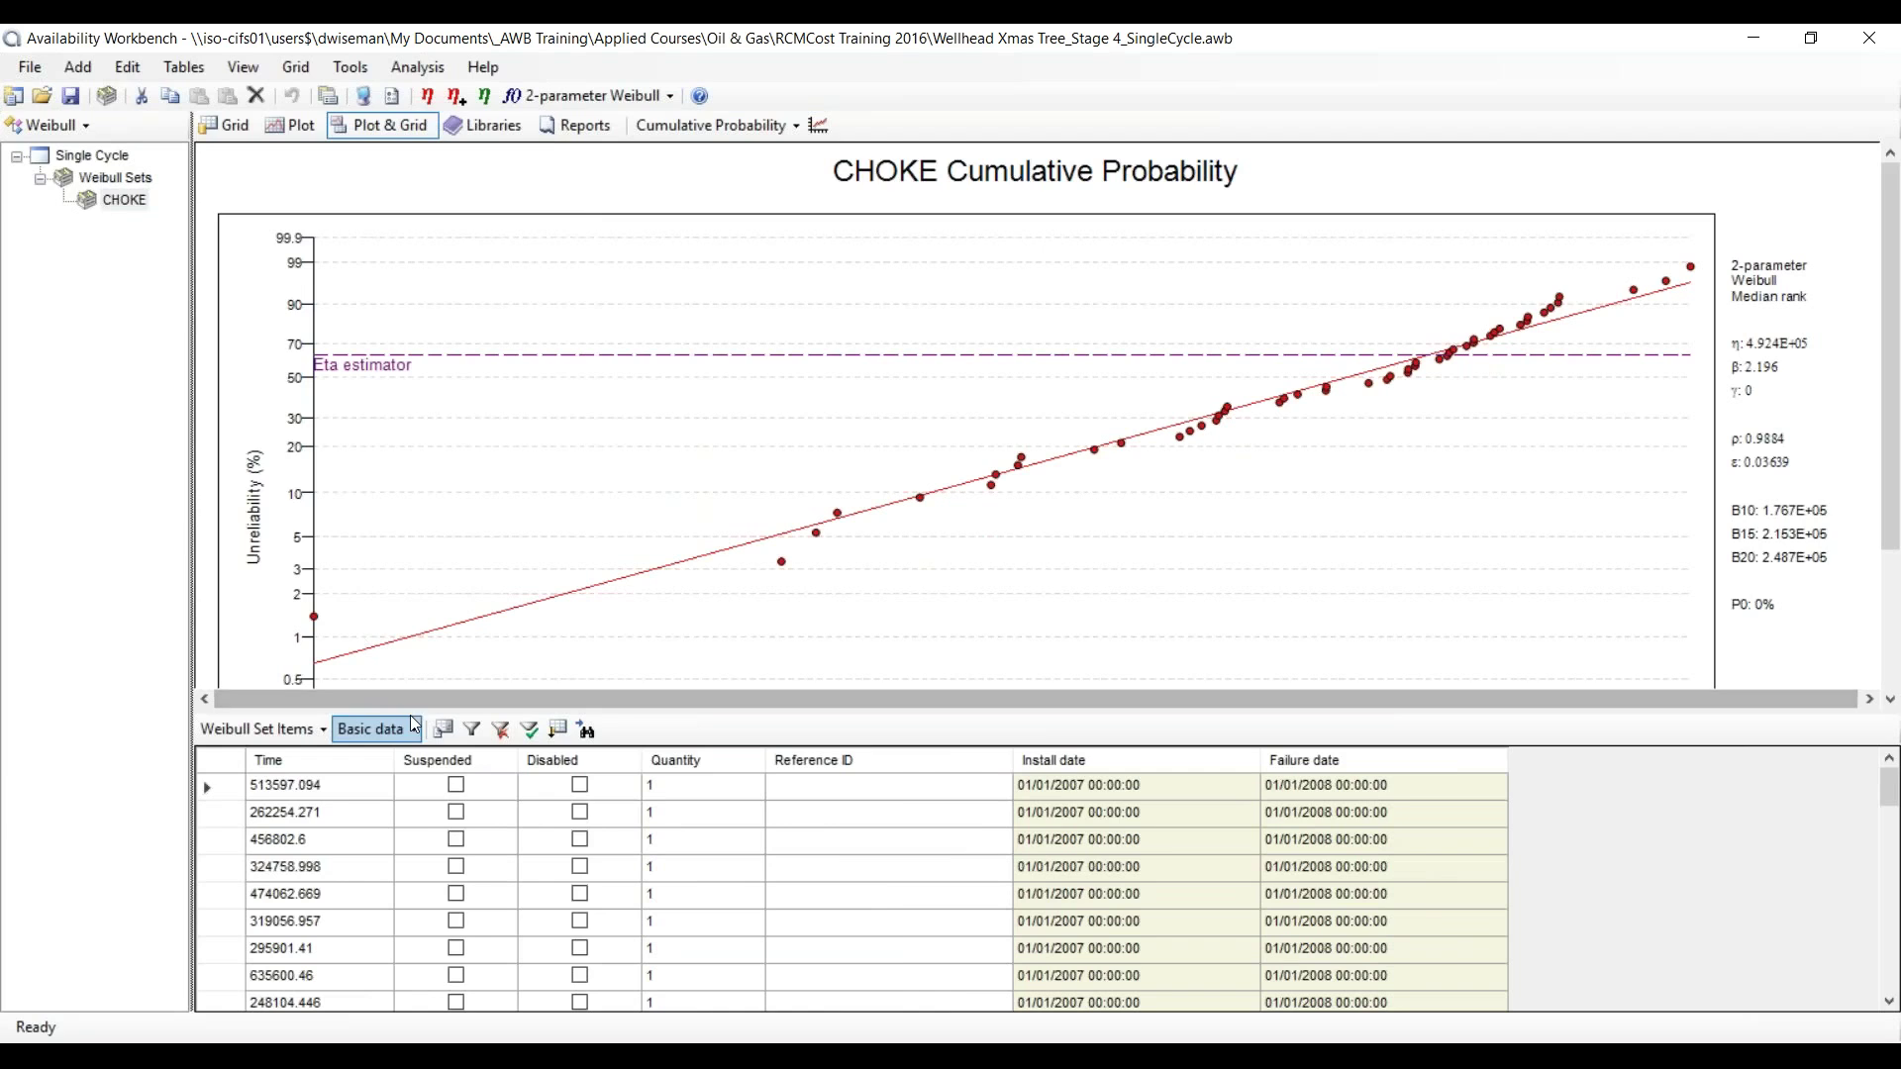
pyautogui.moveTo(413, 713); pyautogui.dragTo(412, 376)
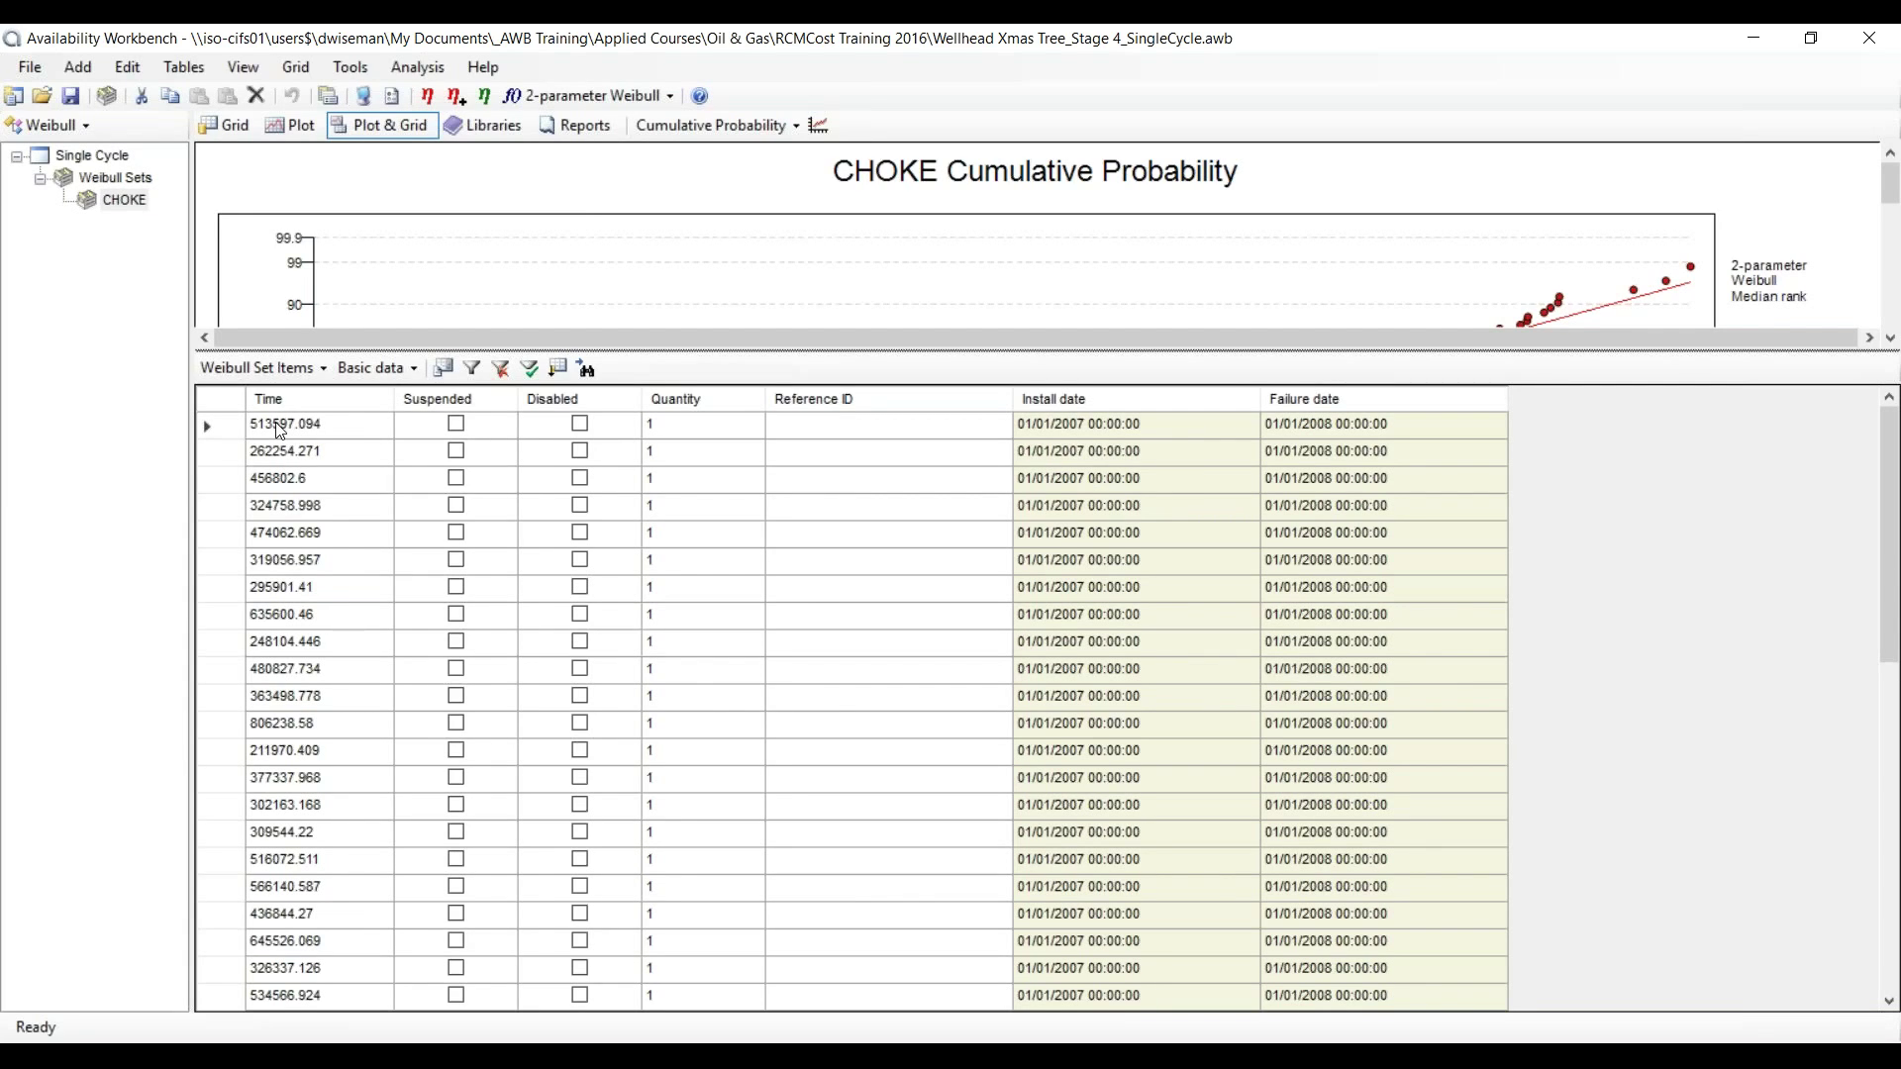
# Step: Review the analysis options in the CHOKE Weibull set properties, including the life calculation method and reliability estimation
pyautogui.doubleClick(127, 200)
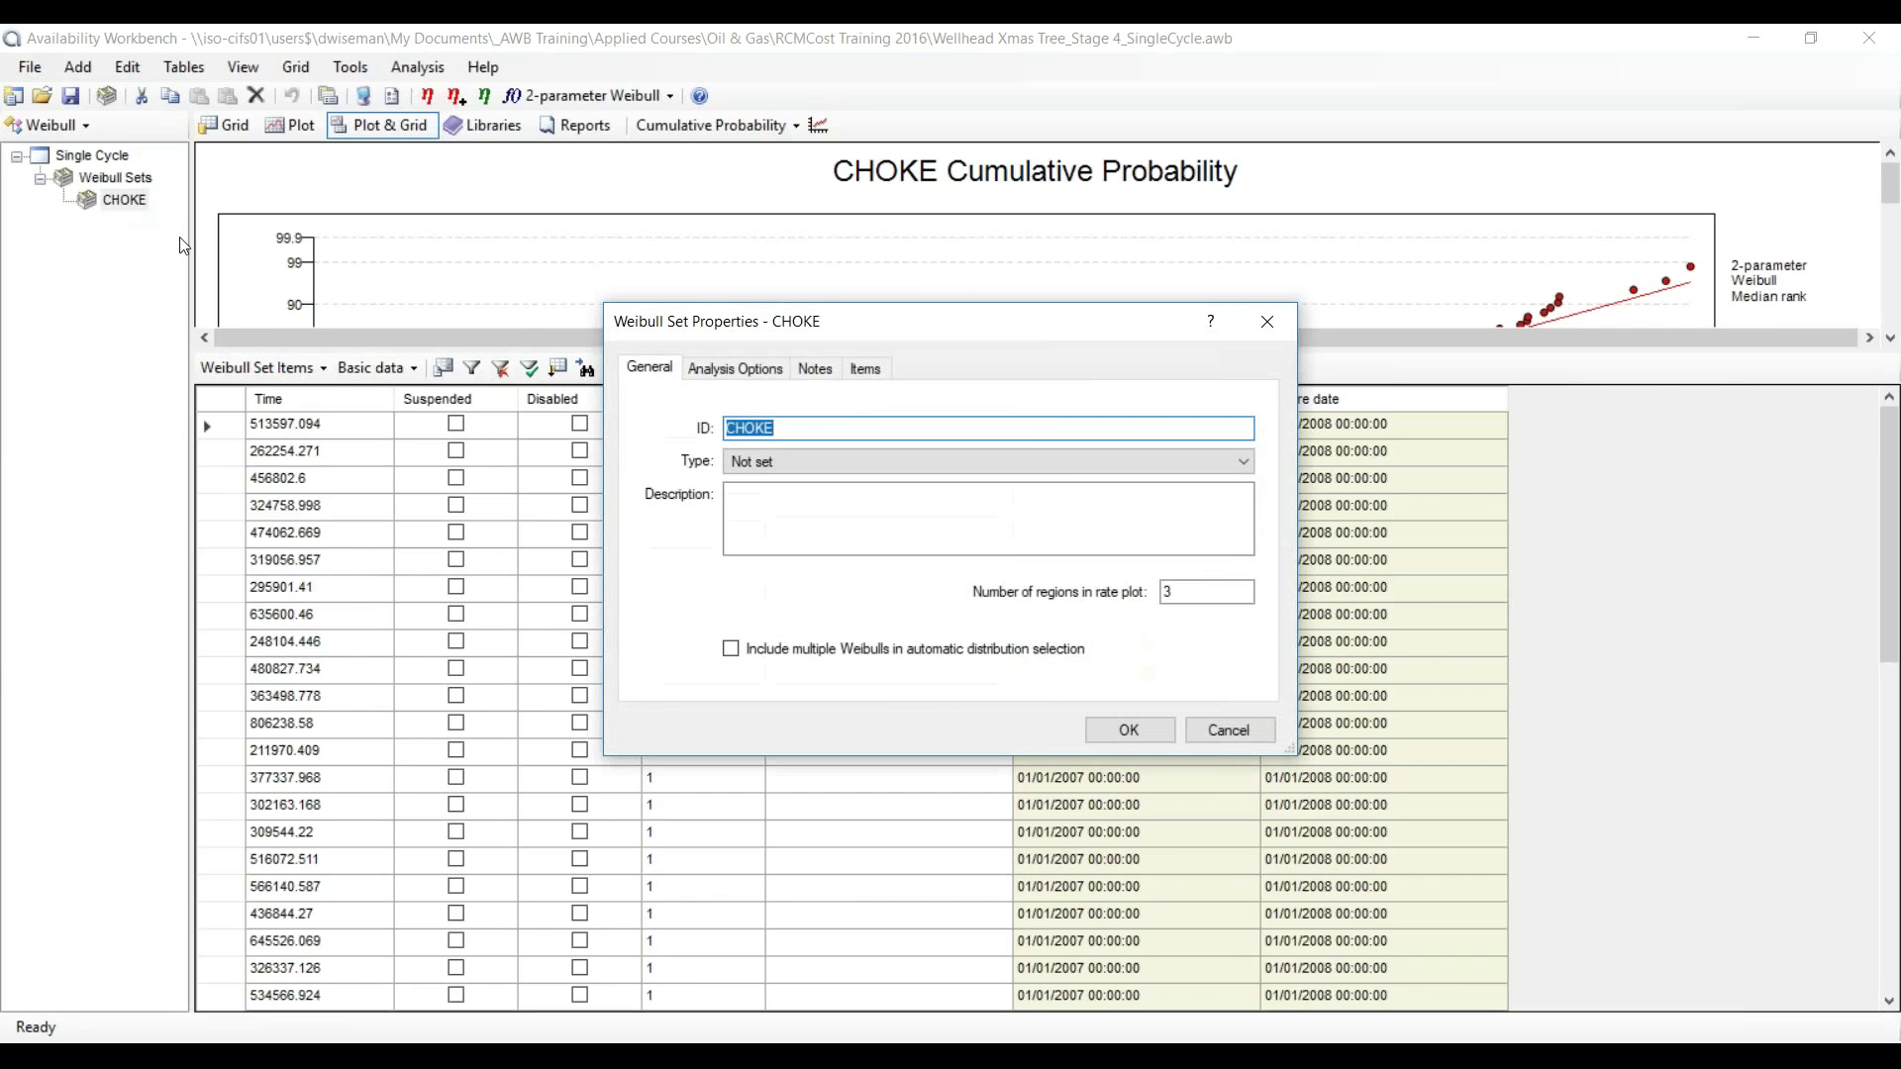
pyautogui.click(735, 381)
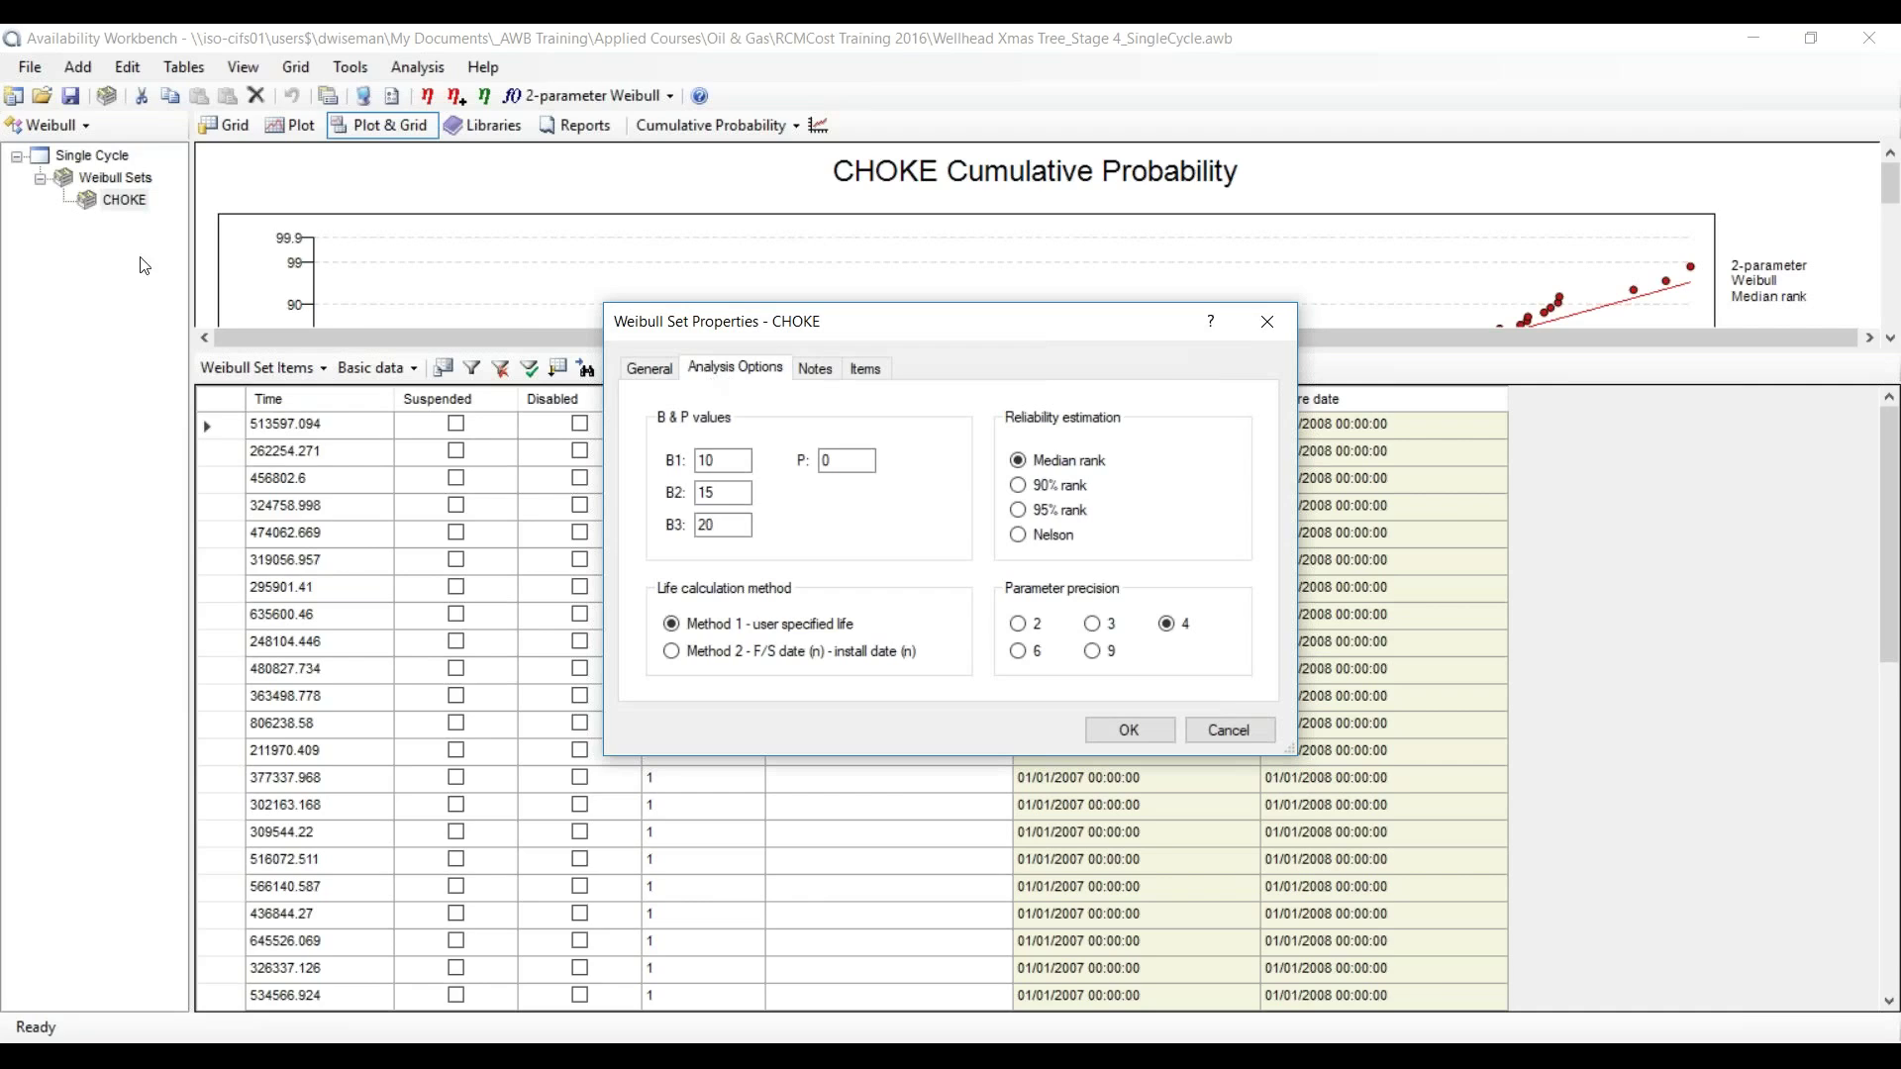
pyautogui.click(105, 207)
pyautogui.moveTo(967, 334); pyautogui.dragTo(568, 332)
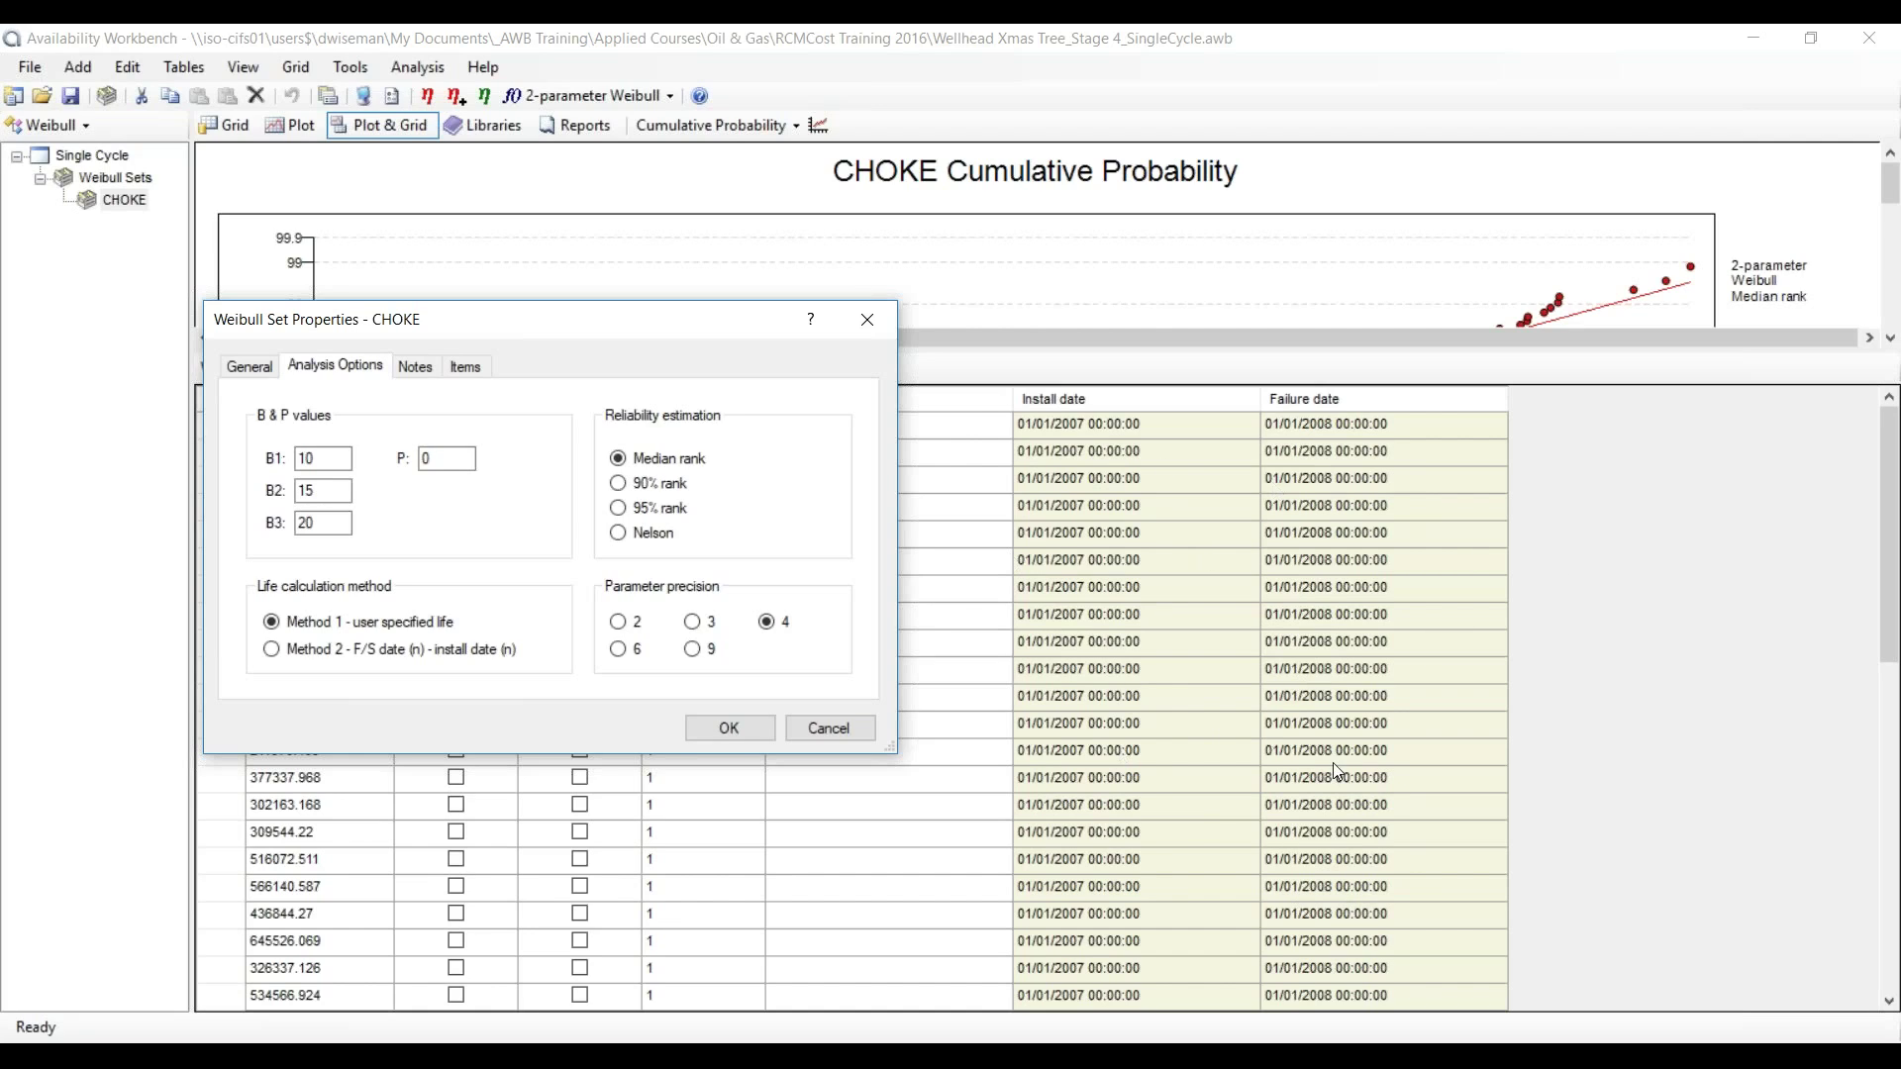
pyautogui.click(866, 320)
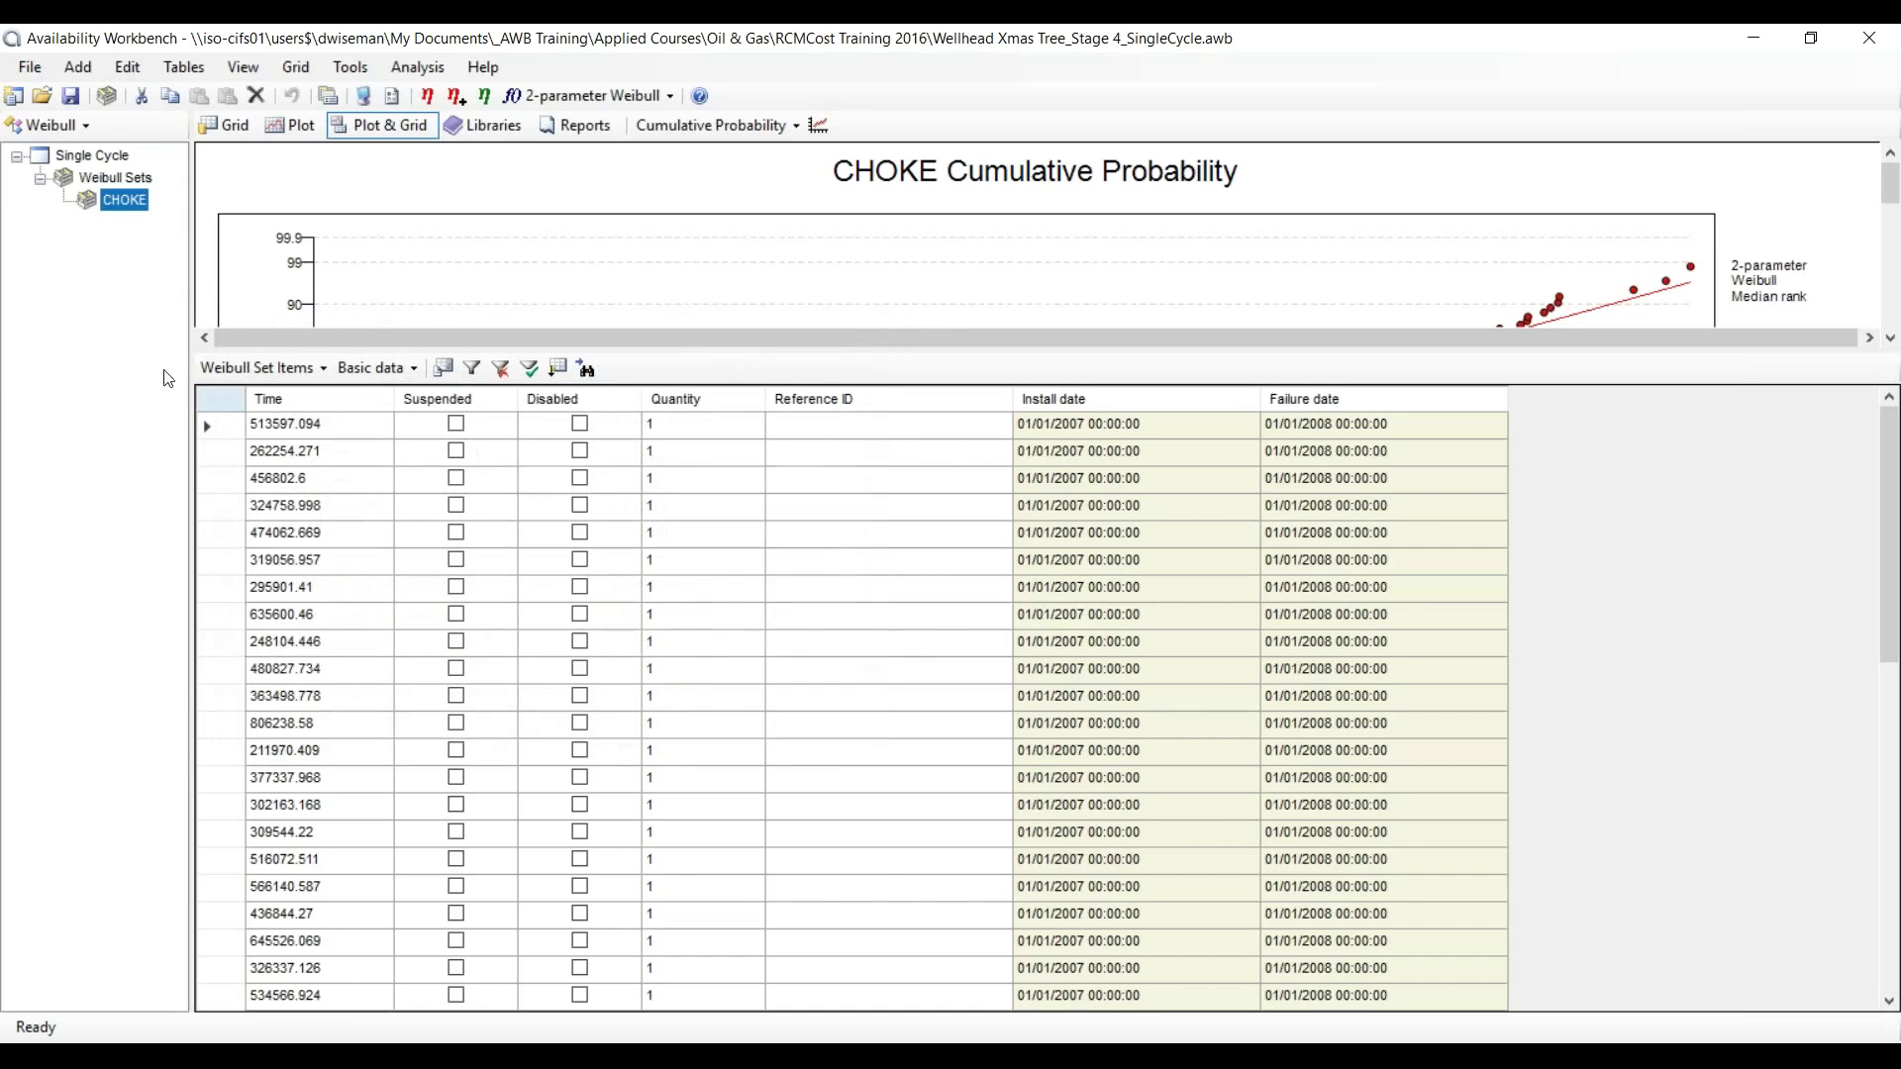
# Step: Enlarge the CHOKE cumulative probability plot and review the available distributions, keeping the 2-parameter Weibull fit
pyautogui.moveTo(968, 351); pyautogui.dragTo(969, 908)
pyautogui.moveTo(961, 953); pyautogui.dragTo(961, 950)
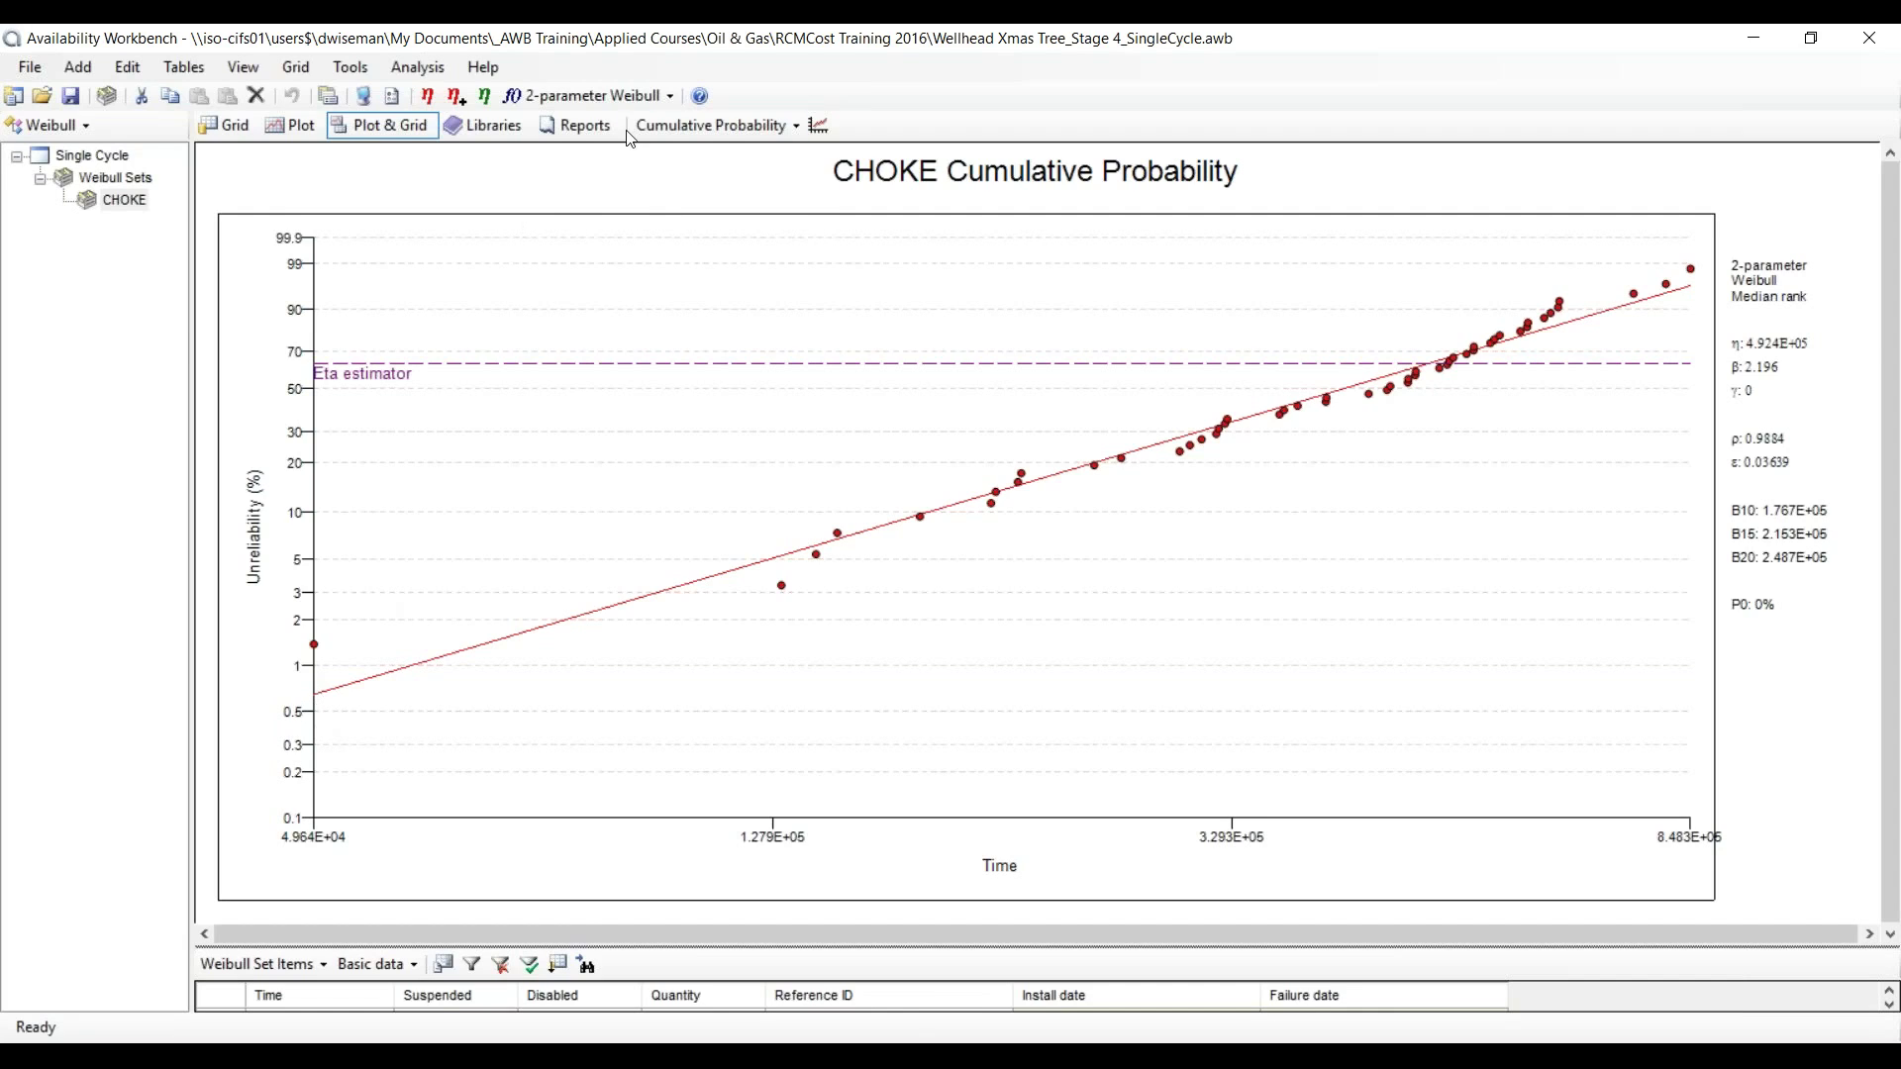
pyautogui.click(649, 96)
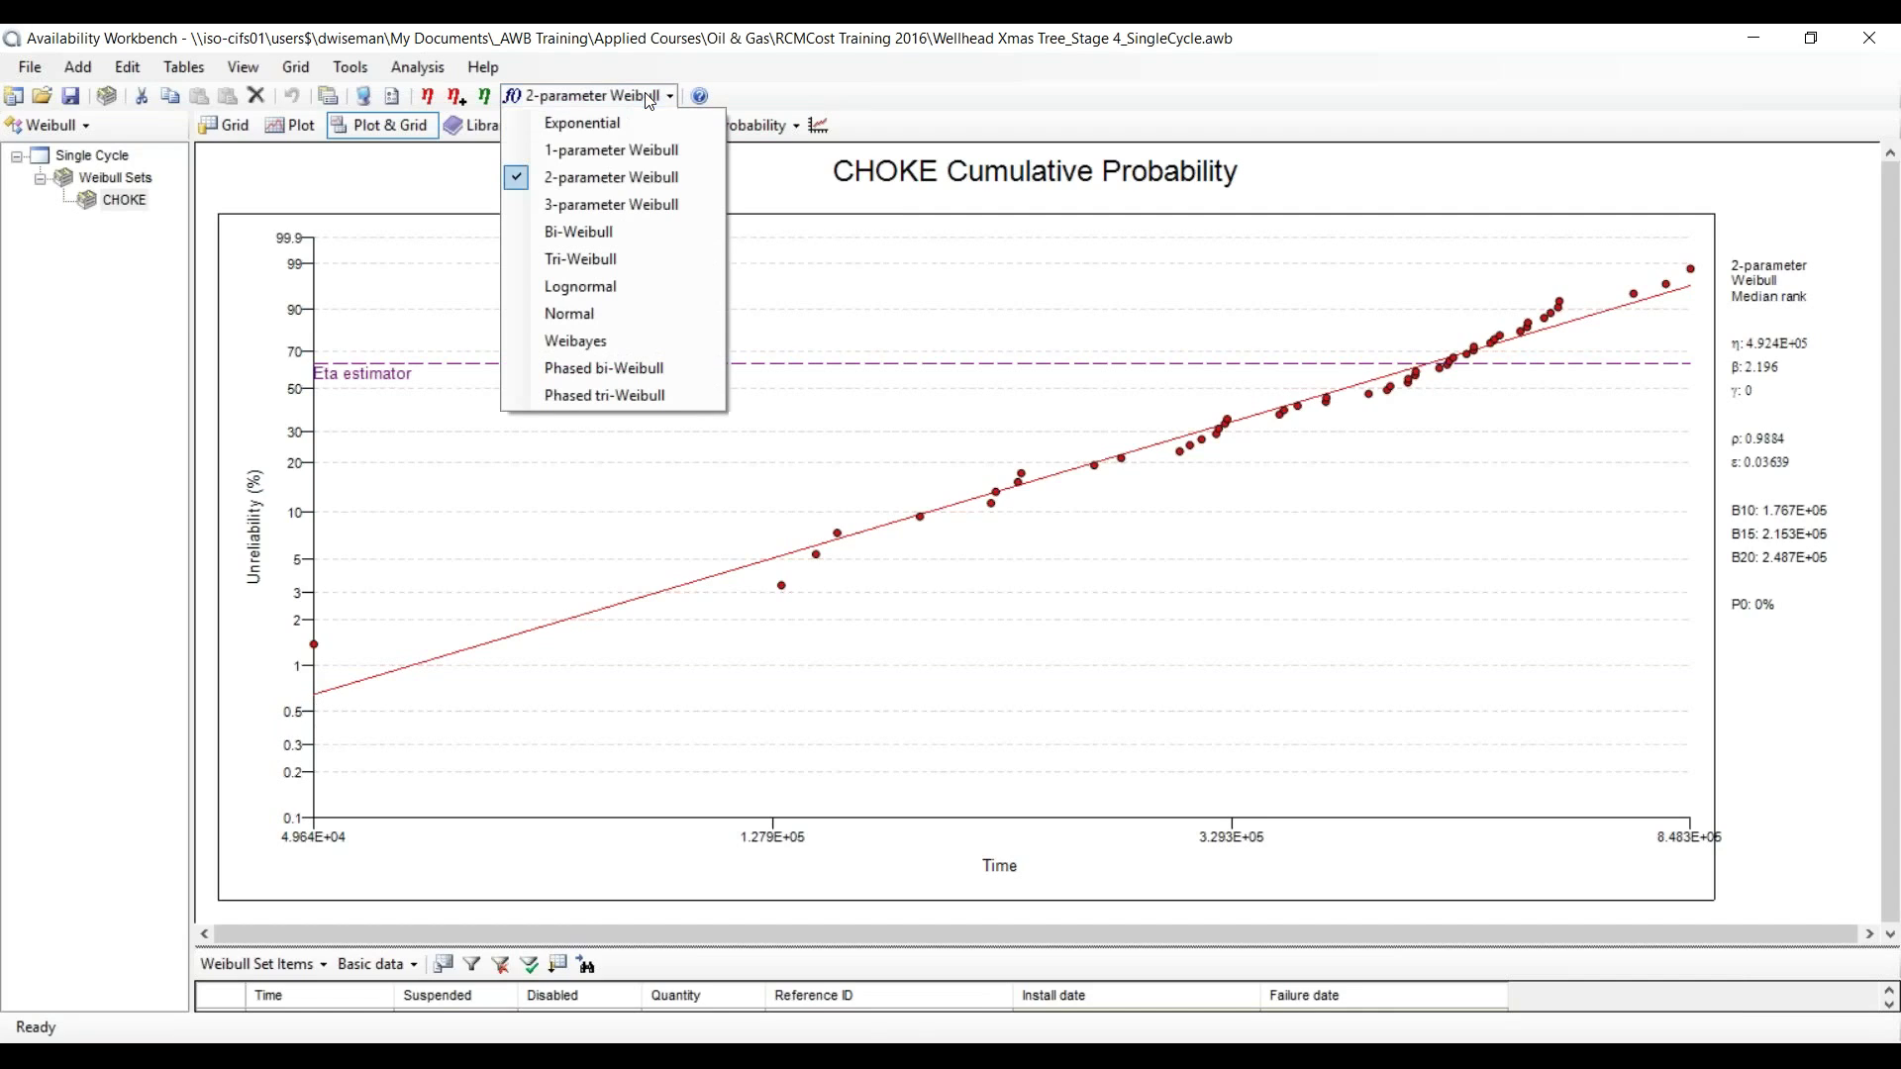
pyautogui.click(611, 176)
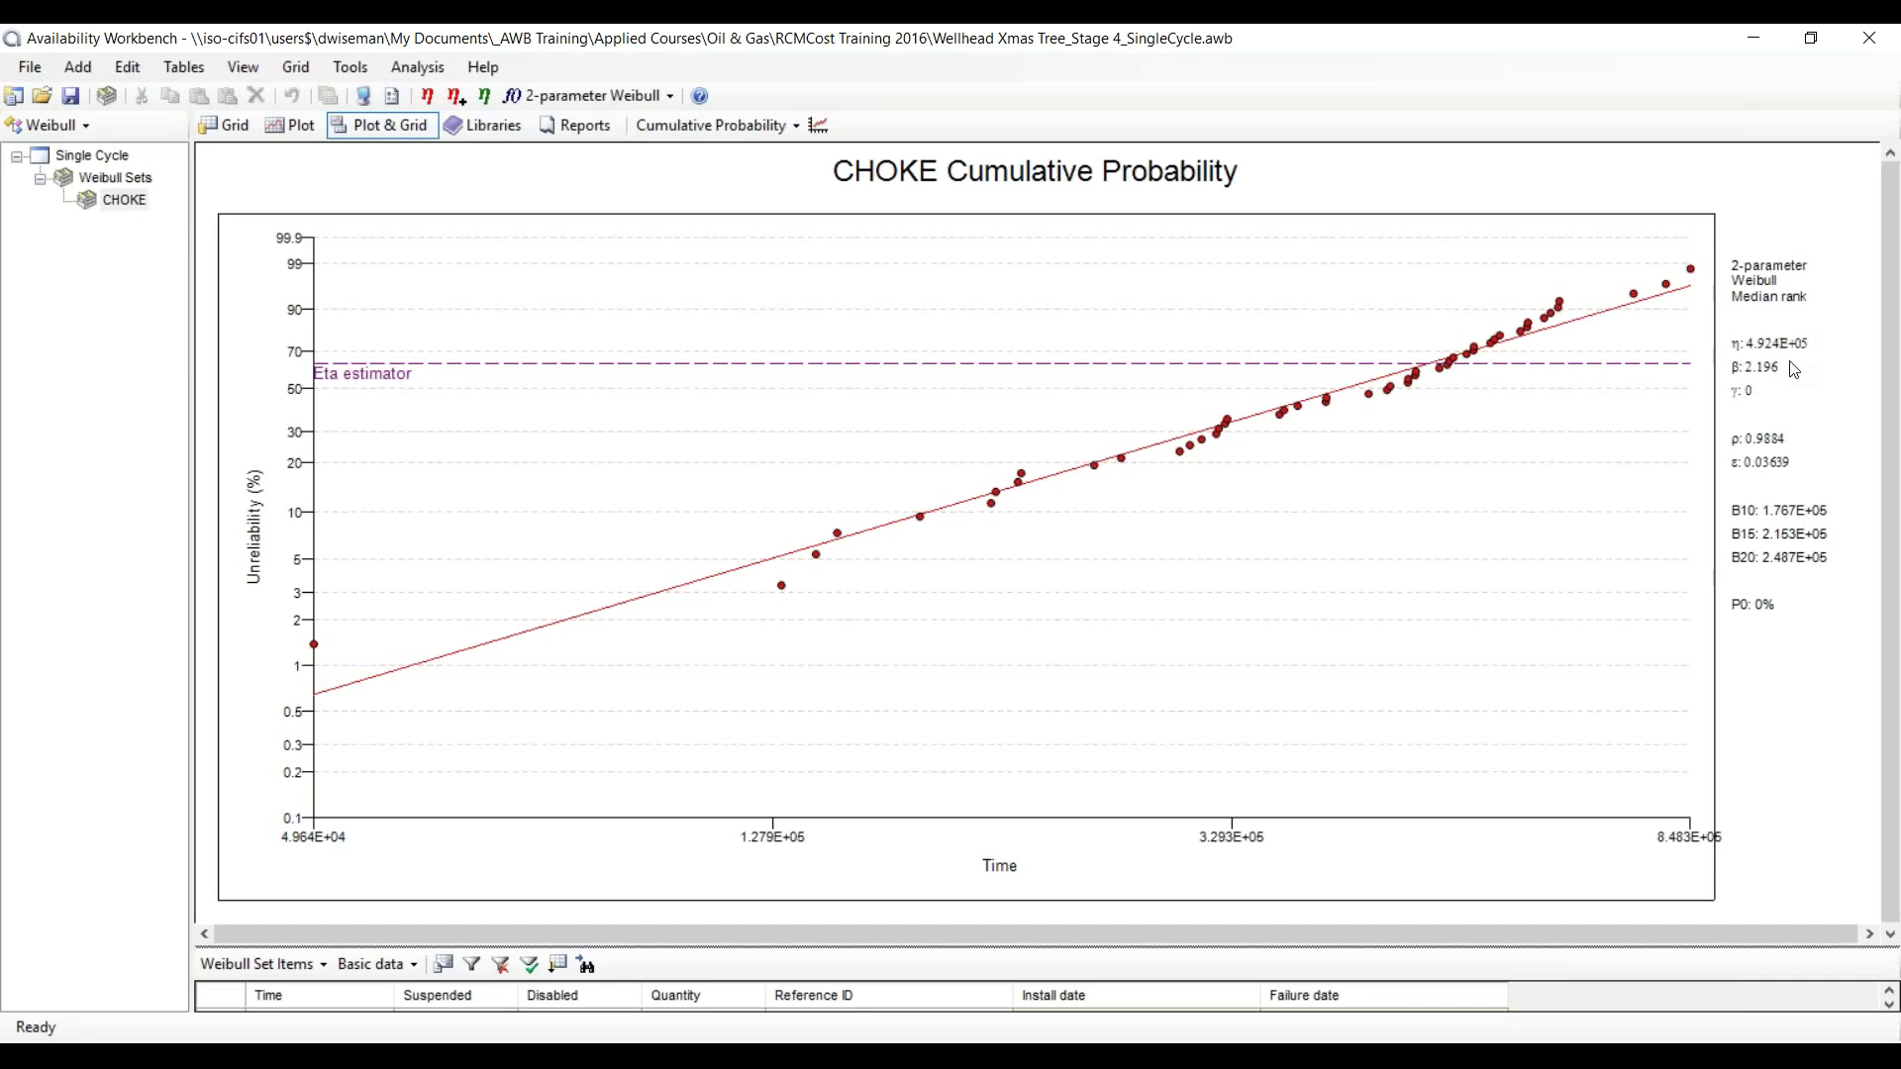
# Step: Switch back to the RCMCost module and widen the project tree to show the full cause names
pyautogui.click(74, 126)
pyautogui.click(76, 154)
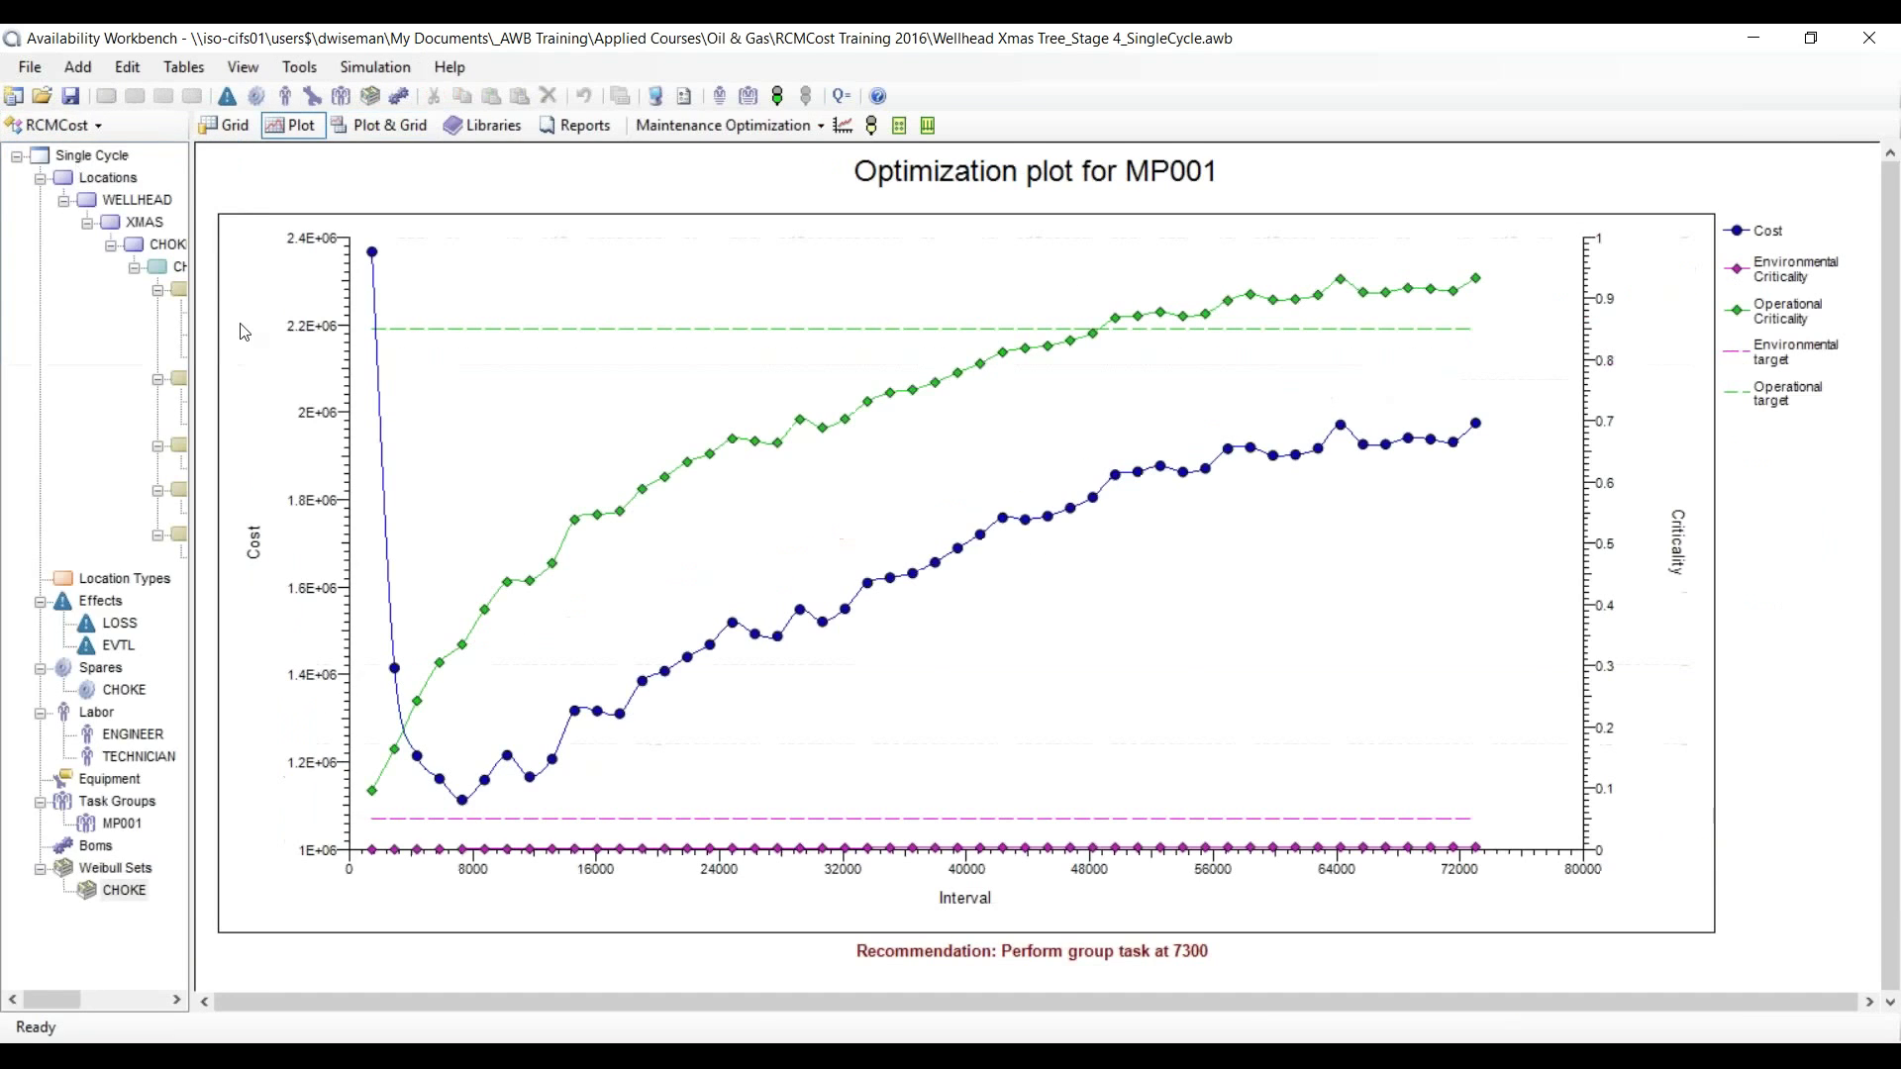
pyautogui.moveTo(193, 343); pyautogui.dragTo(544, 343)
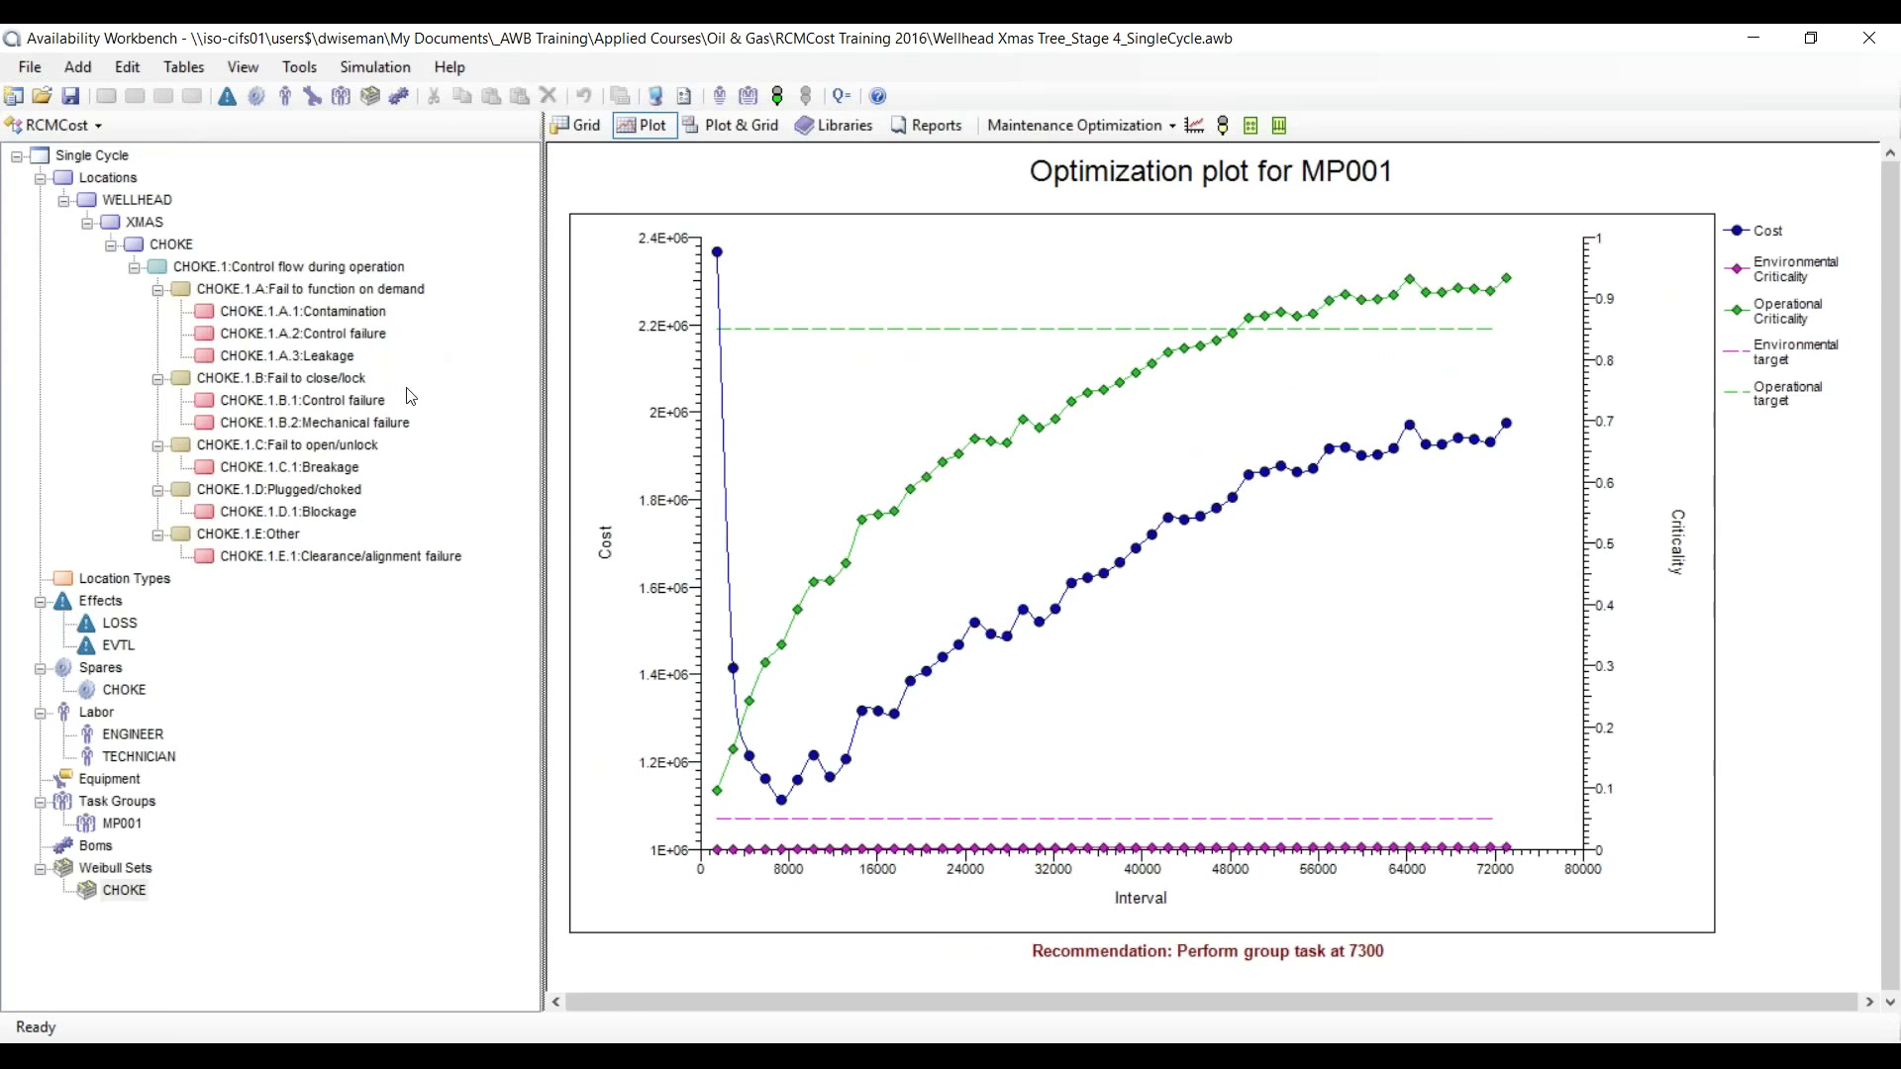
# Step: Review the Weibull set assignment and the eta, beta and gamma parameters in the failure properties of cause CHOKE.1.C.1
pyautogui.click(230, 468)
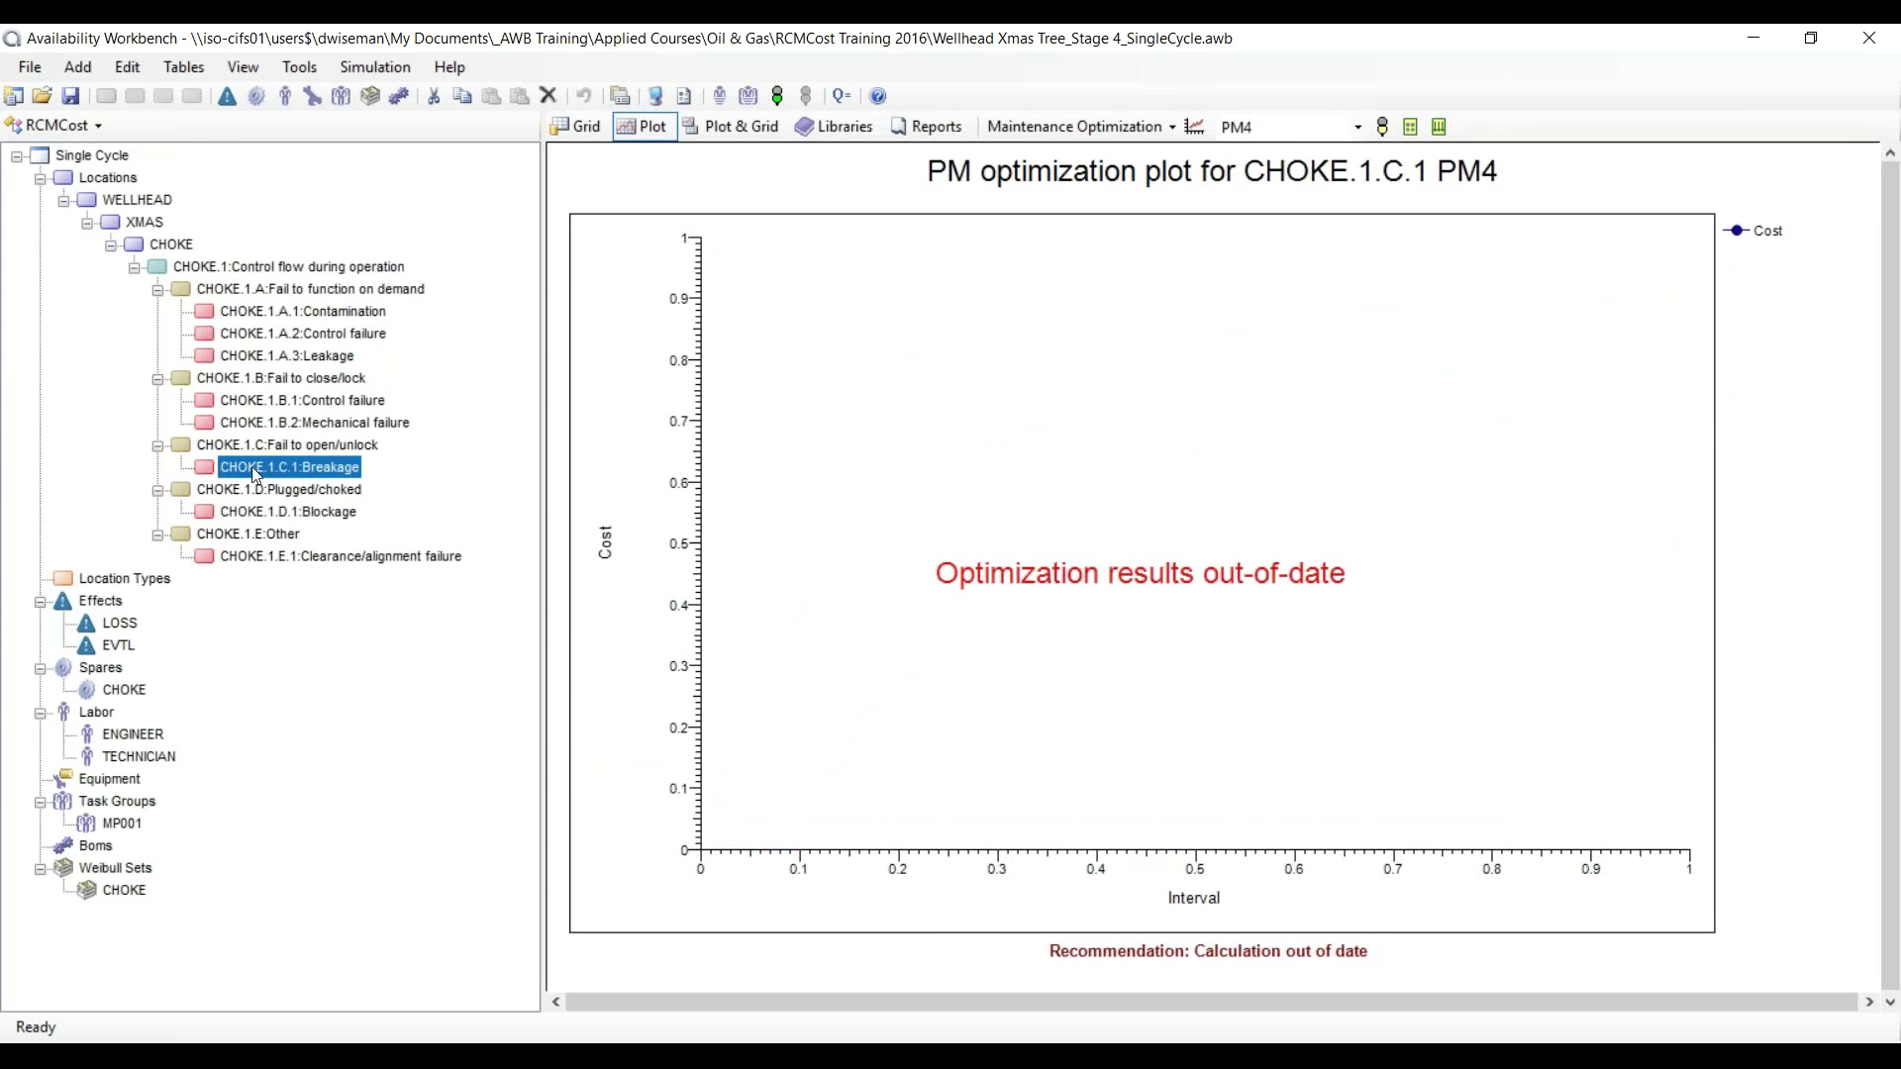
pyautogui.doubleClick(255, 473)
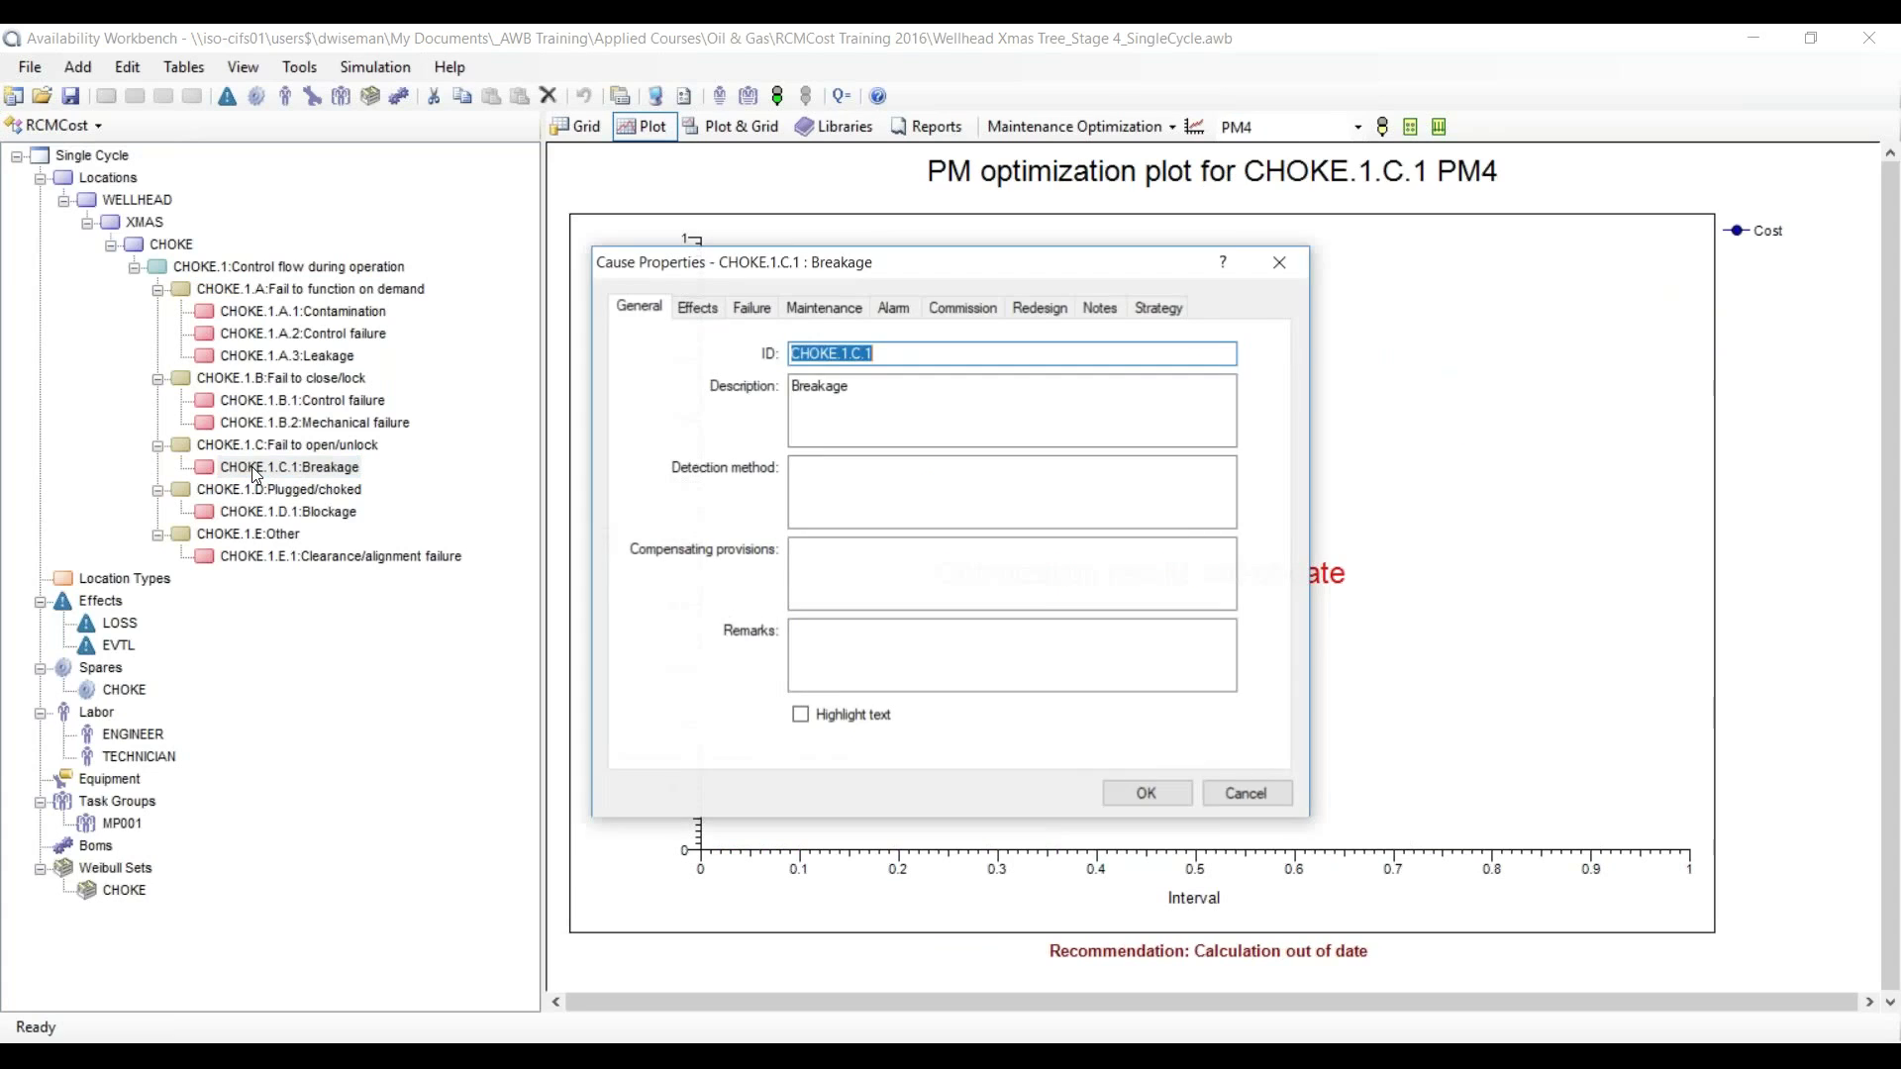
pyautogui.click(756, 313)
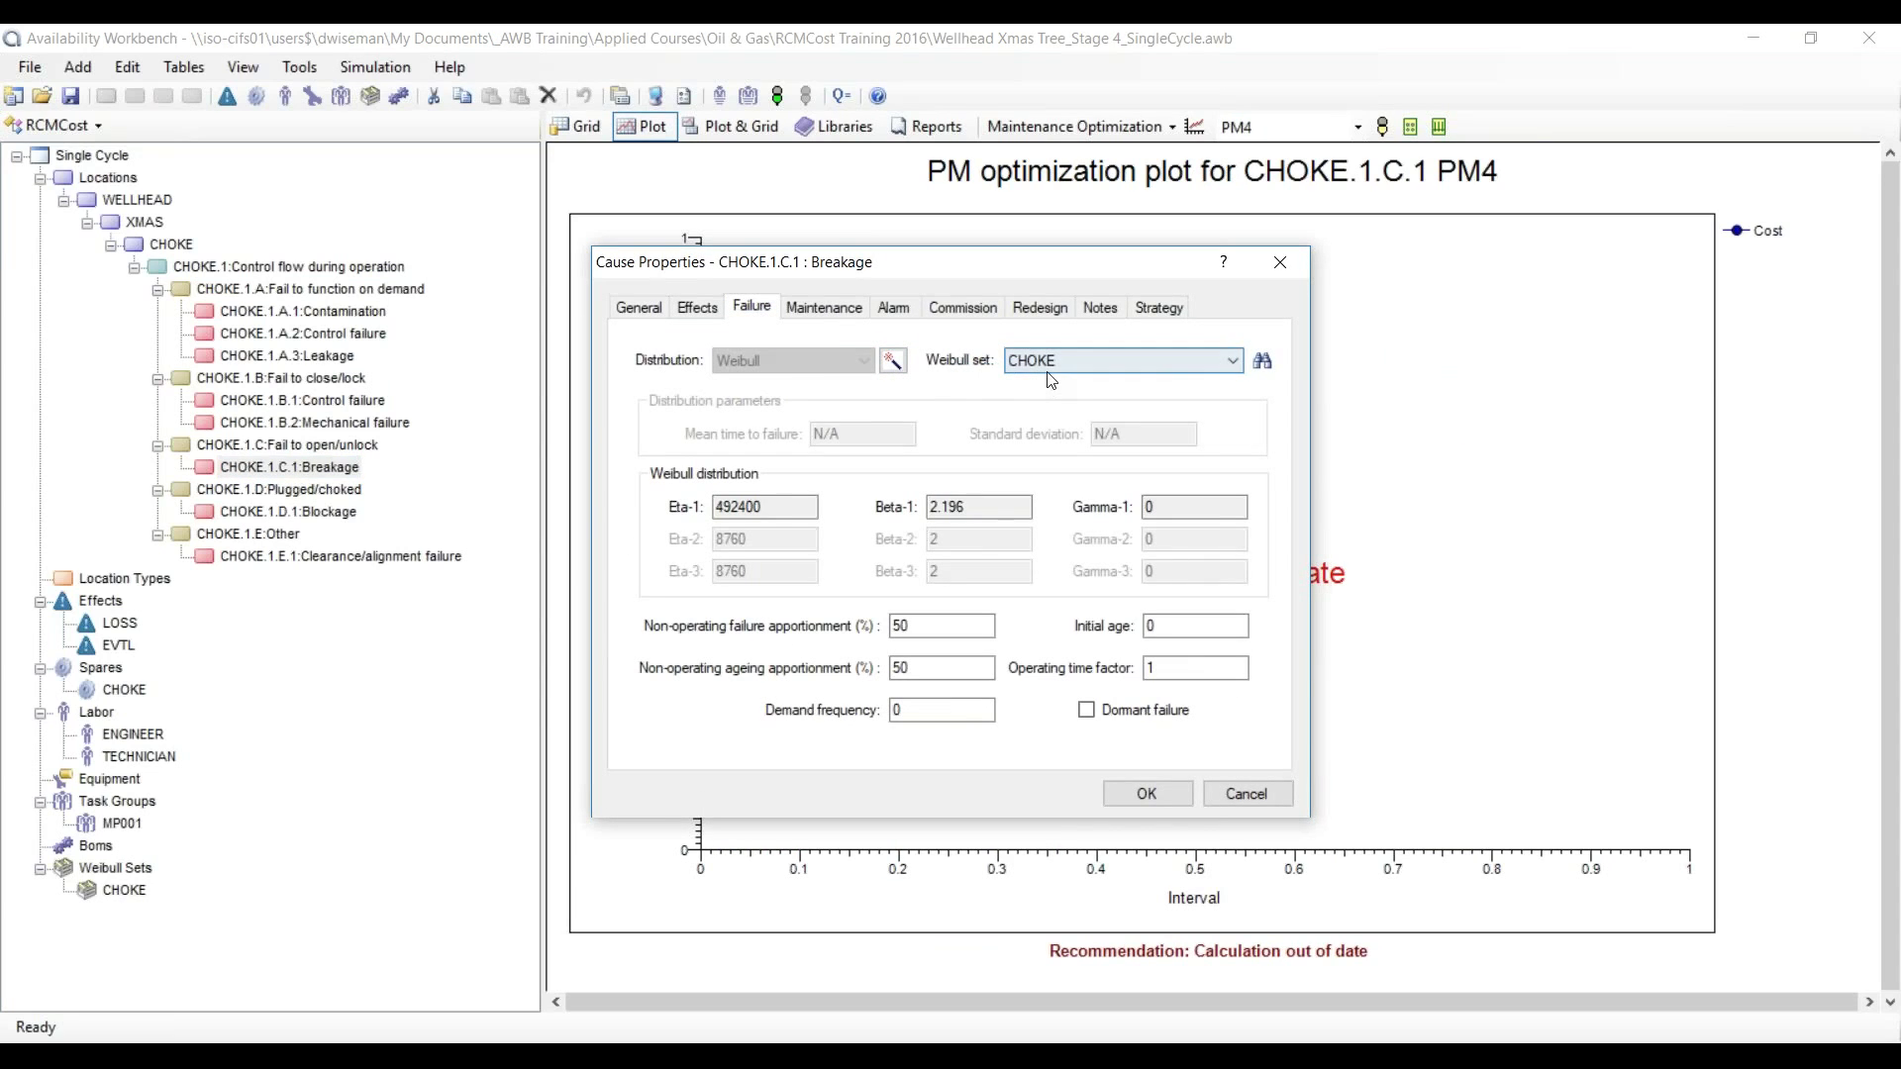
pyautogui.press('Tab')
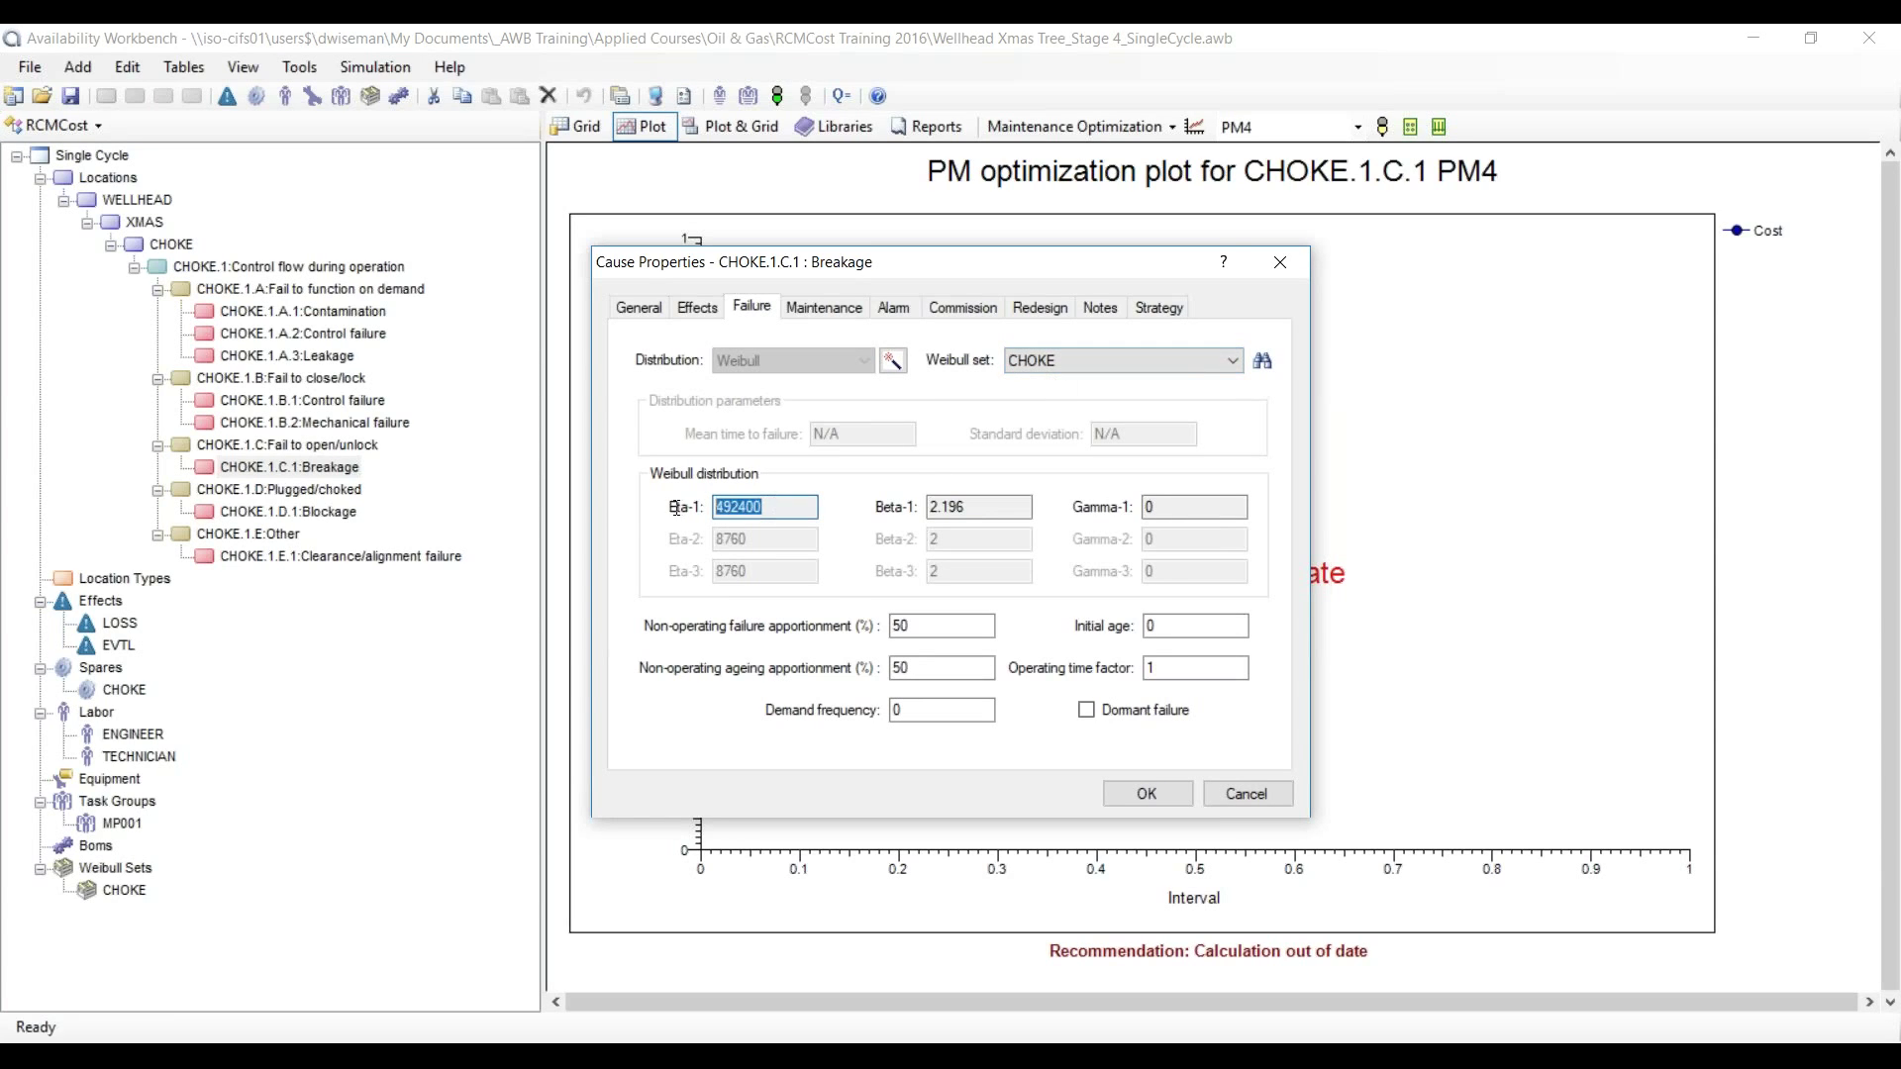
pyautogui.press('Tab')
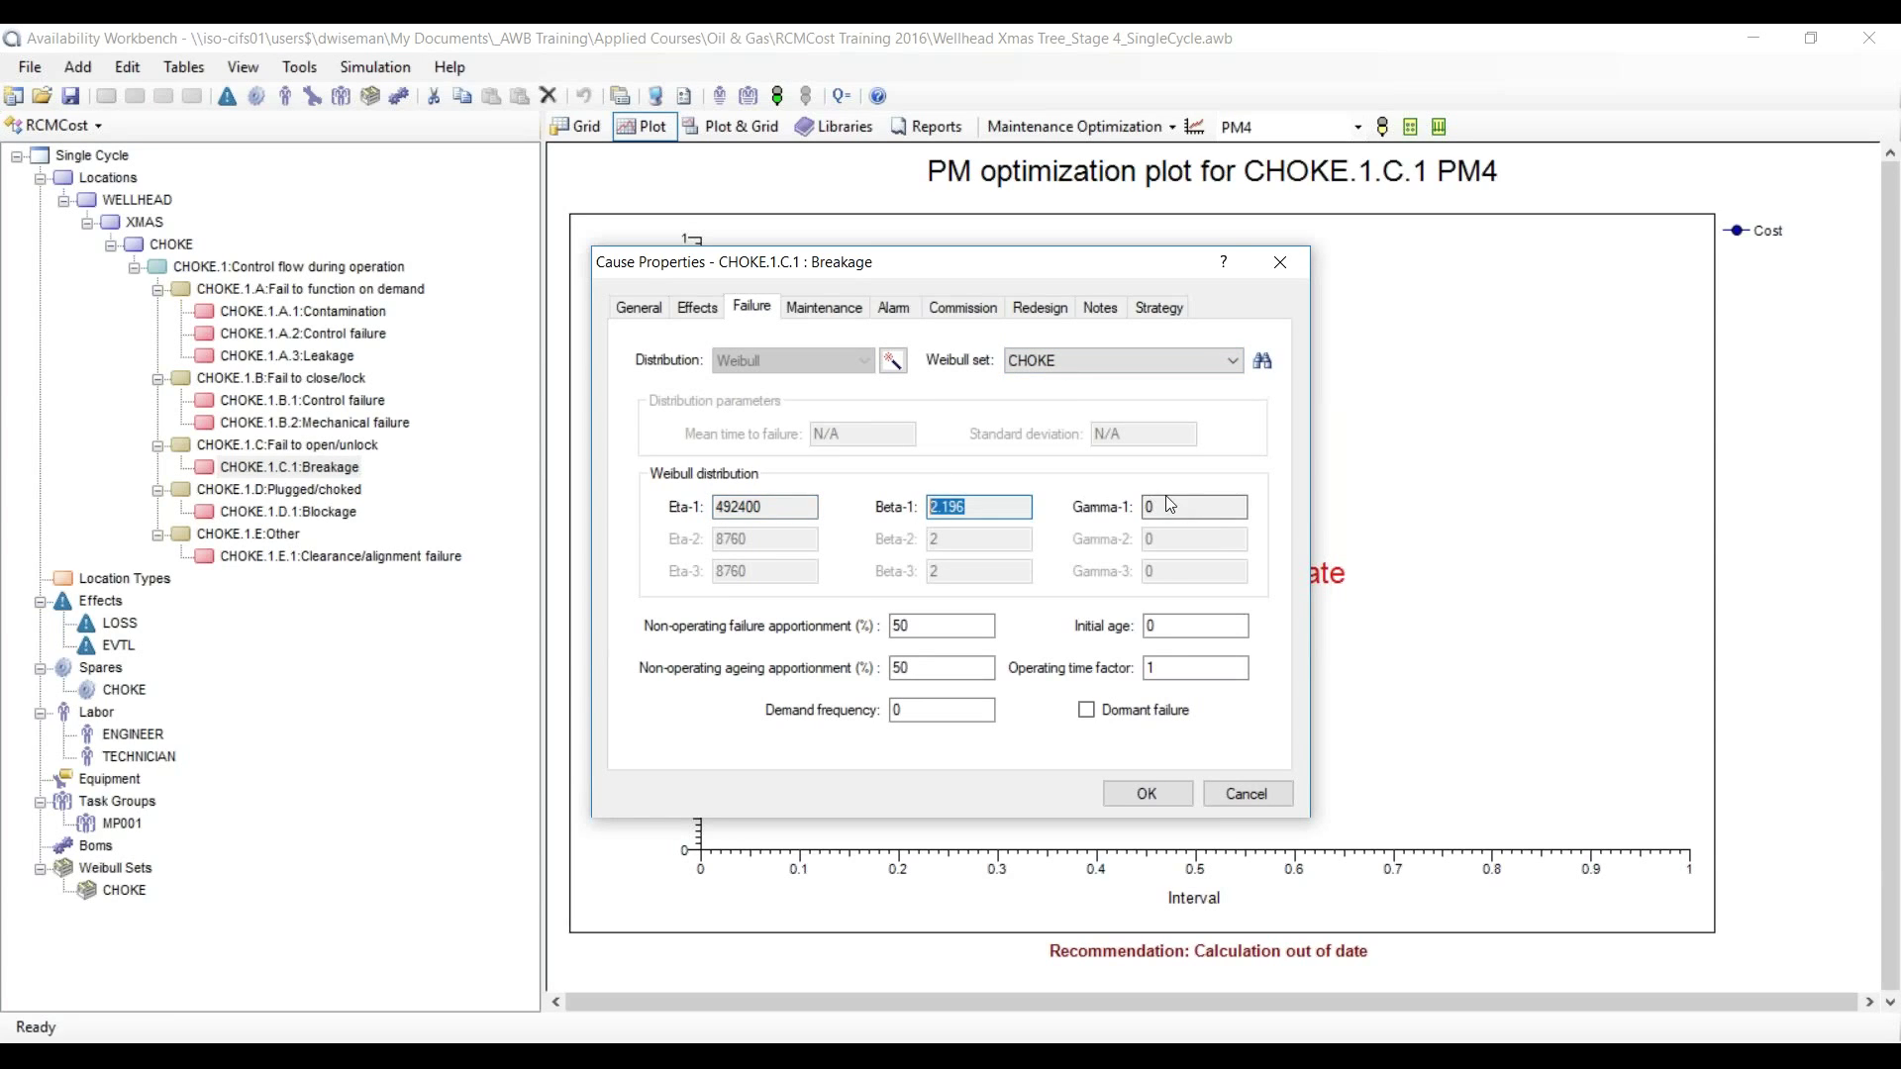
pyautogui.press('Tab')
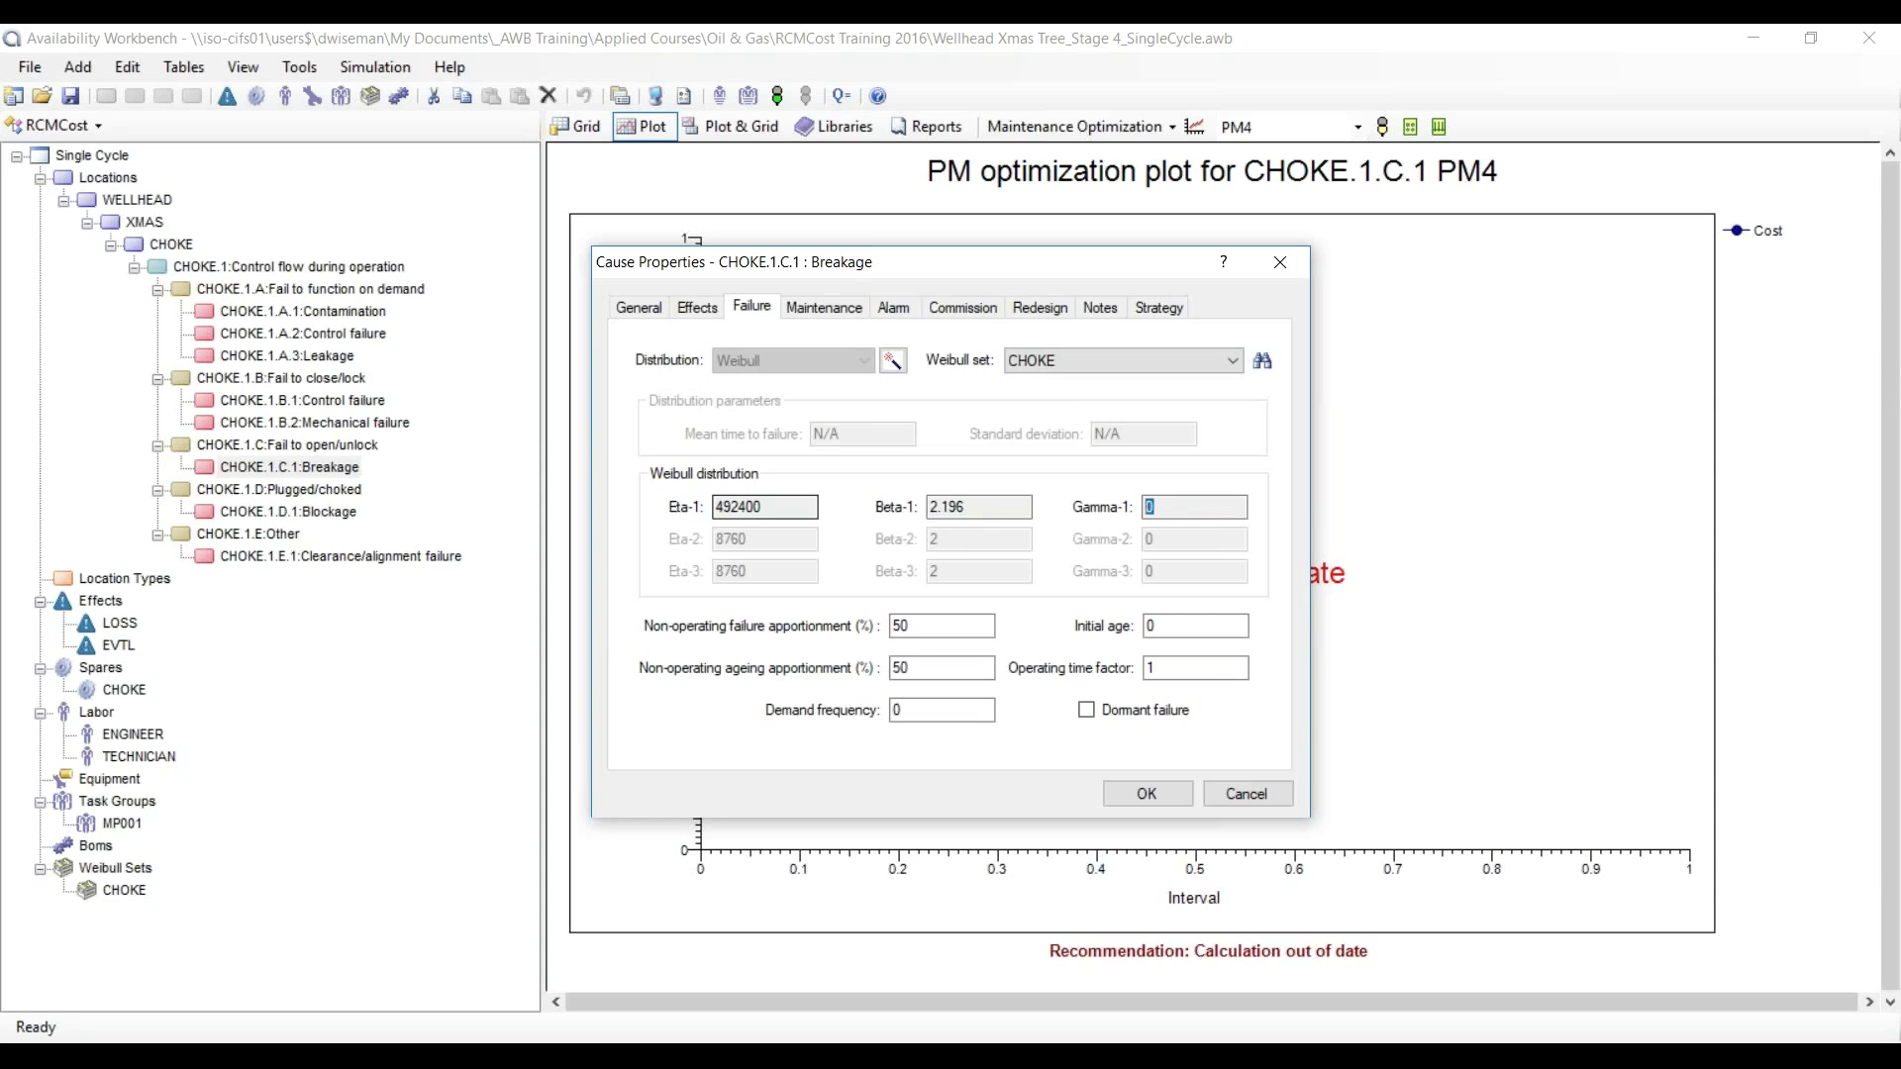
pyautogui.click(1279, 263)
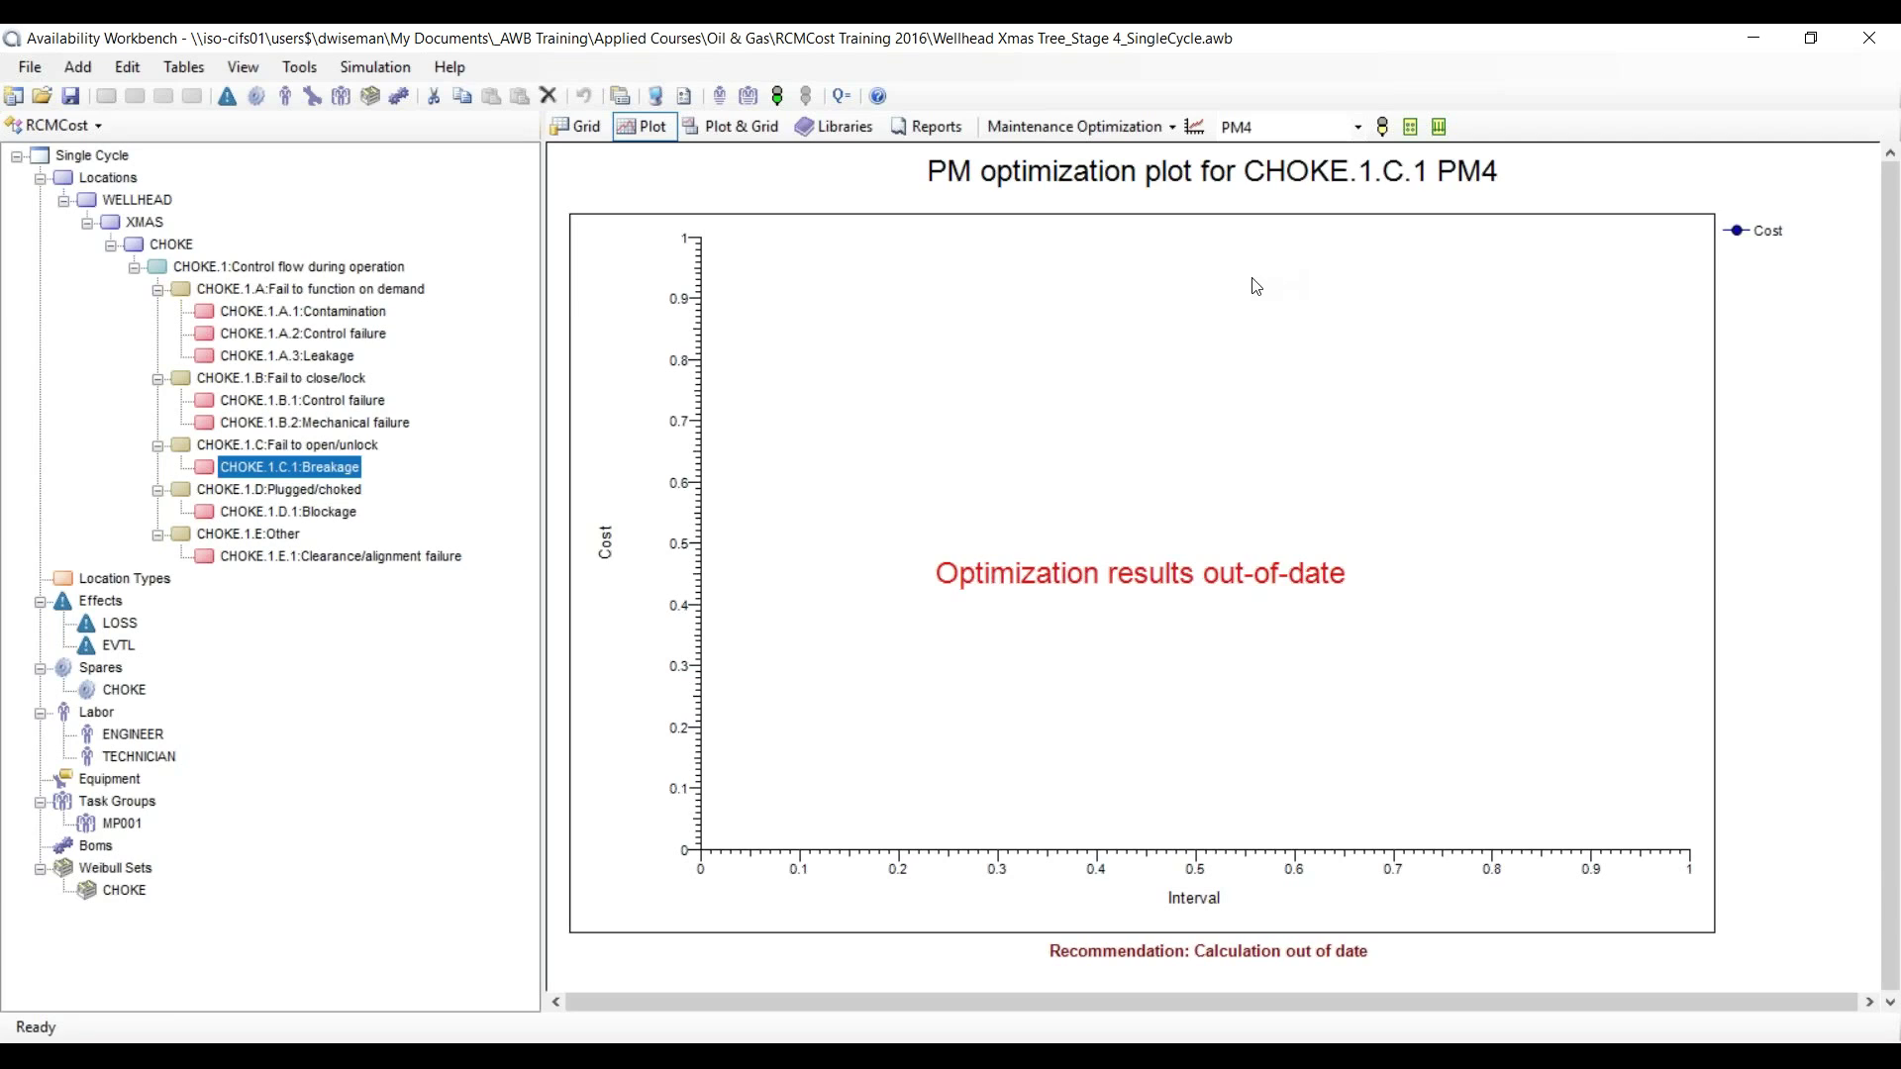
# Step: Run the simulation and display the detailed life costs in an enlarged results window
pyautogui.click(778, 96)
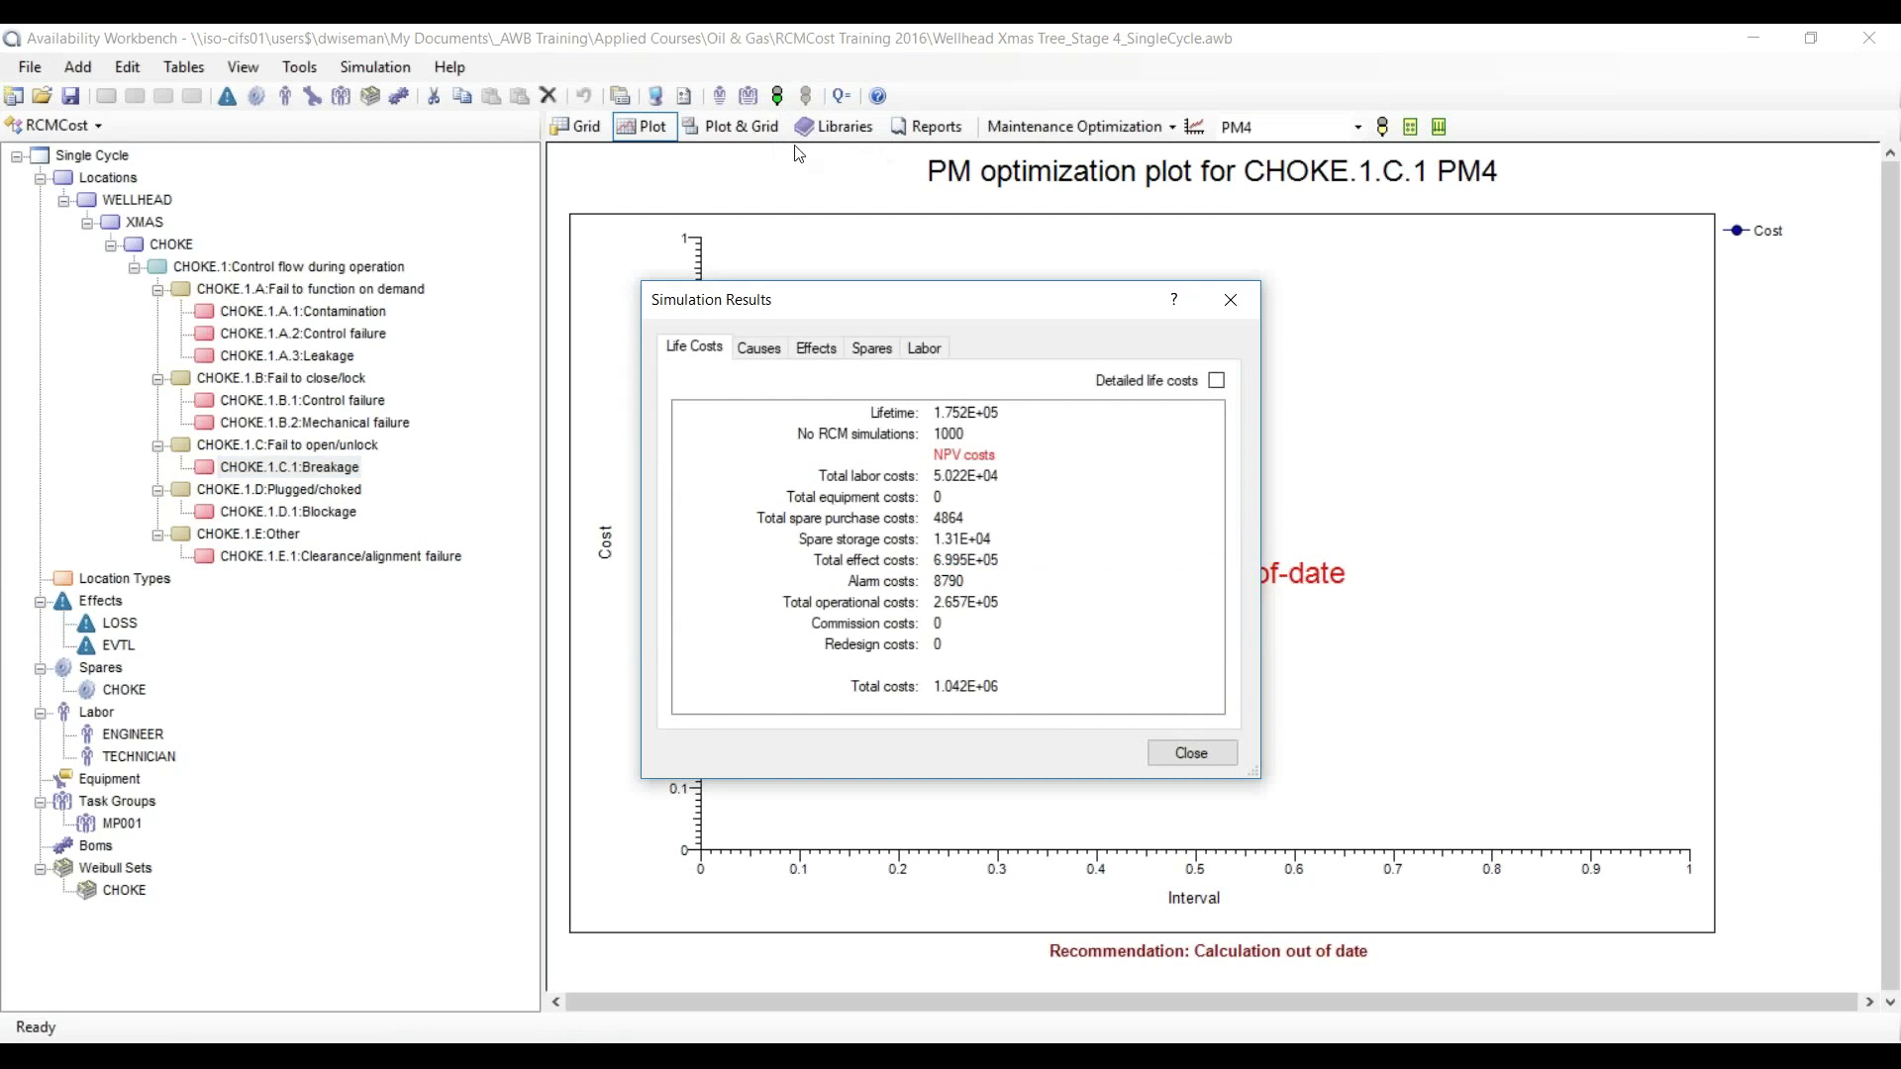
pyautogui.moveTo(847, 307); pyautogui.dragTo(762, 113)
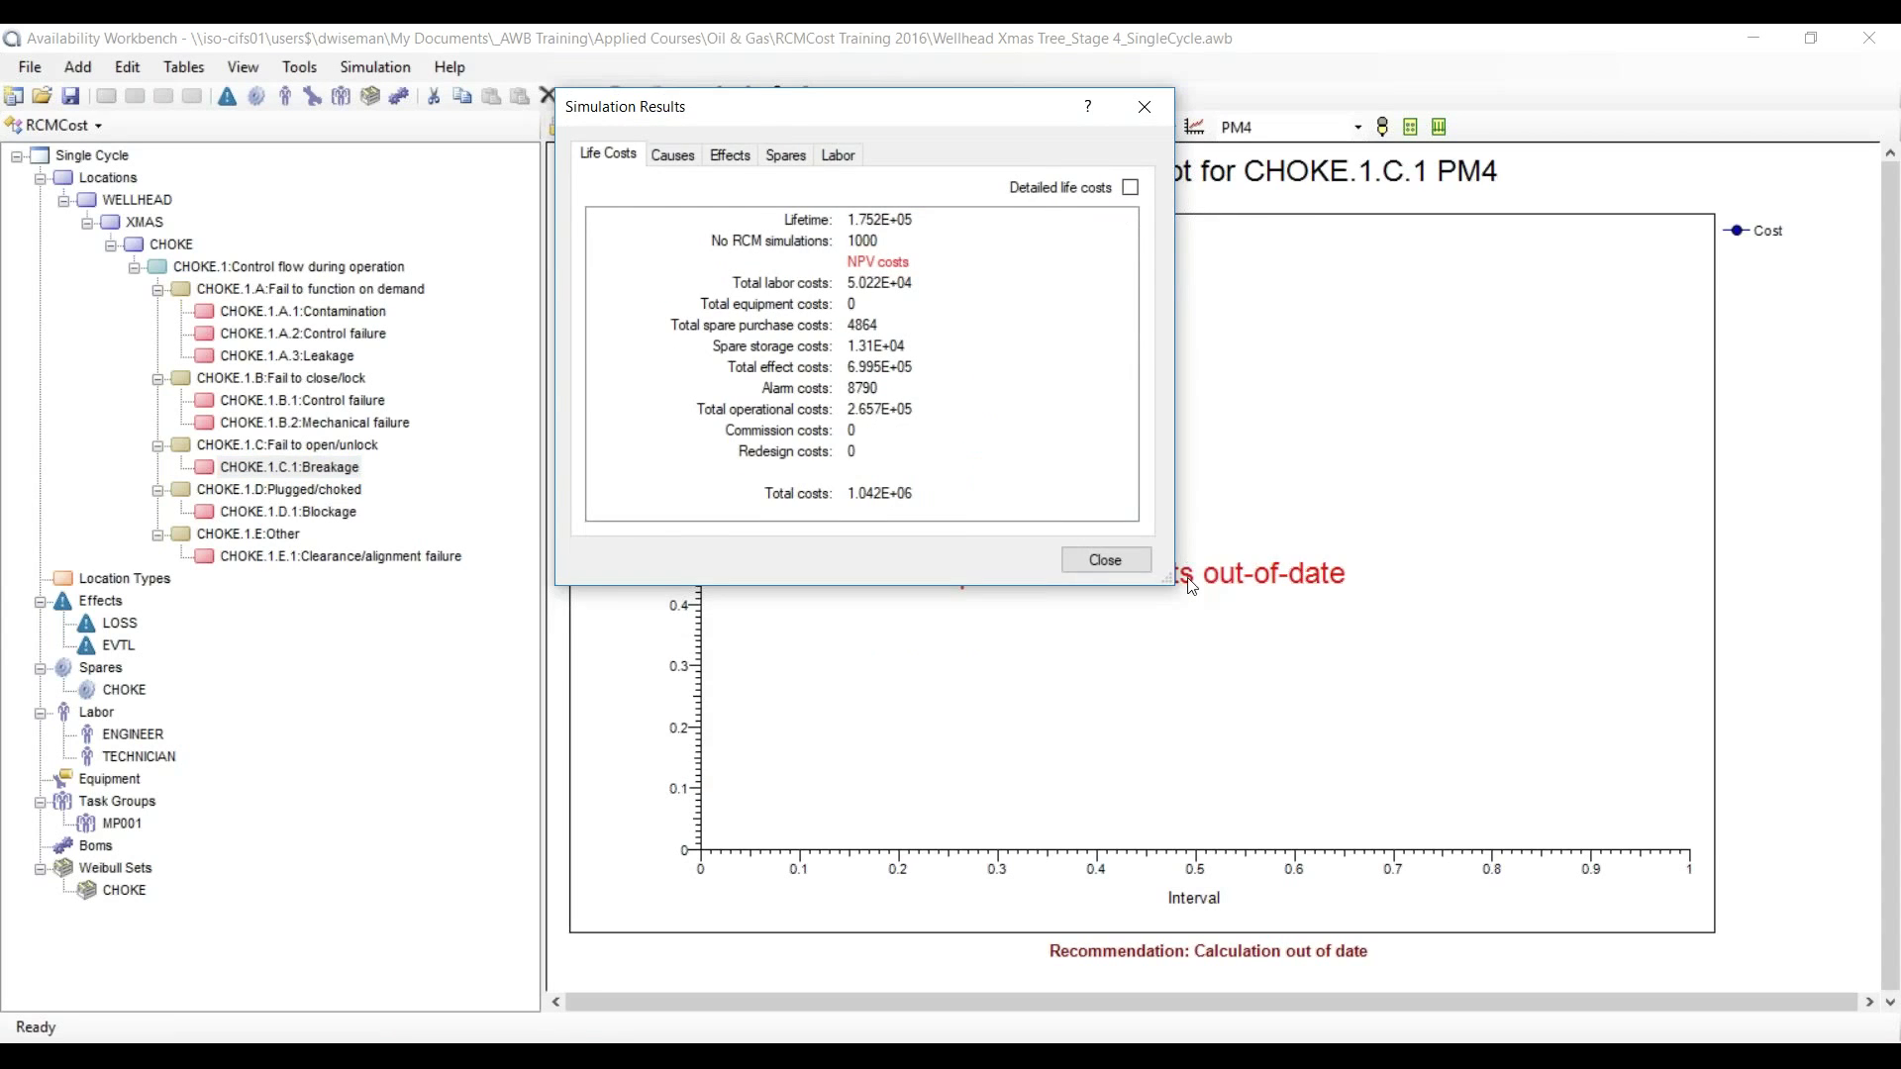
pyautogui.moveTo(1169, 670); pyautogui.dragTo(1190, 979)
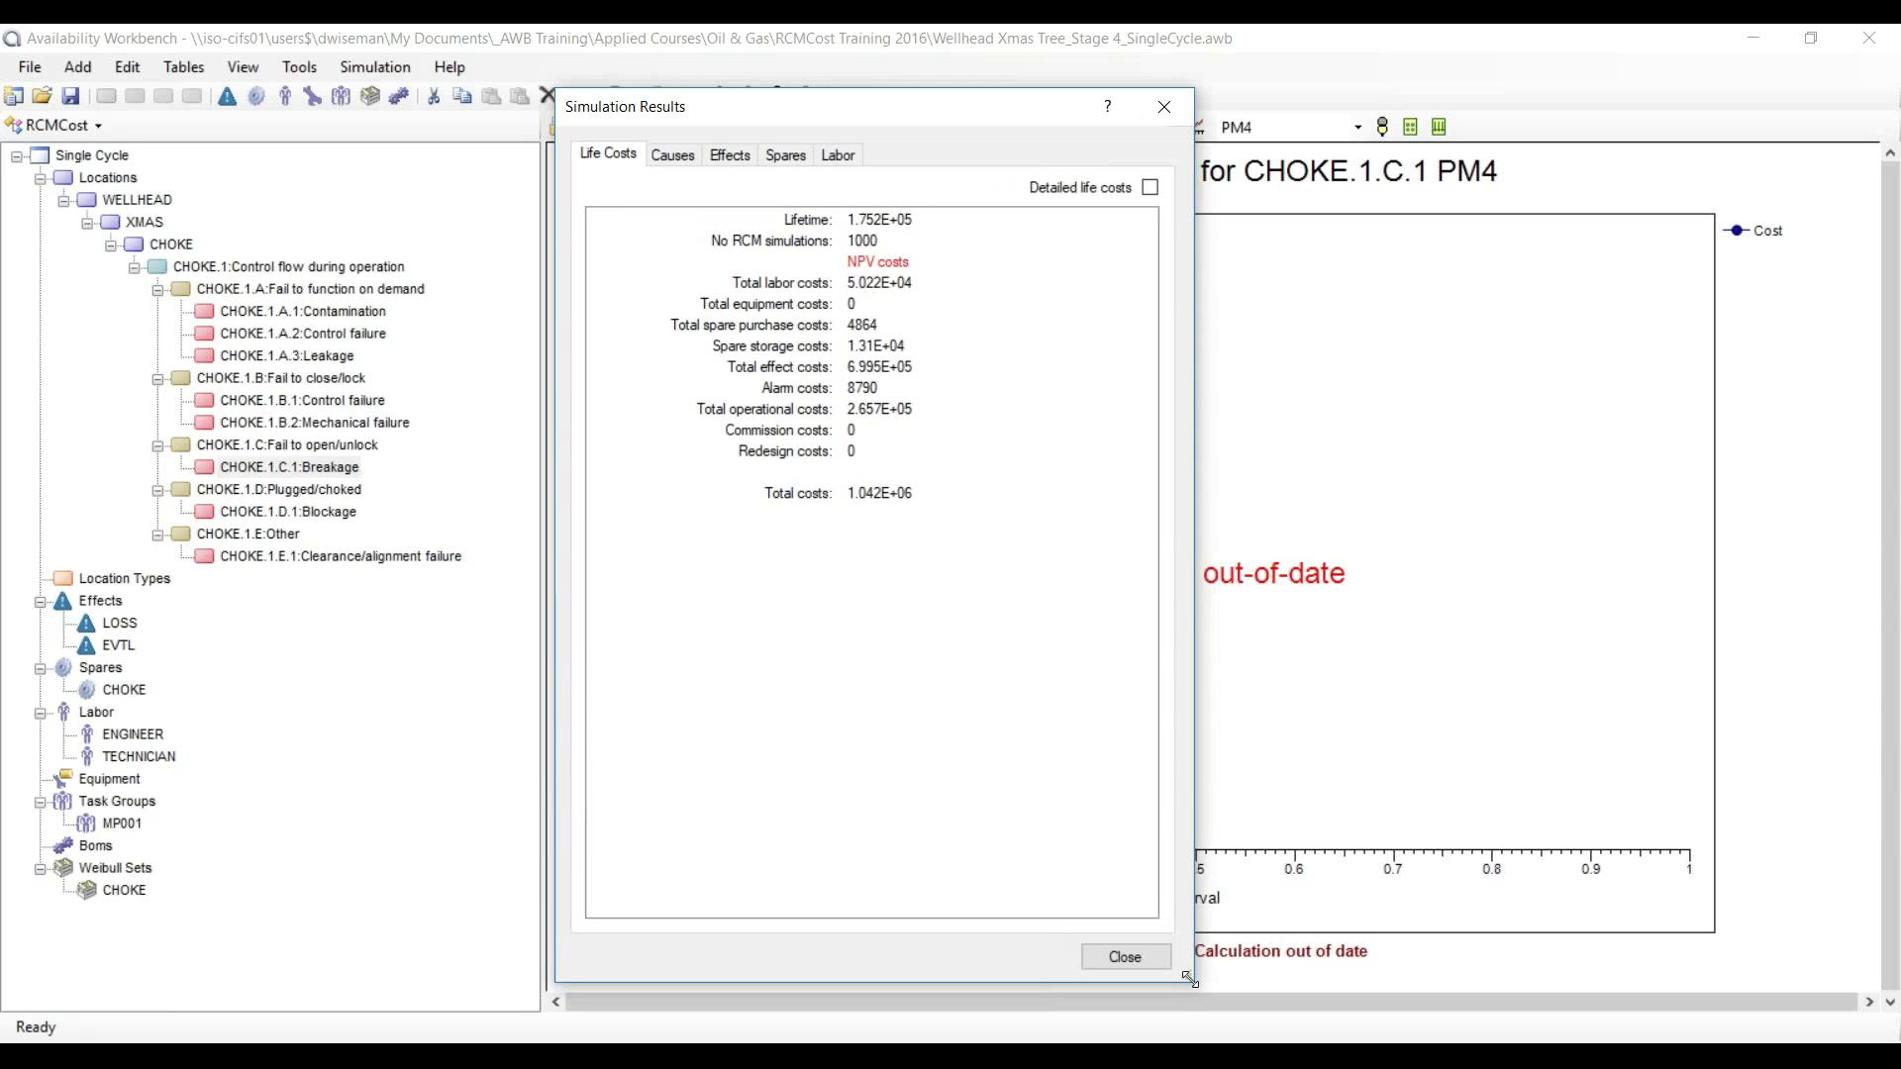
pyautogui.click(1151, 189)
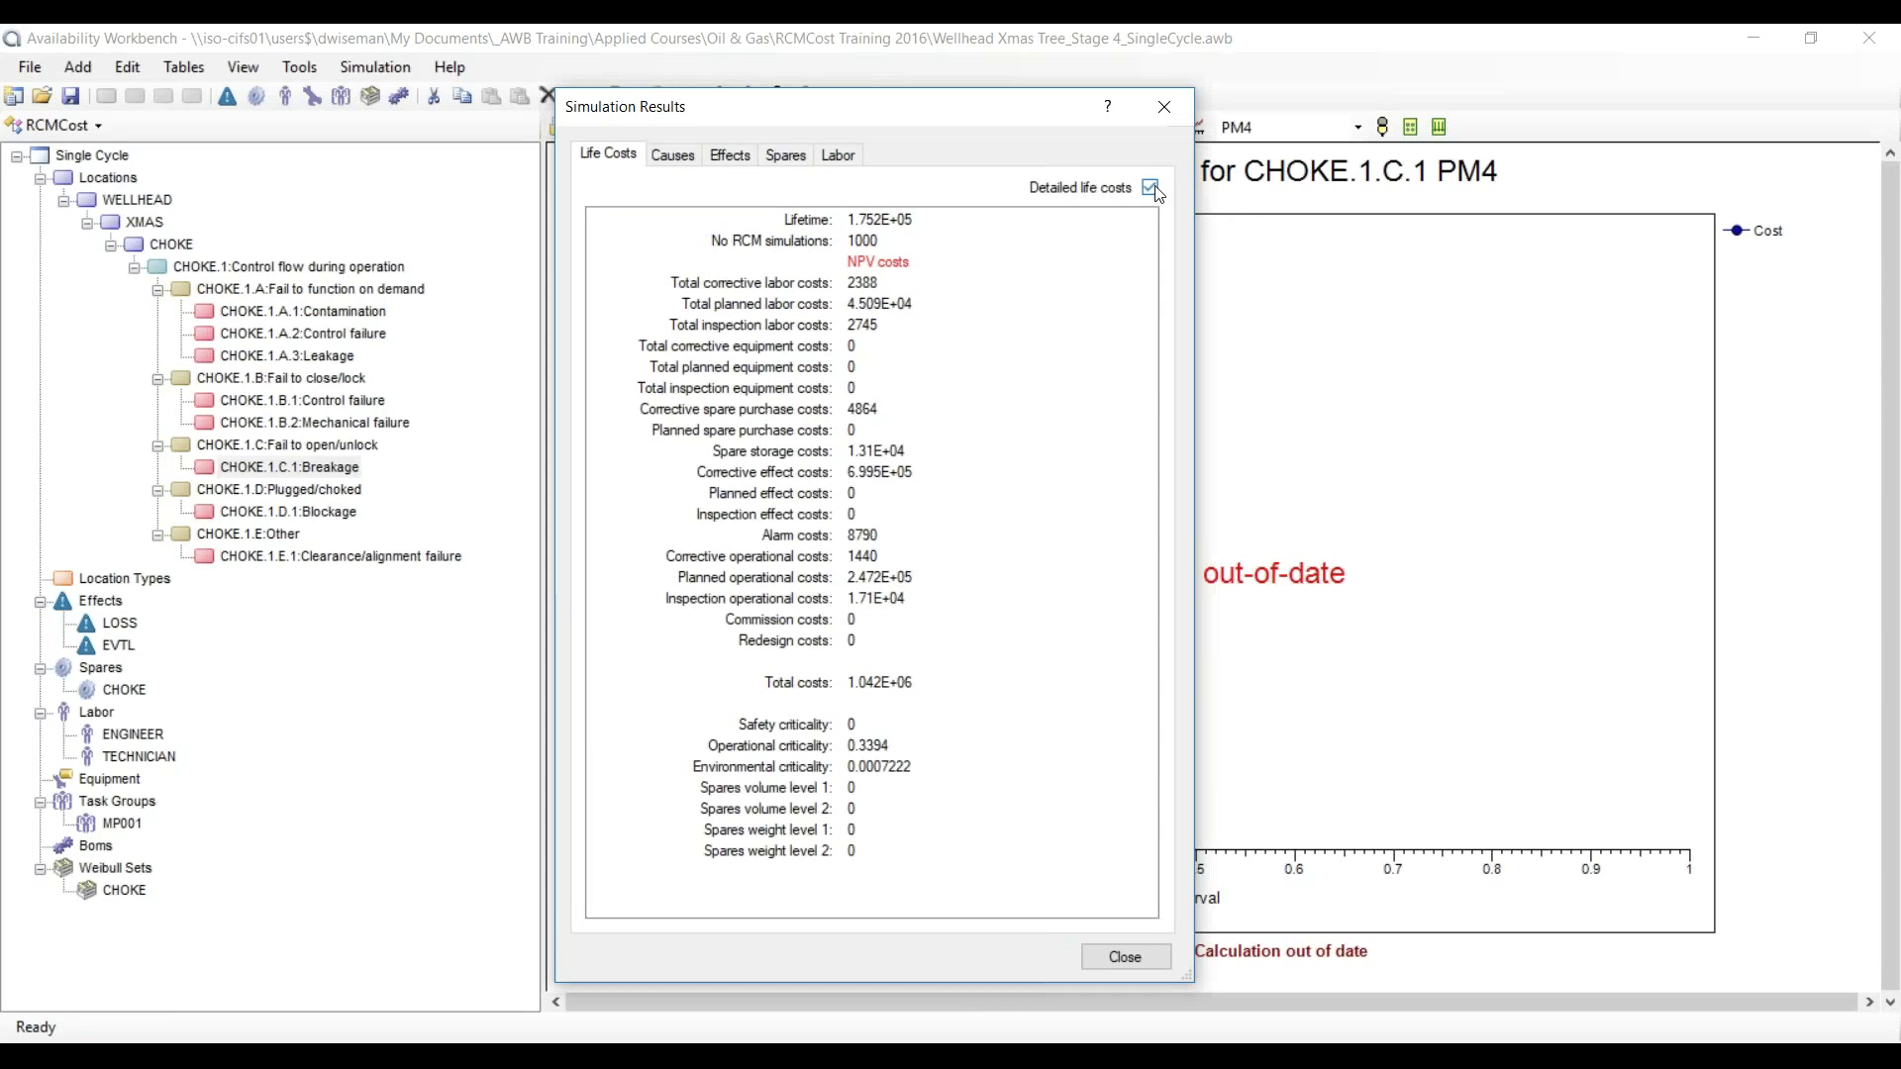
# Step: Review the simulation results of the individual causes from CHOKE.1.A.1 to CHOKE.1.B.2
pyautogui.click(683, 156)
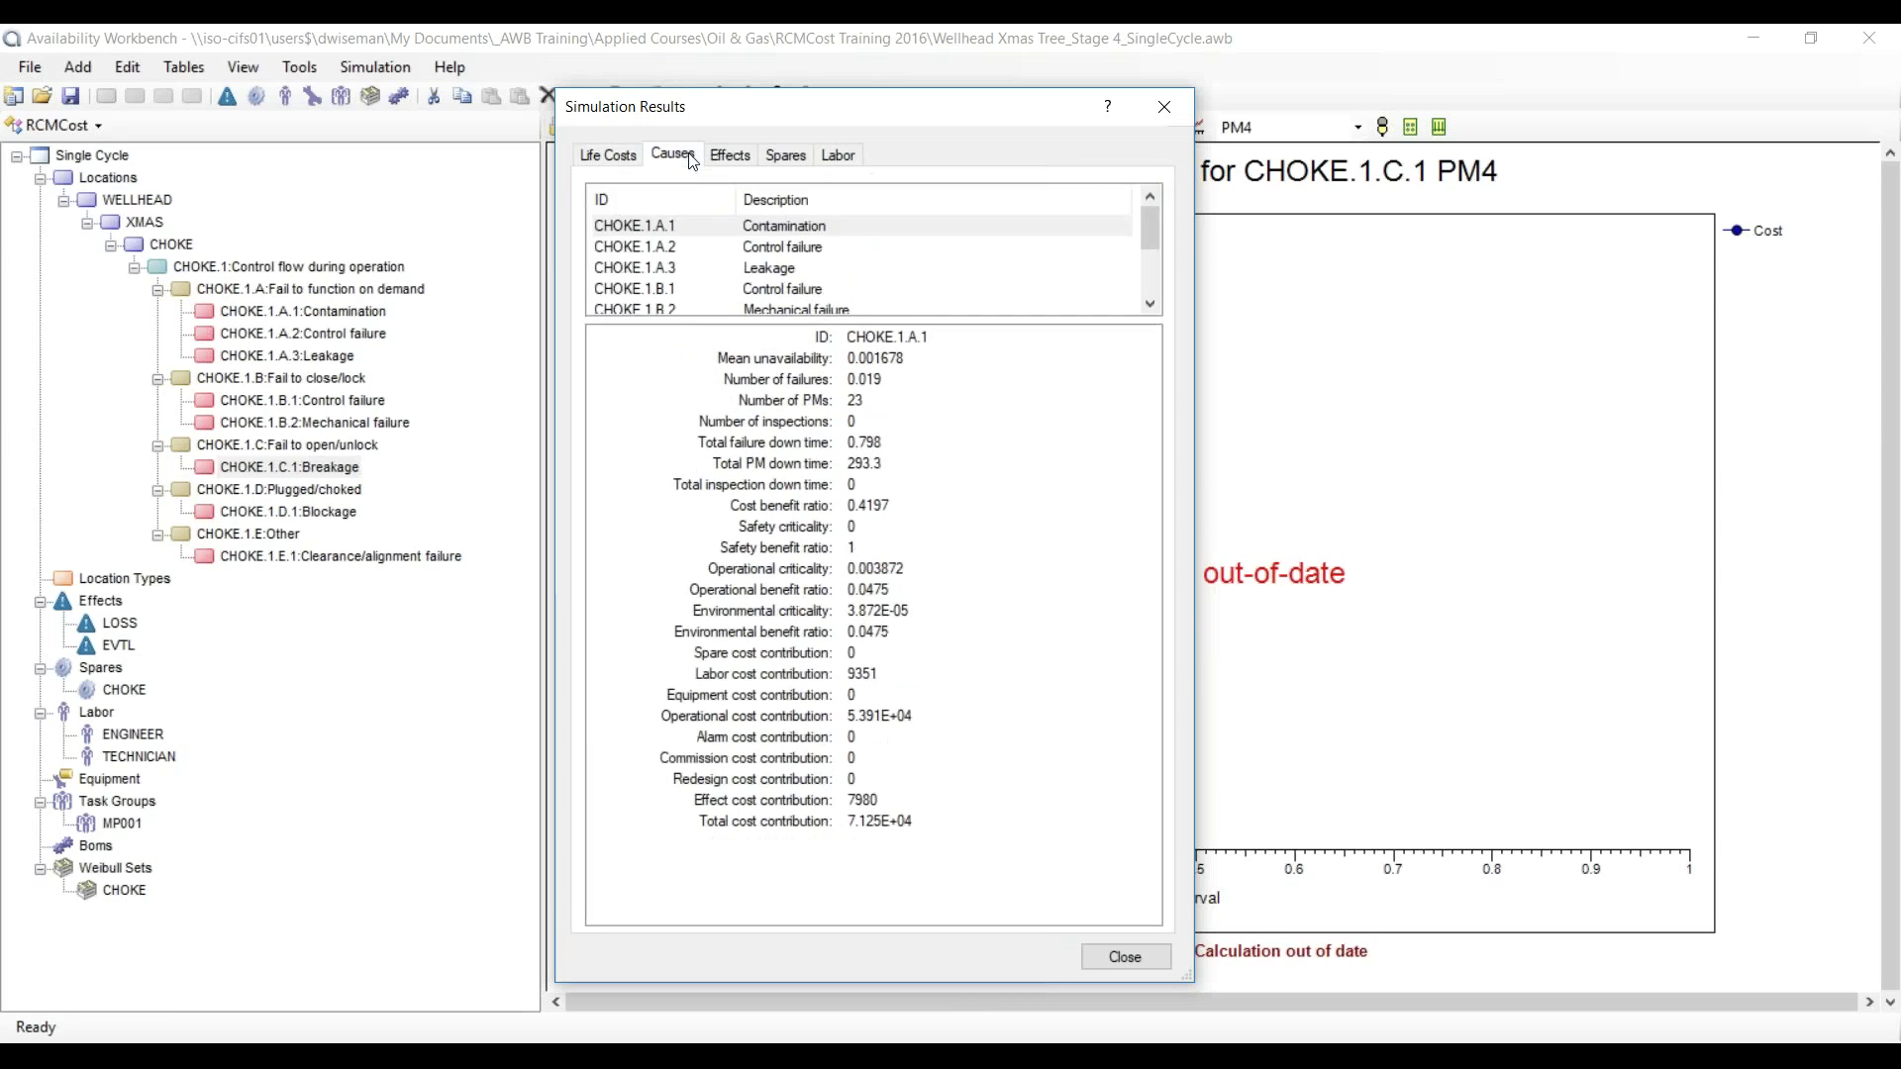
pyautogui.click(693, 228)
pyautogui.click(745, 255)
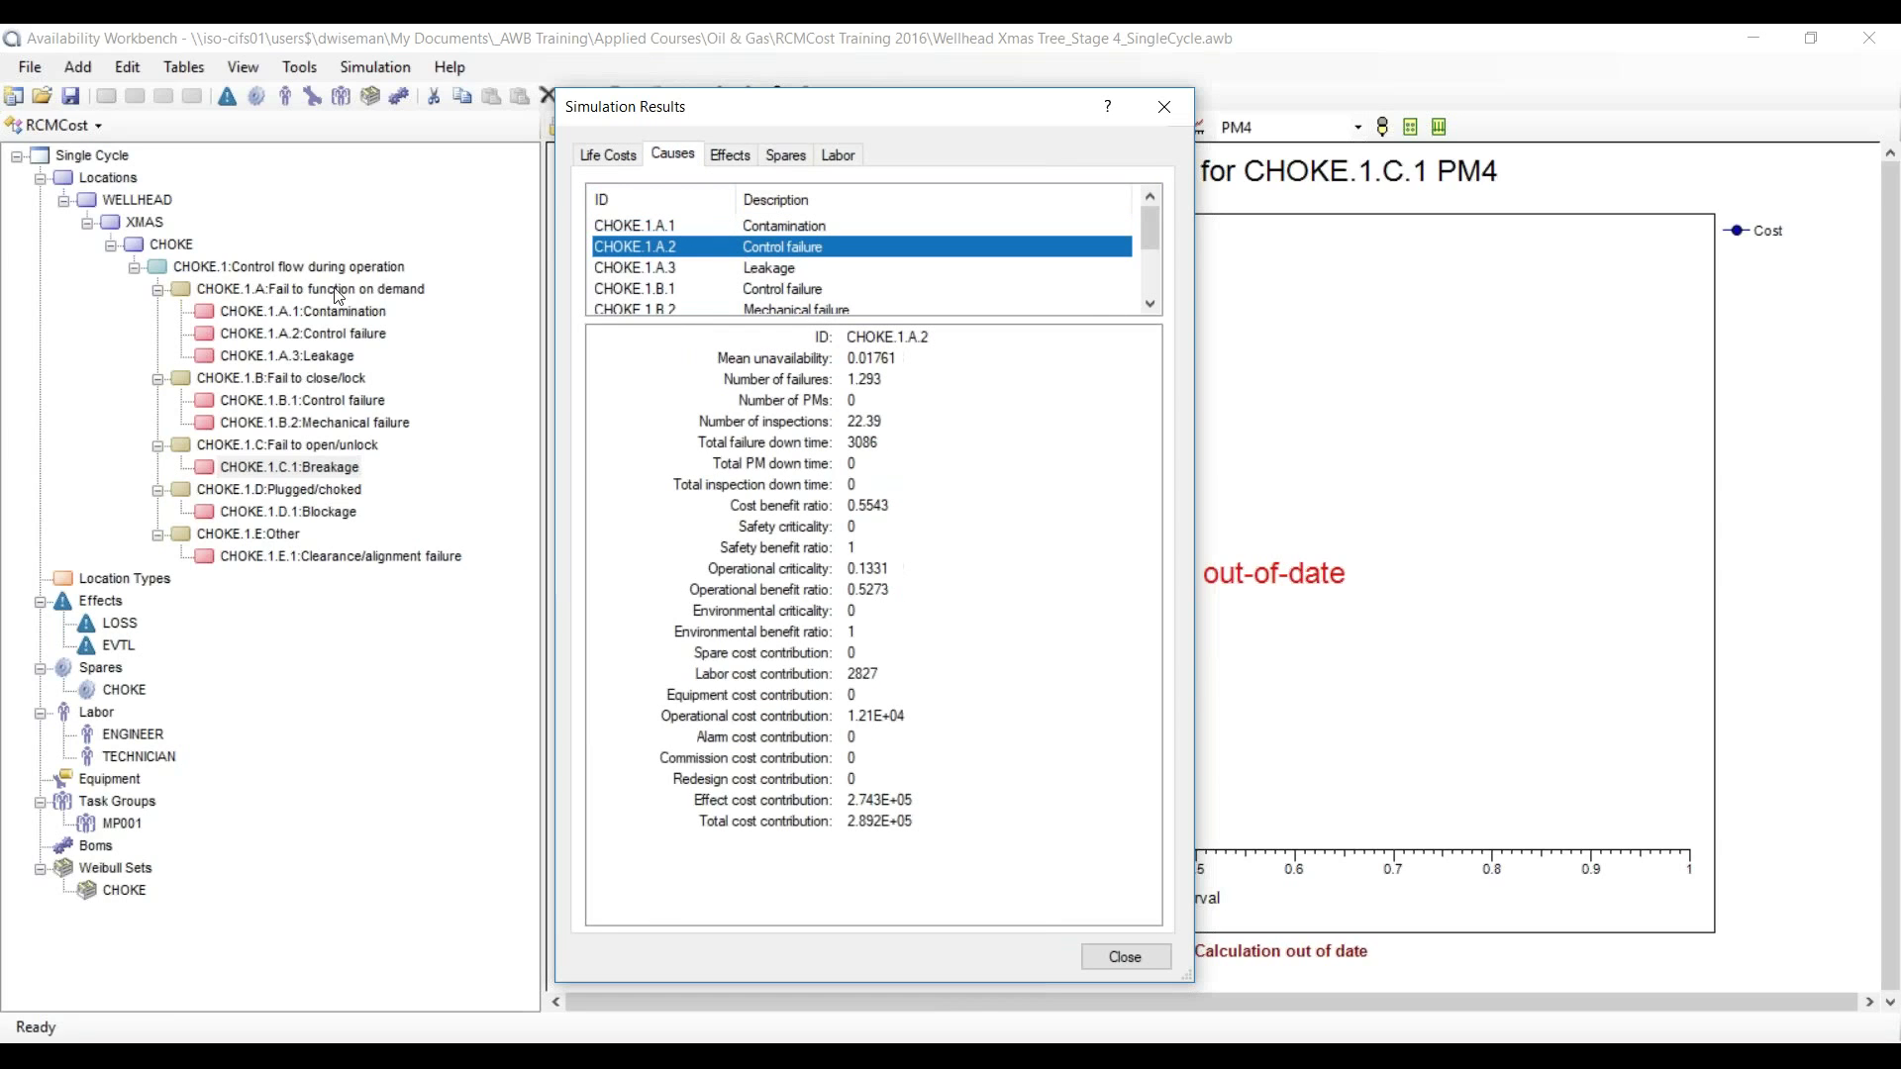
pyautogui.click(776, 268)
pyautogui.click(777, 289)
pyautogui.click(777, 311)
# Step: Compare the simulation results of the LOSS and EVTL effects
pyautogui.click(749, 158)
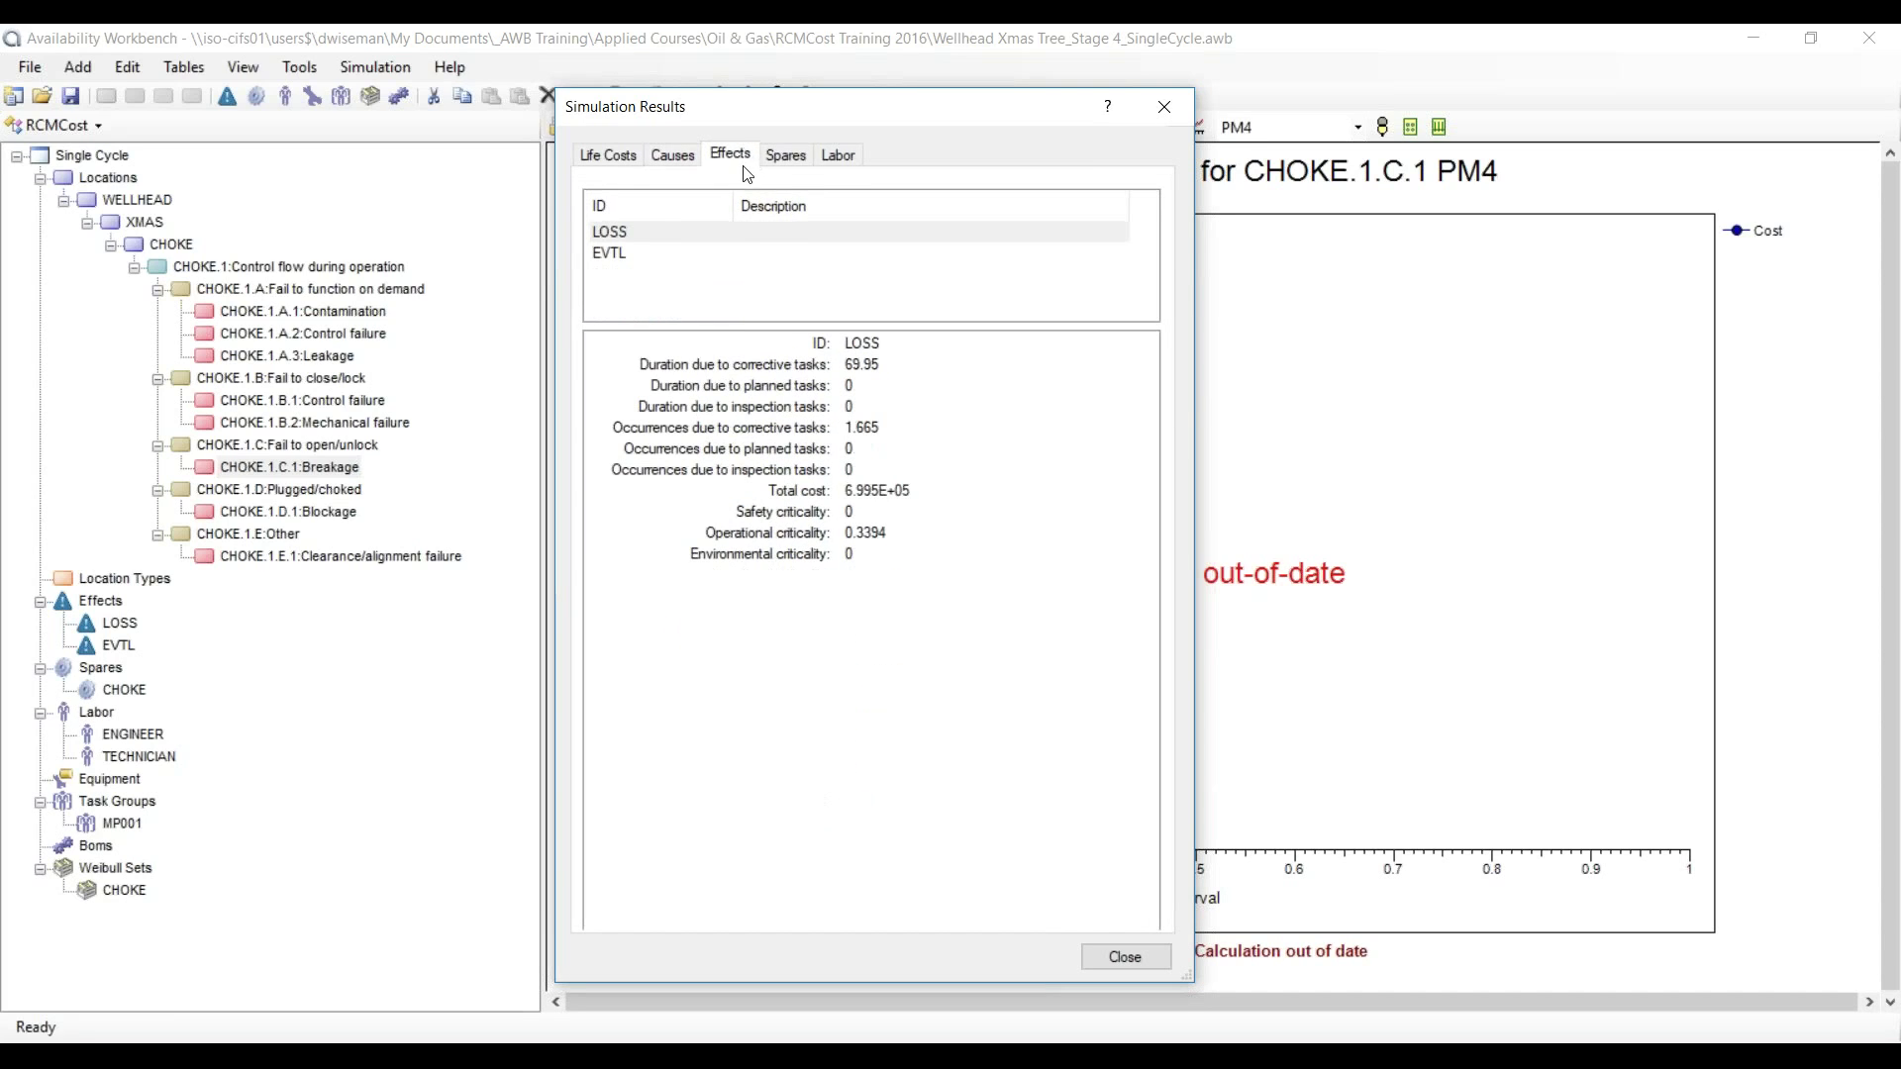
pyautogui.click(635, 255)
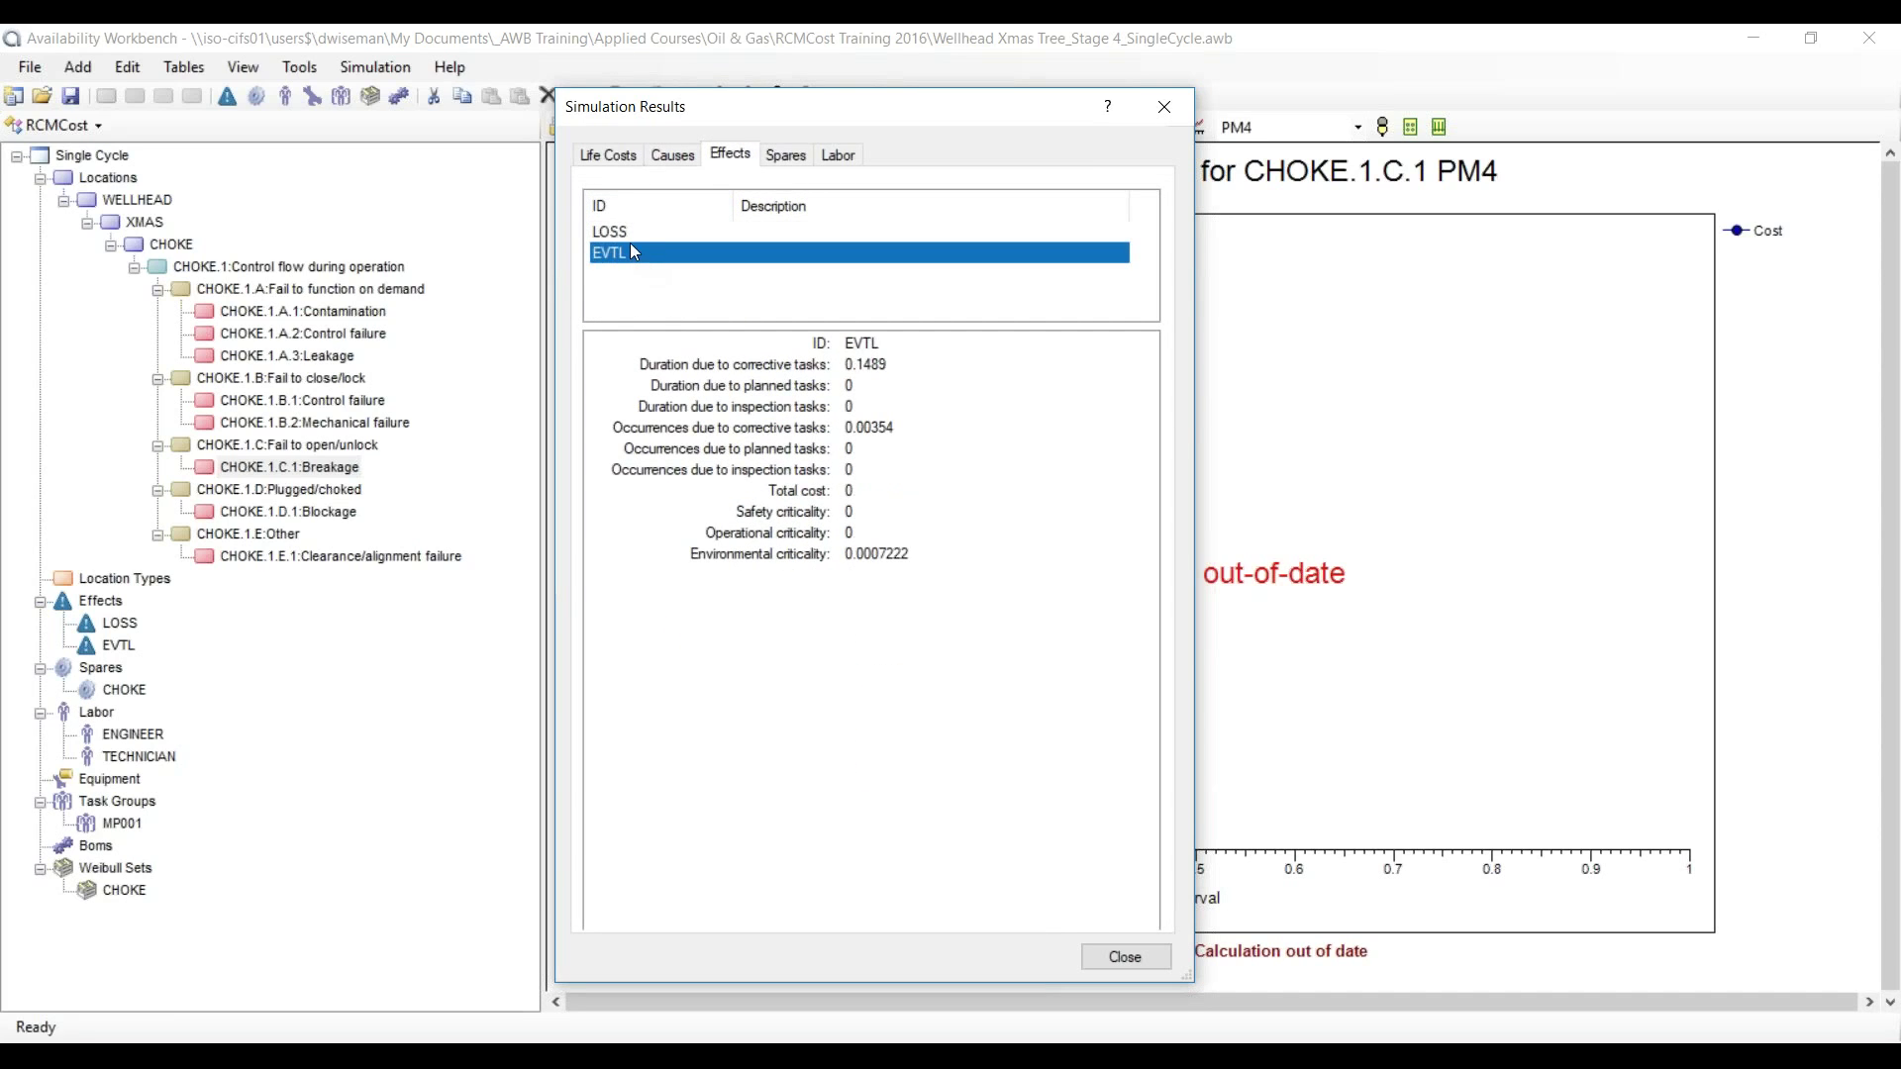
pyautogui.click(630, 240)
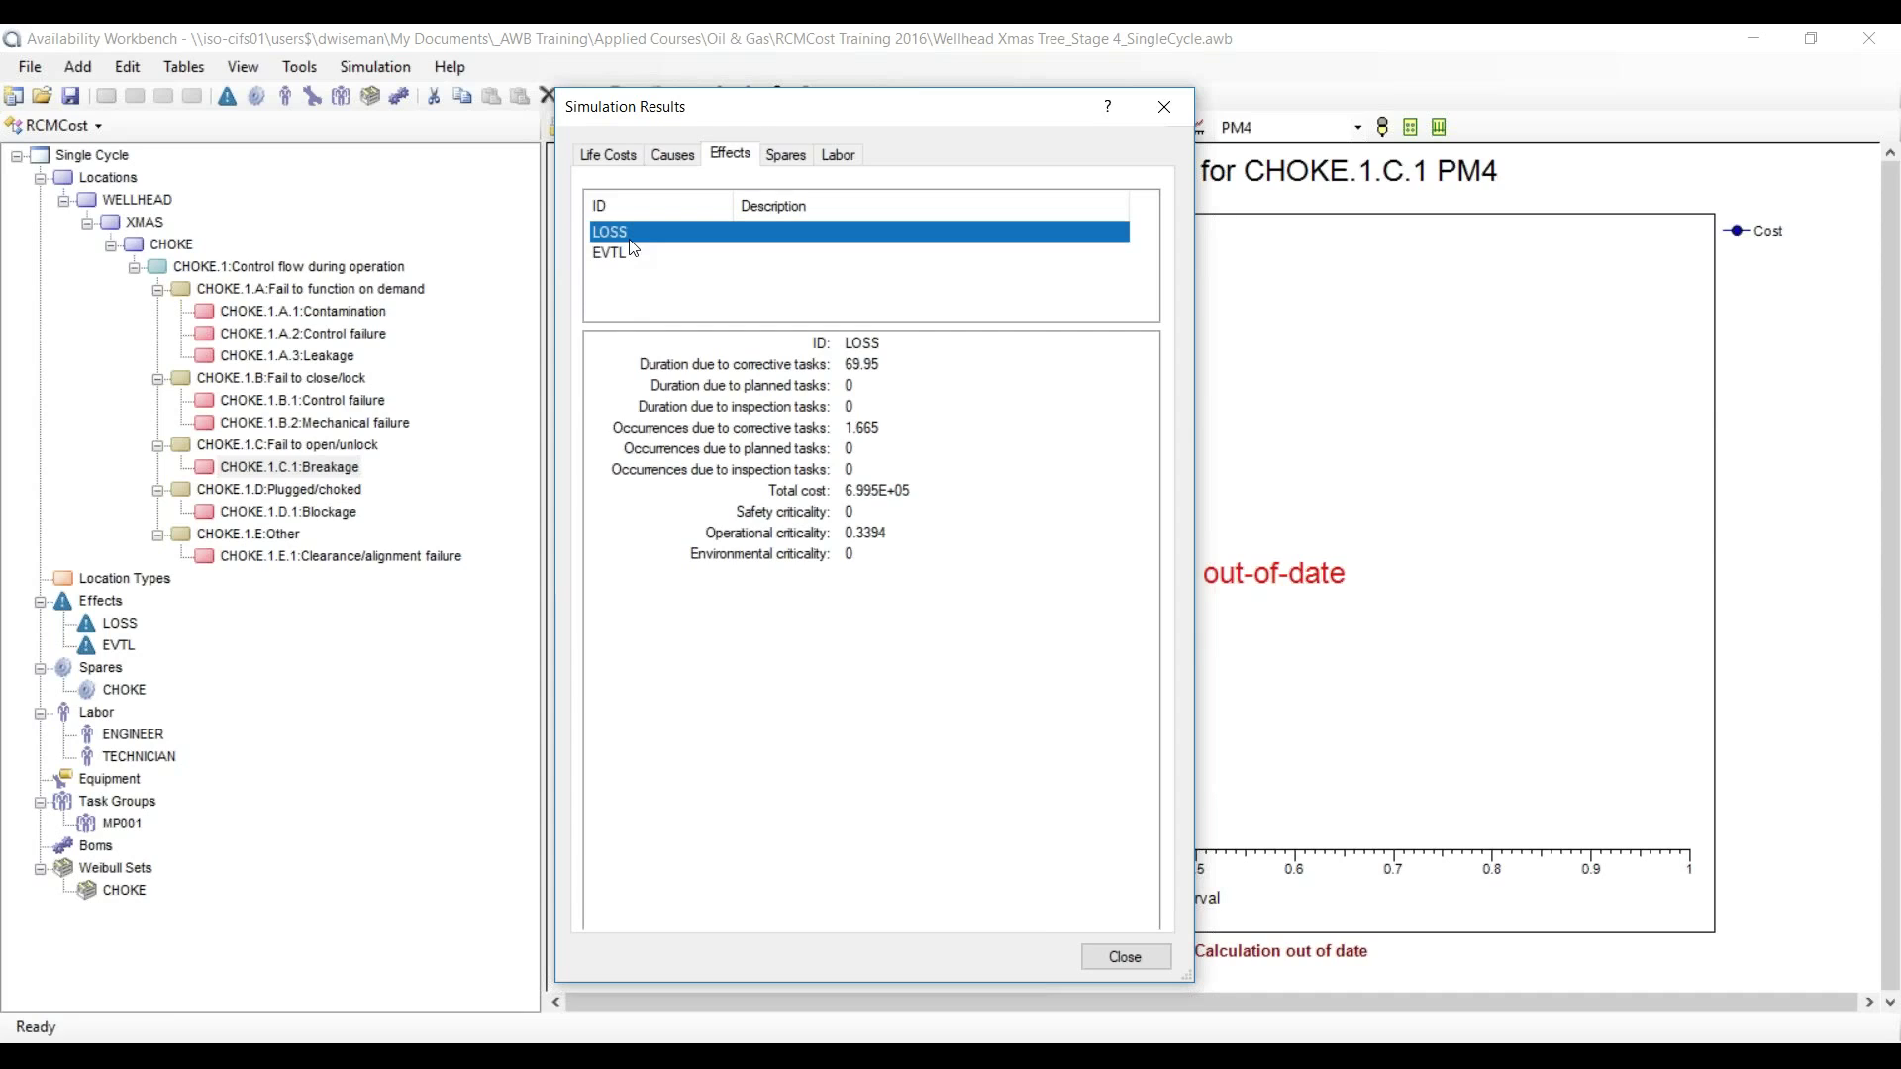
pyautogui.click(615, 257)
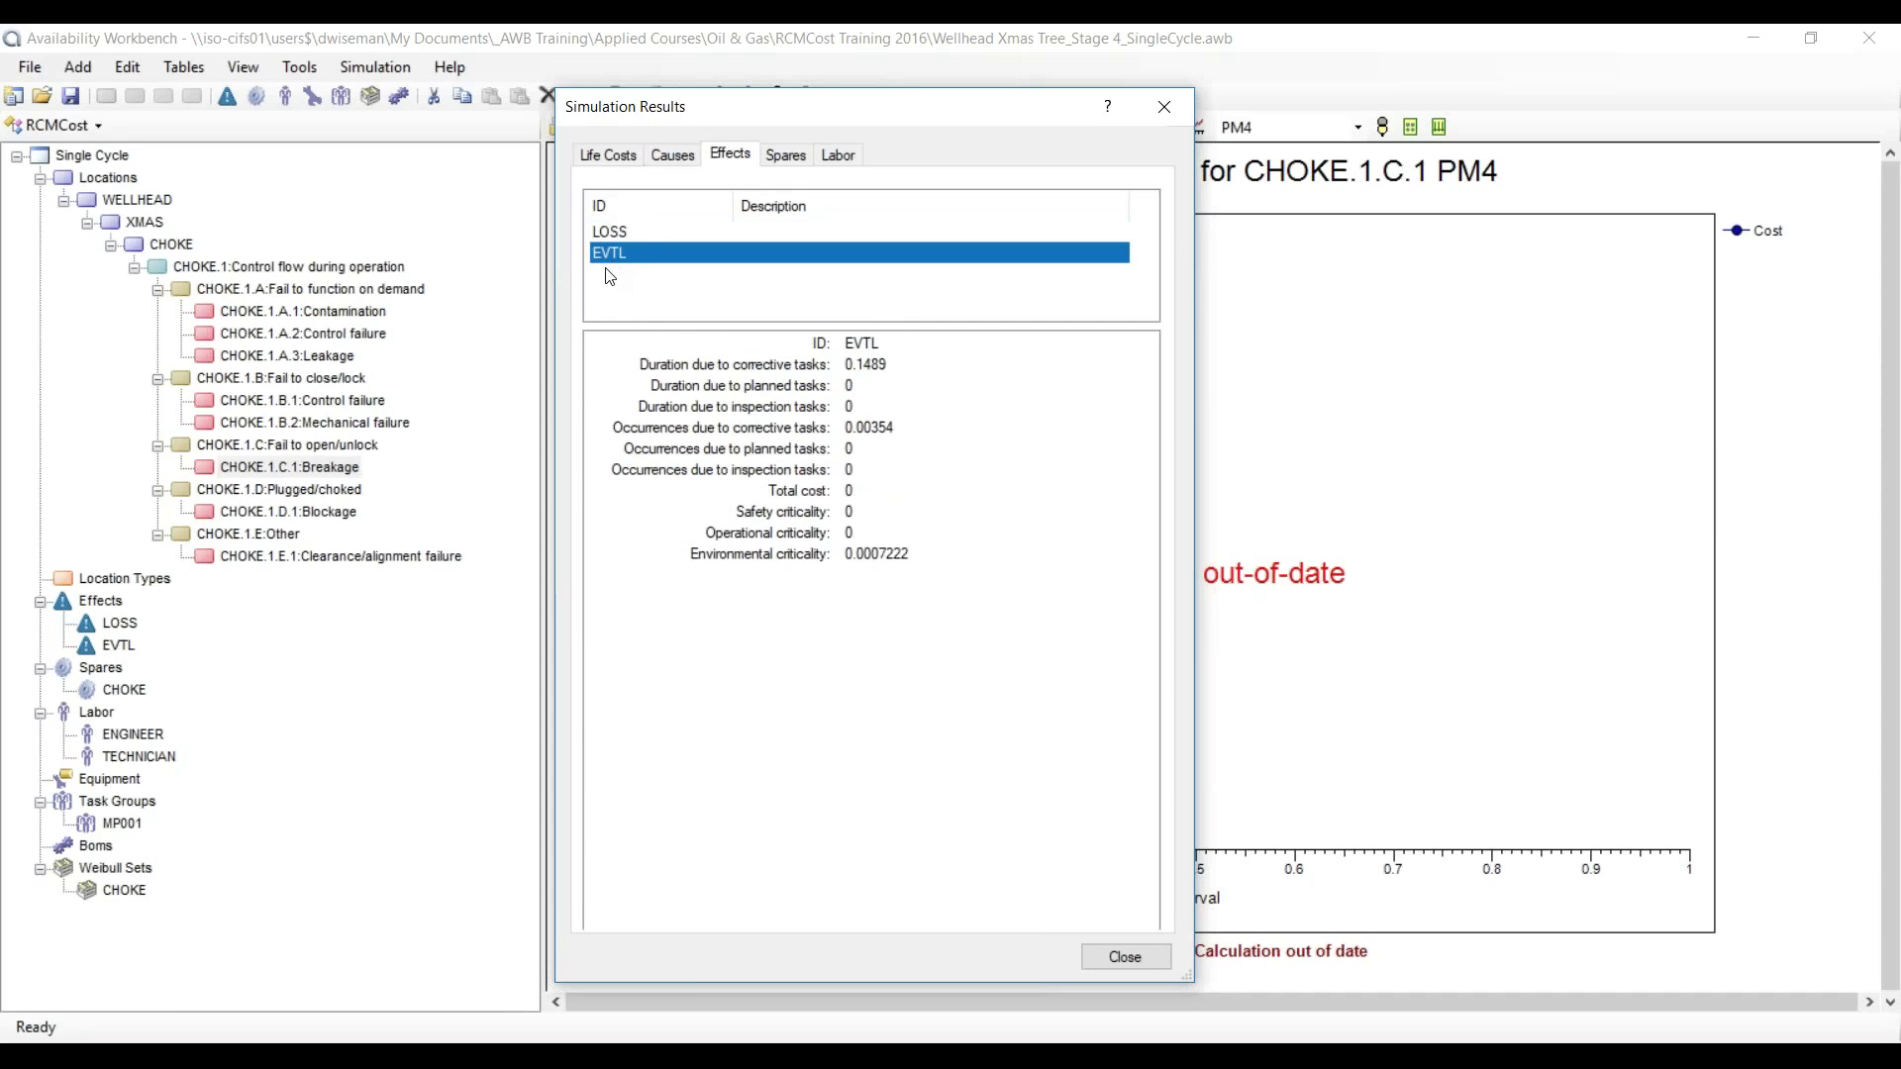
# Step: Check the simulation results for the CHOKE spare and the labor, and close the results
pyautogui.click(788, 157)
pyautogui.click(699, 229)
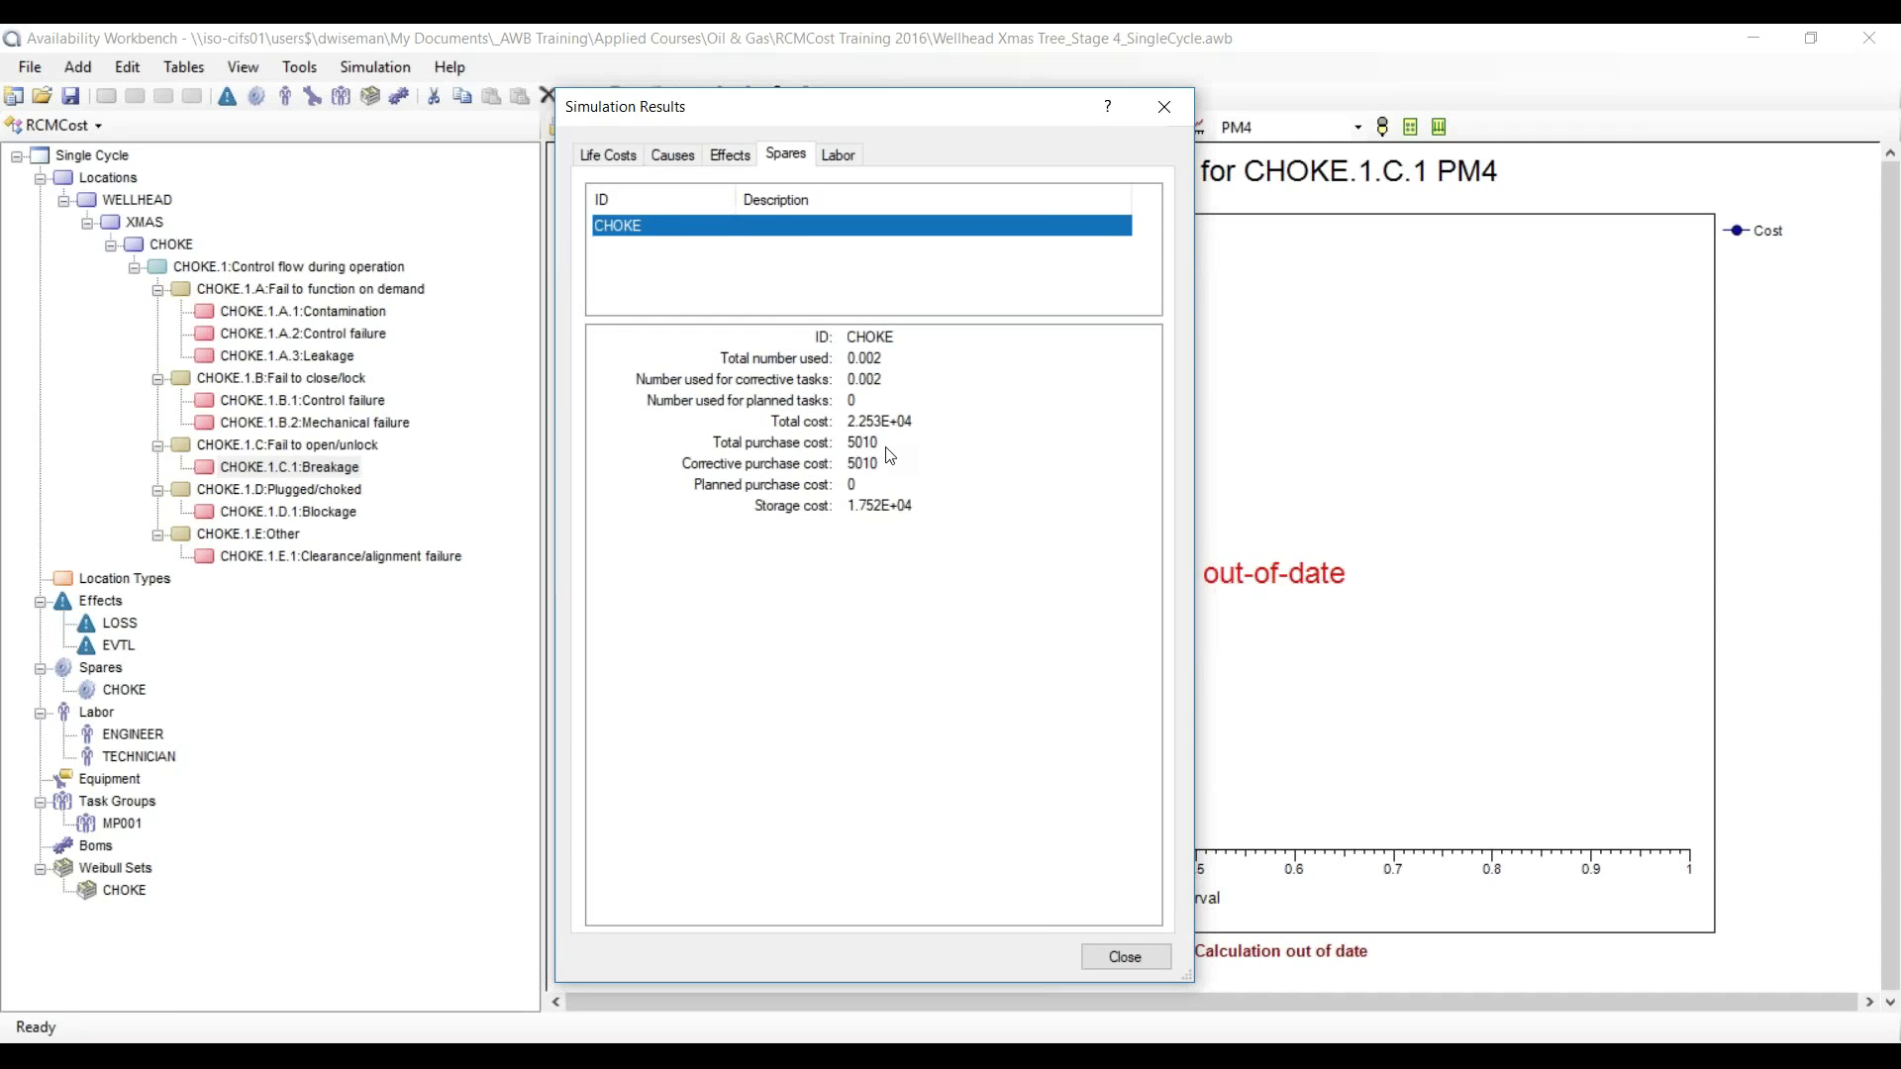
pyautogui.click(851, 153)
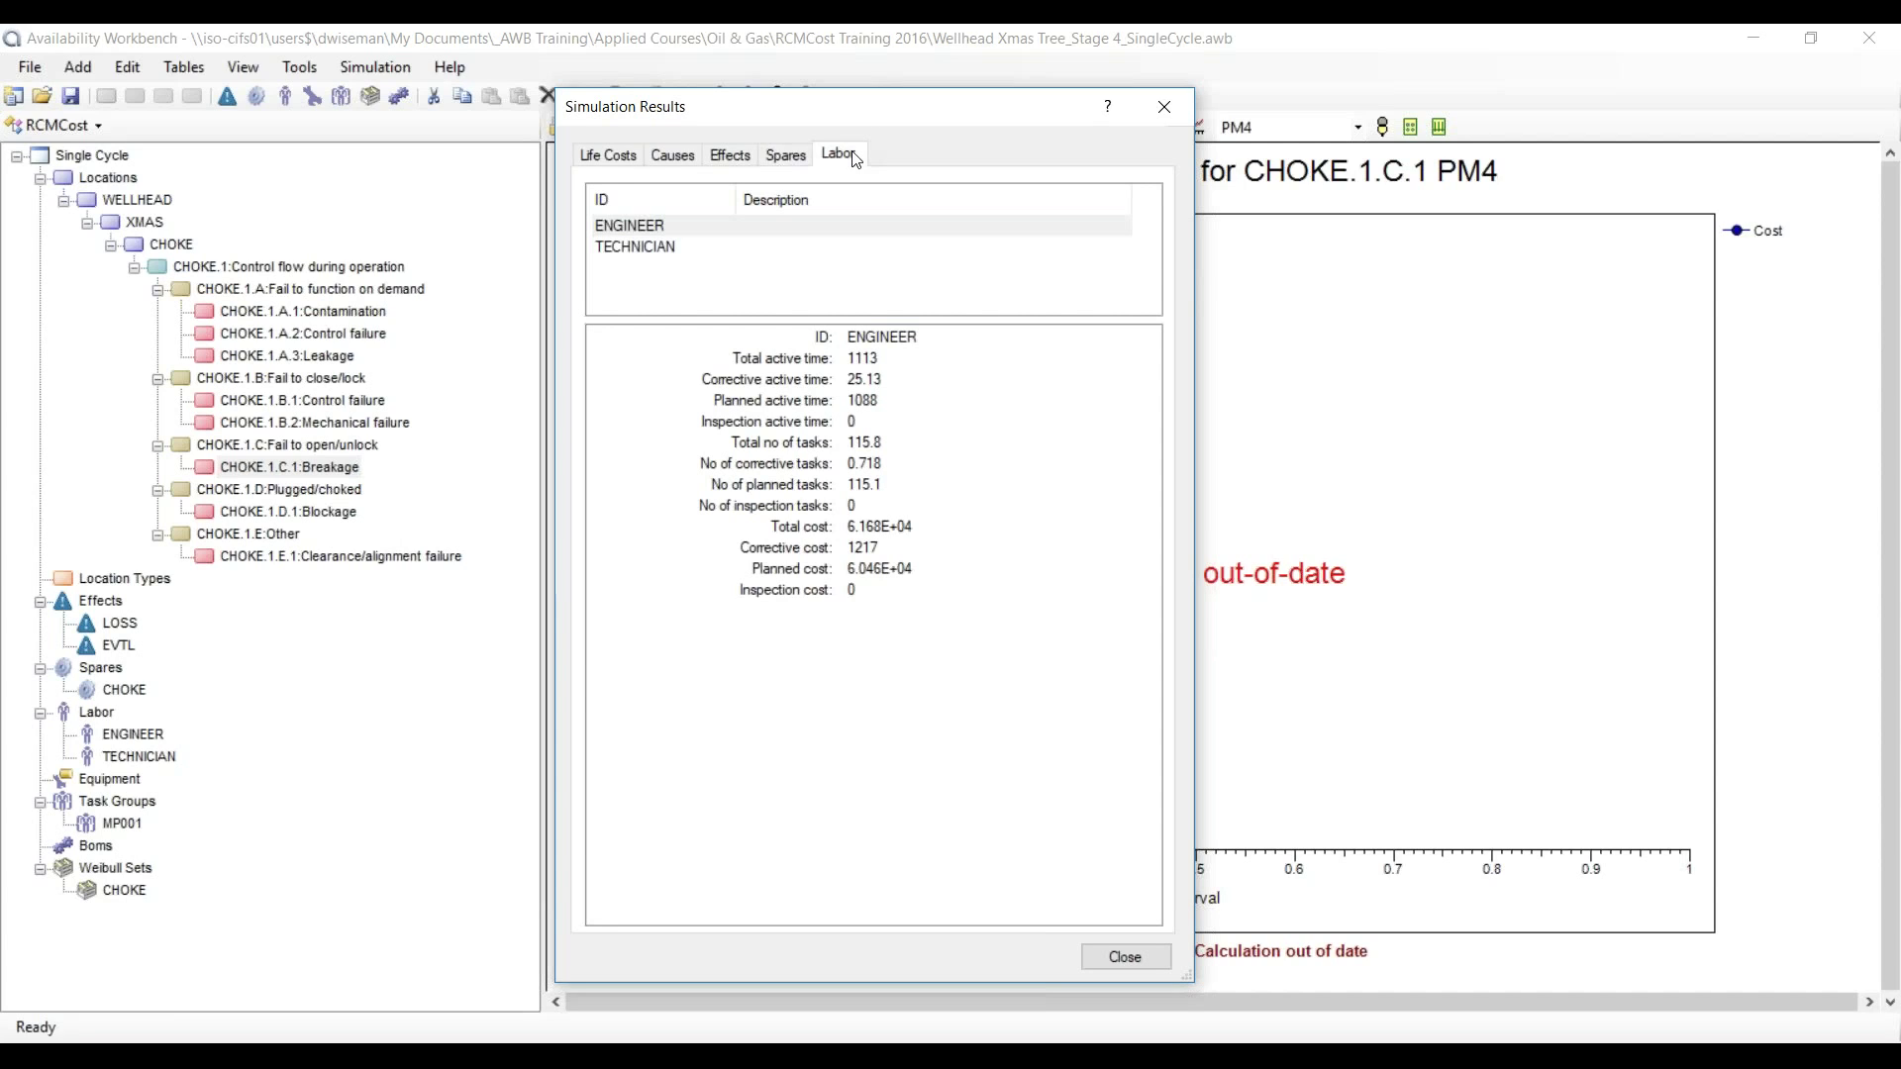
pyautogui.click(1160, 111)
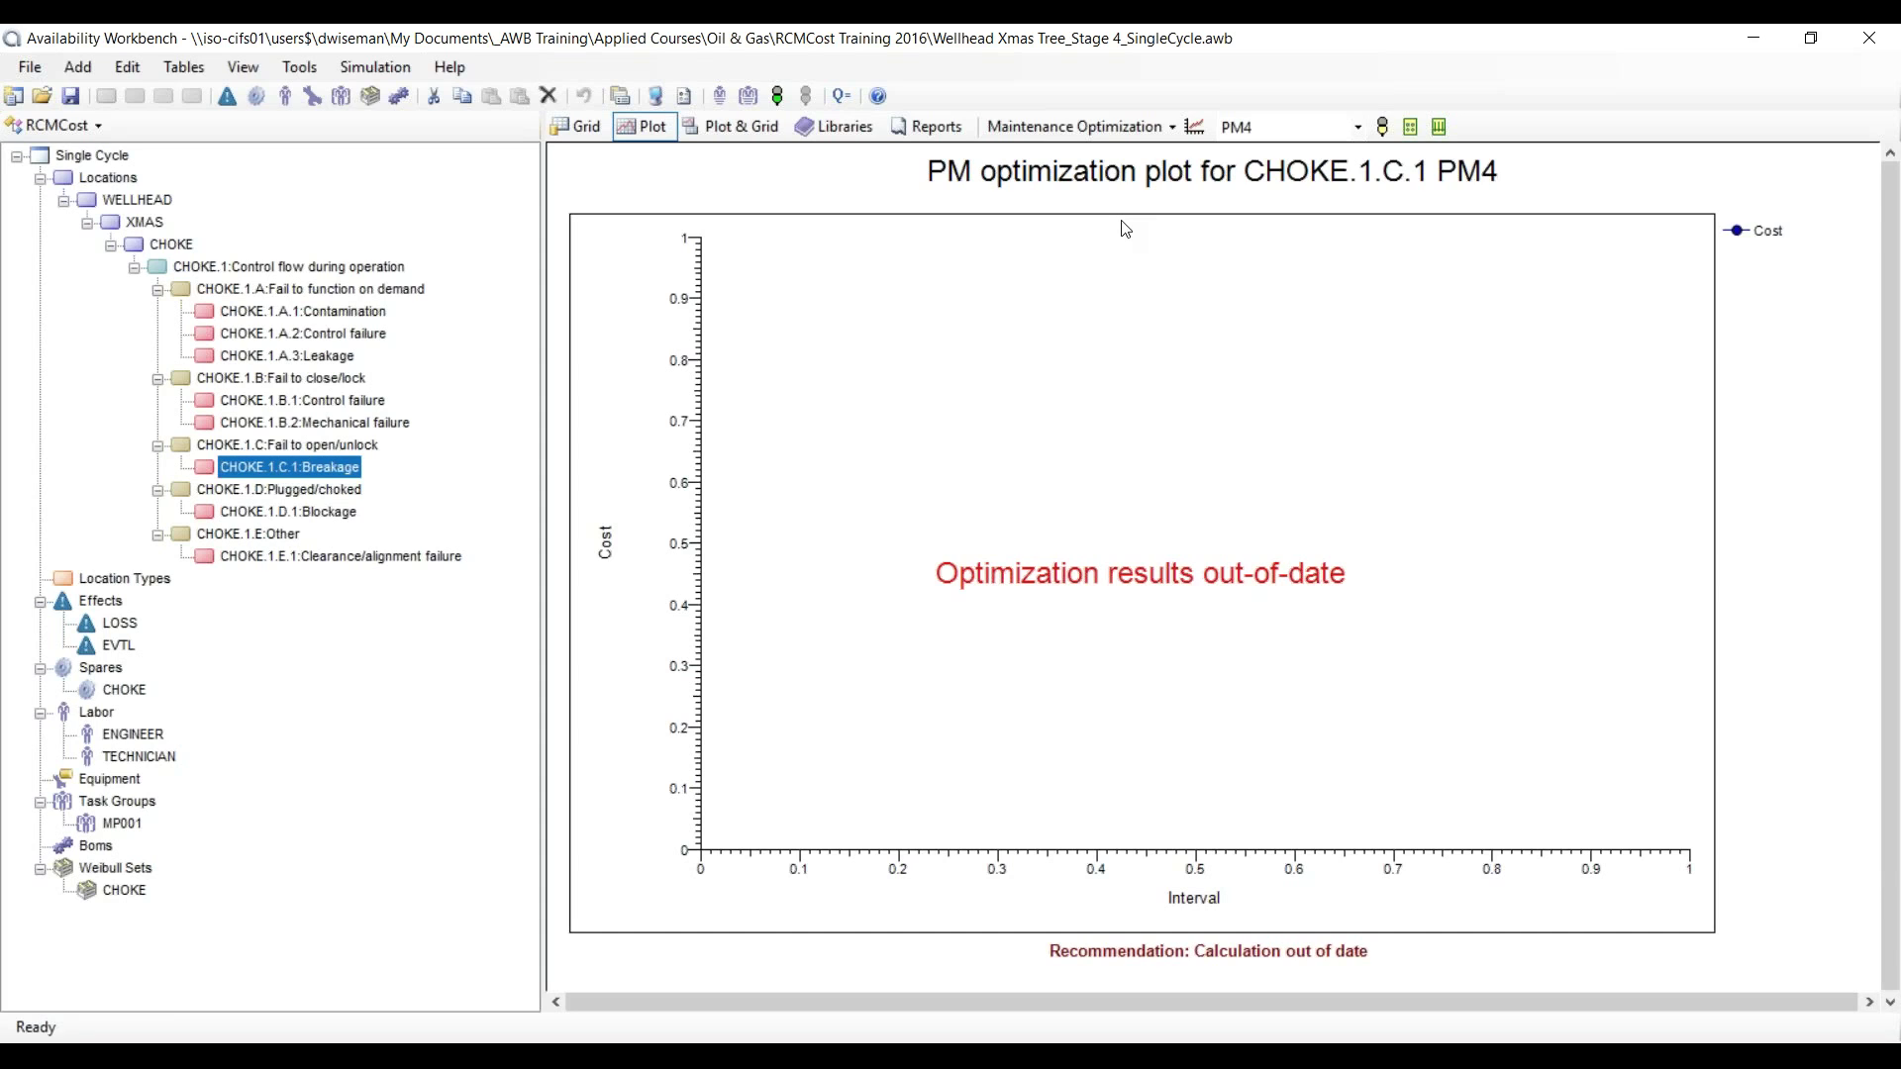
# Step: View the Cost Profile plot and the Contribution plot of costs by cause
pyautogui.click(1135, 127)
pyautogui.click(1117, 155)
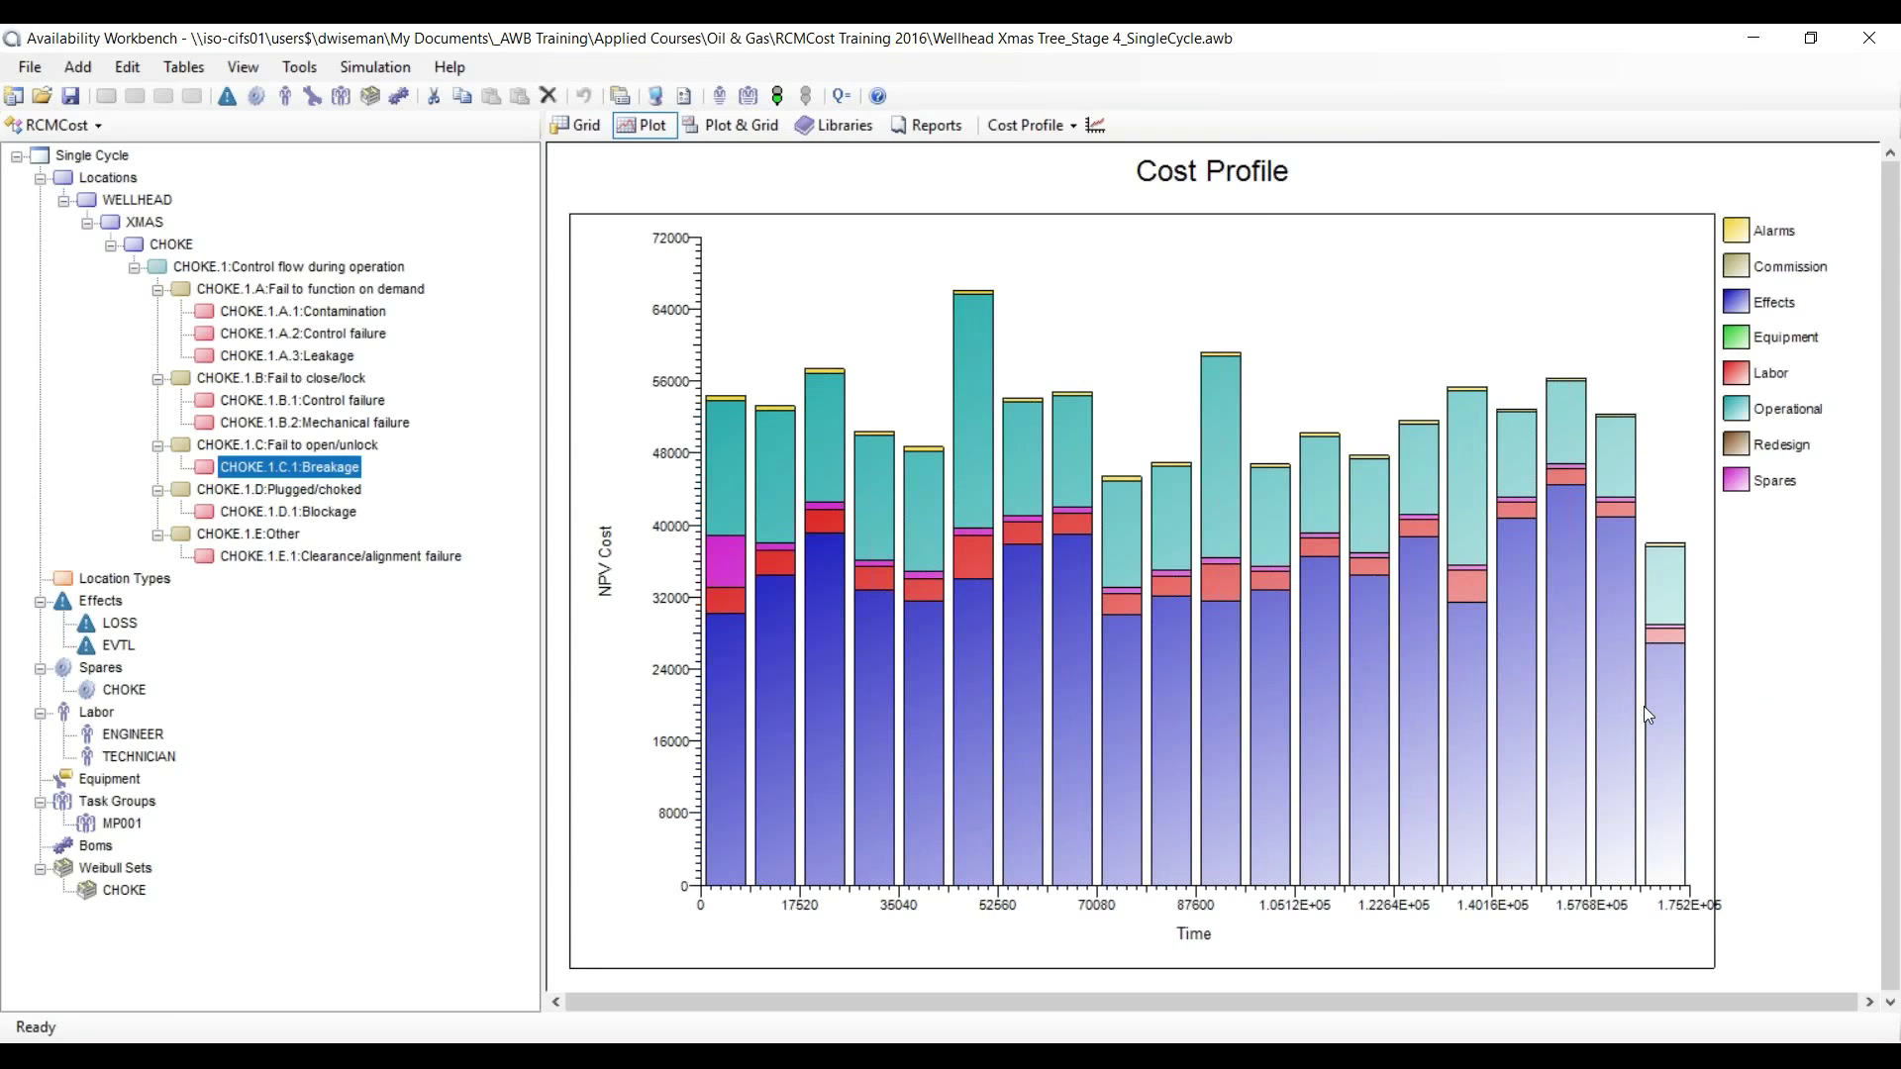
pyautogui.click(1046, 127)
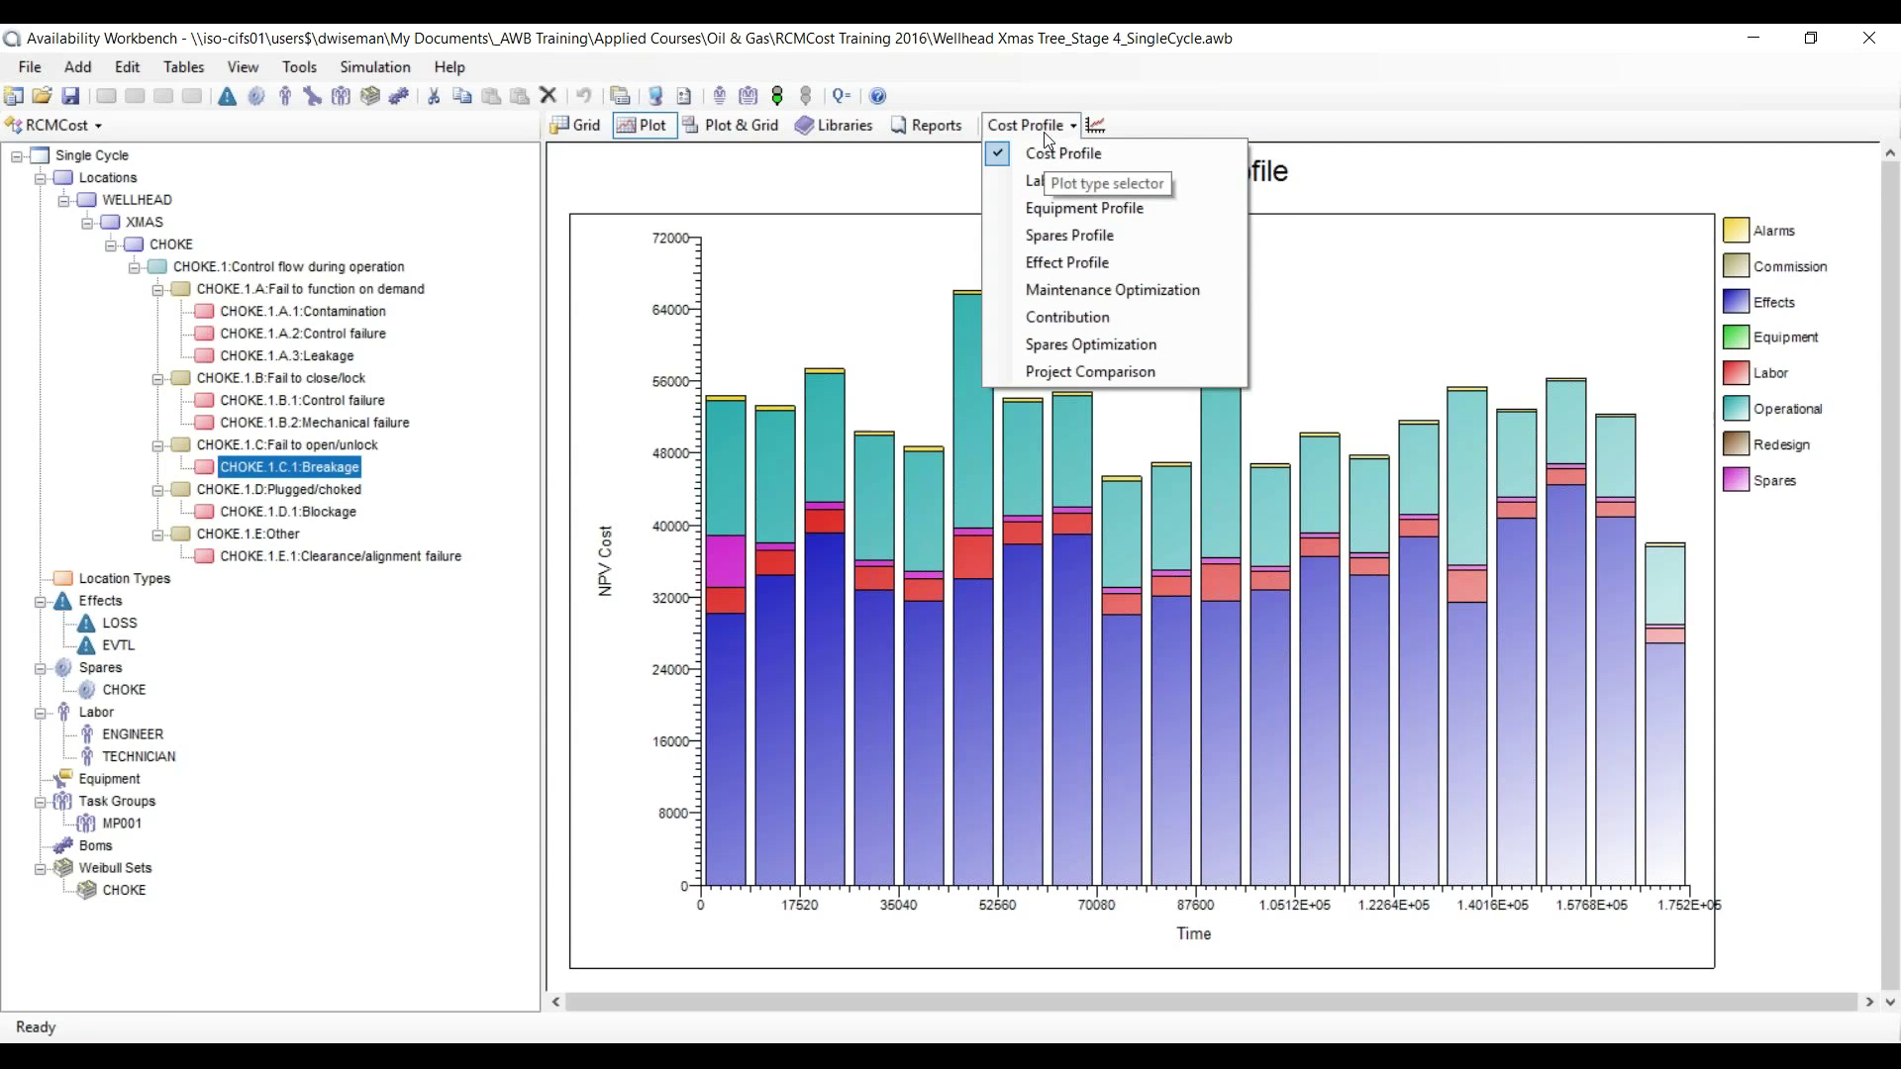
pyautogui.click(1084, 317)
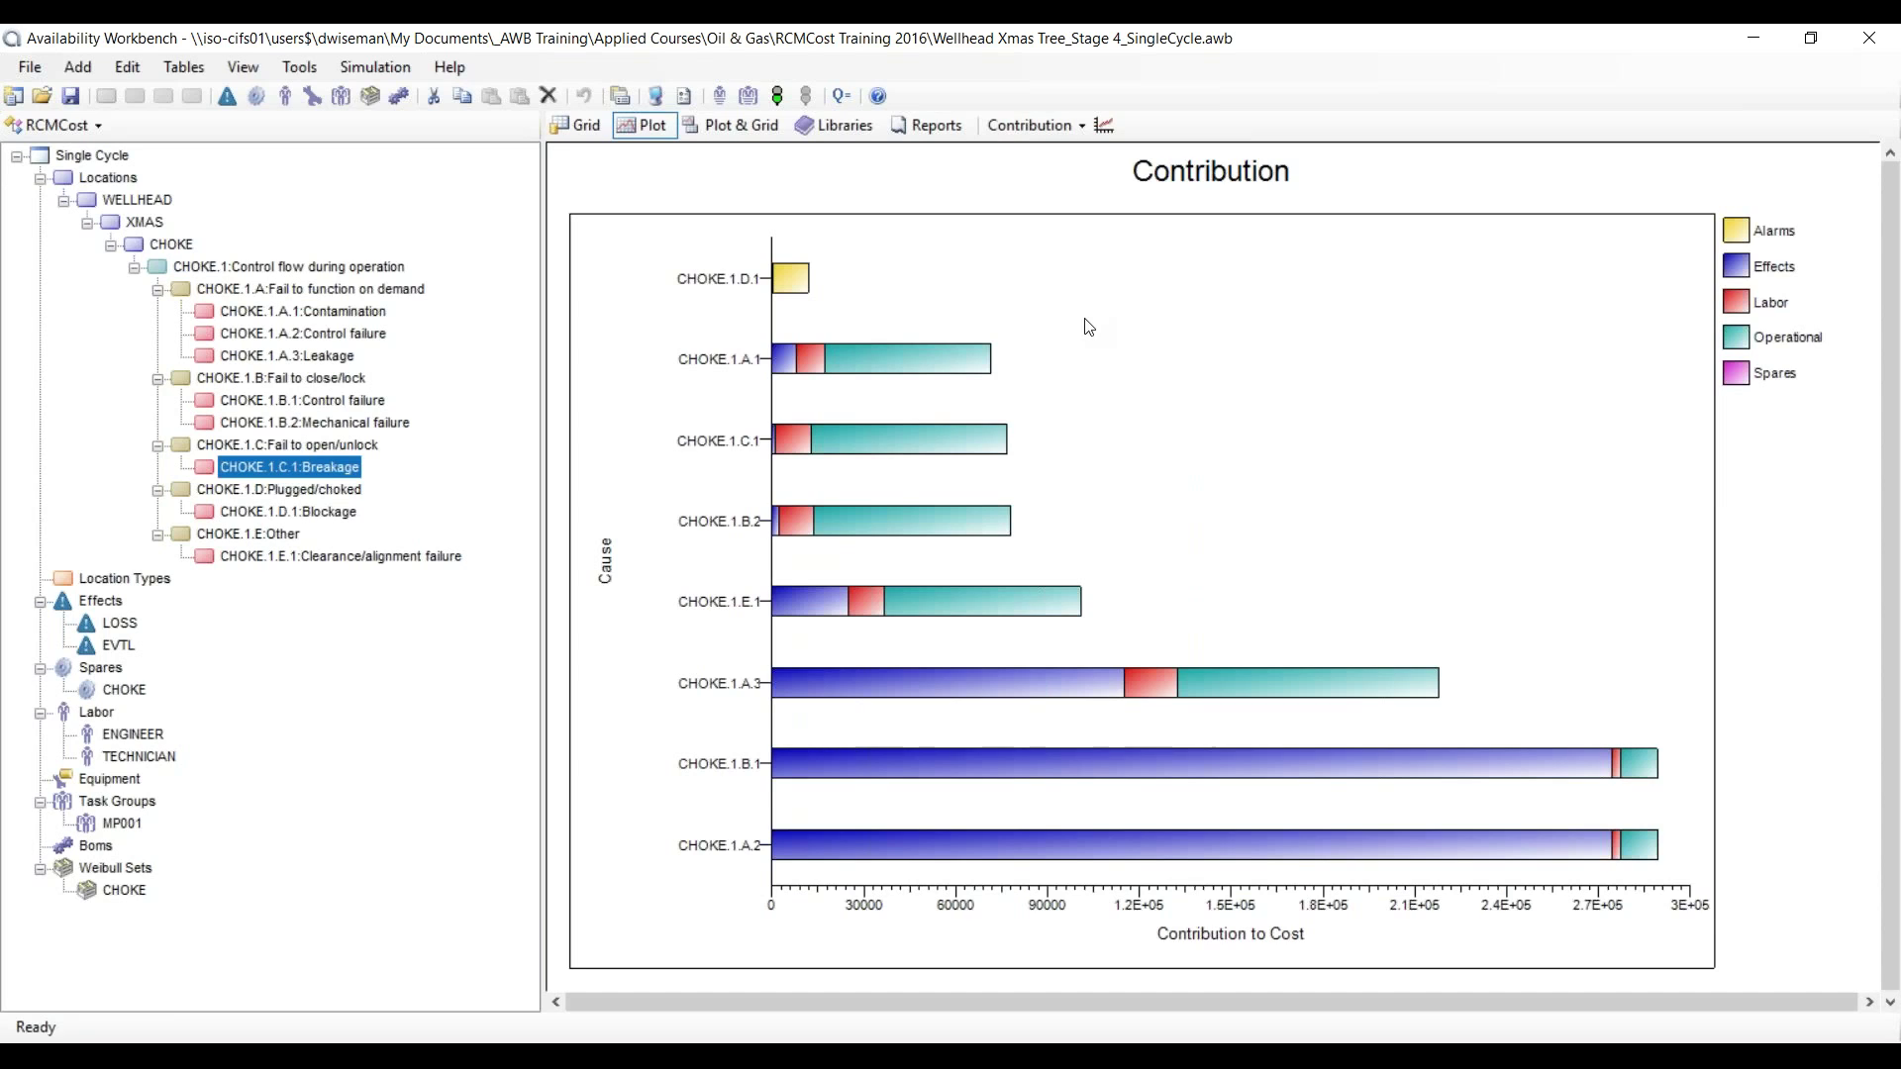
pyautogui.moveTo(868, 371)
# Step: Show the scheduled tasks grid for cause CHOKE.1.C.1 and widen the grid area
pyautogui.click(602, 128)
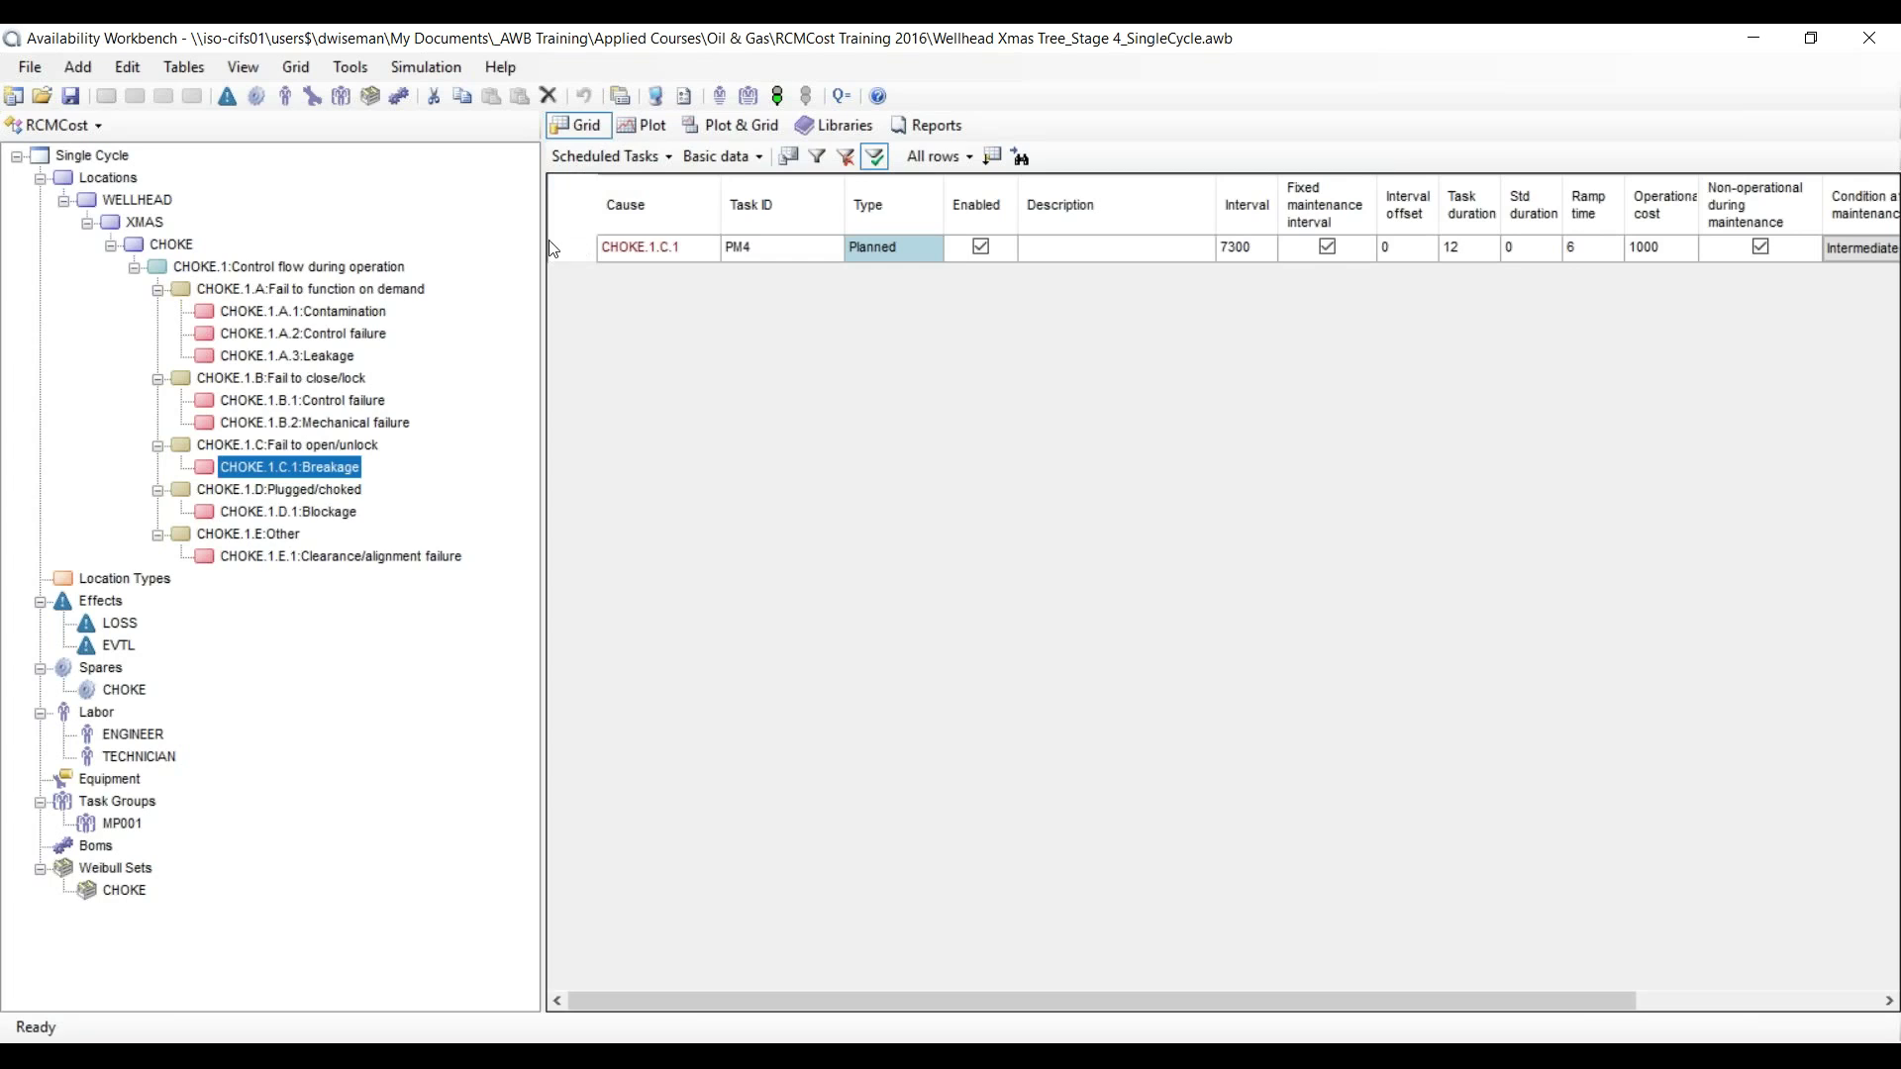
pyautogui.moveTo(543, 239); pyautogui.dragTo(499, 248)
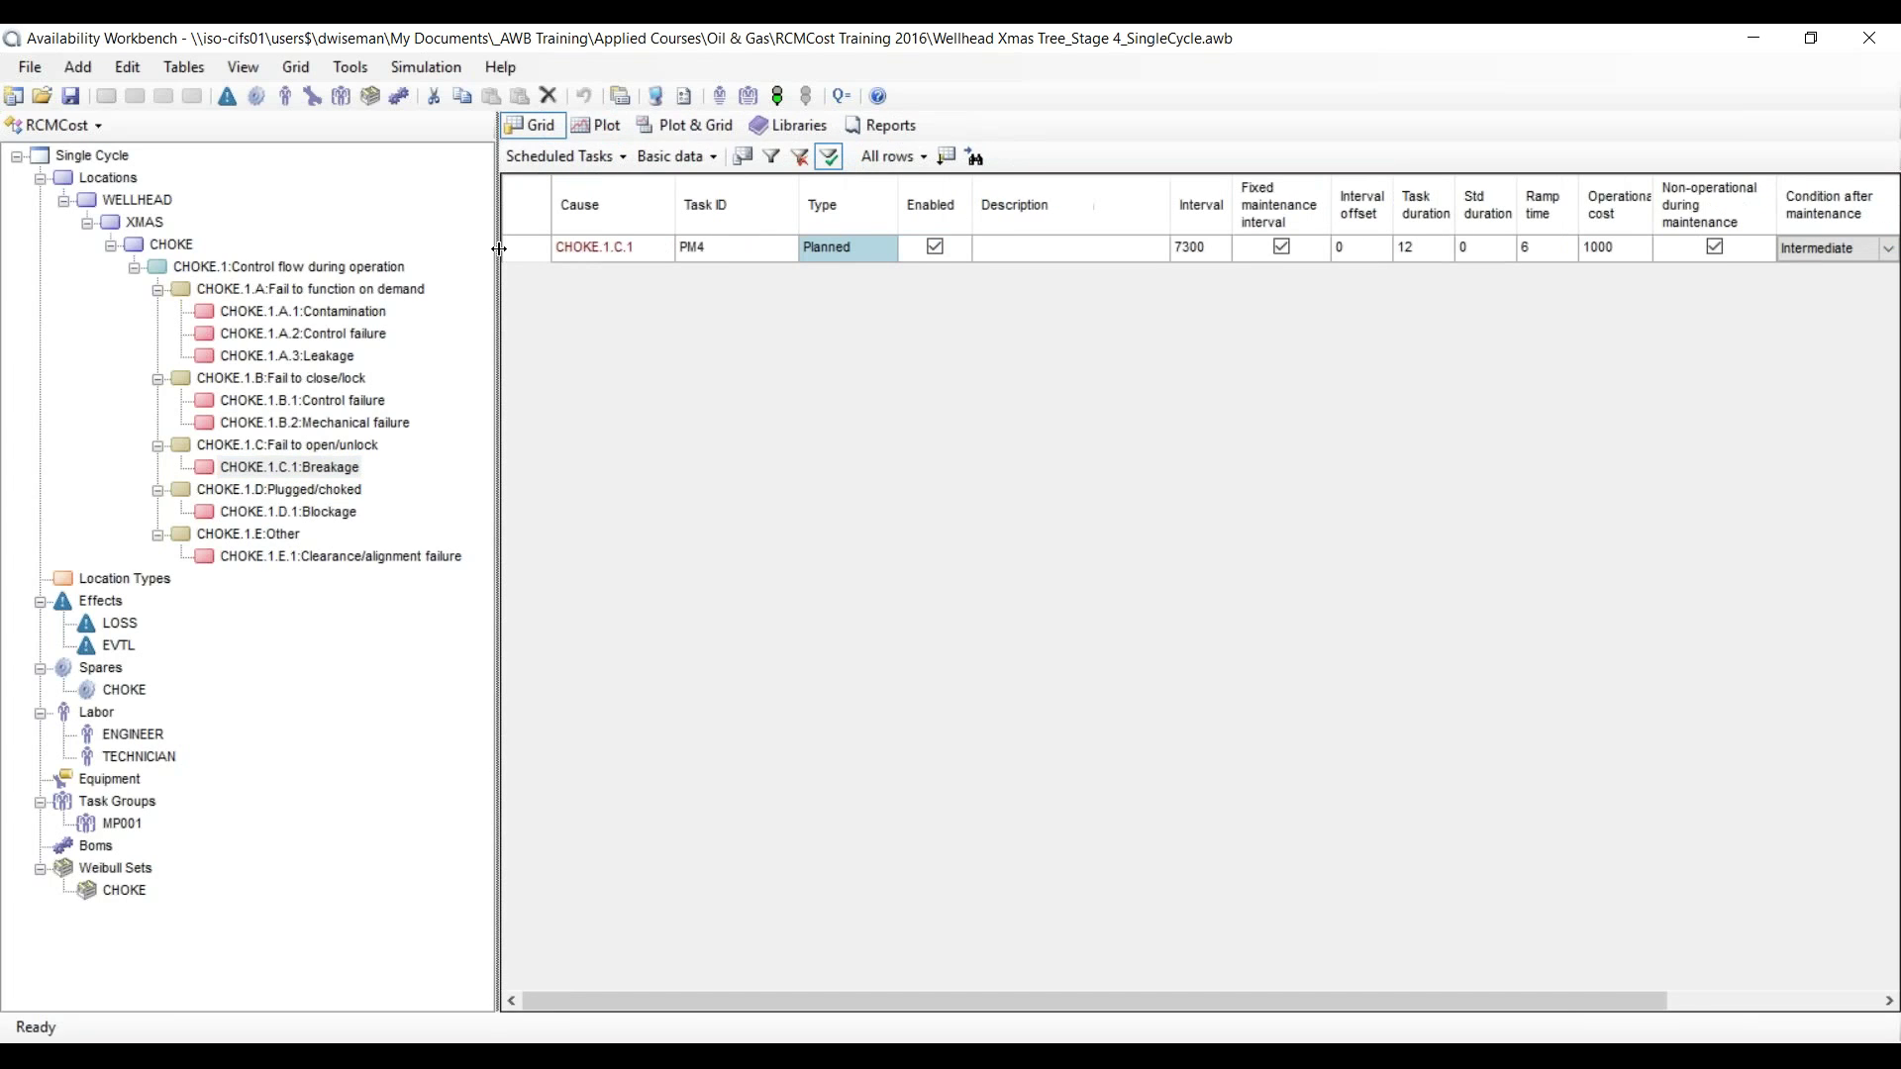